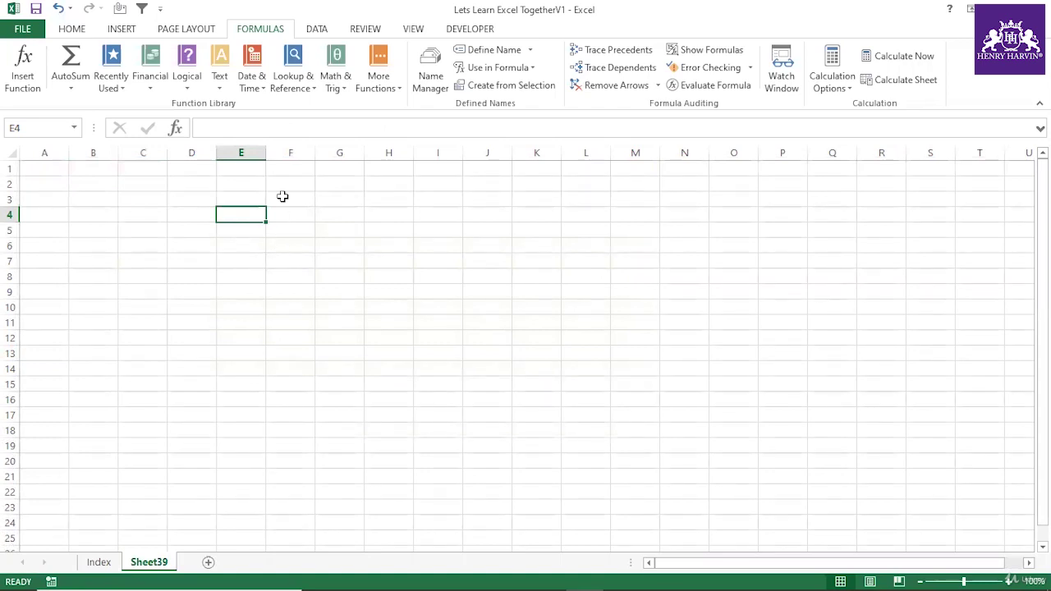
Enter 12 in cell F2 and fill it down to F14 as a series increasing by one.
{"action": "left_click", "coordinate": [283, 185]}
{"action": "type", "text": "12"}
{"action": "left_click", "coordinate": [332, 286]}
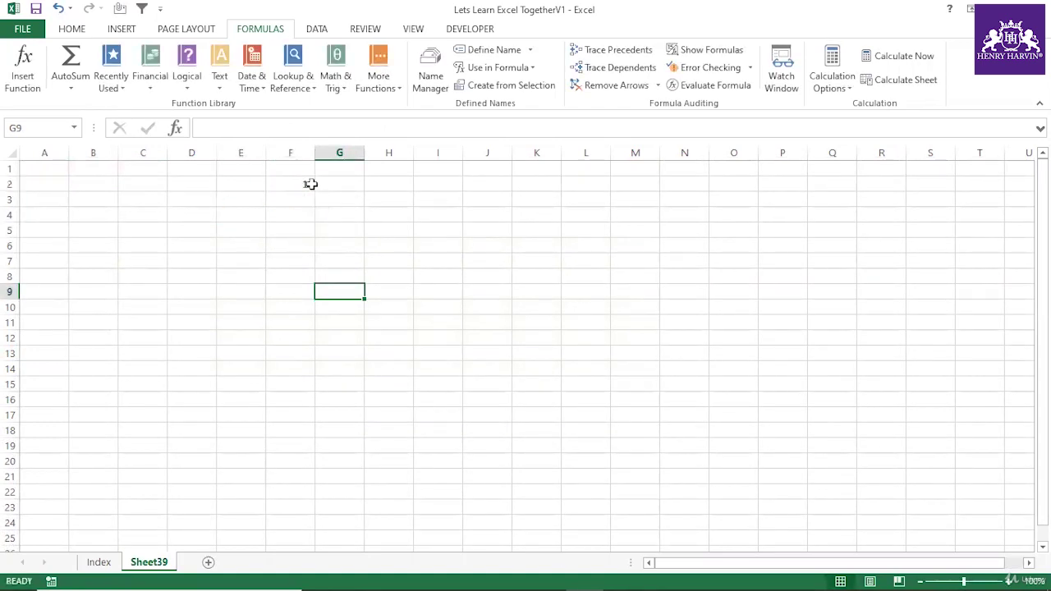
{"action": "left_click", "coordinate": [310, 185]}
{"action": "left_click_drag", "start_coordinate": [315, 191], "coordinate": [307, 381]}
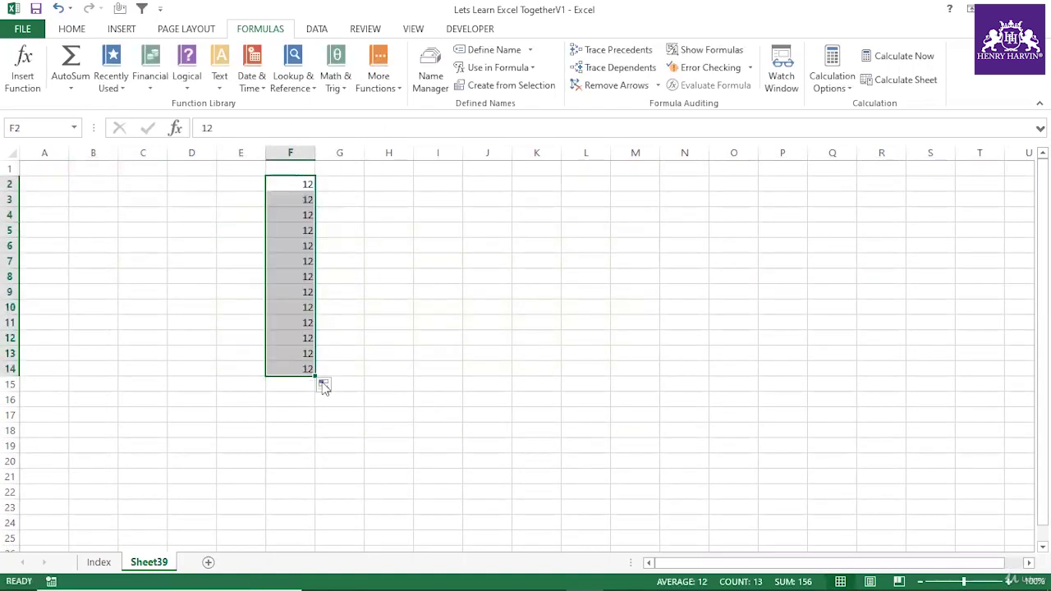
{"action": "left_click", "coordinate": [323, 384]}
{"action": "left_click", "coordinate": [359, 419]}
{"action": "left_click", "coordinate": [352, 278]}
Replace the values in cells F5 and F9 with the division-by-zero formula =12/0.
{"action": "left_click", "coordinate": [305, 232]}
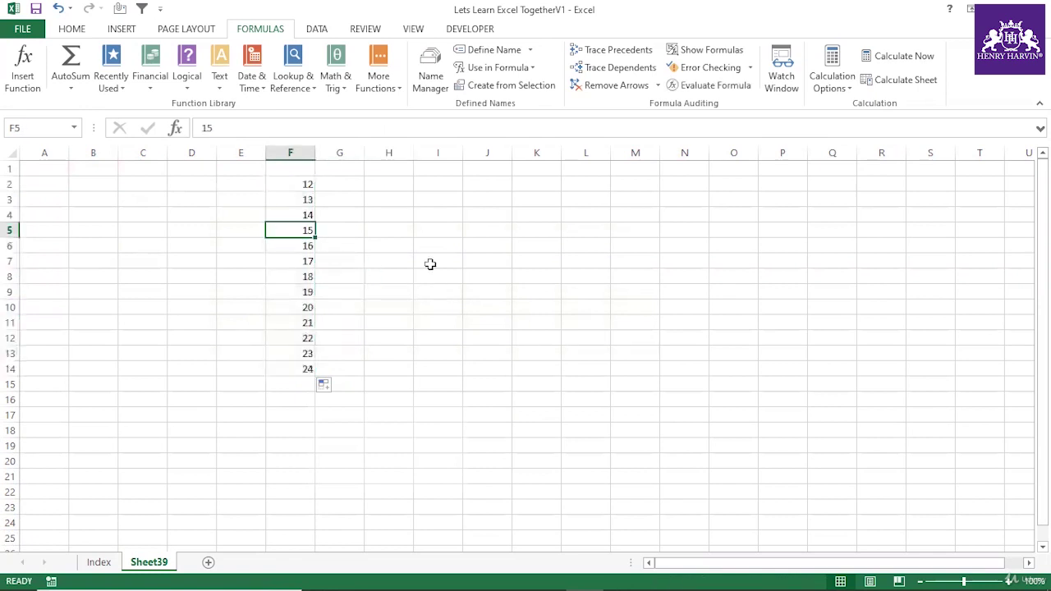
{"action": "type", "text": "="}
{"action": "type", "text": "15/0"}
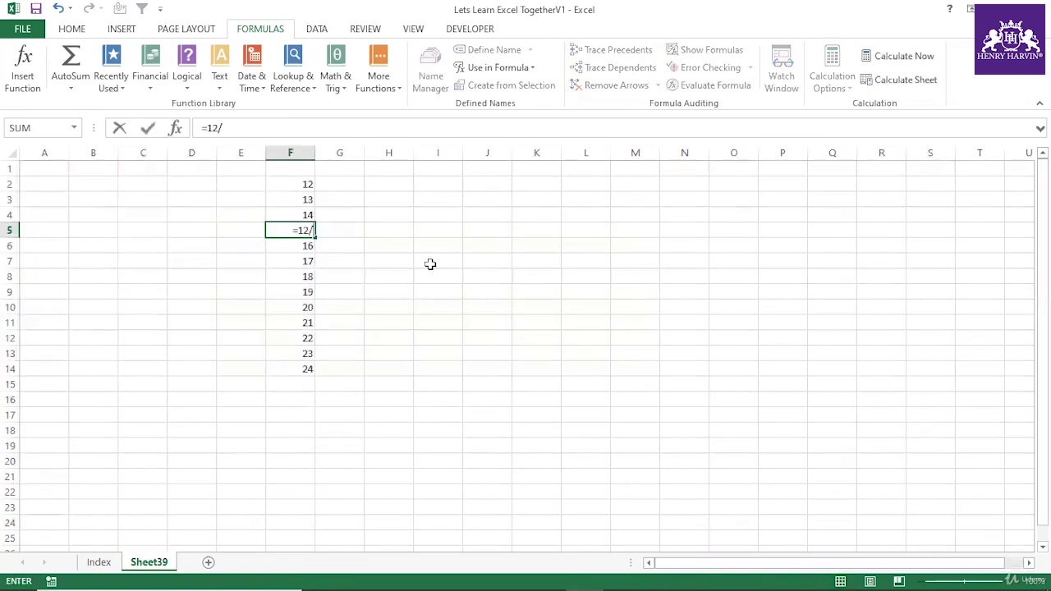
{"action": "key", "text": "Return"}
{"action": "left_click", "coordinate": [311, 291]}
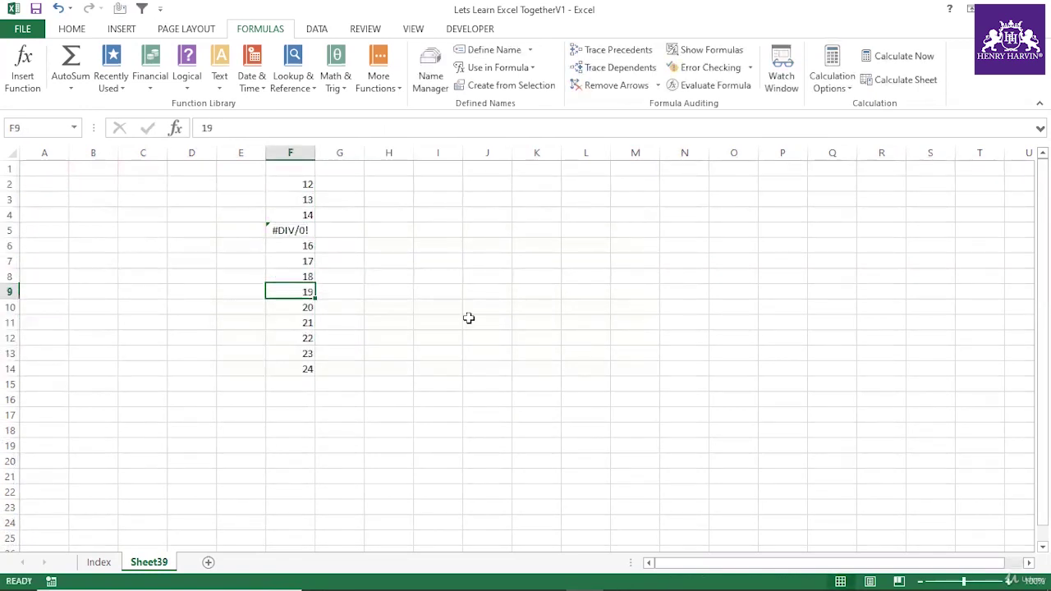
{"action": "type", "text": "=12/0"}
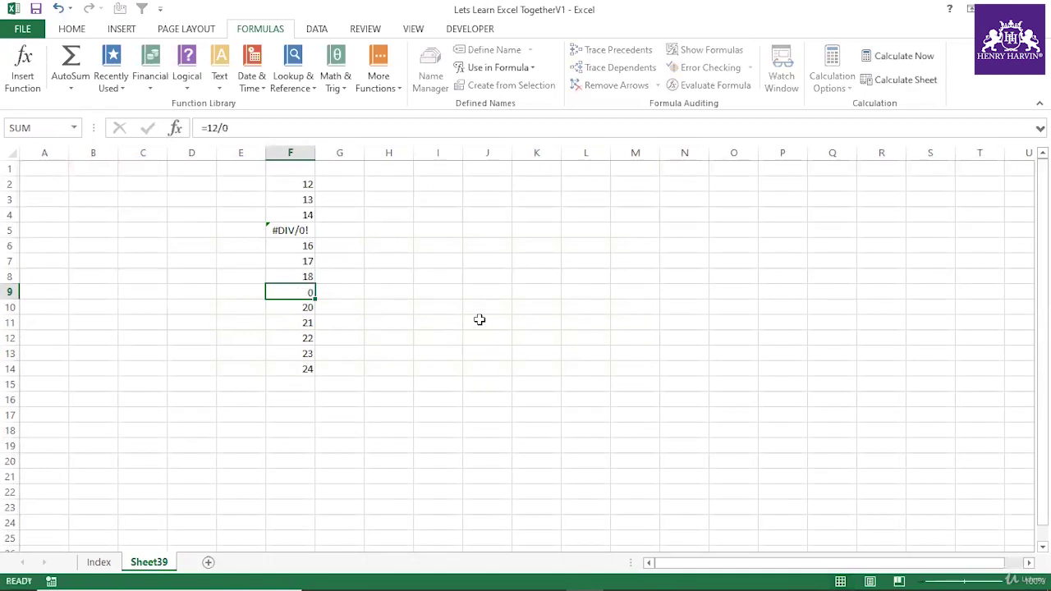
{"action": "key", "text": "Return"}
{"action": "left_click", "coordinate": [487, 309]}
Apply all borders to F2:F14 and widen column F slightly.
{"action": "left_click_drag", "start_coordinate": [309, 183], "coordinate": [307, 369]}
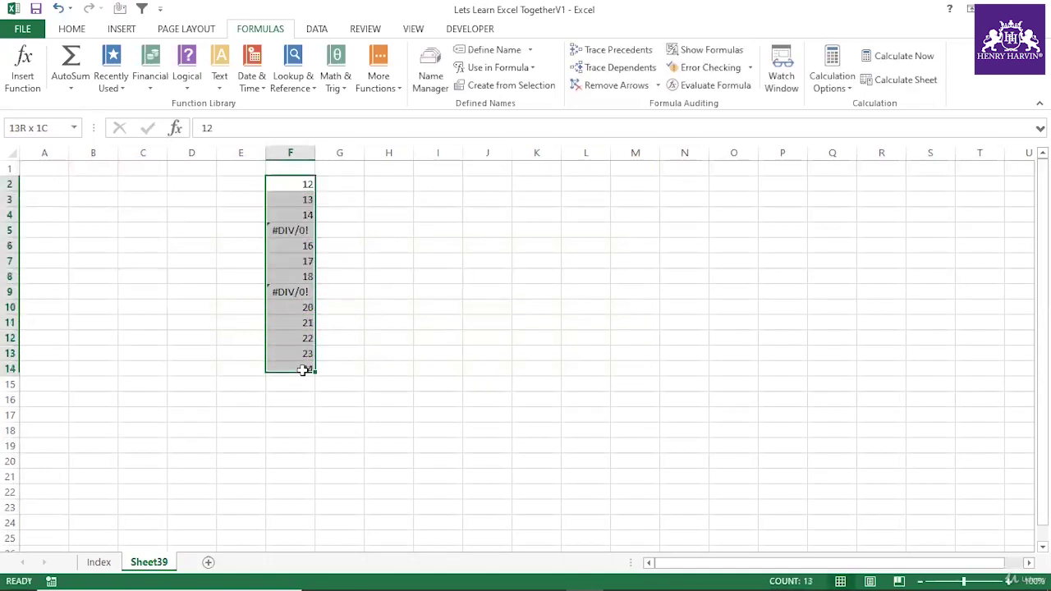
{"action": "key", "text": "alt+h"}
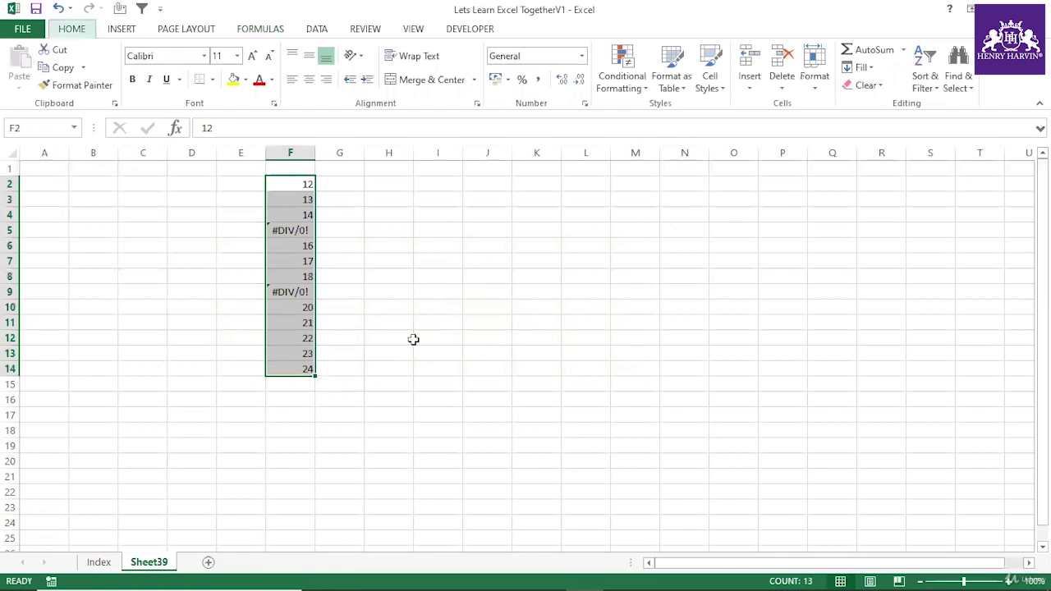
{"action": "key", "text": "b"}
{"action": "key", "text": "a"}
{"action": "left_click_drag", "start_coordinate": [315, 153], "coordinate": [308, 369]}
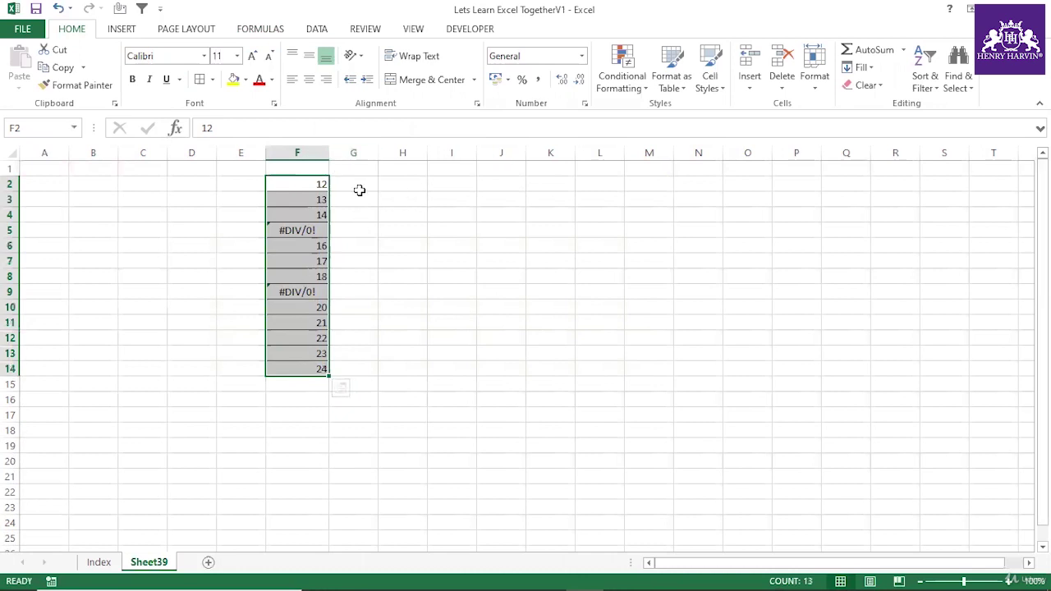
{"action": "left_click_drag", "start_coordinate": [313, 187], "coordinate": [320, 368]}
Enter the label Total Sum in cell I6.
{"action": "left_click", "coordinate": [449, 247]}
{"action": "type", "text": "To"}
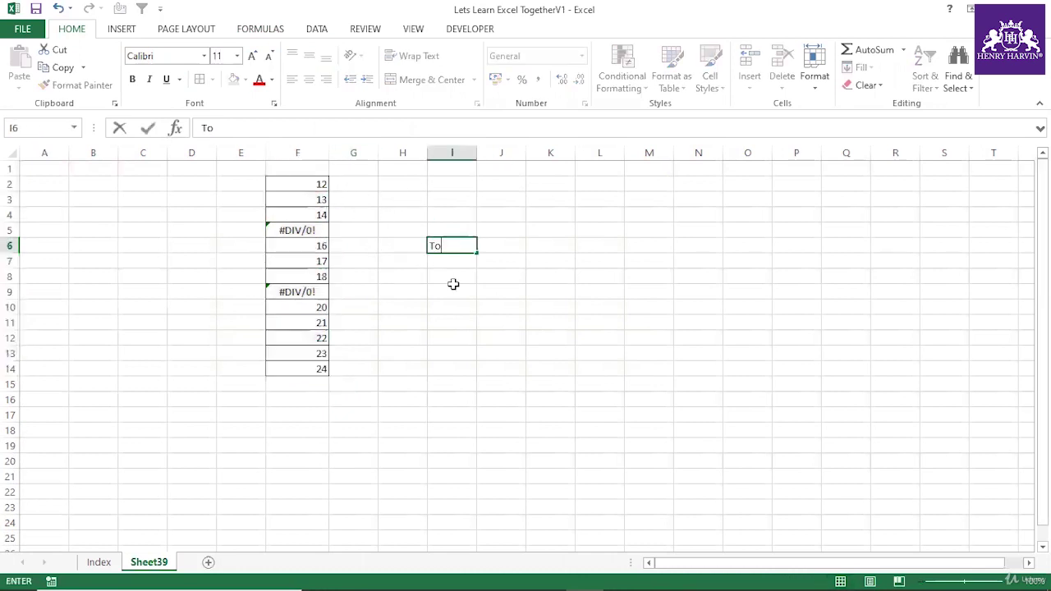
{"action": "type", "text": "tal Sum"}
{"action": "left_click", "coordinate": [453, 284]}
Enter the formula =SUM(F2:F14) in cell J6 beside the label.
{"action": "left_click", "coordinate": [502, 240]}
{"action": "type", "text": "="}
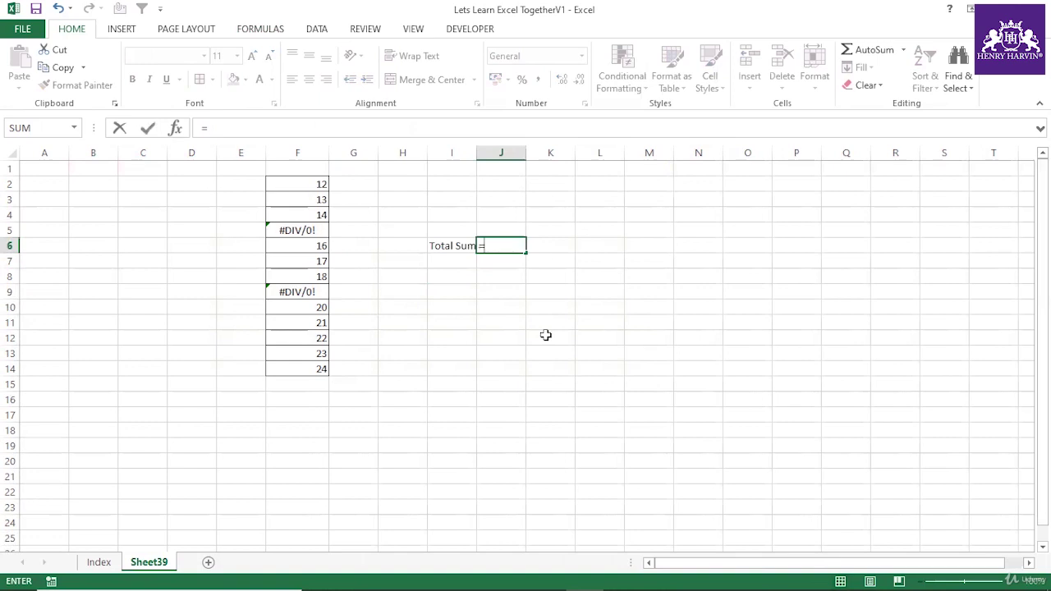
{"action": "type", "text": "sum("}
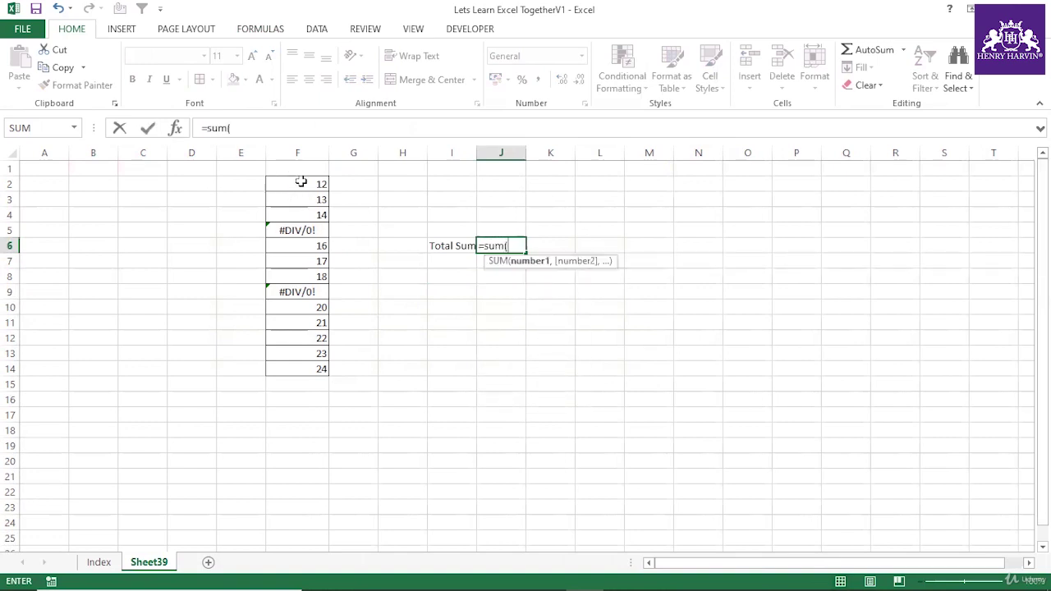
{"action": "left_click_drag", "start_coordinate": [298, 180], "coordinate": [320, 378]}
{"action": "type", "text": ")"}
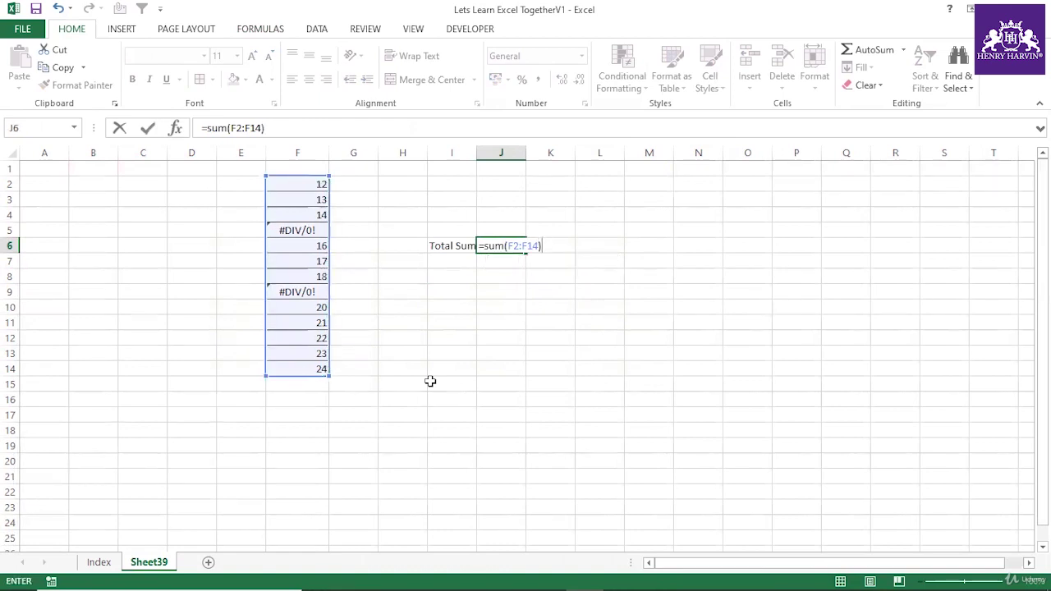
{"action": "key", "text": "Return"}
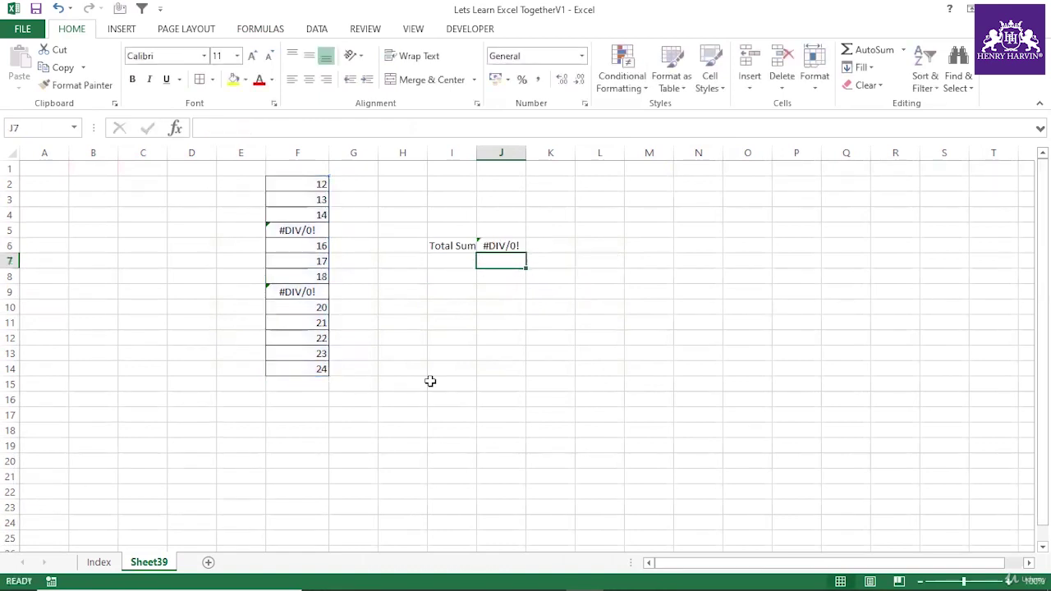
{"action": "left_click", "coordinate": [495, 246]}
Enter =AGGREGATE(9,6,F2:F14) in cell L6 to sum the column while ignoring error values.
{"action": "left_click", "coordinate": [601, 242]}
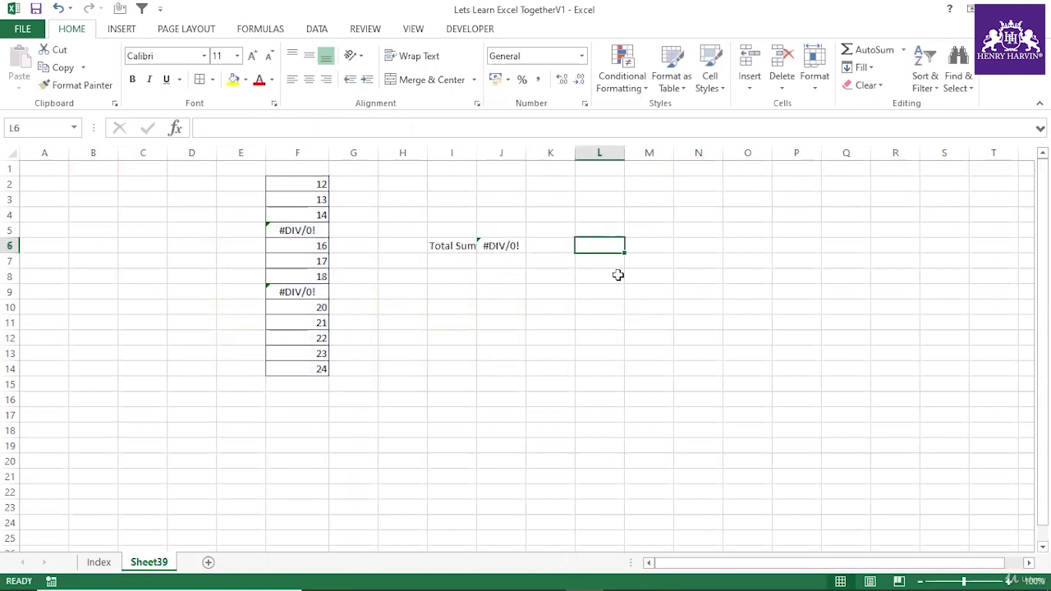
{"action": "type", "text": "=Agg"}
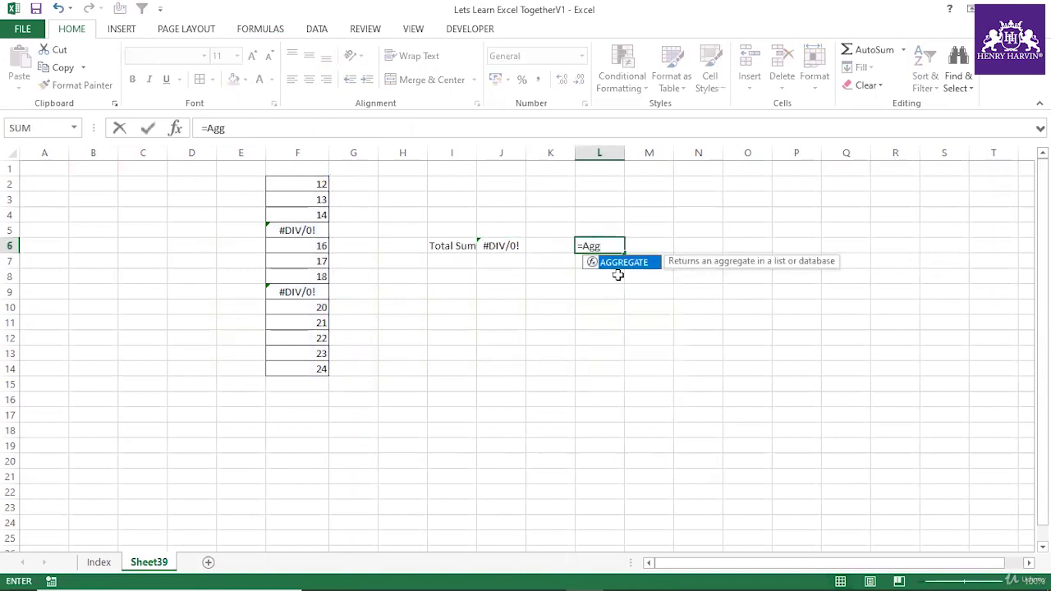
{"action": "double_click", "coordinate": [624, 263]}
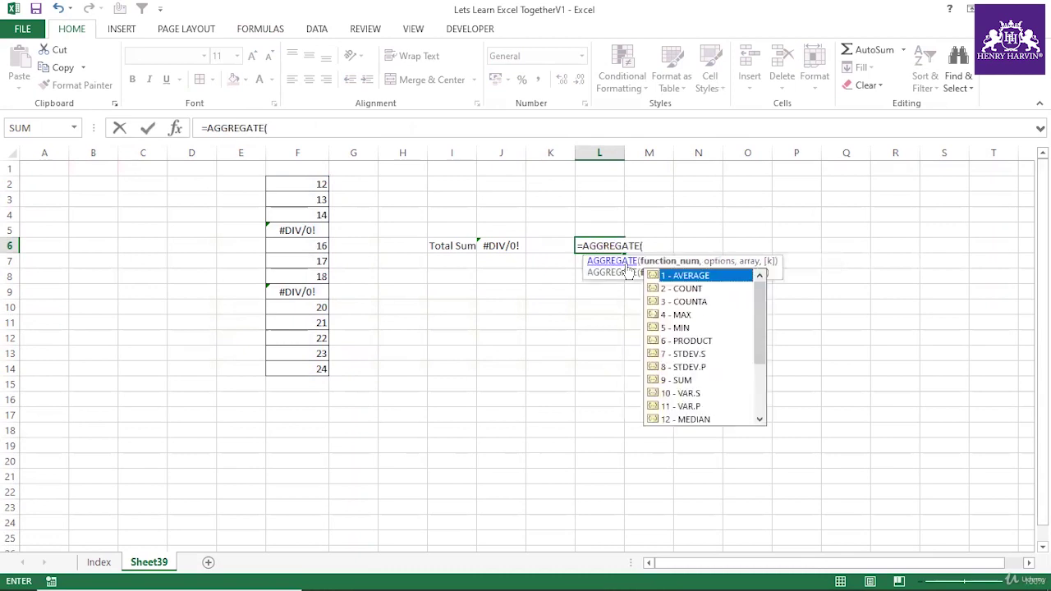
{"action": "mouse_move", "coordinate": [756, 299]}
{"action": "left_mouse_down"}
{"action": "mouse_move", "coordinate": [759, 398]}
{"action": "mouse_move", "coordinate": [755, 286]}
{"action": "left_mouse_up"}
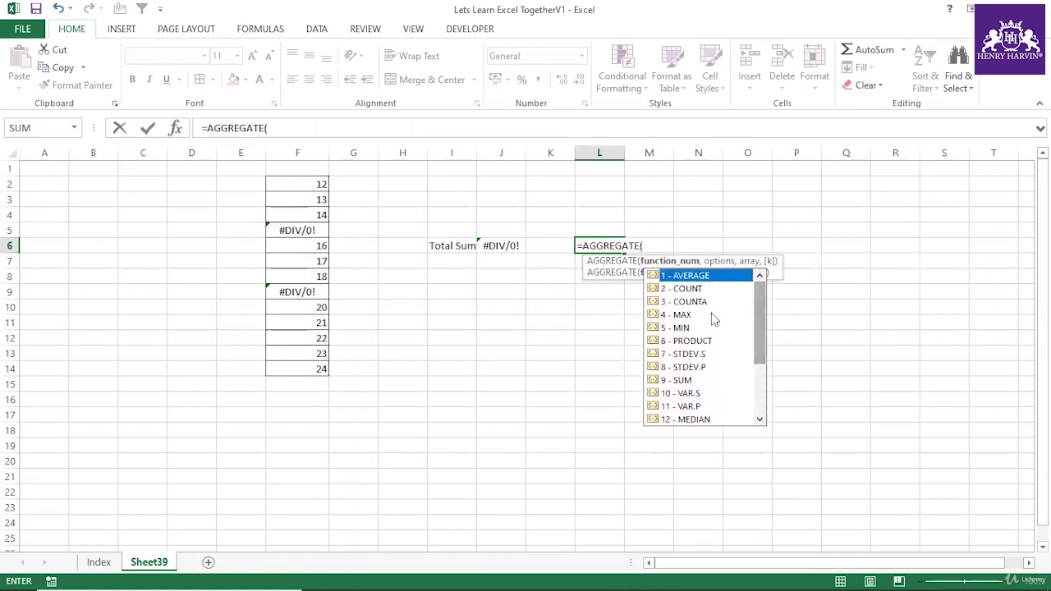
{"action": "double_click", "coordinate": [689, 380]}
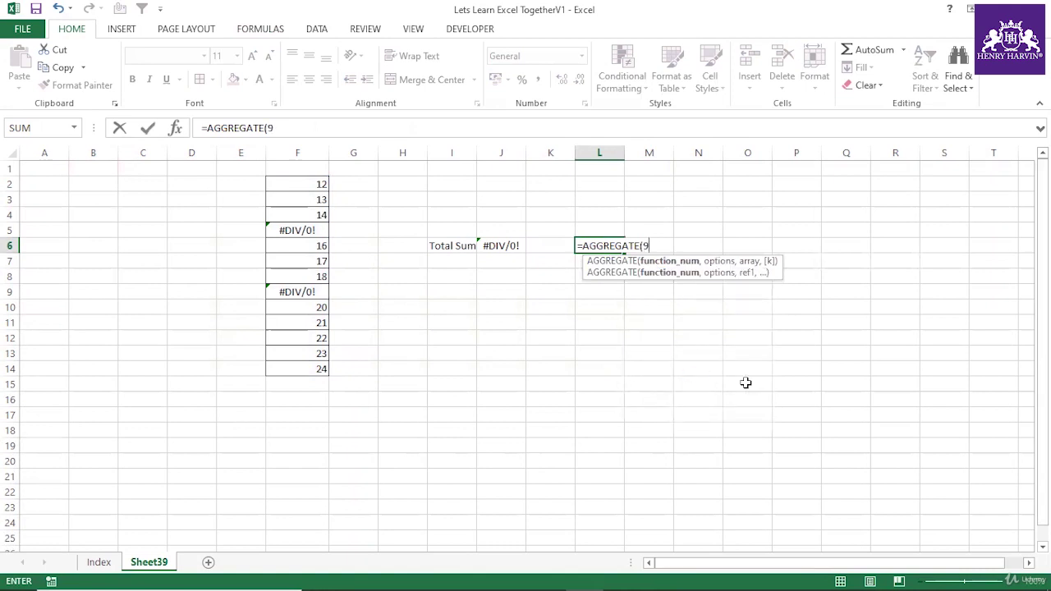
{"action": "type", "text": ","}
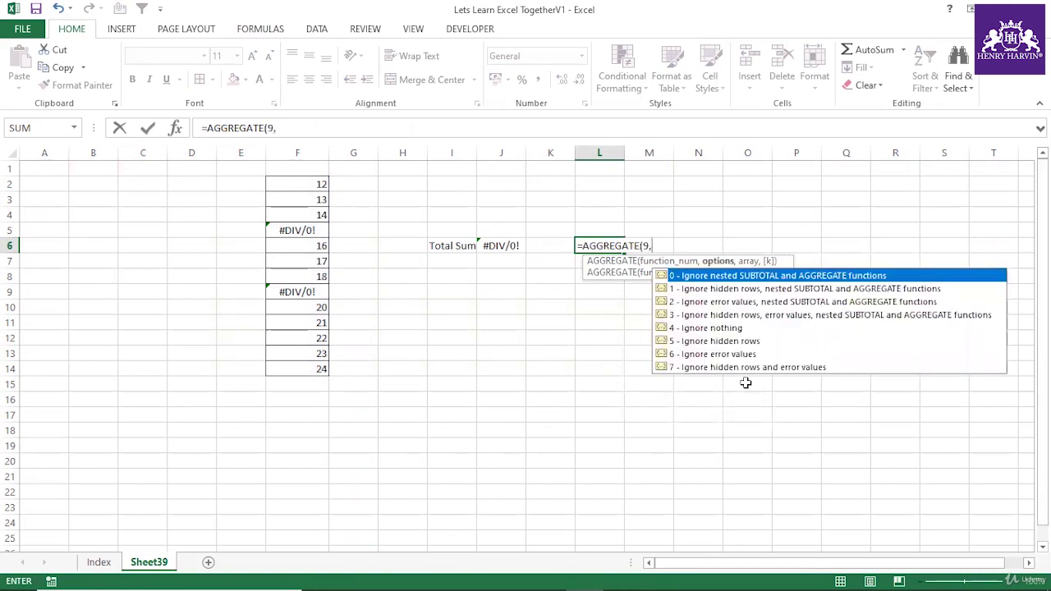
{"action": "double_click", "coordinate": [747, 354]}
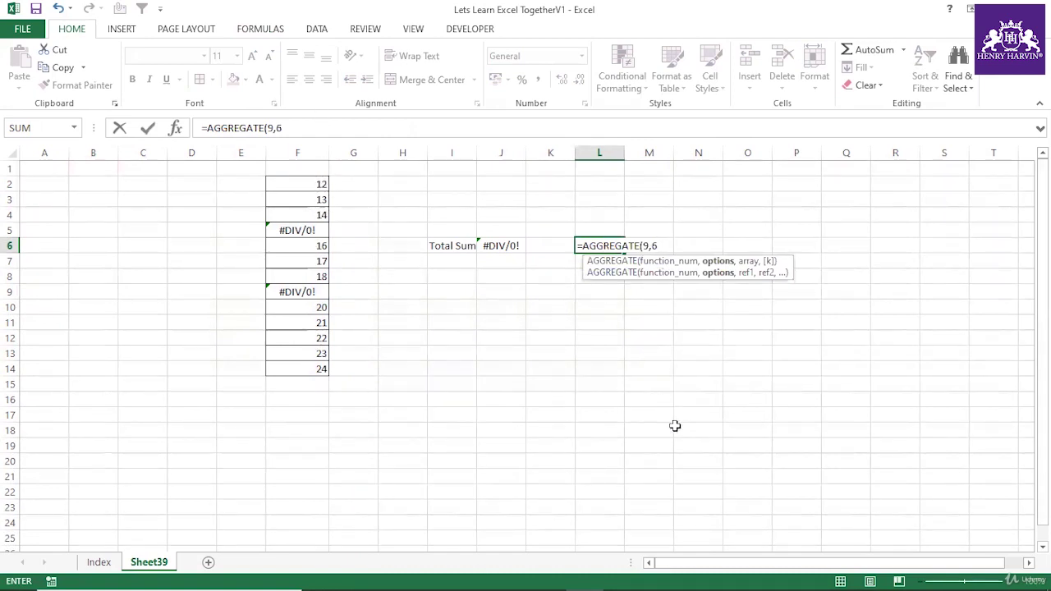
{"action": "type", "text": ","}
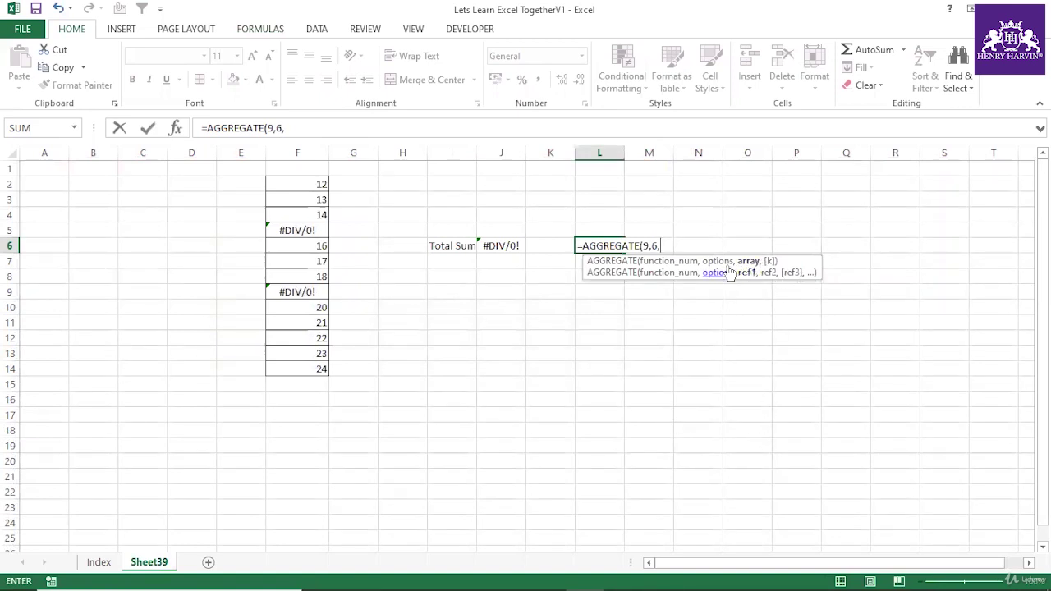
{"action": "left_click_drag", "start_coordinate": [322, 183], "coordinate": [300, 370]}
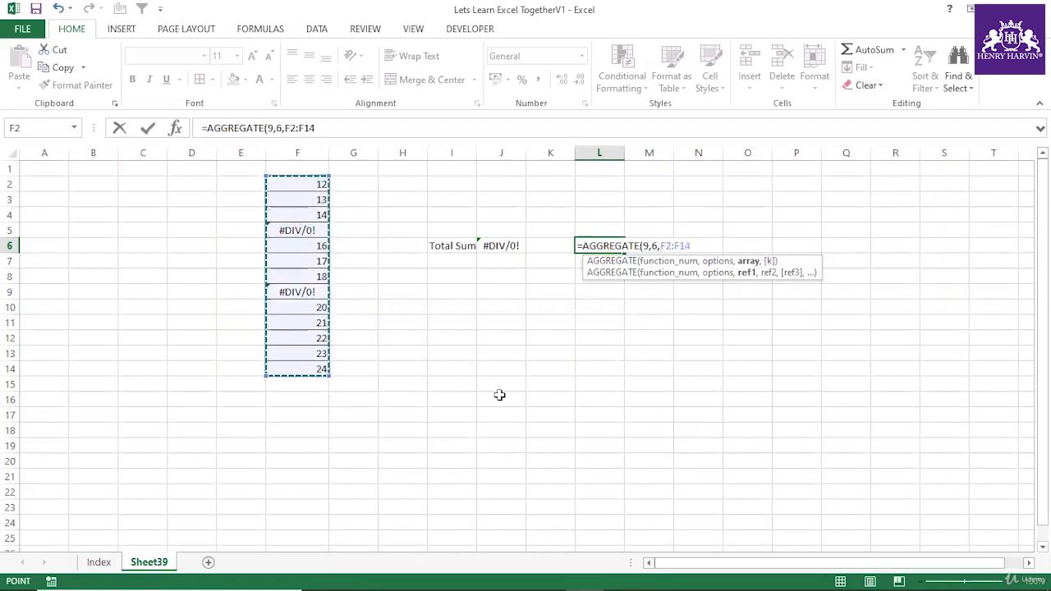
{"action": "type", "text": ","}
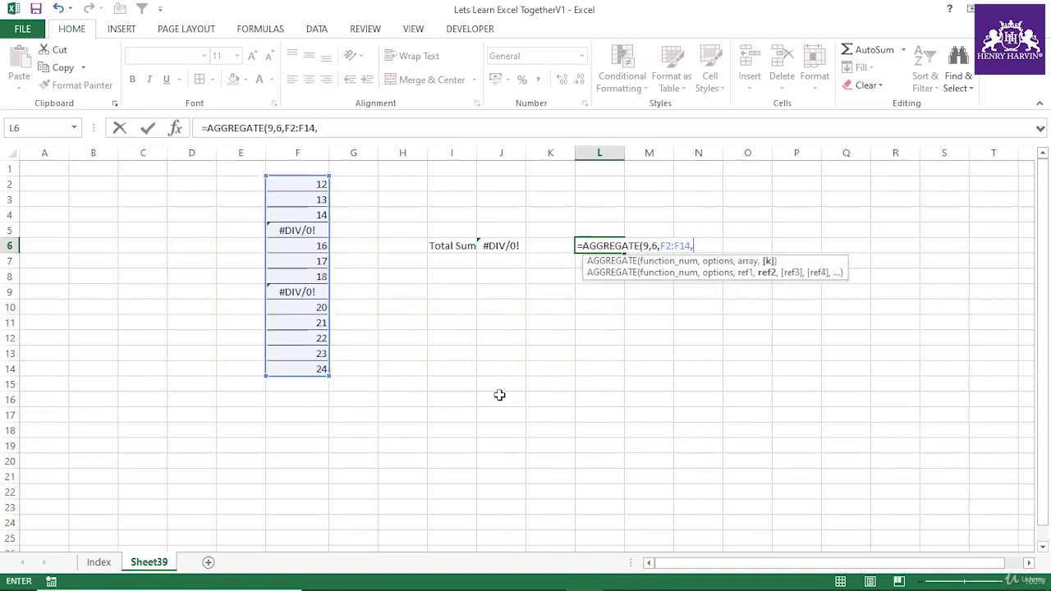
{"action": "key", "text": "BackSpace"}
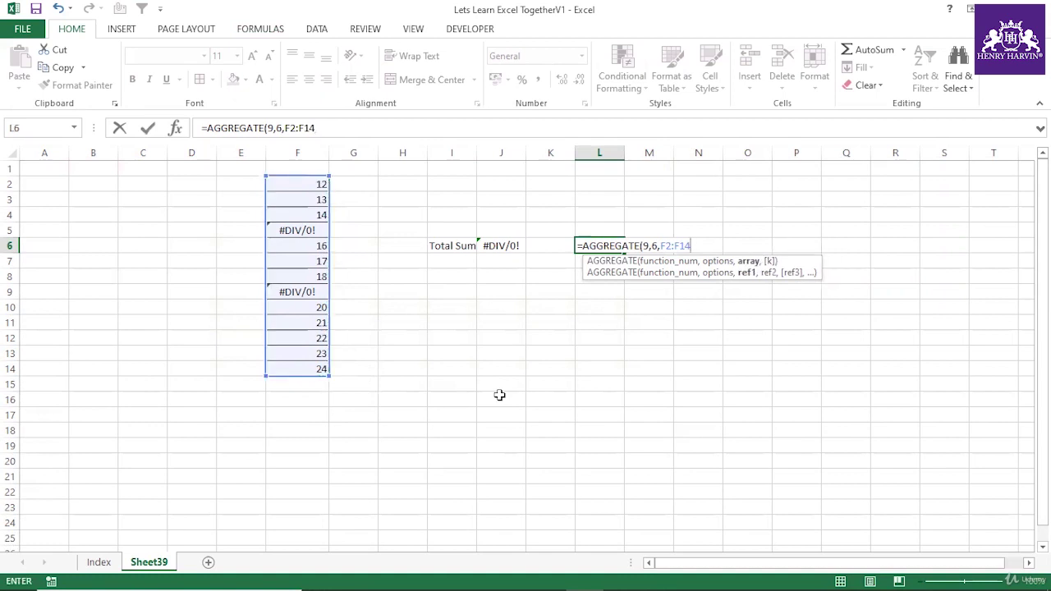
{"action": "type", "text": ")"}
{"action": "key", "text": "Return"}
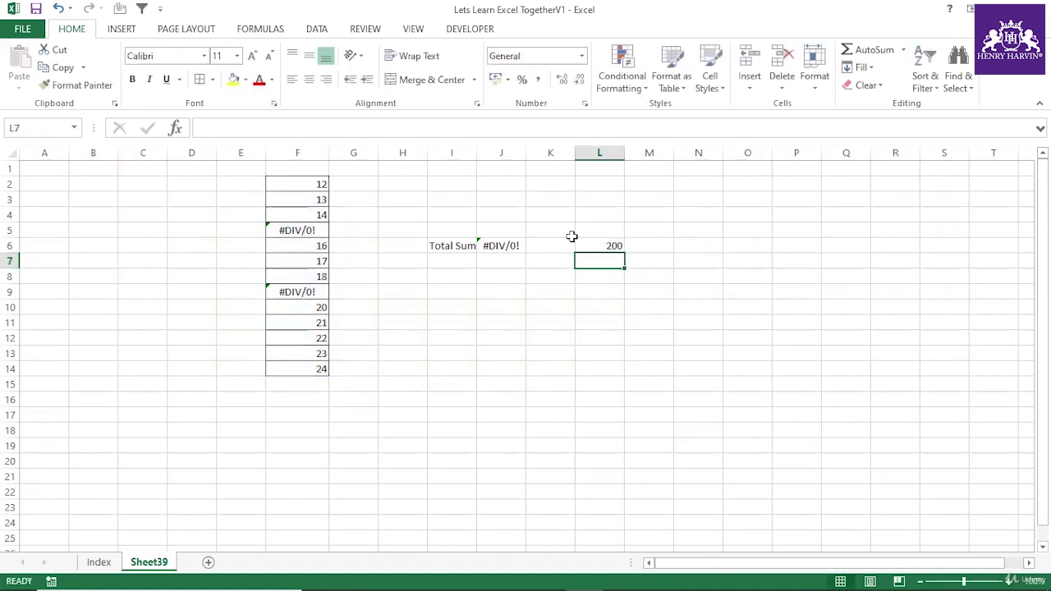
{"action": "left_click", "coordinate": [606, 241]}
Use Go To Special to select only the numeric constants in F2:F14 and fill them yellow.
{"action": "left_click_drag", "start_coordinate": [304, 184], "coordinate": [303, 371]}
{"action": "left_click", "coordinate": [396, 307]}
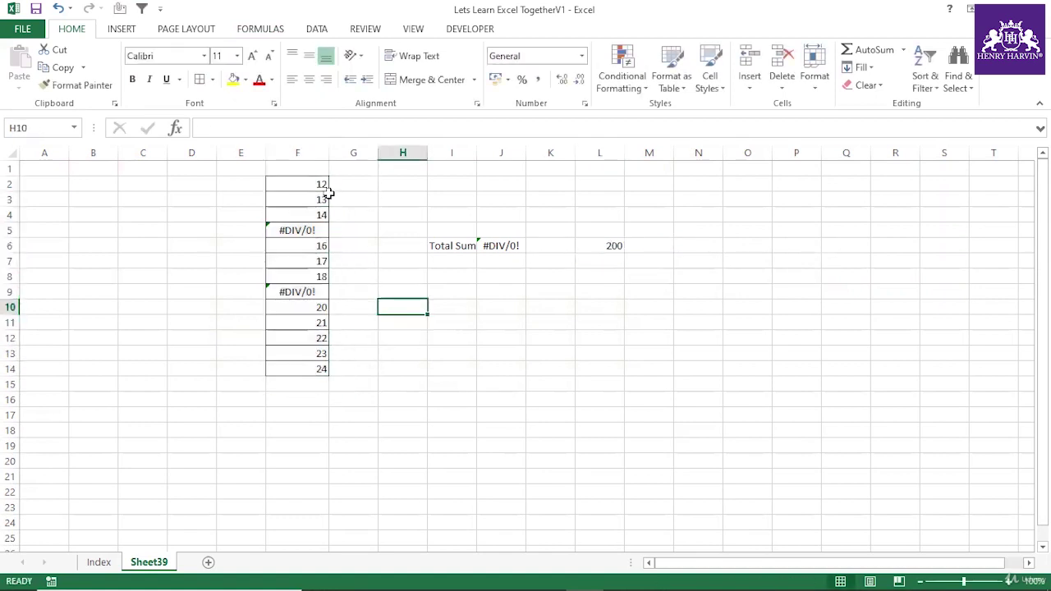
{"action": "left_click_drag", "start_coordinate": [321, 184], "coordinate": [316, 368]}
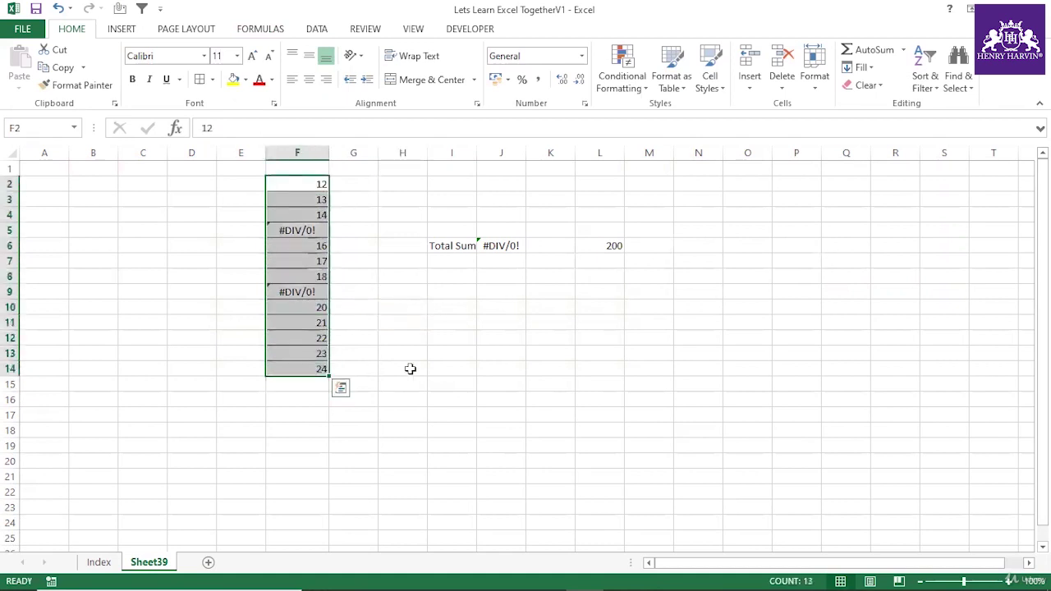
{"action": "key", "text": "ctrl+g"}
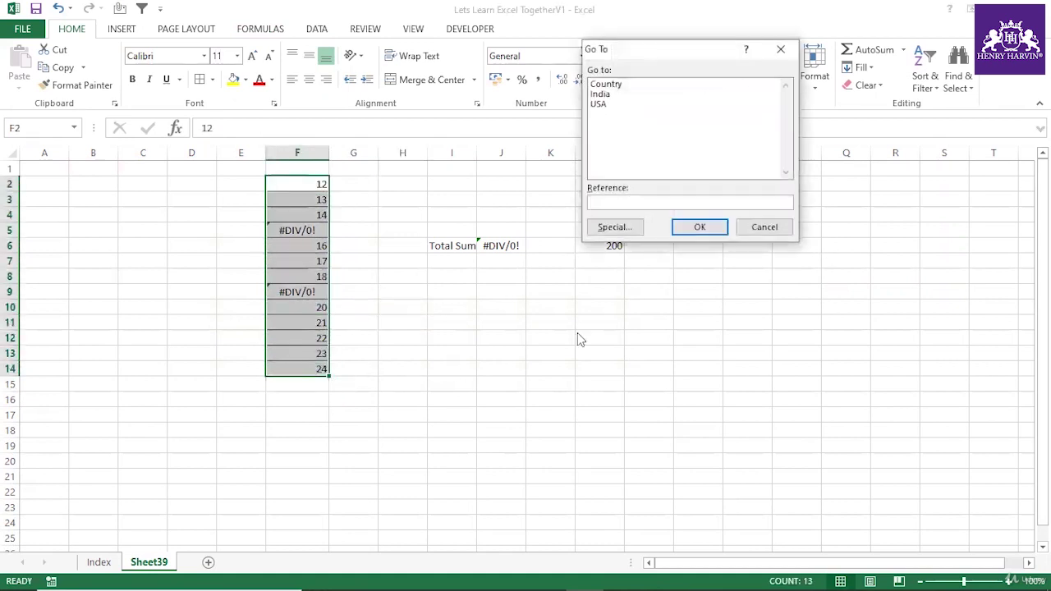
{"action": "left_click", "coordinate": [624, 228]}
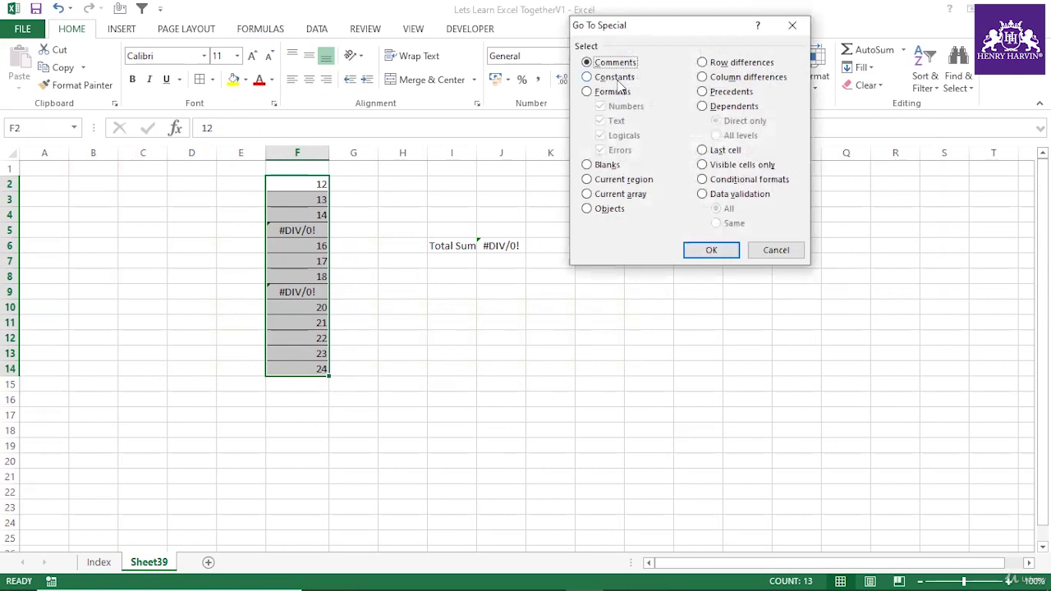
{"action": "left_click", "coordinate": [615, 77]}
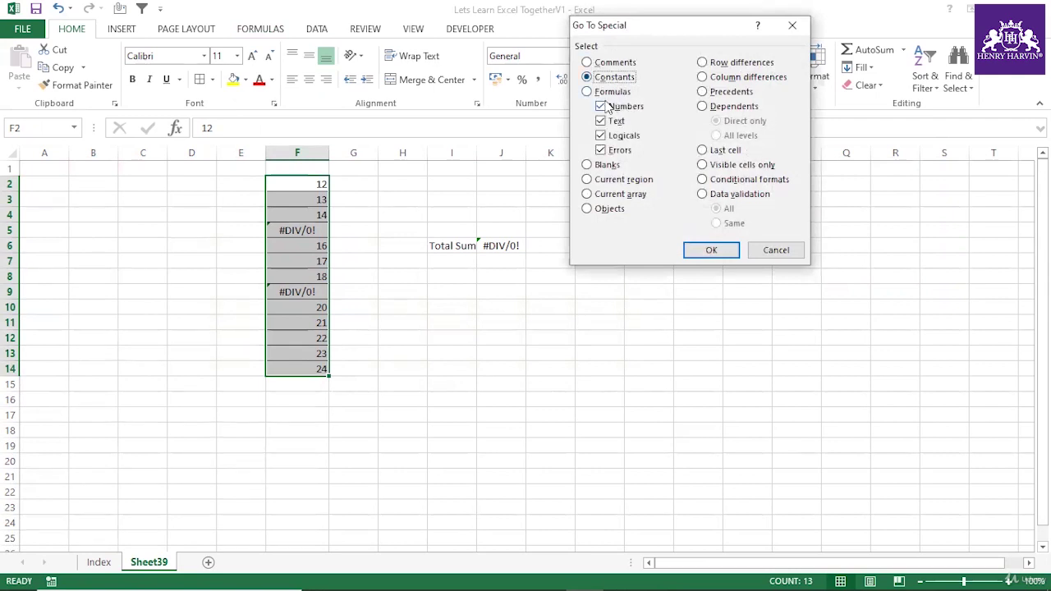
{"action": "left_click", "coordinate": [601, 107]}
{"action": "left_click", "coordinate": [600, 121]}
{"action": "left_click", "coordinate": [600, 135]}
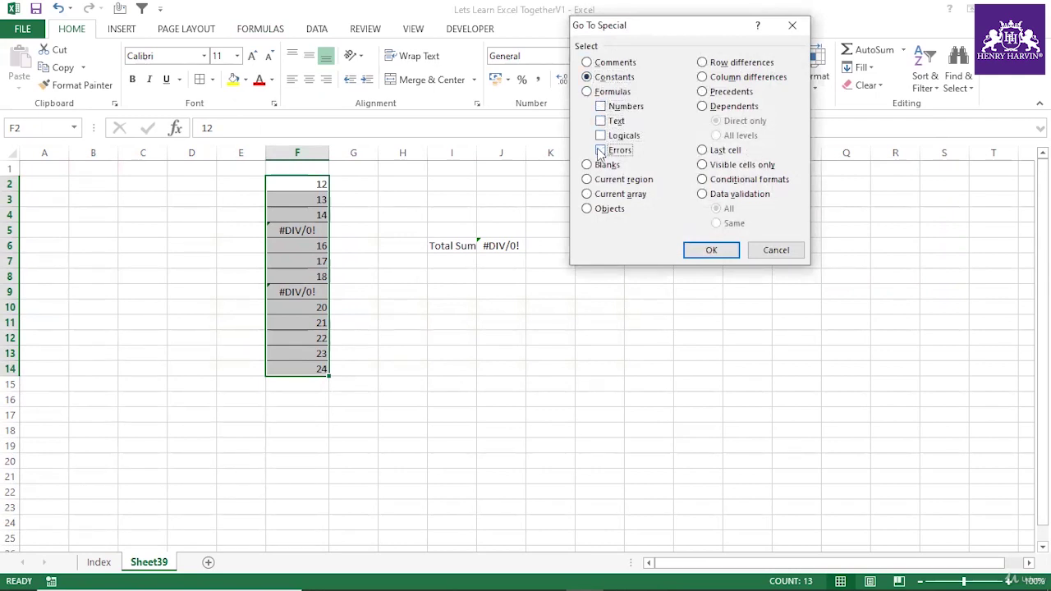
{"action": "left_click", "coordinate": [600, 150]}
{"action": "left_click", "coordinate": [601, 106]}
{"action": "left_click", "coordinate": [711, 249]}
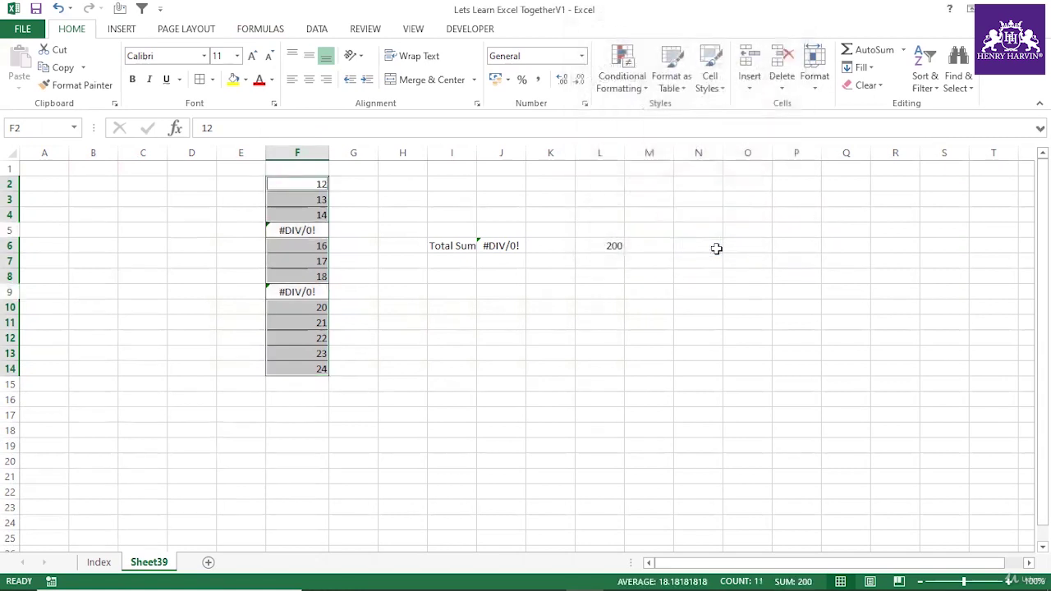
{"action": "left_click", "coordinate": [235, 81]}
{"action": "left_click", "coordinate": [544, 355]}
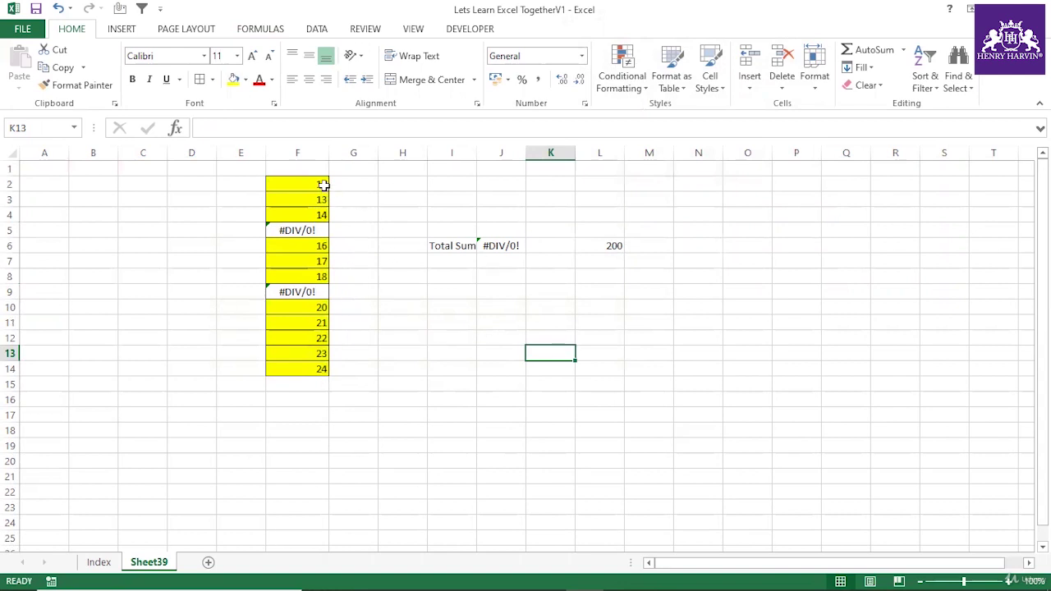
Select only the yellow number cells in F2:F14, skipping both error cells, to check their sum.
{"action": "left_click_drag", "start_coordinate": [321, 183], "coordinate": [315, 366]}
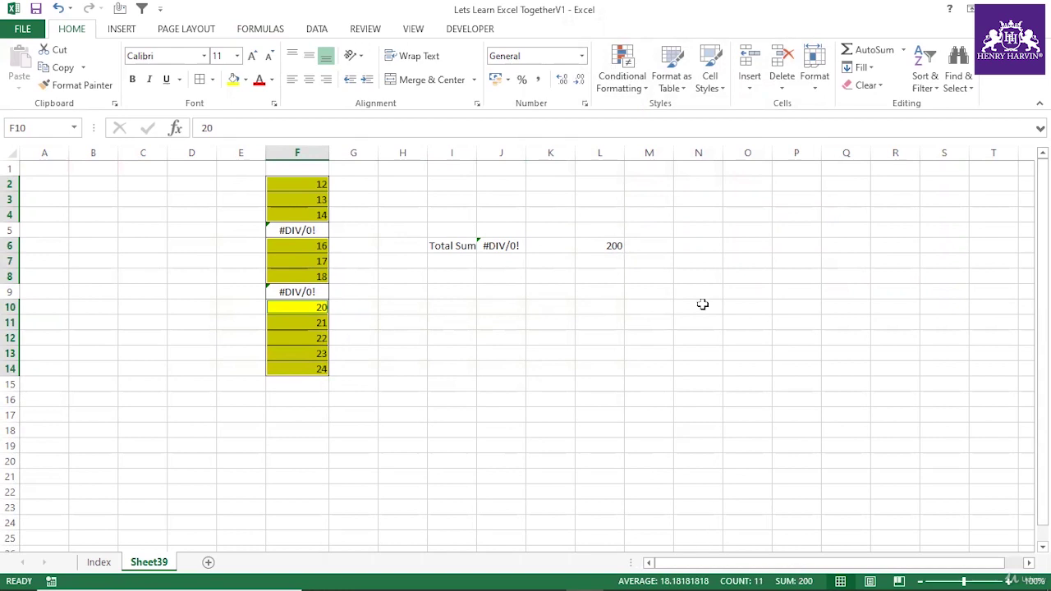
Inspect the AGGREGATE formula in cell L6 and the range F2:F14 that it sums.
{"action": "left_click", "coordinate": [611, 294]}
{"action": "left_click", "coordinate": [609, 248]}
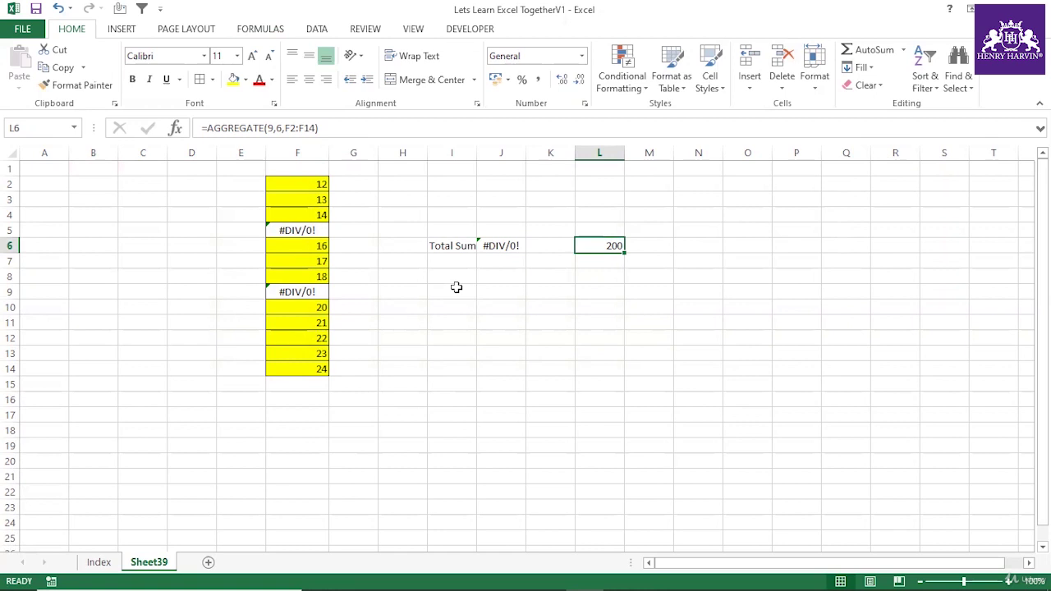
{"action": "left_click_drag", "start_coordinate": [293, 181], "coordinate": [294, 369]}
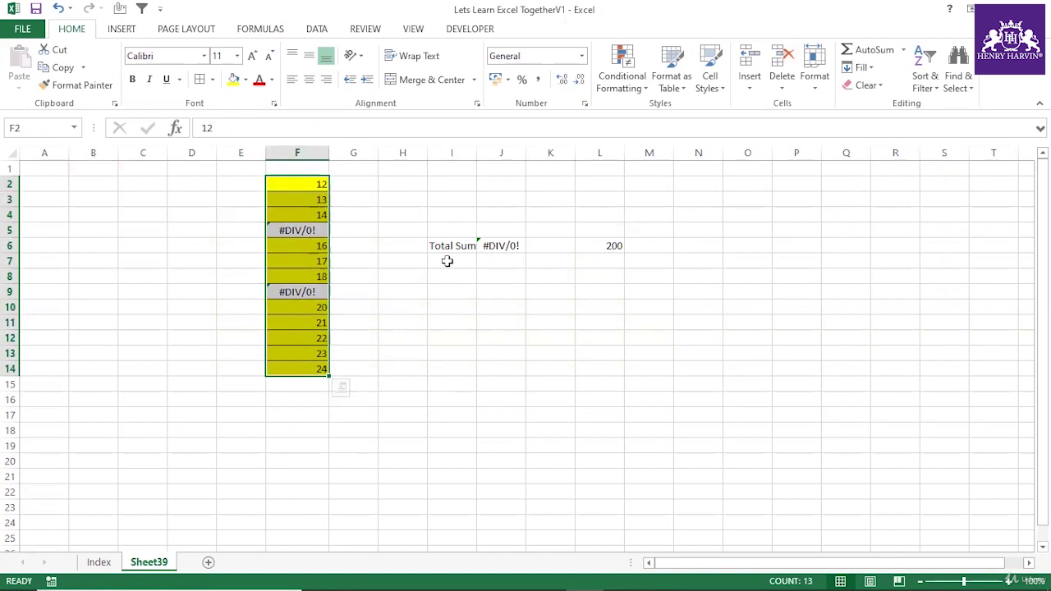
{"action": "left_click_drag", "start_coordinate": [314, 186], "coordinate": [319, 366]}
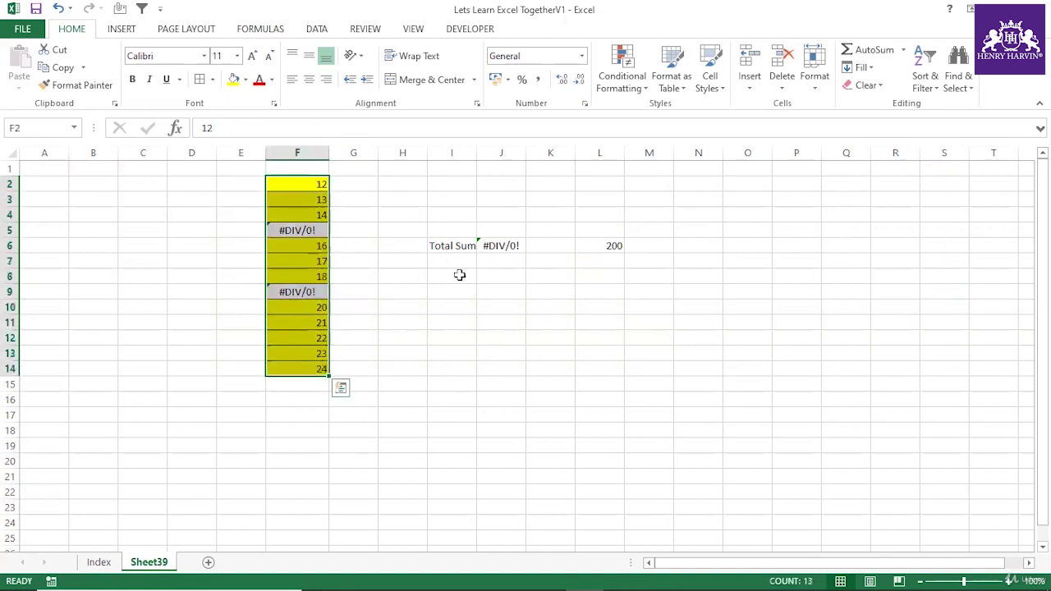
{"action": "left_click", "coordinate": [451, 289]}
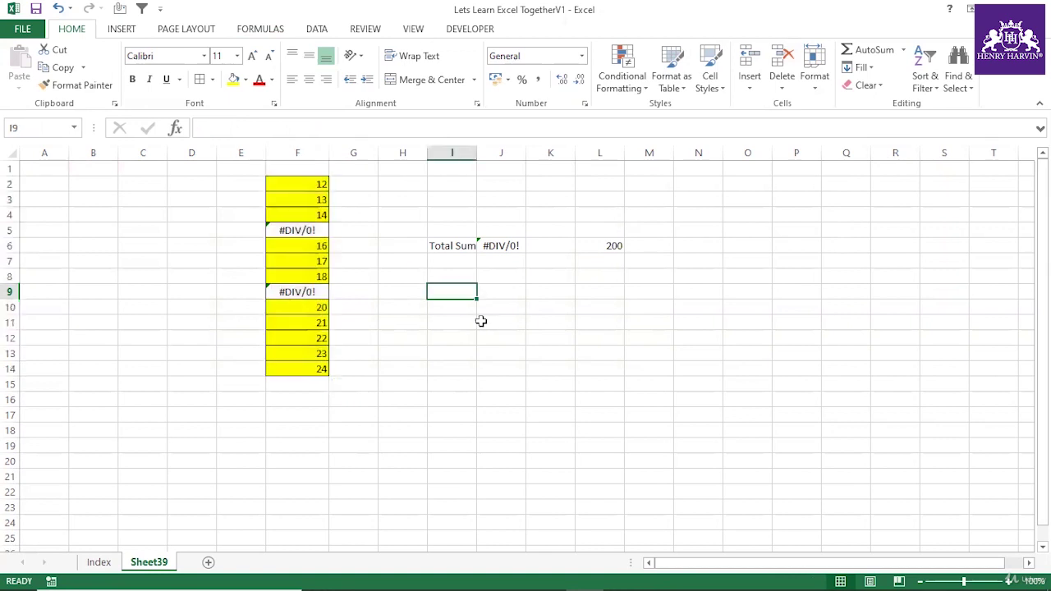
{"action": "type", "text": "=if"}
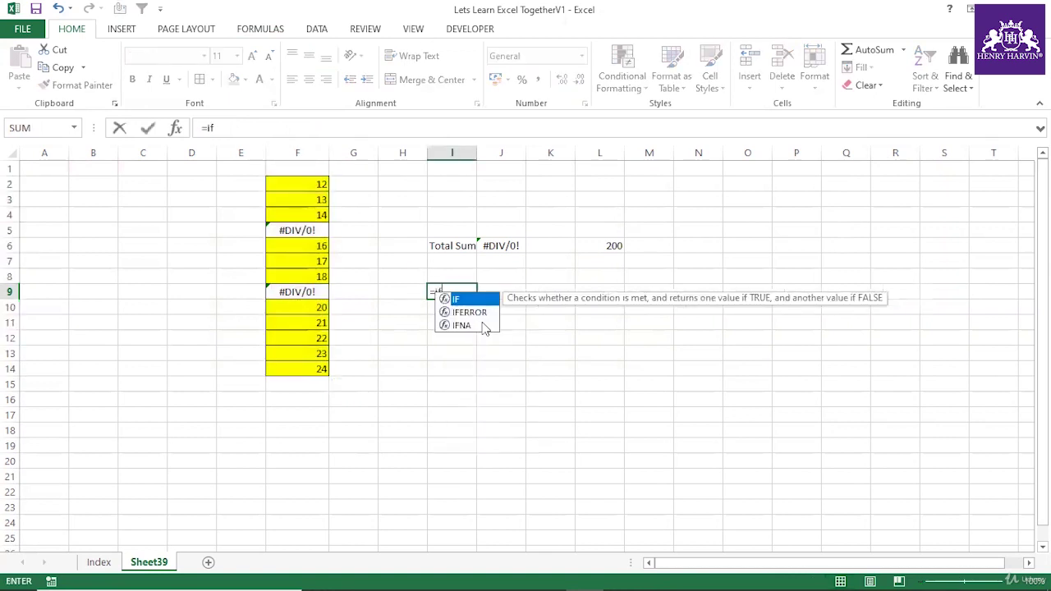
{"action": "type", "text": "("}
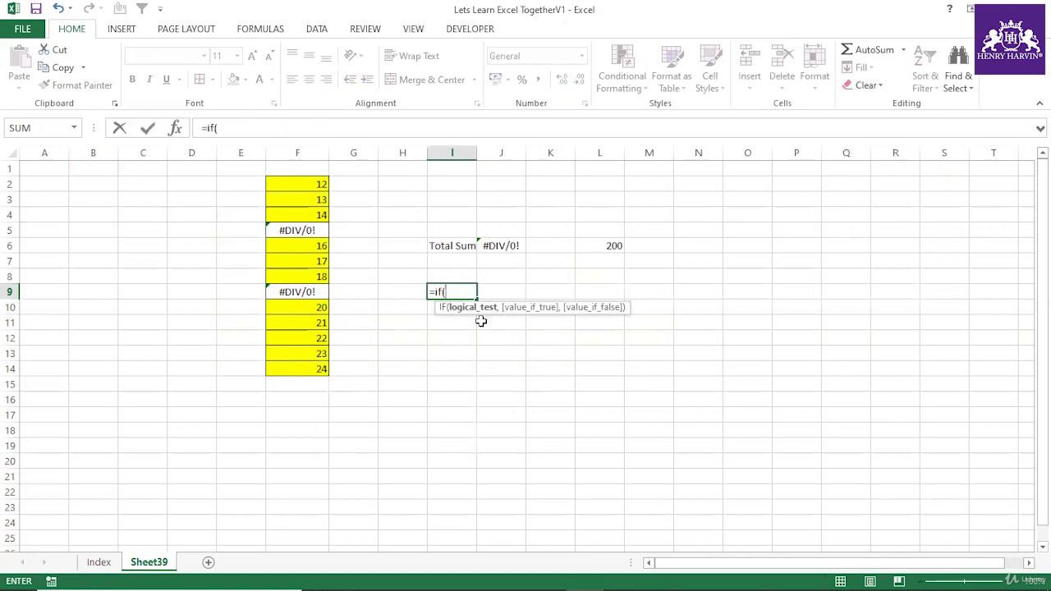
{"action": "key", "text": "Escape"}
{"action": "left_click", "coordinate": [446, 382]}
{"action": "left_click", "coordinate": [455, 292]}
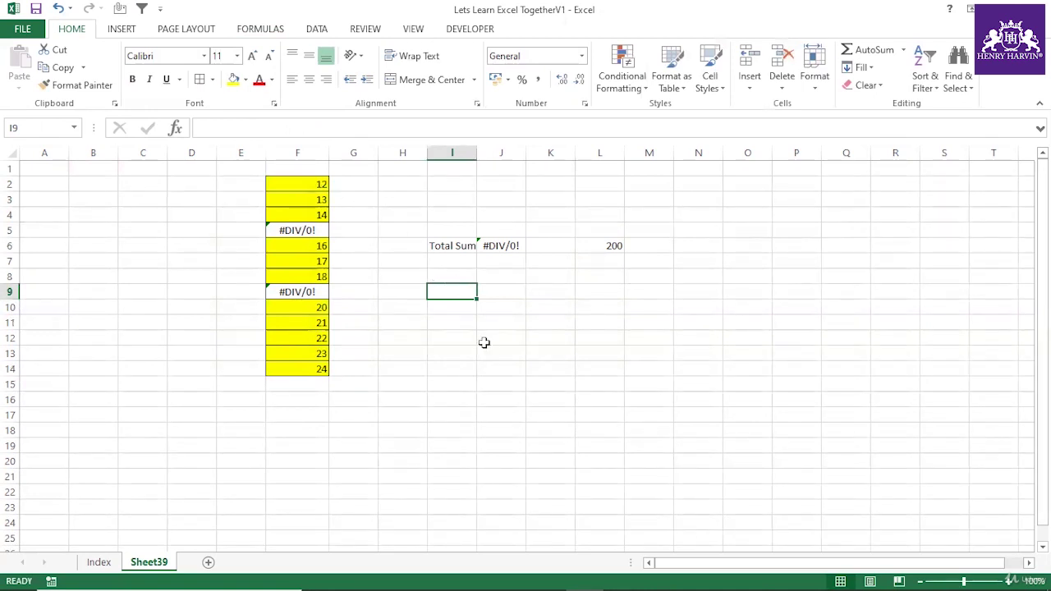
{"action": "type", "text": "if"}
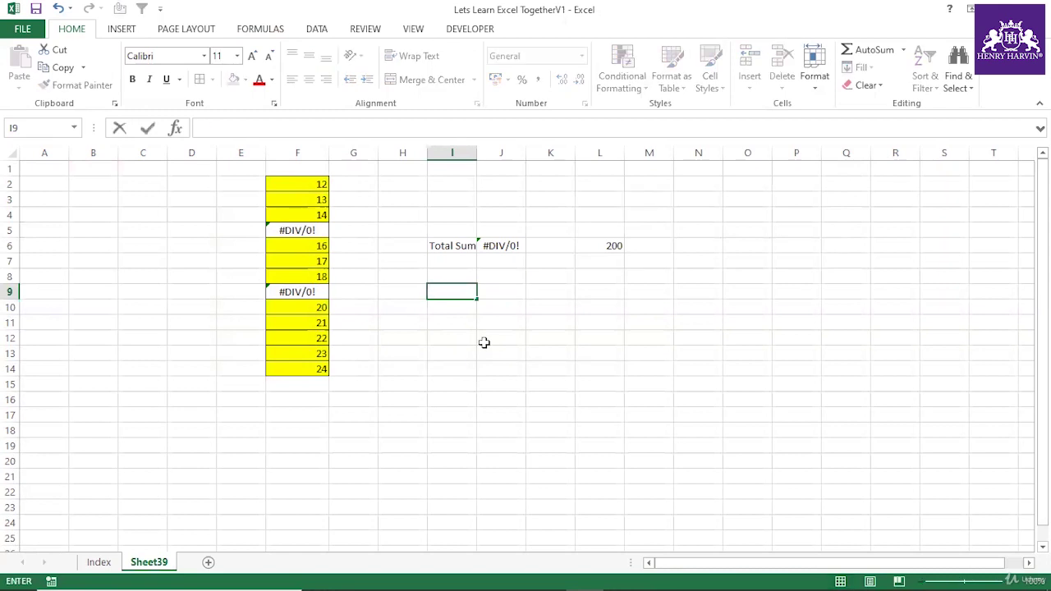
{"action": "left_click_drag", "start_coordinate": [310, 180], "coordinate": [325, 368]}
{"action": "left_click", "coordinate": [501, 292]}
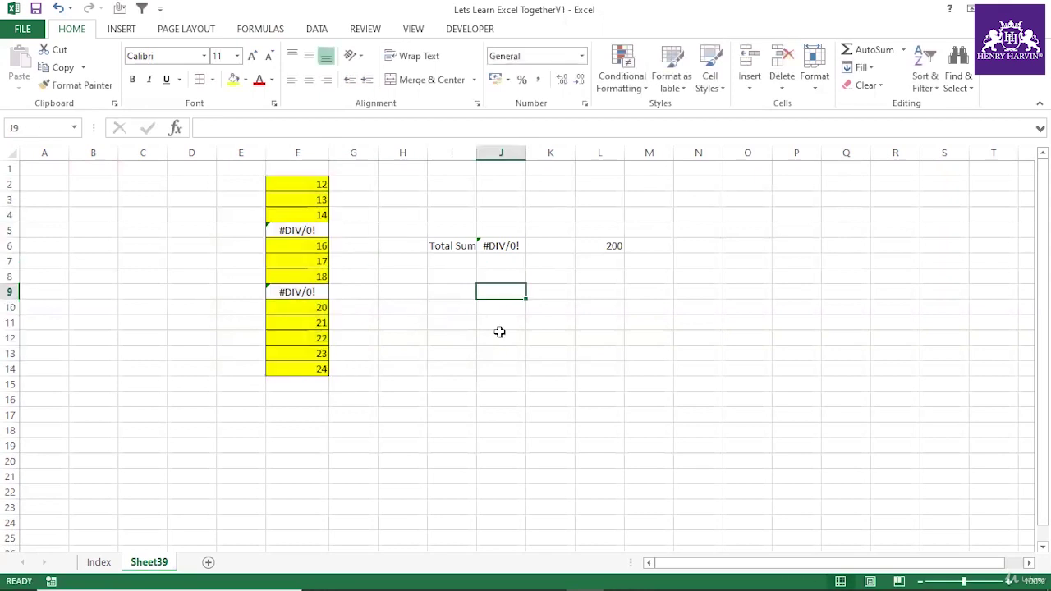
Evaluate the SUM(F2:F14) part of the formula in J6 in place, leaving the formula itself unchanged.
{"action": "left_click", "coordinate": [482, 245]}
{"action": "left_click", "coordinate": [208, 128]}
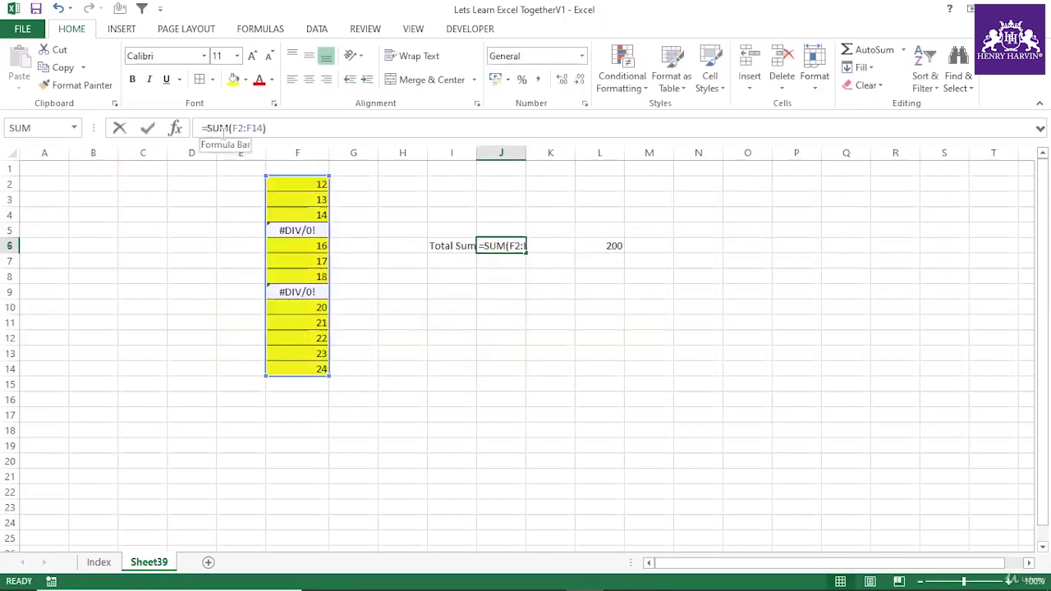
{"action": "left_click_drag", "start_coordinate": [208, 128], "coordinate": [309, 133]}
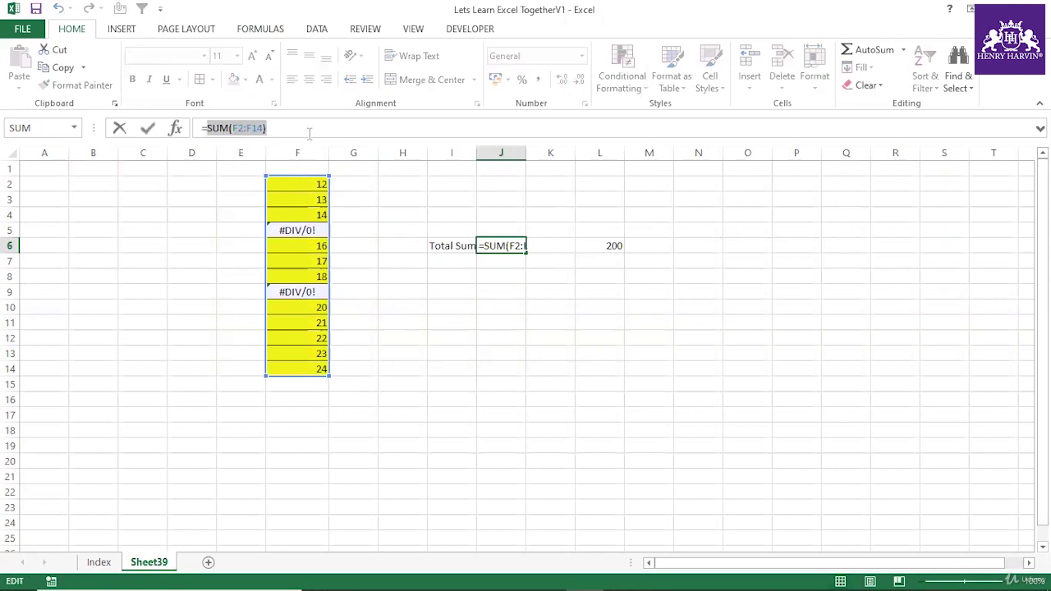
{"action": "key", "text": "F9"}
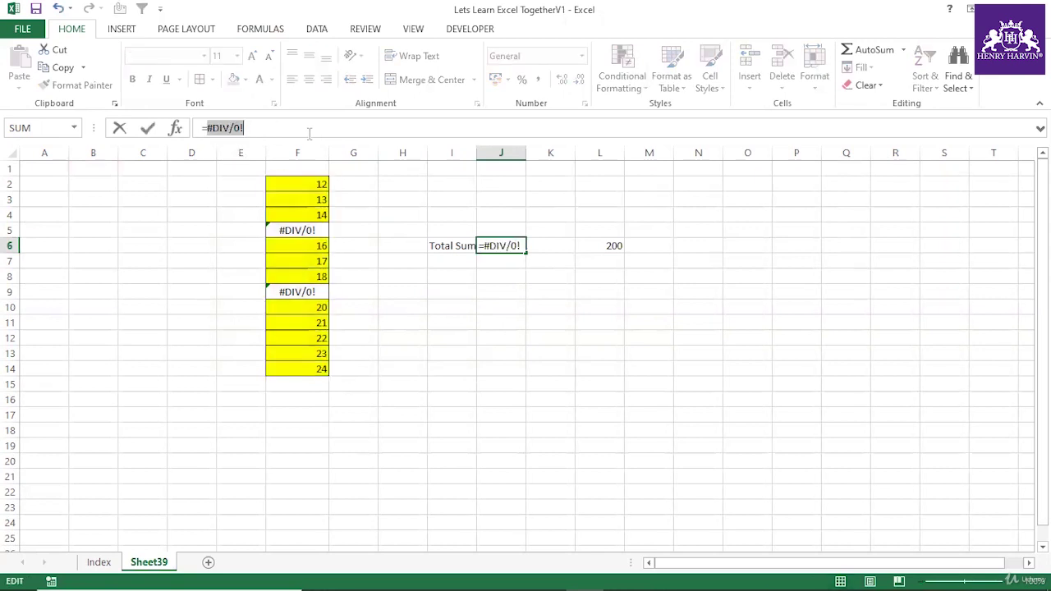
{"action": "key", "text": "Escape"}
{"action": "left_click", "coordinate": [501, 321]}
{"action": "left_click", "coordinate": [503, 289]}
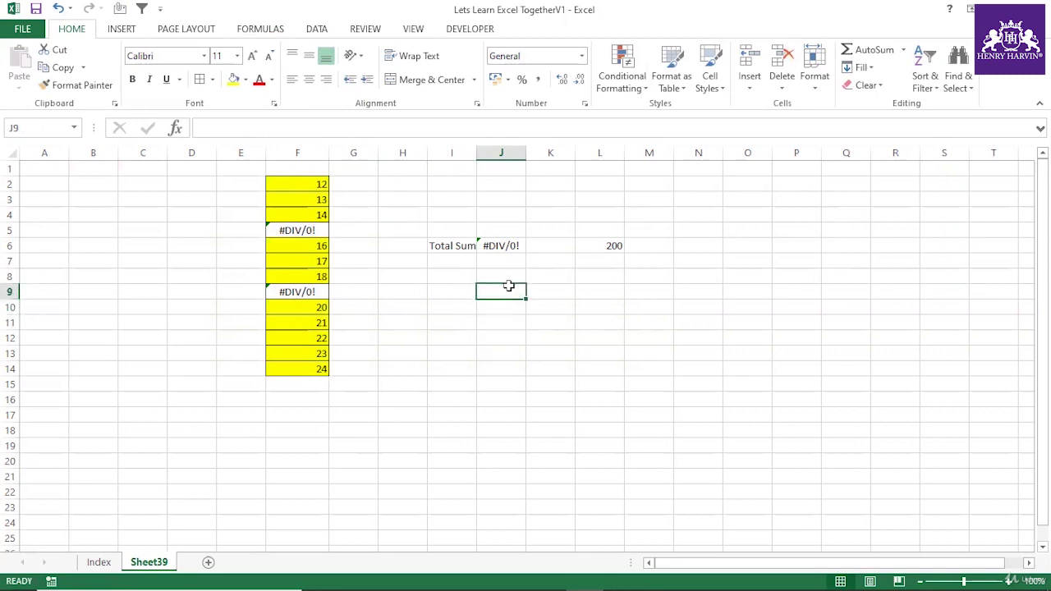
Enter the formula =IF(F2:F14>0,F2:F14,0) in cell J9.
{"action": "left_click_drag", "start_coordinate": [301, 181], "coordinate": [321, 361]}
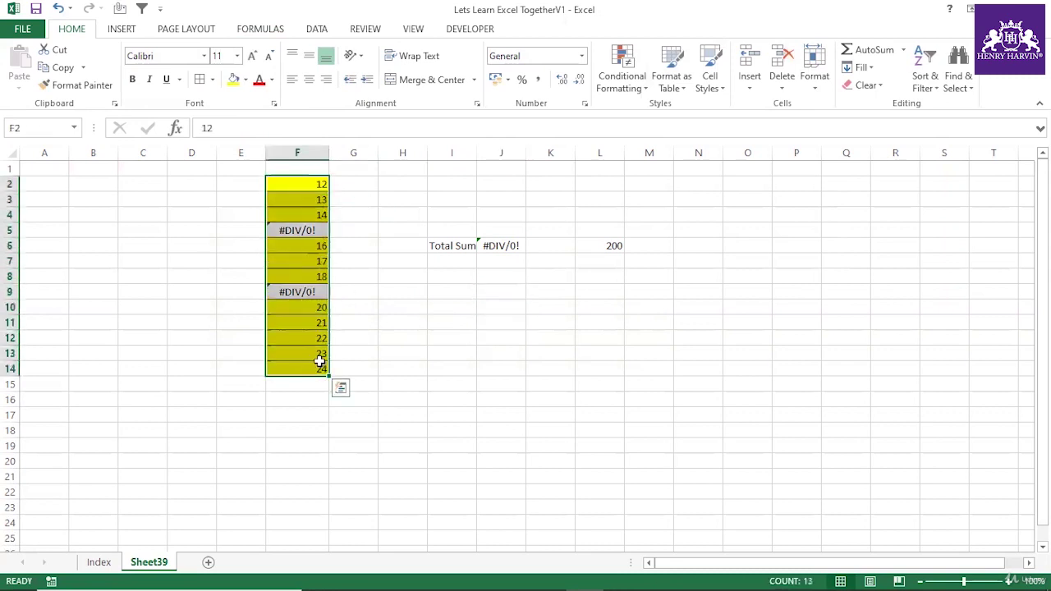
{"action": "left_click", "coordinate": [492, 296]}
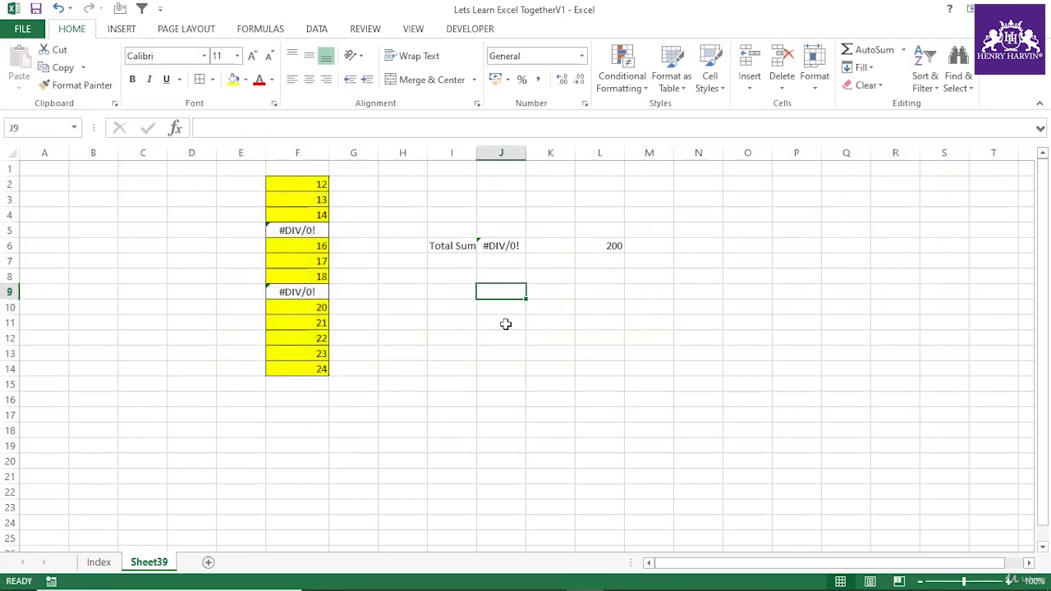
{"action": "type", "text": "=if("}
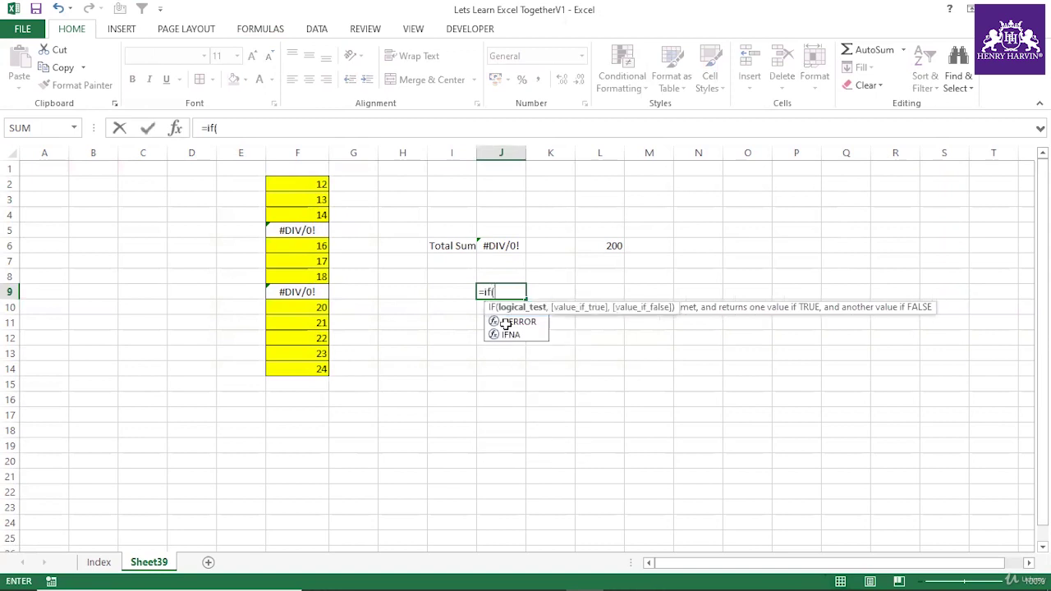
{"action": "left_click_drag", "start_coordinate": [314, 184], "coordinate": [301, 369]}
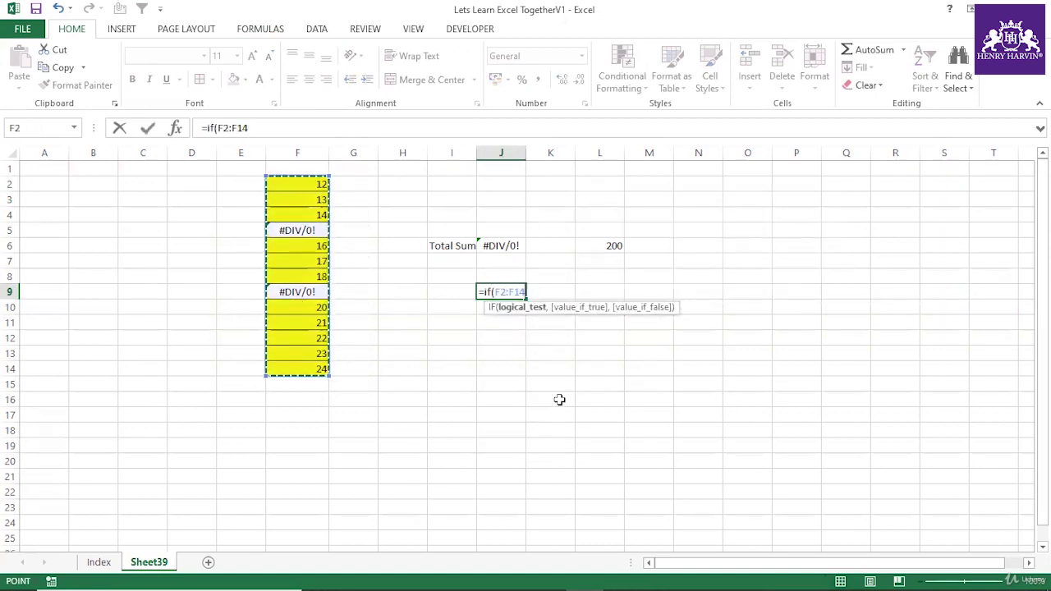
{"action": "type", "text": ">0,"}
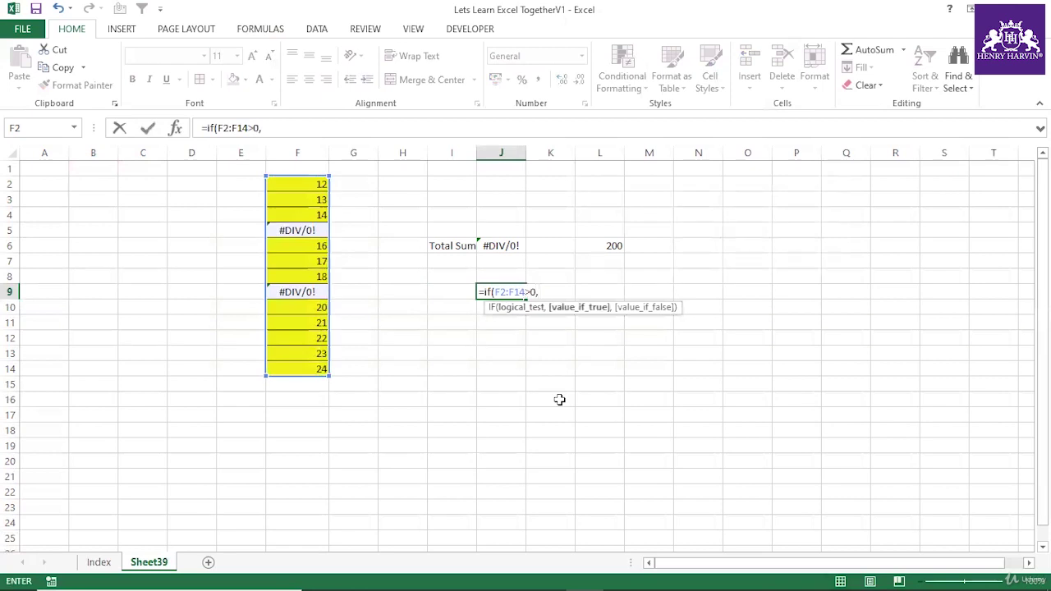
{"action": "type", "text": "1,0"}
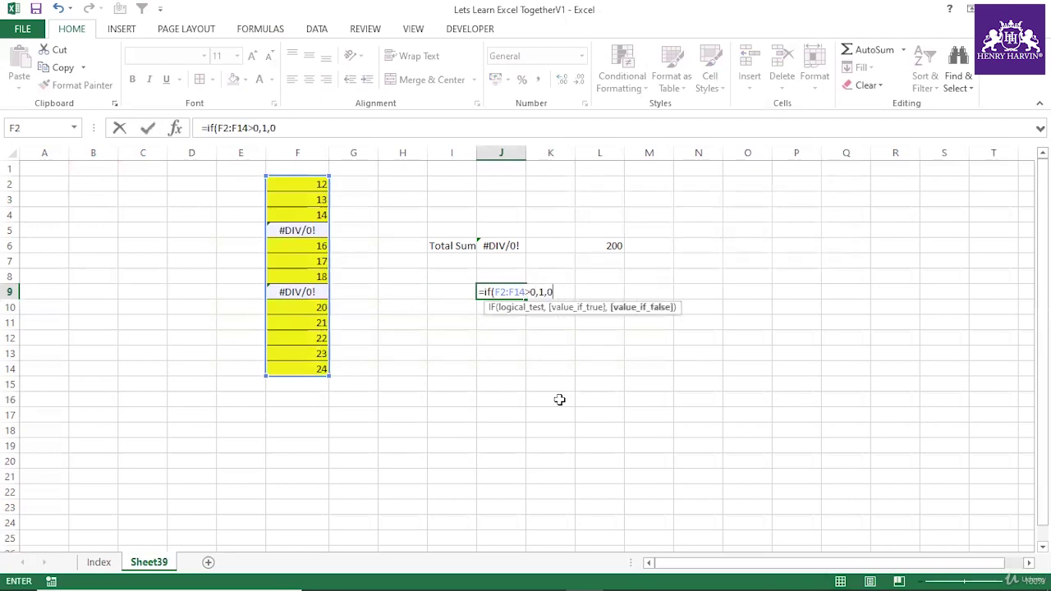
{"action": "key", "text": "BackSpace"}
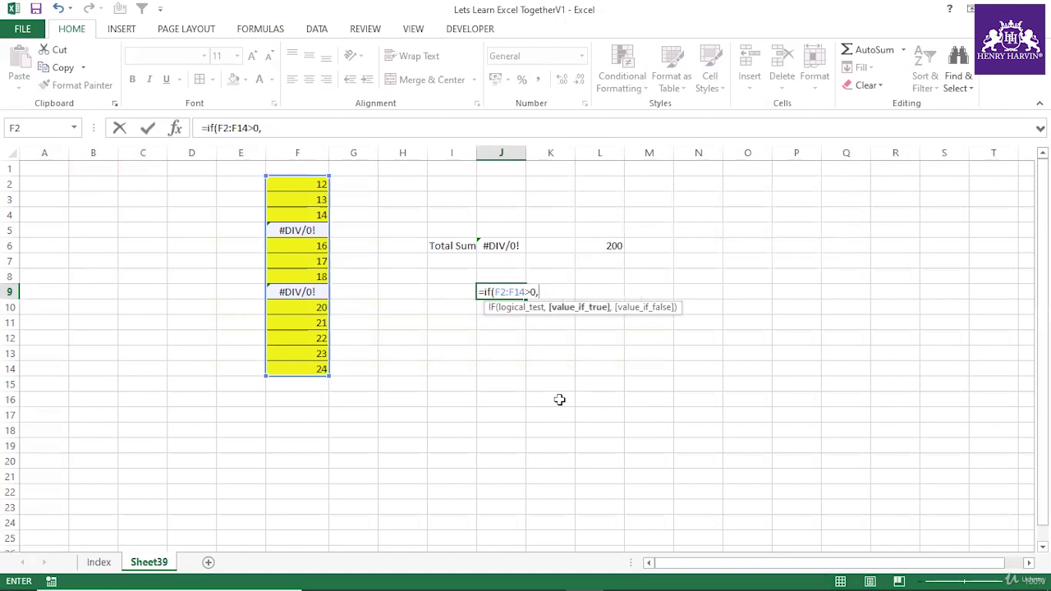
{"action": "left_click_drag", "start_coordinate": [301, 186], "coordinate": [306, 371]}
{"action": "type", "text": ",0"}
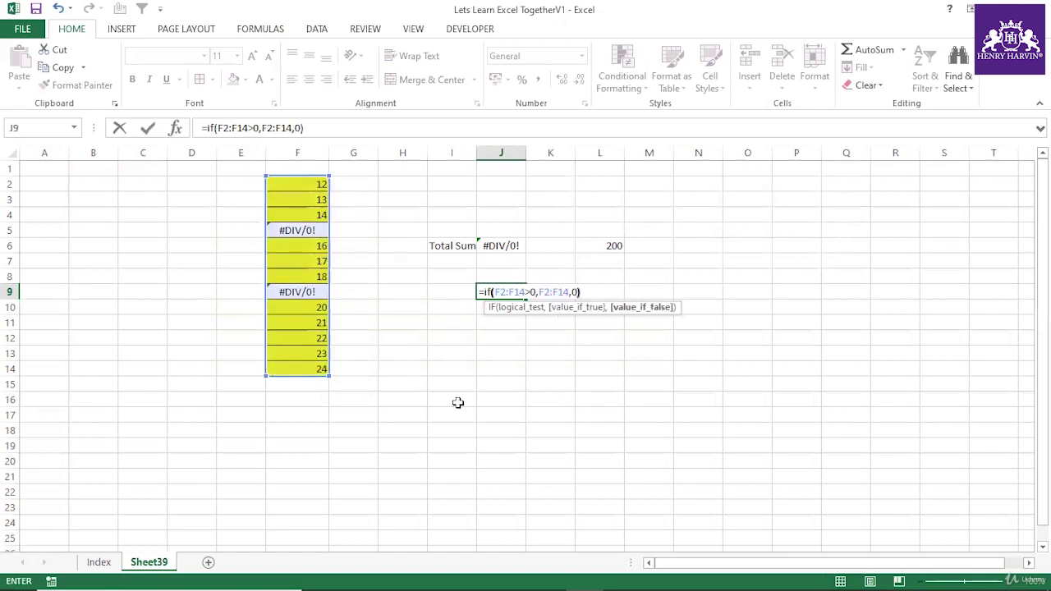
{"action": "type", "text": ")"}
{"action": "key", "text": "Return"}
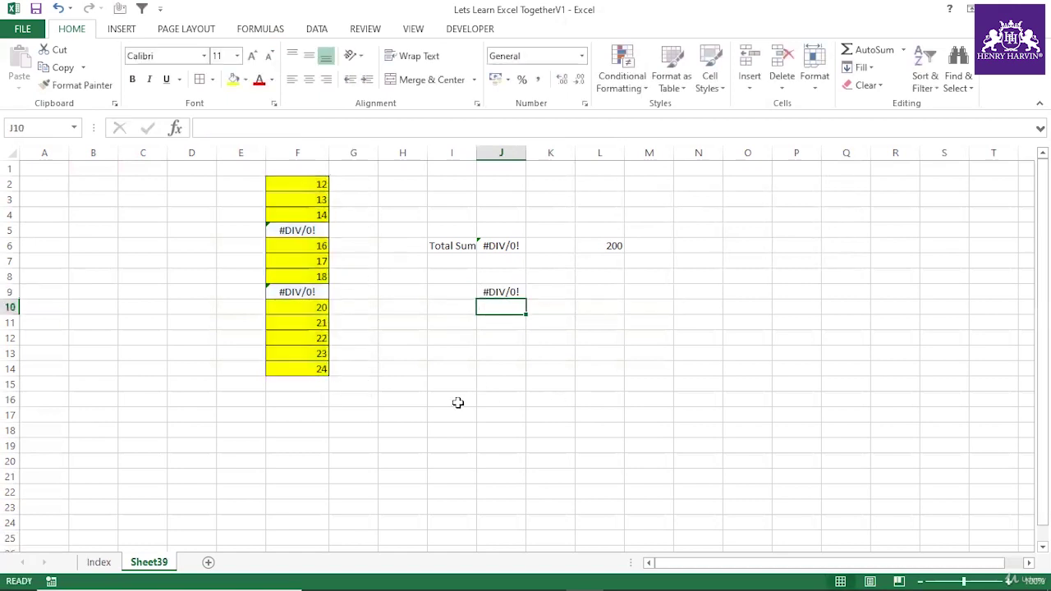
Evaluate the whole IF expression in J9 in place to inspect its array, then discard the evaluation.
{"action": "left_click", "coordinate": [511, 292]}
{"action": "left_click_drag", "start_coordinate": [206, 128], "coordinate": [360, 134]}
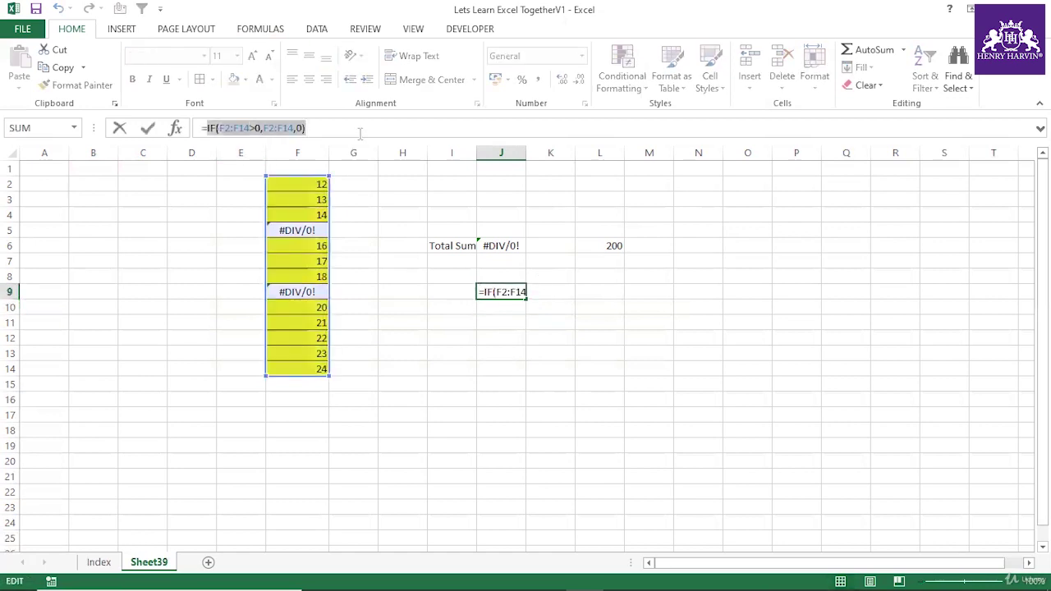
{"action": "key", "text": "F9"}
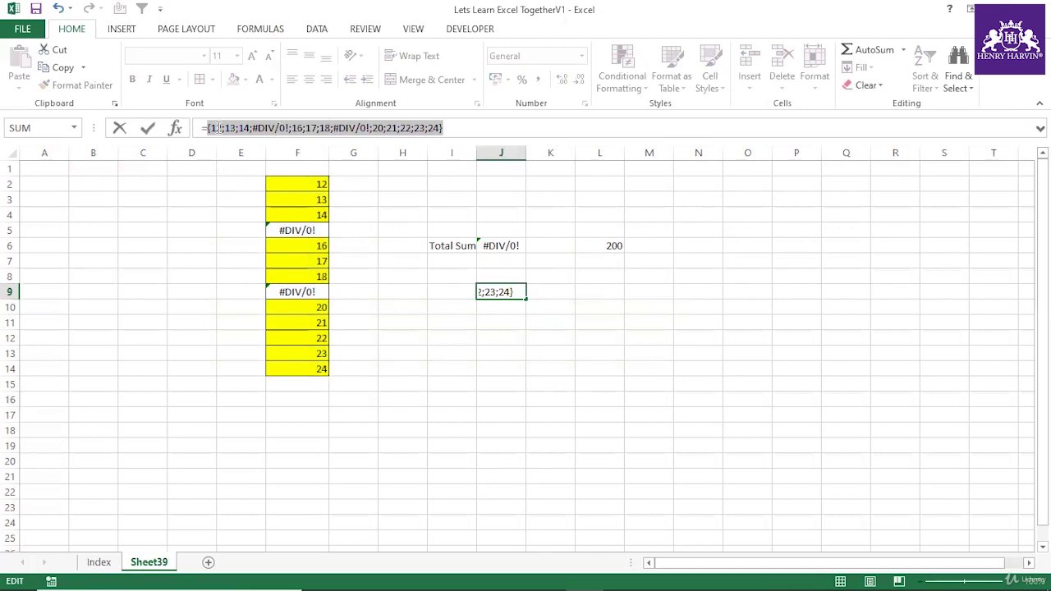
{"action": "key", "text": "Escape"}
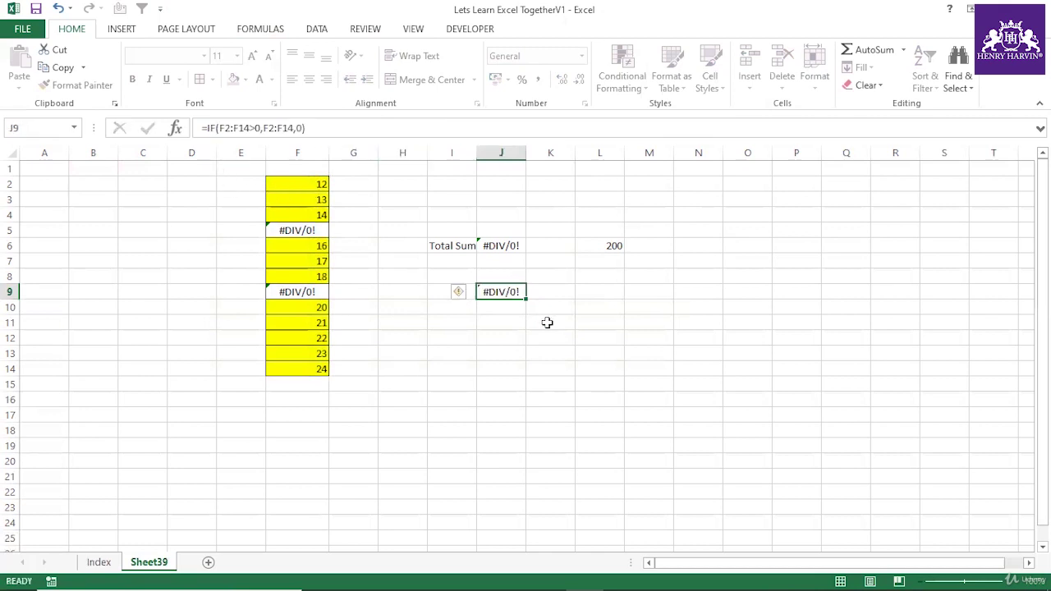
{"action": "left_click", "coordinate": [547, 335]}
Wrap the IF formula in J9 in IFERROR with 0 as the error value: =IFERROR(IF(F2:F14>0,F2:F14,0),0).
{"action": "left_click", "coordinate": [517, 291]}
{"action": "left_click", "coordinate": [208, 128]}
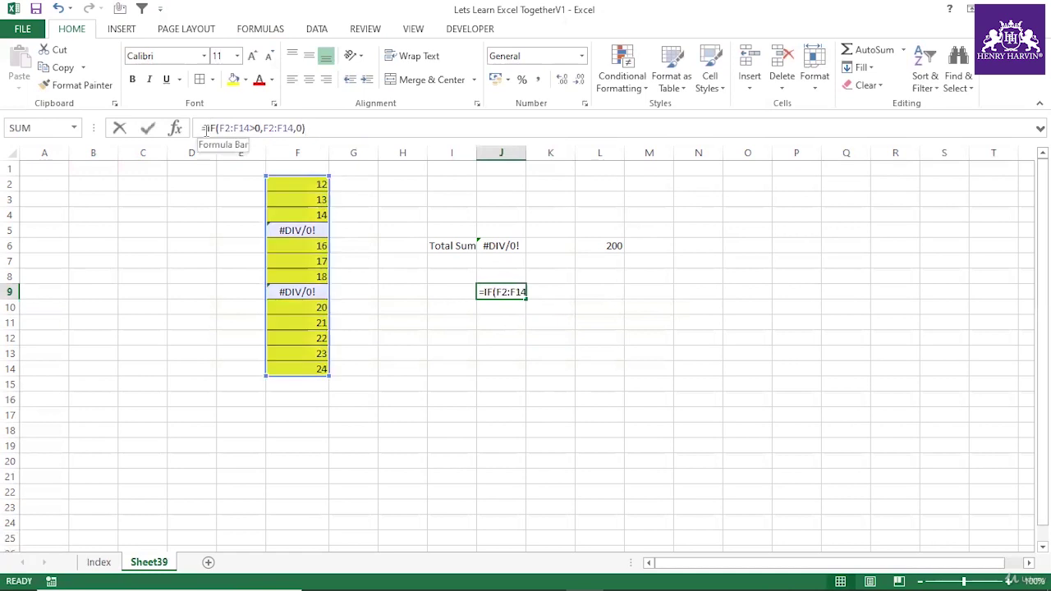
{"action": "type", "text": "iferr"}
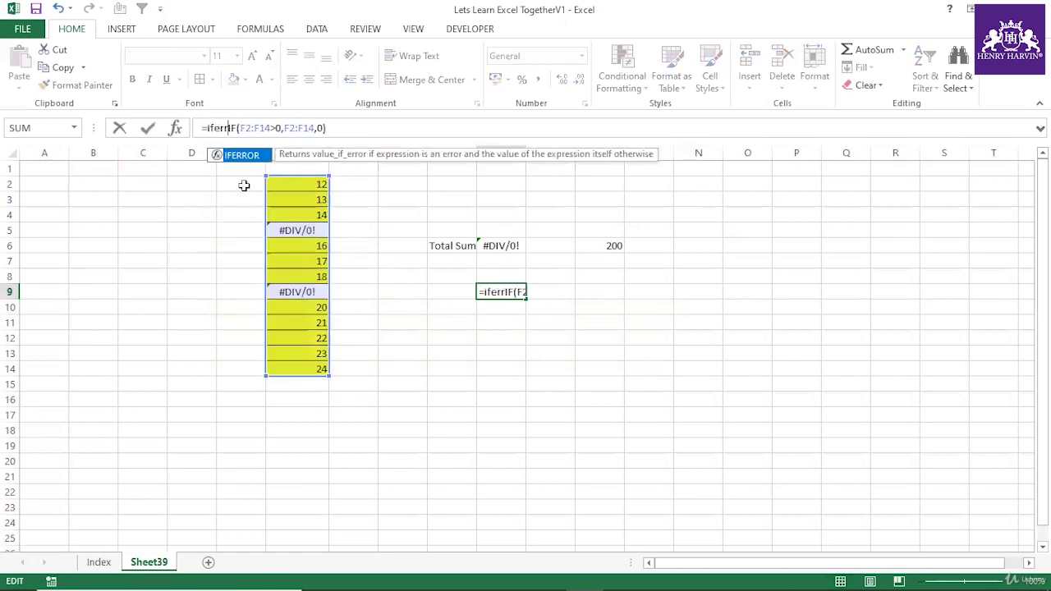
{"action": "double_click", "coordinate": [246, 155]}
{"action": "left_click", "coordinate": [361, 128]}
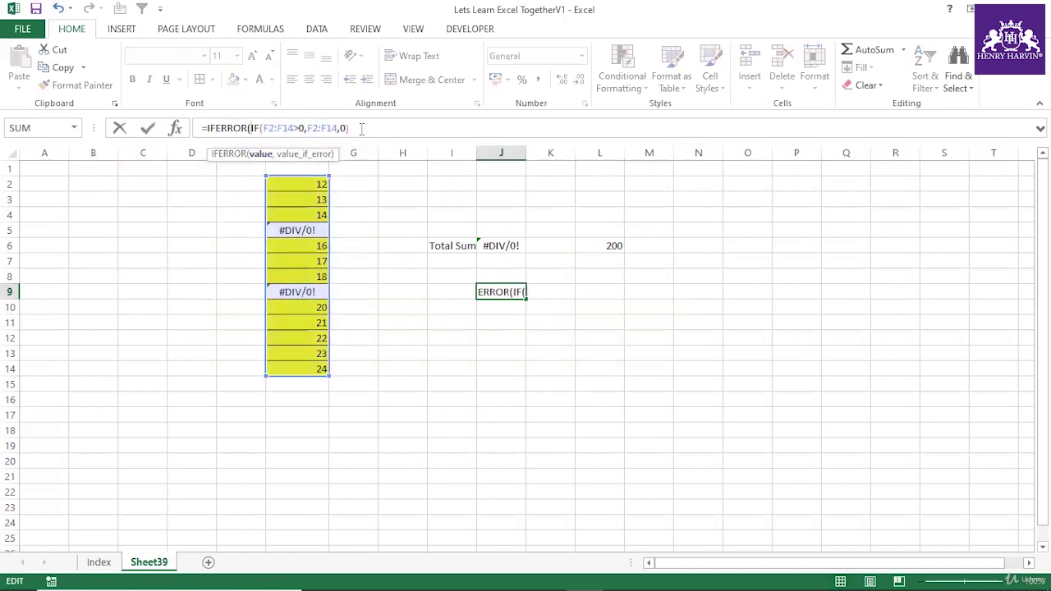
{"action": "type", "text": ",0)"}
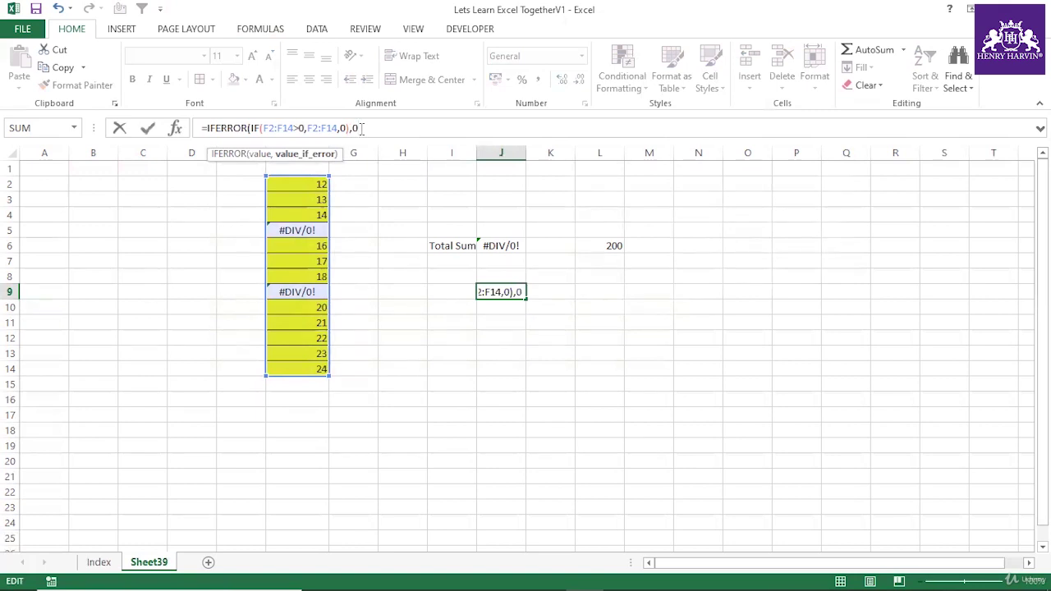
{"action": "key", "text": "Return"}
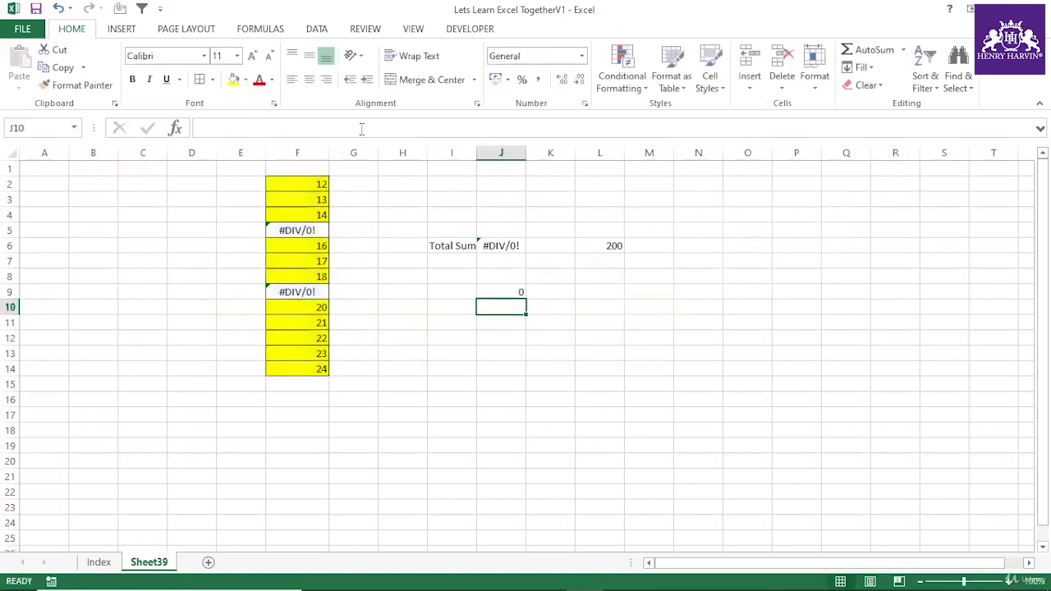
Evaluate the whole IFERROR expression in J9 in place to inspect its array, then restore the formula.
{"action": "left_click", "coordinate": [517, 291]}
{"action": "left_click_drag", "start_coordinate": [206, 128], "coordinate": [383, 130]}
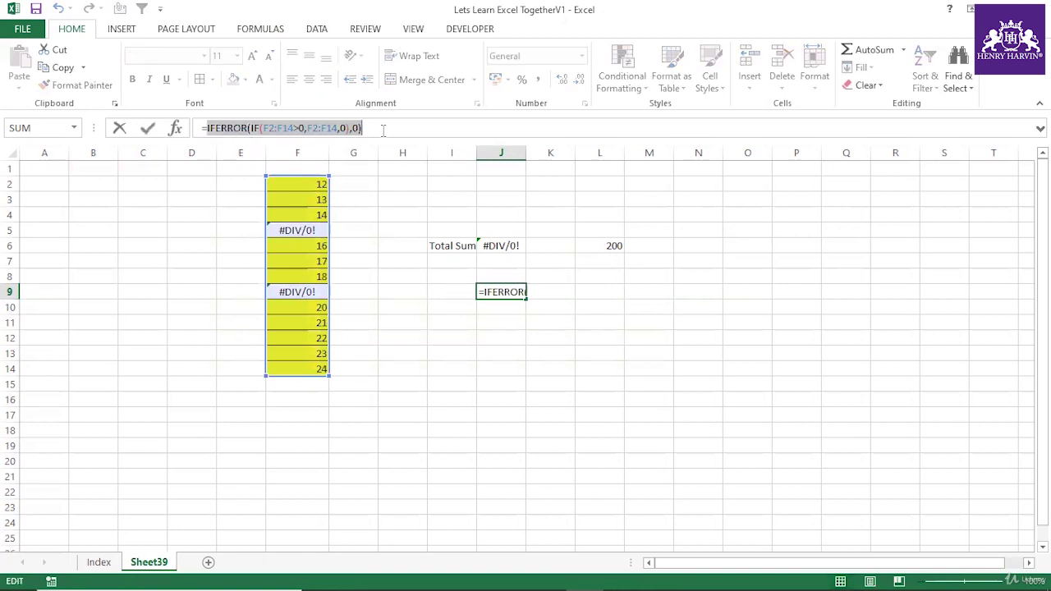
{"action": "key", "text": "F9"}
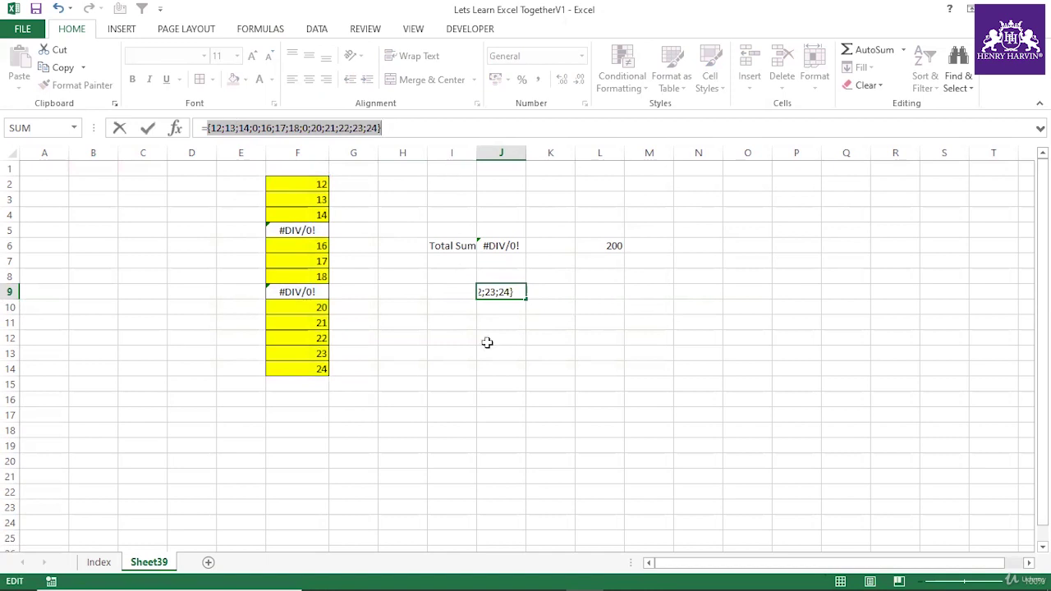
{"action": "key", "text": "Escape"}
Wrap the IFERROR formula in J9 in SUM, accepting the closing-bracket correction: =SUM(IFERROR(IF(F2:F14>0,F2:F14,0),0)).
{"action": "left_click", "coordinate": [205, 128]}
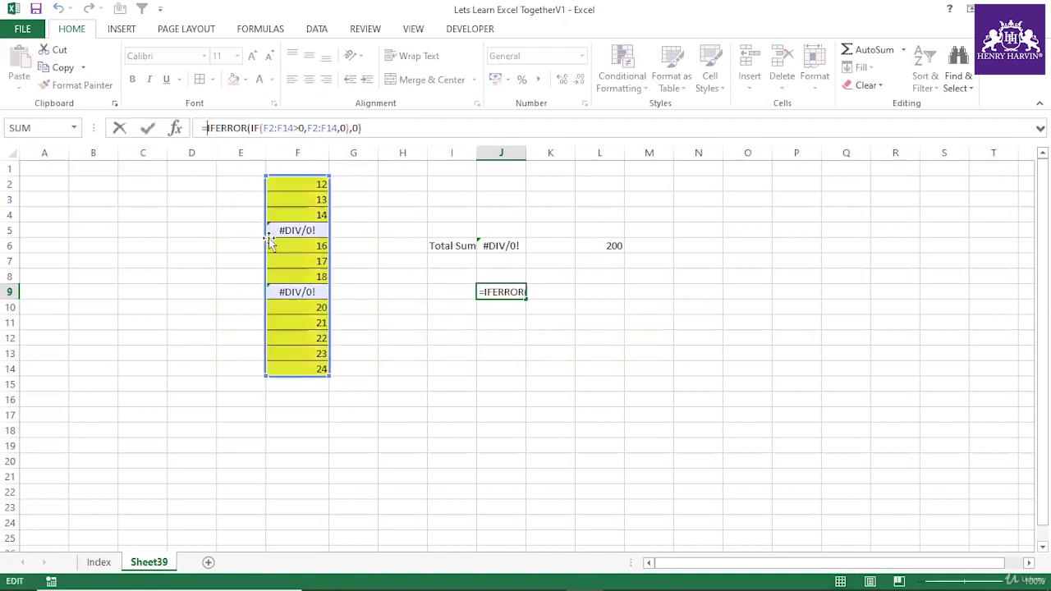
{"action": "type", "text": "Sum"}
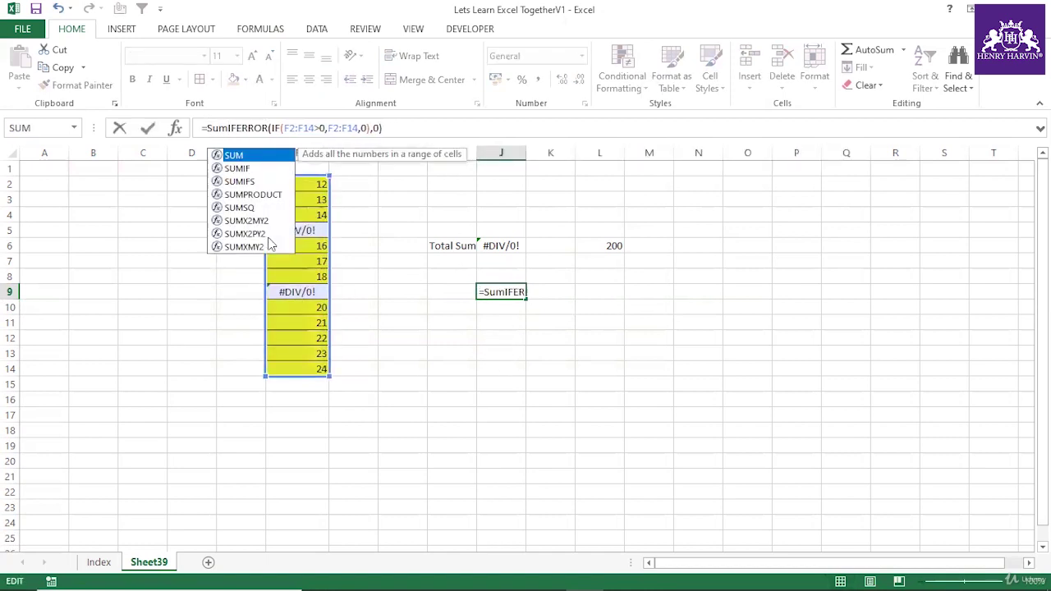
{"action": "type", "text": "("}
{"action": "key", "text": "Return"}
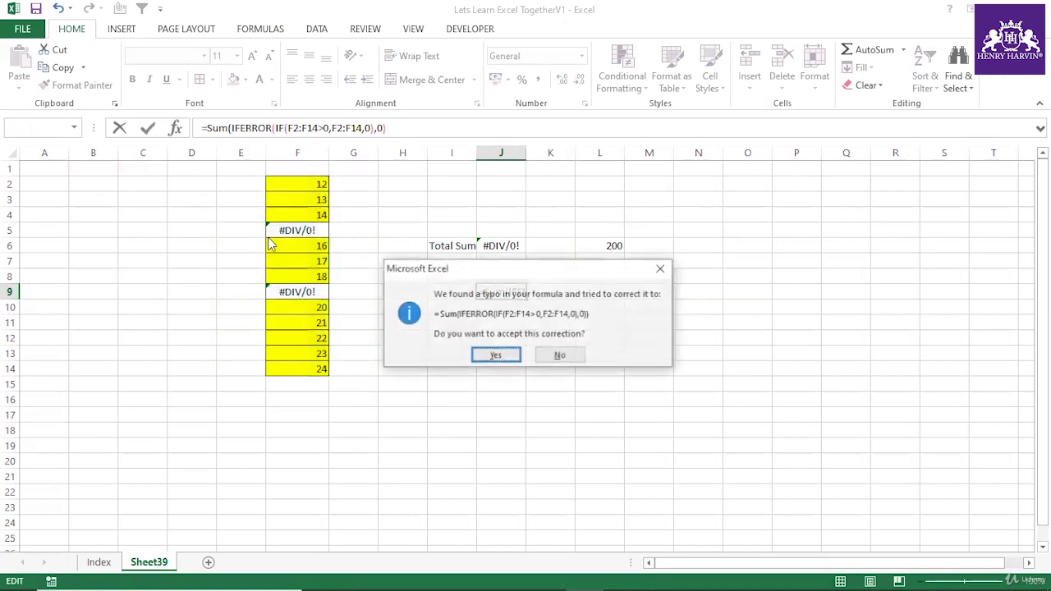
{"action": "left_click", "coordinate": [512, 354]}
Step through the whole SUM formula in J9 with Evaluate Formula to see how it is calculated, then close the evaluator.
{"action": "left_click", "coordinate": [517, 296]}
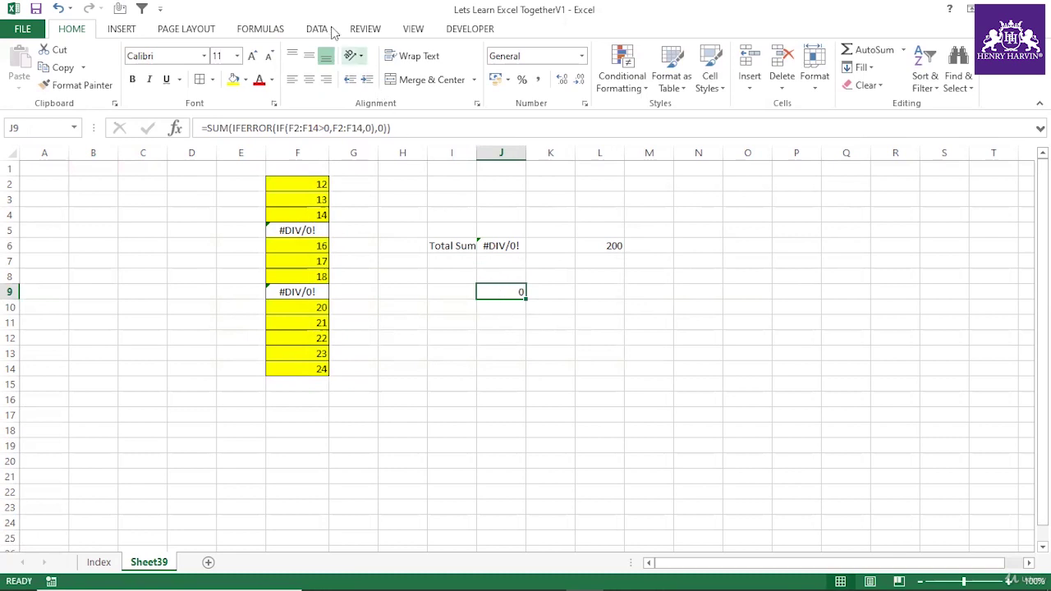
{"action": "left_click", "coordinate": [270, 33]}
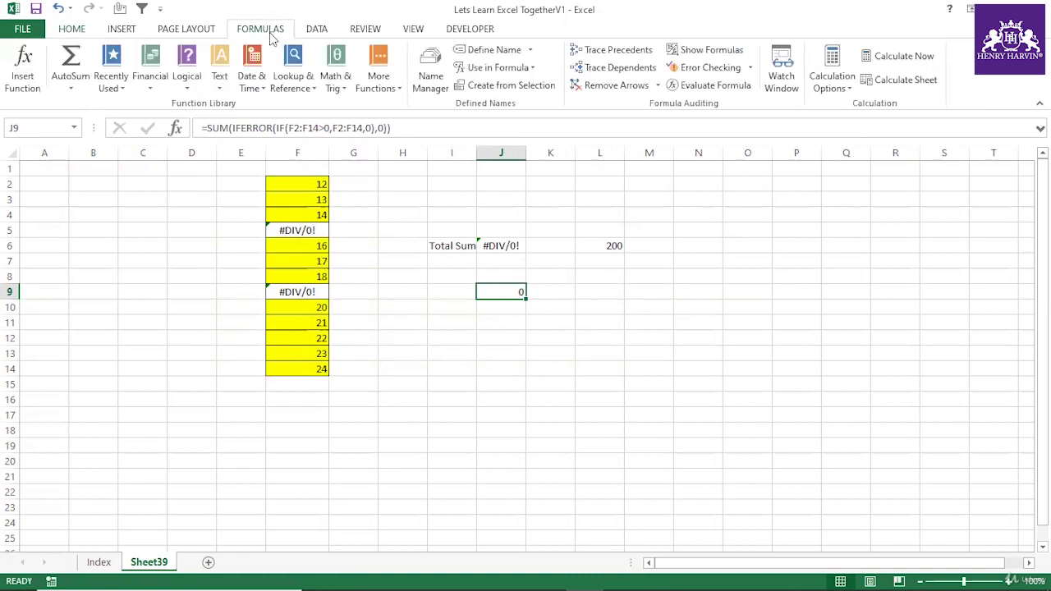
{"action": "left_click", "coordinate": [733, 86]}
{"action": "left_click", "coordinate": [659, 230]}
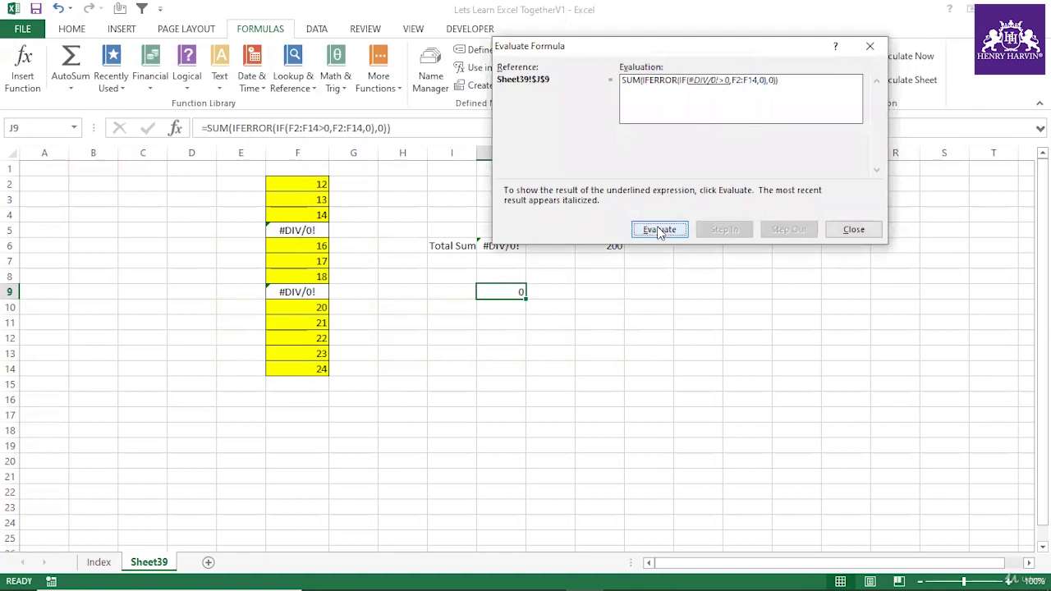
{"action": "left_click", "coordinate": [658, 231]}
{"action": "left_click", "coordinate": [659, 230]}
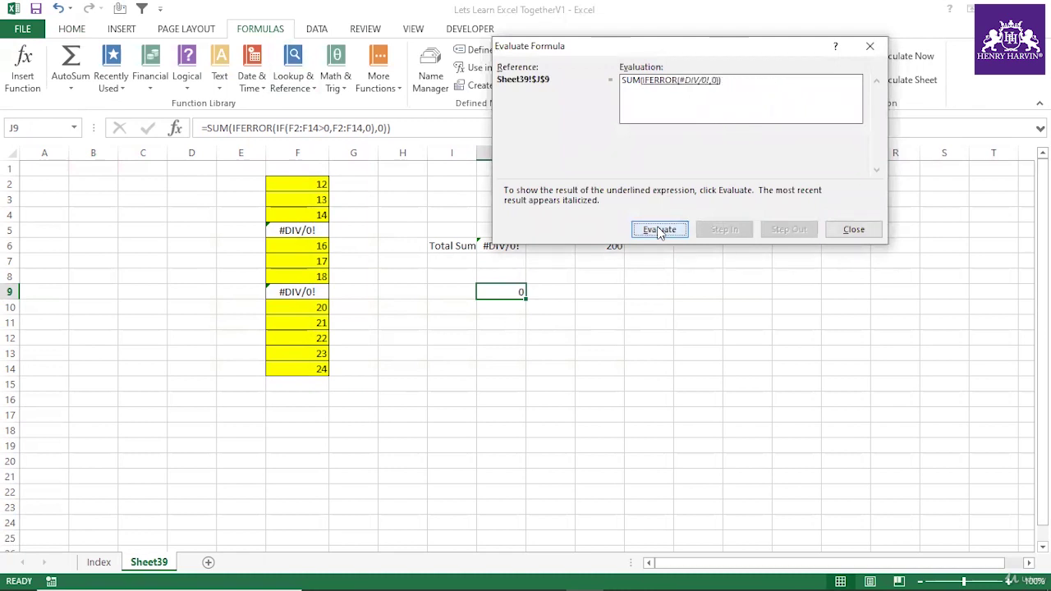
{"action": "left_click", "coordinate": [659, 230]}
{"action": "left_click", "coordinate": [659, 231]}
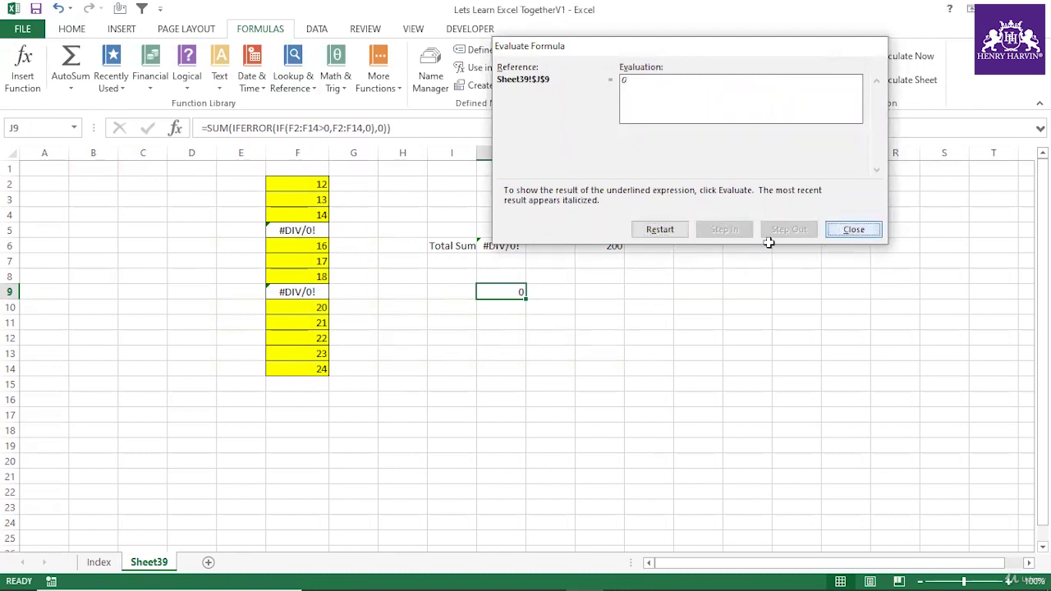
{"action": "left_click", "coordinate": [854, 230]}
{"action": "left_click", "coordinate": [599, 322]}
Evaluate only the IFERROR argument inside J9's SUM in place to inspect its array, then restore the formula.
{"action": "left_click", "coordinate": [509, 288]}
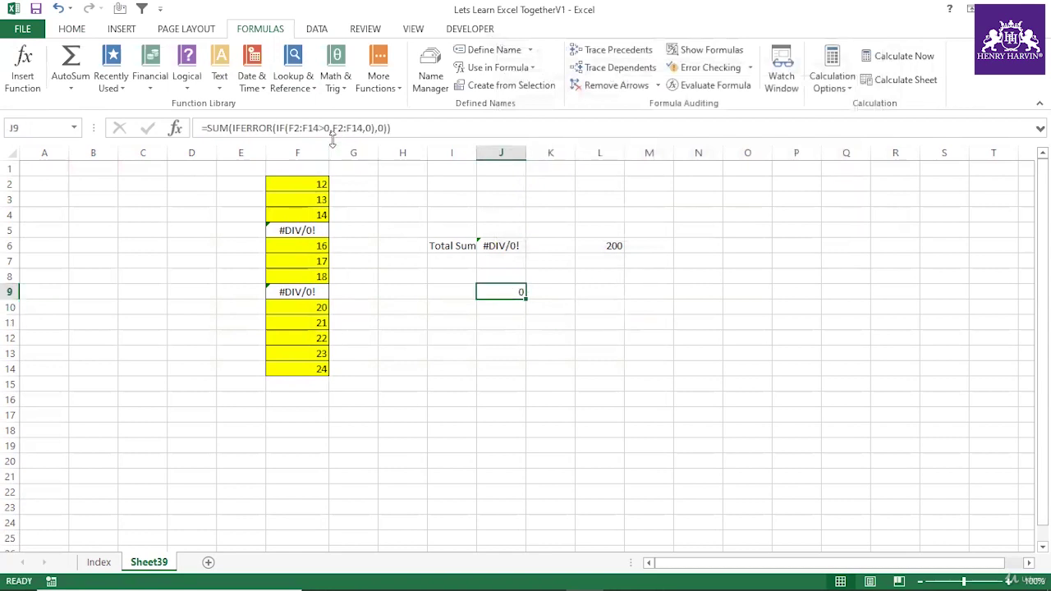
{"action": "left_click_drag", "start_coordinate": [388, 127], "coordinate": [232, 128]}
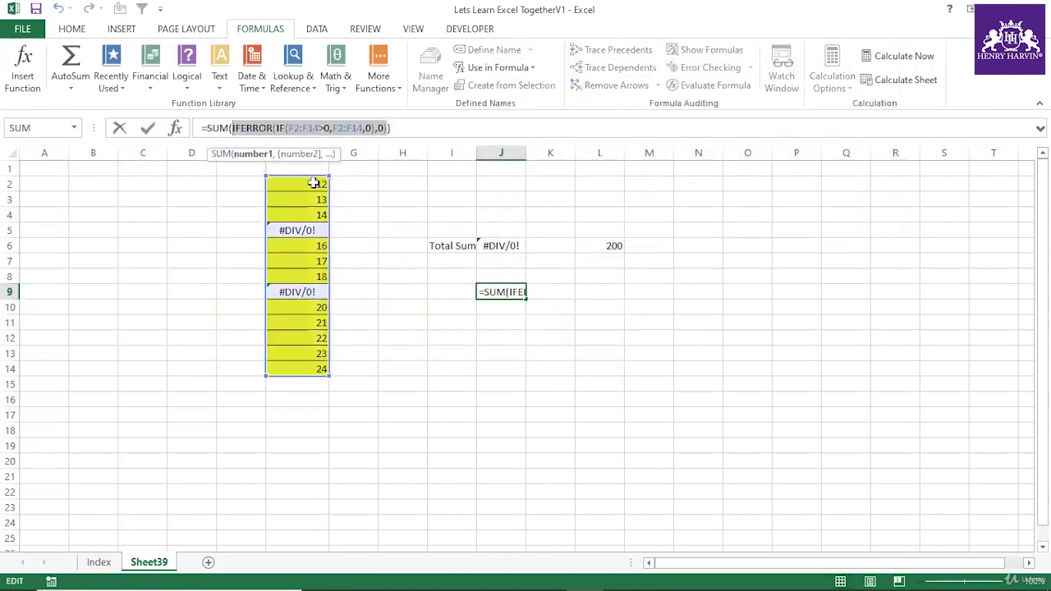
{"action": "key", "text": "F9"}
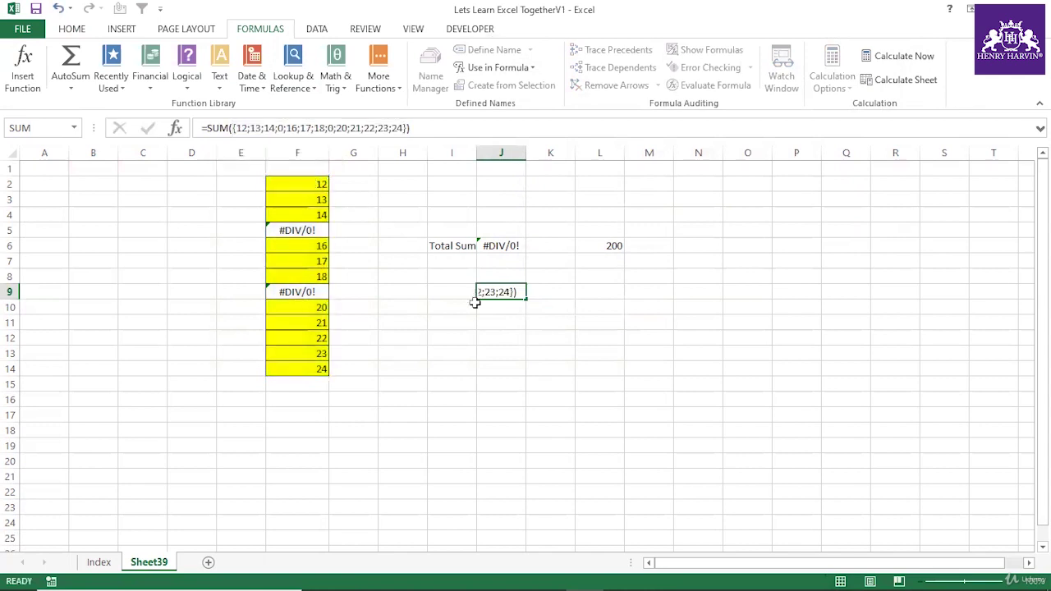
{"action": "key", "text": "Escape"}
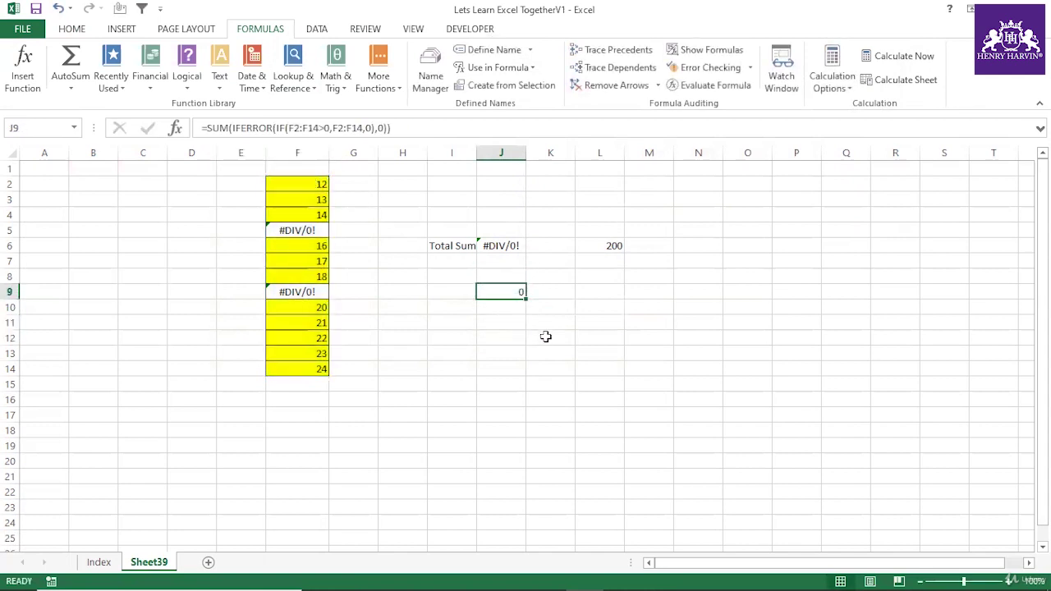
Re-enter the SUM formula in J9 as an array formula and compare it with the AGGREGATE formula in L6.
{"action": "key", "text": "F2"}
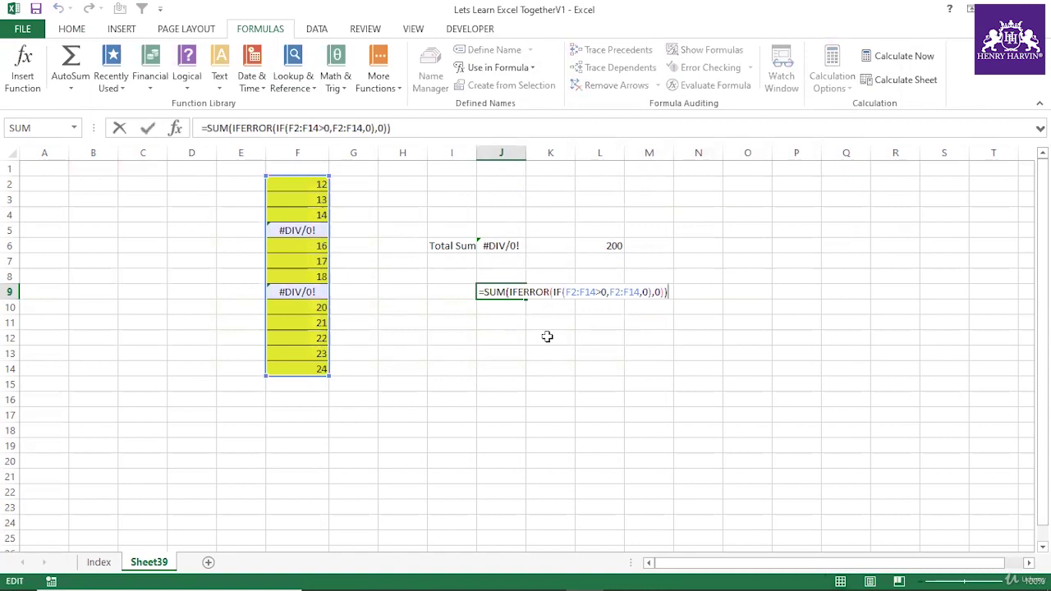
{"action": "key", "text": "ctrl+shift+Return"}
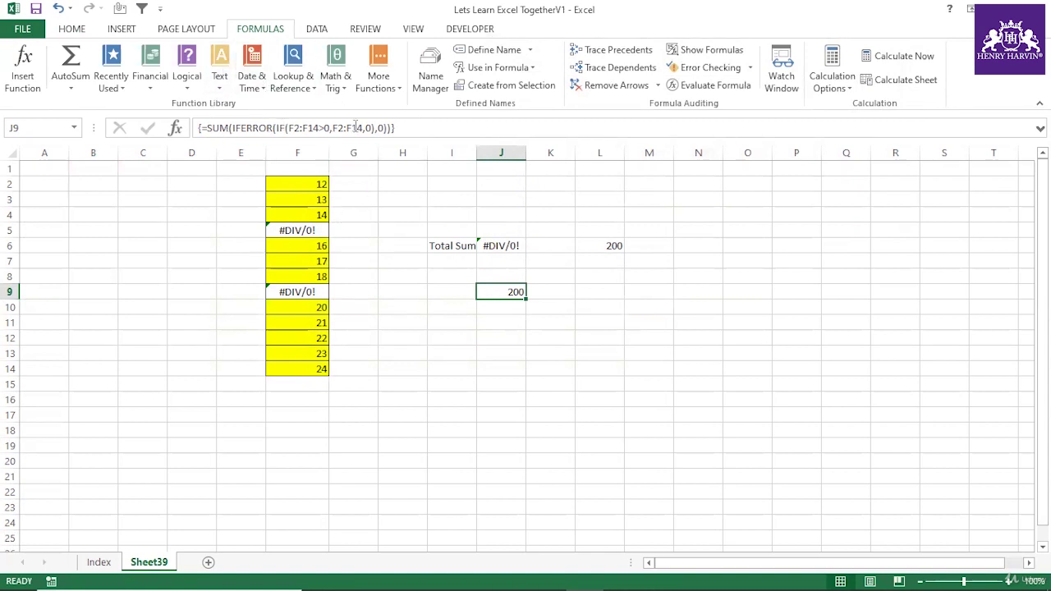
{"action": "left_click", "coordinate": [509, 337]}
{"action": "left_click", "coordinate": [517, 293]}
{"action": "left_click", "coordinate": [605, 245]}
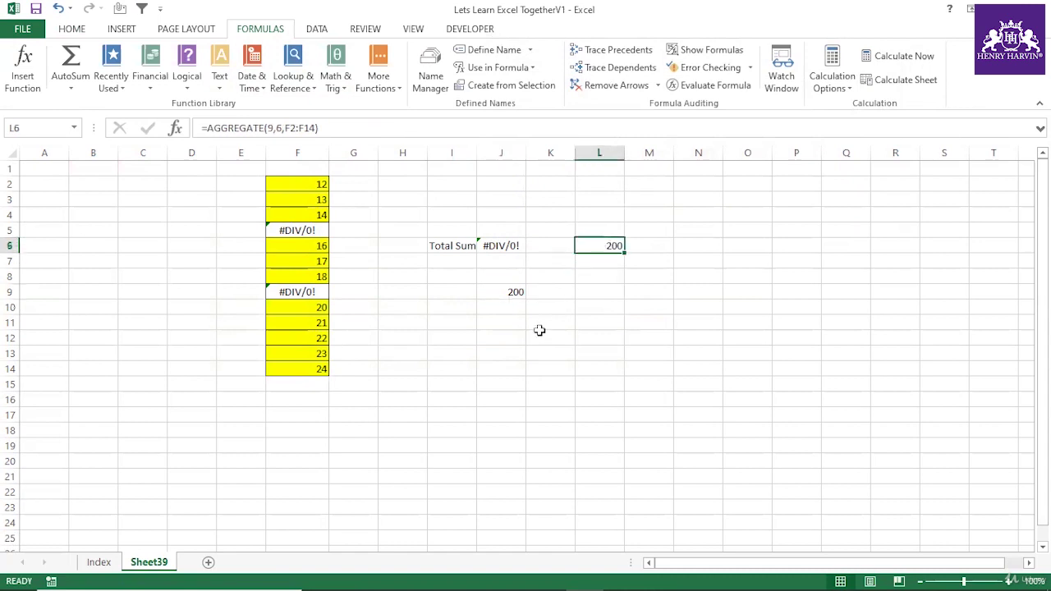
{"action": "left_click", "coordinate": [528, 333]}
{"action": "left_click", "coordinate": [512, 292]}
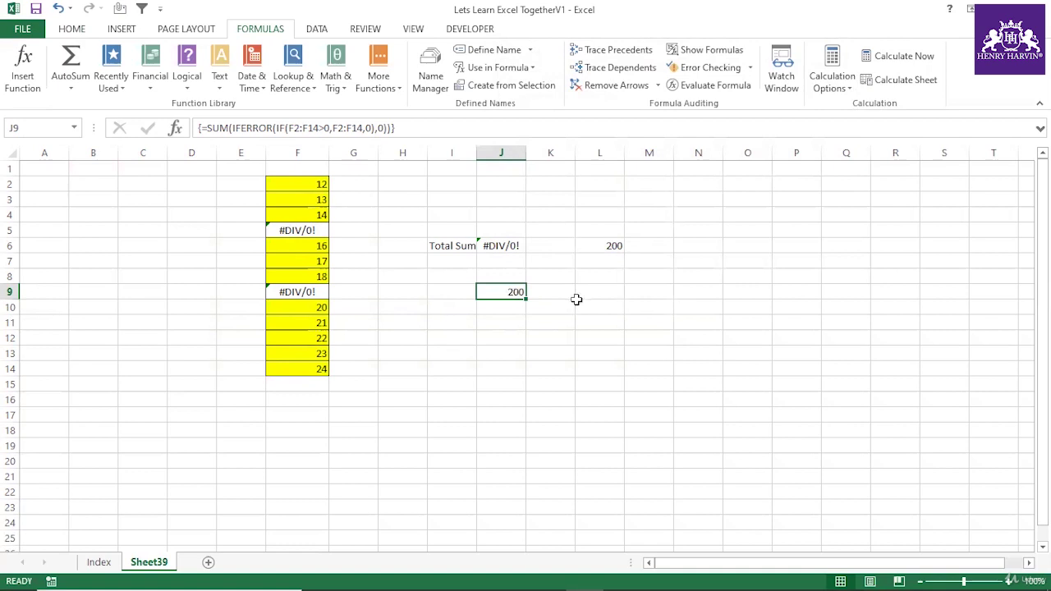
Re-enter the array SUM formula in J9 as a normal, non-array formula.
{"action": "left_click", "coordinate": [554, 335]}
{"action": "left_click", "coordinate": [513, 293]}
{"action": "key", "text": "F2"}
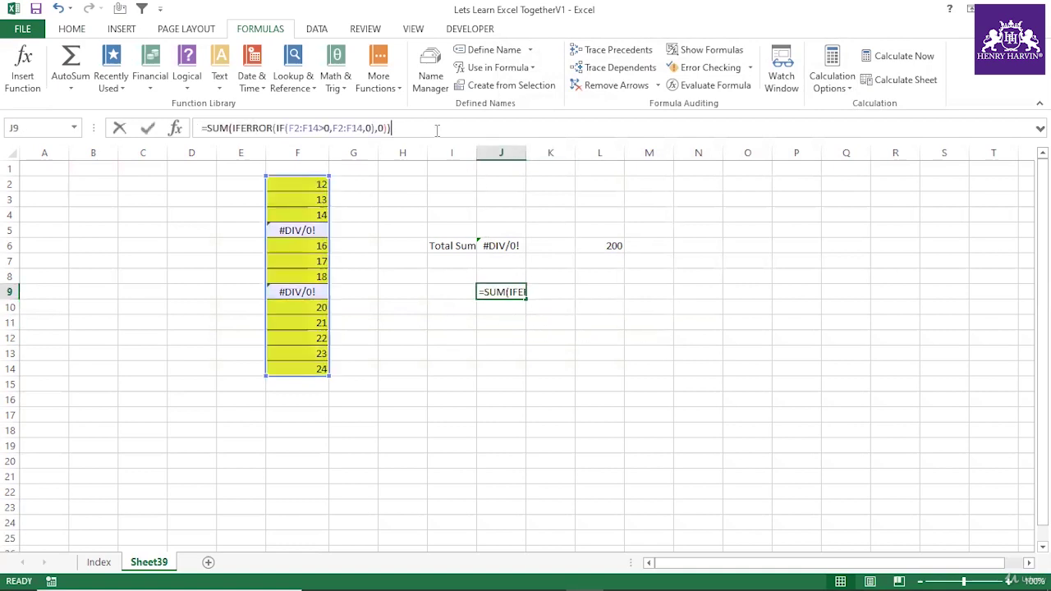
{"action": "left_click", "coordinate": [497, 353]}
Replace SUM with SUMPRODUCT in J9: =SUMPRODUCT(IFERROR(IF(F2:F14>0,F2:F14,0),0)).
{"action": "left_click", "coordinate": [503, 291]}
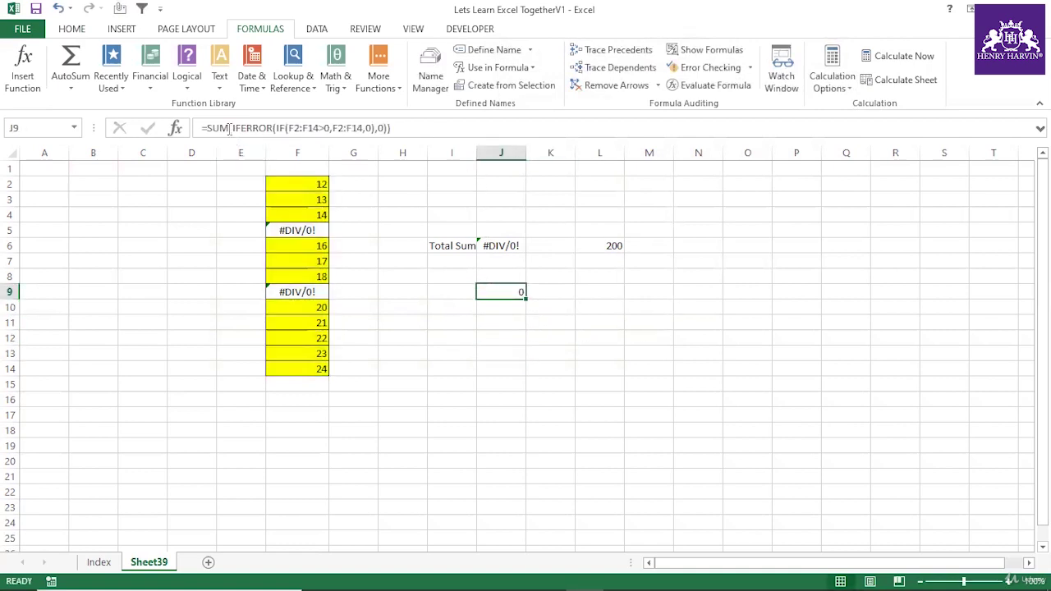
{"action": "left_click", "coordinate": [229, 128]}
{"action": "type", "text": "prod"}
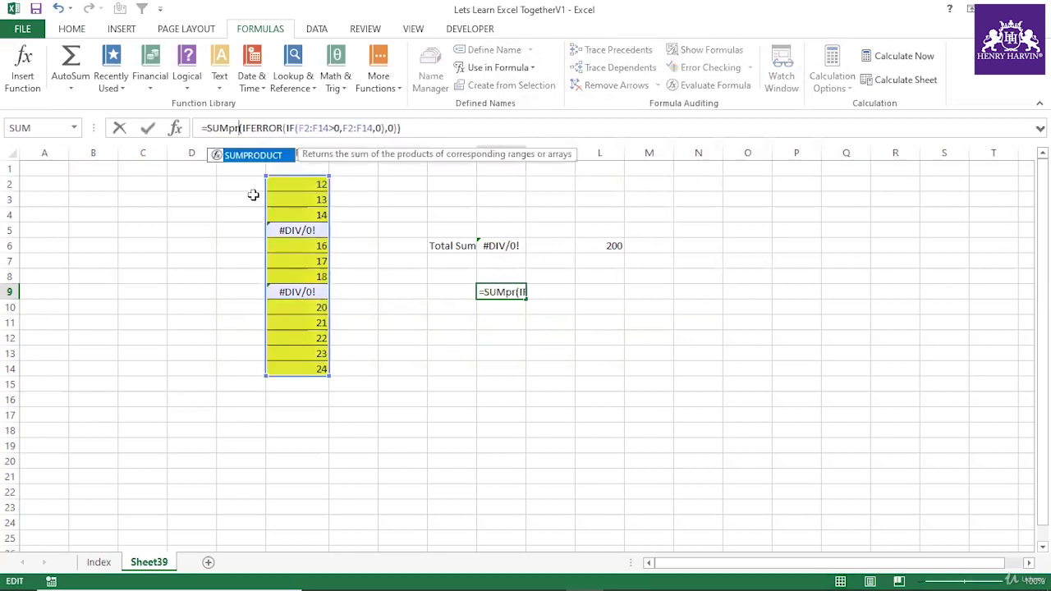
{"action": "double_click", "coordinate": [277, 156]}
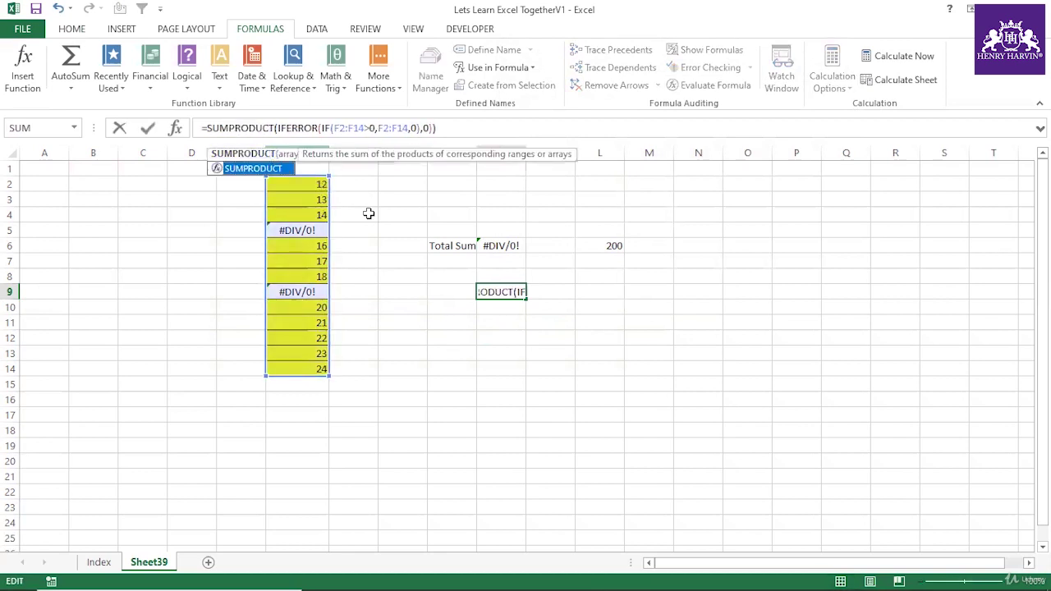
{"action": "key", "text": "Return"}
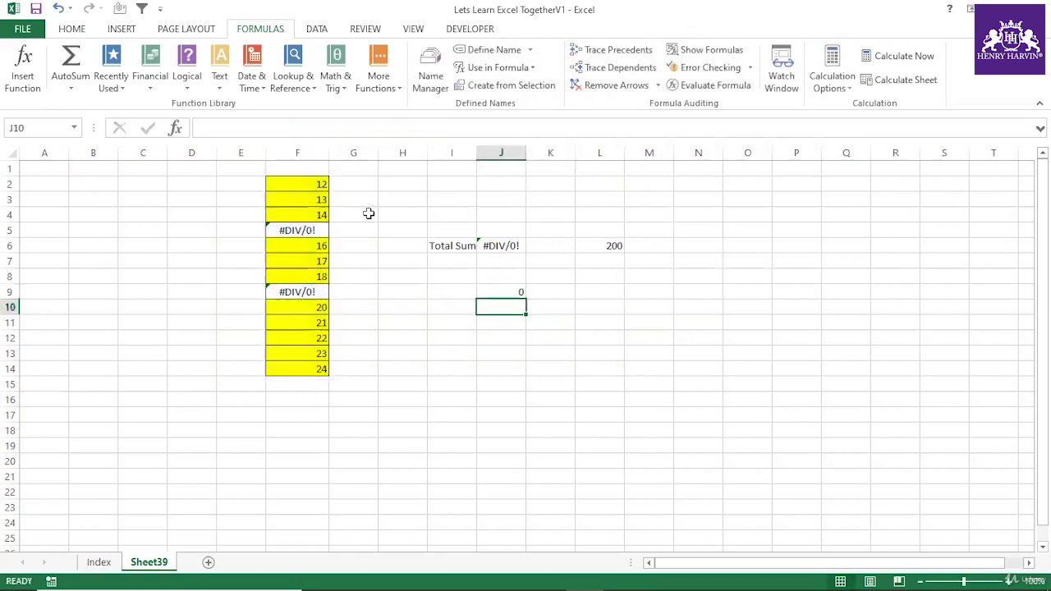
Re-enter the SUMPRODUCT formula in J9 as an array formula.
{"action": "left_click", "coordinate": [499, 279]}
{"action": "left_click", "coordinate": [507, 294]}
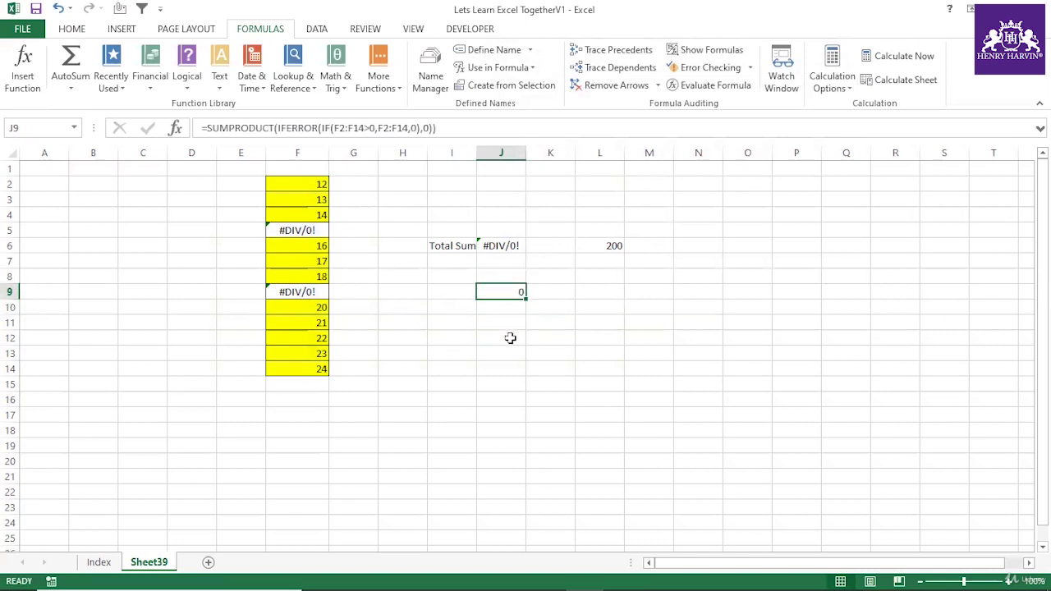
{"action": "key", "text": "F2"}
{"action": "key", "text": "ctrl+shift+Return"}
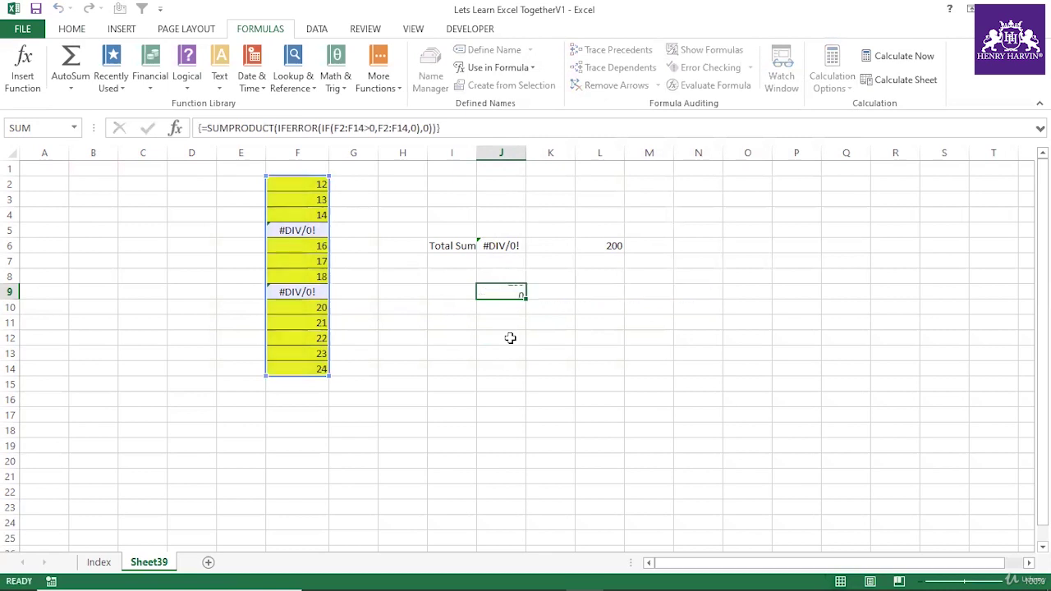
Turn the array SUMPRODUCT formula in J9 back into a normal formula.
{"action": "left_click", "coordinate": [470, 128]}
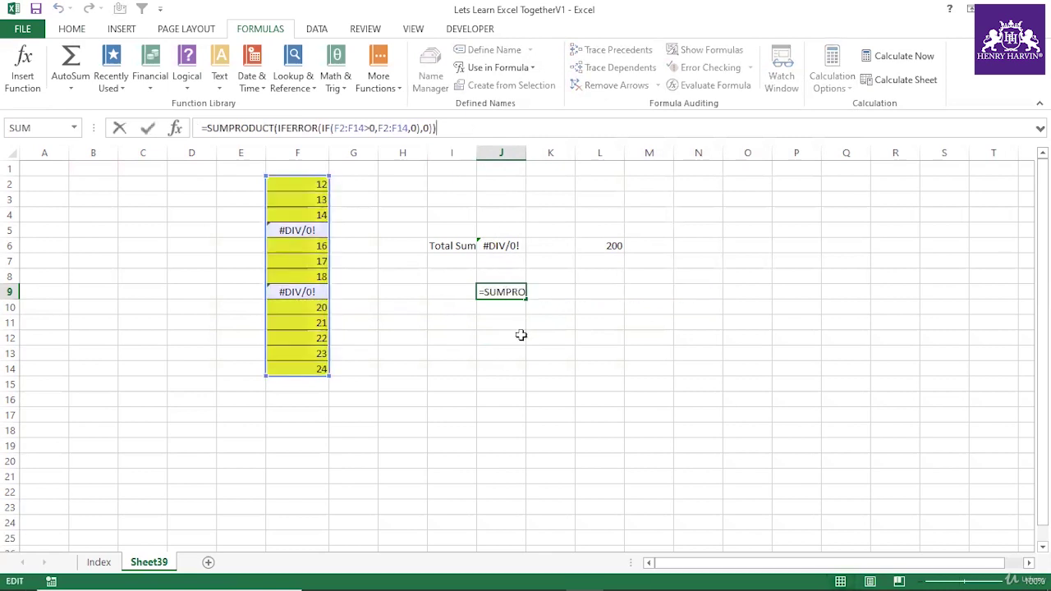
{"action": "left_click", "coordinate": [520, 335]}
{"action": "left_click", "coordinate": [509, 292]}
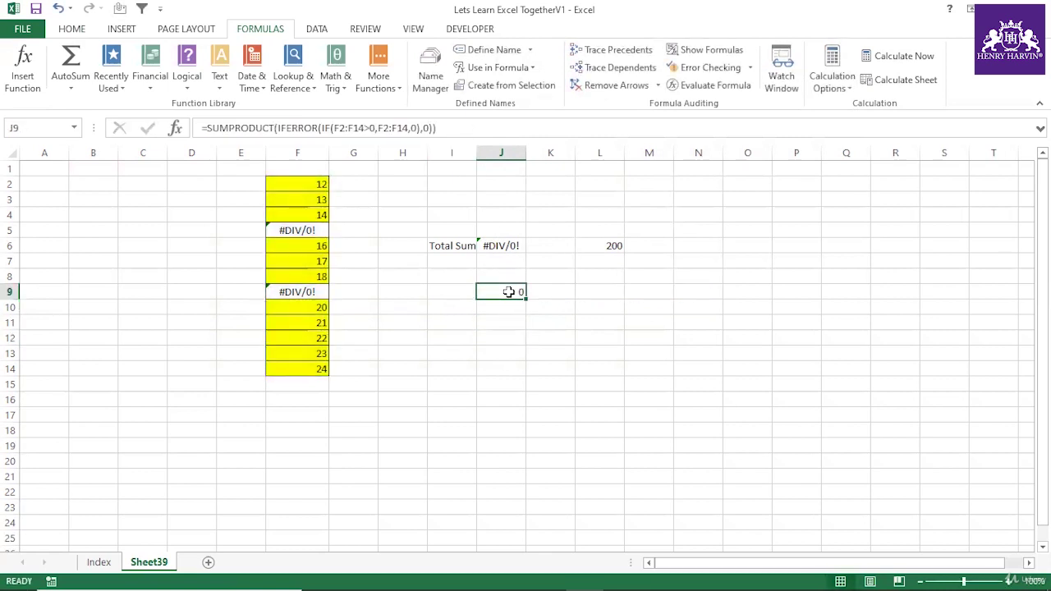
{"action": "left_click", "coordinate": [490, 333]}
Change SUMPRODUCT back to SUM in J9: =SUM(IFERROR(IF(F2:F14>0,F2:F14,0),0)).
{"action": "left_click", "coordinate": [501, 292]}
{"action": "left_click", "coordinate": [274, 129]}
{"action": "key", "text": "BackSpace"}
{"action": "key", "text": "BackSpace"}
{"action": "key", "text": "BackSpace"}
{"action": "key", "text": "BackSpace"}
{"action": "key", "text": "BackSpace"}
{"action": "key", "text": "BackSpace"}
{"action": "key", "text": "BackSpace"}
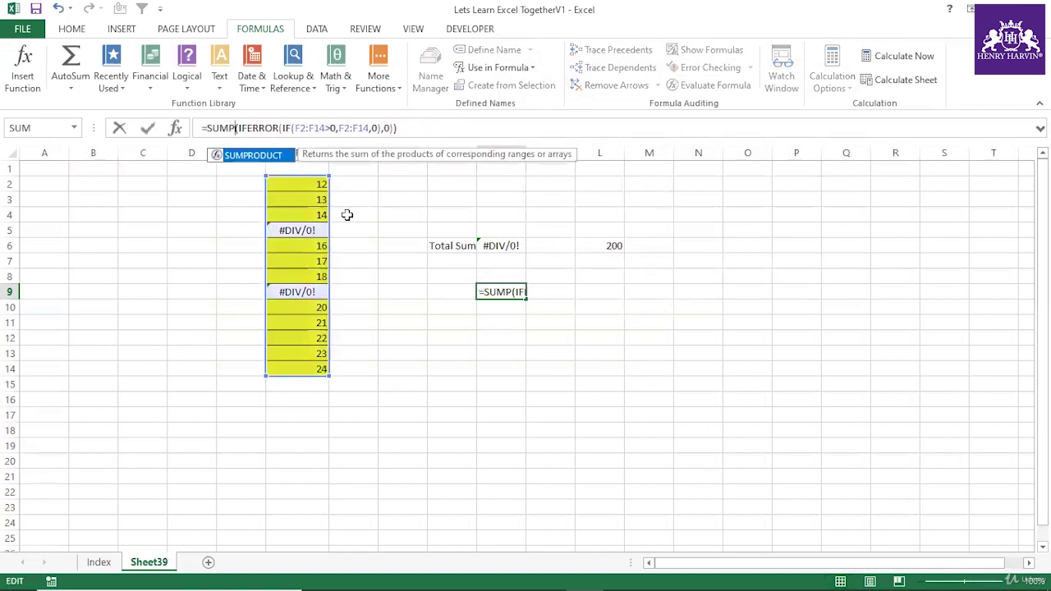
{"action": "key", "text": "Return"}
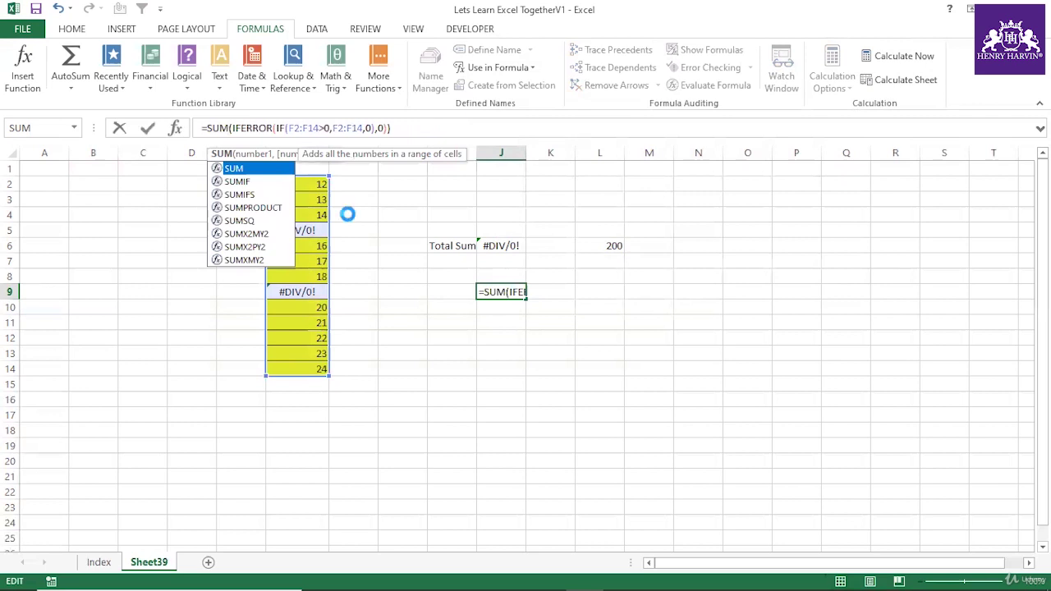
Remove the SUM function name from J9, accepting the bracket correction, to leave =(IFERROR(IF(F2:F14>0,F2:F14,0),0)).
{"action": "left_click", "coordinate": [490, 291]}
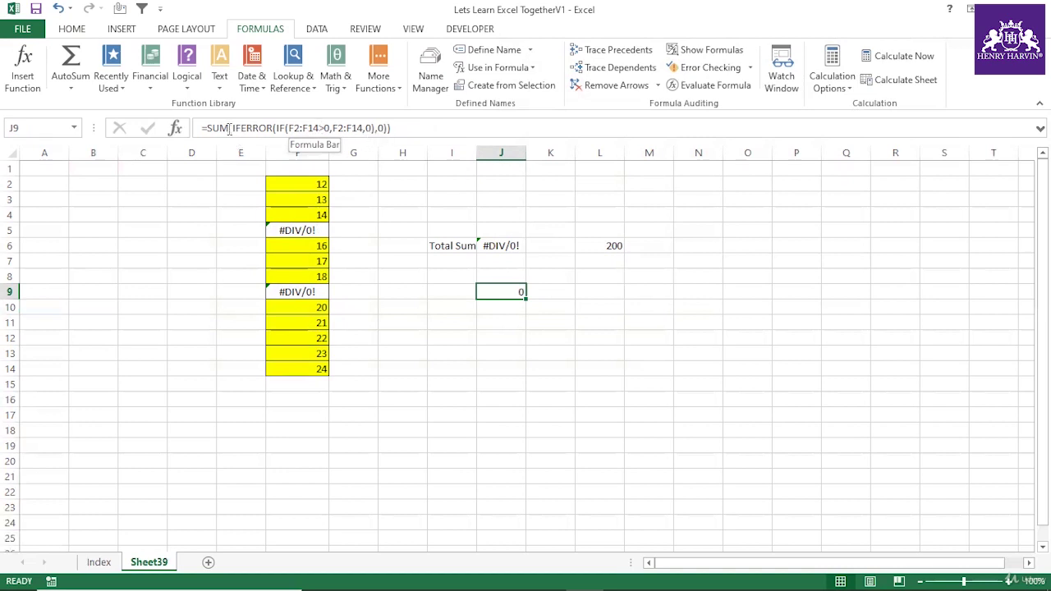
{"action": "left_click_drag", "start_coordinate": [229, 128], "coordinate": [205, 128]}
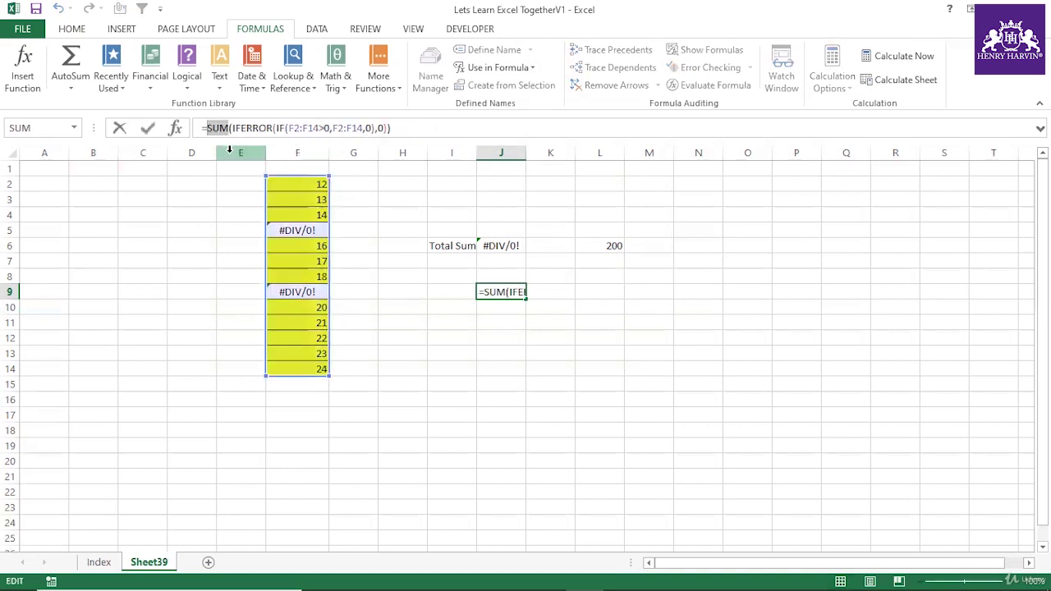
{"action": "key", "text": "BackSpace"}
{"action": "left_click", "coordinate": [395, 128]}
{"action": "key", "text": "BackSpace"}
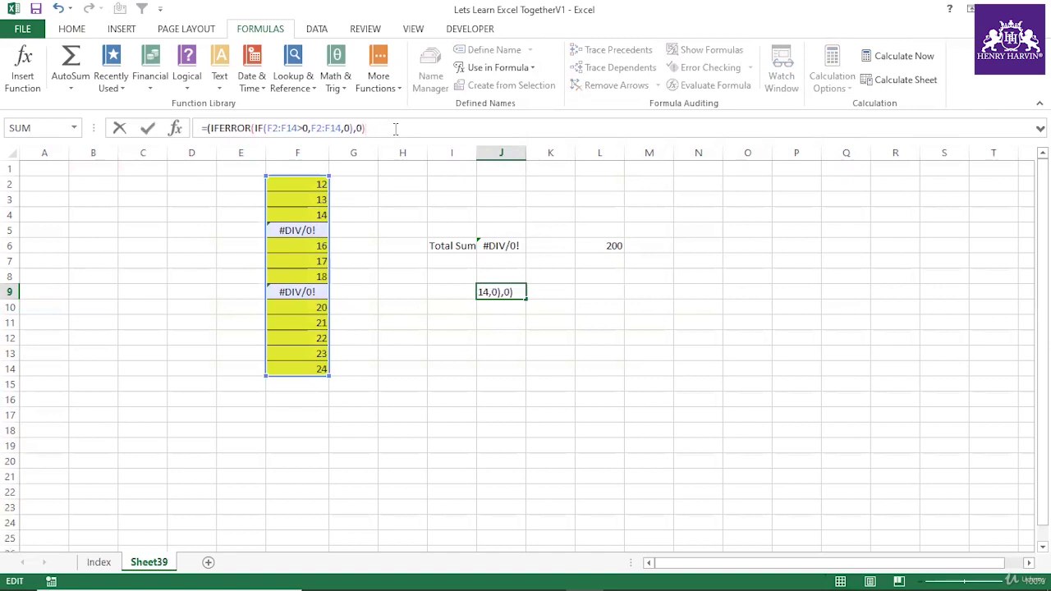
{"action": "key", "text": "Return"}
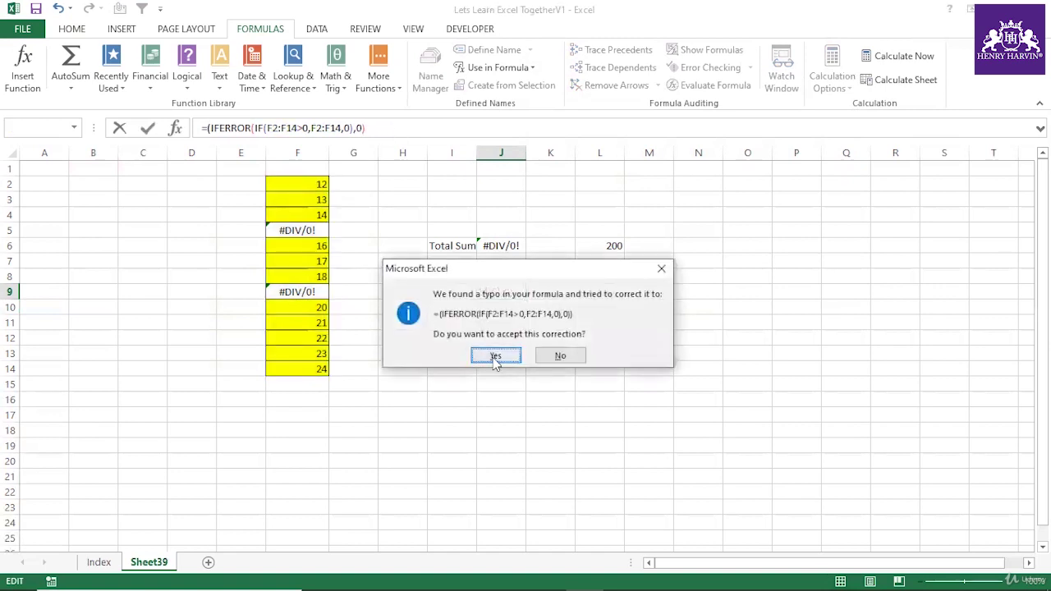
{"action": "left_click", "coordinate": [495, 355]}
{"action": "left_click", "coordinate": [505, 384]}
Evaluate the bracketed IFERROR expression in J9 in place to inspect its array, then restore the formula.
{"action": "left_click", "coordinate": [509, 291]}
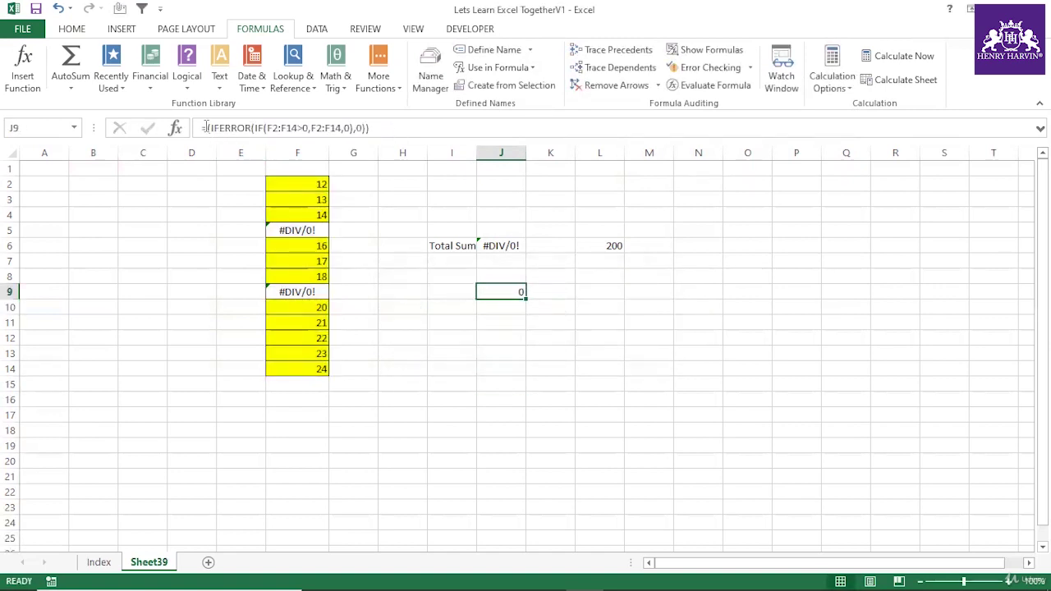
{"action": "left_click_drag", "start_coordinate": [206, 128], "coordinate": [401, 133]}
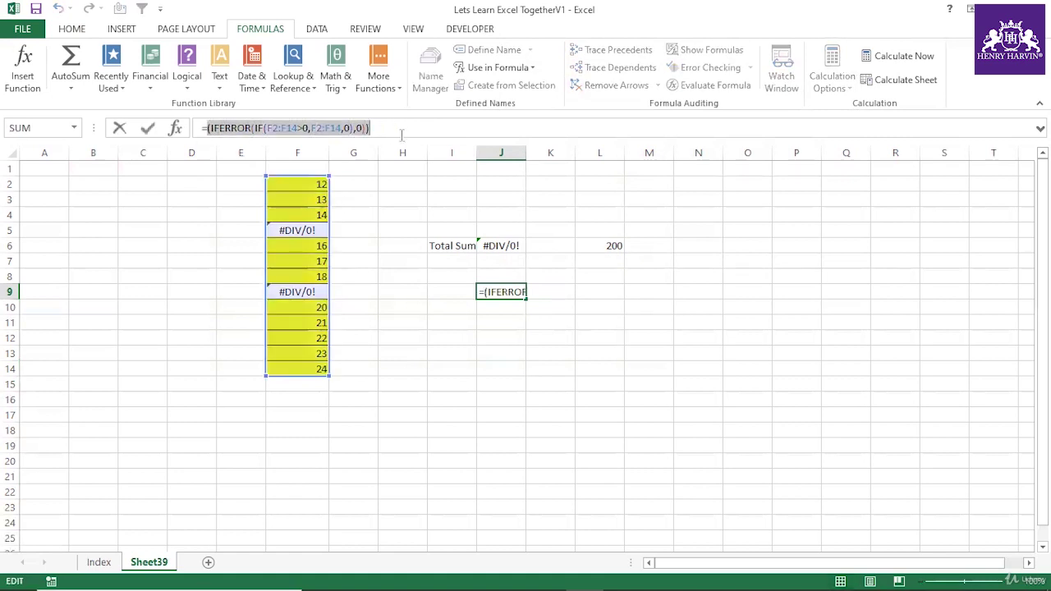
{"action": "key", "text": "F9"}
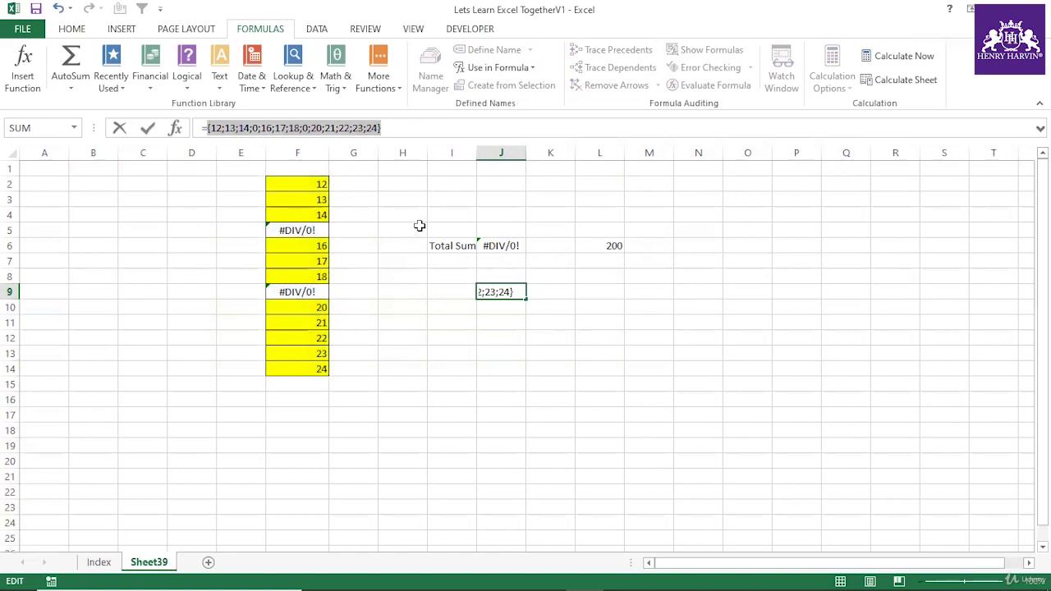
{"action": "key", "text": "Escape"}
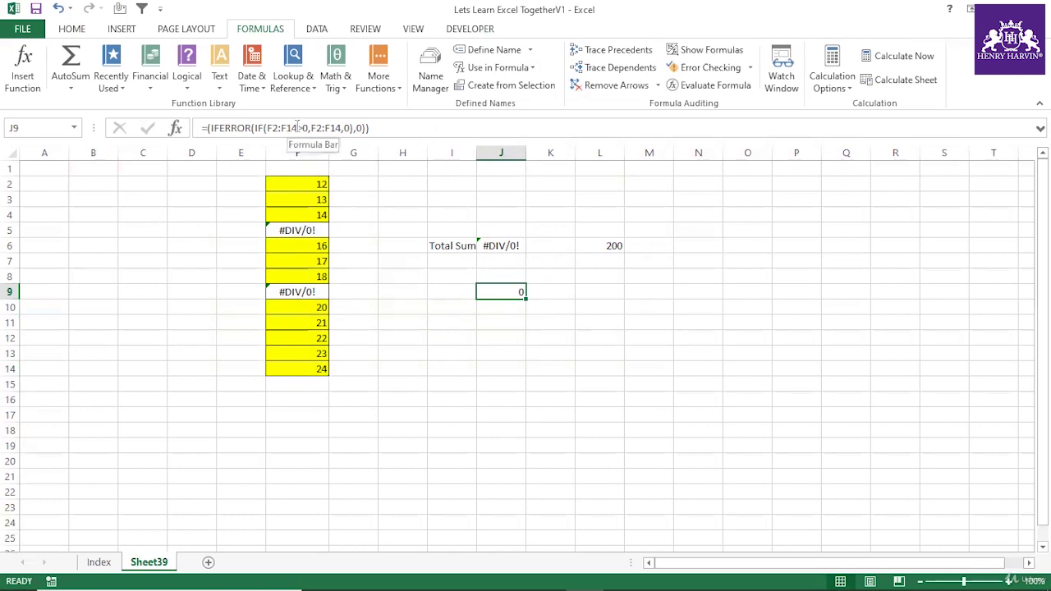
Review the range and zero arguments of the IF function inside J9's formula, leaving the formula as it is.
{"action": "left_click_drag", "start_coordinate": [297, 128], "coordinate": [268, 128]}
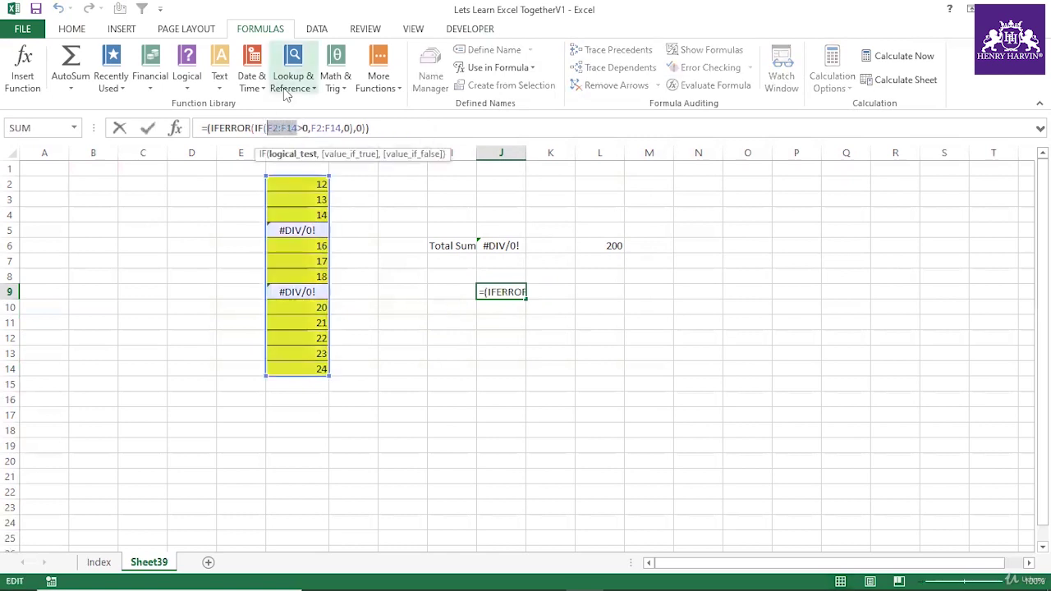
{"action": "left_click", "coordinate": [328, 128]}
{"action": "mouse_move", "coordinate": [341, 128]}
{"action": "left_mouse_down"}
{"action": "mouse_move", "coordinate": [312, 128]}
{"action": "mouse_move", "coordinate": [344, 130]}
{"action": "left_mouse_up"}
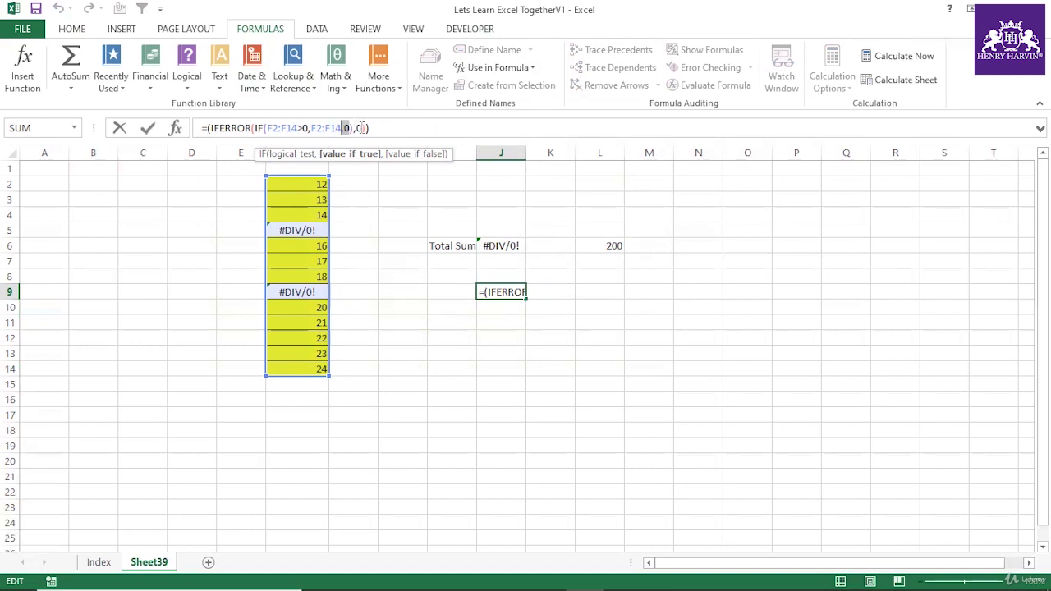
{"action": "left_click", "coordinate": [545, 321]}
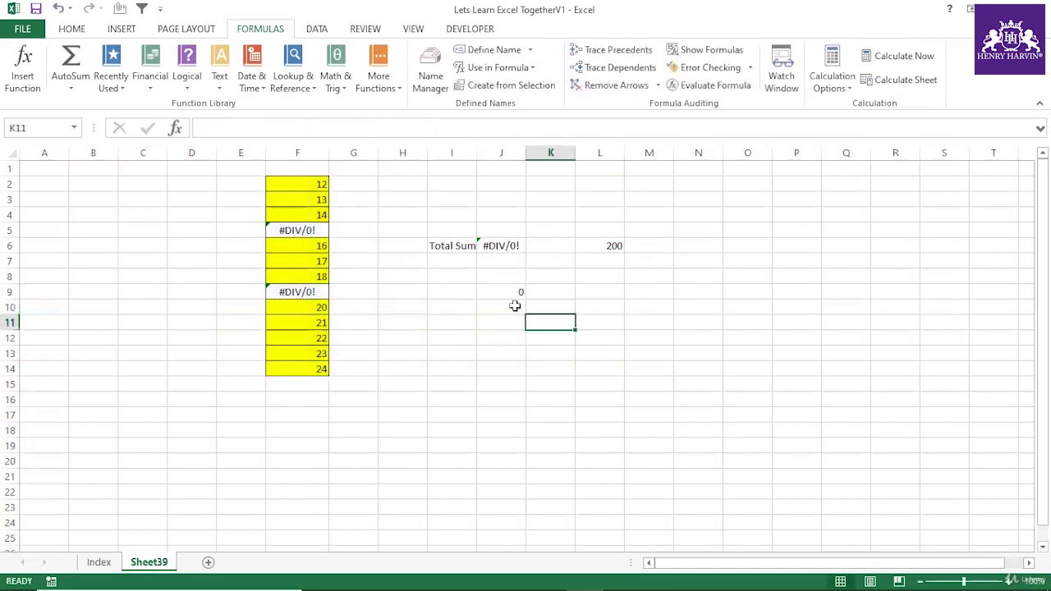
Clear J9 and enter the normal formula =IF(F2:F14>0,1,0) in it.
{"action": "left_click", "coordinate": [507, 293]}
{"action": "key", "text": "Delete"}
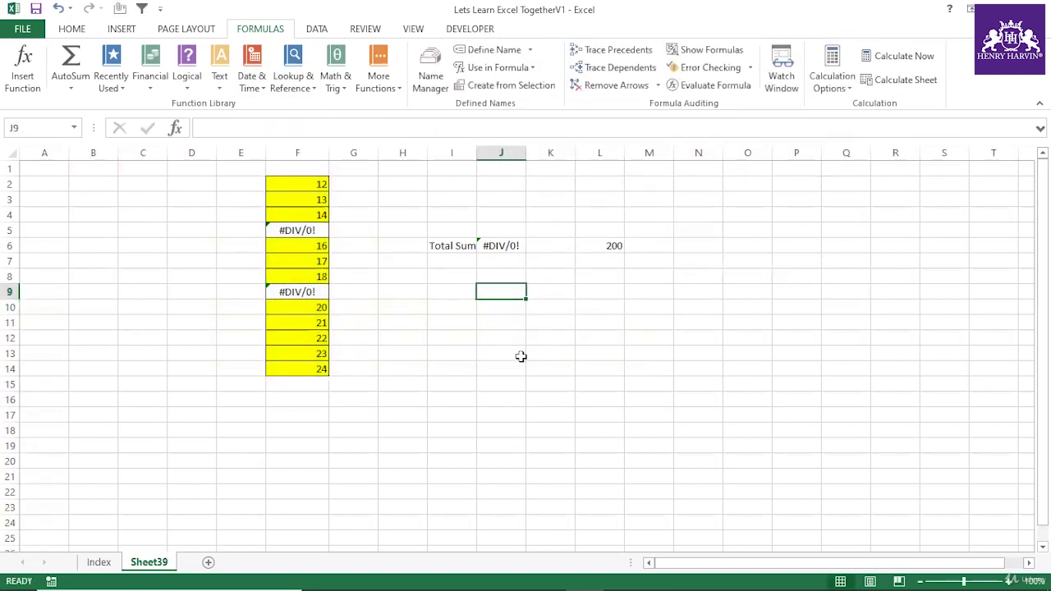
{"action": "type", "text": "=if("}
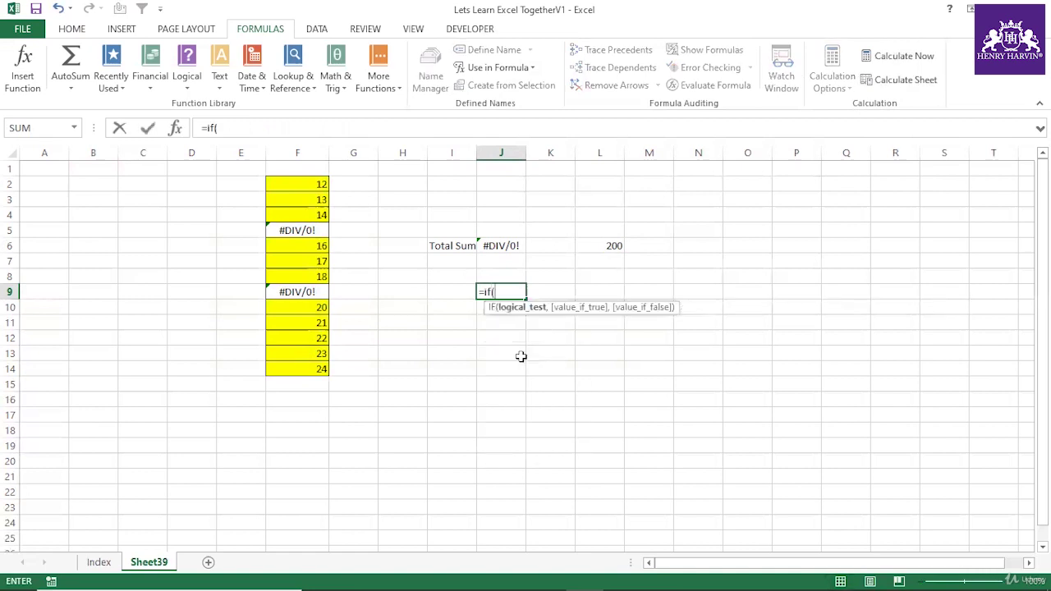
{"action": "left_click_drag", "start_coordinate": [320, 182], "coordinate": [320, 368]}
{"action": "type", "text": "0"}
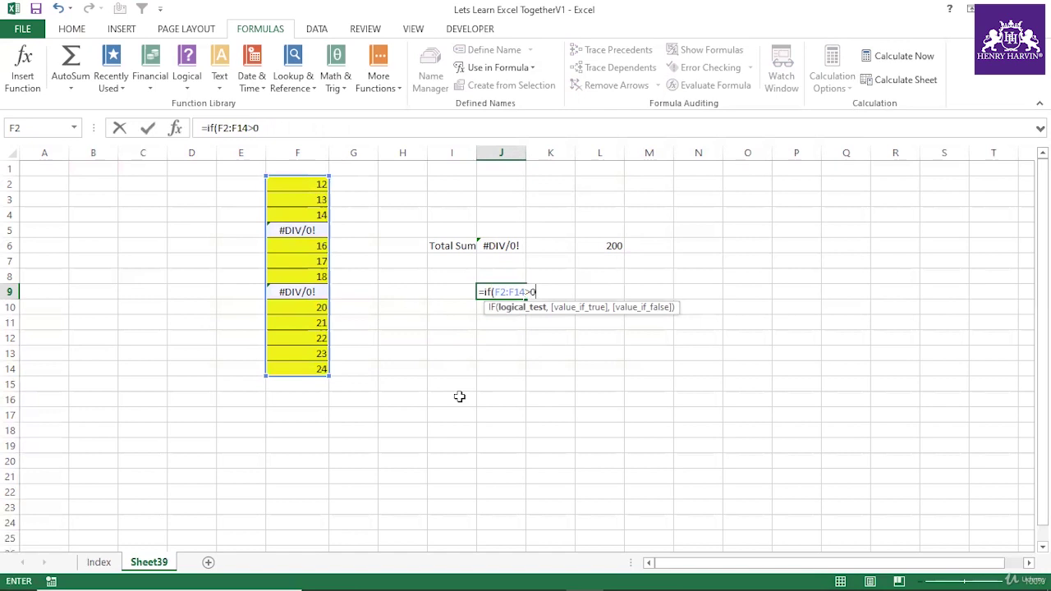
{"action": "type", "text": ",1"}
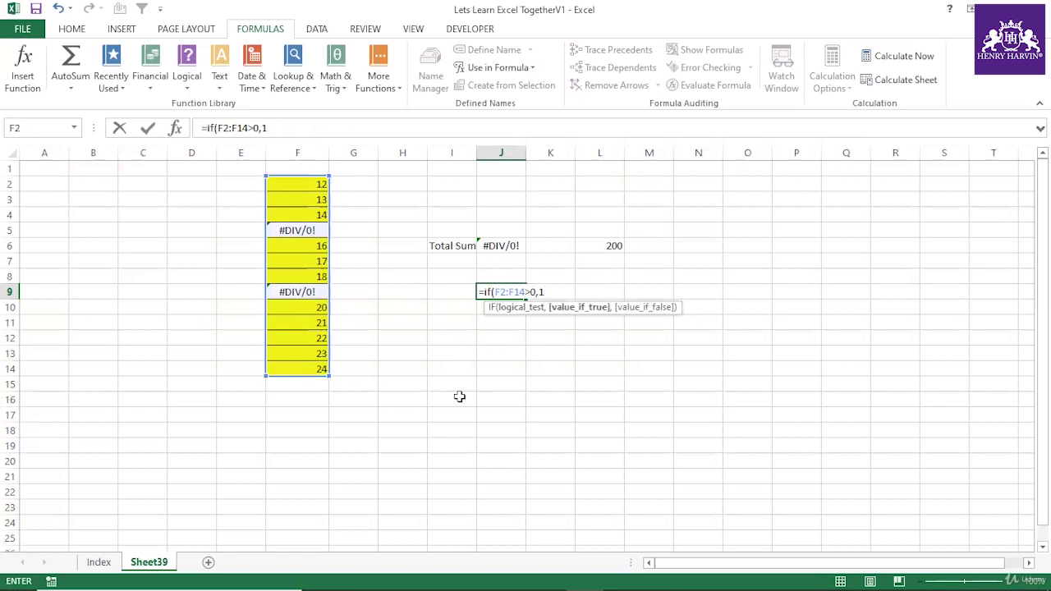
{"action": "type", "text": ",0)"}
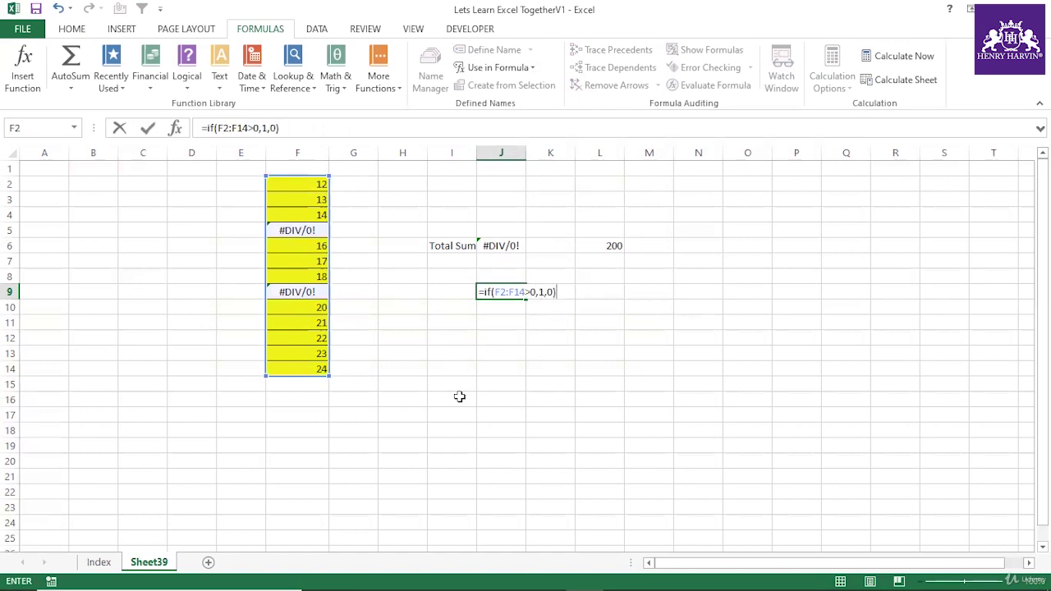
{"action": "key", "text": "Return"}
Evaluate the whole IF expression in J9 in place to inspect its array, then restore the formula.
{"action": "left_click", "coordinate": [503, 292]}
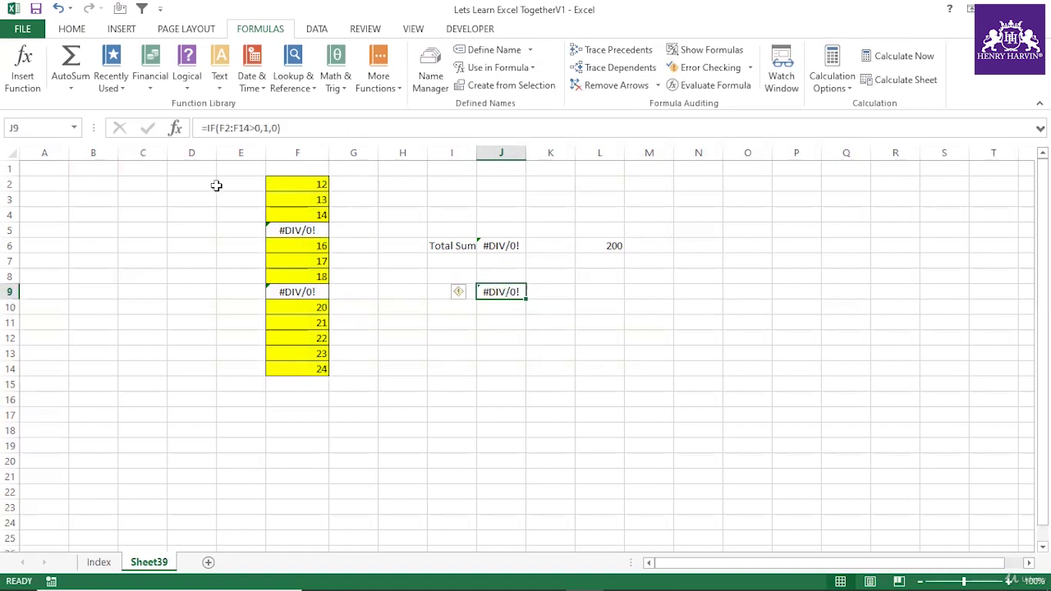
{"action": "left_click_drag", "start_coordinate": [207, 128], "coordinate": [290, 128]}
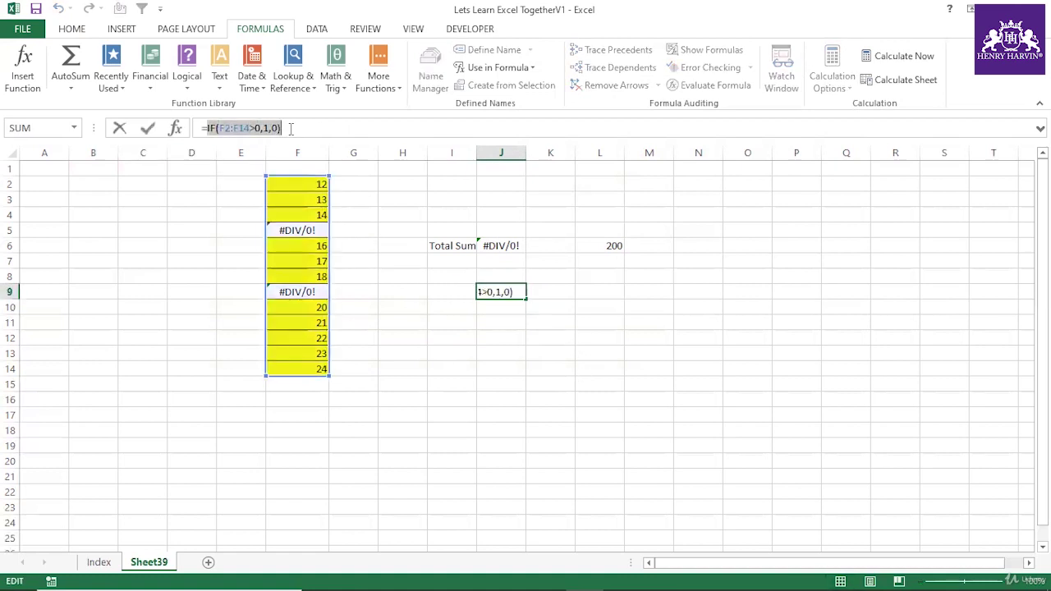
{"action": "key", "text": "F9"}
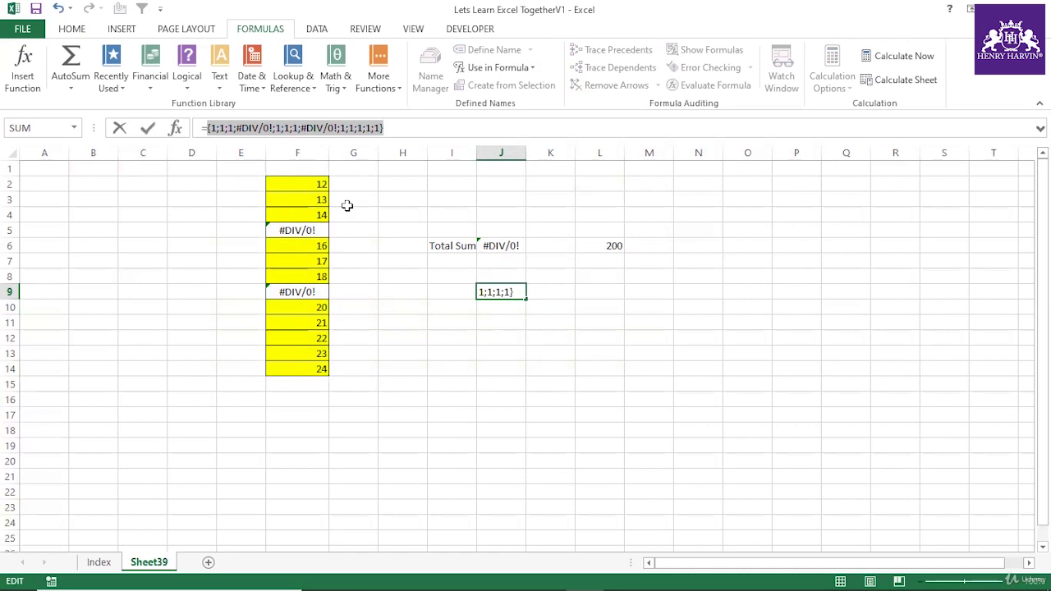
{"action": "key", "text": "Escape"}
{"action": "left_click", "coordinate": [532, 367]}
Replace the contents of J9 with the normal formula =IFERROR(F2:F14,0).
{"action": "left_click", "coordinate": [518, 298]}
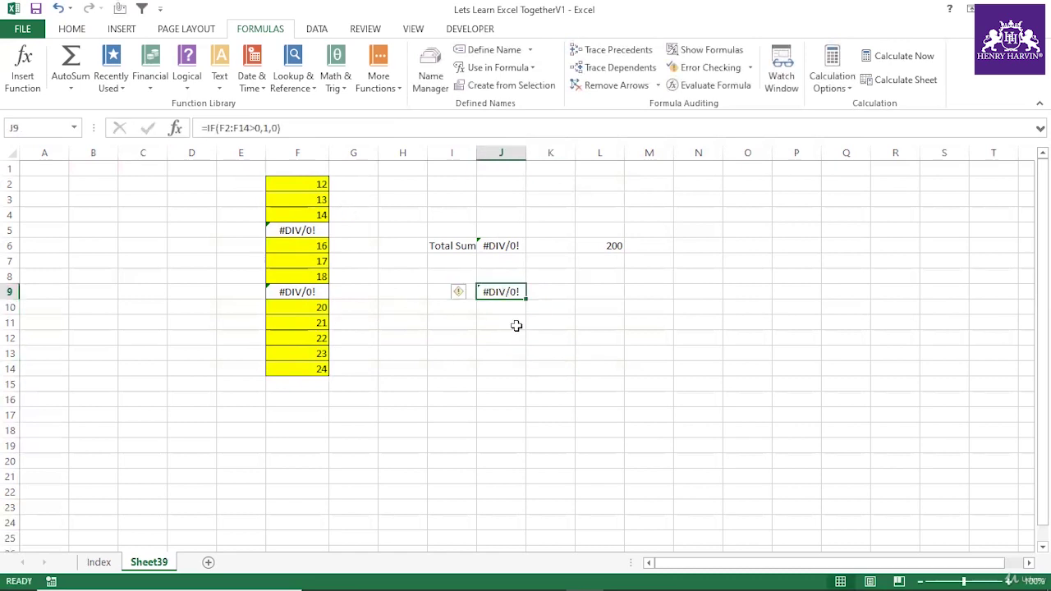
{"action": "key", "text": "Delete"}
{"action": "type", "text": "=ife"}
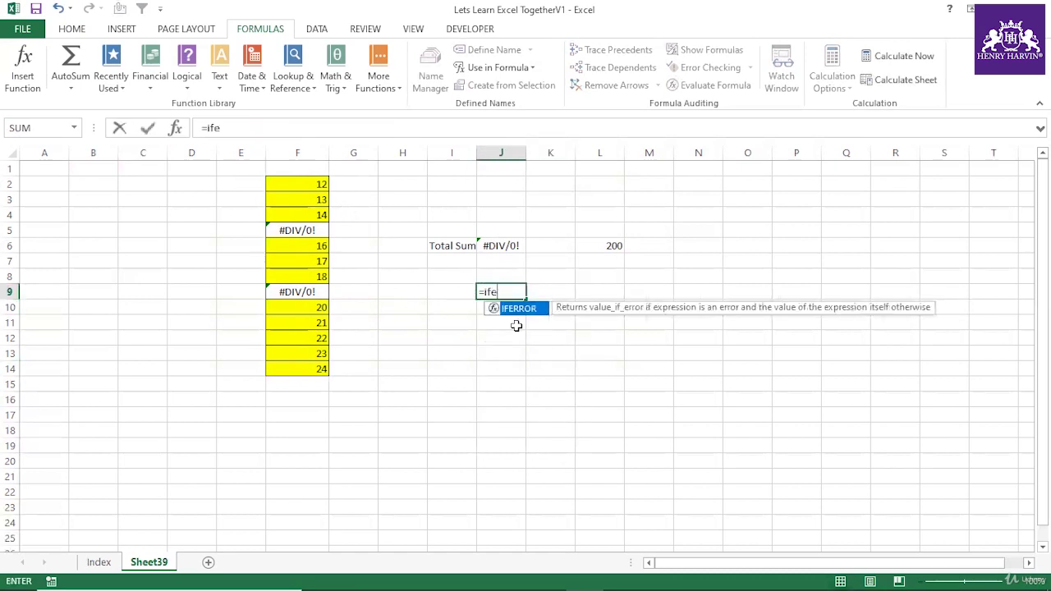
{"action": "type", "text": "rr"}
{"action": "key", "text": "Tab"}
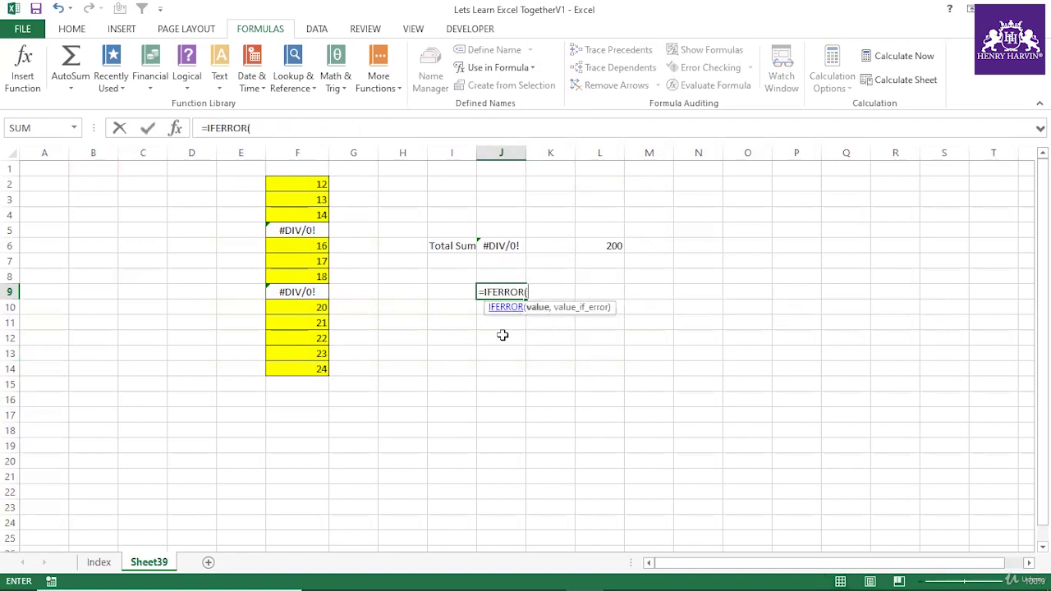
{"action": "left_click_drag", "start_coordinate": [300, 186], "coordinate": [300, 367]}
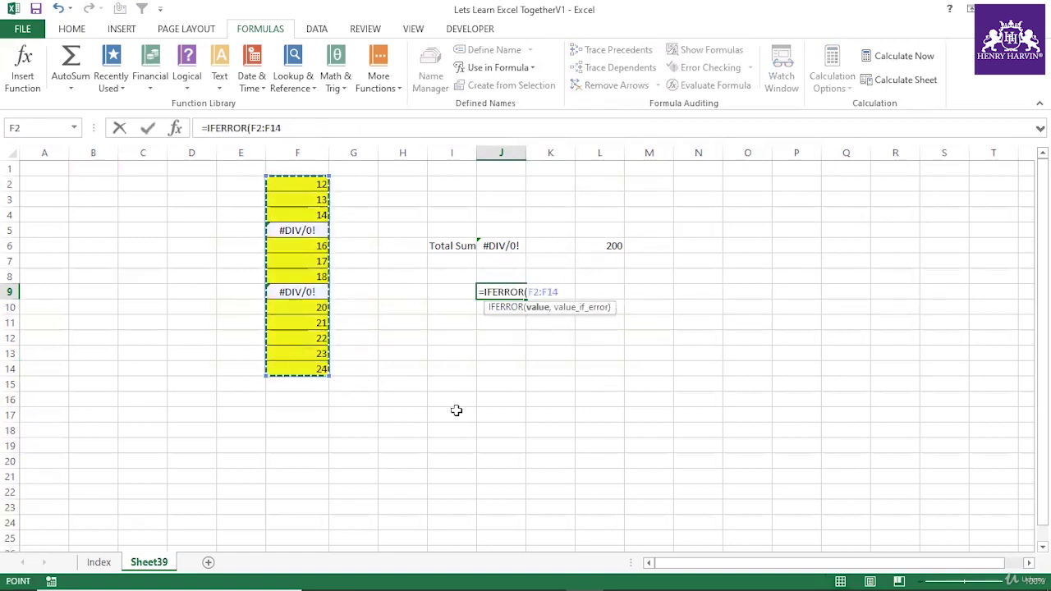
{"action": "type", "text": ",0"}
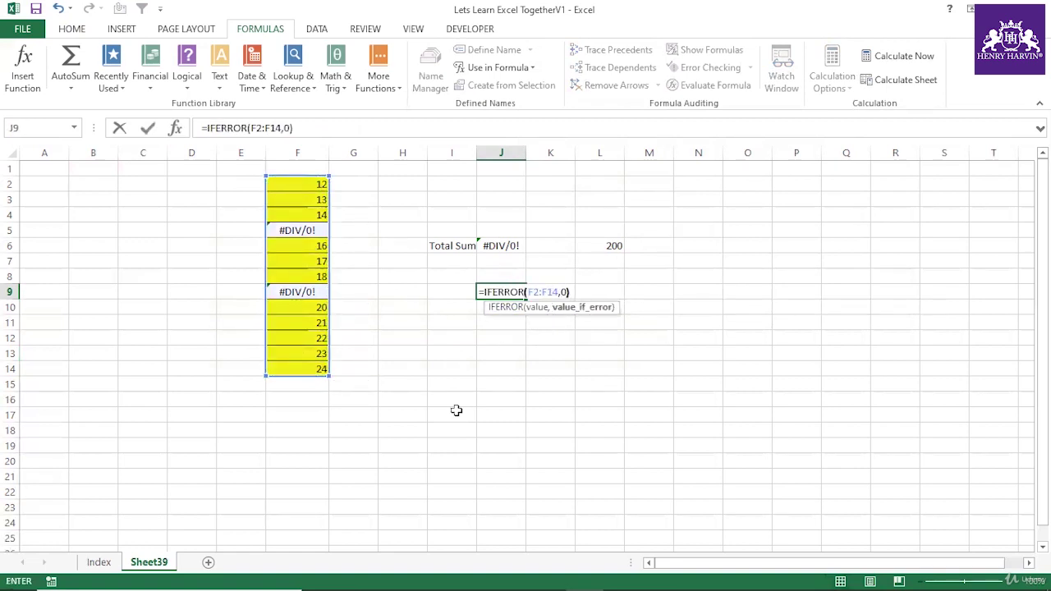
{"action": "key", "text": "Return"}
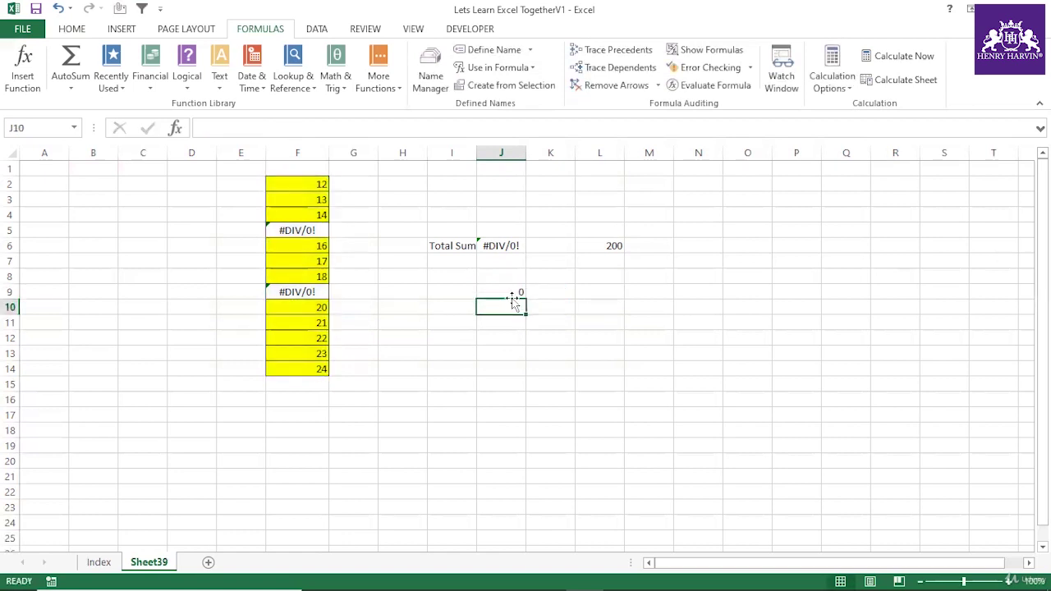
Evaluate the IFERROR expression in J9 in place to inspect its array, then restore the formula.
{"action": "left_click", "coordinate": [510, 294]}
{"action": "left_click_drag", "start_coordinate": [203, 128], "coordinate": [370, 150]}
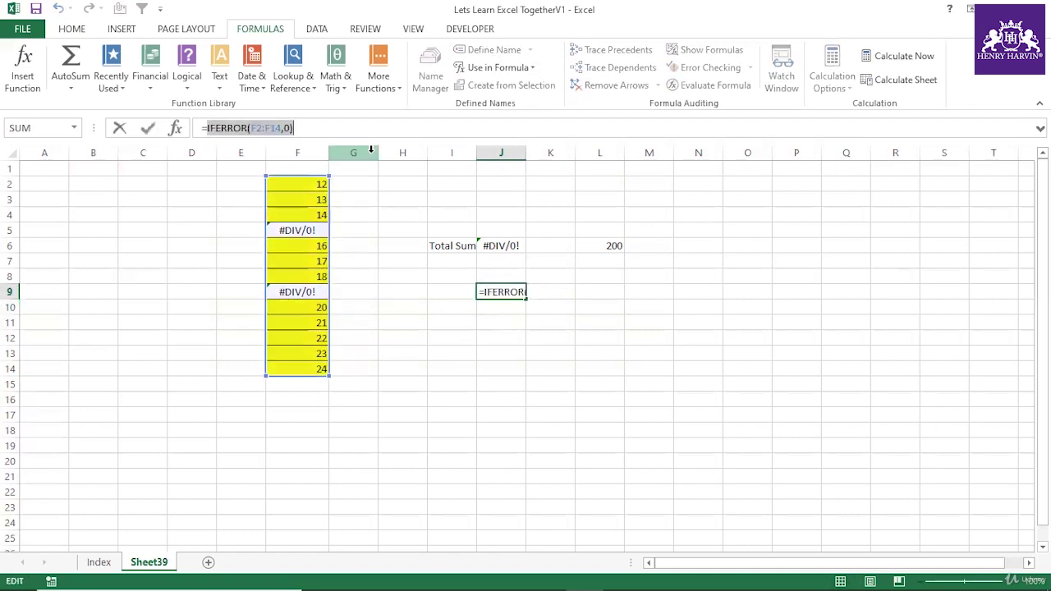
{"action": "key", "text": "F9"}
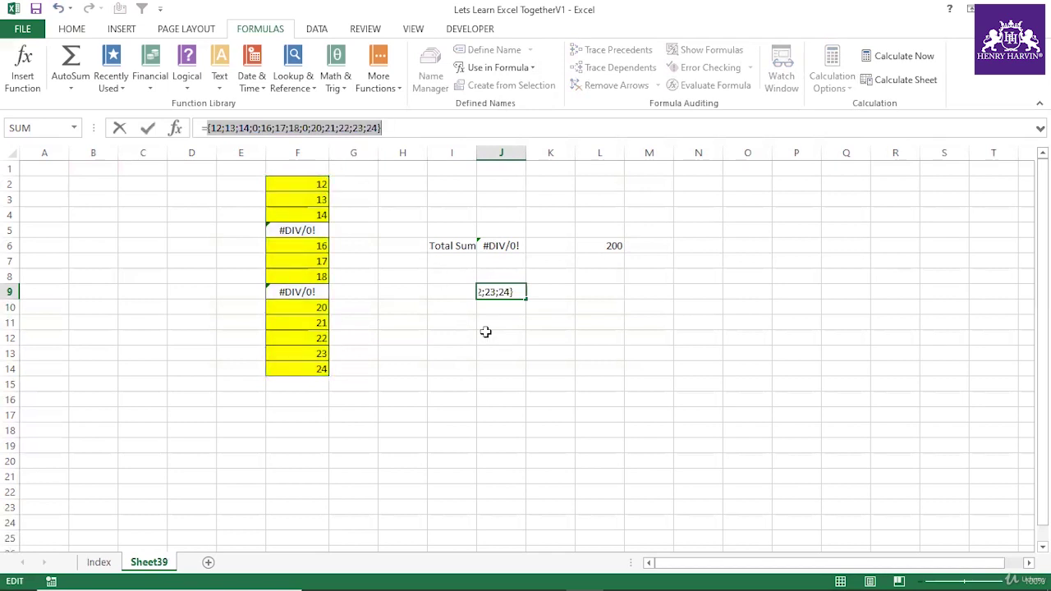
{"action": "key", "text": "Escape"}
Wrap the IFERROR expression in J9 in SUMPRODUCT, giving =SUMPRODUCT(IFERROR(F2:F14,0)) as a normal formula.
{"action": "left_click", "coordinate": [205, 128]}
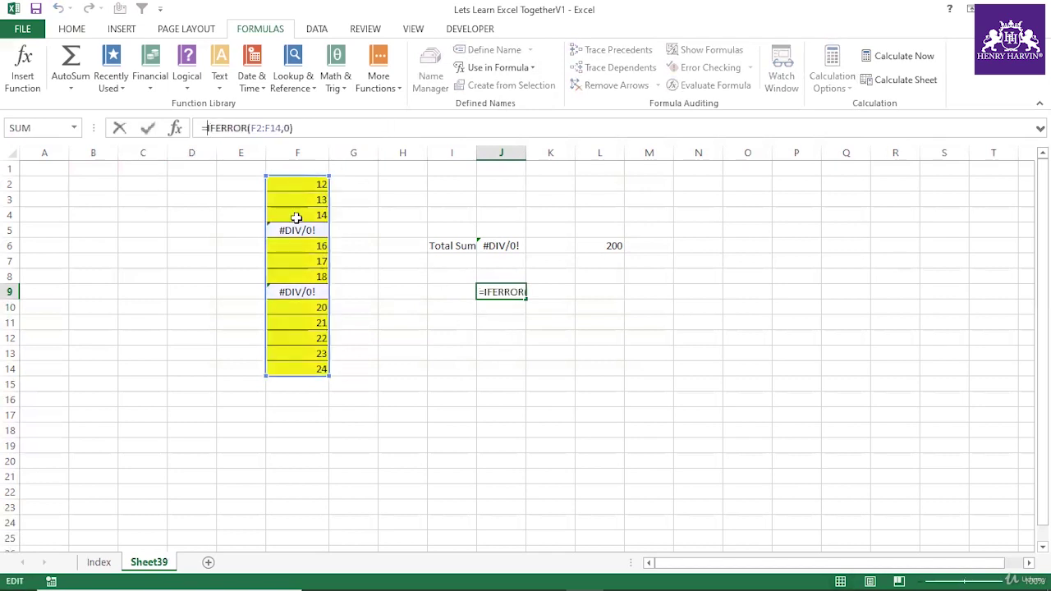
{"action": "type", "text": "sum"}
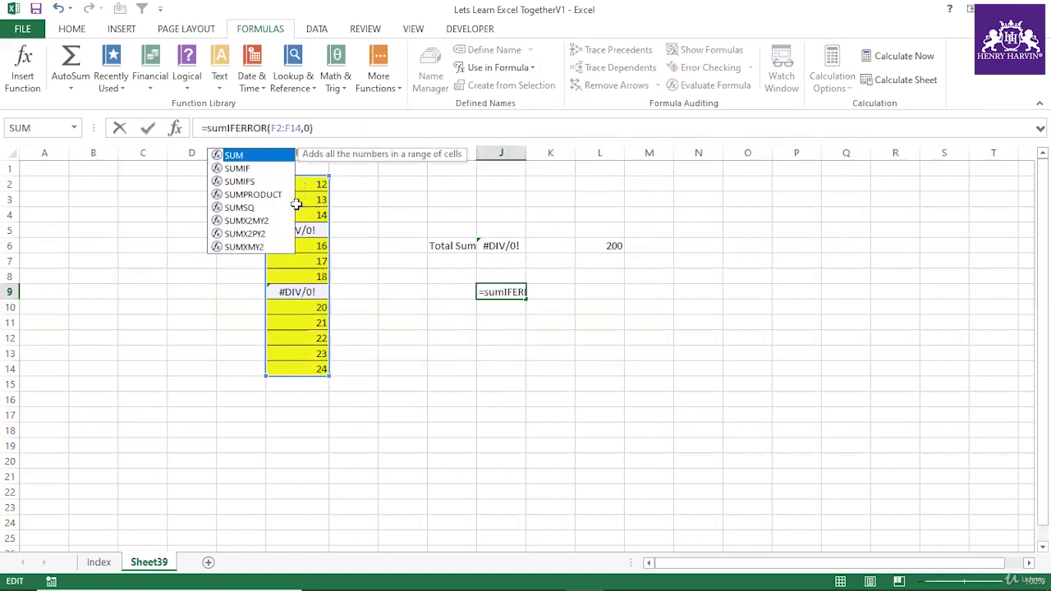
{"action": "left_click", "coordinate": [257, 195]}
{"action": "double_click", "coordinate": [257, 195]}
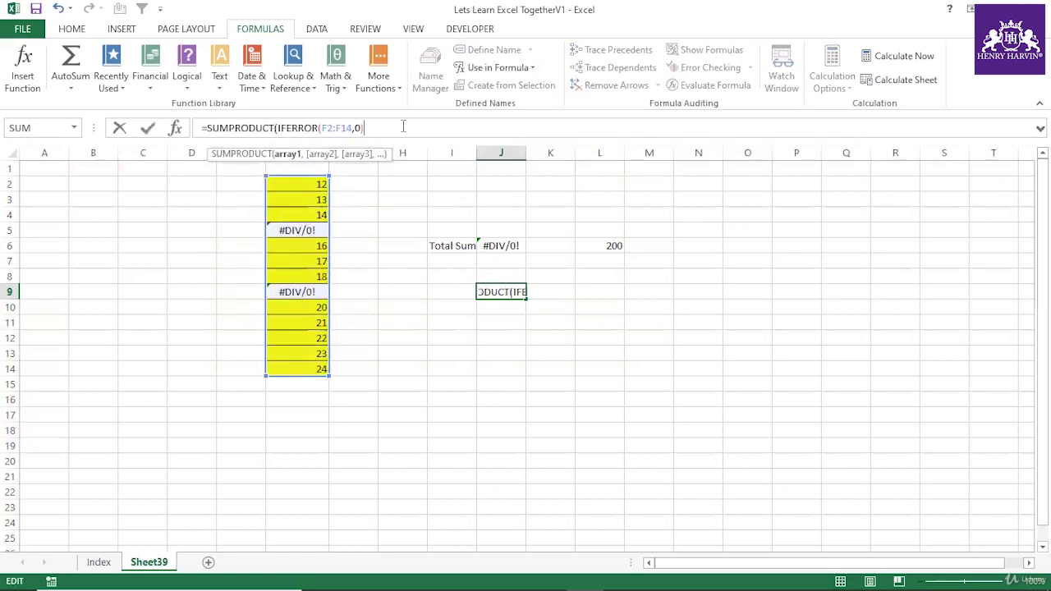
{"action": "type", "text": ")"}
{"action": "key", "text": "Return"}
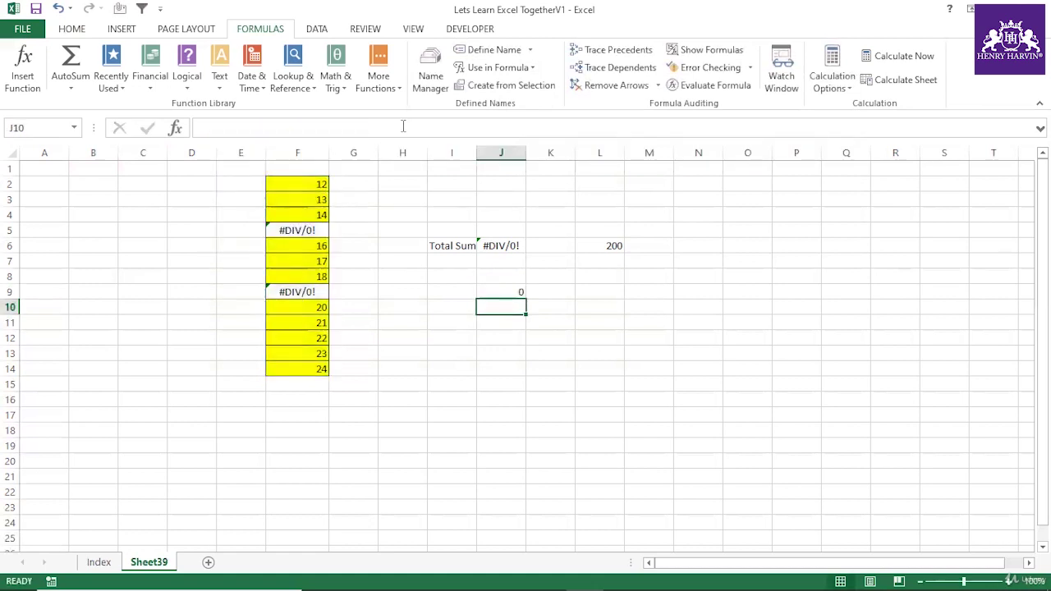
Re-enter the SUMPRODUCT and IFERROR formula in J9 as an array formula.
{"action": "left_click", "coordinate": [511, 293]}
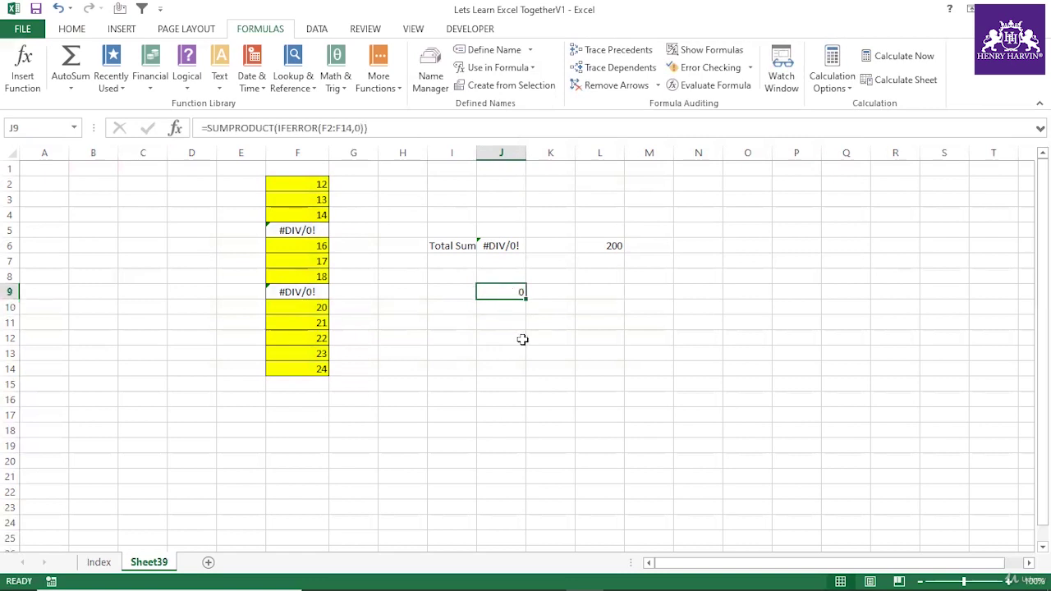
{"action": "key", "text": "F2"}
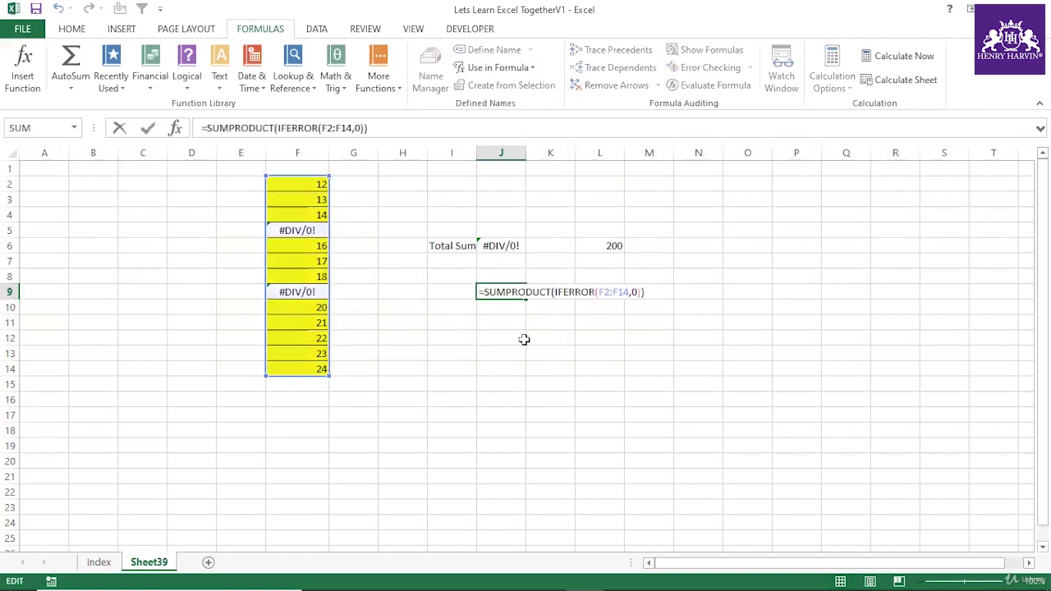
{"action": "key", "text": "ctrl+shift+Return"}
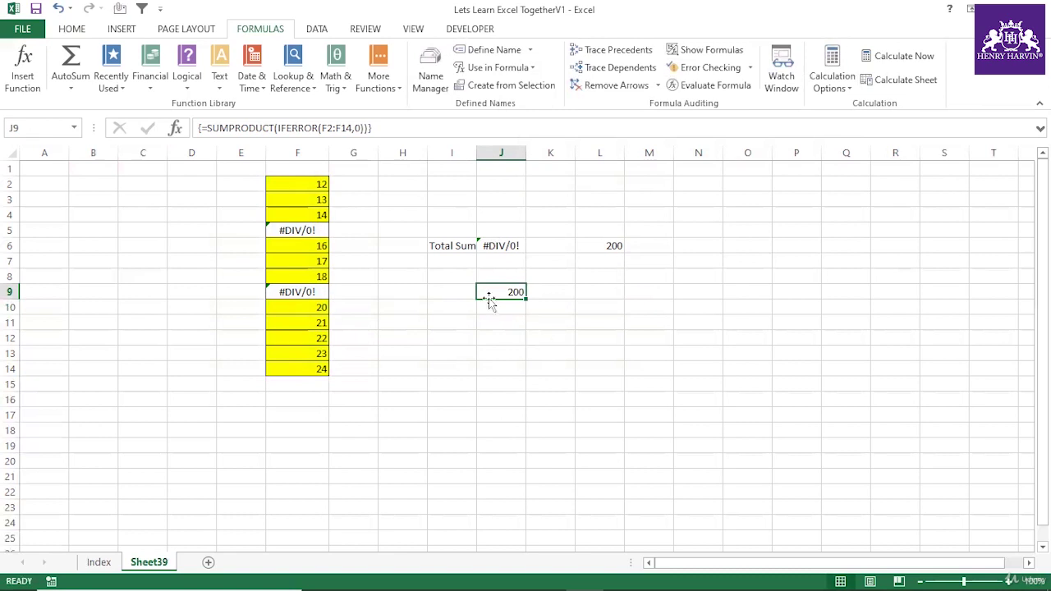
Examine the SUMPRODUCT array formula and result in J9 together with its source range F2:F14.
{"action": "left_click", "coordinate": [491, 337]}
{"action": "left_click", "coordinate": [502, 278]}
{"action": "left_click", "coordinate": [505, 292]}
{"action": "left_click", "coordinate": [482, 307]}
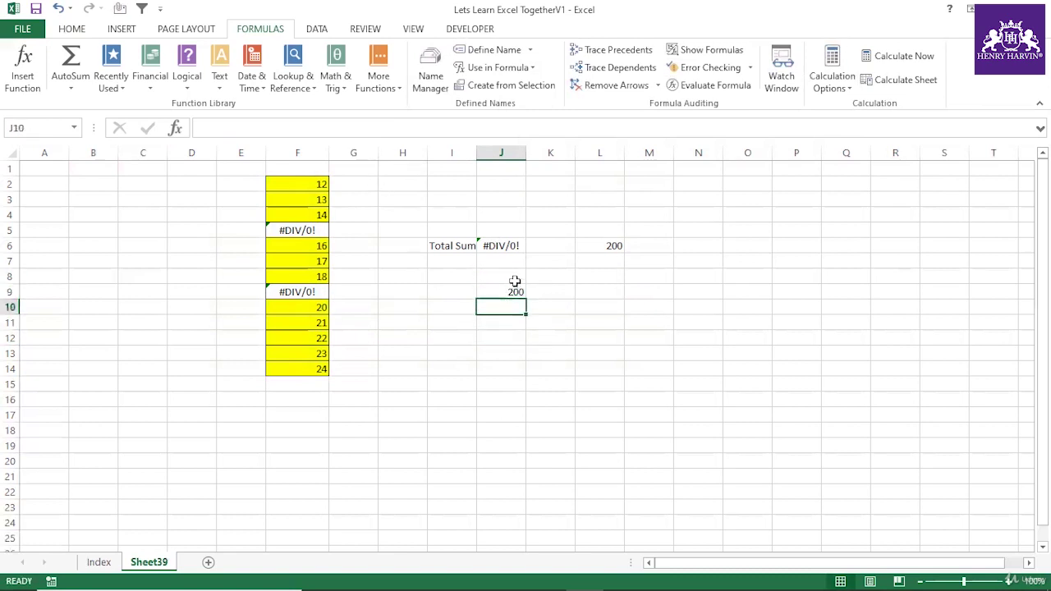
{"action": "left_click", "coordinate": [511, 278]}
{"action": "left_click", "coordinate": [509, 290]}
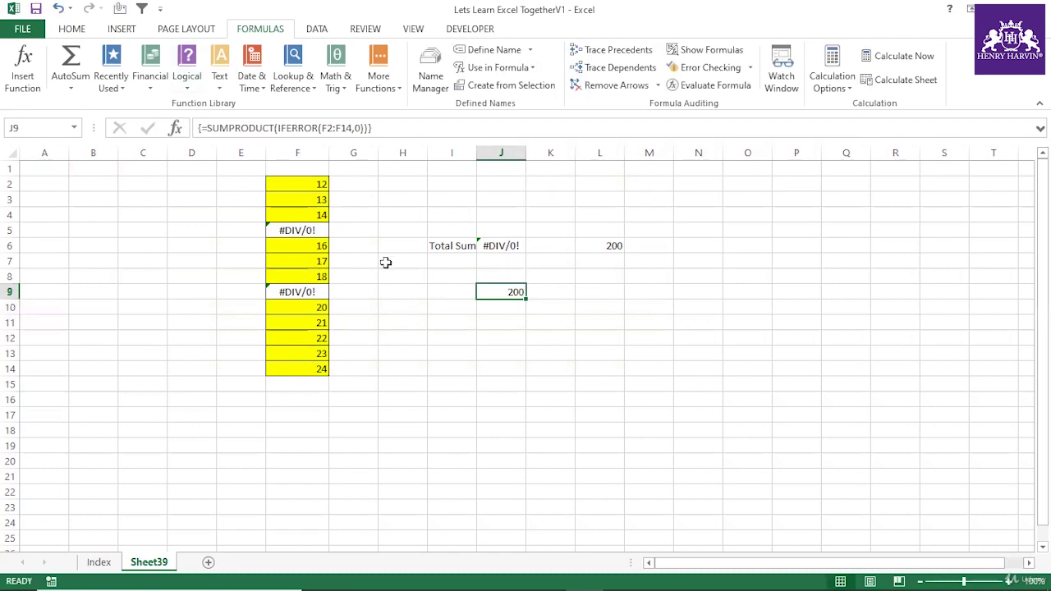
{"action": "left_click", "coordinate": [510, 368]}
{"action": "left_click", "coordinate": [500, 289]}
{"action": "left_click_drag", "start_coordinate": [319, 181], "coordinate": [307, 368]}
{"action": "left_click", "coordinate": [524, 291]}
{"action": "left_click", "coordinate": [493, 349]}
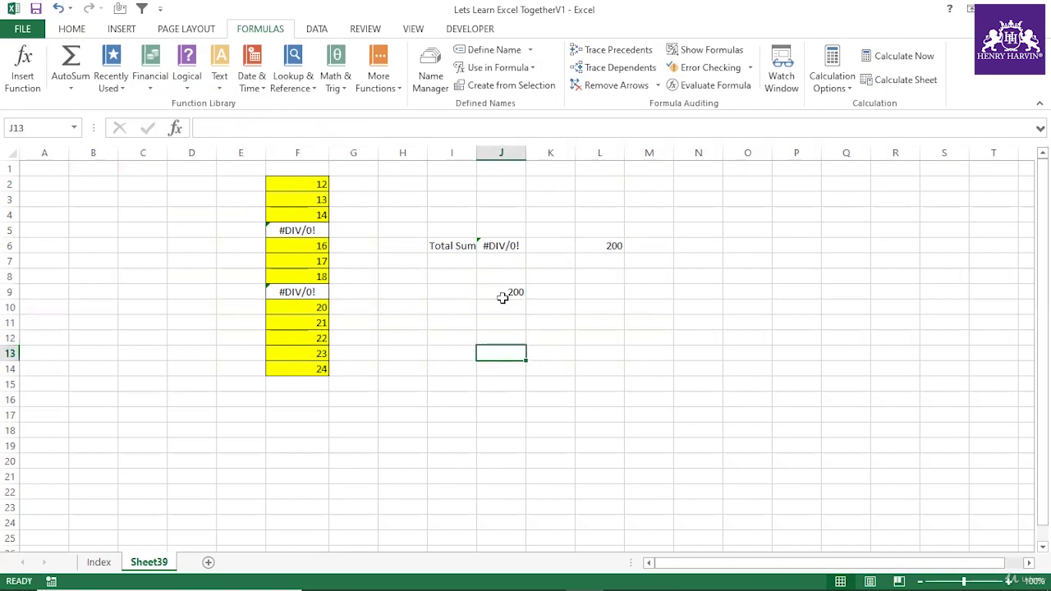
{"action": "left_click", "coordinate": [499, 296]}
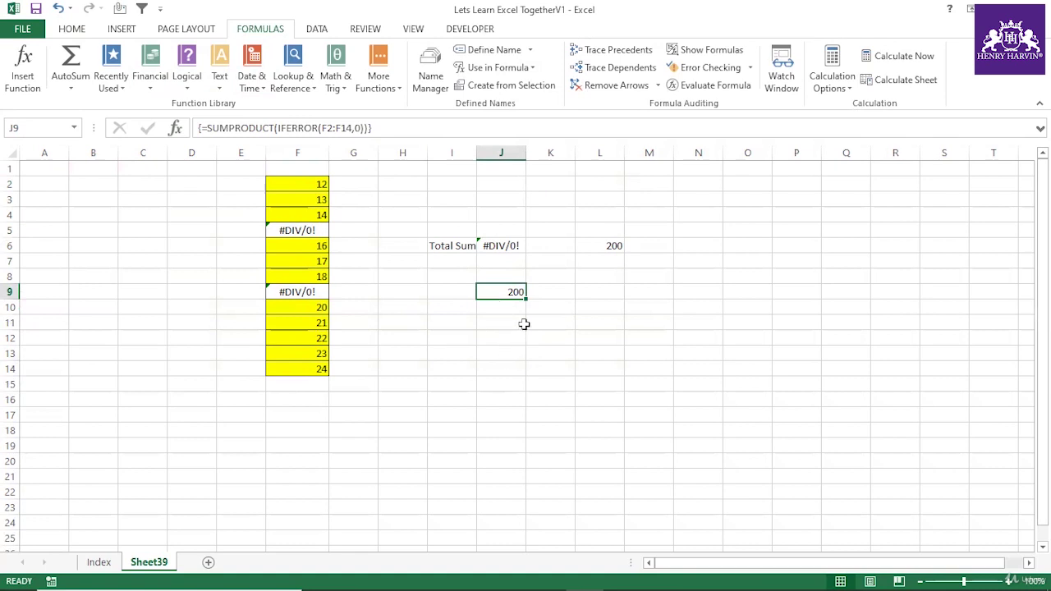
{"action": "key", "text": "Delete"}
{"action": "left_click", "coordinate": [512, 325]}
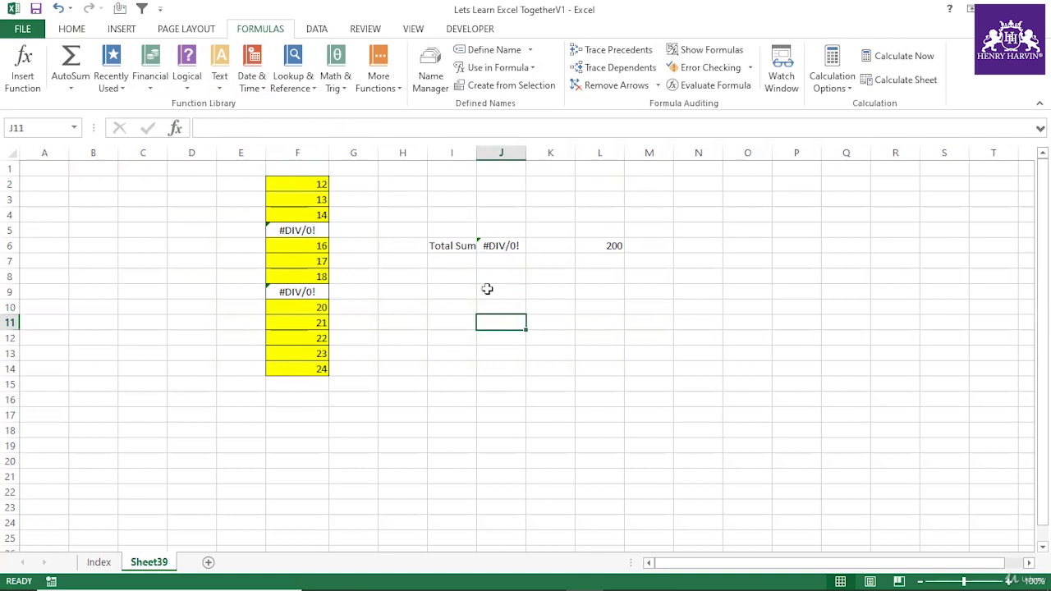
{"action": "key", "text": "ctrl+z"}
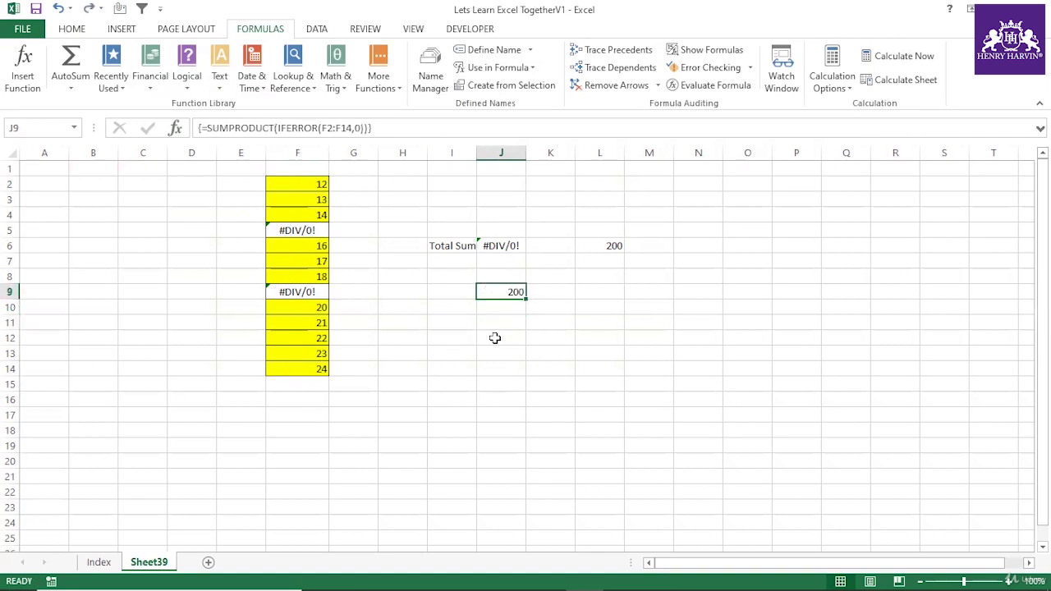
Change SUMPRODUCT to SUM in J9 and enter =SUM(IFERROR(F2:F14,0)) as a normal formula.
{"action": "left_click", "coordinate": [275, 127]}
{"action": "key", "text": "BackSpace"}
{"action": "key", "text": "BackSpace"}
{"action": "key", "text": "BackSpace"}
{"action": "key", "text": "BackSpace"}
{"action": "key", "text": "BackSpace"}
{"action": "key", "text": "BackSpace"}
{"action": "key", "text": "BackSpace"}
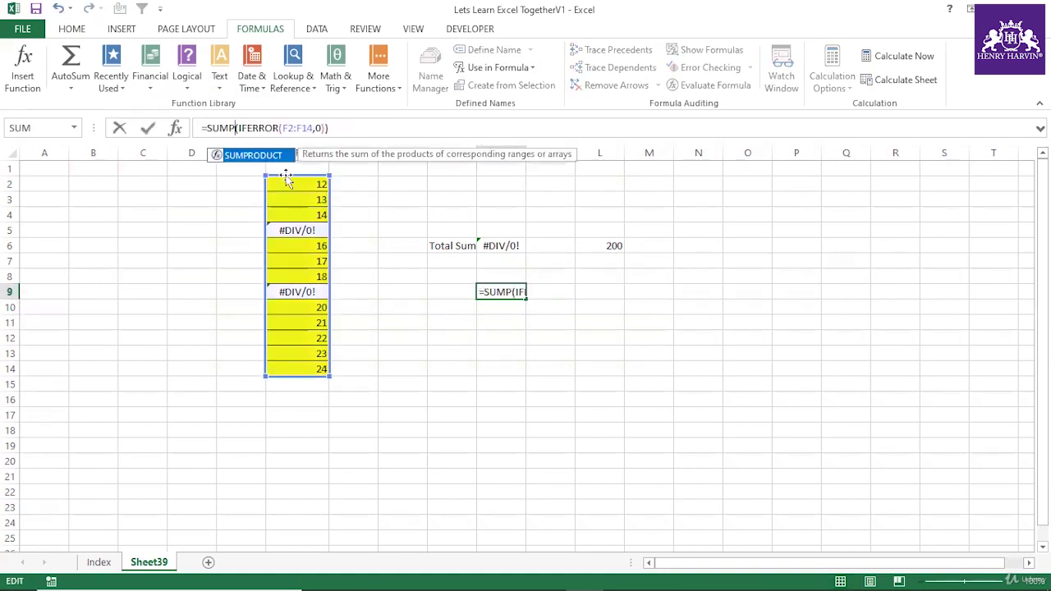
{"action": "key", "text": "Return"}
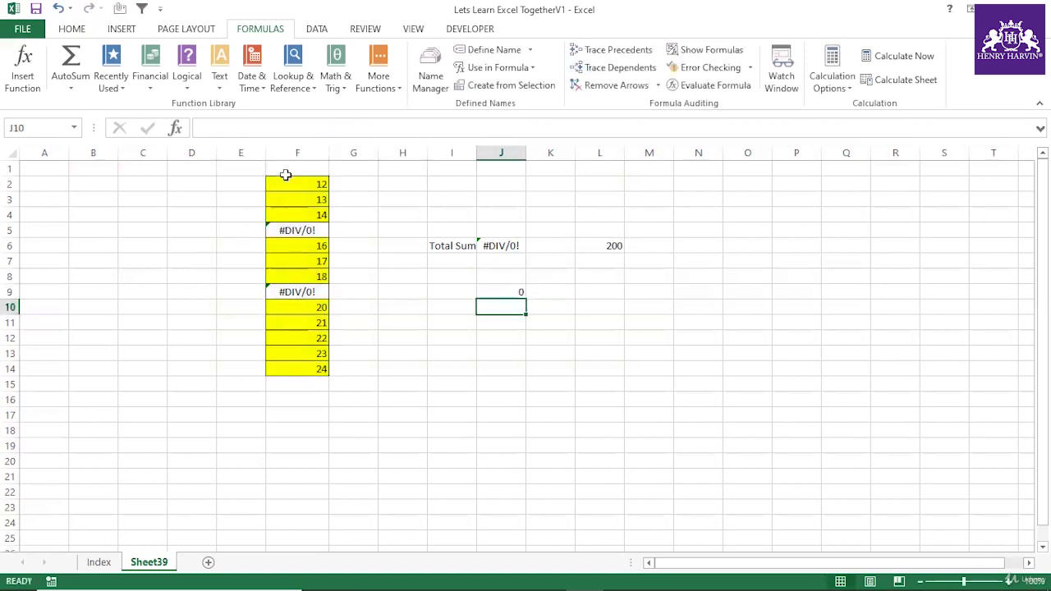
{"action": "left_click", "coordinate": [486, 292]}
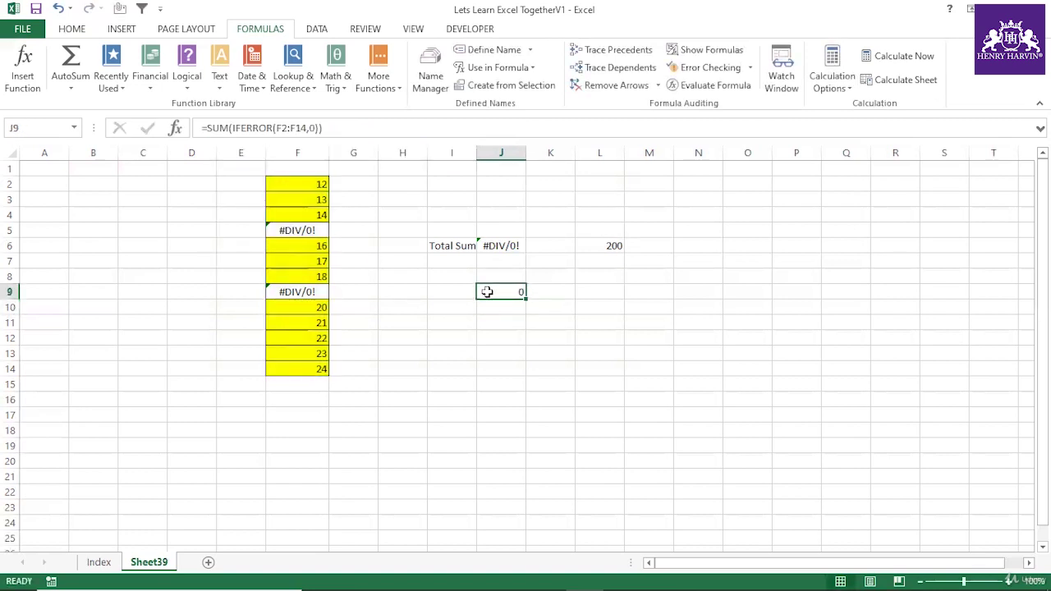
Examine the normally entered =SUM(IFERROR(F2:F14,0)) formula and its result in J9.
{"action": "double_click", "coordinate": [486, 292]}
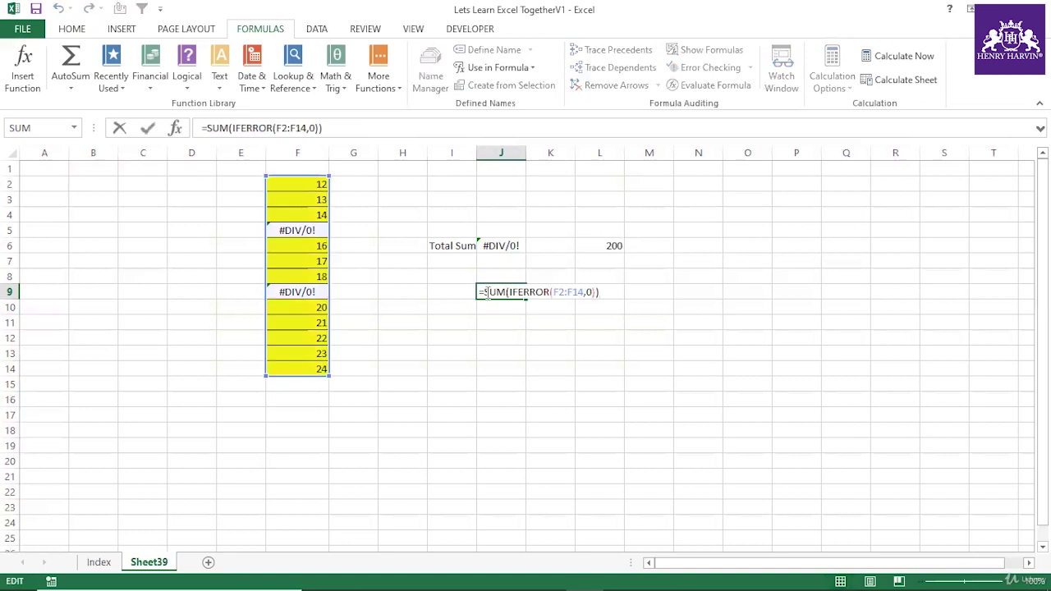
{"action": "left_click", "coordinate": [530, 368]}
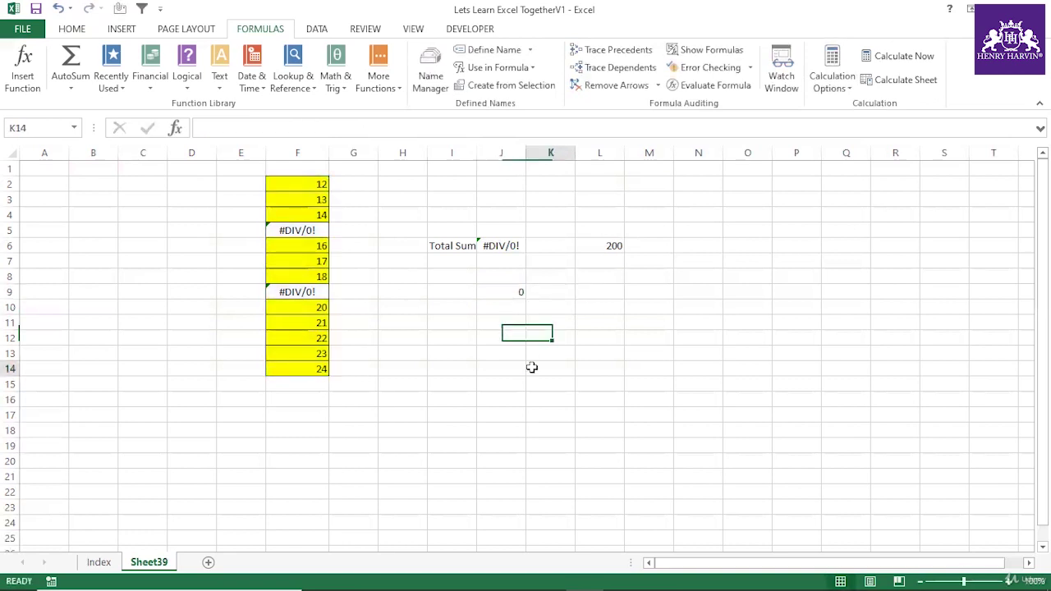
{"action": "left_click", "coordinate": [512, 295]}
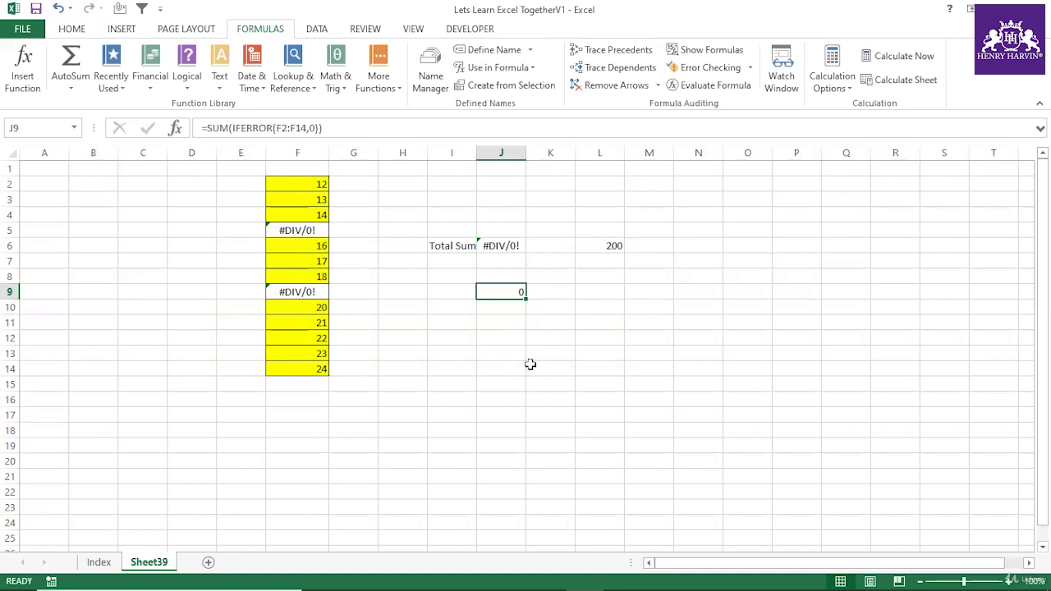
{"action": "left_click", "coordinate": [530, 358]}
{"action": "left_click", "coordinate": [502, 289]}
{"action": "left_click", "coordinate": [370, 134]}
{"action": "left_click", "coordinate": [499, 335]}
Re-enter the SUM and IFERROR formula in J9 as an array formula.
{"action": "left_click", "coordinate": [496, 294]}
{"action": "key", "text": "F2"}
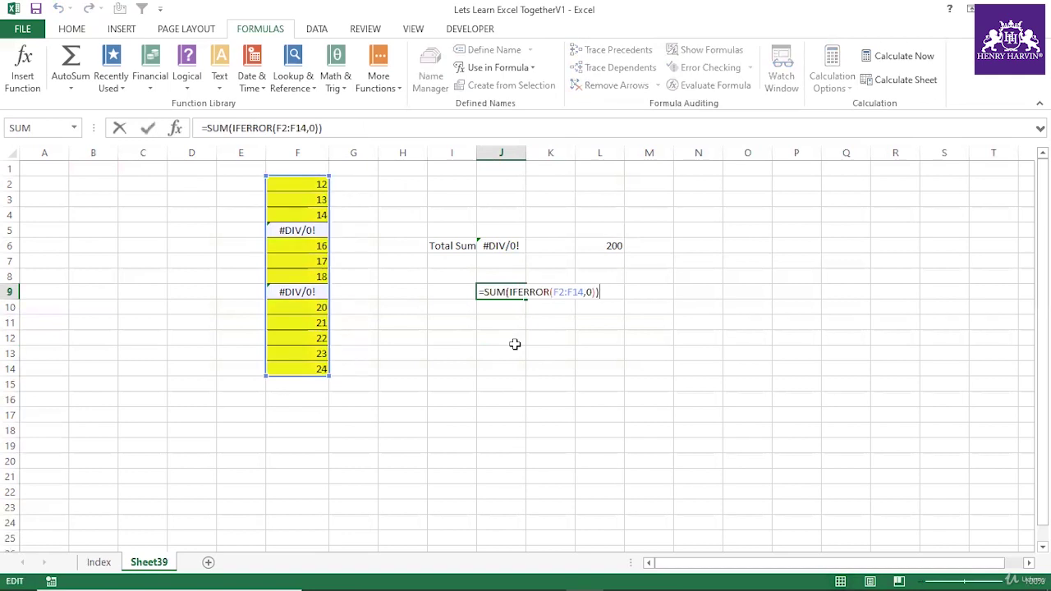
{"action": "key", "text": "ctrl+shift+Return"}
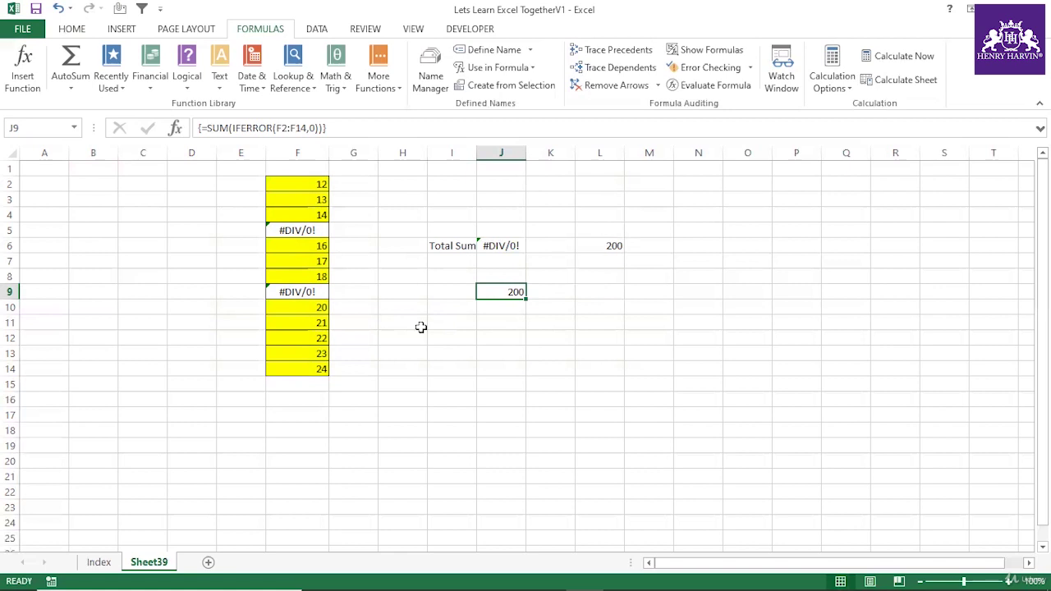
Reopen the array formula in J9 and commit it unchanged as a normal formula.
{"action": "left_click", "coordinate": [449, 335]}
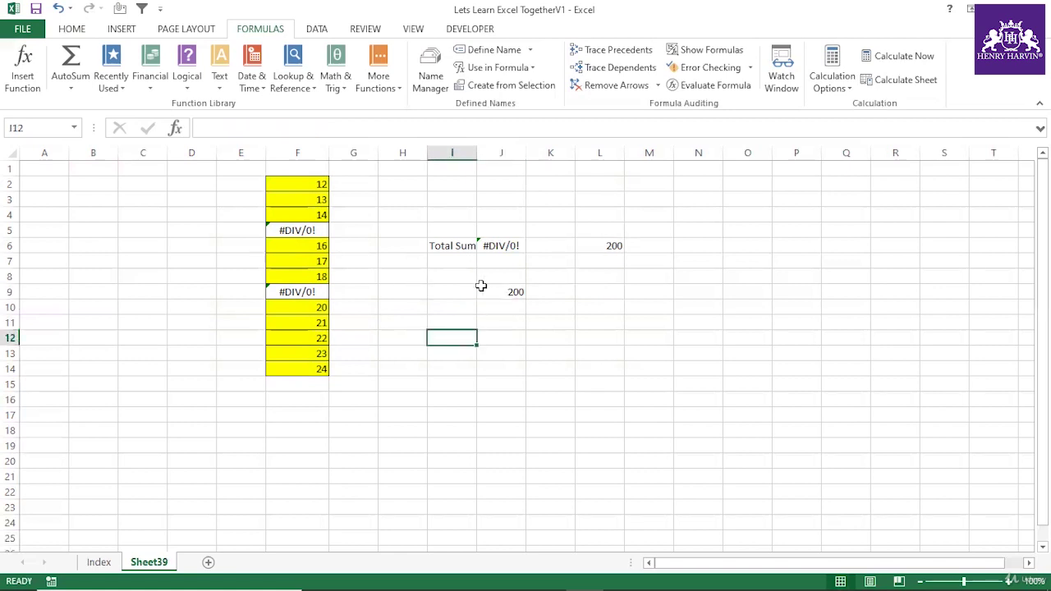
{"action": "left_click", "coordinate": [482, 288]}
{"action": "left_click", "coordinate": [359, 126]}
{"action": "left_click", "coordinate": [688, 477]}
{"action": "left_click", "coordinate": [554, 338]}
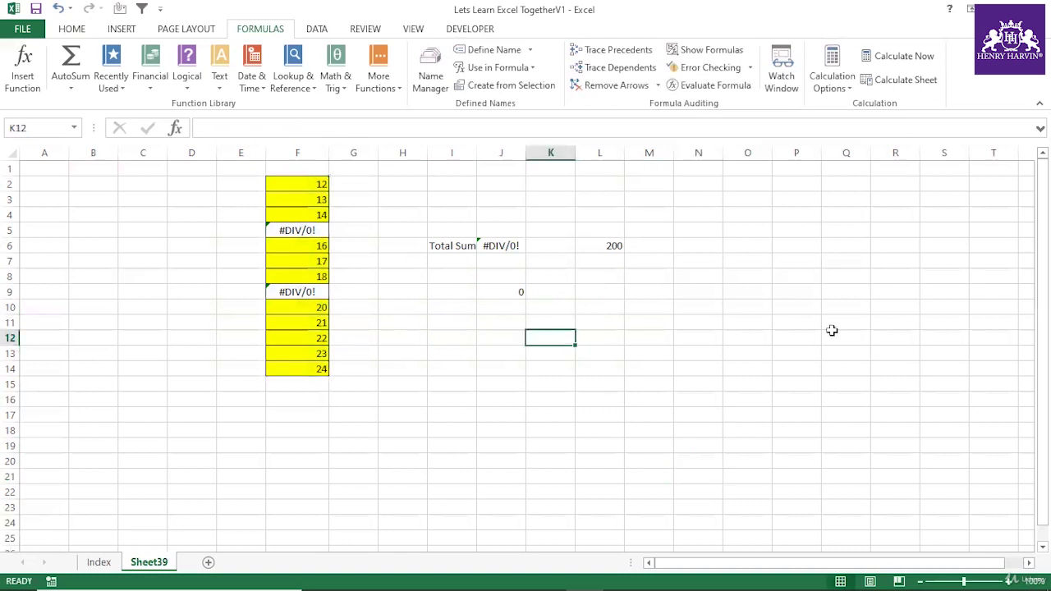
{"action": "left_click", "coordinate": [832, 333]}
Enter =SUM(IFERROR(F2:F14,0)) in J9 as an array formula again.
{"action": "left_click", "coordinate": [500, 290]}
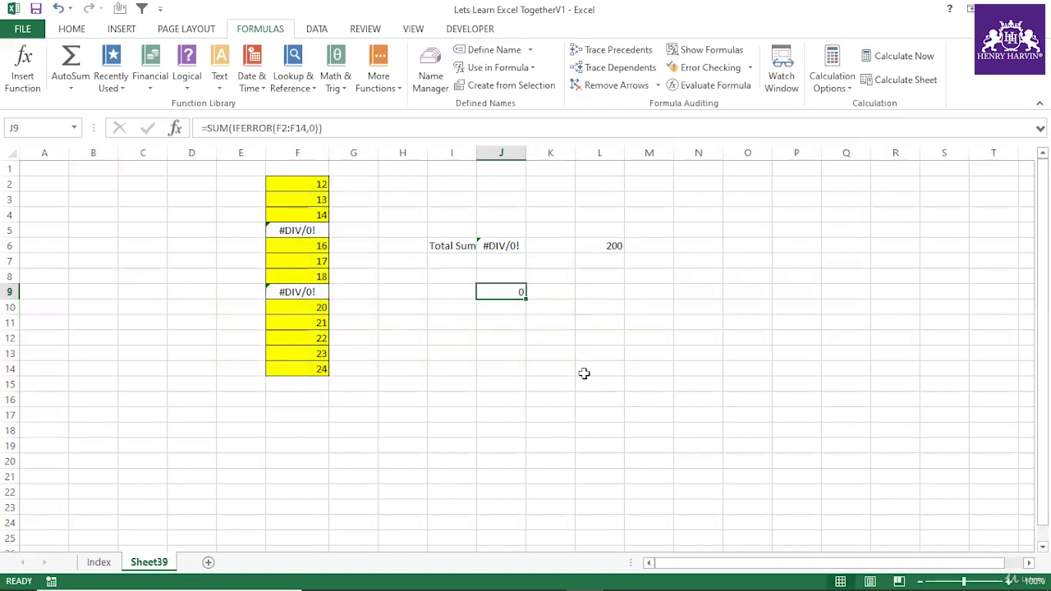
{"action": "left_click", "coordinate": [357, 125]}
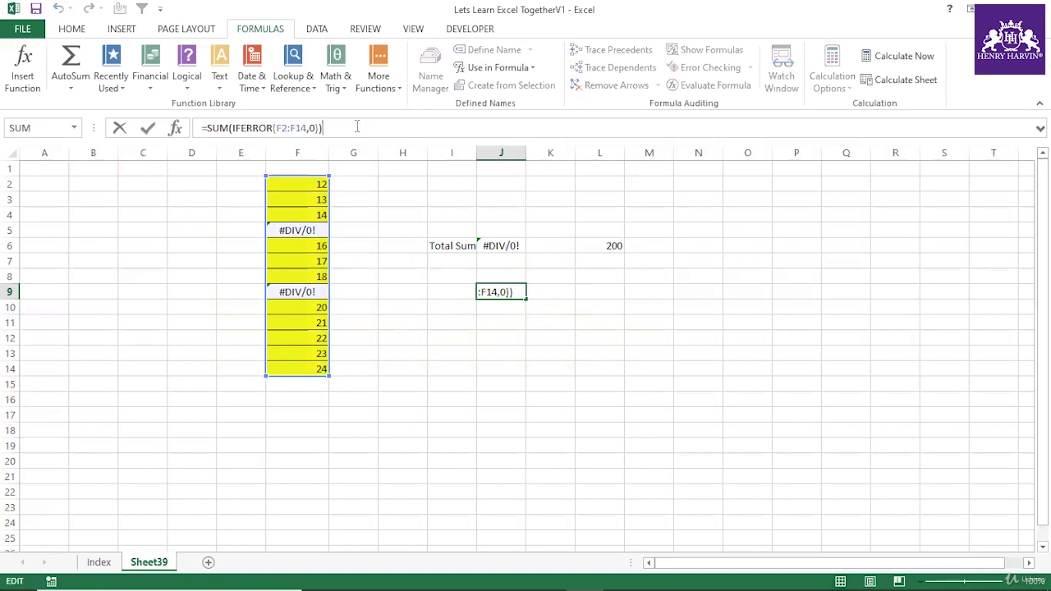
{"action": "key", "text": "ctrl+shift+Return"}
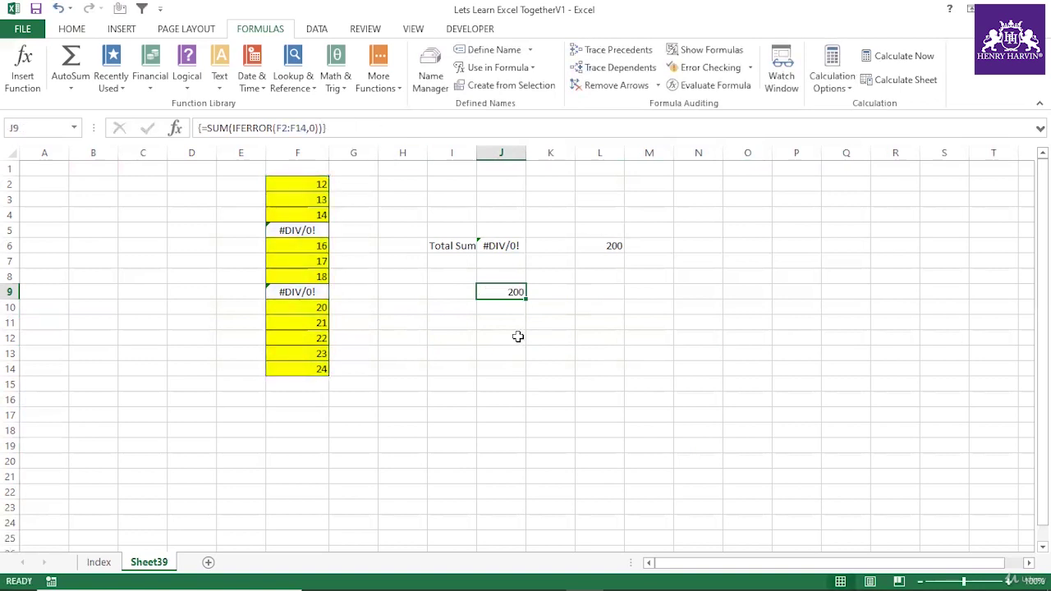
Drop the array entry from the SUM and IFERROR formula in J9, leaving it as a normal formula.
{"action": "left_click", "coordinate": [388, 126]}
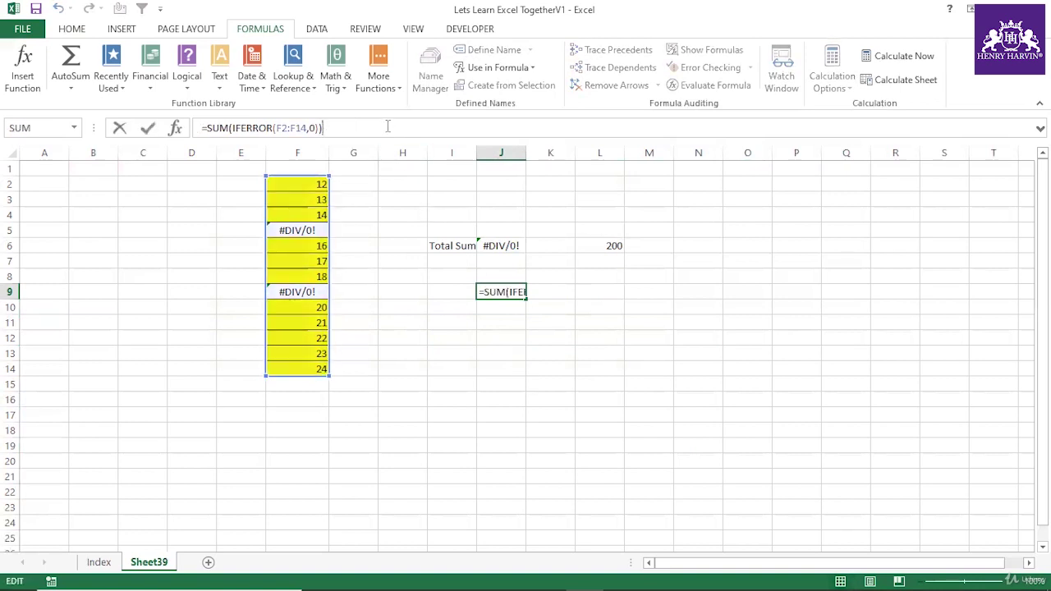
{"action": "left_click", "coordinate": [495, 349]}
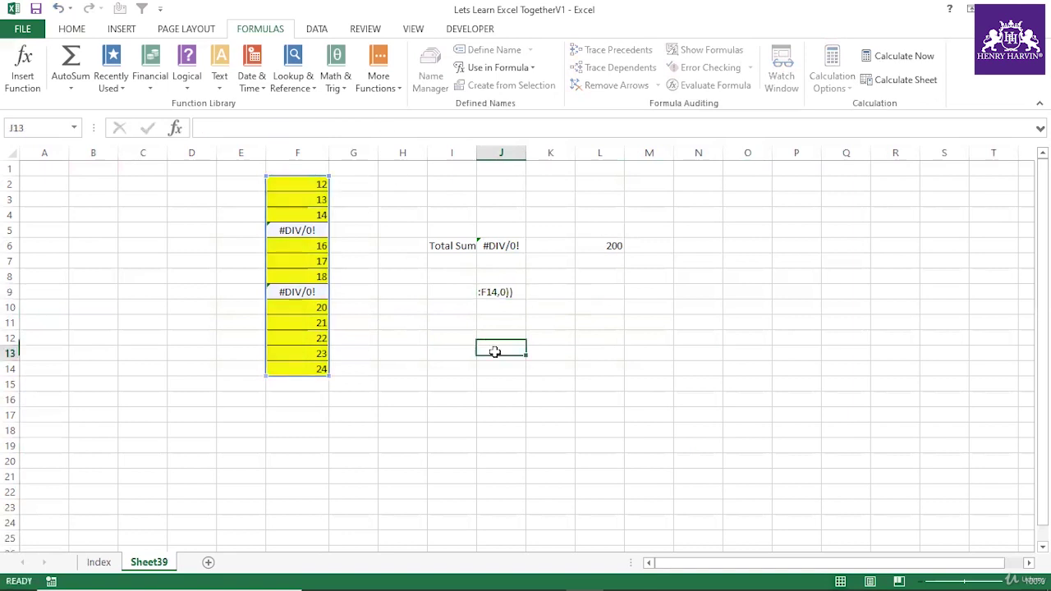
{"action": "left_click", "coordinate": [506, 285]}
{"action": "left_click", "coordinate": [510, 338]}
Restore the array entry of =SUM(IFERROR(F2:F14,0)) in J9.
{"action": "left_click", "coordinate": [512, 289]}
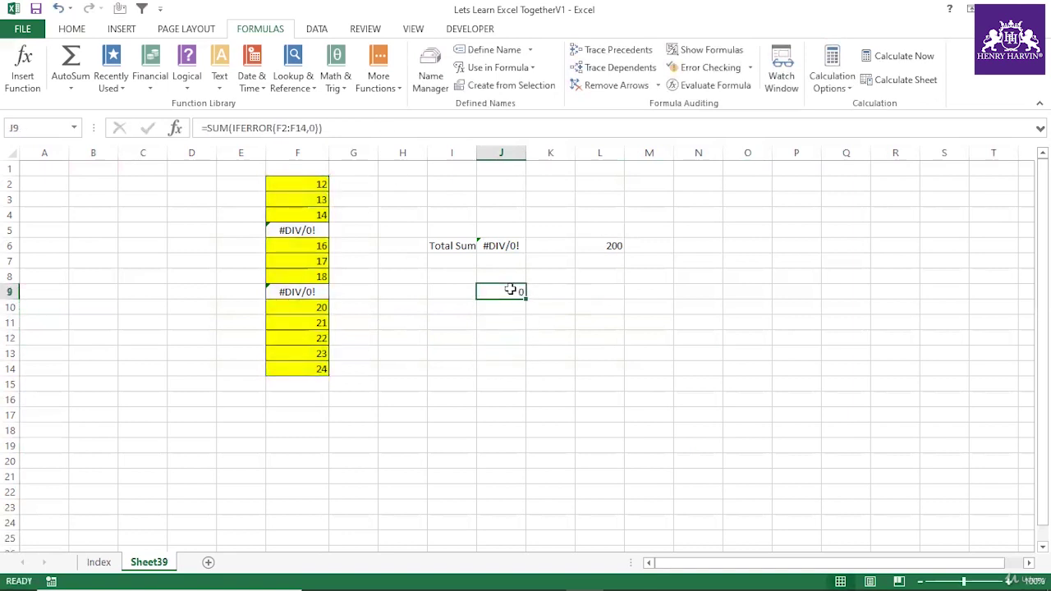
{"action": "left_click", "coordinate": [365, 127]}
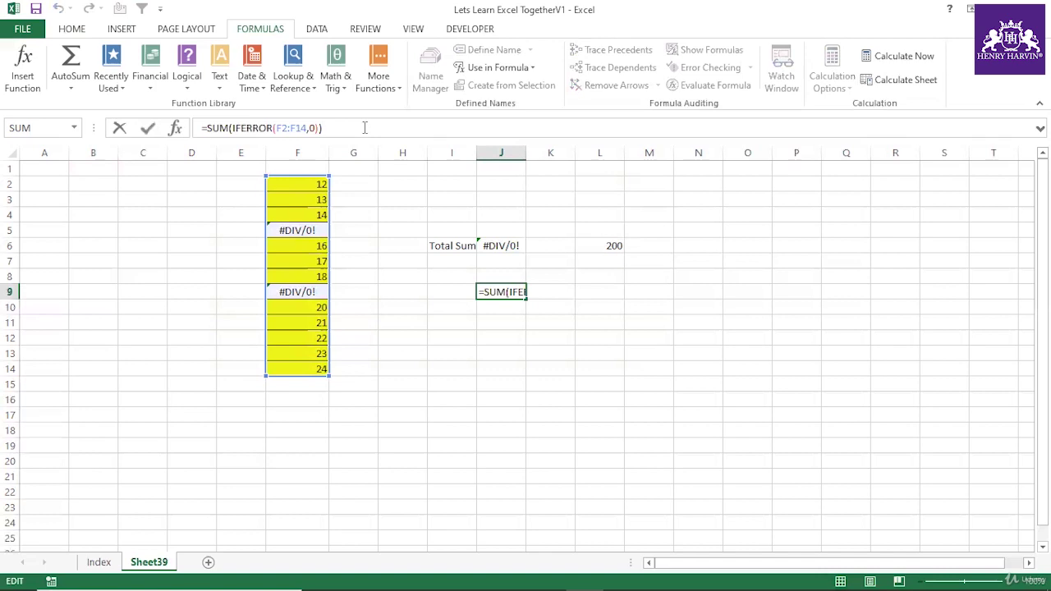
{"action": "key", "text": "ctrl+shift+Return"}
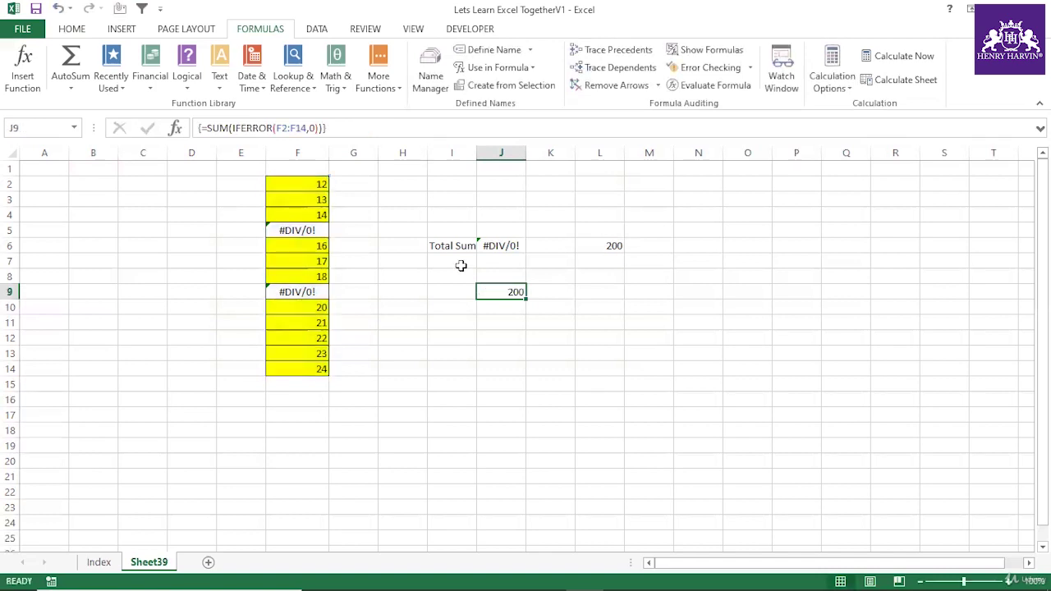
Commit the J9 formula once without array entry, and re-enter =SUM(IFERROR(F2:F14,0)) as an array formula.
{"action": "left_click", "coordinate": [384, 125]}
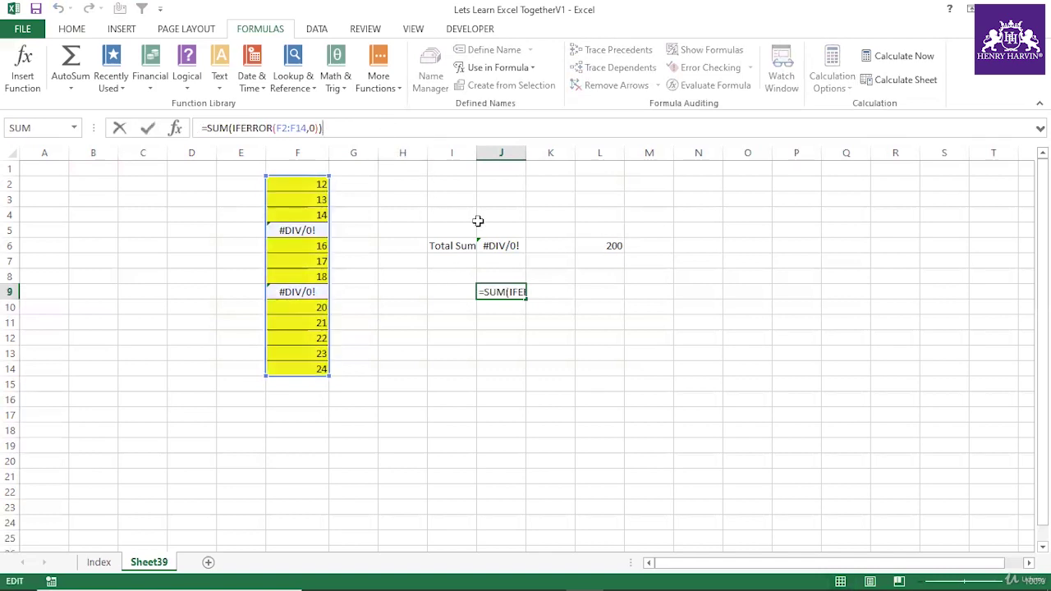
{"action": "left_click", "coordinate": [649, 349]}
{"action": "left_click", "coordinate": [513, 292]}
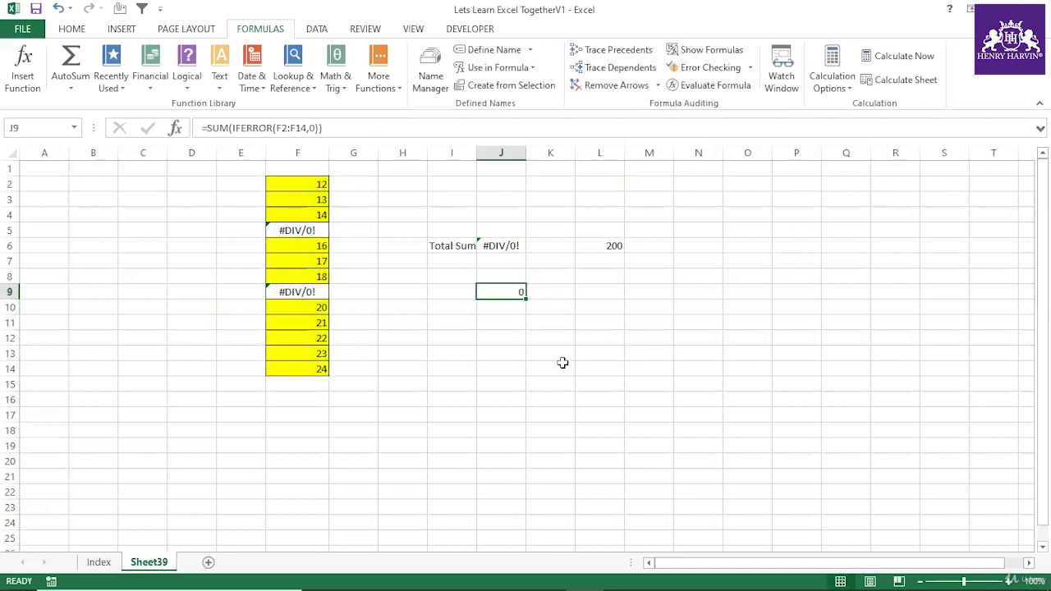
{"action": "key", "text": "F2"}
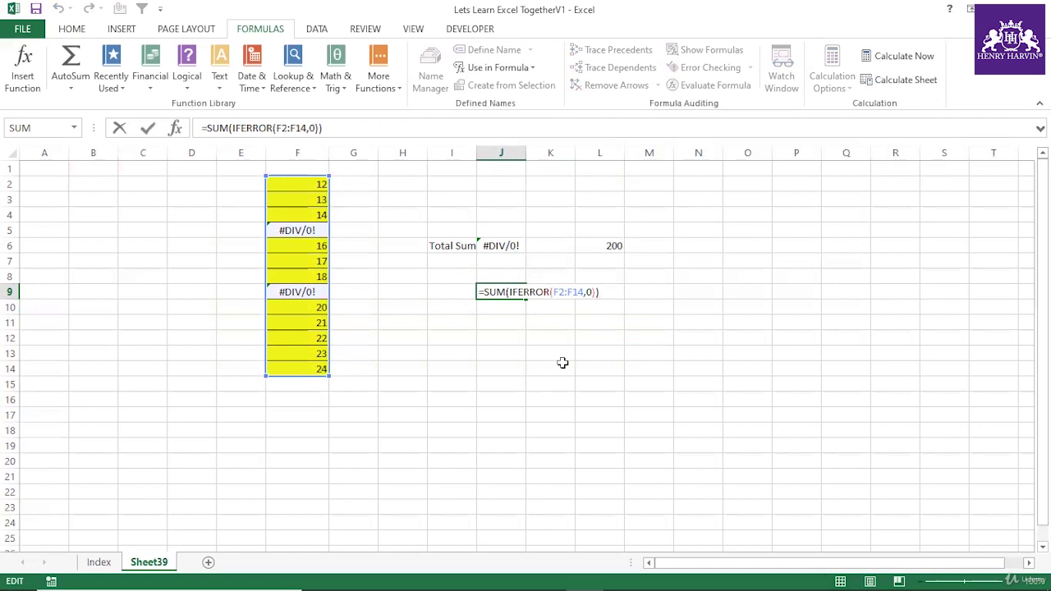
{"action": "key", "text": "ctrl+shift+Return"}
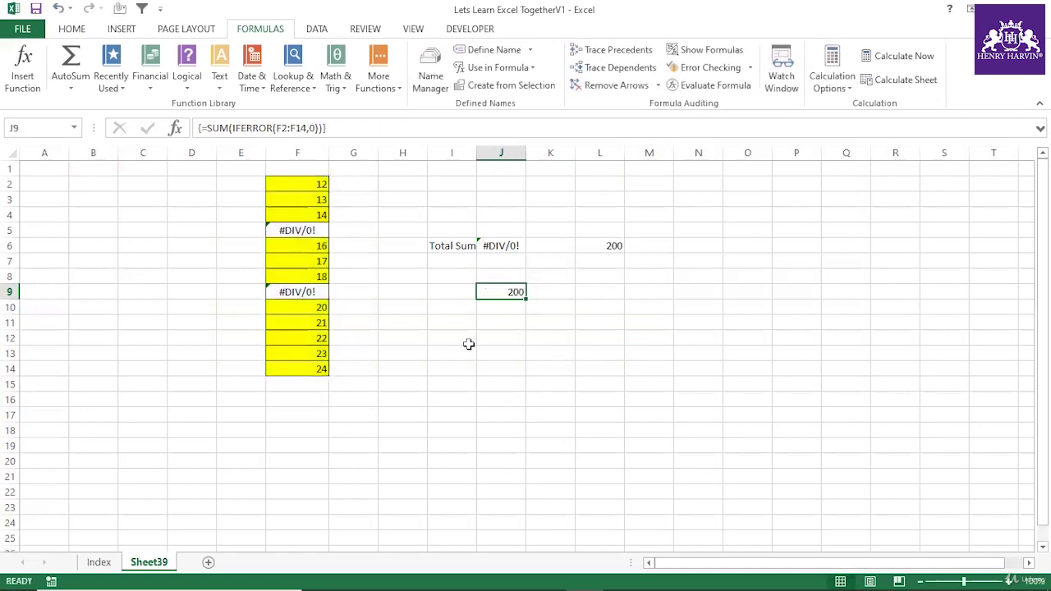
{"action": "left_click", "coordinate": [612, 246]}
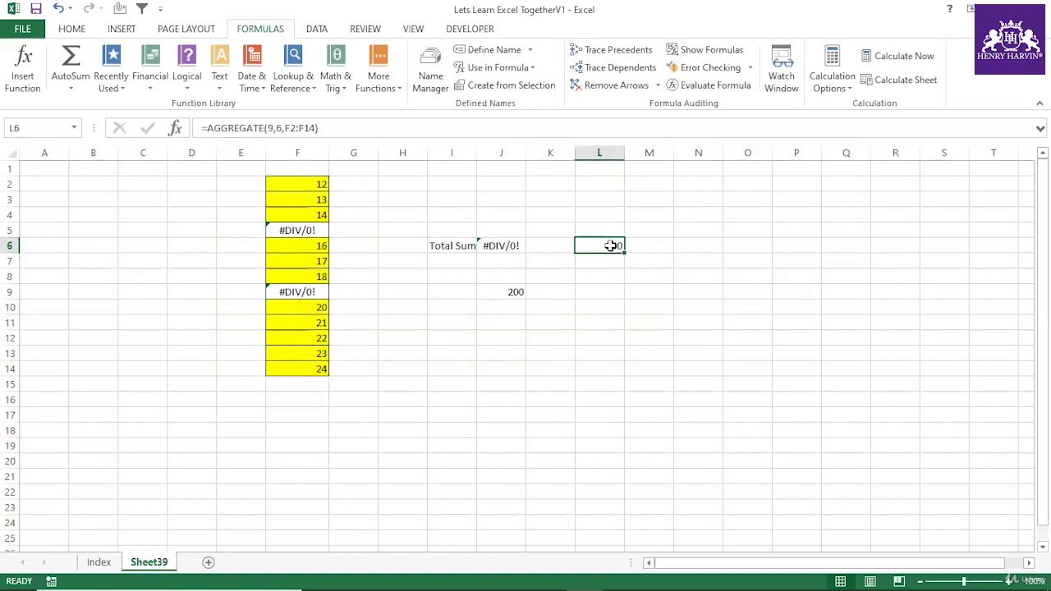
{"action": "left_click", "coordinate": [601, 277]}
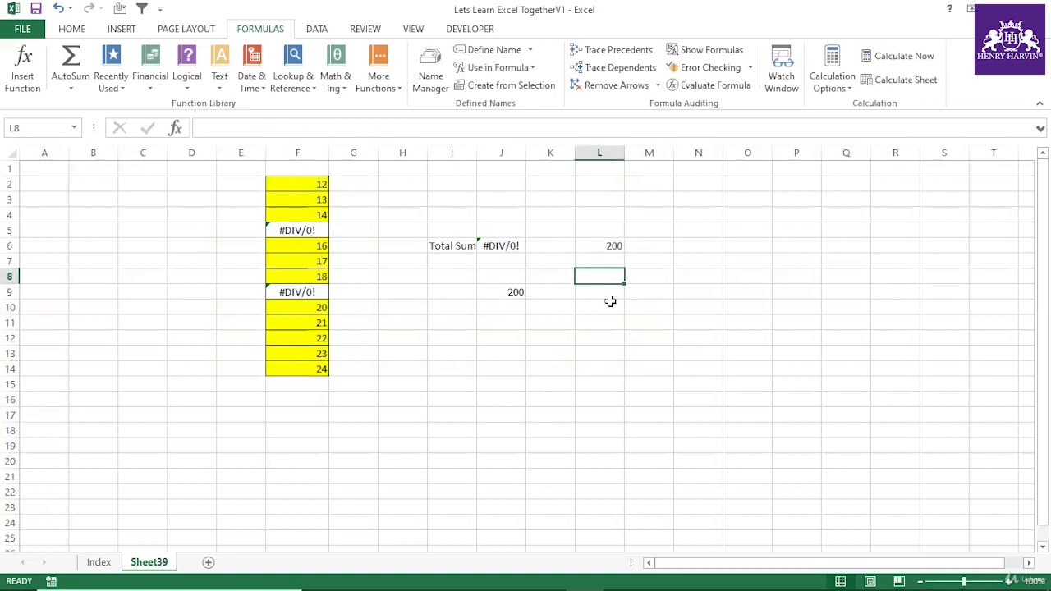
{"action": "type", "text": "=agg"}
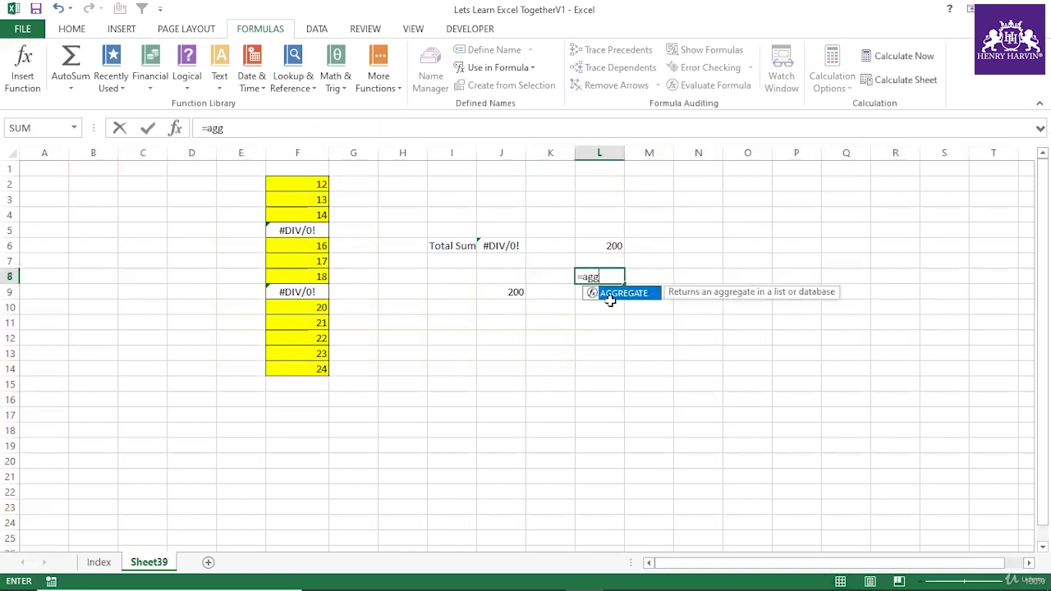
{"action": "double_click", "coordinate": [611, 300]}
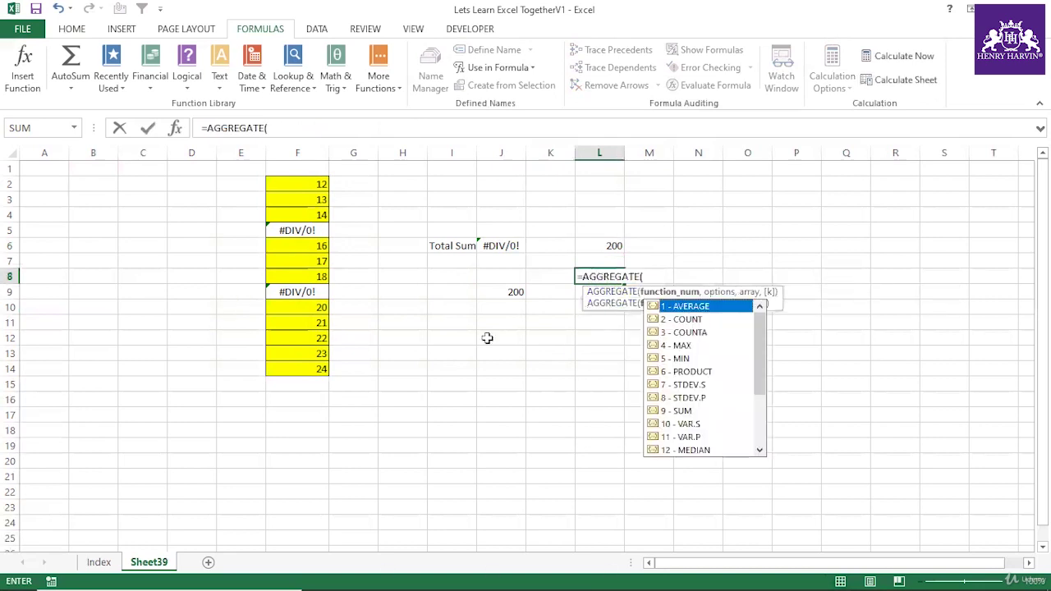
{"action": "left_click", "coordinate": [513, 291]}
{"action": "key", "text": "Escape"}
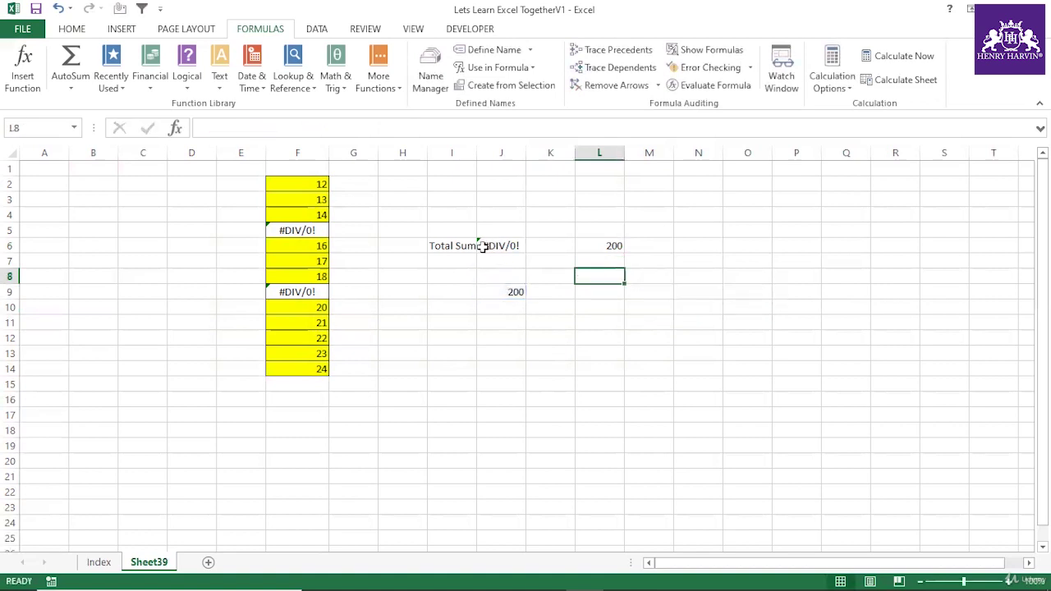
Compare the total formula in J6 with the SUM array formula in J9 and the AGGREGATE formula in L6.
{"action": "left_click", "coordinate": [491, 245]}
{"action": "left_click", "coordinate": [509, 292]}
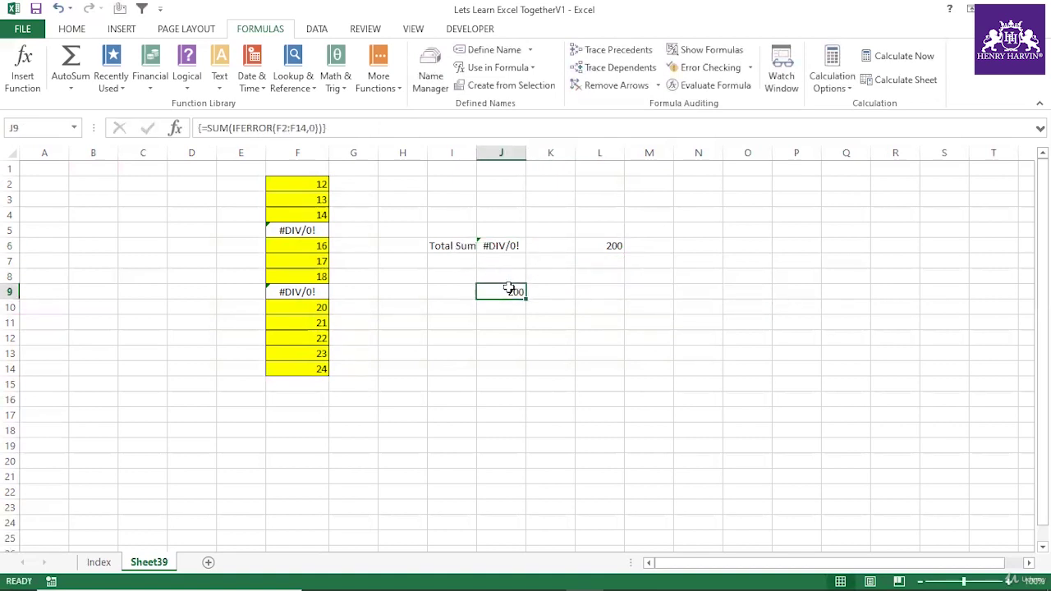
{"action": "left_click", "coordinate": [604, 246]}
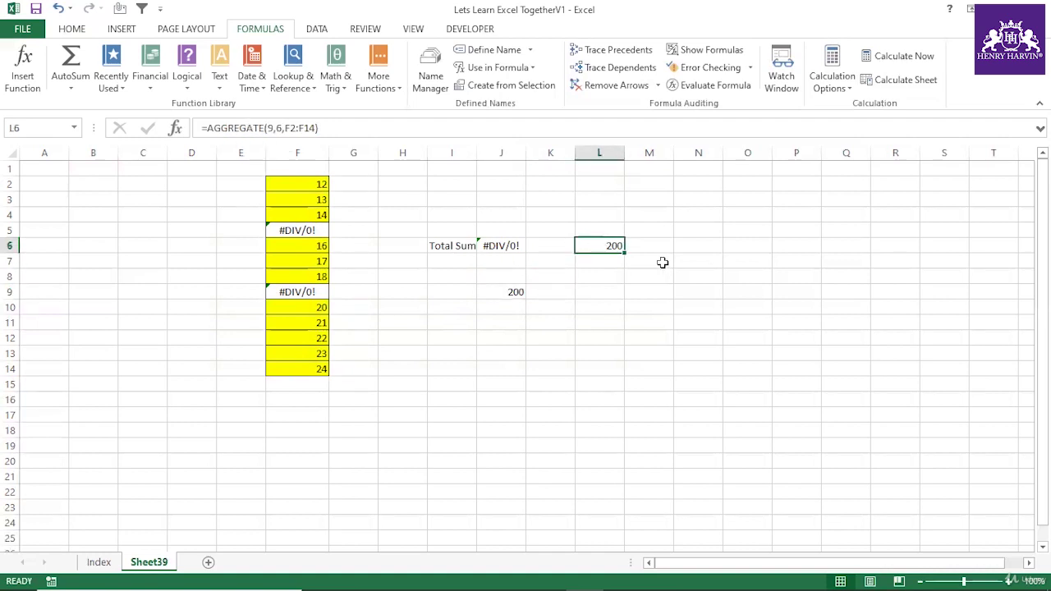
{"action": "left_click", "coordinate": [513, 292]}
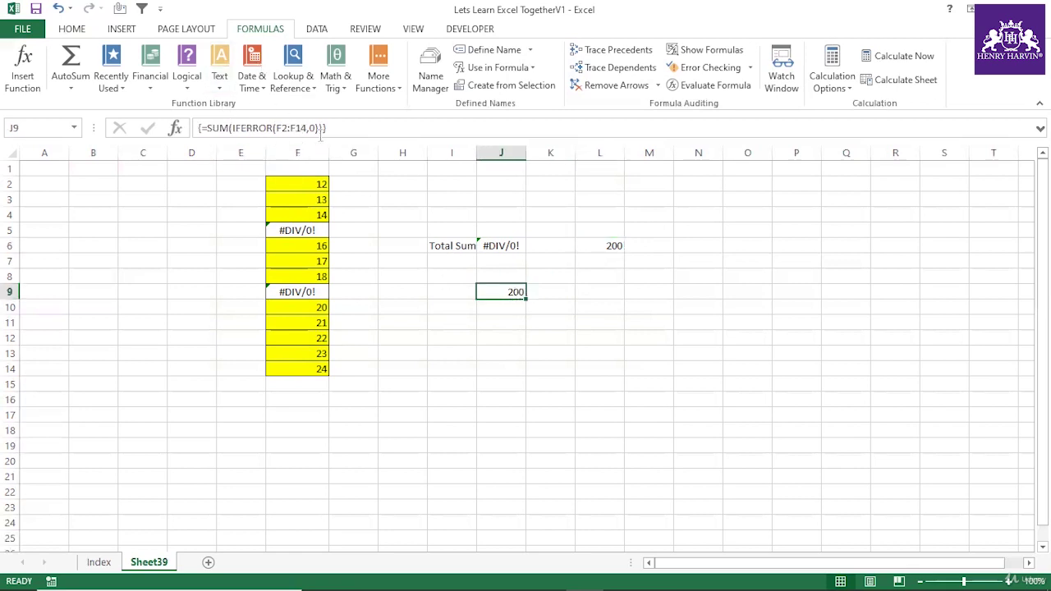
{"action": "left_click", "coordinate": [602, 245]}
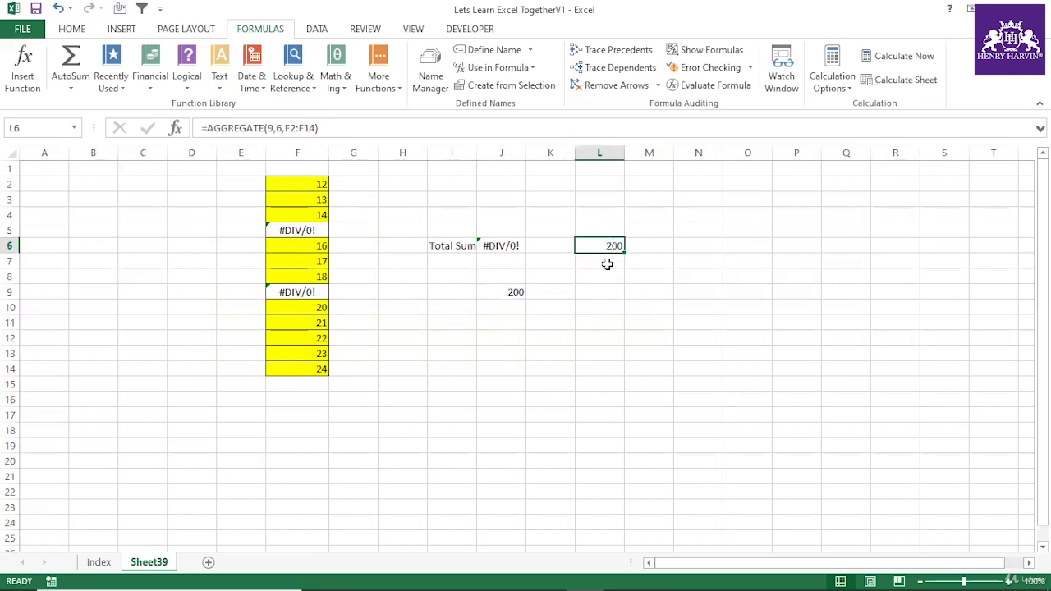
Enter =AGGREGATE(4,6,F2:F14,) in L7, choosing the MAX function and the option to ignore error values.
{"action": "left_click", "coordinate": [607, 264]}
{"action": "type", "text": "=aggre"}
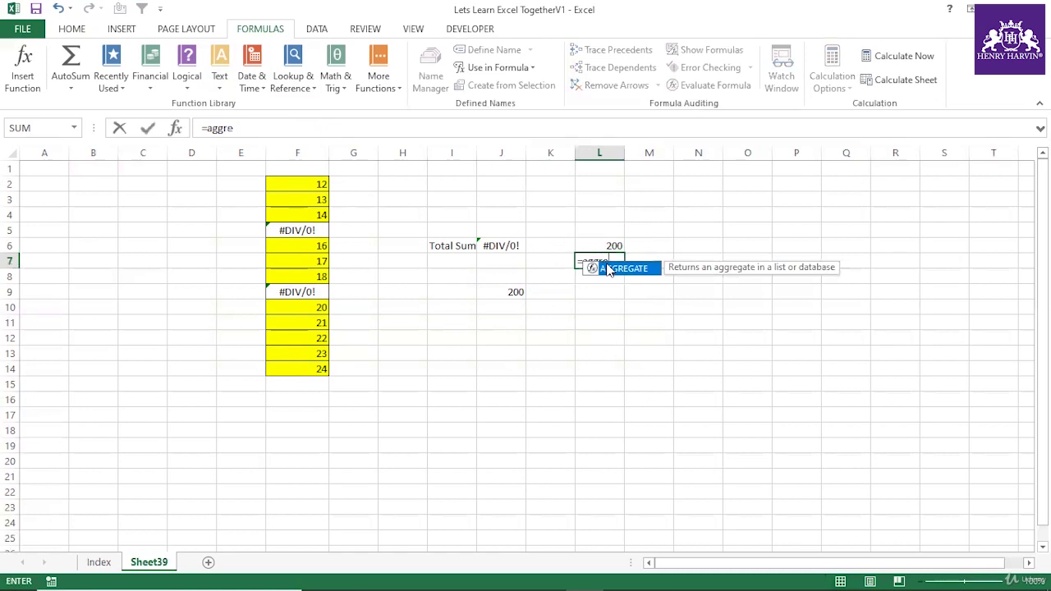
{"action": "double_click", "coordinate": [608, 270]}
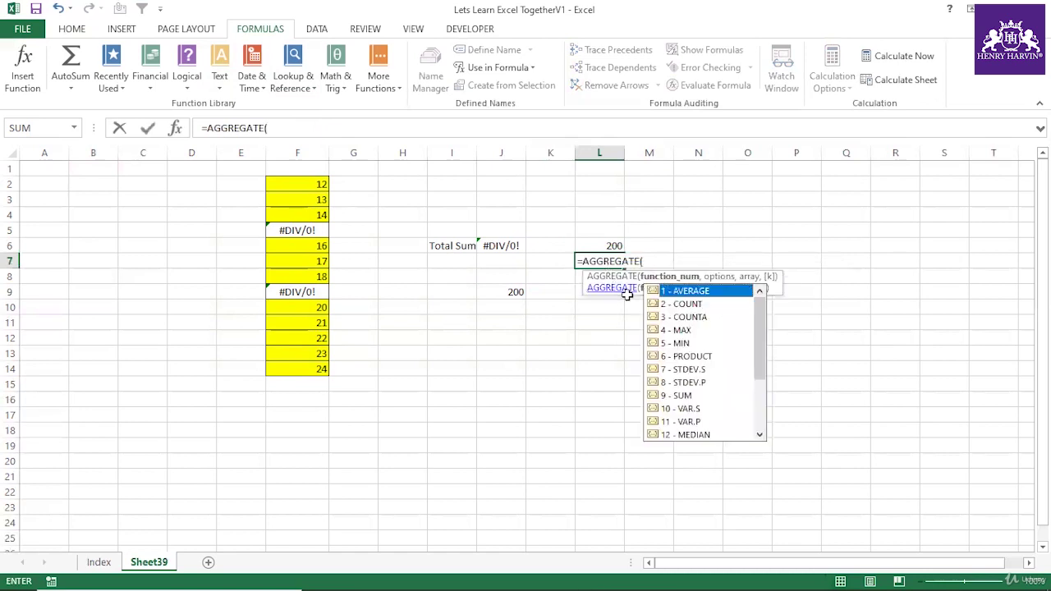
{"action": "double_click", "coordinate": [686, 330]}
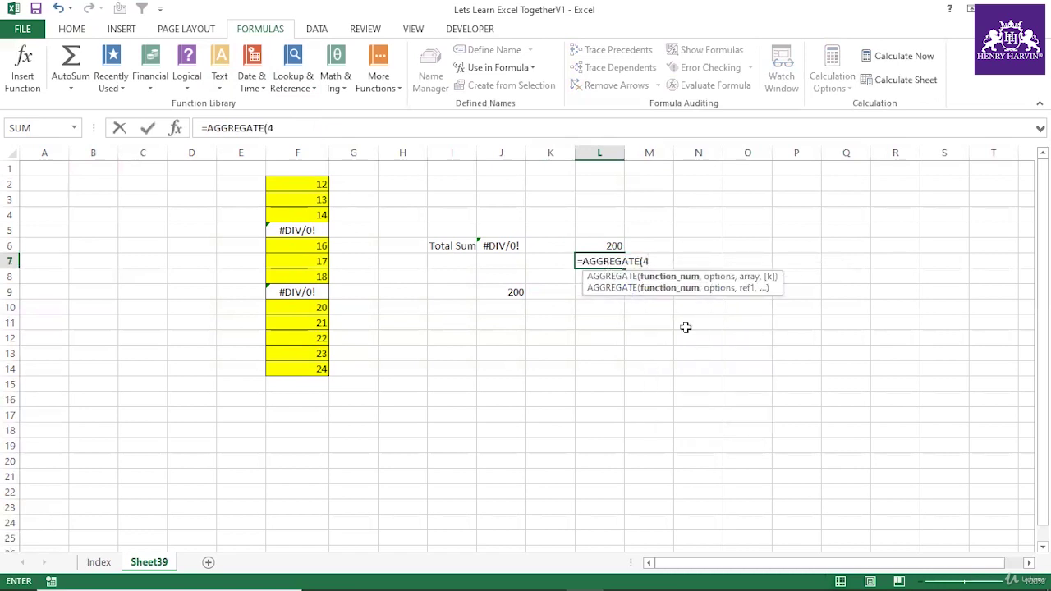
{"action": "type", "text": ","}
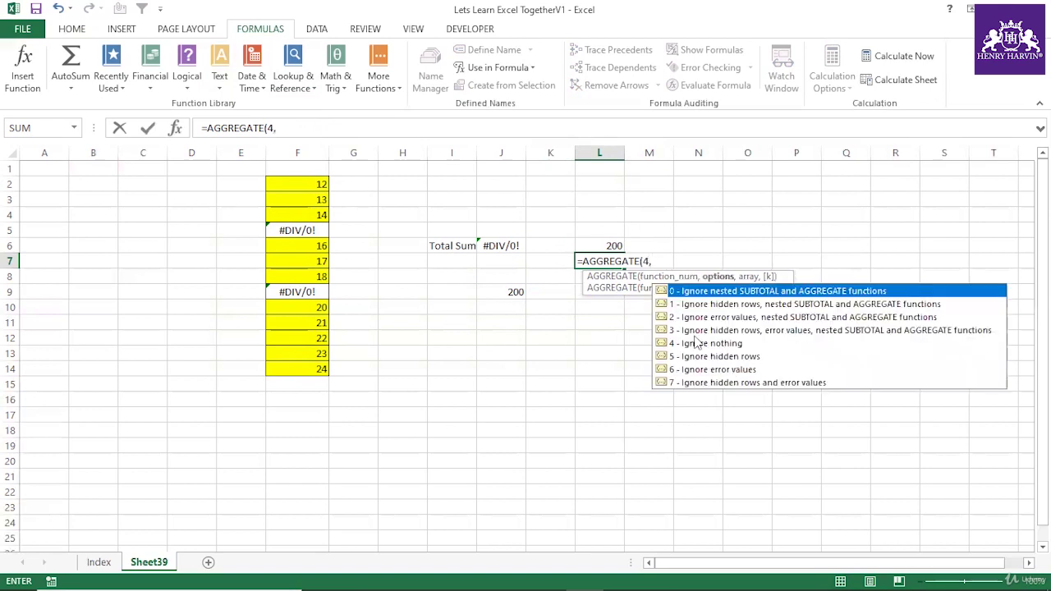
{"action": "left_click", "coordinate": [700, 370]}
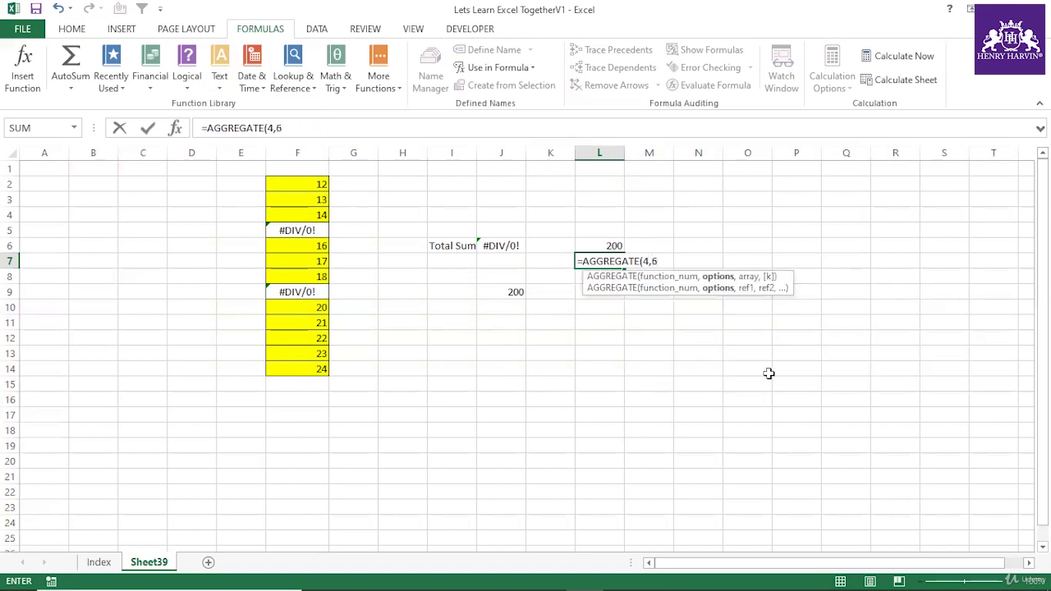
{"action": "type", "text": ","}
{"action": "left_click_drag", "start_coordinate": [316, 186], "coordinate": [307, 370]}
{"action": "type", "text": ","}
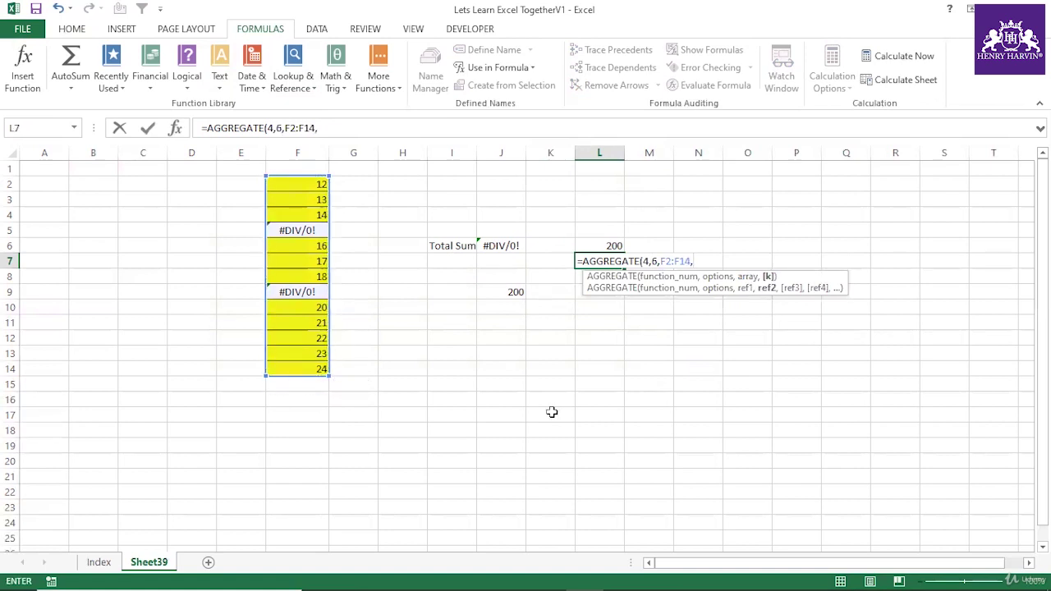
{"action": "key", "text": "Return"}
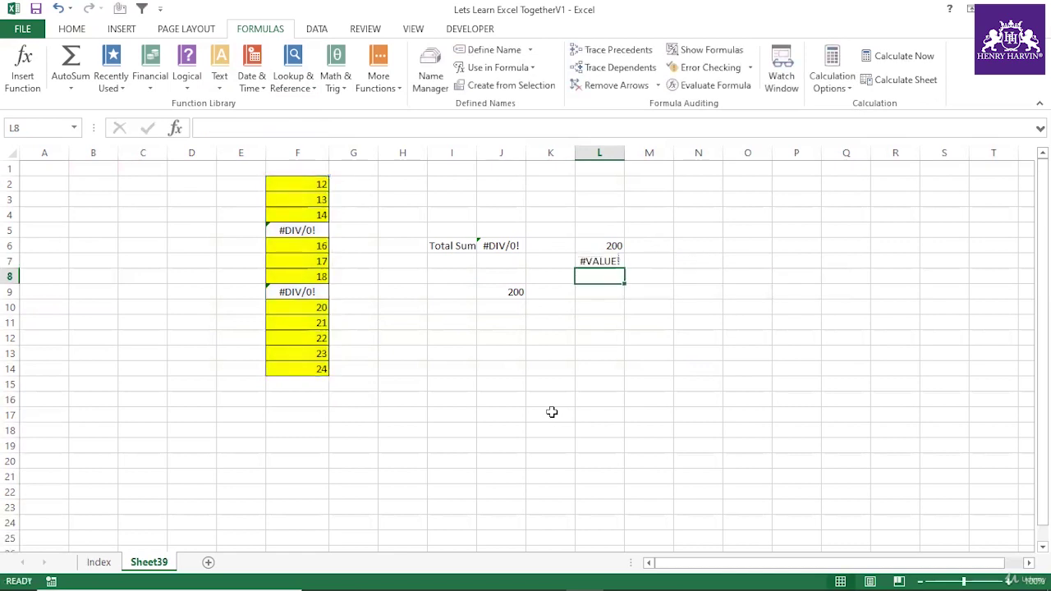
Correct the formula in L7 to =AGGREGATE(4,6,F2:F14) and compare its result with the last value in column F.
{"action": "left_click", "coordinate": [587, 261]}
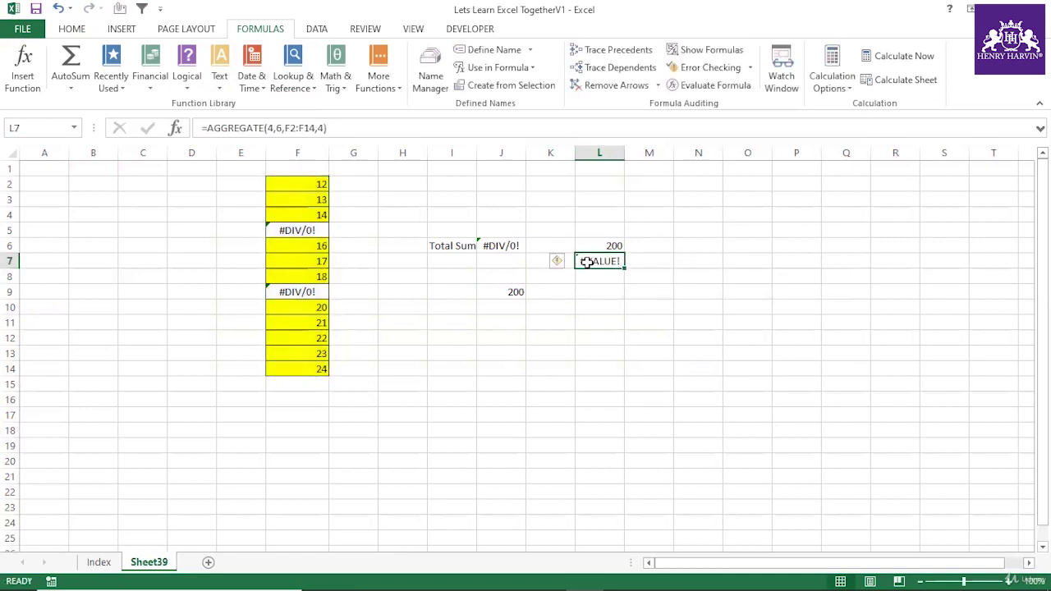
{"action": "left_click", "coordinate": [323, 128]}
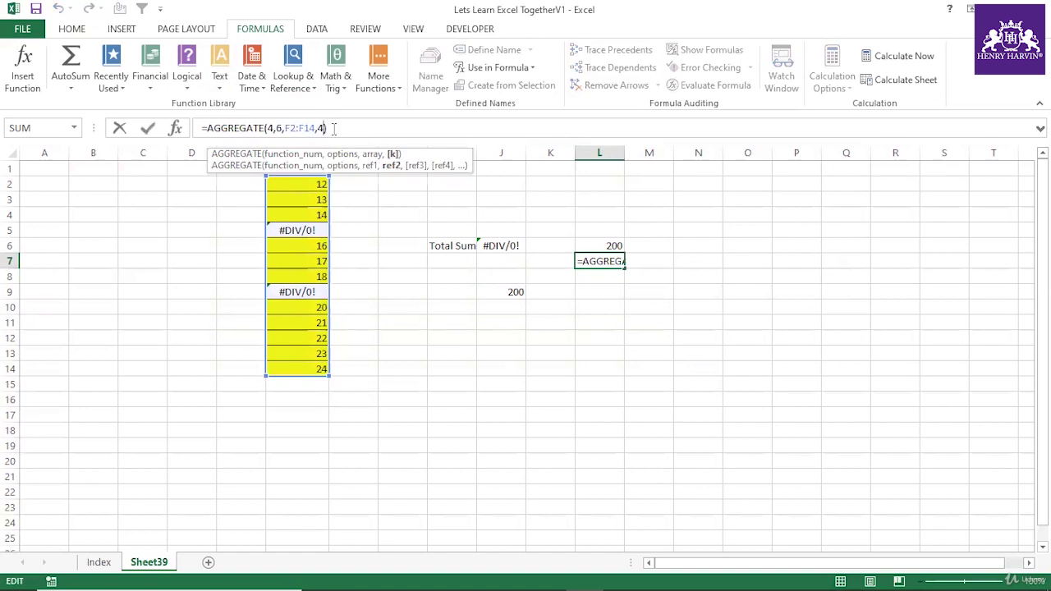
{"action": "key", "text": "Return"}
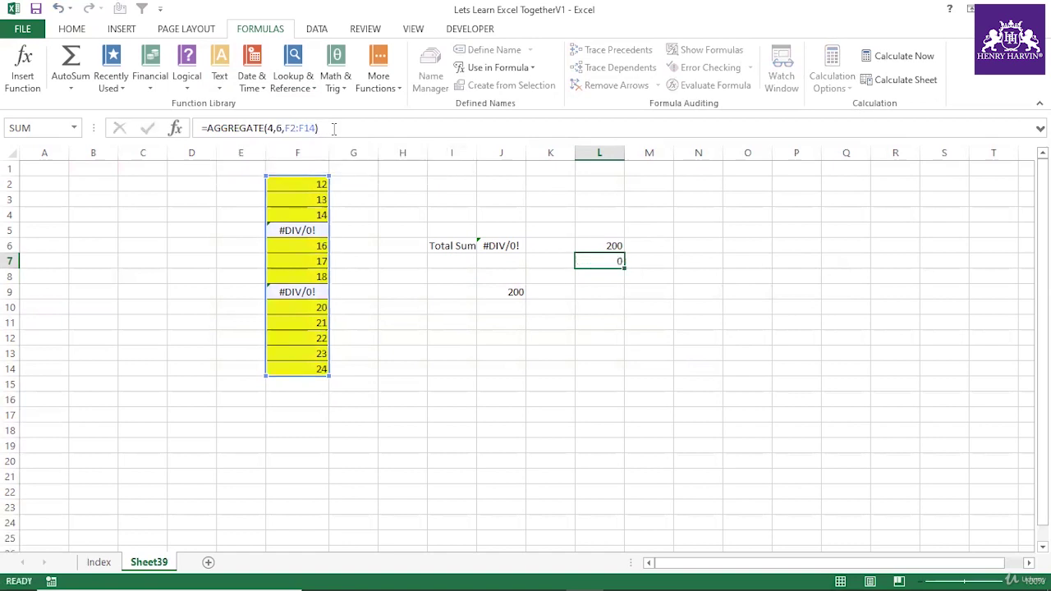
{"action": "left_click", "coordinate": [601, 261]}
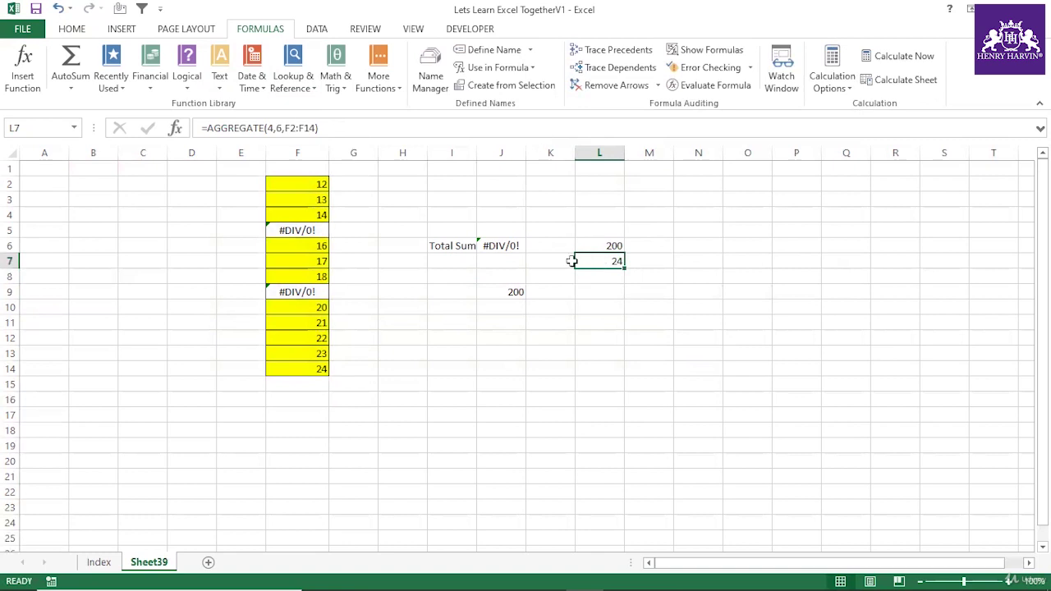
{"action": "left_click", "coordinate": [629, 303]}
{"action": "left_click", "coordinate": [614, 259]}
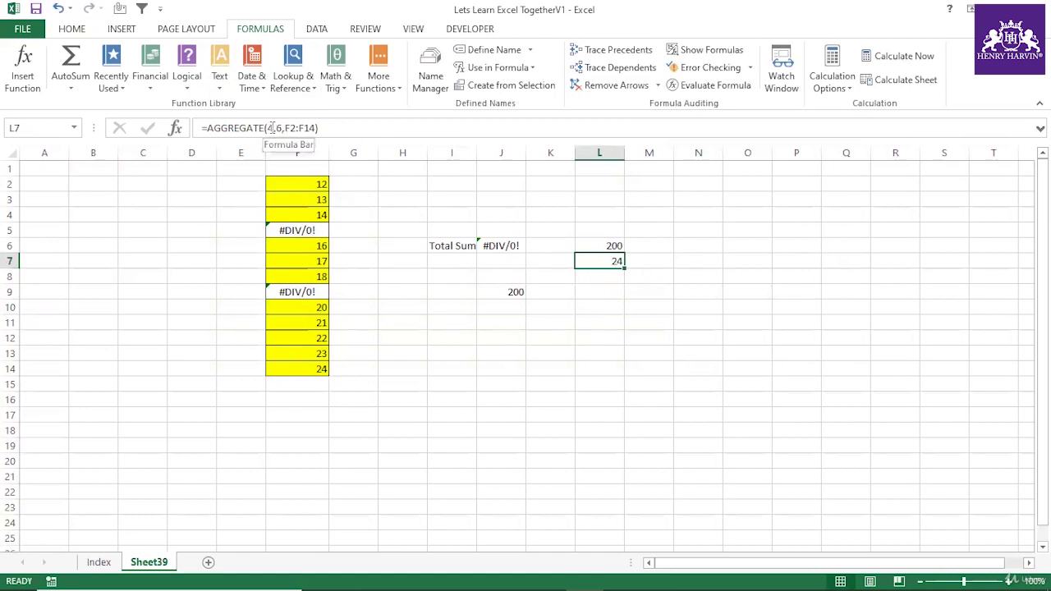
{"action": "left_click", "coordinate": [318, 366]}
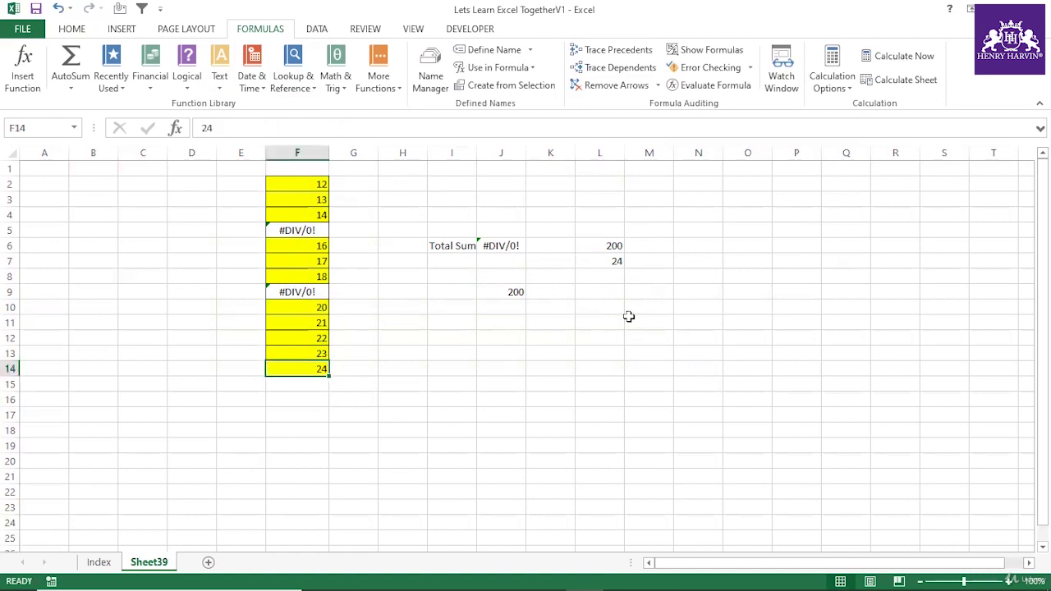
{"action": "left_click", "coordinate": [599, 277]}
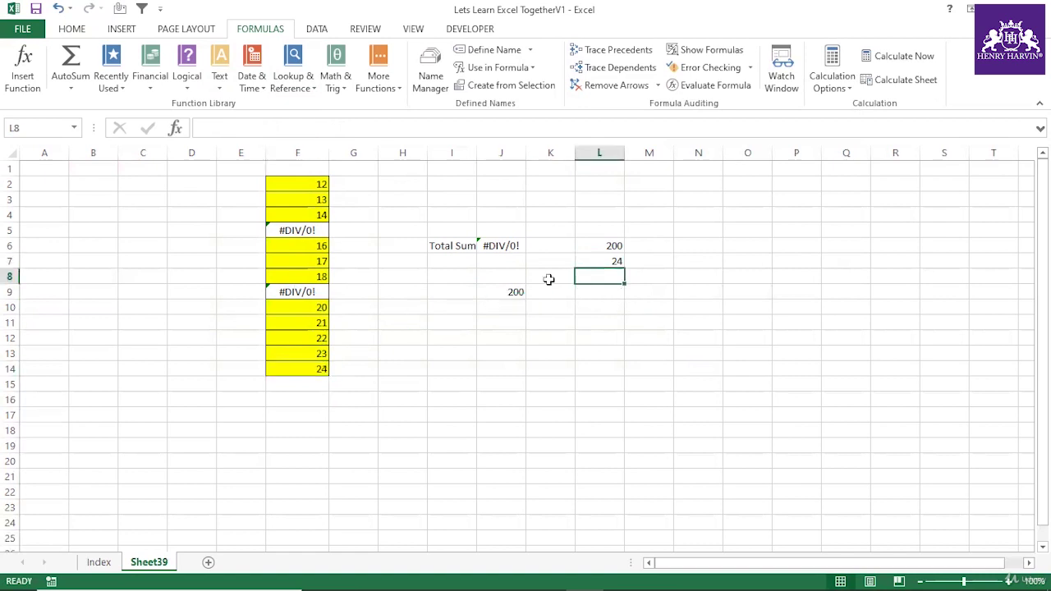
Enter the label "4th largest value" in L11.
{"action": "left_click", "coordinate": [607, 323]}
{"action": "type", "text": "4t"}
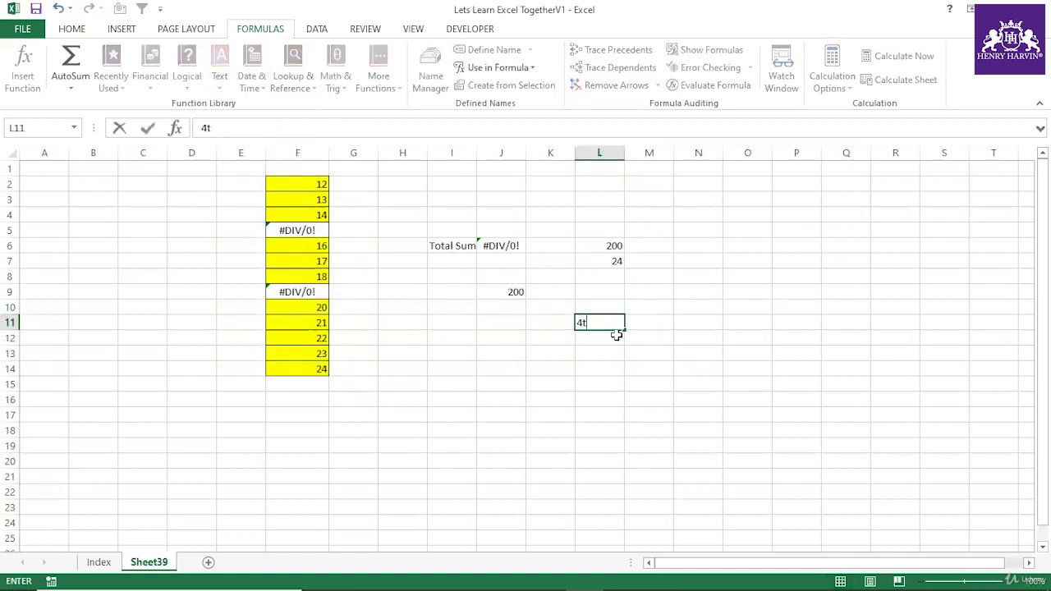
{"action": "type", "text": "h largest value"}
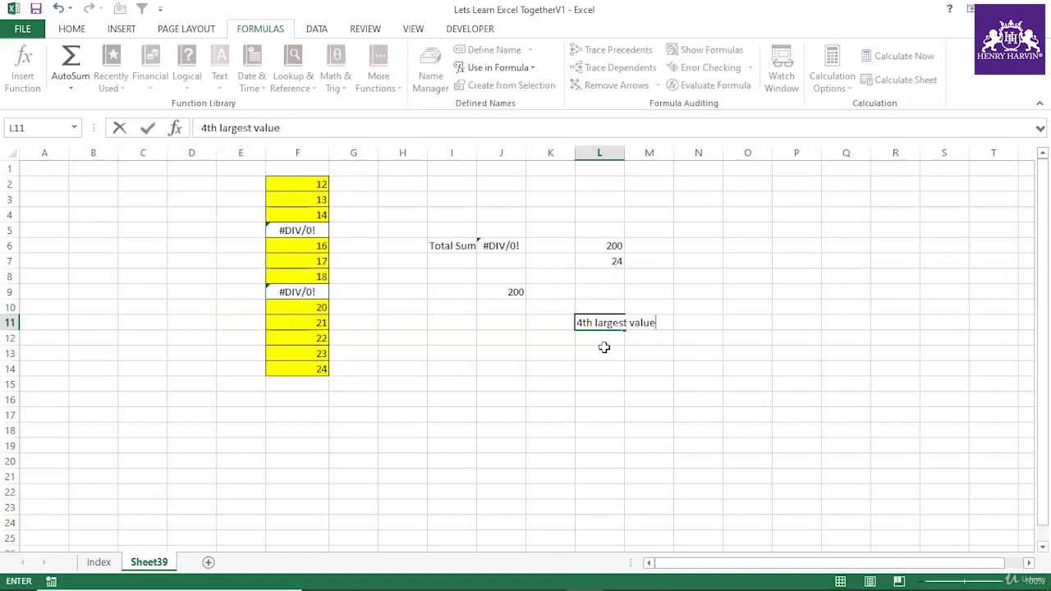
Enter =AGGREGATE(14,6,F2:F14,4) in L13, choosing the LARGE function and the option to ignore error values.
{"action": "left_click", "coordinate": [601, 354]}
{"action": "type", "text": "=agg"}
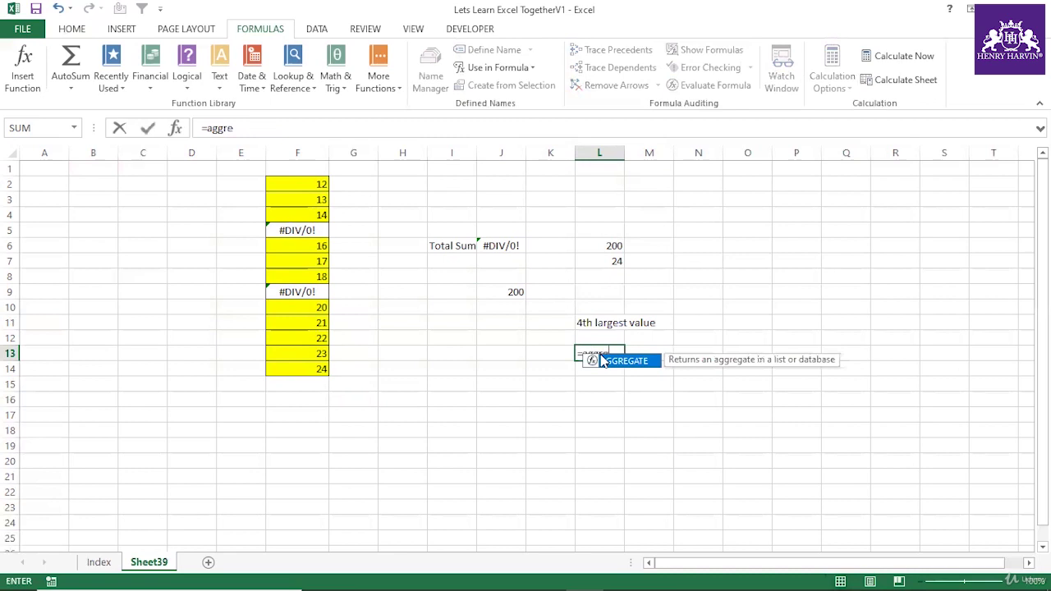
{"action": "type", "text": "re"}
{"action": "double_click", "coordinate": [600, 362]}
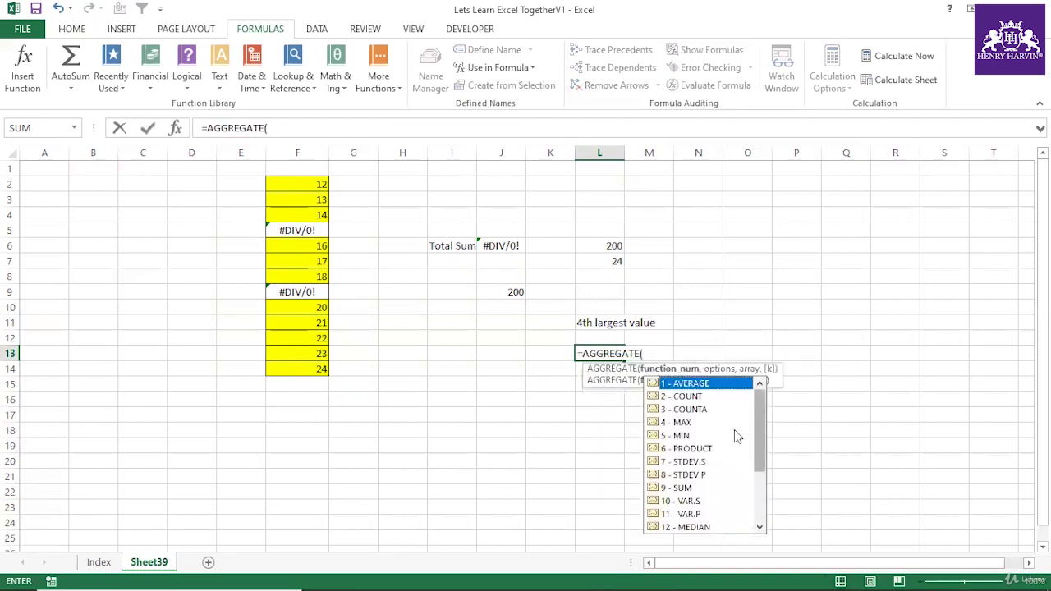
{"action": "scroll", "coordinate": [756, 465], "scroll_direction": "down", "scroll_amount": 2}
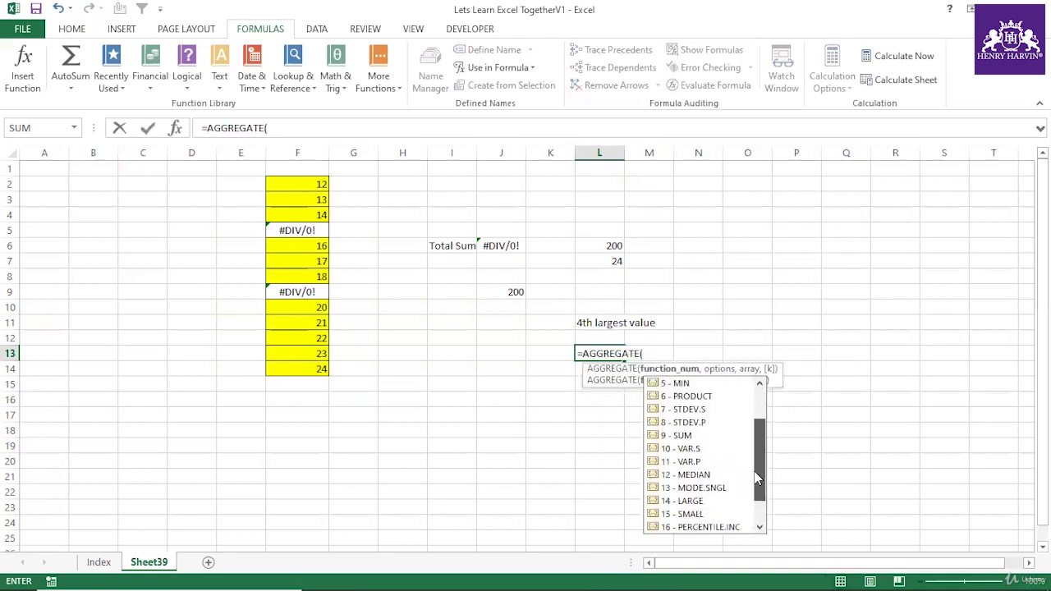
{"action": "double_click", "coordinate": [690, 501]}
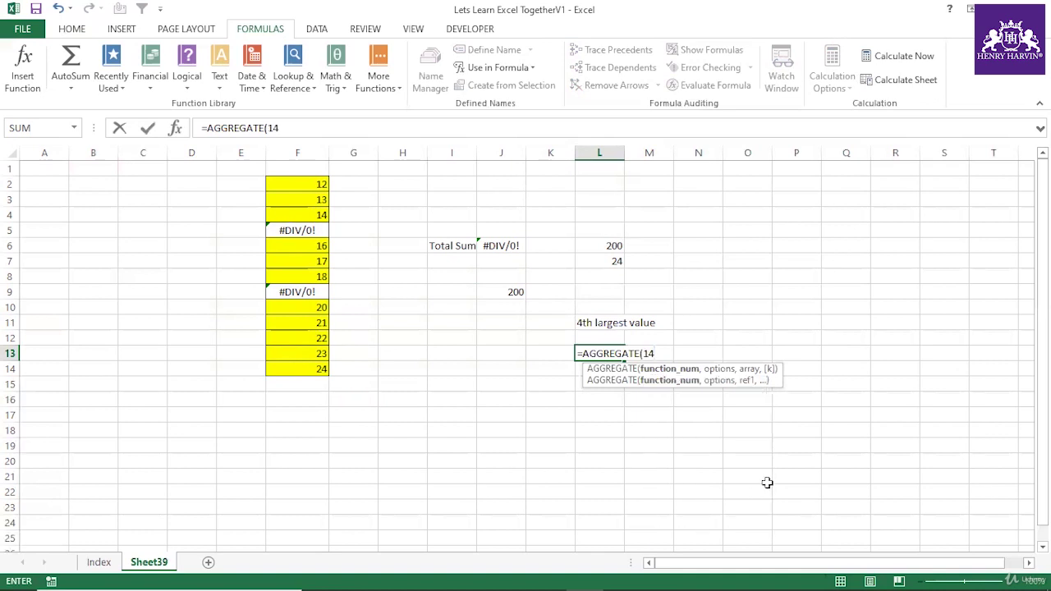
{"action": "type", "text": ","}
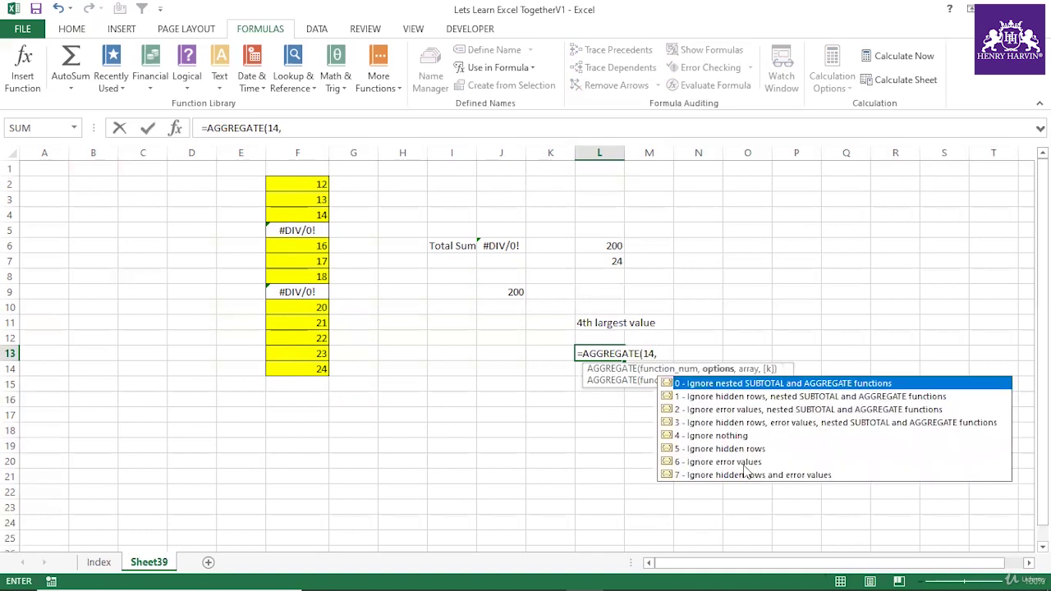
{"action": "double_click", "coordinate": [722, 461]}
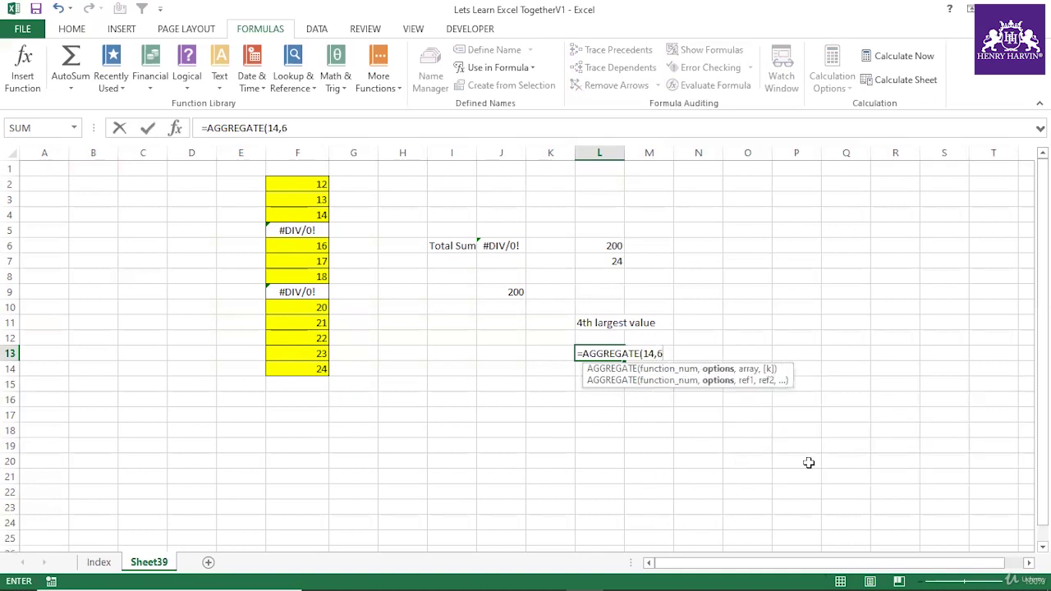
{"action": "type", "text": ","}
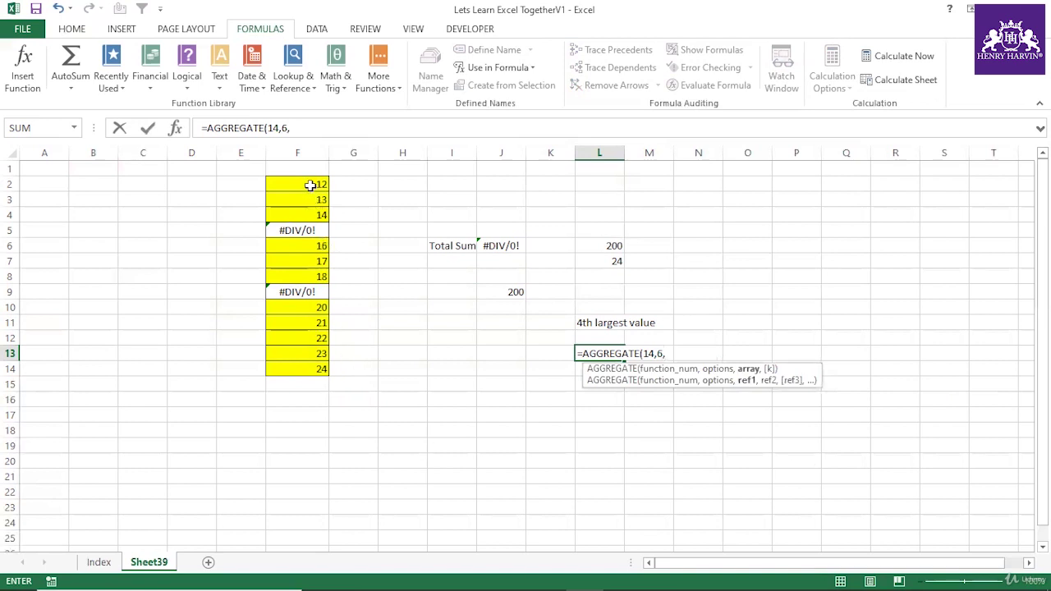
{"action": "left_click_drag", "start_coordinate": [309, 186], "coordinate": [321, 371]}
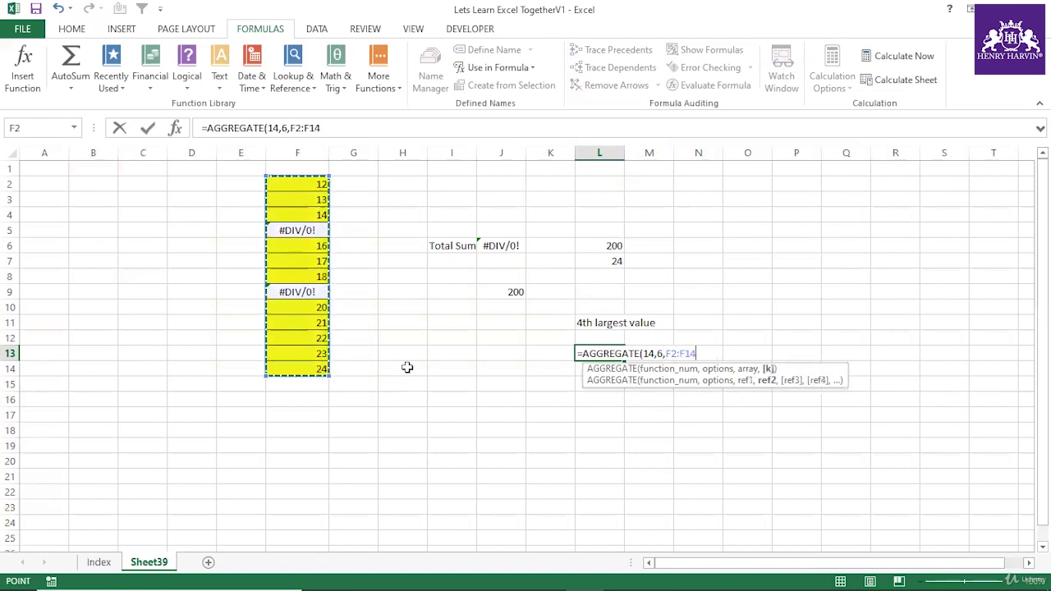
{"action": "type", "text": ",4"}
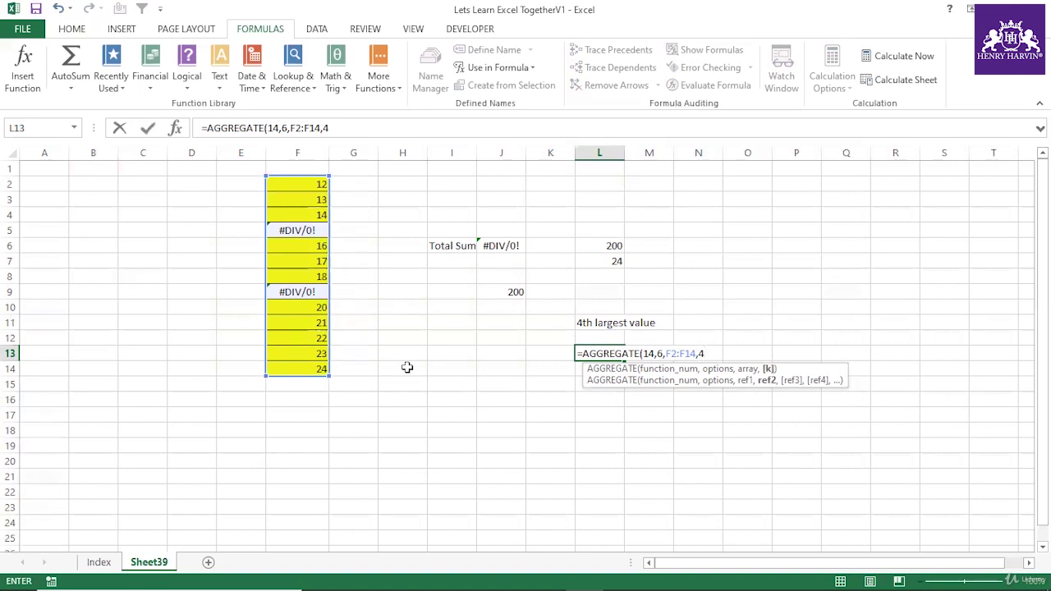
{"action": "key", "text": "Return"}
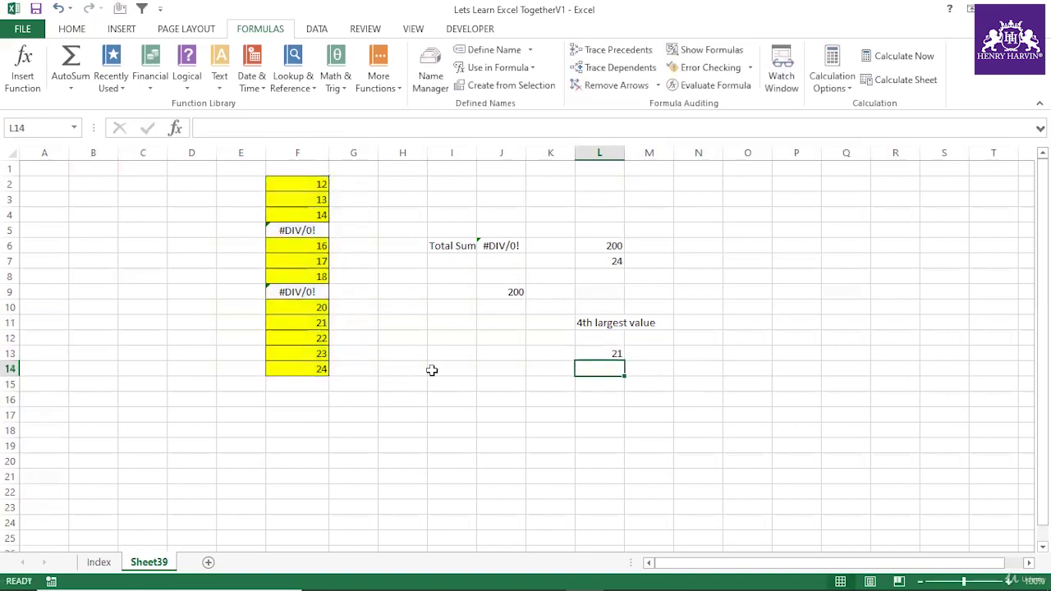
Check the L13 formula against column F and label the matching value with "4th largest value" in G11.
{"action": "left_click", "coordinate": [609, 354]}
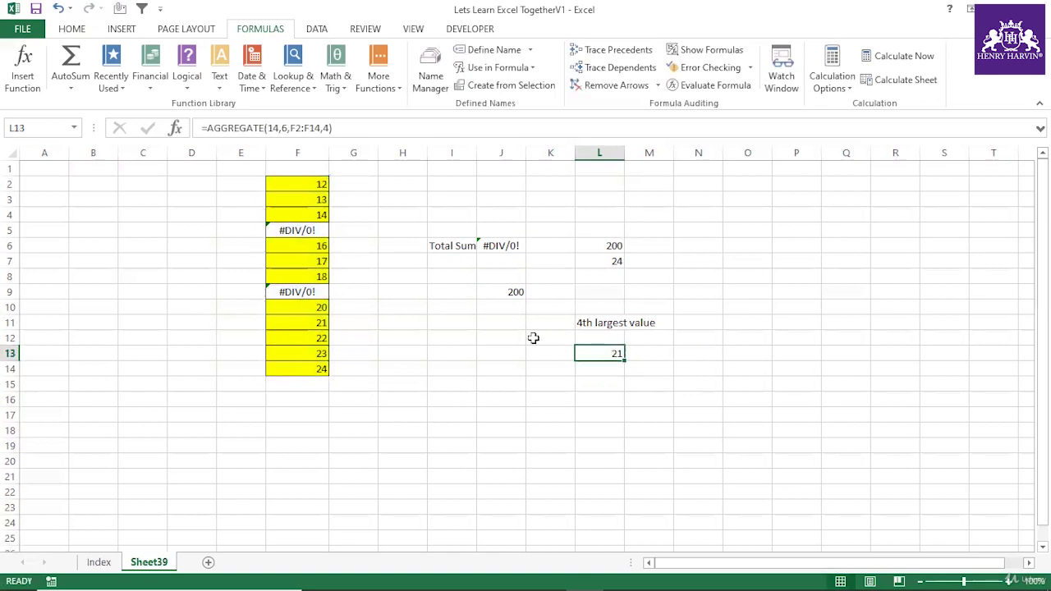
{"action": "left_click", "coordinate": [325, 323]}
{"action": "left_click", "coordinate": [351, 329]}
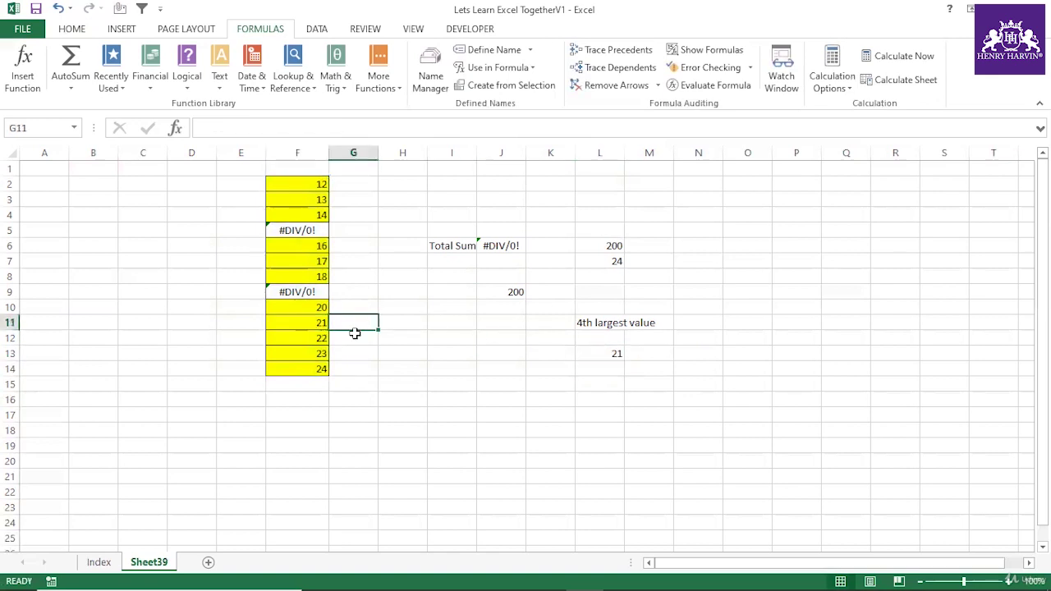
{"action": "type", "text": "4th la"}
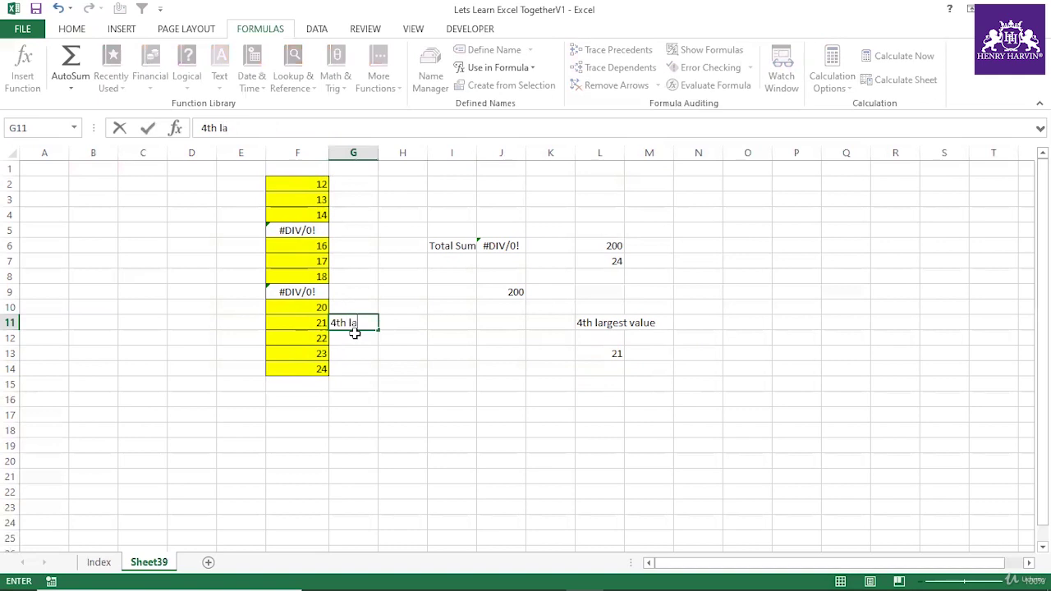
{"action": "type", "text": "rgest value"}
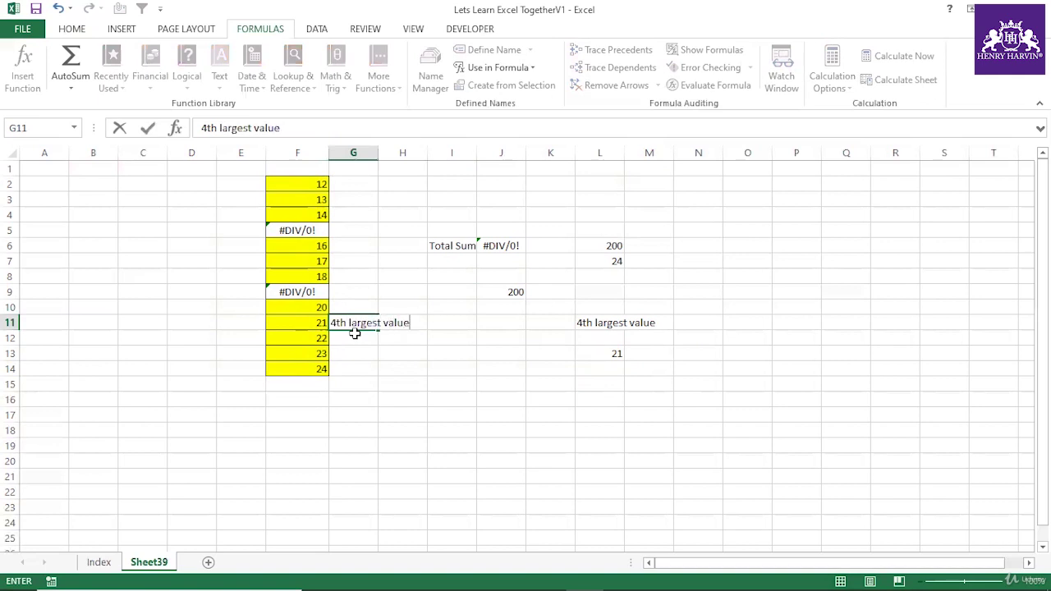
{"action": "left_click", "coordinate": [402, 367]}
{"action": "left_click", "coordinate": [354, 327]}
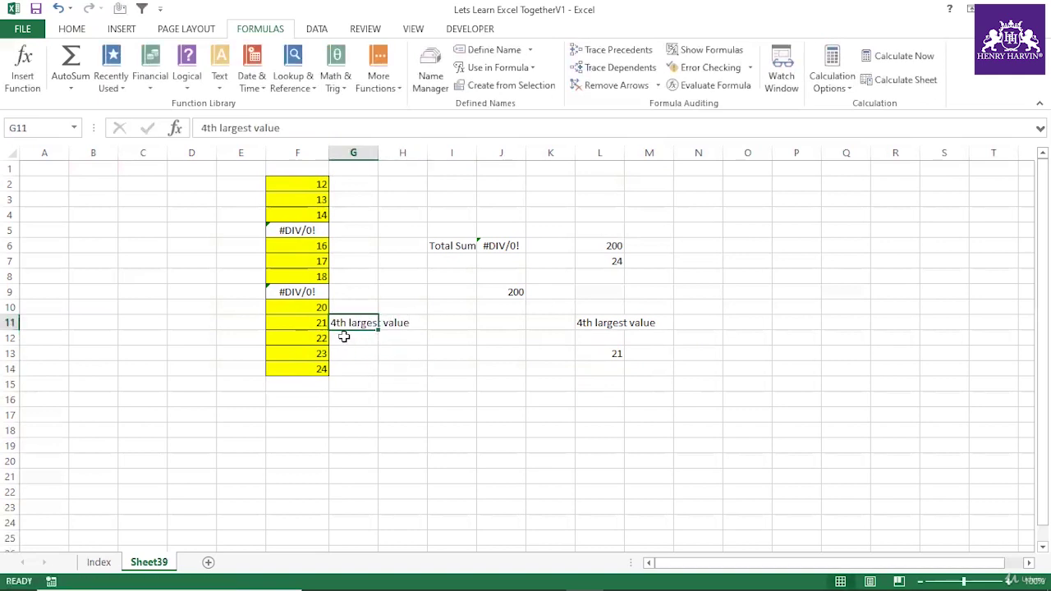
{"action": "left_click", "coordinate": [343, 338]}
{"action": "left_click", "coordinate": [343, 355]}
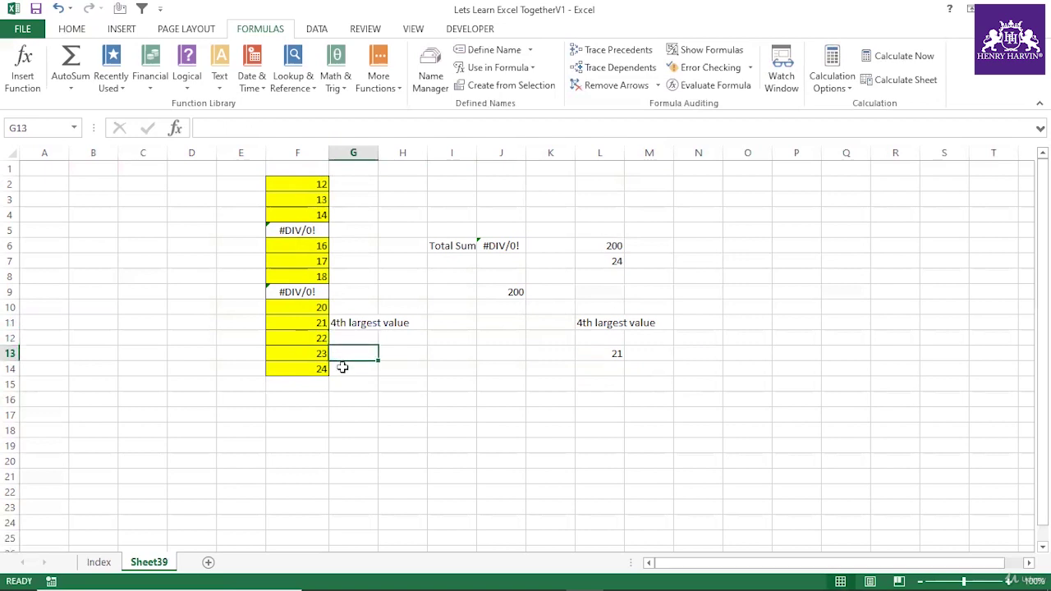
{"action": "left_click", "coordinate": [343, 367]}
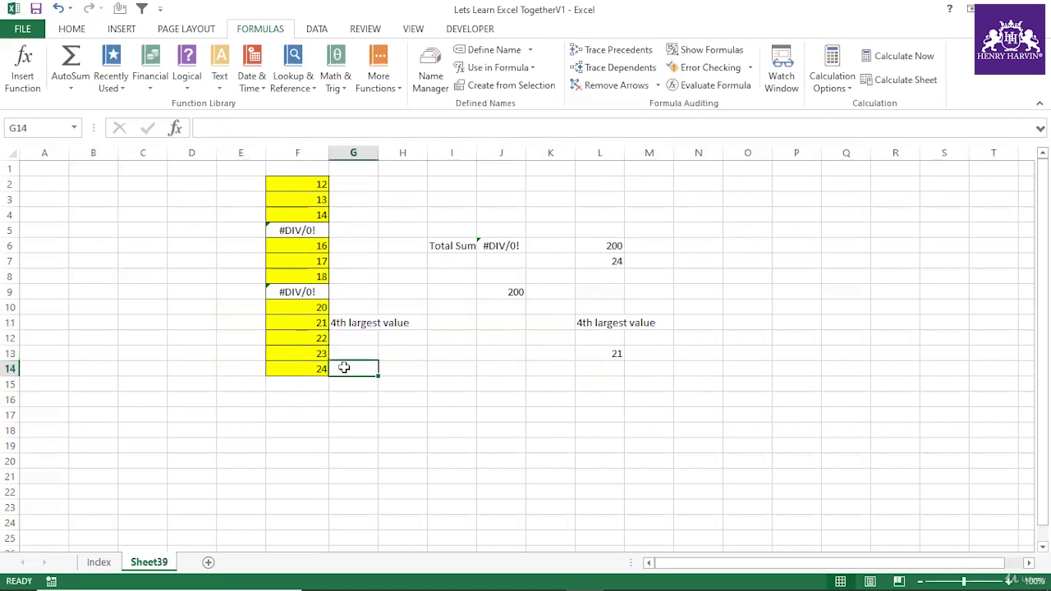
Change the k argument of the L13 AGGREGATE formula to 2 and compare the result with column F.
{"action": "left_click", "coordinate": [613, 353]}
{"action": "left_click", "coordinate": [332, 129]}
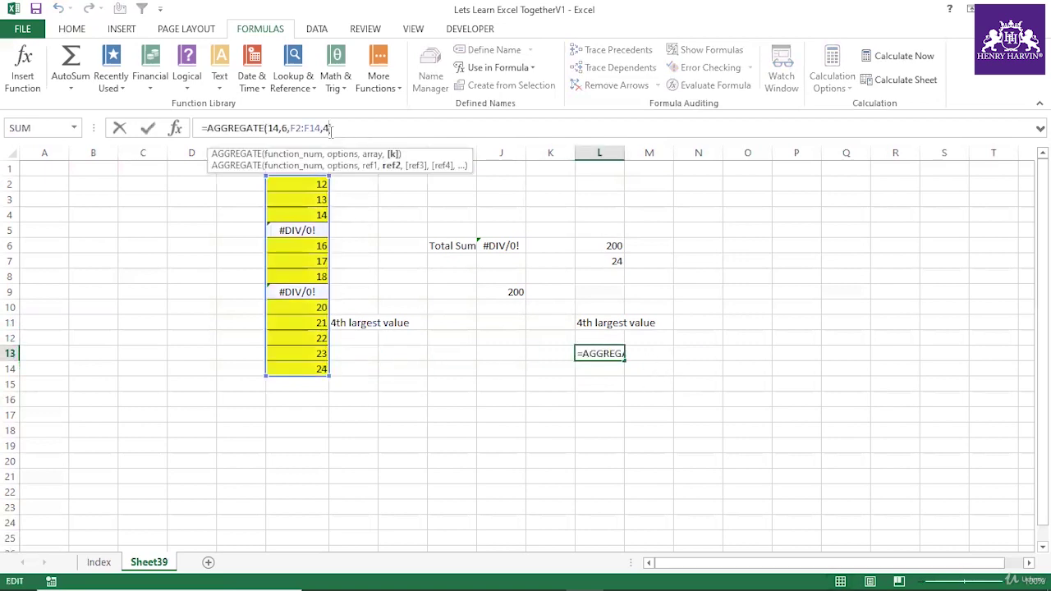
{"action": "key", "text": "BackSpace"}
{"action": "type", "text": "2"}
{"action": "key", "text": "Return"}
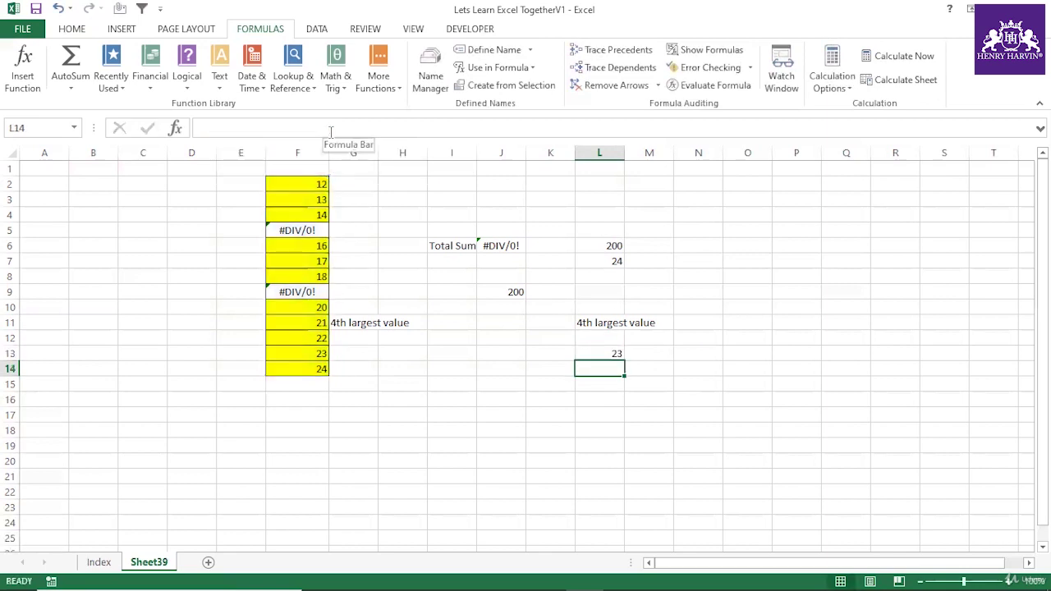
{"action": "left_click", "coordinate": [308, 354]}
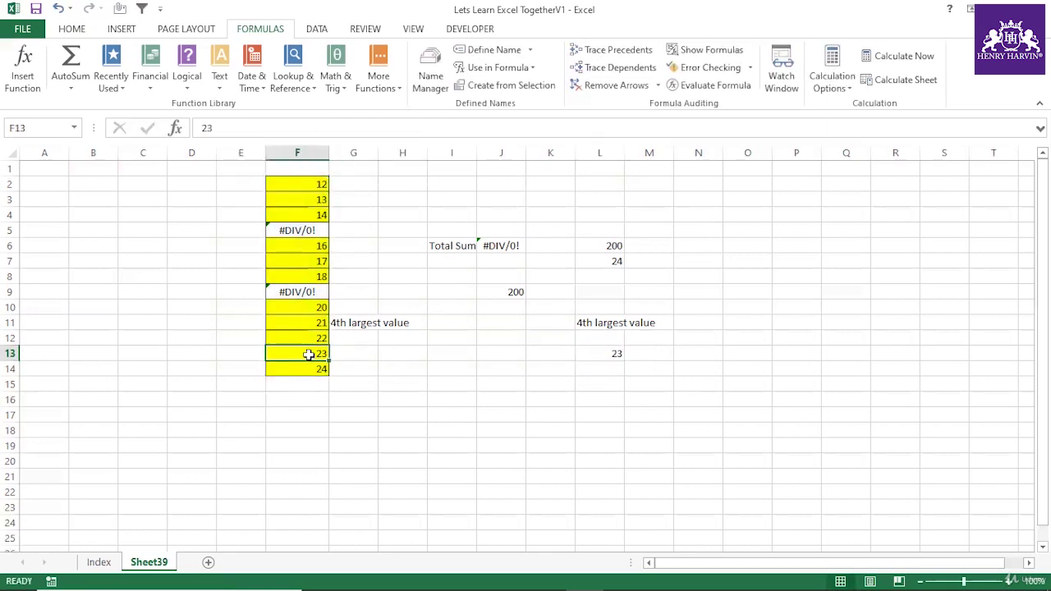
{"action": "left_click", "coordinate": [602, 321]}
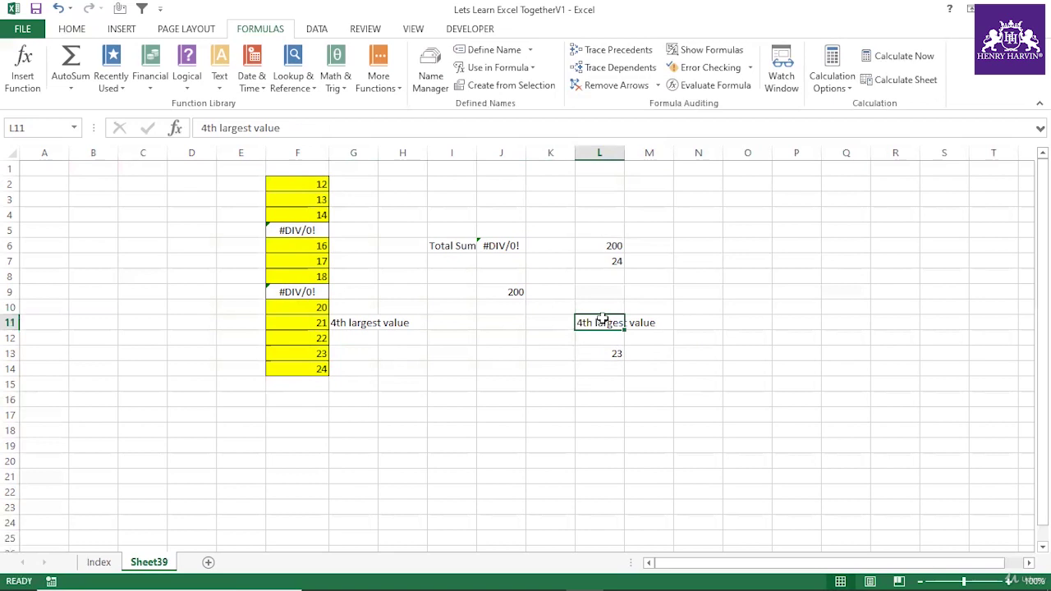
Clear the function number in the L13 AGGREGATE formula to examine the available functions, and restore it to 14.
{"action": "left_click", "coordinate": [604, 353]}
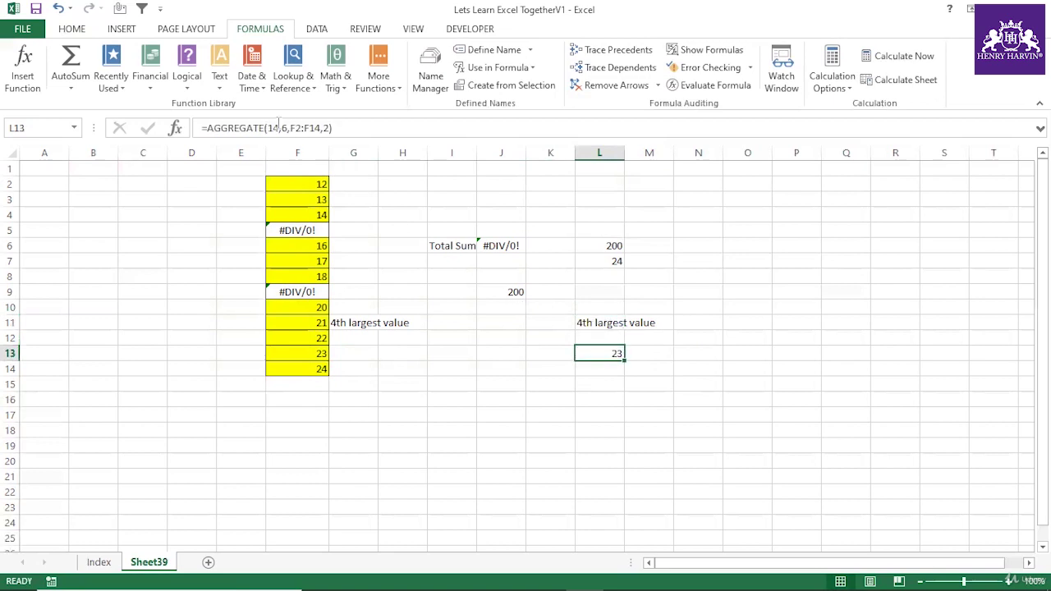
{"action": "left_click", "coordinate": [279, 127]}
{"action": "key", "text": "BackSpace"}
{"action": "key", "text": "BackSpace"}
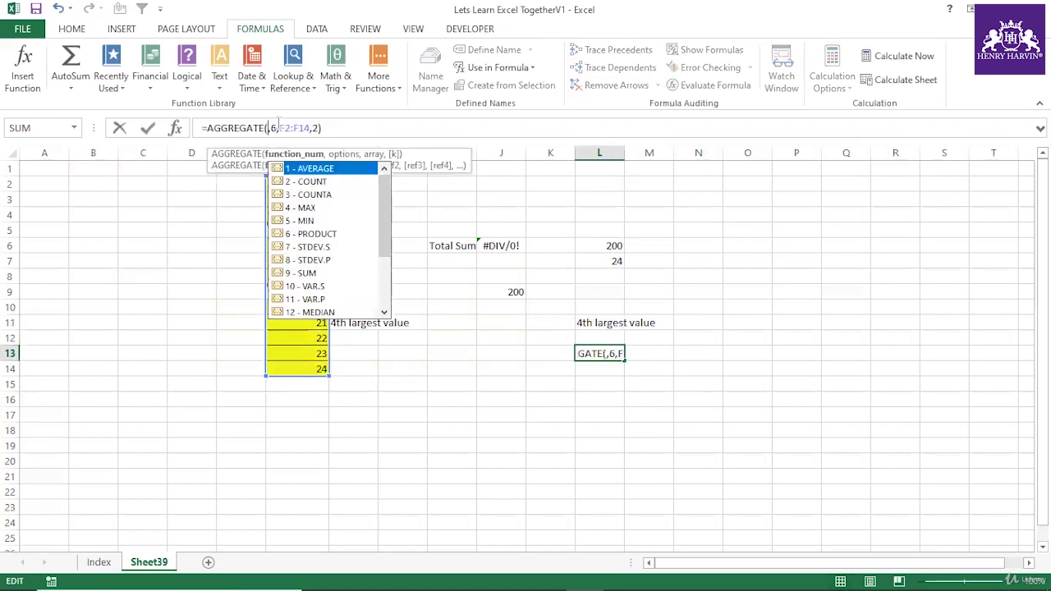
{"action": "scroll", "coordinate": [385, 199], "scroll_direction": "down", "scroll_amount": 3}
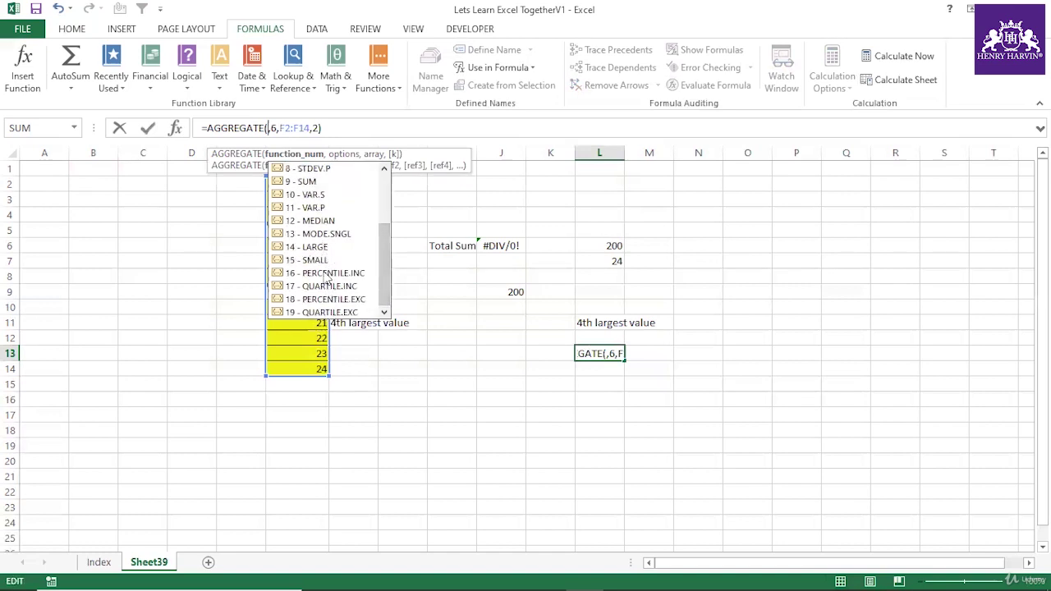
{"action": "left_click_drag", "start_coordinate": [389, 248], "coordinate": [385, 206]}
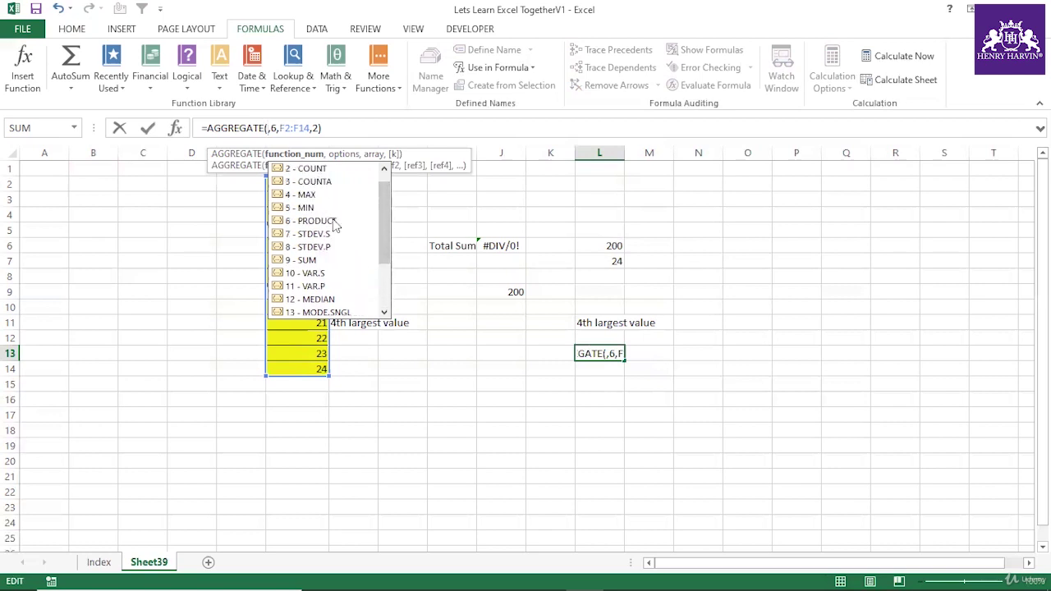
{"action": "key", "text": "Escape"}
{"action": "type", "text": "14"}
{"action": "key", "text": "ctrl+Return"}
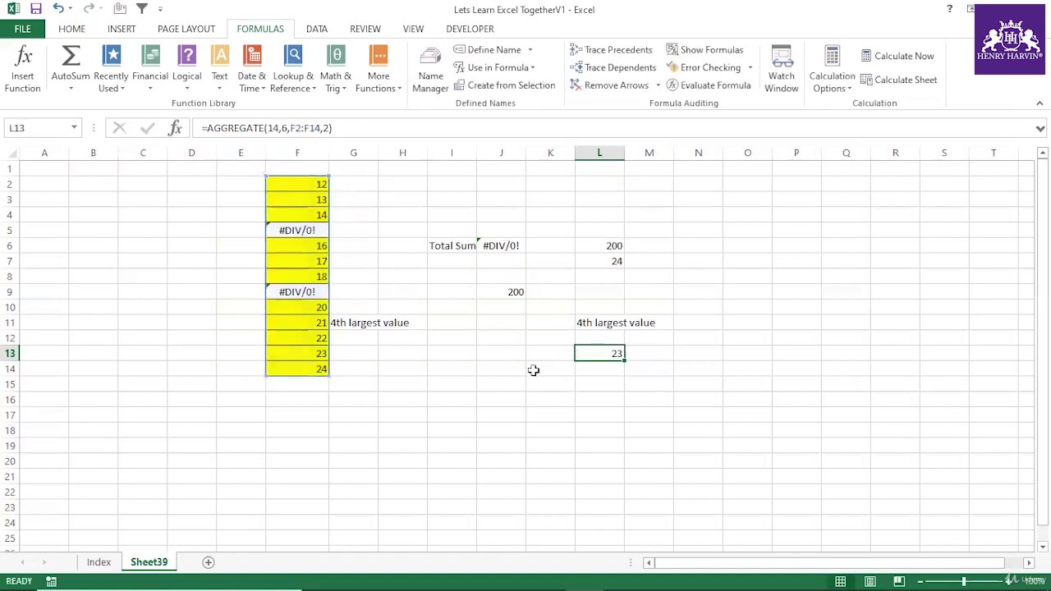
Review the list of AGGREGATE exercises on the Index sheet and add a new blank worksheet for the first one.
{"action": "left_click", "coordinate": [535, 370]}
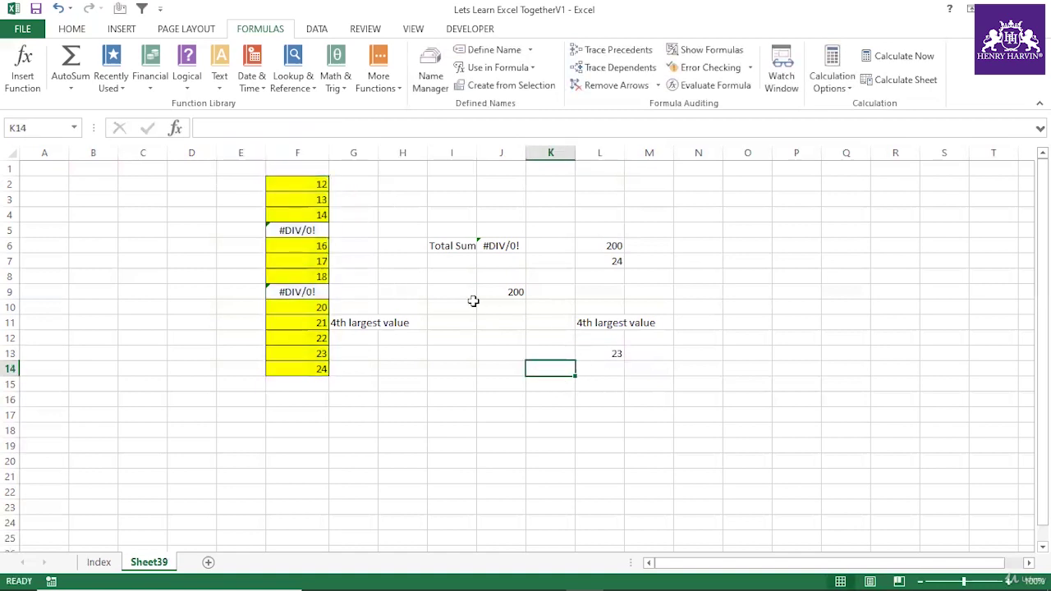
{"action": "left_click", "coordinate": [99, 563]}
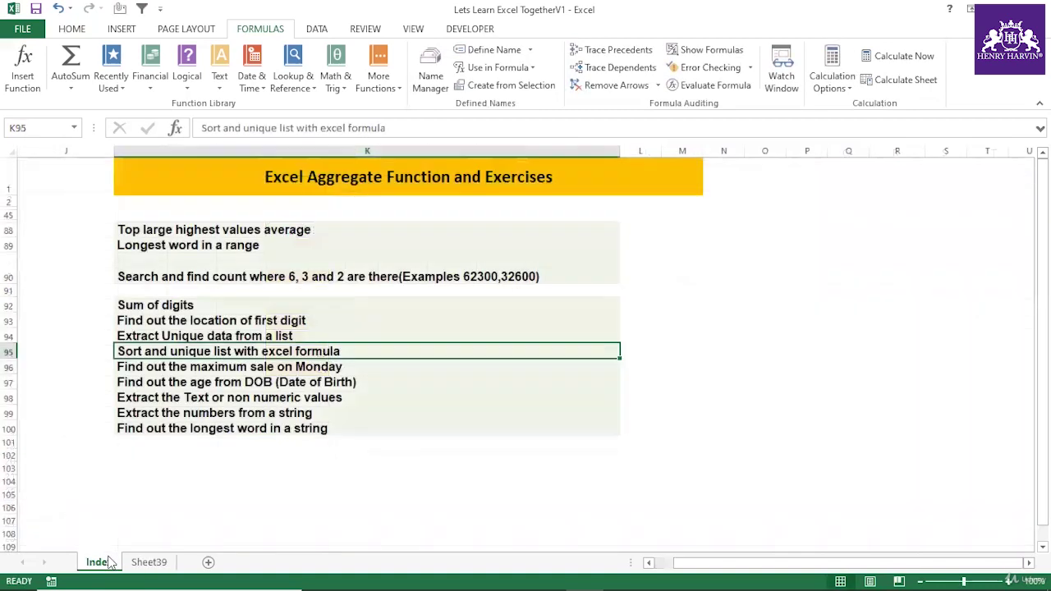
{"action": "left_click", "coordinate": [458, 442]}
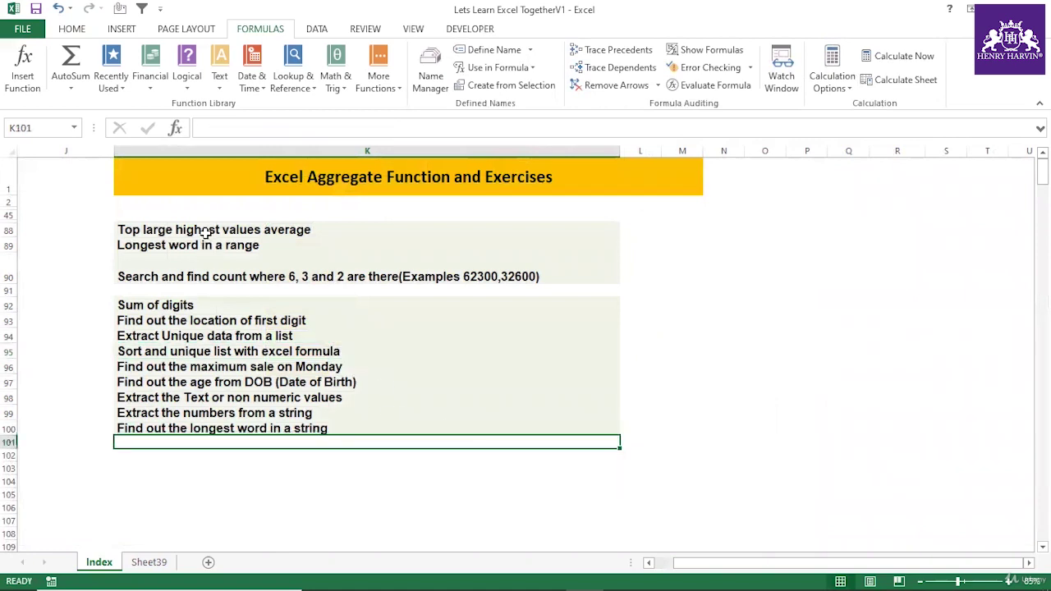
{"action": "left_click_drag", "start_coordinate": [201, 224], "coordinate": [197, 427]}
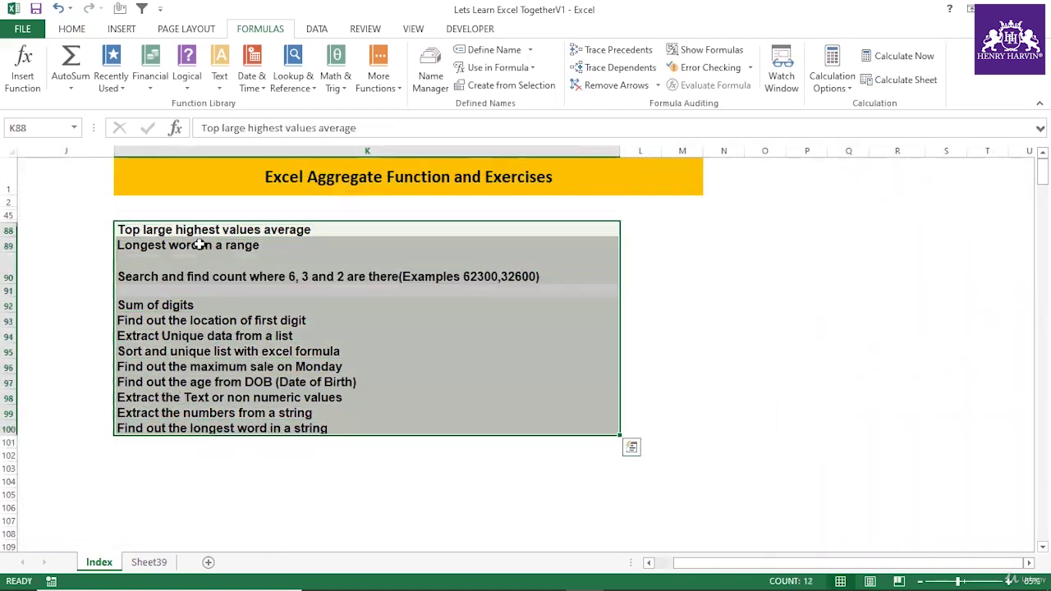
{"action": "left_click", "coordinate": [199, 233]}
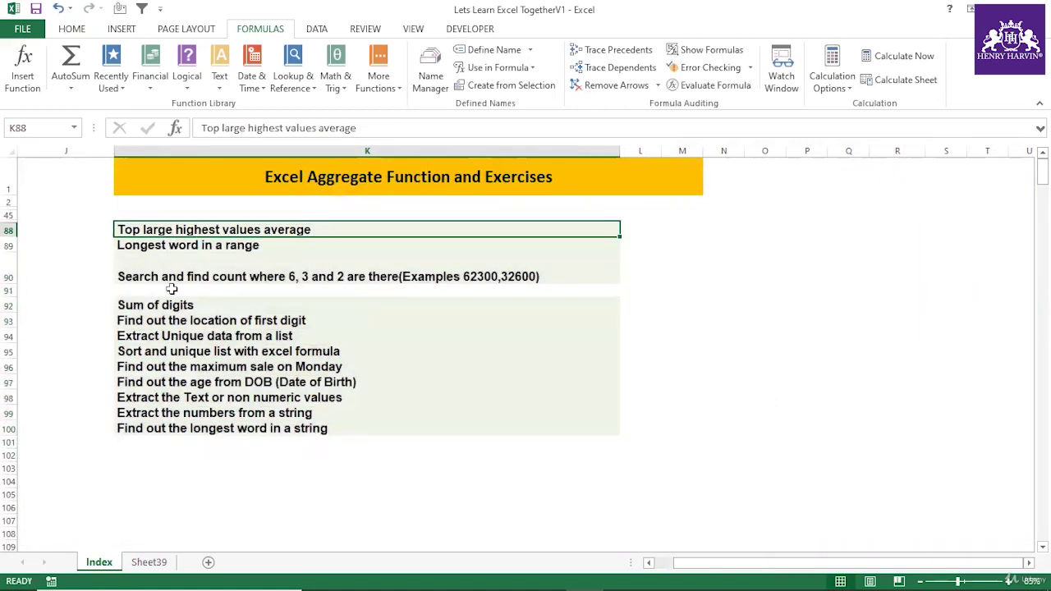
{"action": "left_click", "coordinate": [208, 562]}
{"action": "left_click", "coordinate": [238, 215]}
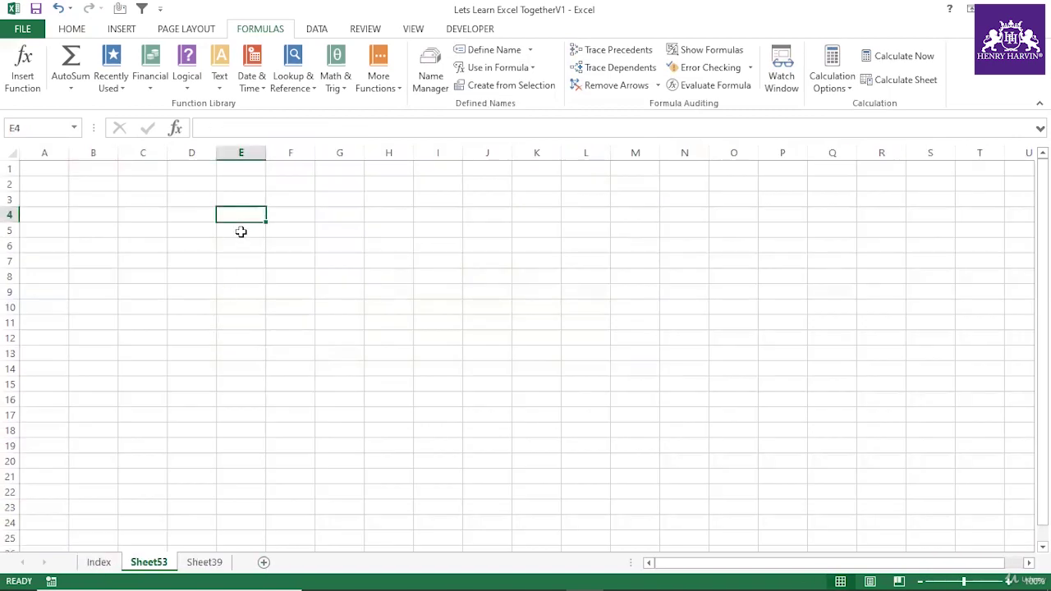
{"action": "type", "text": "=ran"}
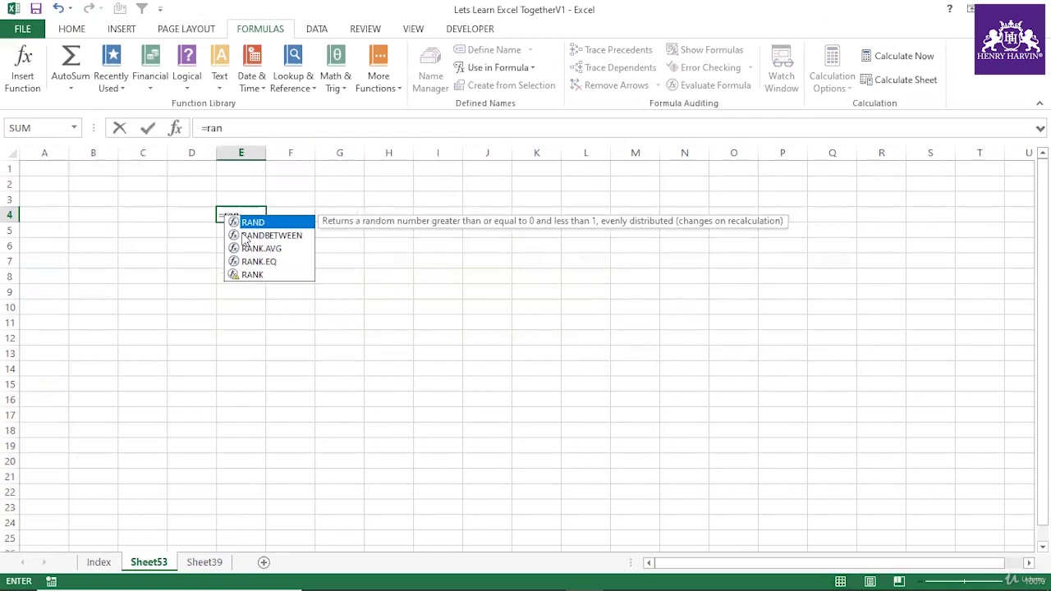
{"action": "key", "text": "Escape"}
{"action": "left_click", "coordinate": [287, 352]}
Copy the heading "Top large highest values average" from K88 of the Index sheet into B1 of Sheet53.
{"action": "left_click", "coordinate": [98, 562]}
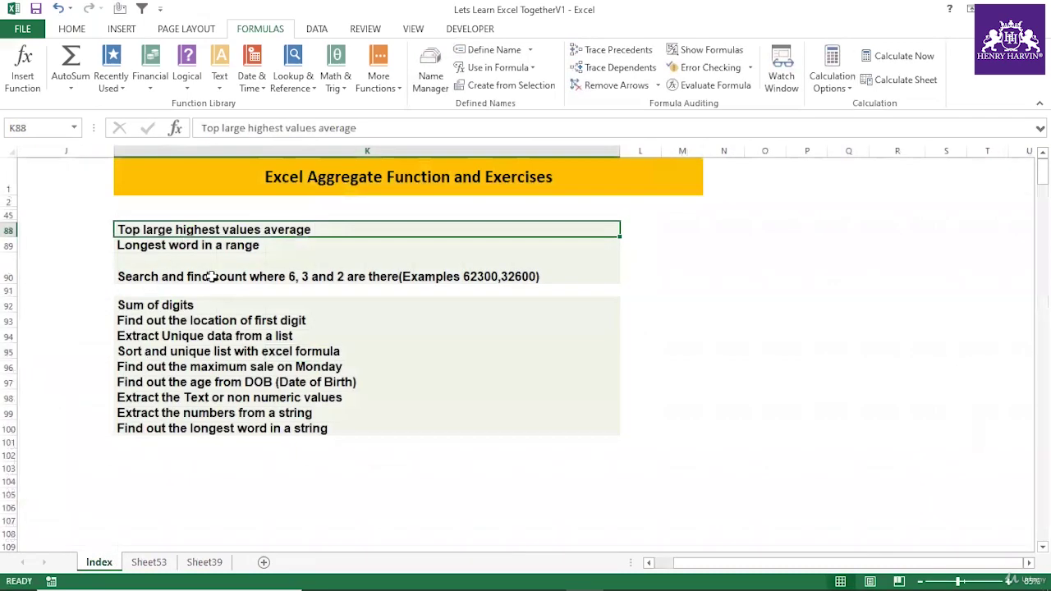
{"action": "key", "text": "ctrl+c"}
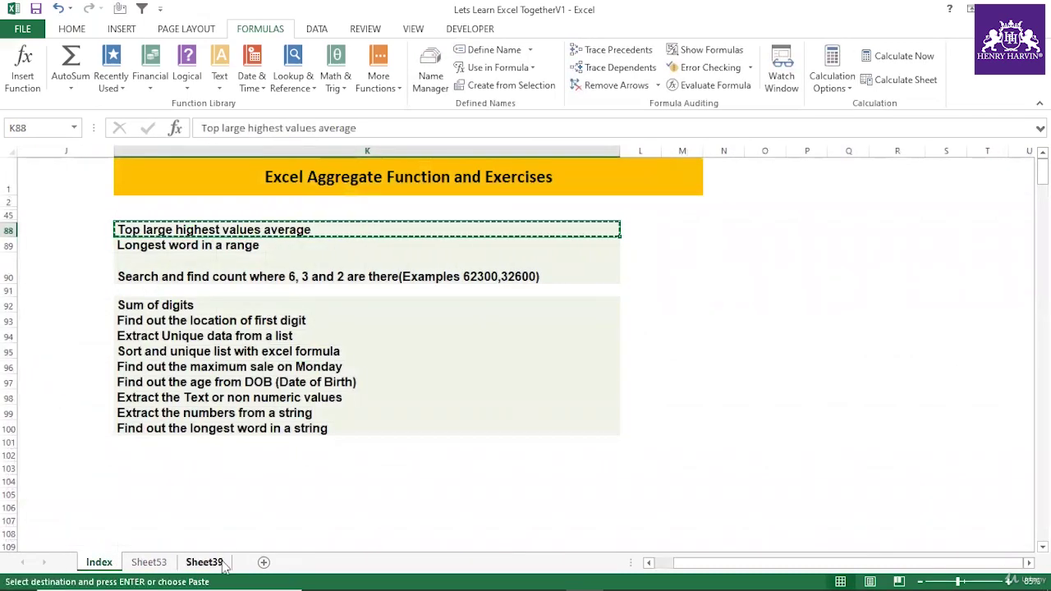
{"action": "left_click", "coordinate": [204, 563]}
{"action": "left_click", "coordinate": [148, 562]}
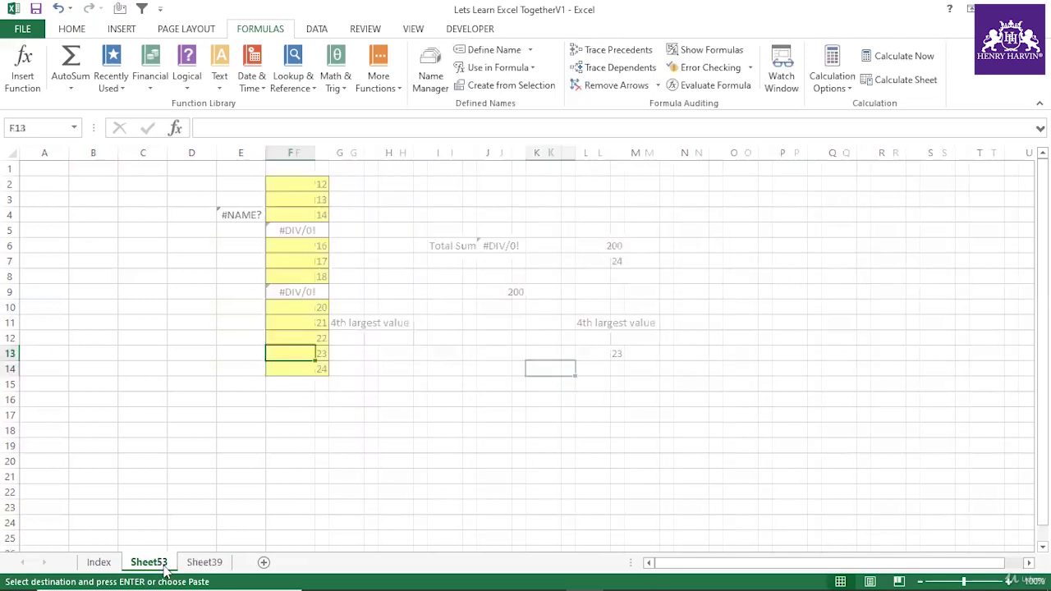
{"action": "left_click", "coordinate": [90, 169]}
{"action": "key", "text": "ctrl+v"}
Widen column B to fit the heading and clear the stray formula from E4.
{"action": "left_click_drag", "start_coordinate": [262, 153], "coordinate": [373, 153]}
{"action": "left_click", "coordinate": [501, 229]}
{"action": "key", "text": "Delete"}
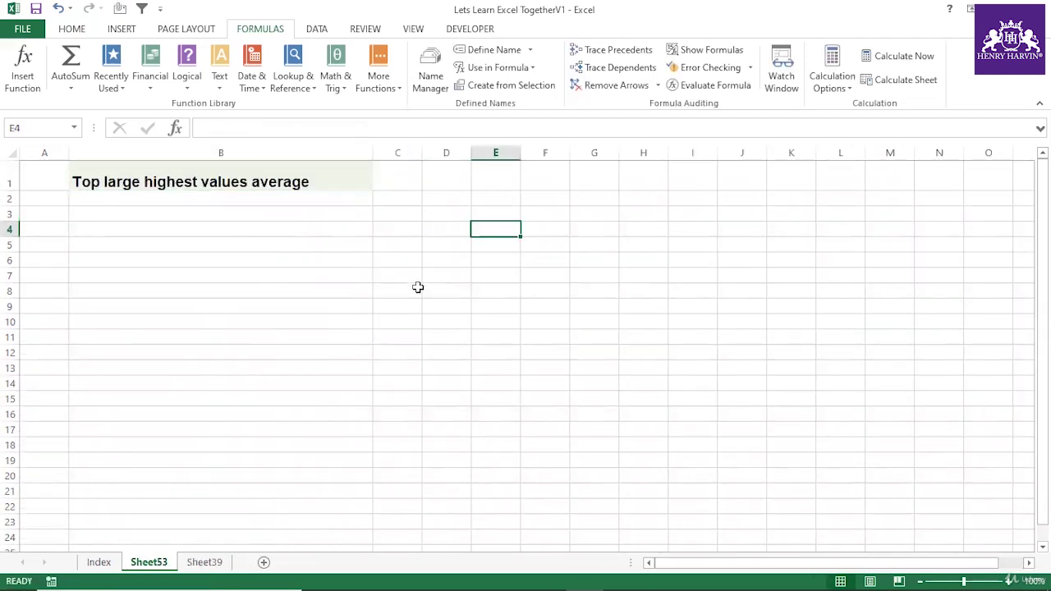
{"action": "left_click", "coordinate": [418, 288]}
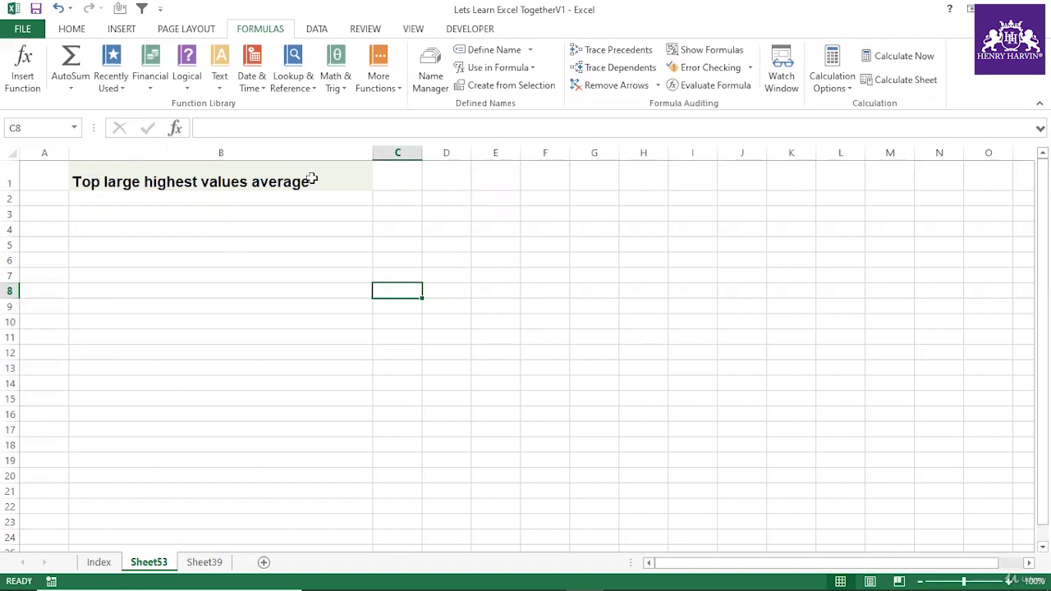
Enter =RANDBETWEEN(12,300) in B4 and fill it down to B33.
{"action": "left_click", "coordinate": [328, 230]}
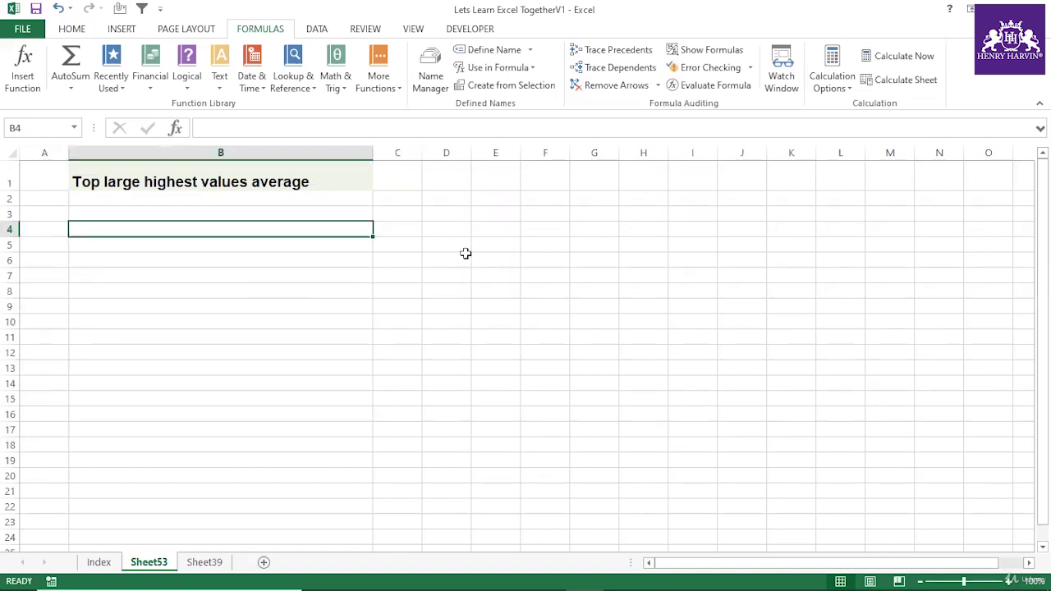
{"action": "type", "text": "=rand"}
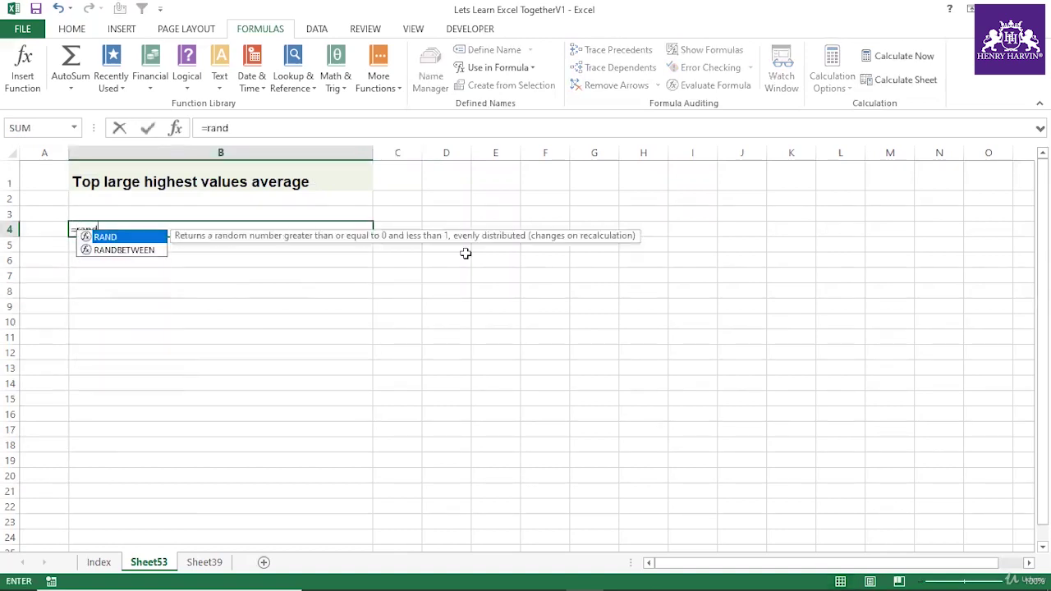
{"action": "double_click", "coordinate": [133, 250]}
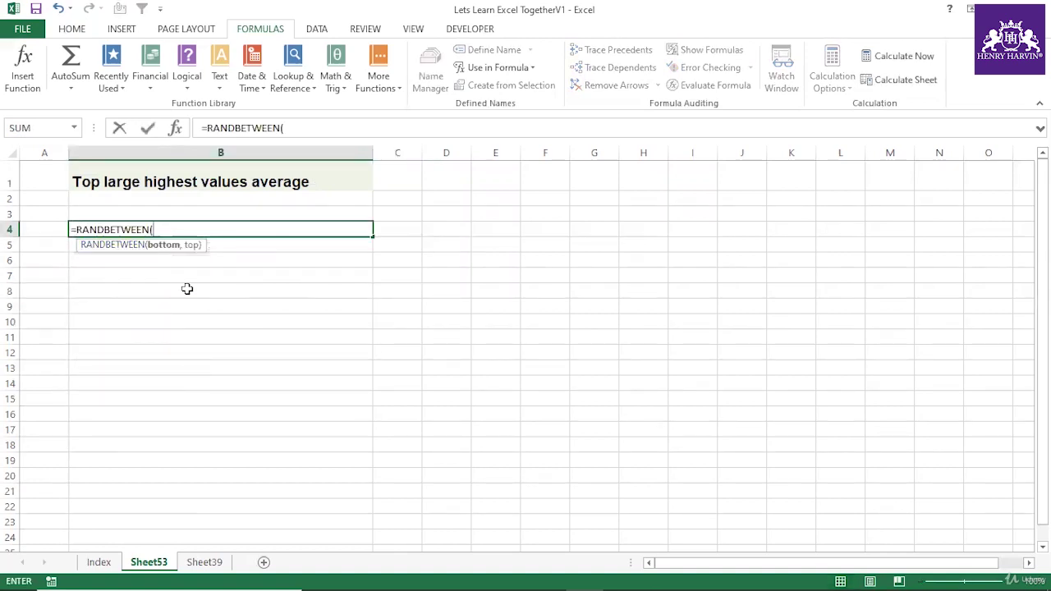
{"action": "type", "text": "12,300"}
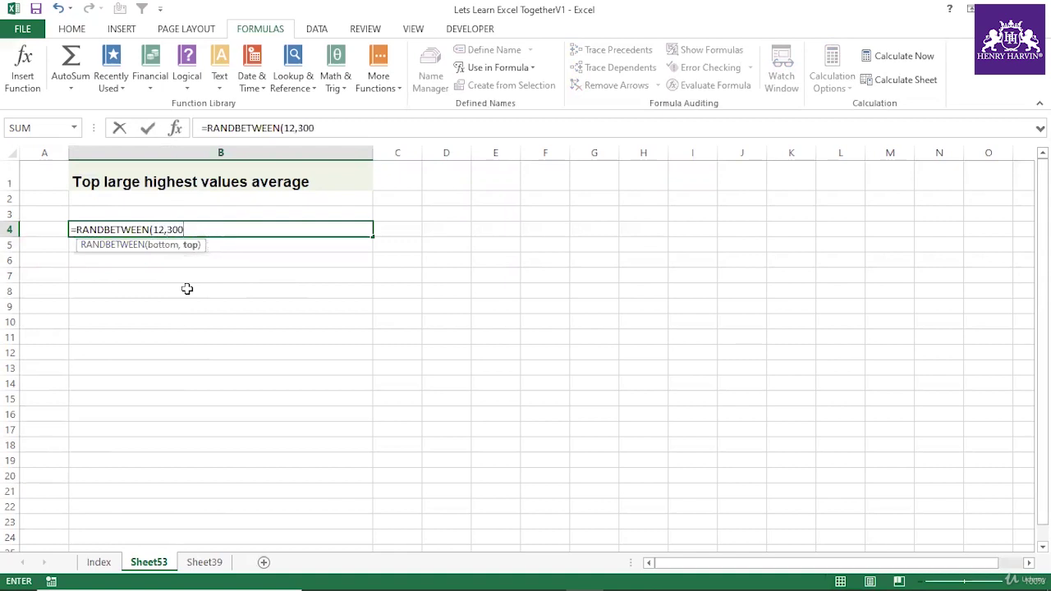
{"action": "key", "text": "Return"}
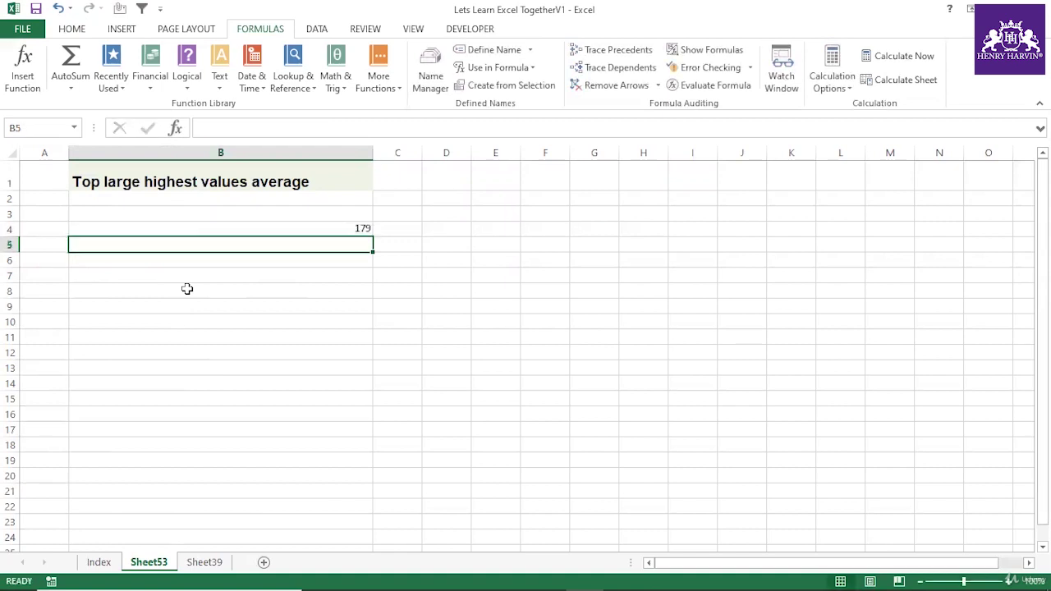
{"action": "left_click", "coordinate": [366, 233]}
{"action": "left_click_drag", "start_coordinate": [375, 240], "coordinate": [392, 534]}
{"action": "scroll", "coordinate": [438, 432], "scroll_direction": "up", "scroll_amount": 3}
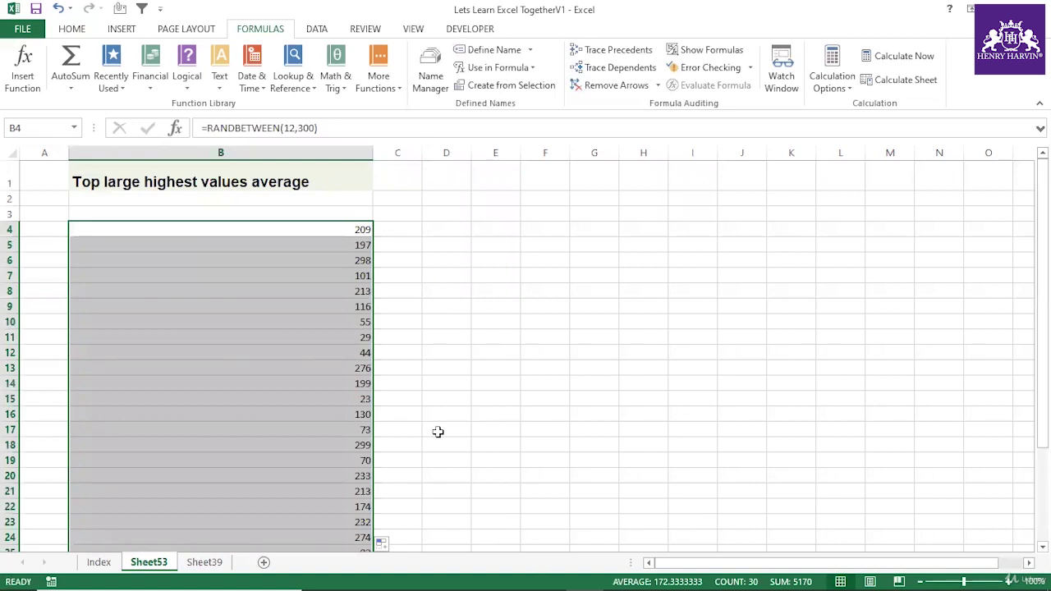
Replace the RANDBETWEEN formulas in B4:B33 with their values using Paste Special with the Values option.
{"action": "key", "text": "ctrl+c"}
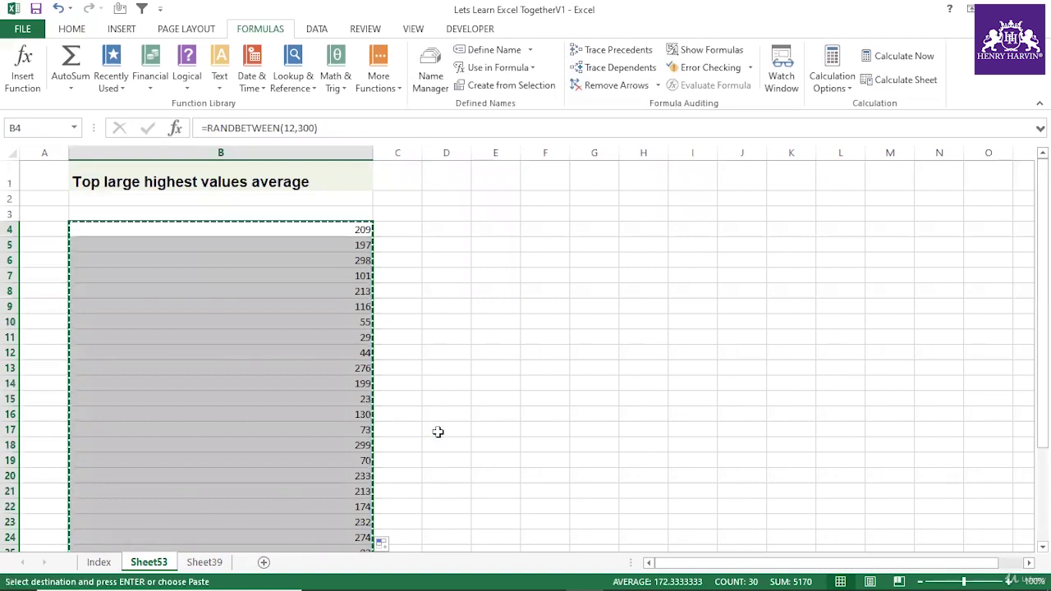
{"action": "key", "text": "ctrl+alt+v"}
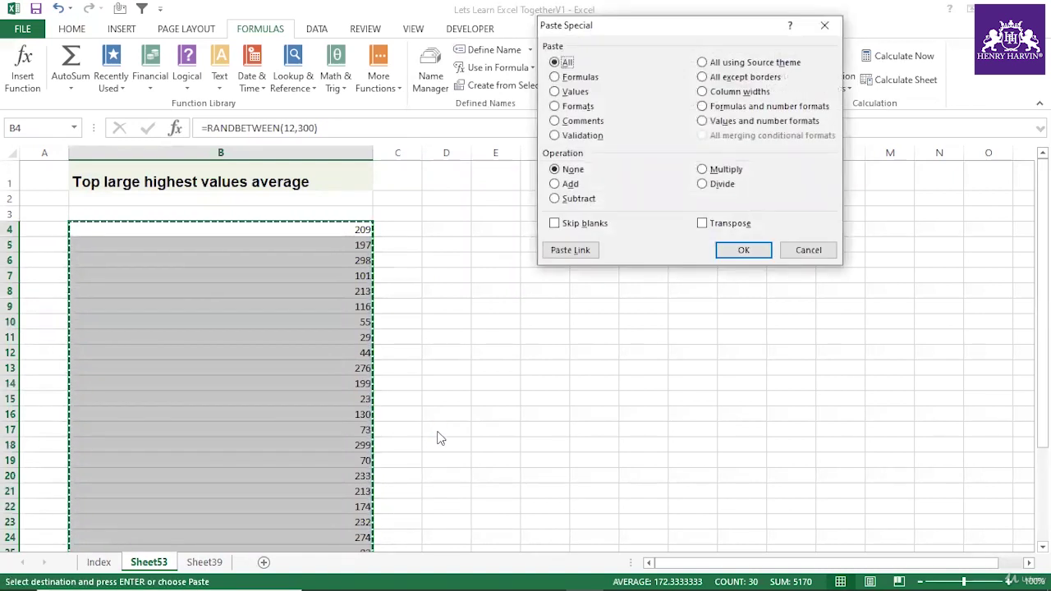
{"action": "key", "text": "v"}
{"action": "key", "text": "Return"}
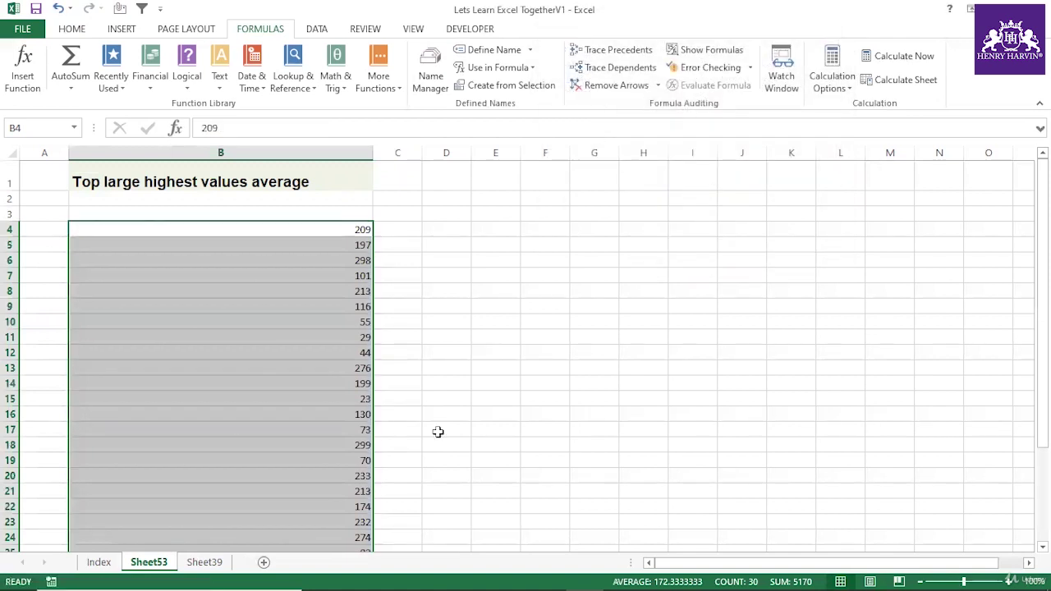
{"action": "left_click", "coordinate": [416, 338]}
{"action": "left_click_drag", "start_coordinate": [371, 155], "coordinate": [369, 154]}
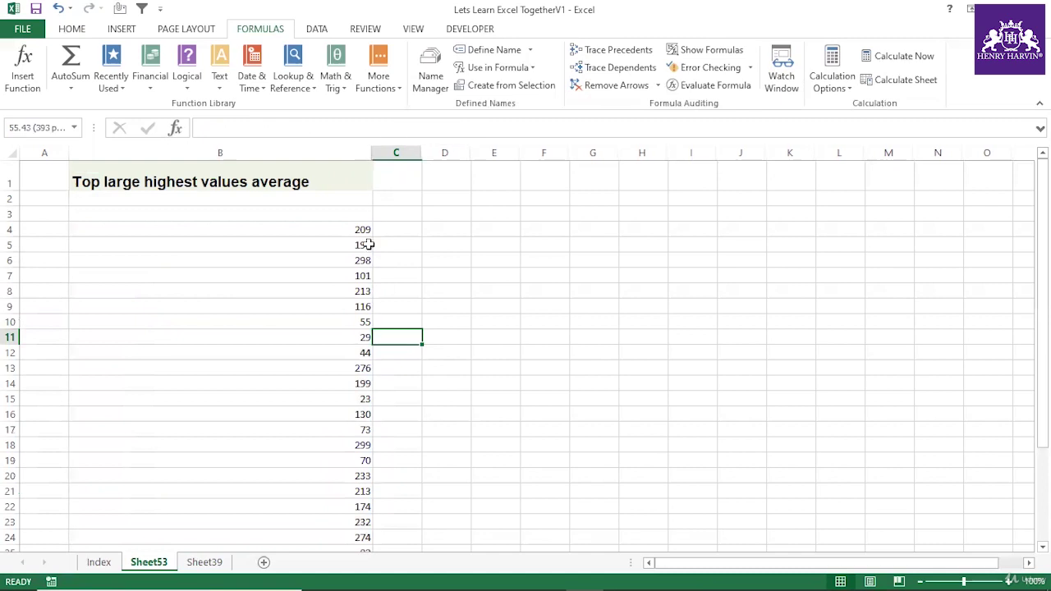
Examine the numbers in column B, starting from B4.
{"action": "left_click_drag", "start_coordinate": [356, 229], "coordinate": [347, 476]}
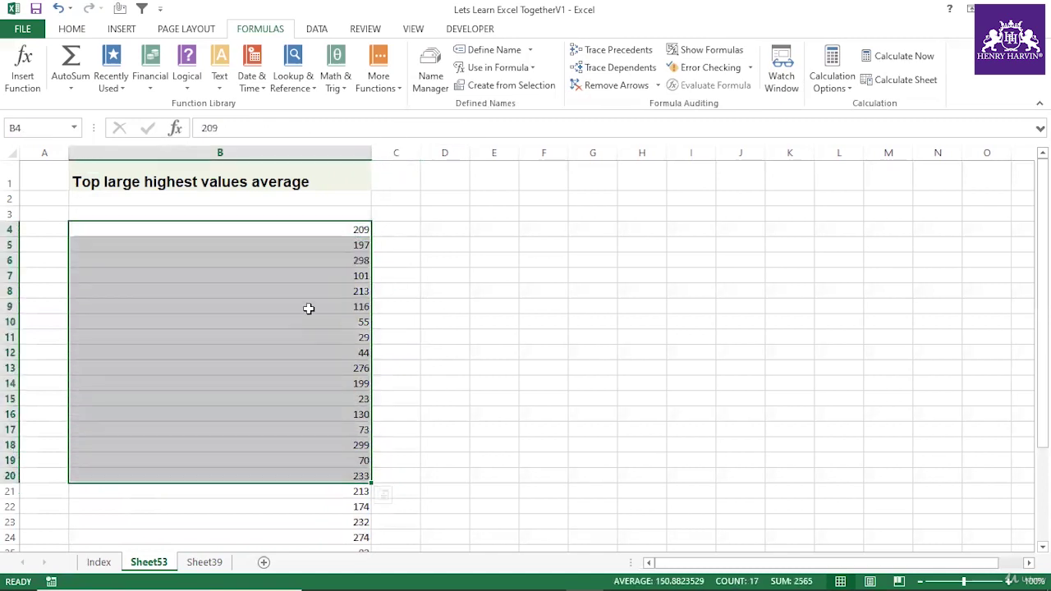
{"action": "left_click", "coordinate": [307, 307]}
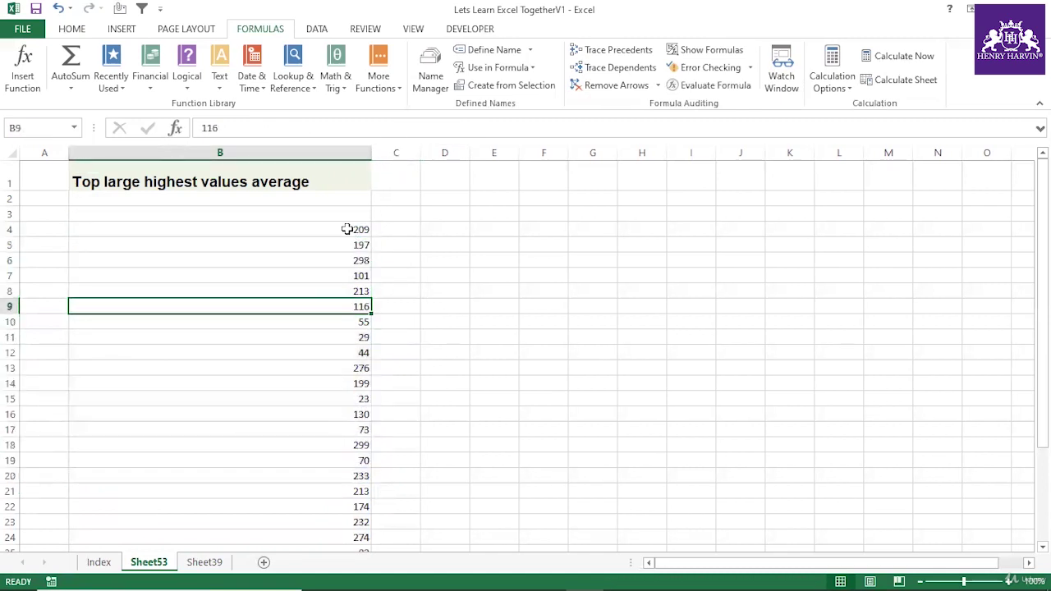
{"action": "left_click", "coordinate": [347, 229]}
{"action": "left_click", "coordinate": [345, 275]}
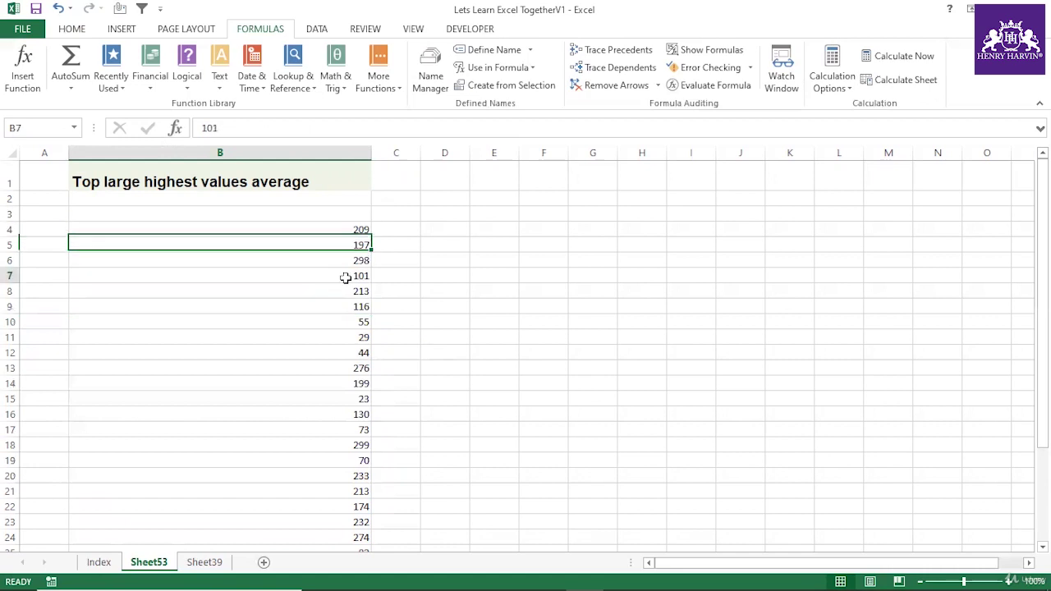
{"action": "left_click", "coordinate": [345, 233]}
{"action": "left_click", "coordinate": [345, 277]}
{"action": "left_click", "coordinate": [361, 229]}
{"action": "left_click", "coordinate": [361, 260]}
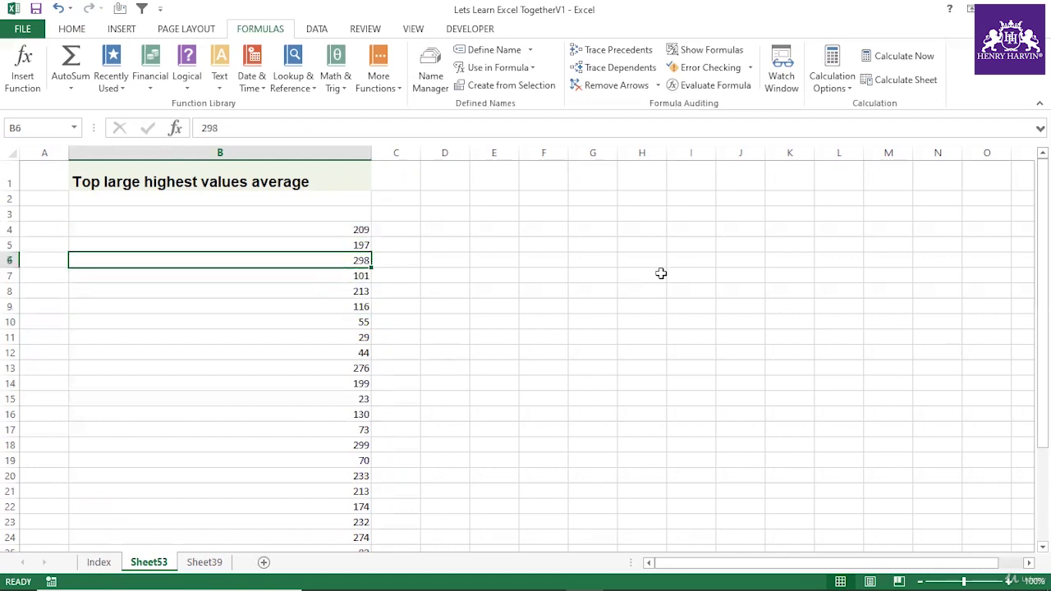
Enter test entries "eer" in H7 and 667 in H8 to check whether column B recalculates, and clear them.
{"action": "left_click", "coordinate": [656, 275]}
{"action": "type", "text": "eer"}
{"action": "left_click", "coordinate": [648, 394]}
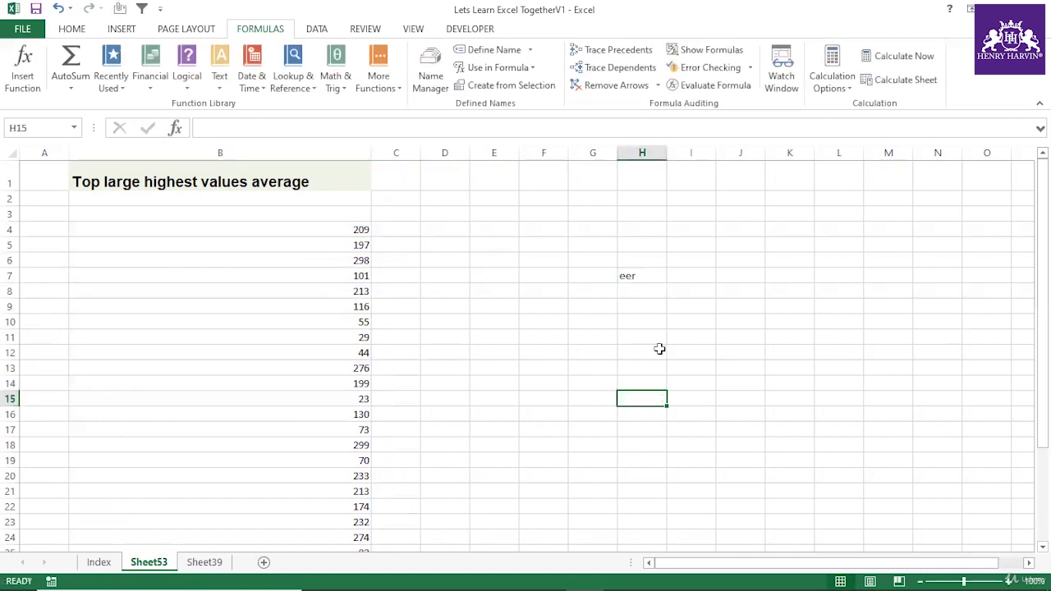
{"action": "left_click", "coordinate": [649, 278]}
{"action": "left_click", "coordinate": [648, 295]}
{"action": "type", "text": "667"}
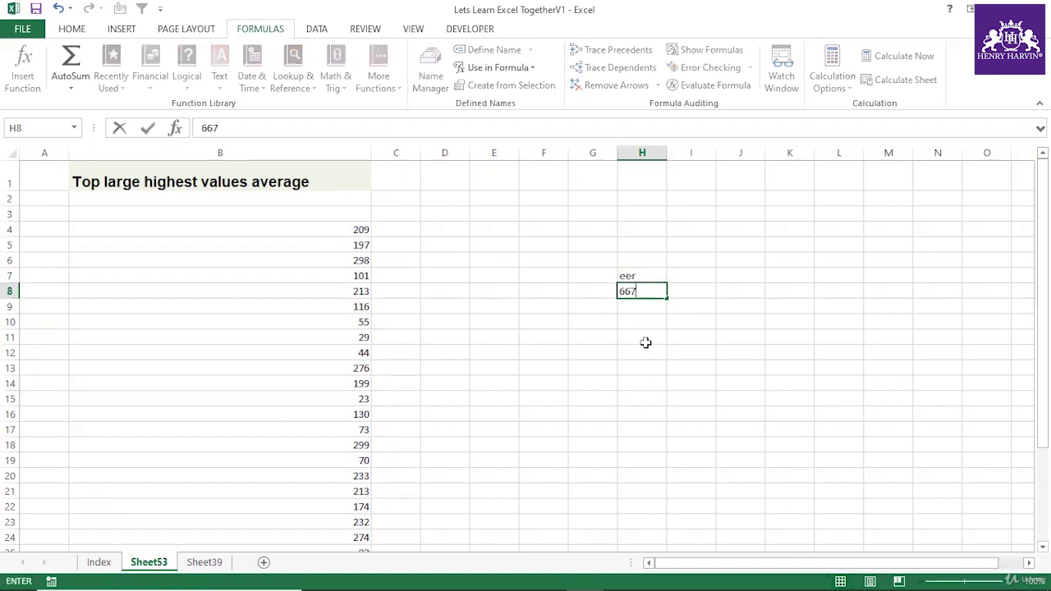
{"action": "left_click", "coordinate": [647, 343]}
{"action": "left_click_drag", "start_coordinate": [640, 259], "coordinate": [624, 351]}
{"action": "left_click_drag", "start_coordinate": [329, 231], "coordinate": [332, 414]}
{"action": "left_click", "coordinate": [490, 307]}
Change the heading in B1 to "Top10 large highest values average".
{"action": "left_click", "coordinate": [211, 188]}
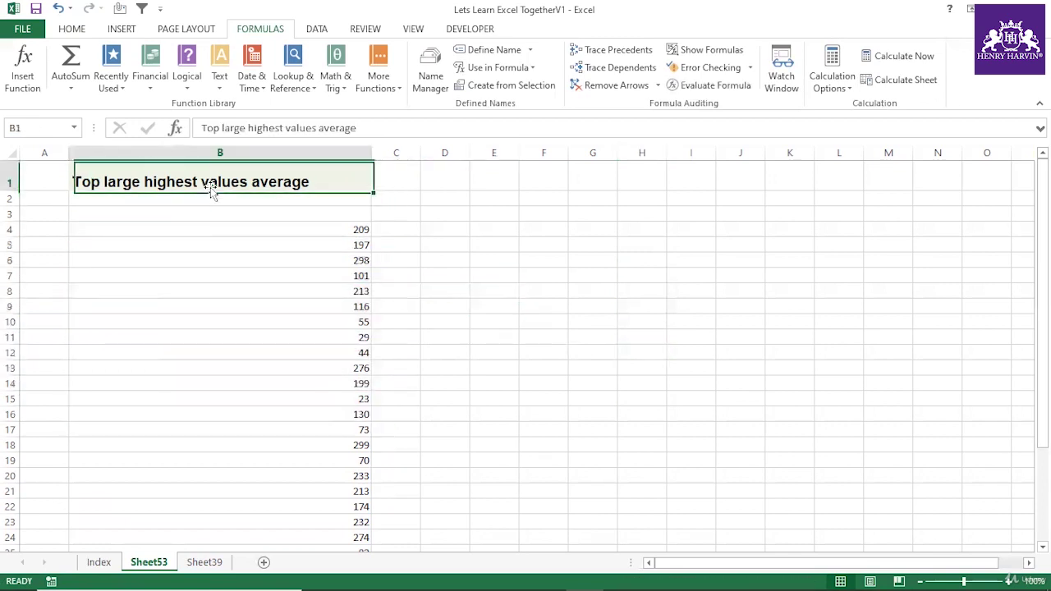
{"action": "left_click", "coordinate": [221, 128]}
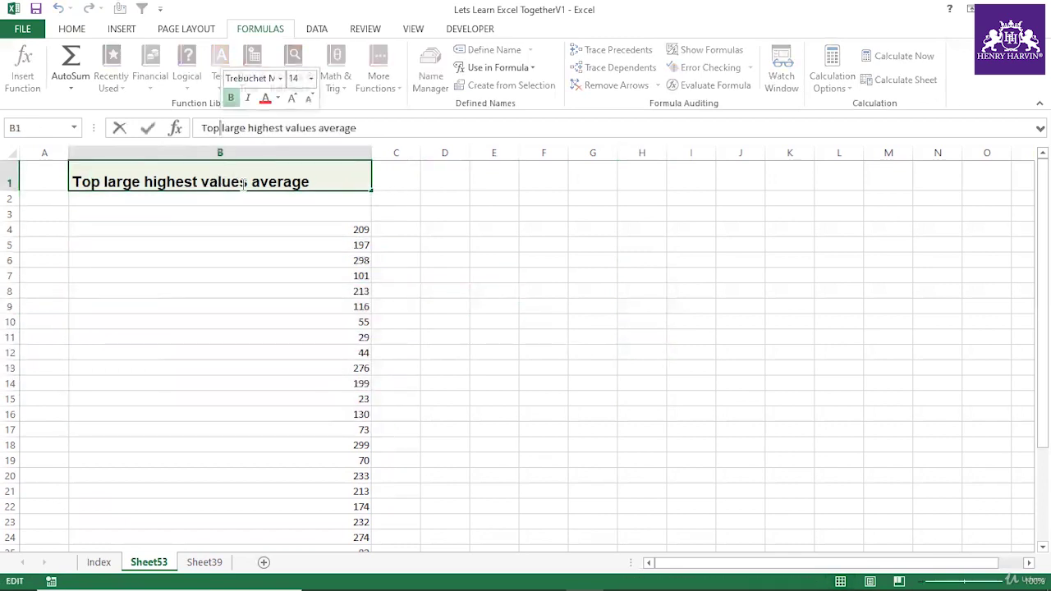
{"action": "key", "text": "BackSpace"}
{"action": "type", "text": "10"}
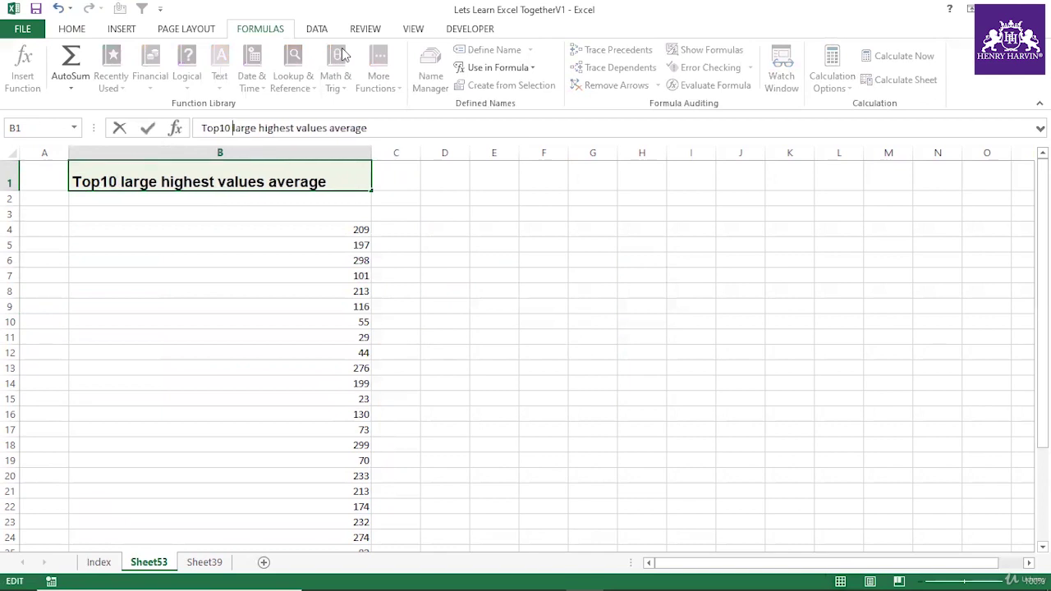
{"action": "key", "text": "Return"}
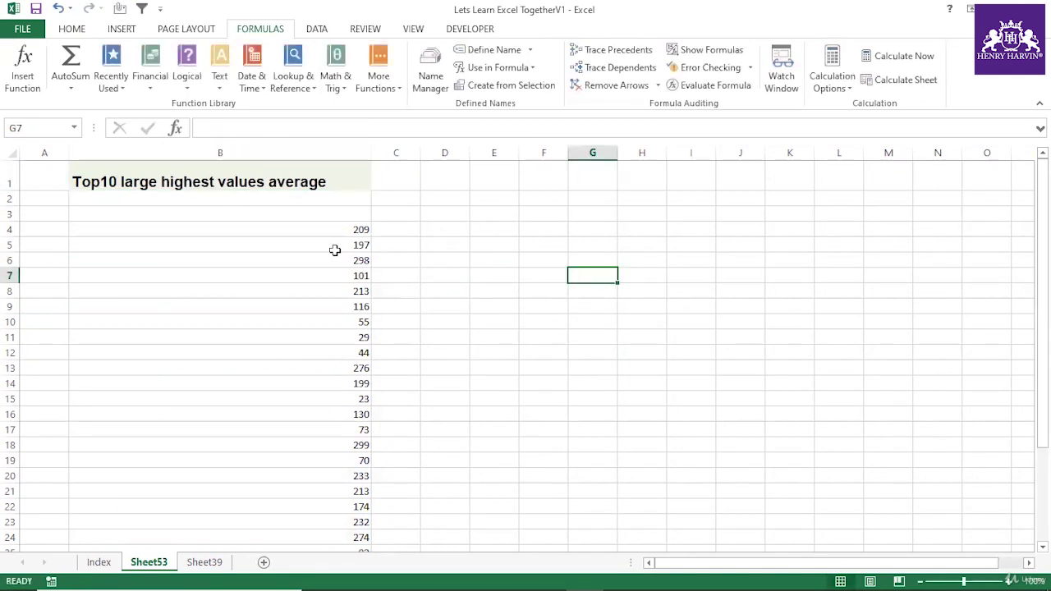
Start a LARGE formula in F4 with the absolute range $B$4:$B$33 as its array.
{"action": "left_click", "coordinate": [530, 230]}
{"action": "type", "text": "=la"}
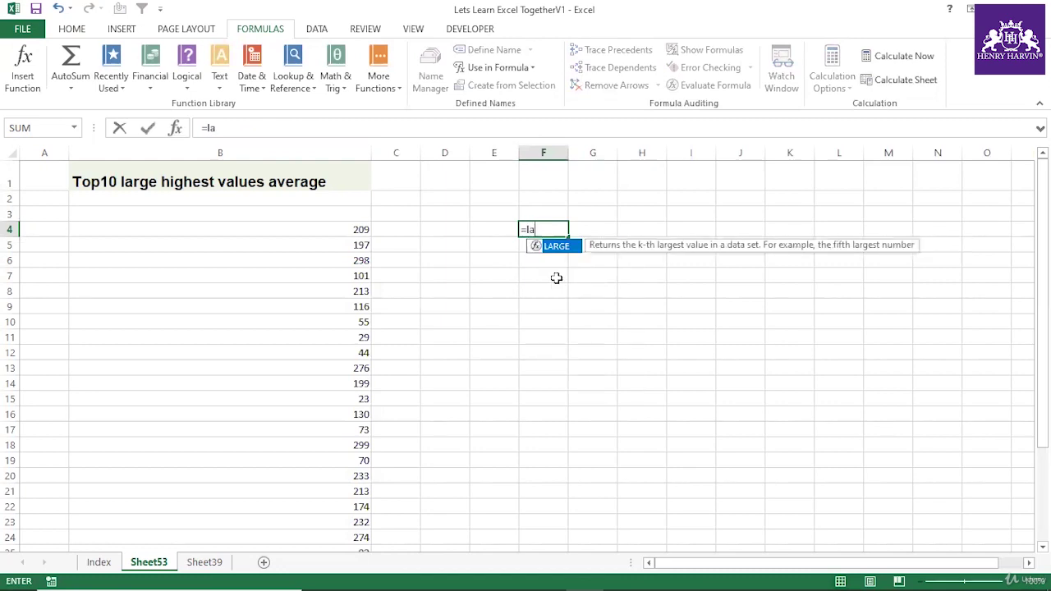
{"action": "type", "text": "rge("}
{"action": "left_click", "coordinate": [351, 231]}
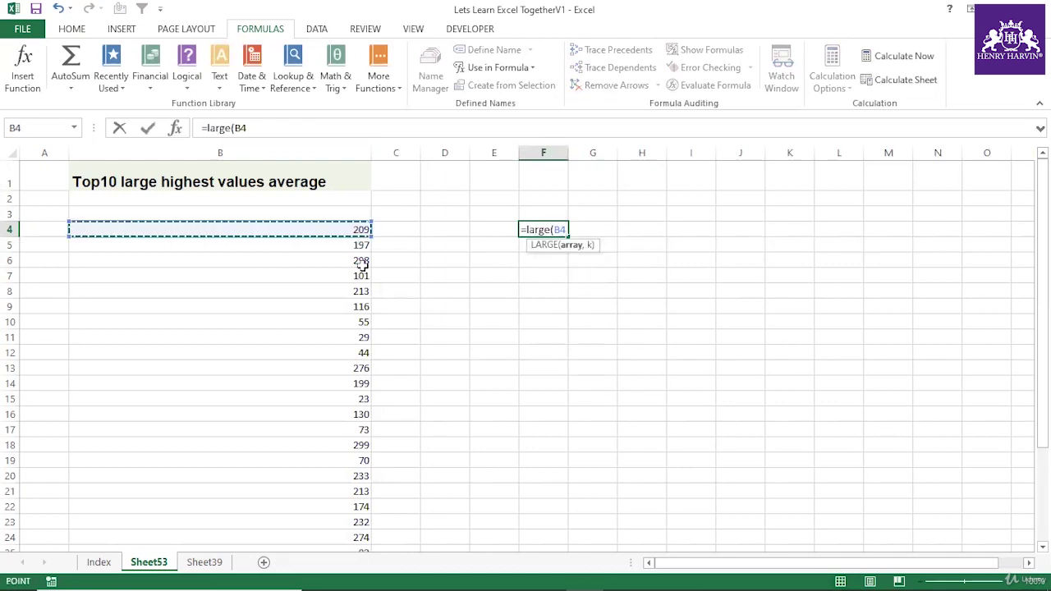
{"action": "key", "text": "ctrl+shift+Down"}
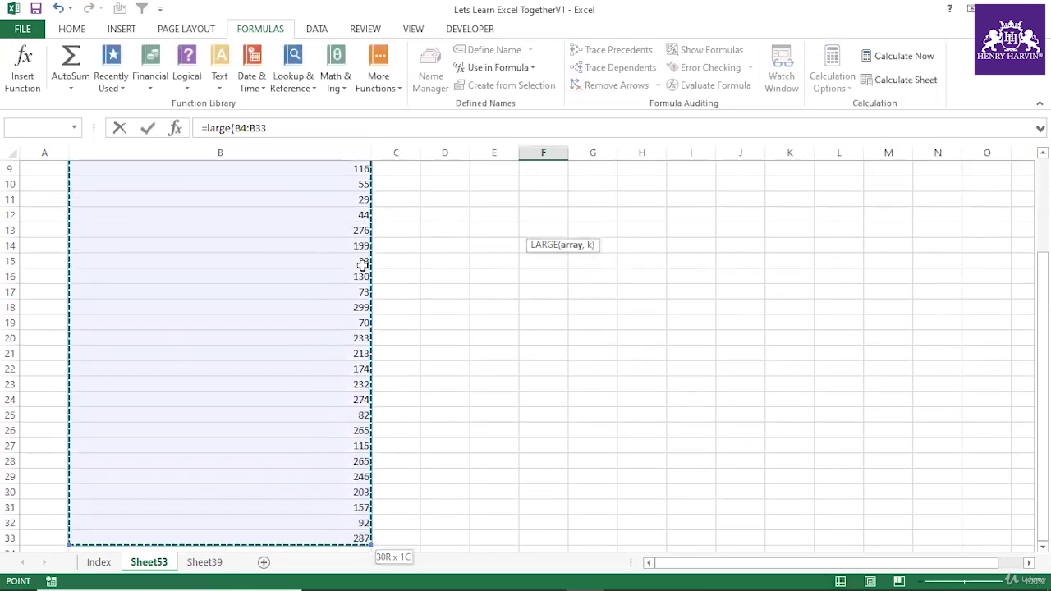
{"action": "scroll", "coordinate": [493, 271], "scroll_direction": "up", "scroll_amount": 3}
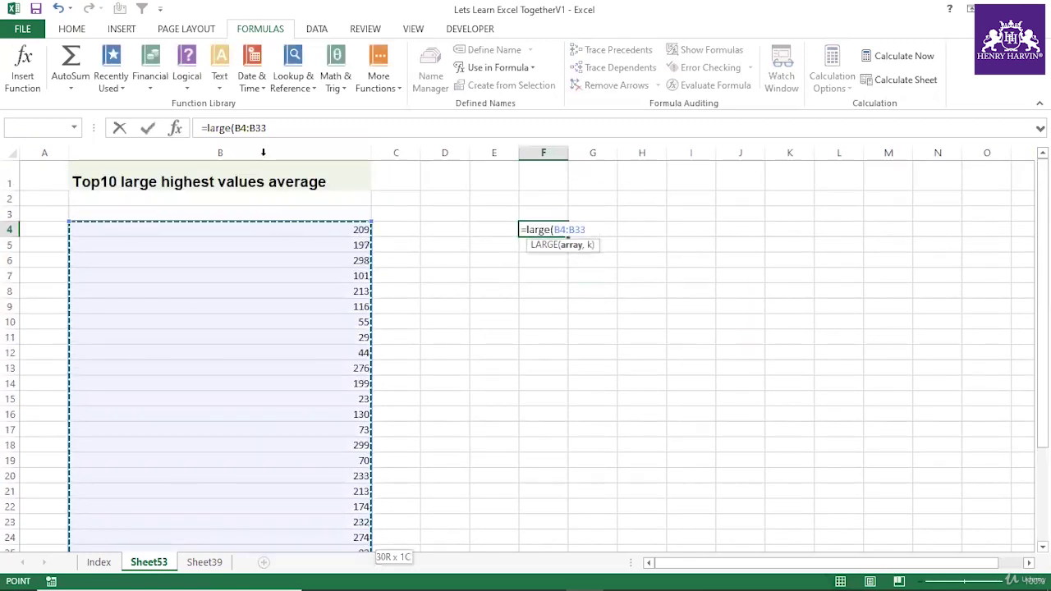
{"action": "left_click_drag", "start_coordinate": [234, 128], "coordinate": [310, 129]}
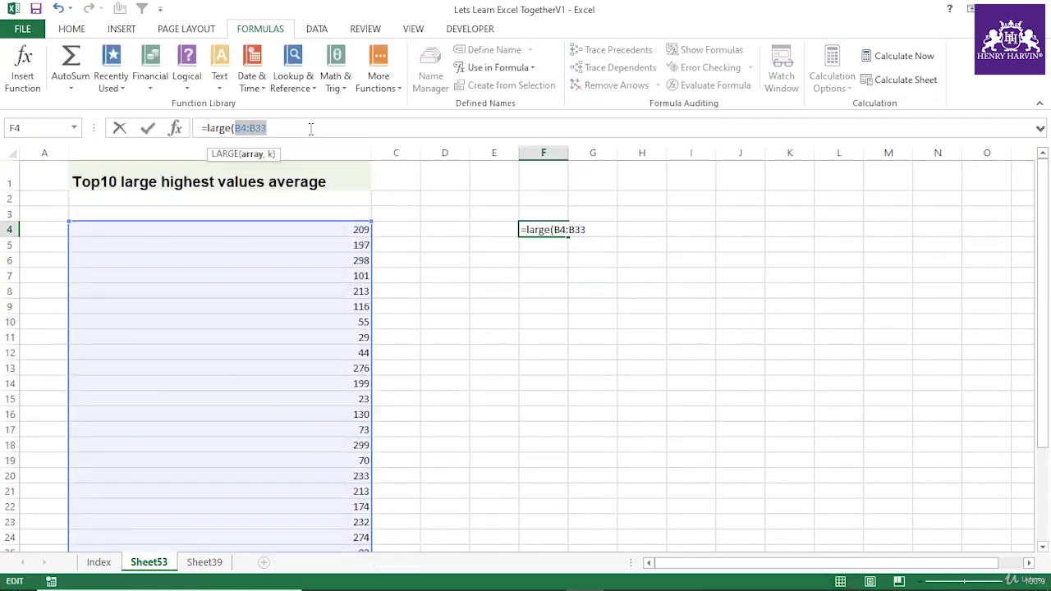
{"action": "key", "text": "F4"}
{"action": "left_click", "coordinate": [310, 128]}
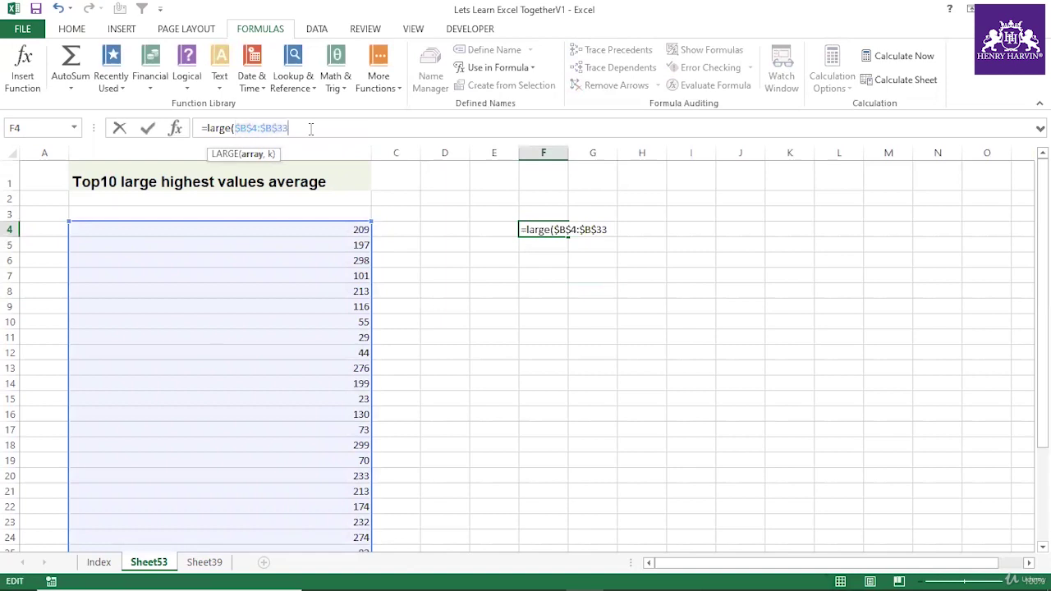
Complete the LARGE formula in F4 with ROW(INDIRECT("1:10")) as the k argument, accepting the suggested parenthesis correction.
{"action": "type", "text": ","}
{"action": "type", "text": "row"}
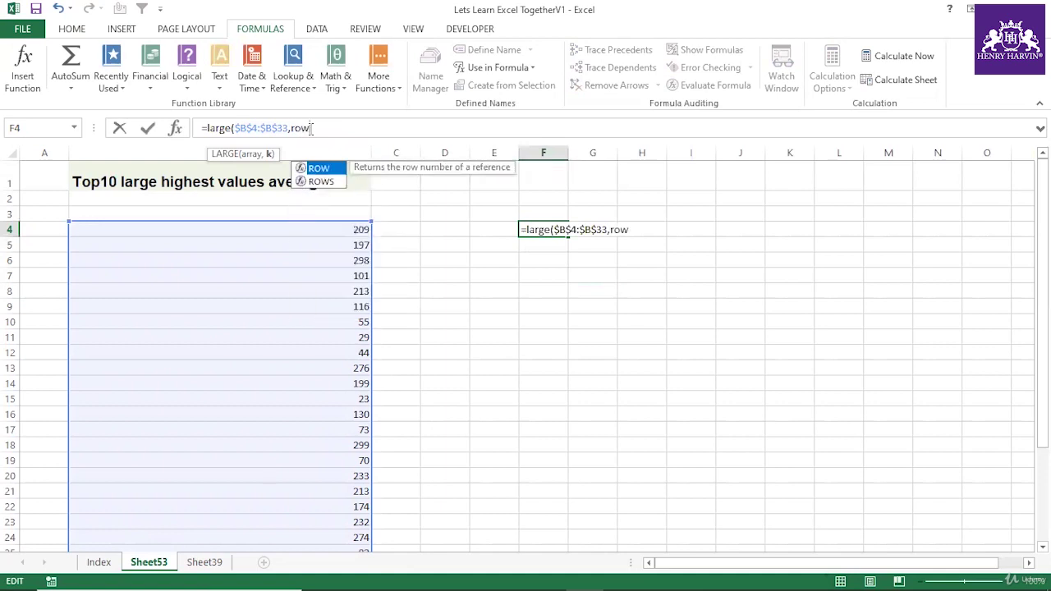
{"action": "type", "text": "(indi"}
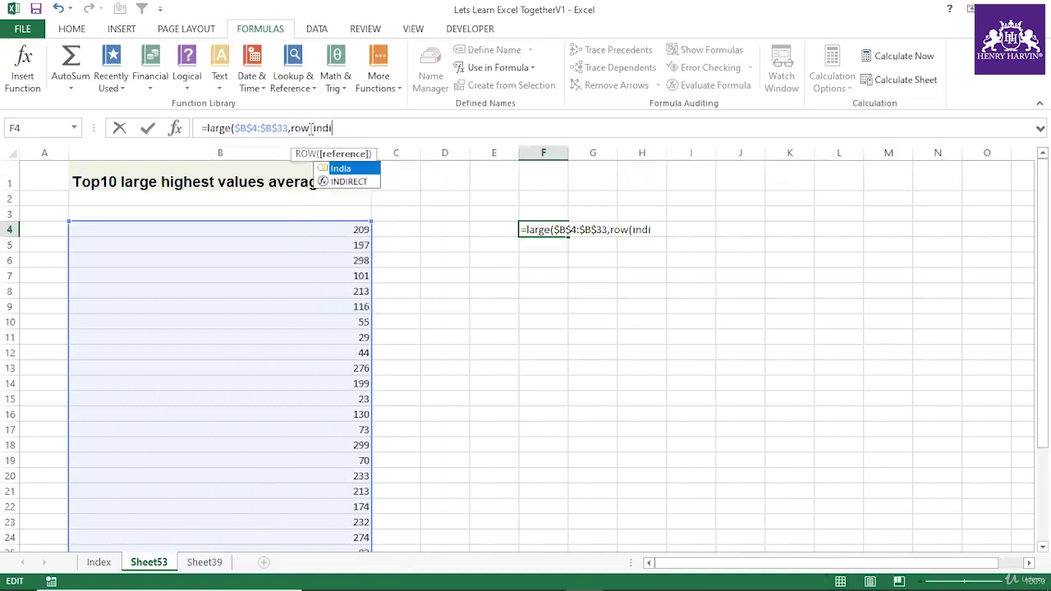
{"action": "type", "text": "rect("}
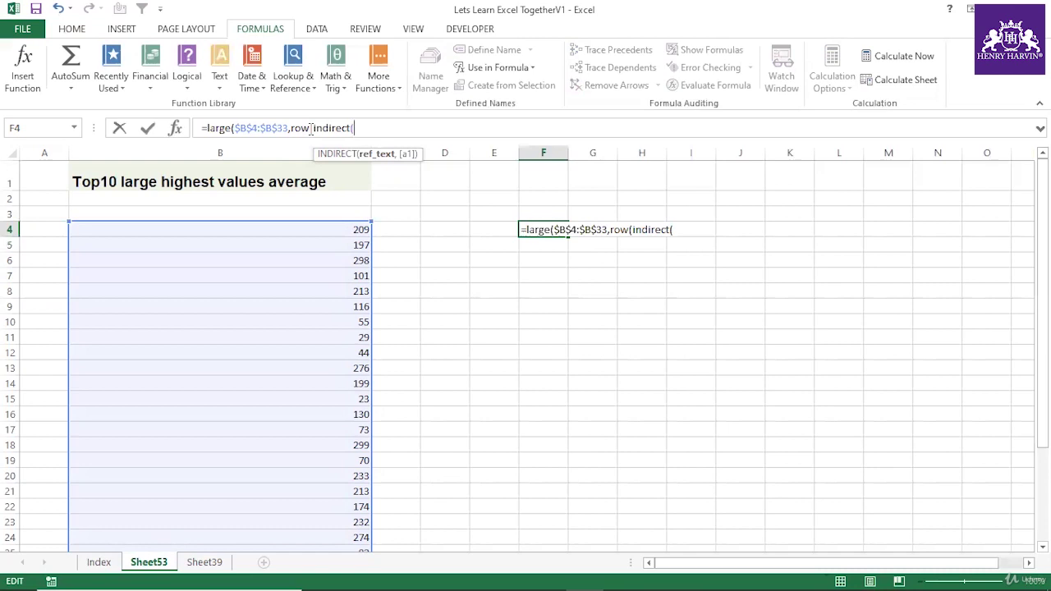
{"action": "type", "text": "\"1:\"&len"}
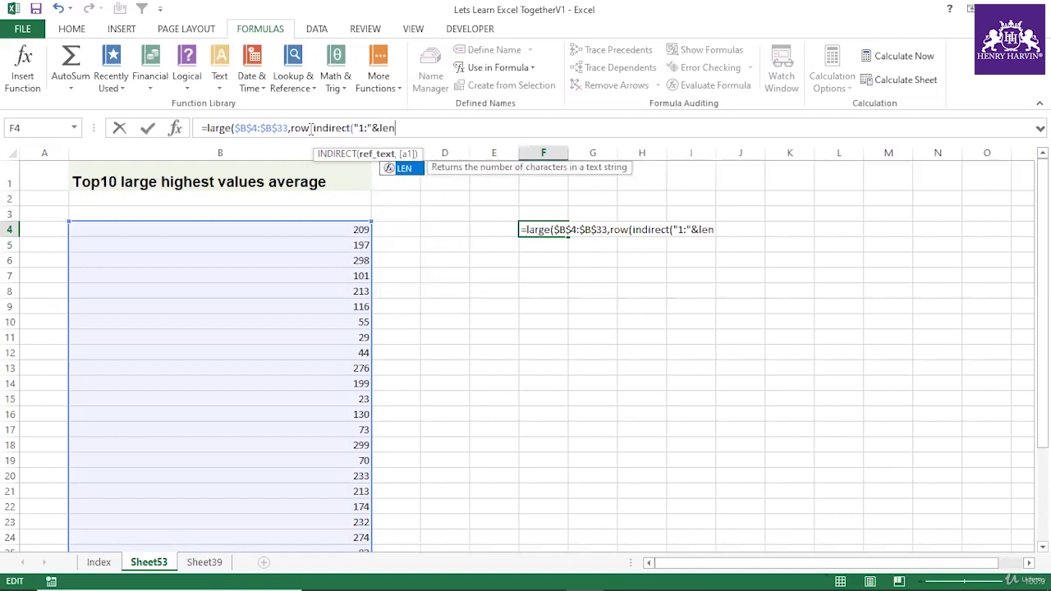
{"action": "key", "text": "BackSpace"}
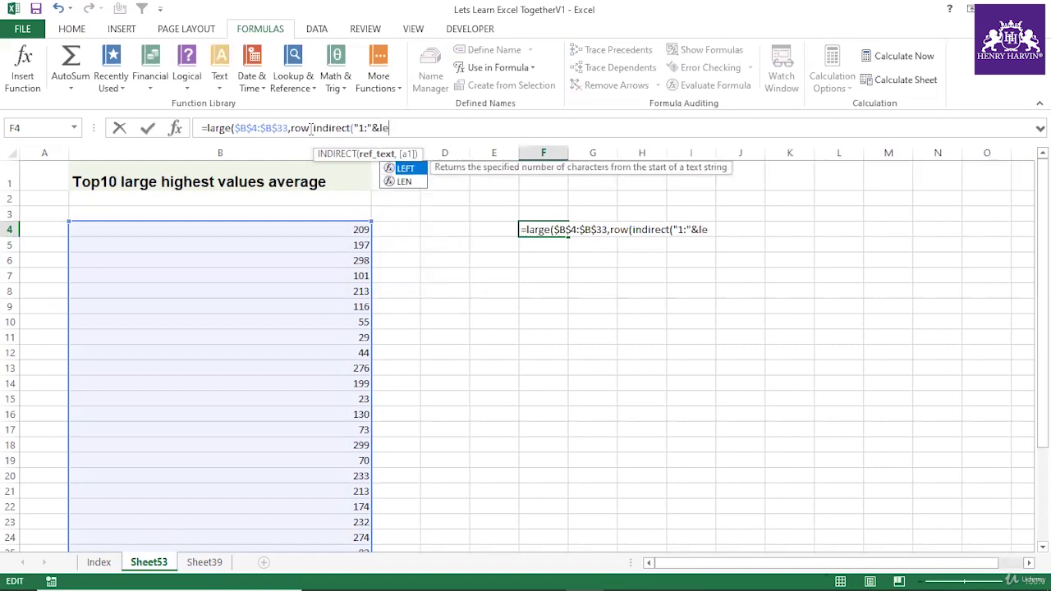
{"action": "key", "text": "BackSpace"}
{"action": "key", "text": "BackSpace"}
{"action": "key", "text": "BackSpace"}
{"action": "key", "text": "BackSpace"}
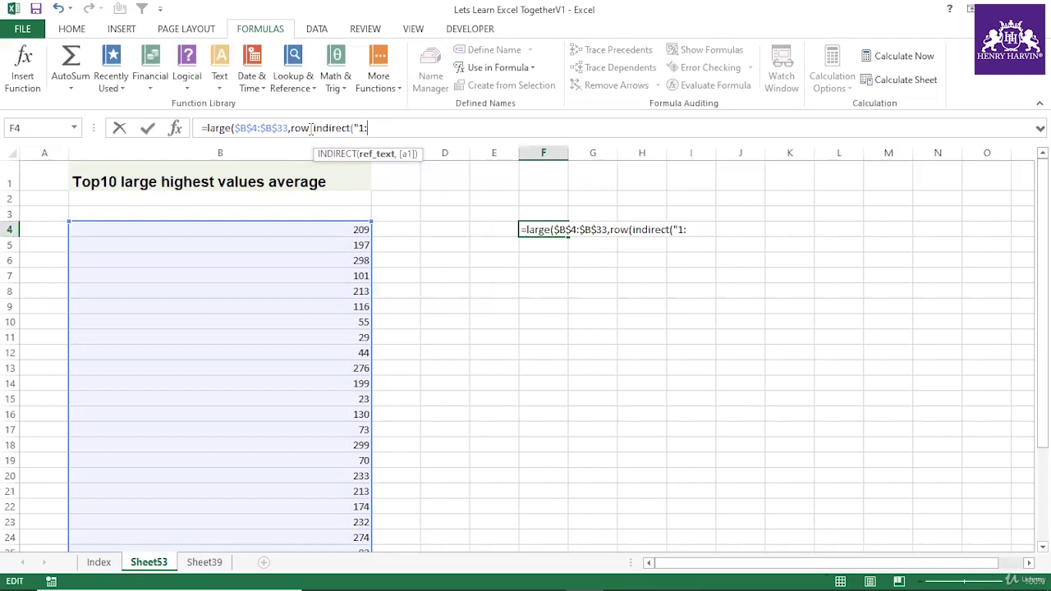
{"action": "type", "text": "10\"))"}
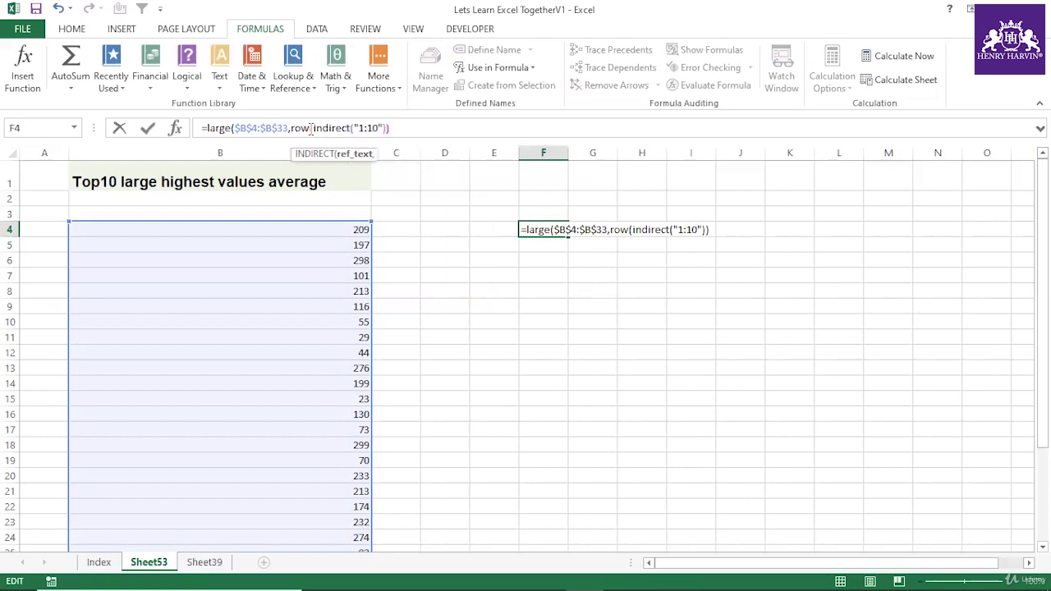
{"action": "key", "text": "Return"}
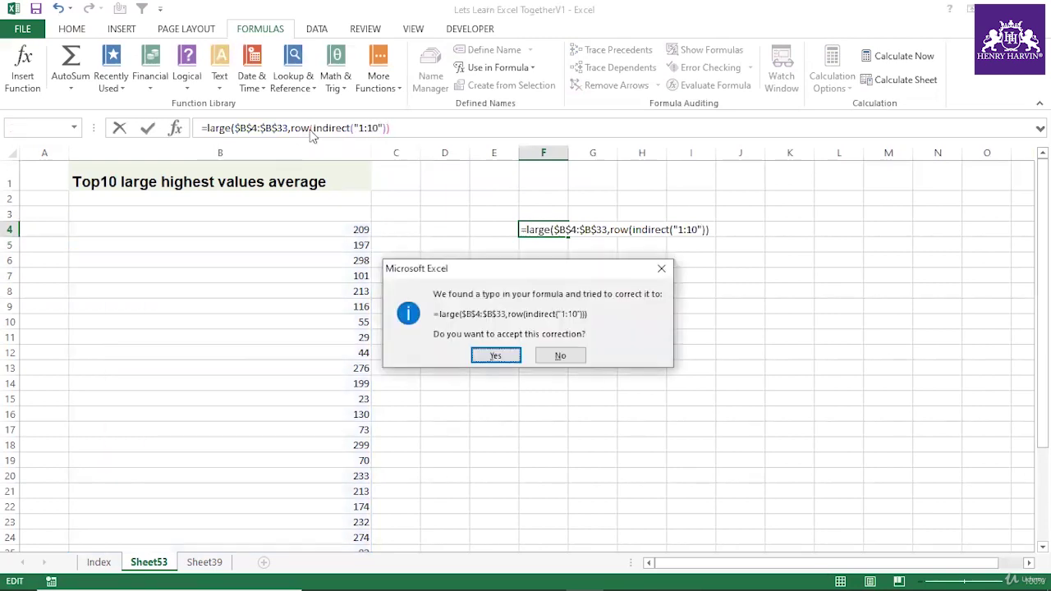
{"action": "left_click", "coordinate": [495, 356]}
Evaluate the LARGE expression inside the F4 formula to preview its array of values, leaving the formula unconverted.
{"action": "left_click", "coordinate": [557, 229]}
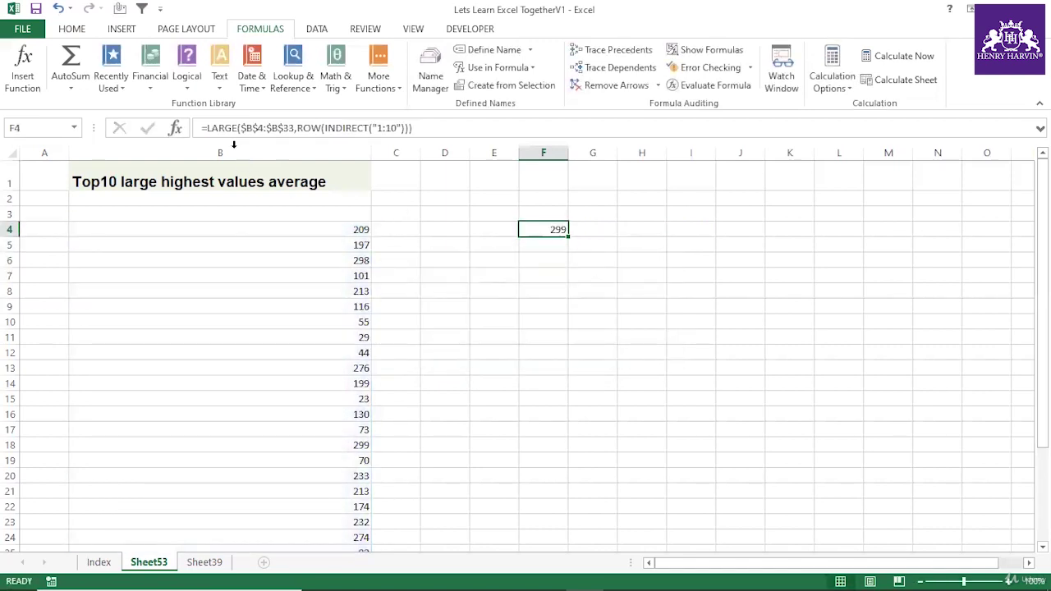
{"action": "left_click_drag", "start_coordinate": [206, 128], "coordinate": [420, 129]}
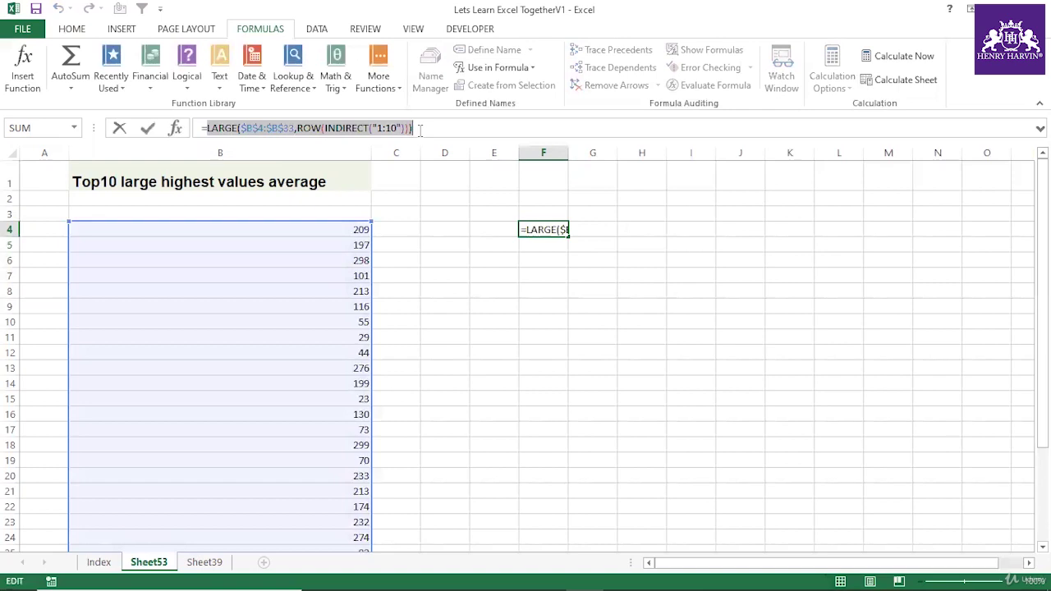
{"action": "key", "text": "F9"}
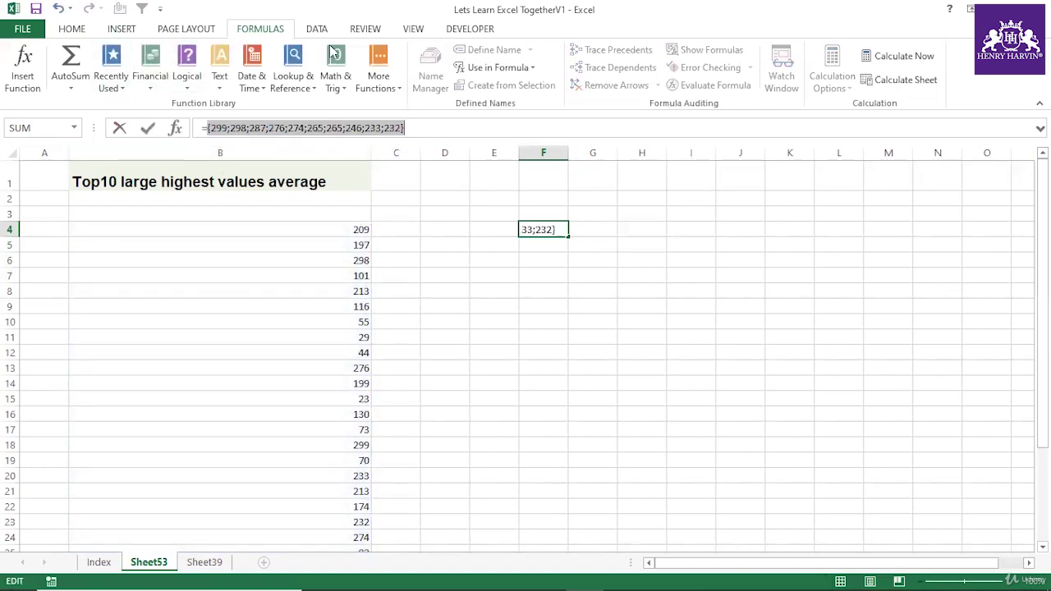
{"action": "key", "text": "Escape"}
{"action": "left_click", "coordinate": [545, 289]}
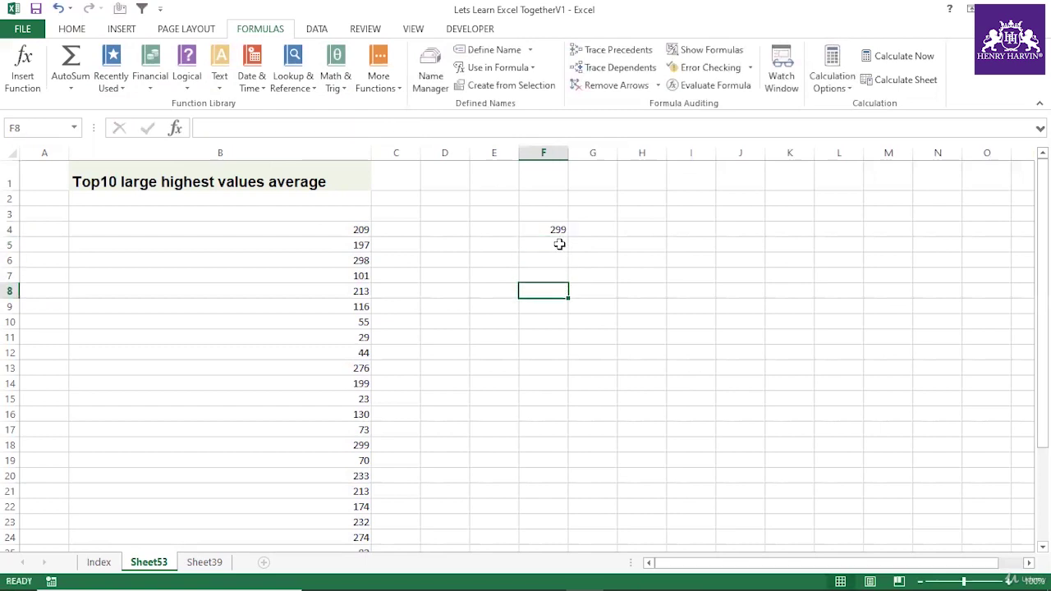
Wrap the LARGE formula in F4 in SUMPRODUCT to total the ten largest values, accepting the suggested parenthesis correction.
{"action": "left_click", "coordinate": [543, 230]}
{"action": "left_click", "coordinate": [206, 128]}
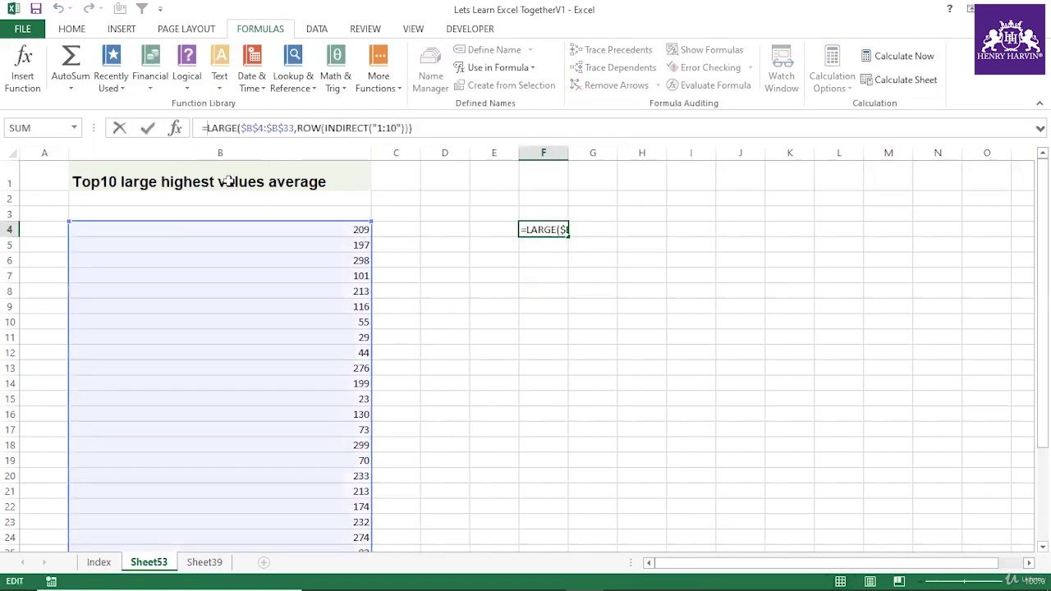
{"action": "type", "text": "Sum"}
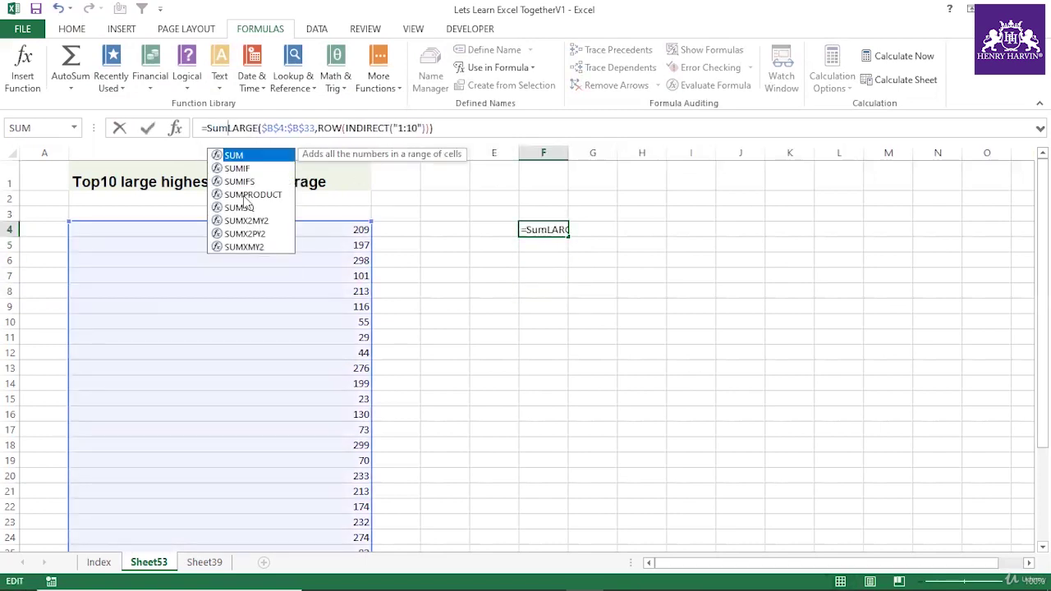
{"action": "double_click", "coordinate": [244, 195]}
{"action": "key", "text": "Return"}
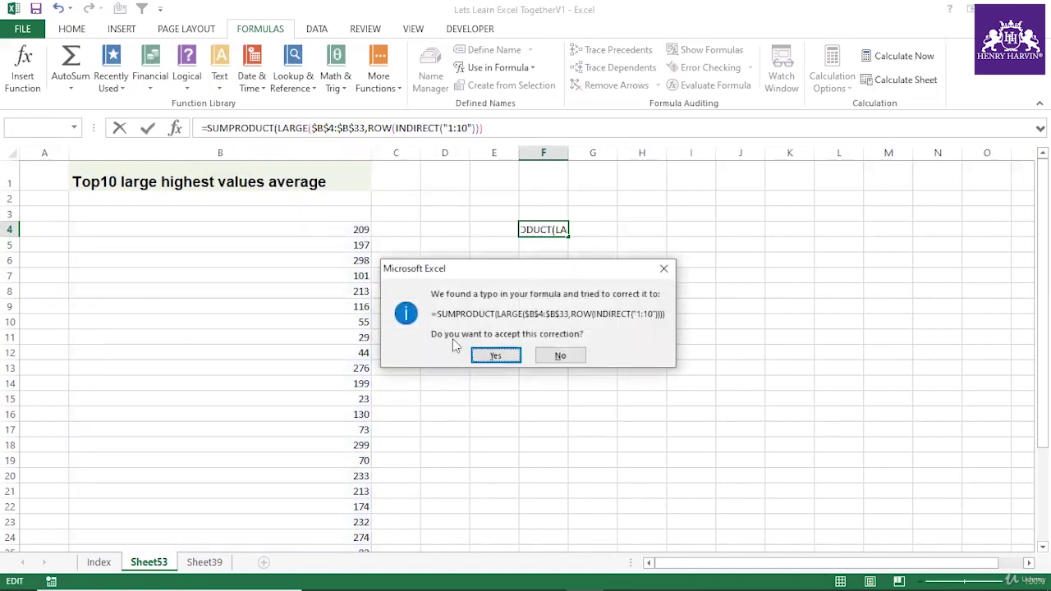
{"action": "left_click", "coordinate": [489, 358]}
{"action": "left_click", "coordinate": [579, 297]}
{"action": "left_click", "coordinate": [553, 229]}
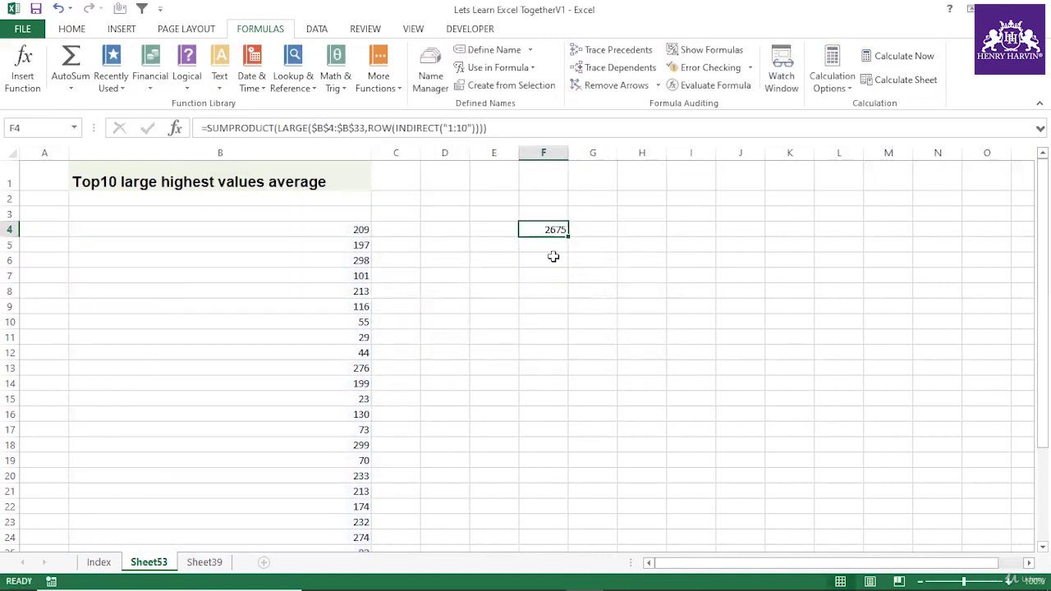
Enter 1 in N3 and fill it down to N21 as a series from 1 to 19.
{"action": "left_click", "coordinate": [544, 180]}
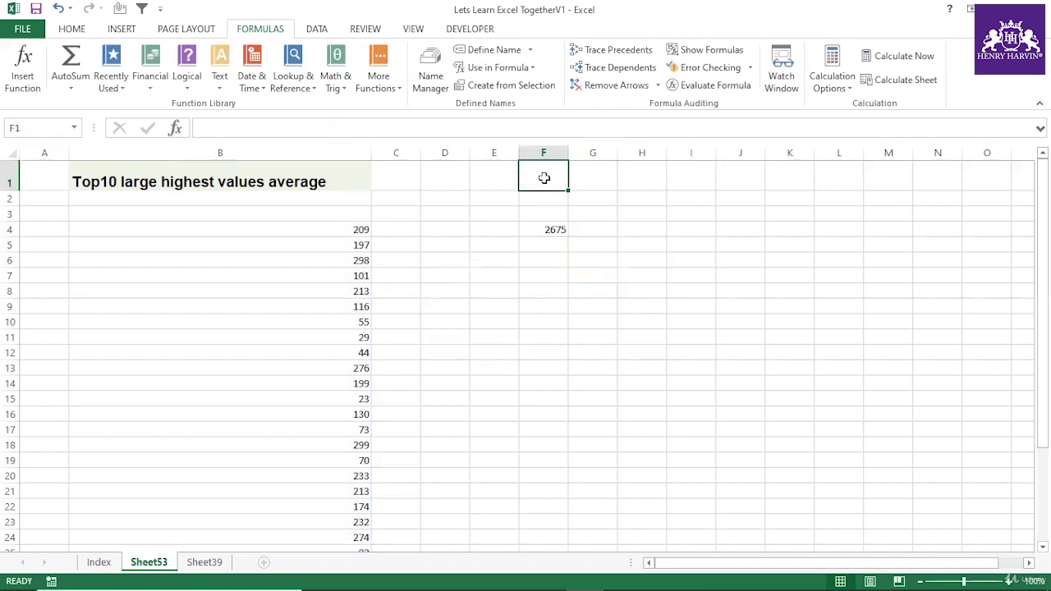
{"action": "left_click", "coordinate": [934, 211]}
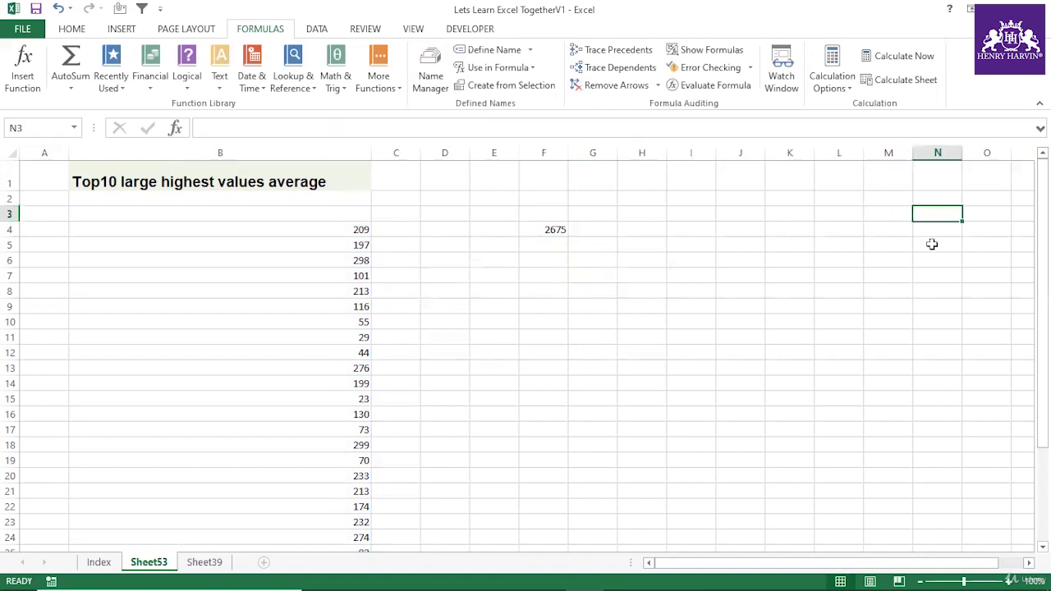
{"action": "type", "text": "1"}
{"action": "left_click", "coordinate": [898, 273]}
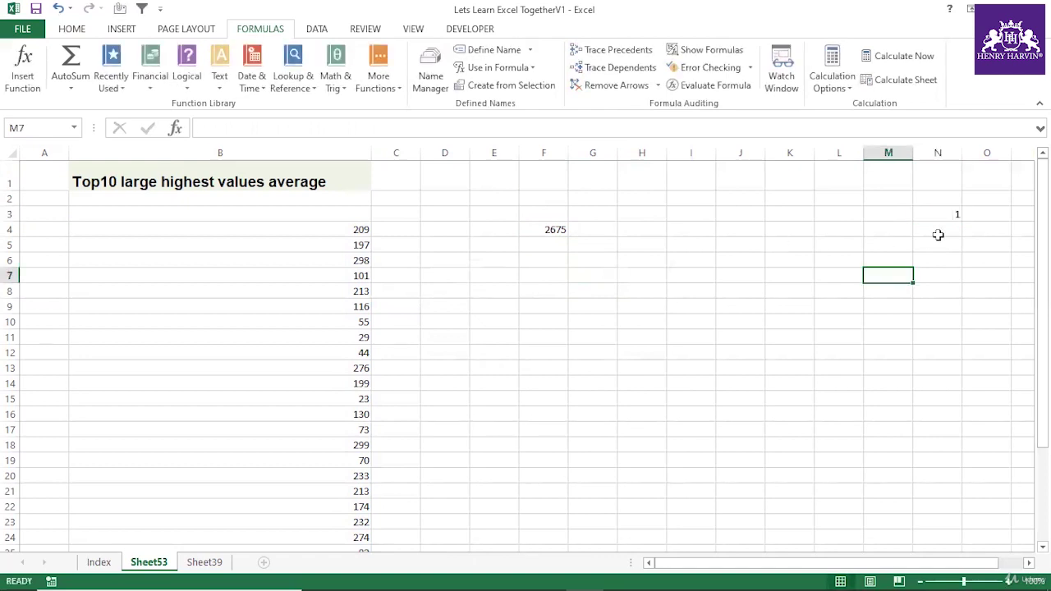
{"action": "left_click", "coordinate": [954, 213]}
{"action": "left_click_drag", "start_coordinate": [962, 218], "coordinate": [973, 499]}
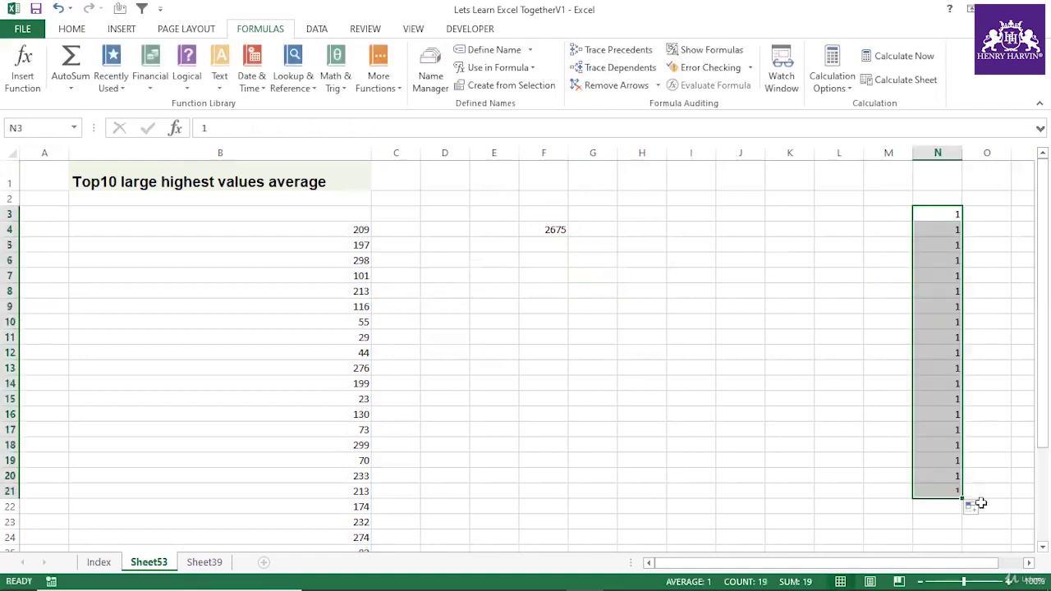
{"action": "left_click", "coordinate": [962, 435]}
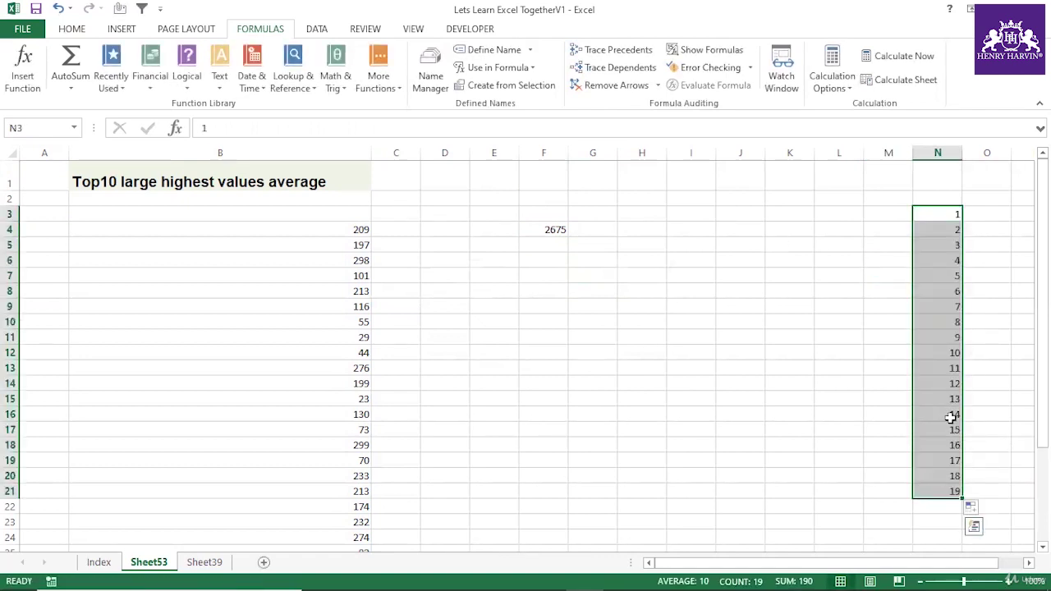
Clear the numbers 16 to 19 from N18:N21 so the list stops at 15.
{"action": "left_click", "coordinate": [948, 460]}
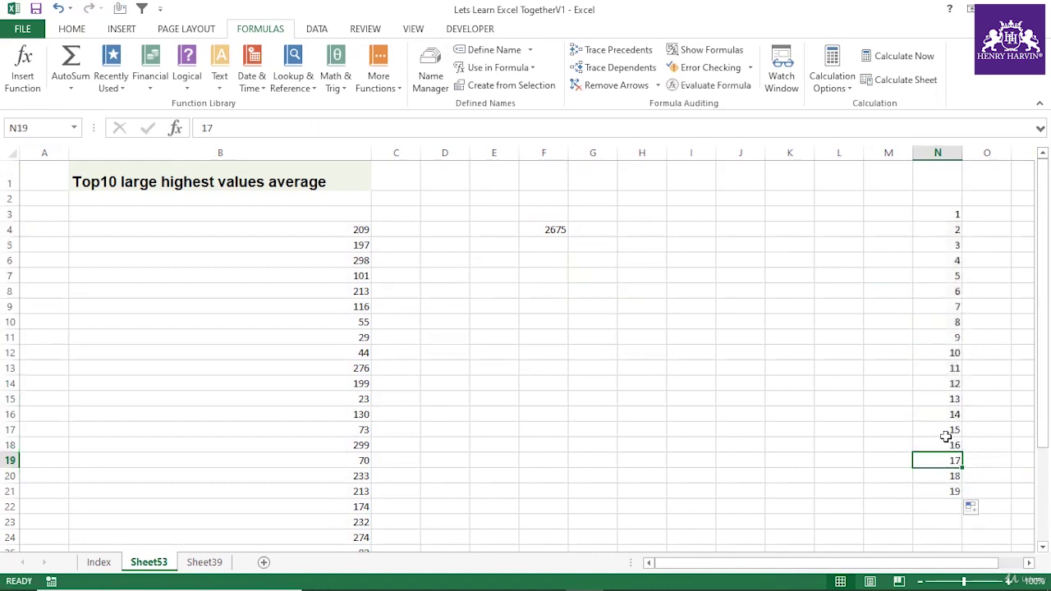
{"action": "left_click", "coordinate": [945, 444]}
{"action": "left_click_drag", "start_coordinate": [945, 448], "coordinate": [941, 485]}
{"action": "key", "text": "Delete"}
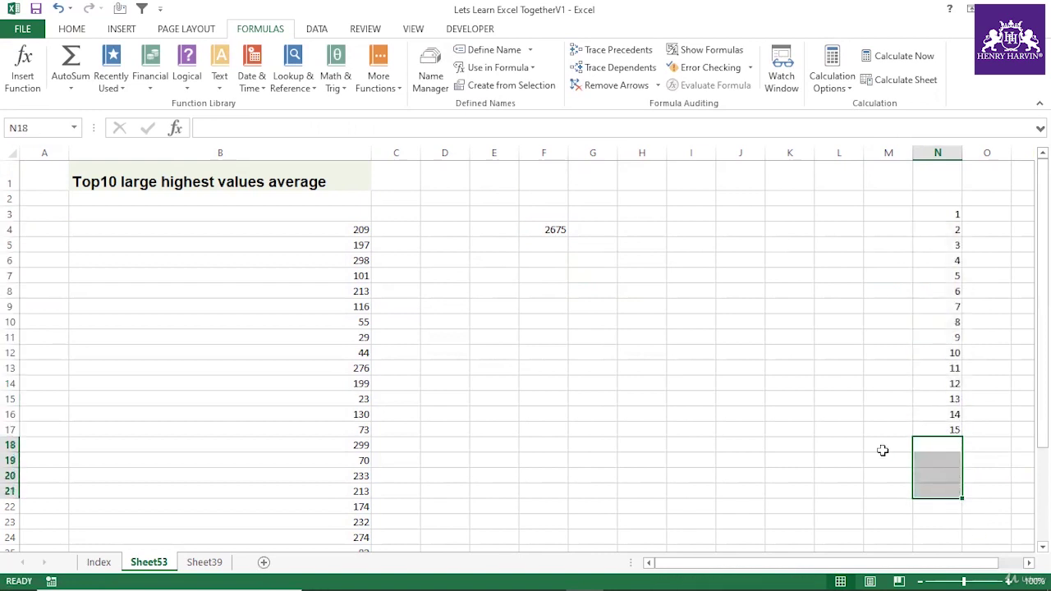
{"action": "left_click", "coordinate": [879, 448]}
Fill cell F1 with yellow and select the formula cell F4.
{"action": "left_click", "coordinate": [547, 183]}
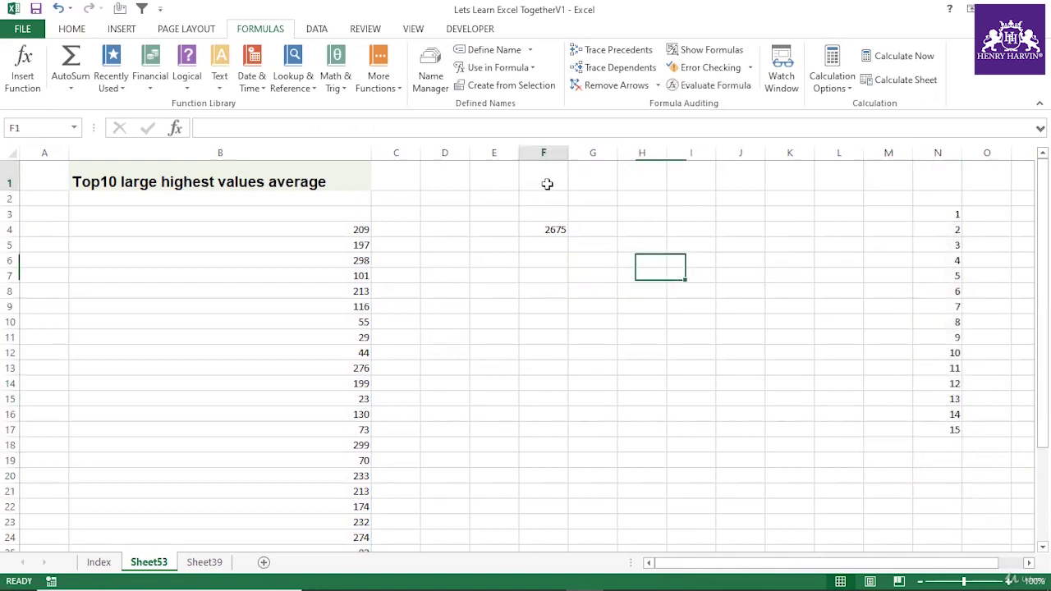
{"action": "left_click", "coordinate": [71, 29]}
{"action": "left_click", "coordinate": [234, 78]}
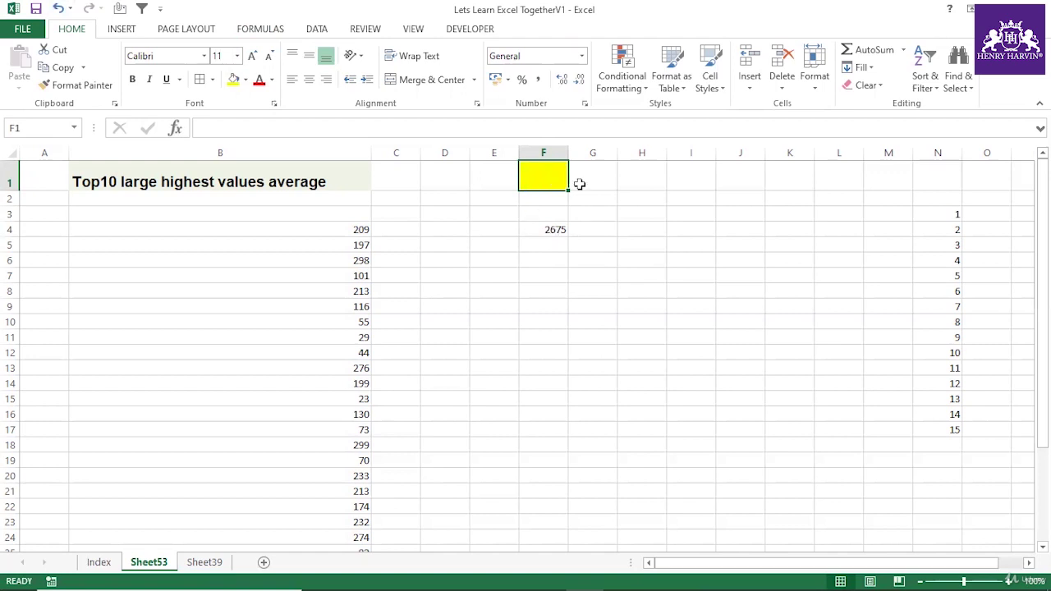
{"action": "left_click", "coordinate": [555, 233]}
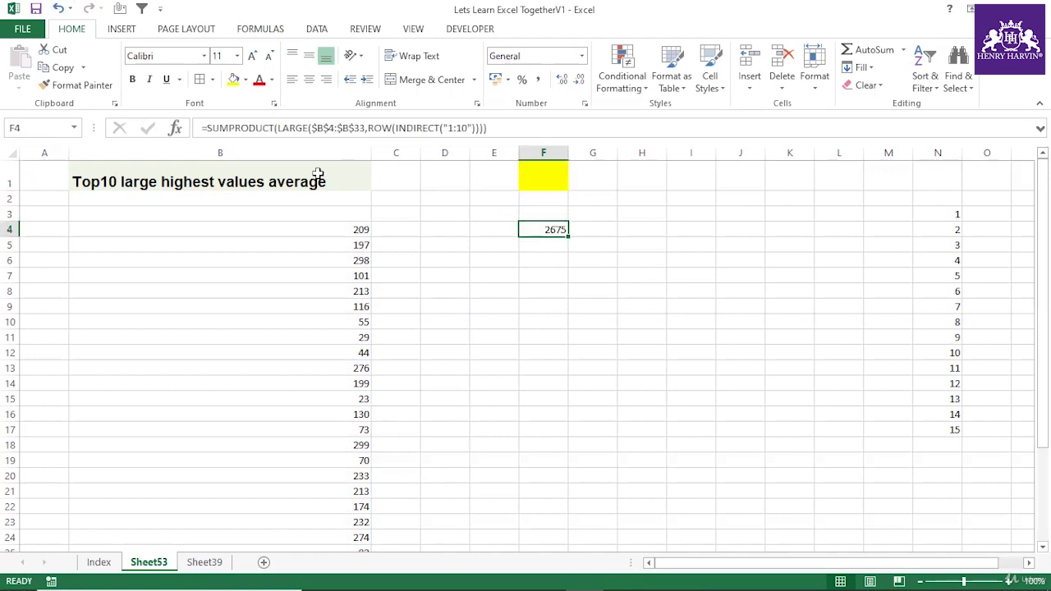
Change the heading in B1 to "Top n large highest values average".
{"action": "left_click", "coordinate": [263, 174]}
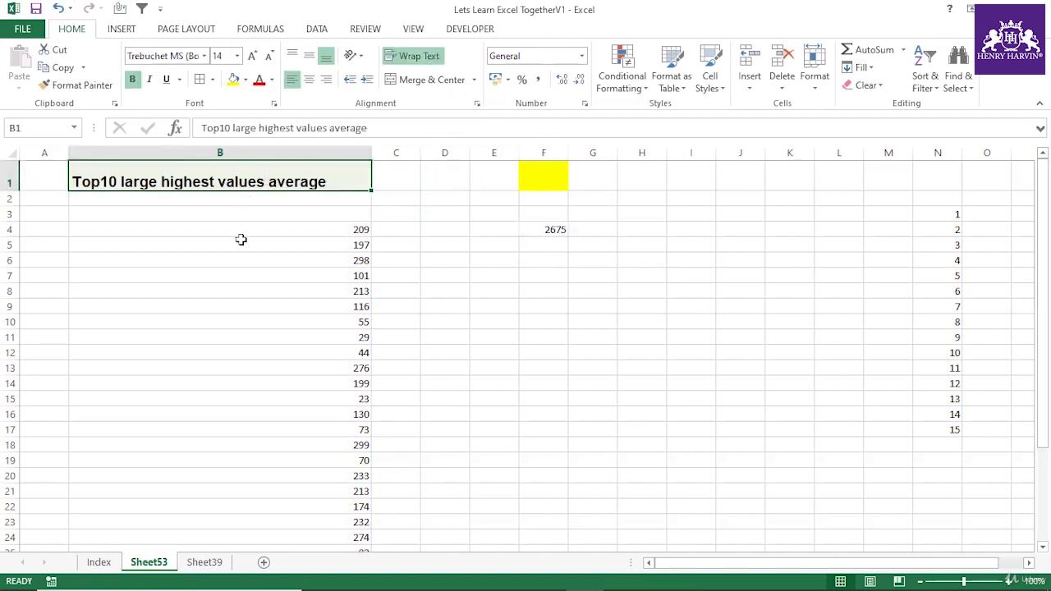
{"action": "double_click", "coordinate": [120, 181]}
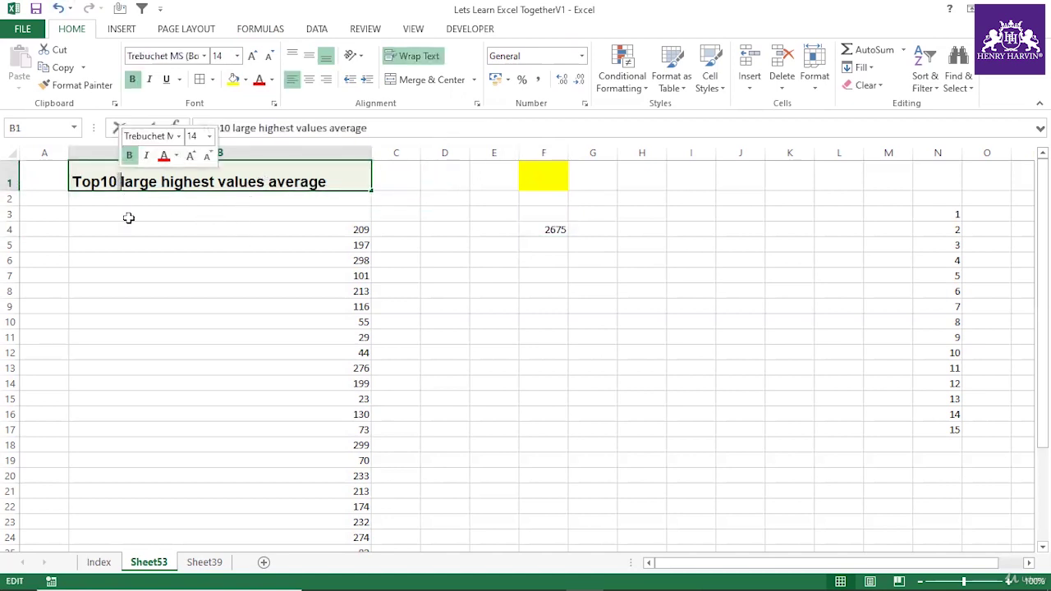
{"action": "key", "text": "BackSpace"}
{"action": "key", "text": "BackSpace"}
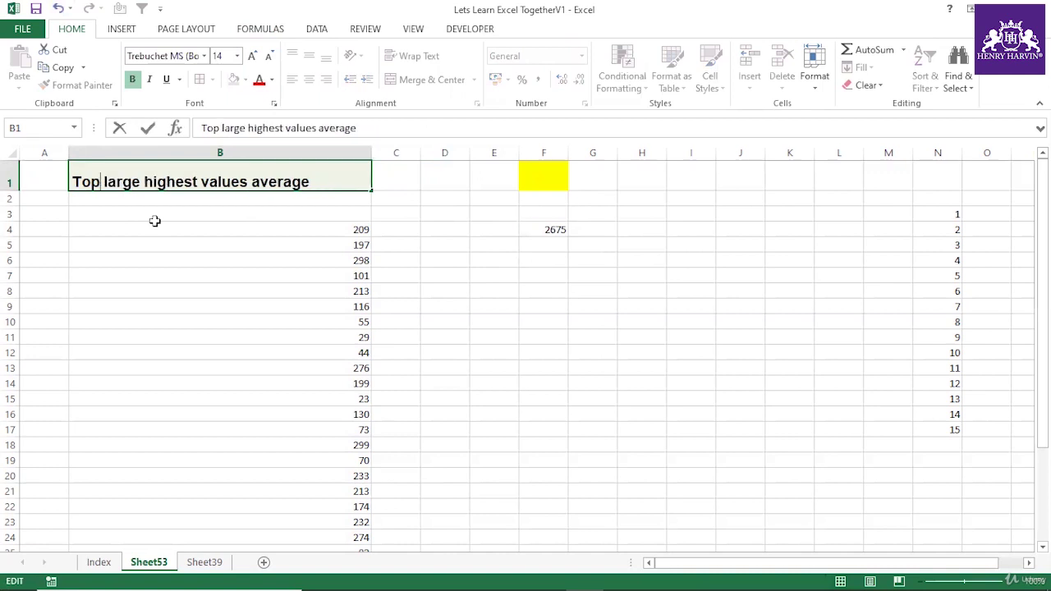
{"action": "type", "text": "n"}
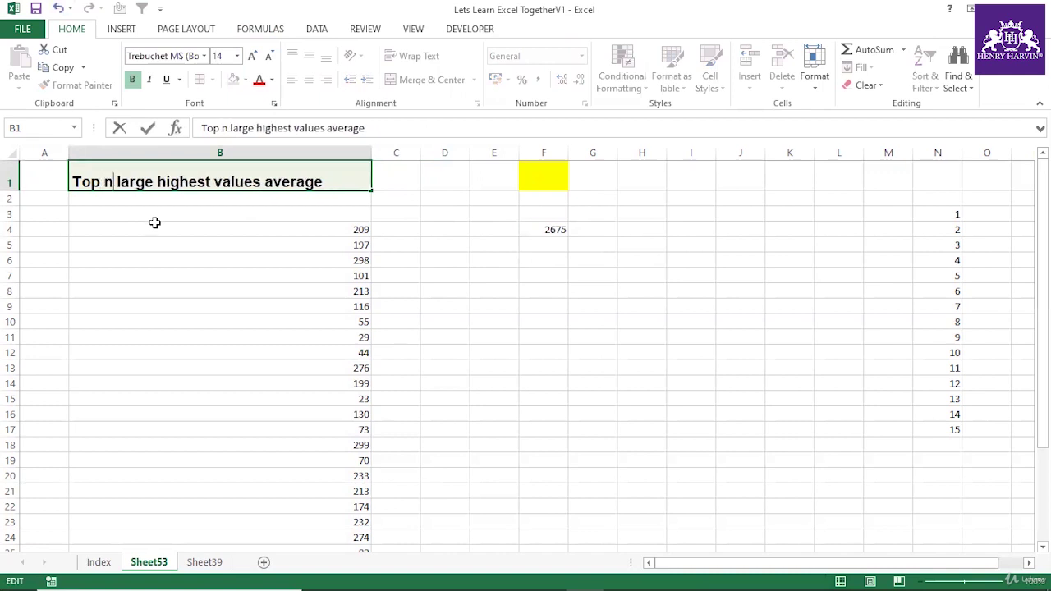
{"action": "left_click", "coordinate": [433, 293]}
Examine the upper limit of the INDIRECT row range in F4's SUMPRODUCT formula, leaving the formula as it is.
{"action": "left_click", "coordinate": [562, 230]}
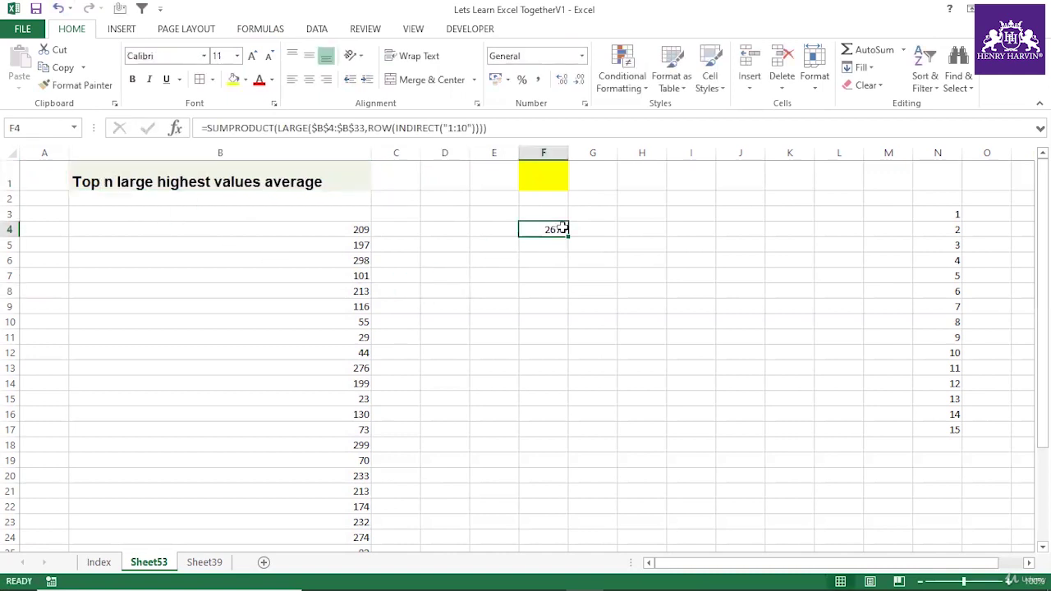
{"action": "left_click", "coordinate": [464, 128]}
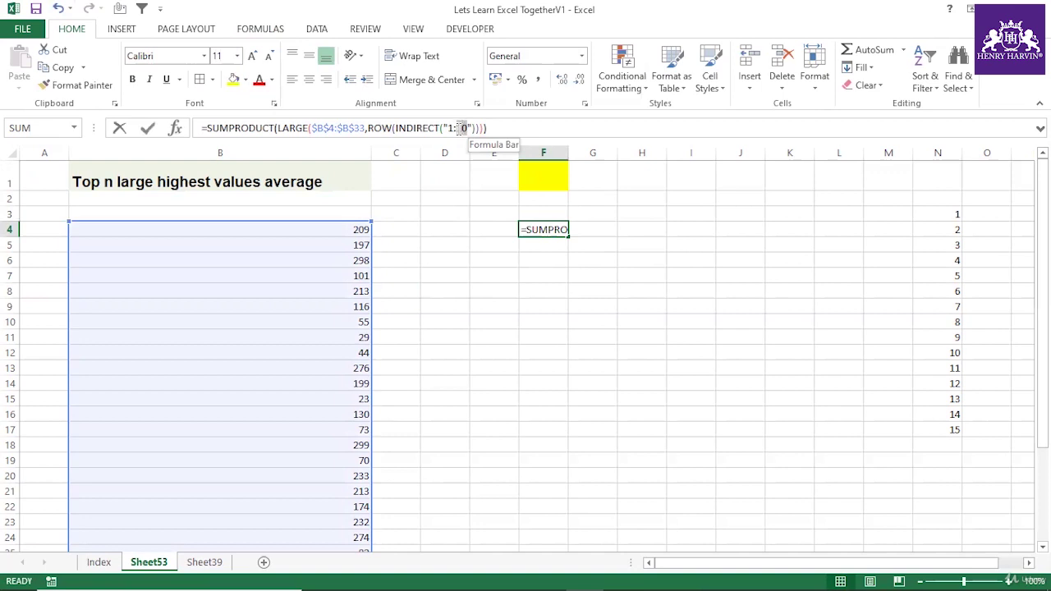
{"action": "double_click", "coordinate": [462, 127]}
{"action": "key", "text": "Return"}
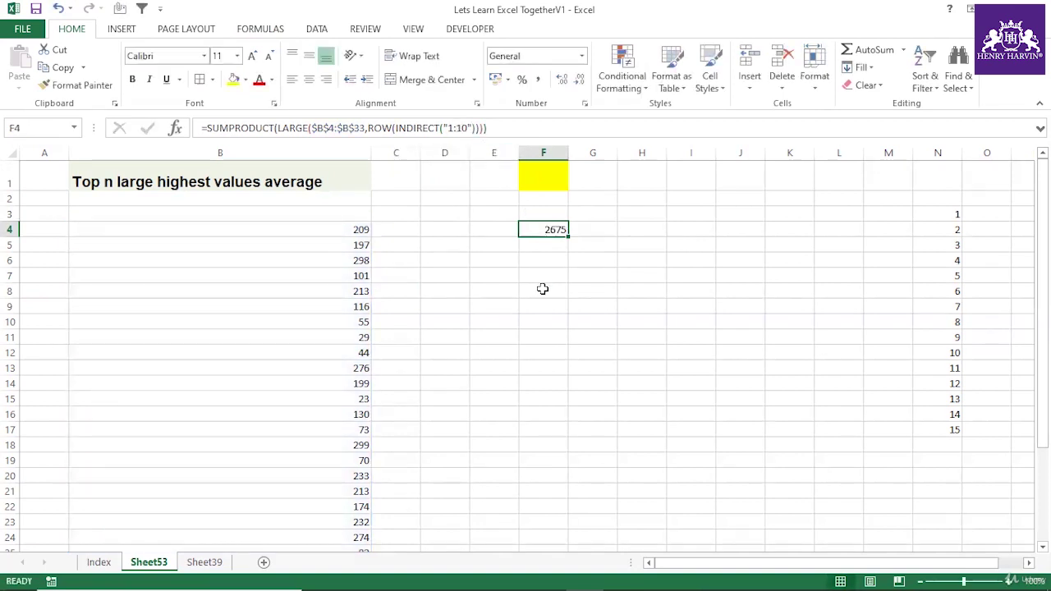
Define the name num for the number list in N3:N17.
{"action": "left_click", "coordinate": [546, 168]}
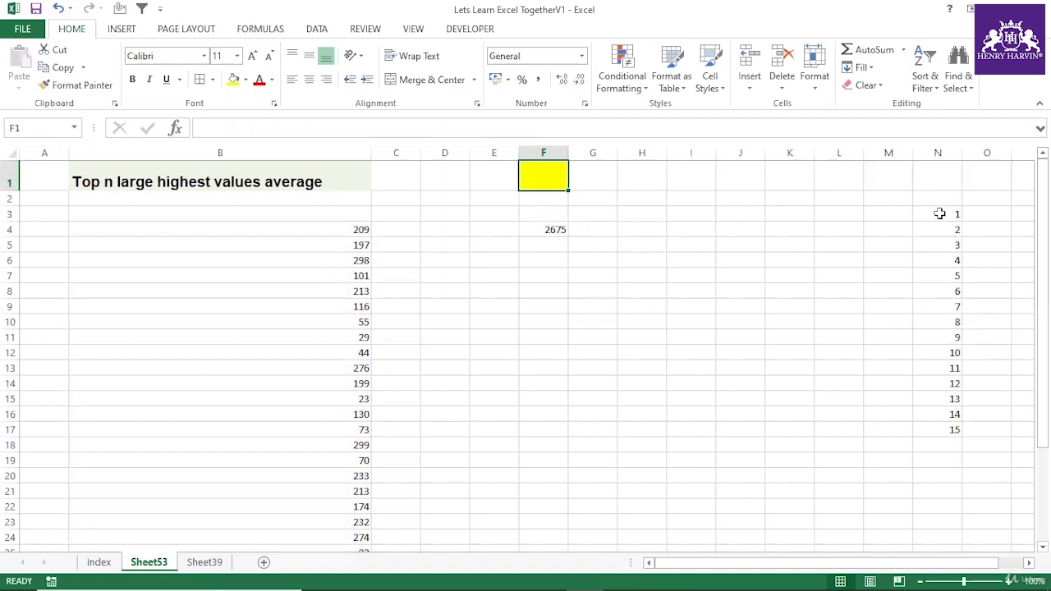
{"action": "left_click_drag", "start_coordinate": [938, 214], "coordinate": [930, 430]}
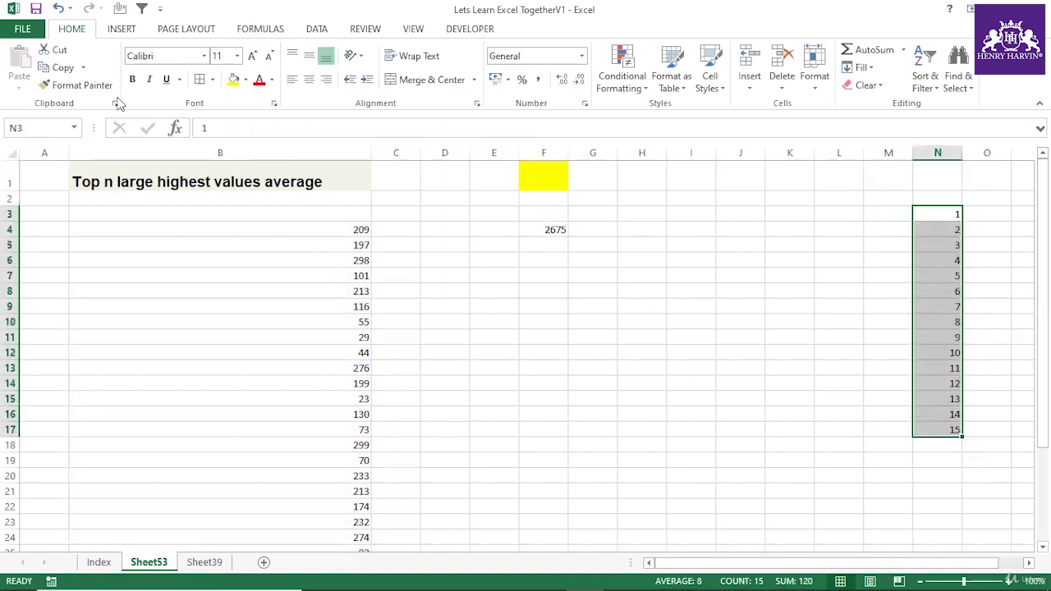
{"action": "left_click", "coordinate": [34, 128]}
{"action": "type", "text": "num"}
{"action": "key", "text": "Return"}
{"action": "left_click", "coordinate": [529, 293]}
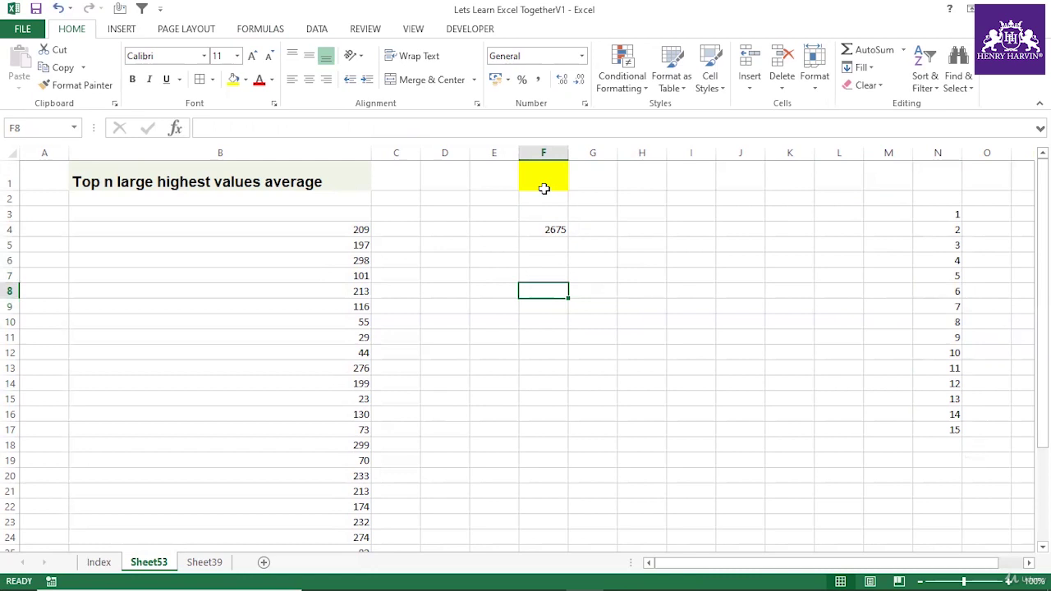
{"action": "key", "text": "ctrl+F3"}
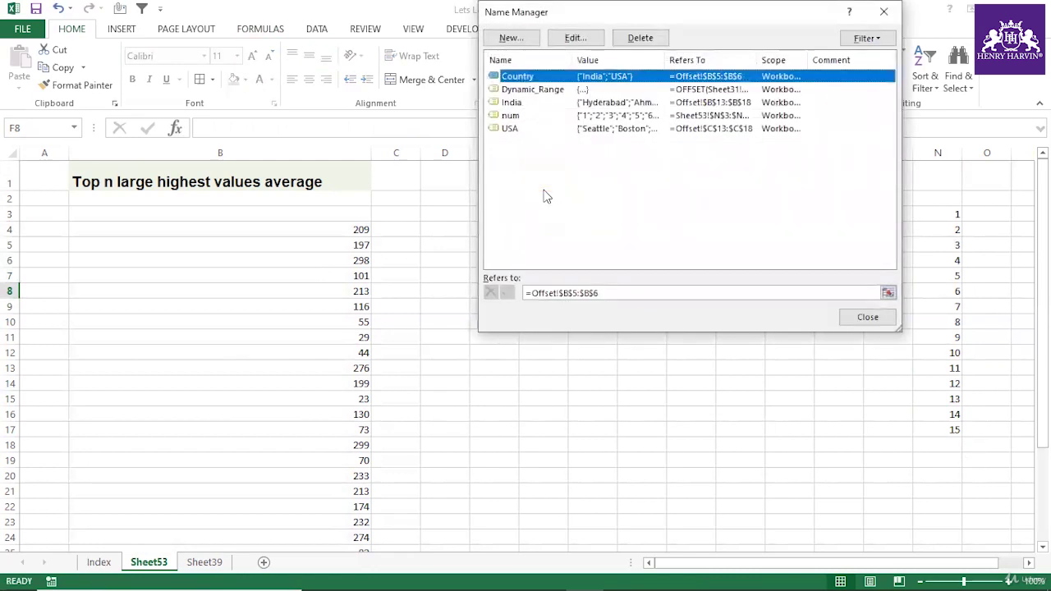
{"action": "left_click", "coordinate": [512, 39]}
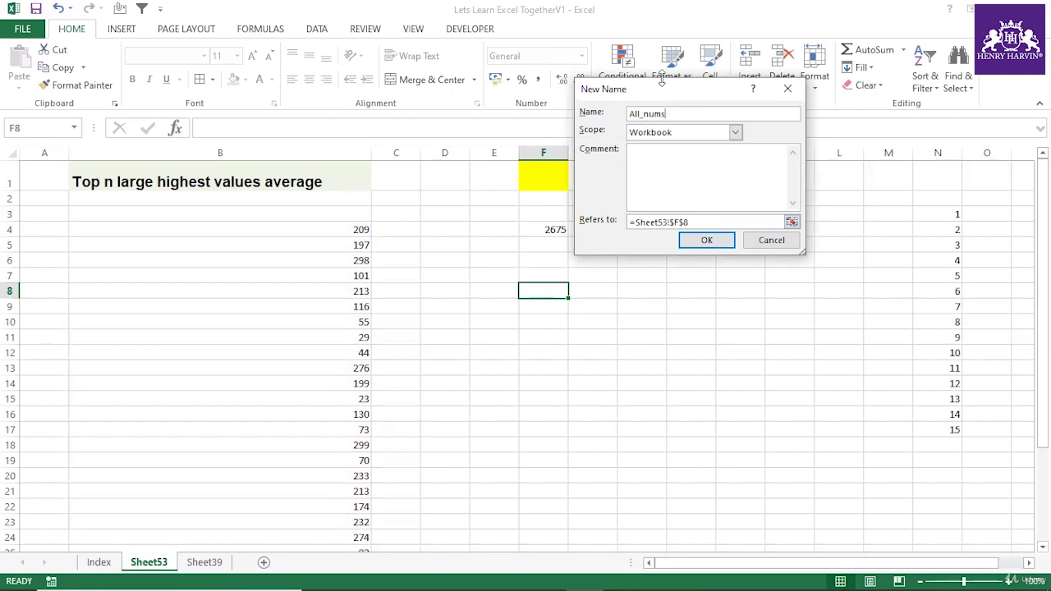
{"action": "left_click_drag", "start_coordinate": [661, 82], "coordinate": [553, 108]}
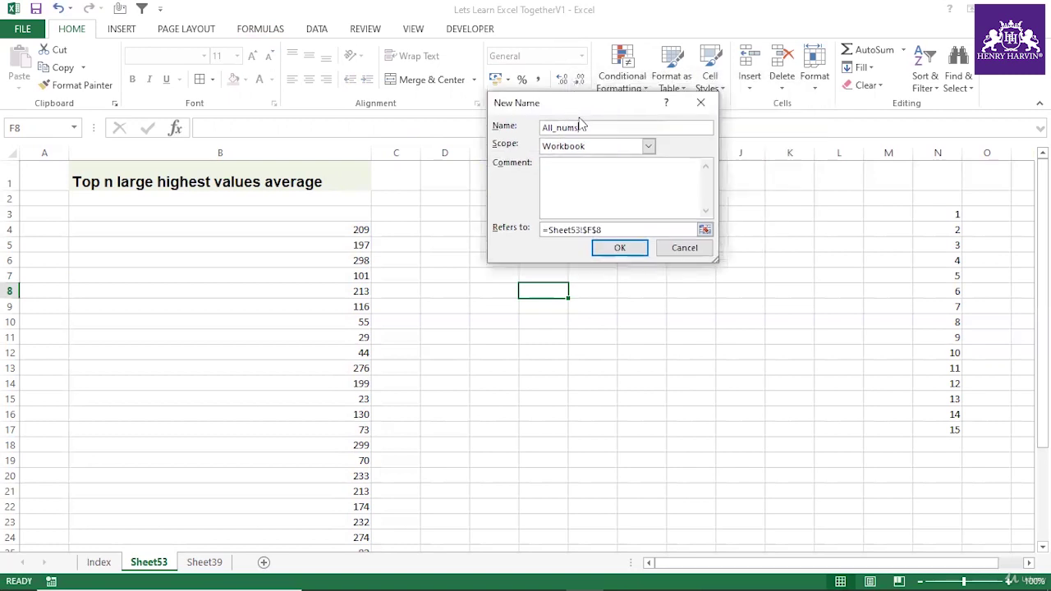
{"action": "left_click", "coordinate": [611, 229]}
{"action": "left_click_drag", "start_coordinate": [610, 229], "coordinate": [530, 235]}
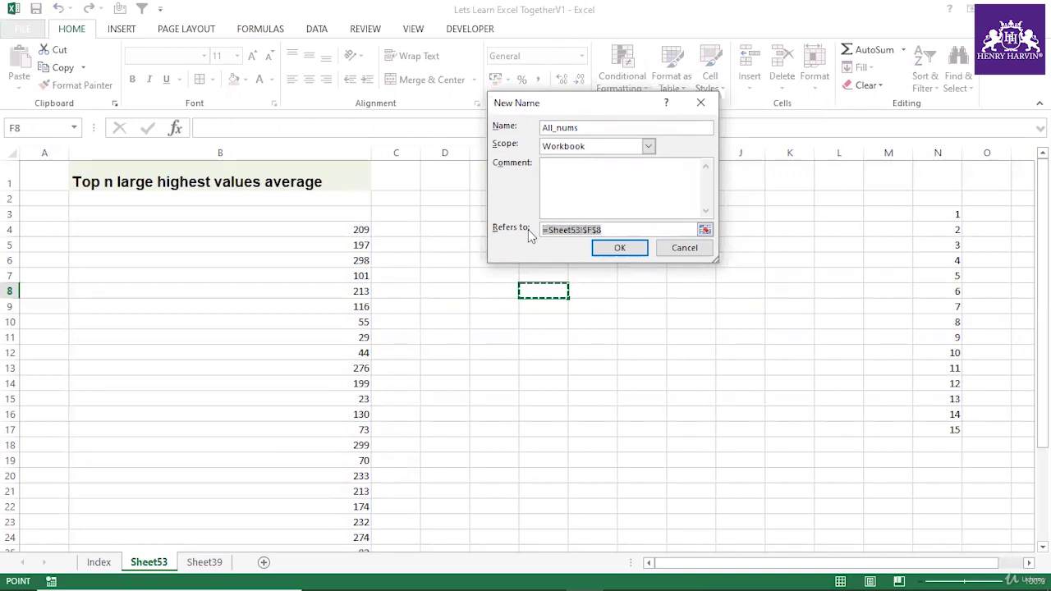
{"action": "left_click", "coordinate": [686, 248]}
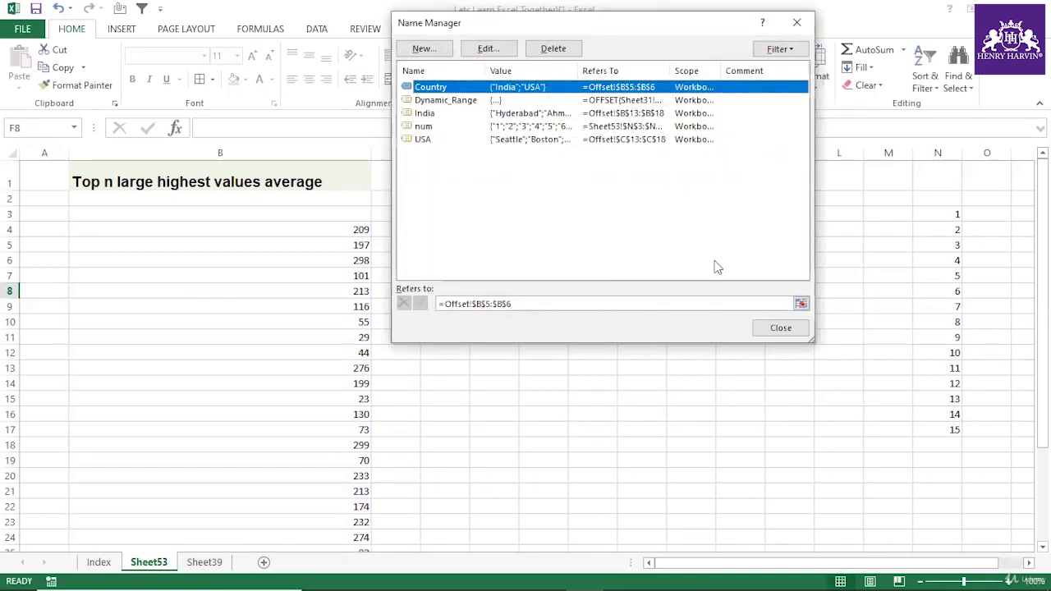
{"action": "left_click", "coordinate": [777, 327]}
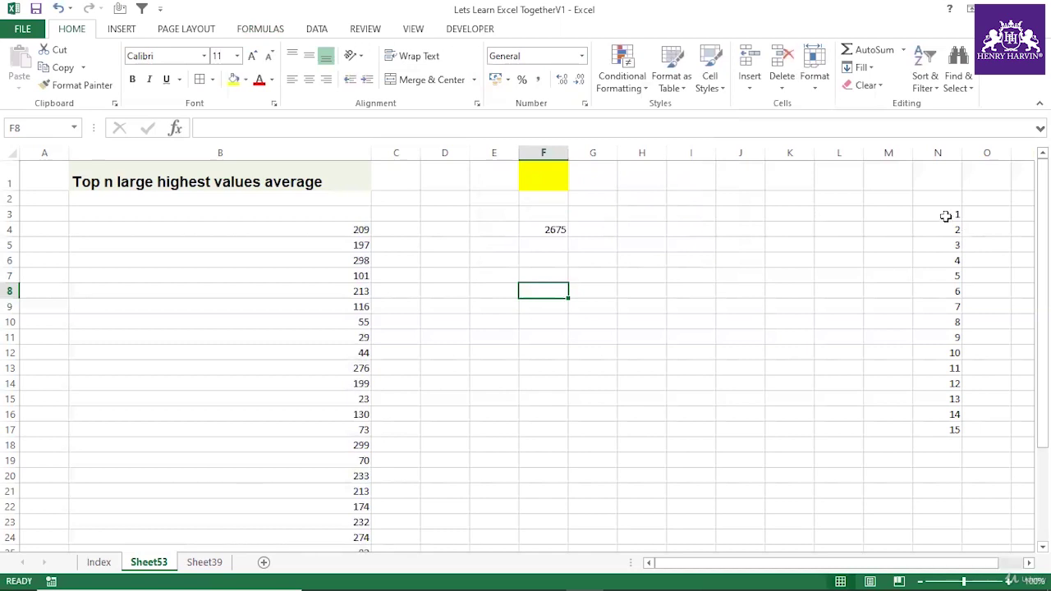
Add list data validation to the yellow cell F1, using the named range num as the source.
{"action": "left_click_drag", "start_coordinate": [945, 216], "coordinate": [944, 429]}
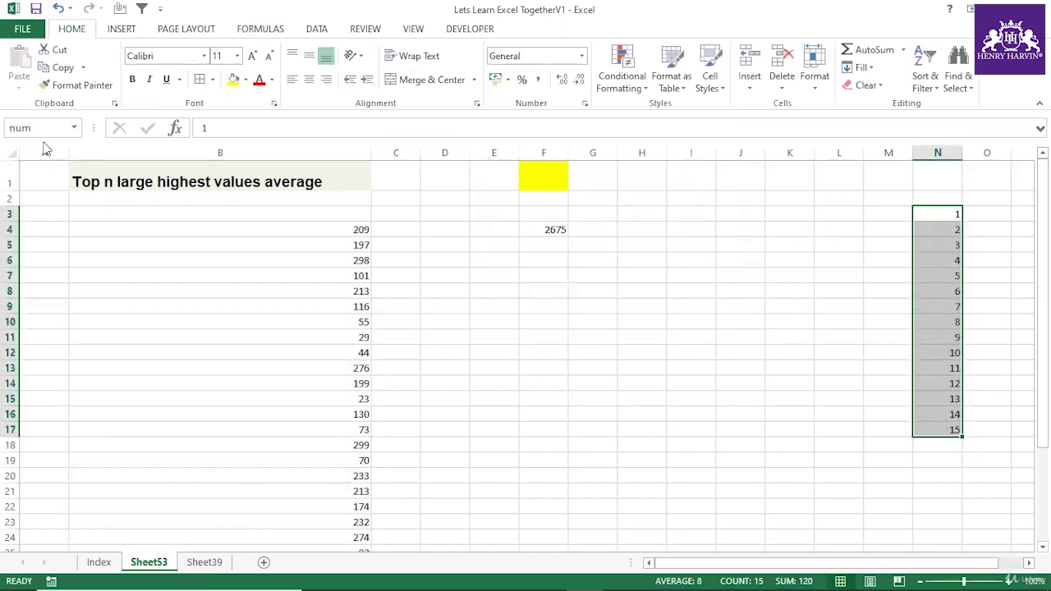
{"action": "left_click", "coordinate": [533, 175]}
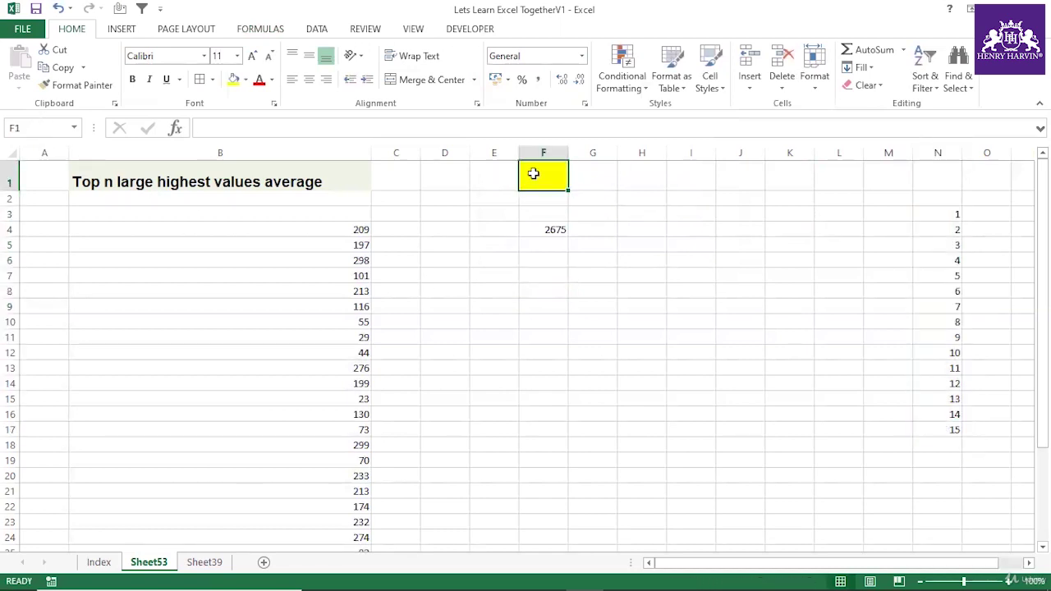
{"action": "left_click", "coordinate": [317, 29]}
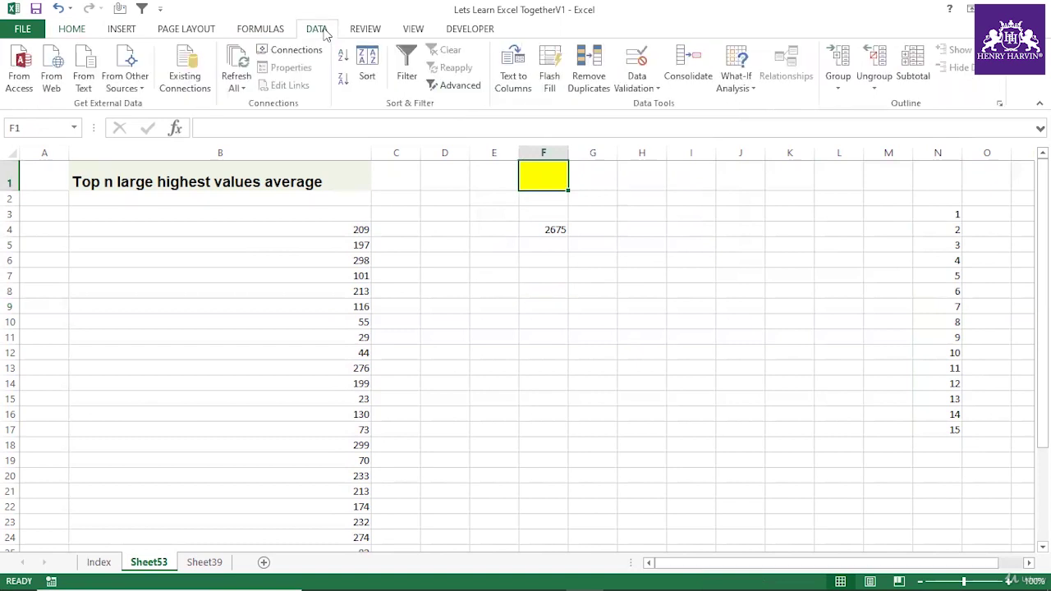
{"action": "left_click", "coordinate": [637, 82]}
{"action": "left_click", "coordinate": [646, 105]}
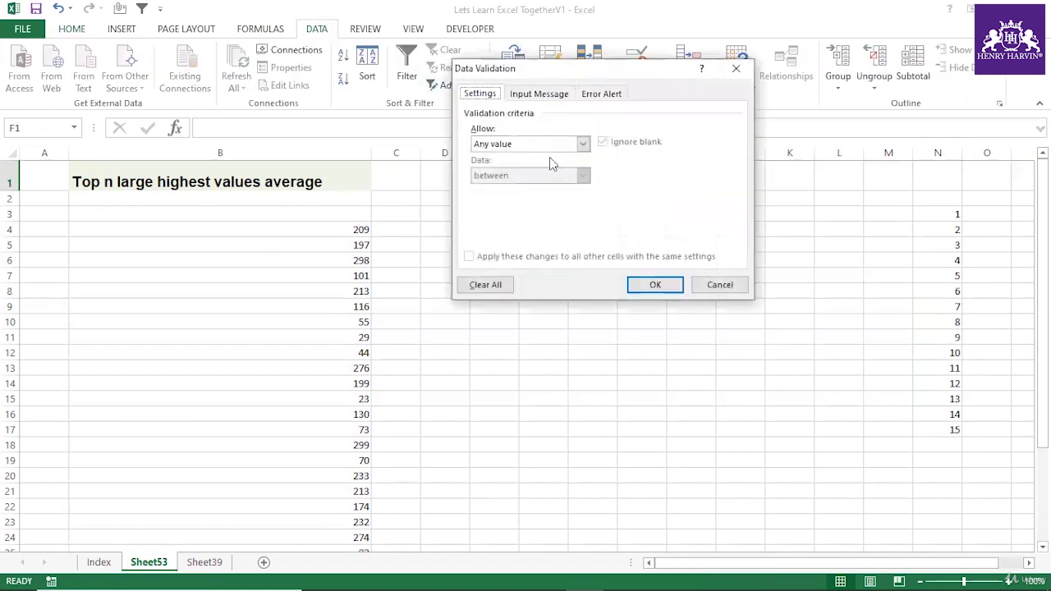
{"action": "left_click", "coordinate": [517, 142]}
{"action": "left_click", "coordinate": [494, 190]}
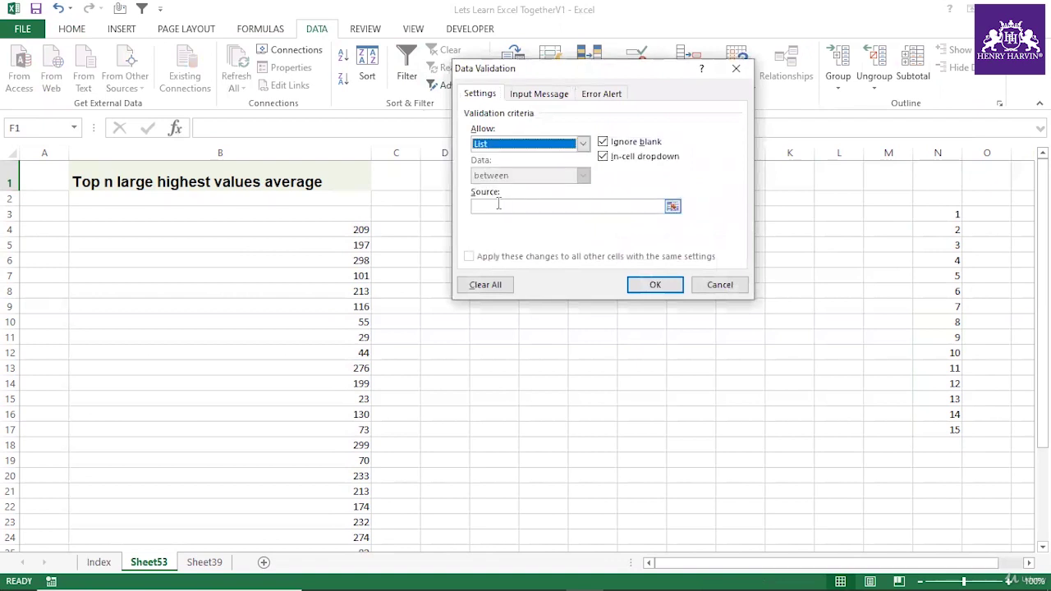
{"action": "left_click", "coordinate": [498, 206]}
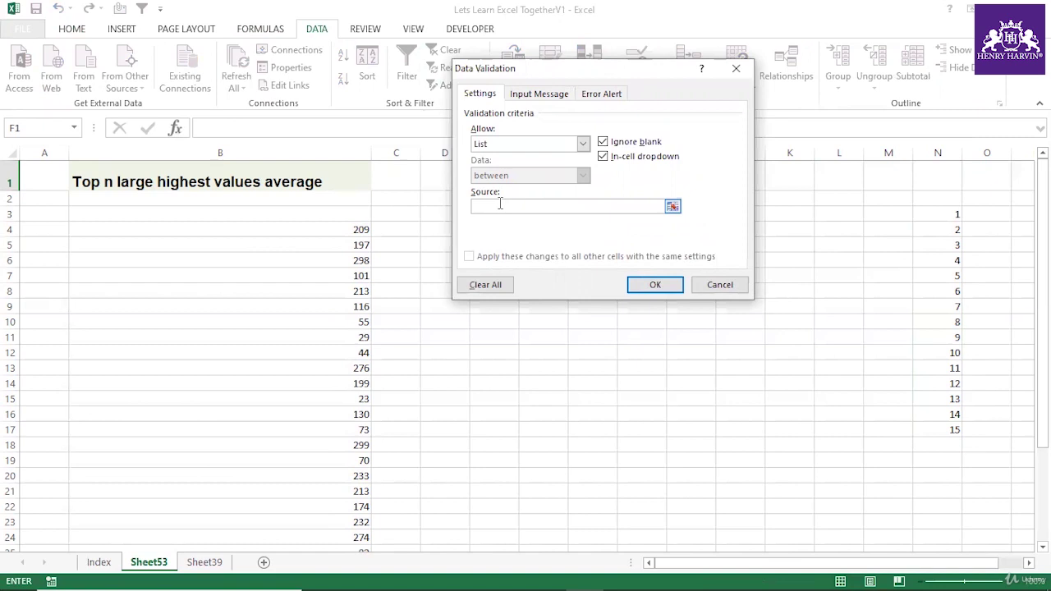
{"action": "key", "text": "F3"}
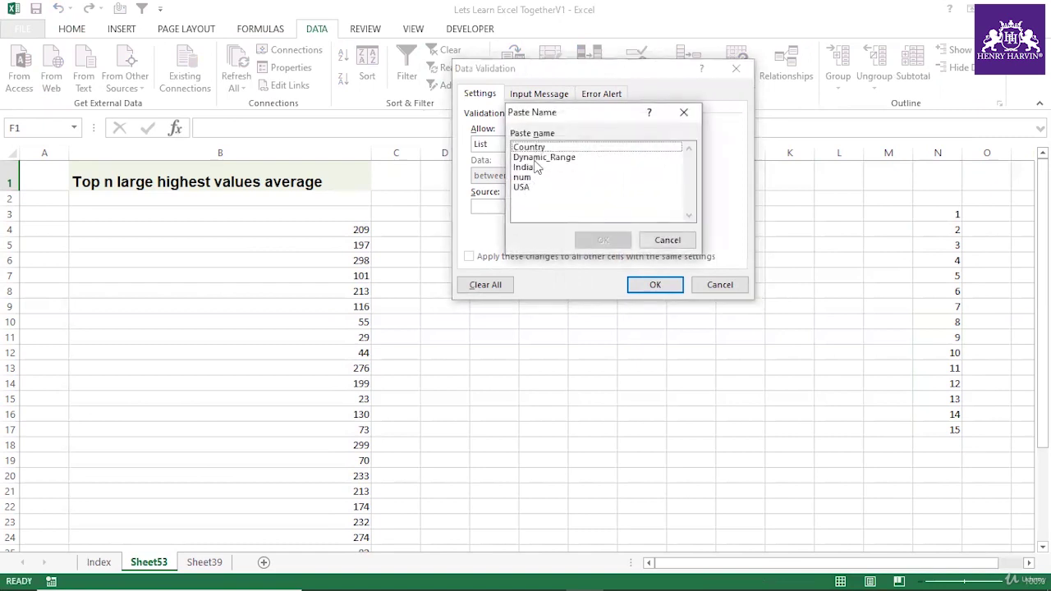
{"action": "left_click", "coordinate": [524, 176]}
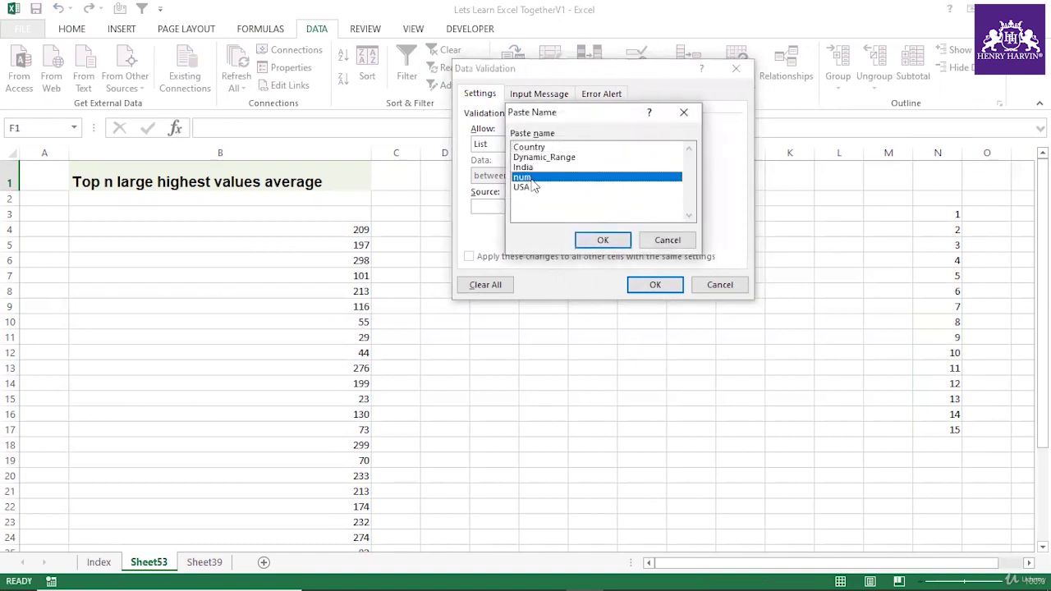
{"action": "left_click", "coordinate": [602, 239]}
{"action": "left_click", "coordinate": [654, 284]}
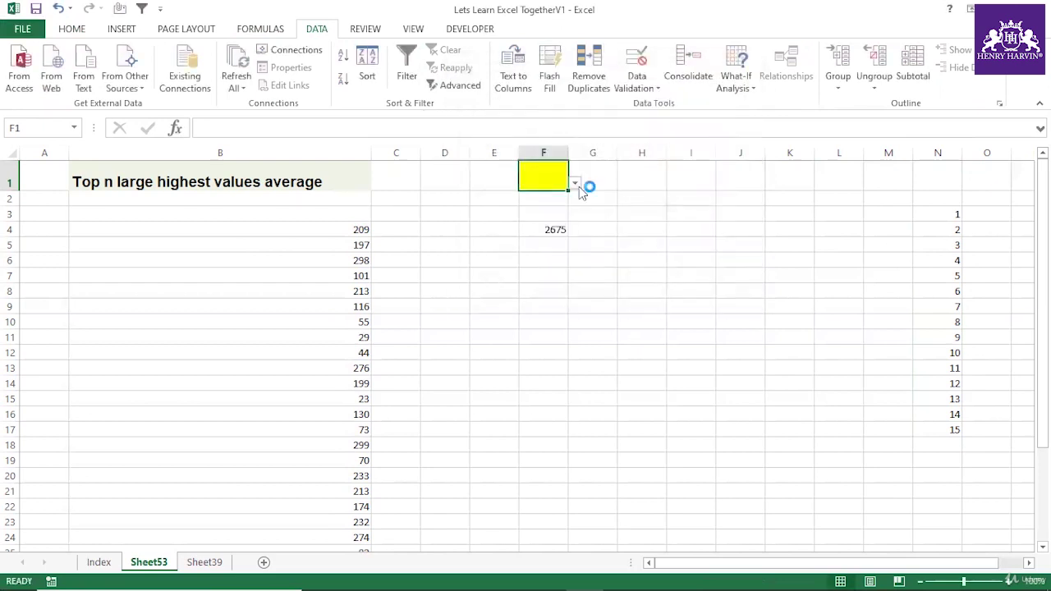
{"action": "left_click", "coordinate": [577, 184]}
{"action": "left_click", "coordinate": [638, 235]}
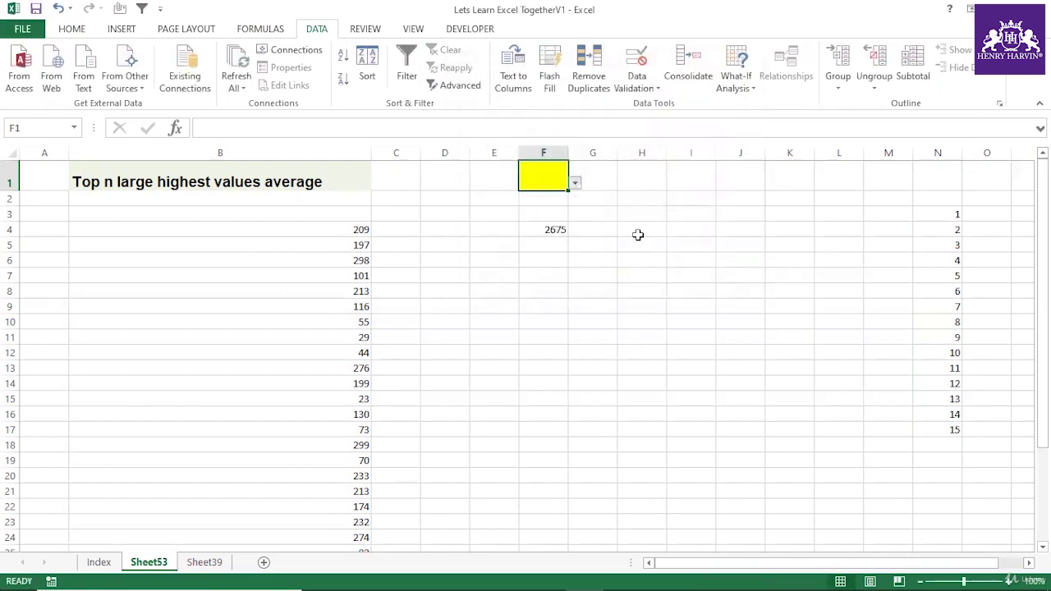
Increase the font size of the yellow cell F1 to 22.
{"action": "left_click", "coordinate": [551, 178]}
{"action": "left_click", "coordinate": [86, 30]}
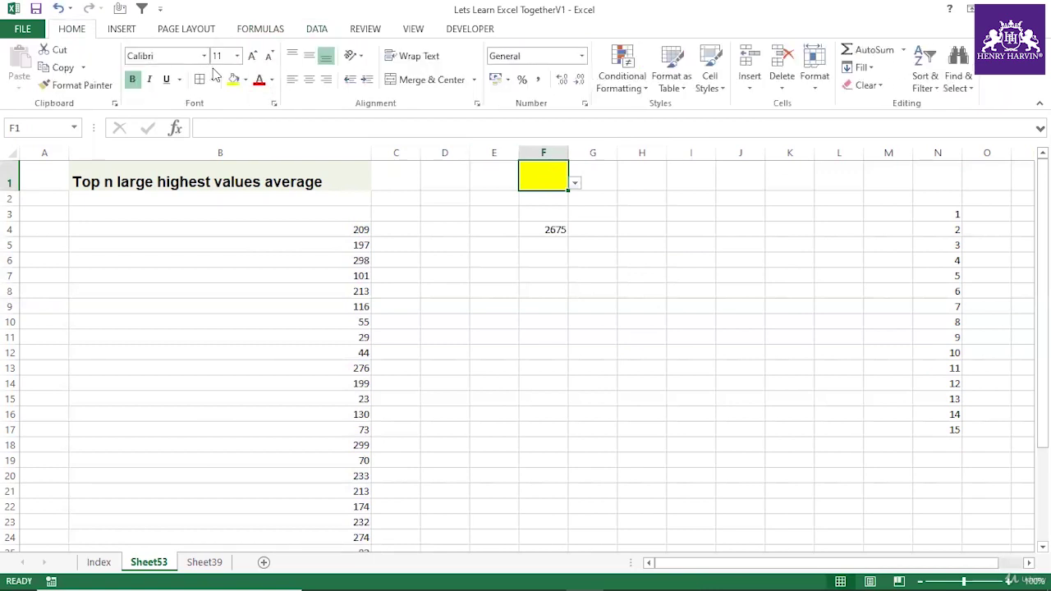
{"action": "left_click", "coordinate": [252, 55]}
{"action": "left_click", "coordinate": [252, 55]}
{"action": "left_click", "coordinate": [252, 55]}
{"action": "left_click", "coordinate": [252, 55]}
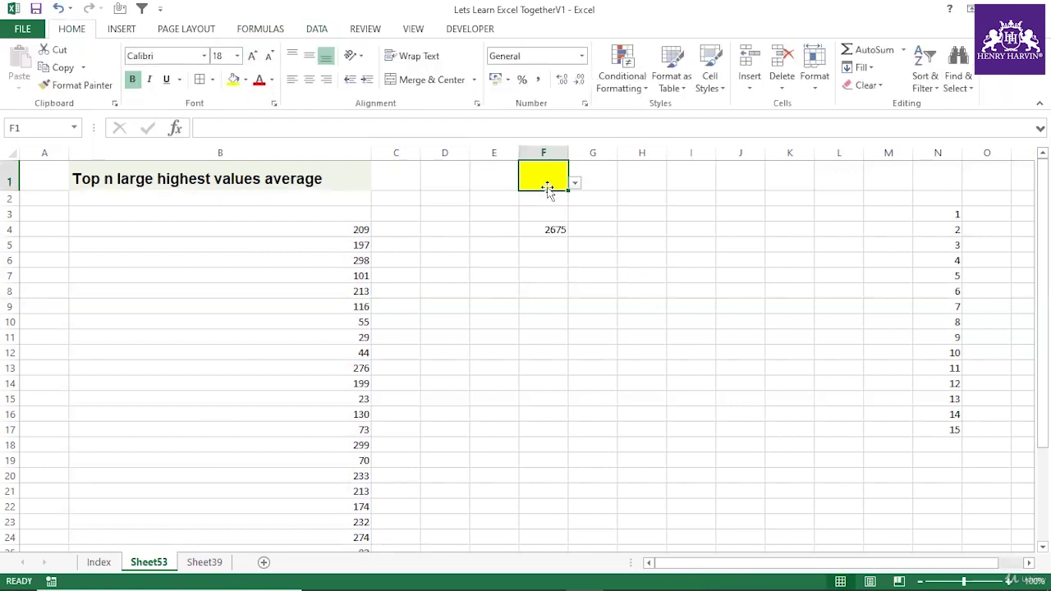
{"action": "left_click", "coordinate": [528, 212]}
{"action": "left_click", "coordinate": [532, 178]}
{"action": "left_click", "coordinate": [252, 55]}
{"action": "left_click", "coordinate": [252, 55]}
{"action": "left_click", "coordinate": [486, 260]}
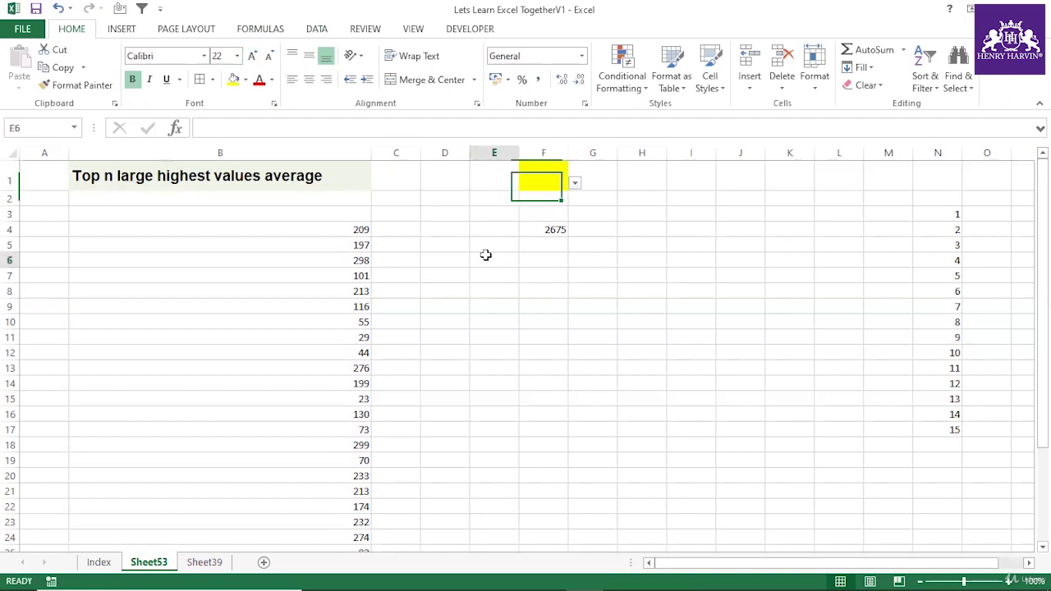
Pick 3 from the drop-down list in cell F1.
{"action": "left_click", "coordinate": [548, 182]}
{"action": "left_click", "coordinate": [575, 183]}
{"action": "left_click", "coordinate": [547, 217]}
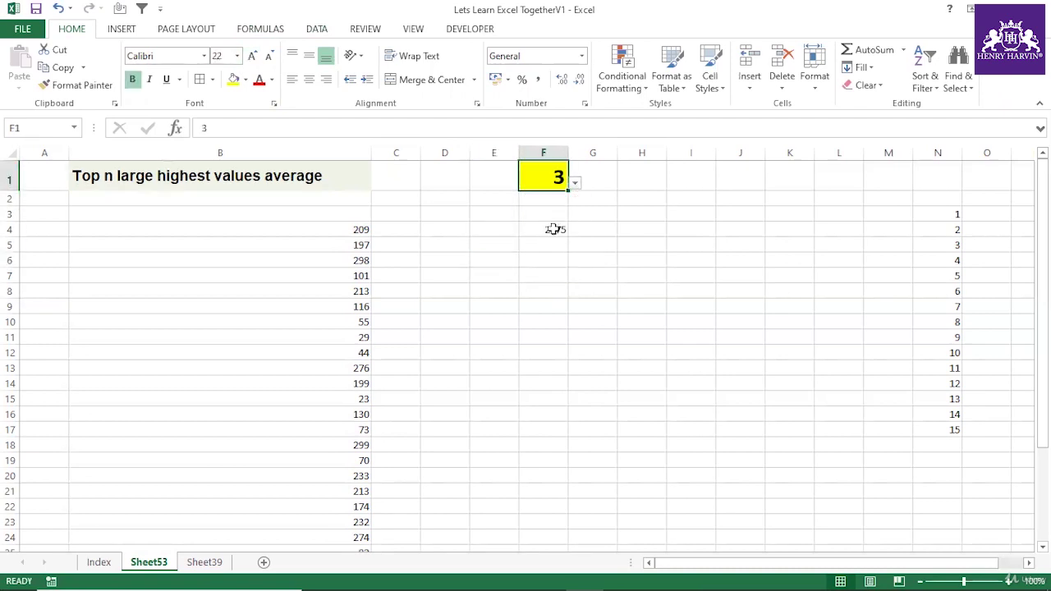
Replace the fixed 10 in F4's INDIRECT argument with a reference to F1, making it INDIRECT("1:"&F1).
{"action": "left_click", "coordinate": [555, 229]}
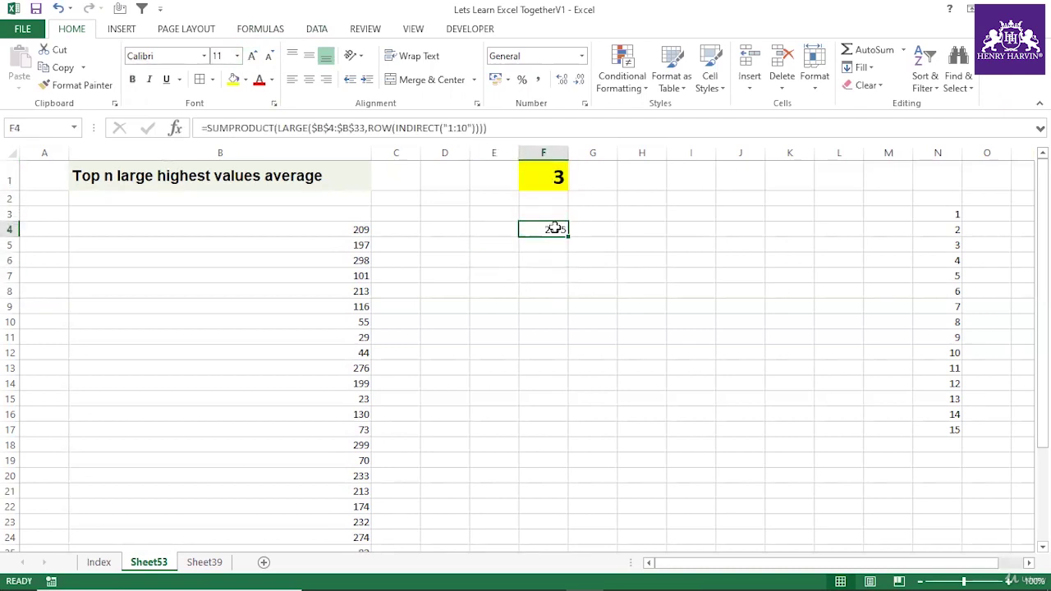
{"action": "left_click", "coordinate": [472, 128]}
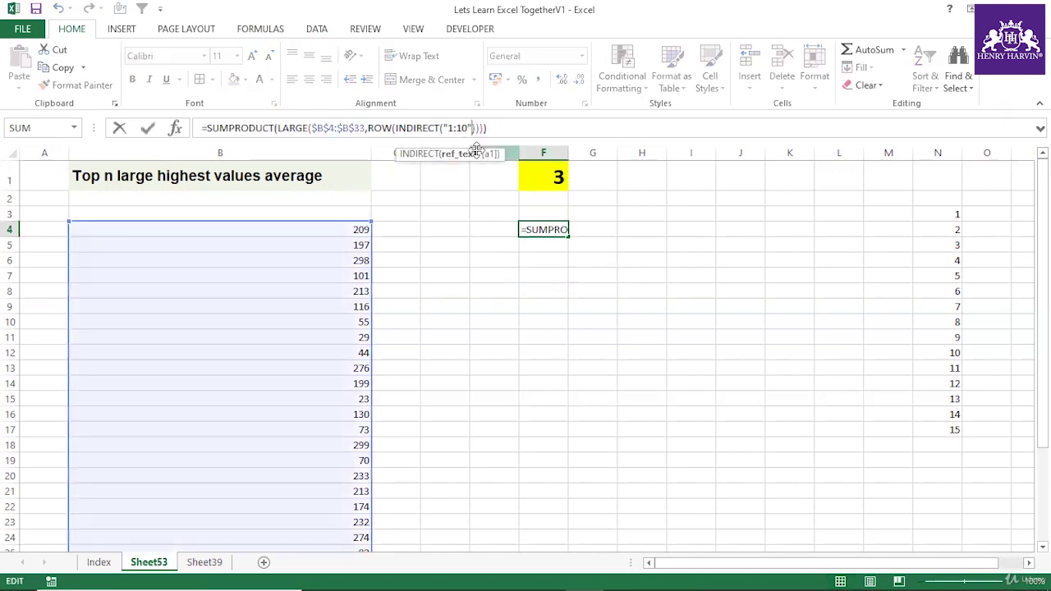
{"action": "key", "text": "BackSpace"}
{"action": "key", "text": "BackSpace"}
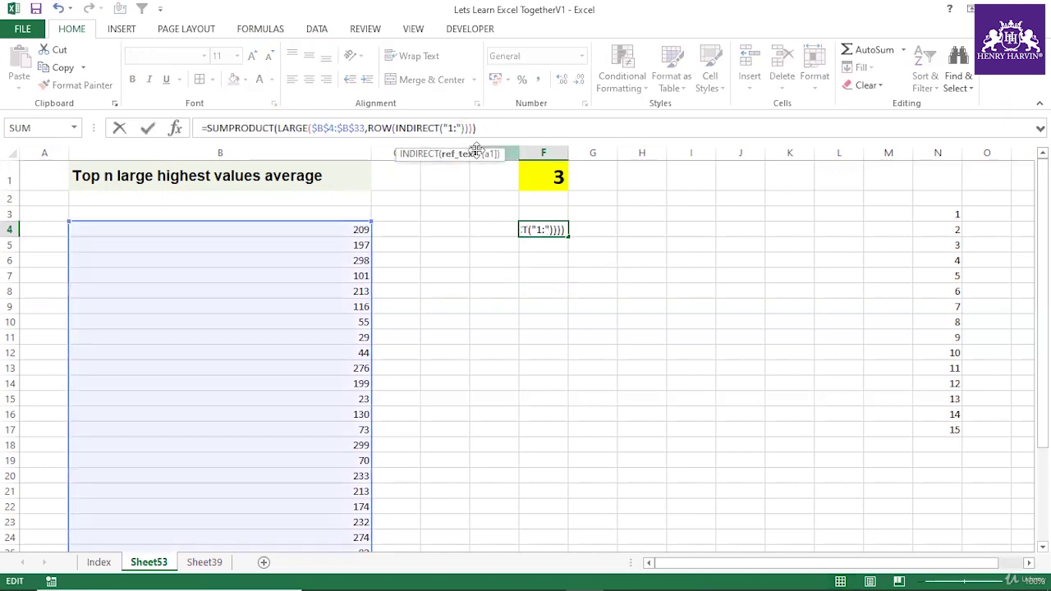
{"action": "type", "text": "&"}
{"action": "left_click", "coordinate": [560, 175]}
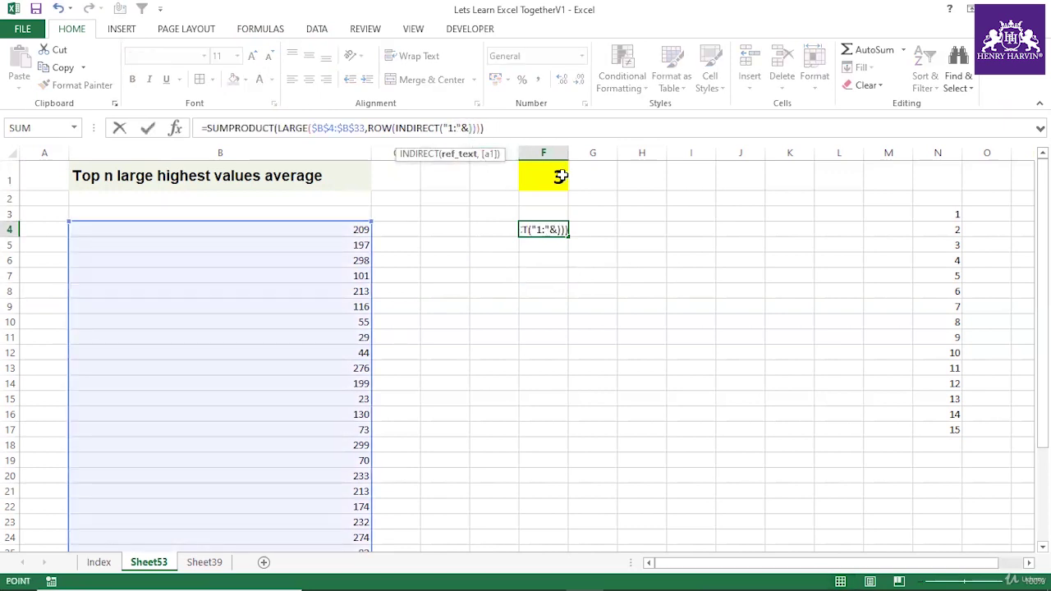
{"action": "key", "text": "Return"}
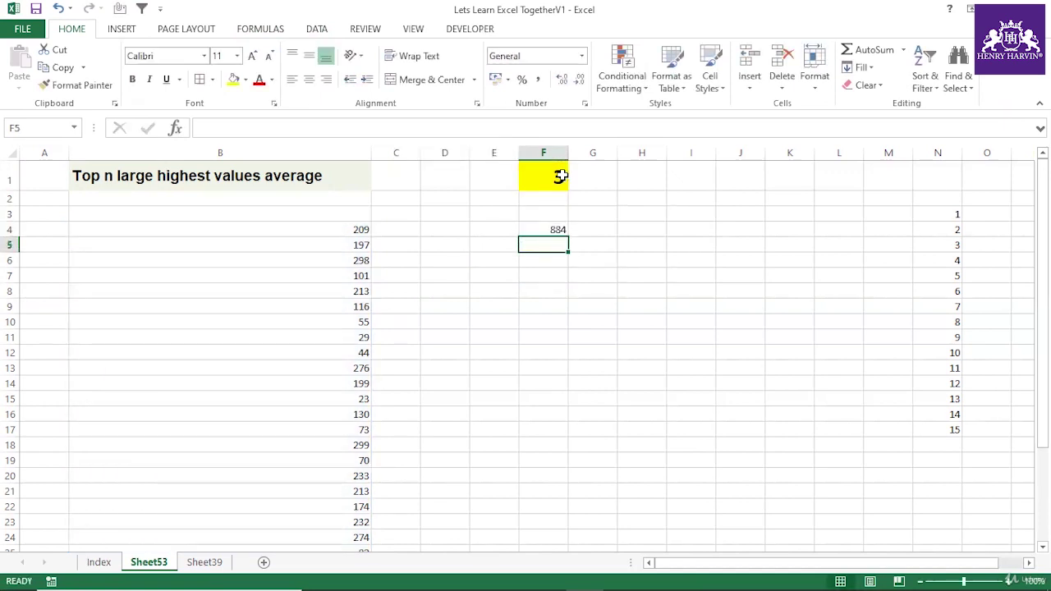
Pick 10 from F1's drop-down list and widen column F slightly.
{"action": "left_click", "coordinate": [560, 175]}
{"action": "left_click", "coordinate": [574, 184]}
{"action": "left_click", "coordinate": [540, 264]}
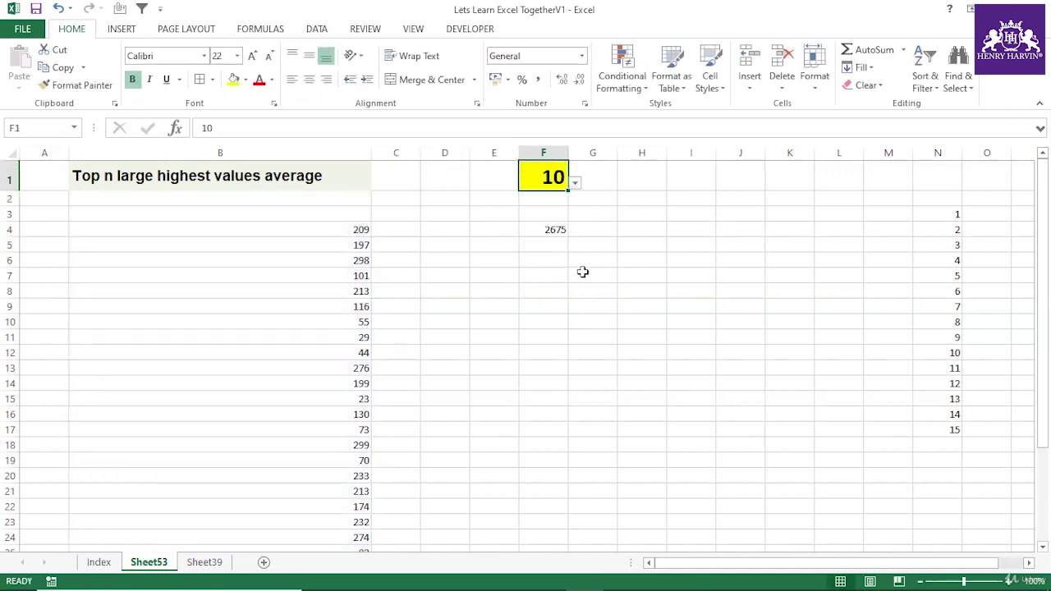
{"action": "left_click", "coordinate": [555, 228]}
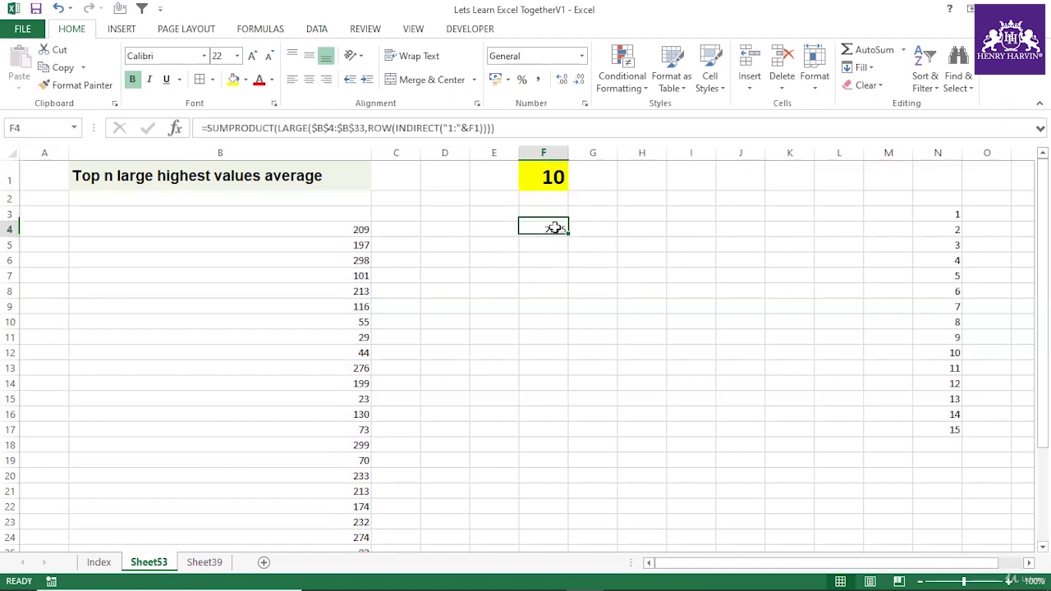
{"action": "left_click_drag", "start_coordinate": [568, 153], "coordinate": [576, 153]}
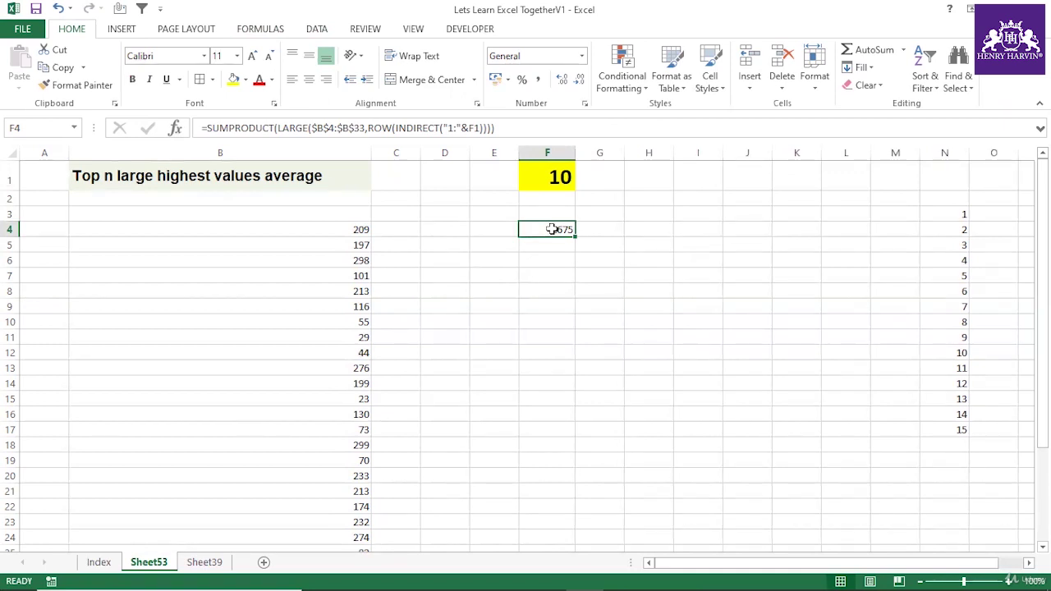
Append /F1 to the SUMPRODUCT formula in F4 to average the top n values.
{"action": "left_click", "coordinate": [518, 127]}
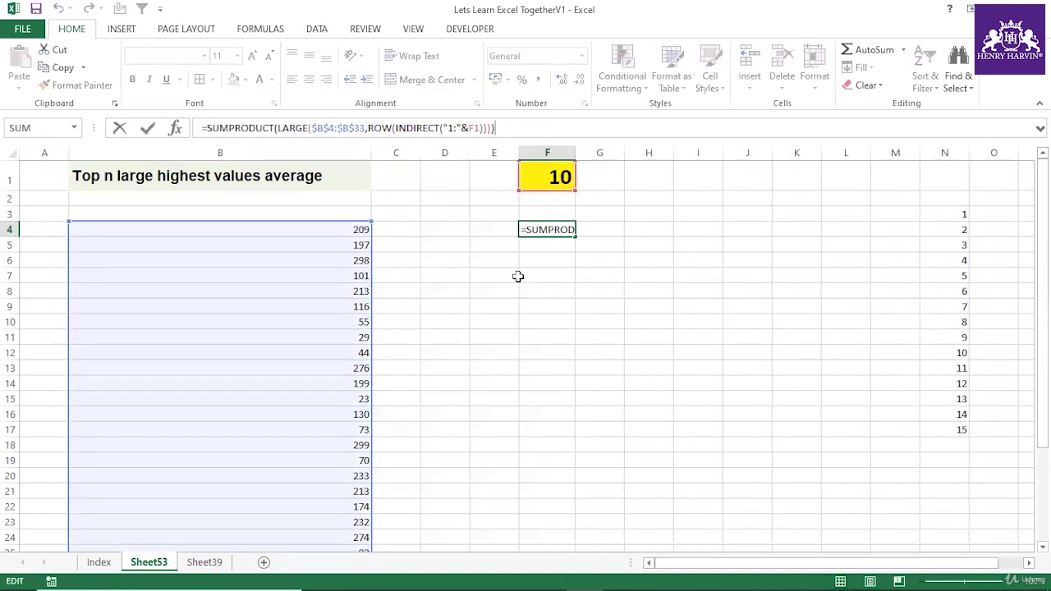
{"action": "type", "text": ")/"}
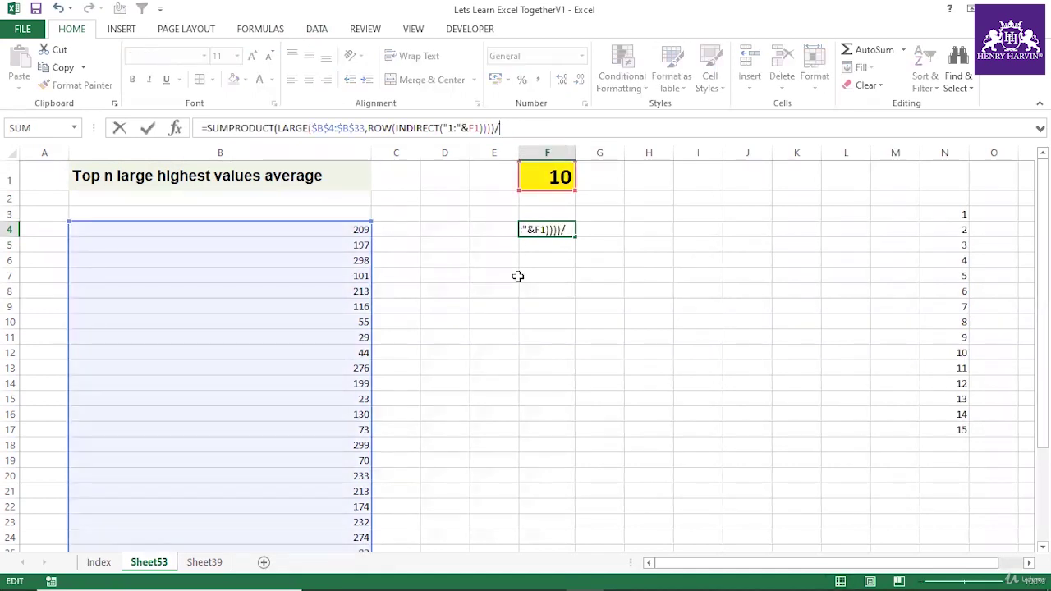
{"action": "left_click", "coordinate": [552, 168]}
{"action": "key", "text": "Return"}
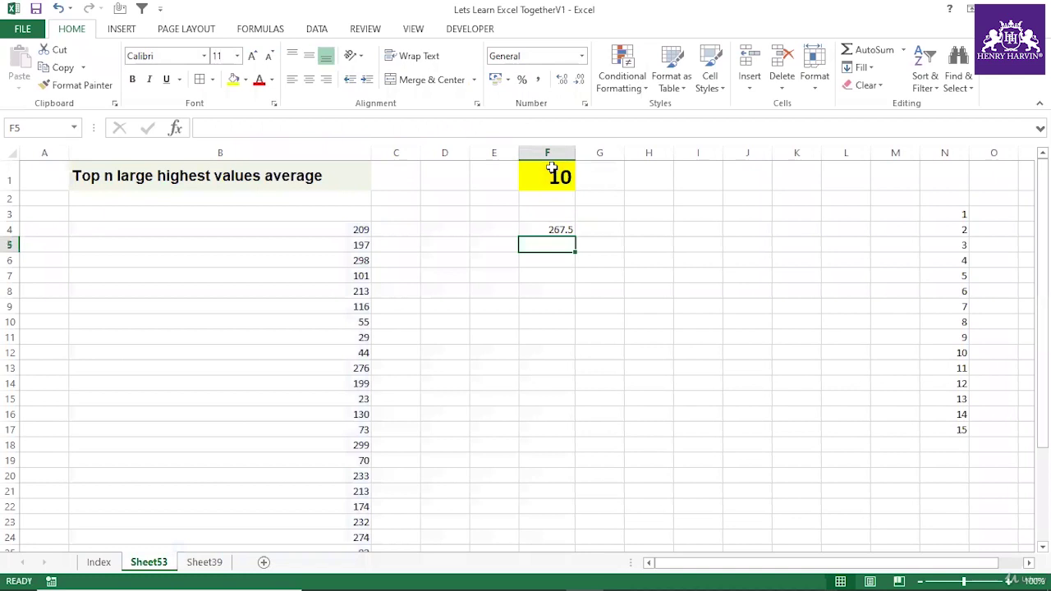
Pick 11 from F1's drop-down list and check the average in F4.
{"action": "left_click", "coordinate": [551, 168]}
{"action": "left_click", "coordinate": [581, 182]}
{"action": "left_click", "coordinate": [543, 227]}
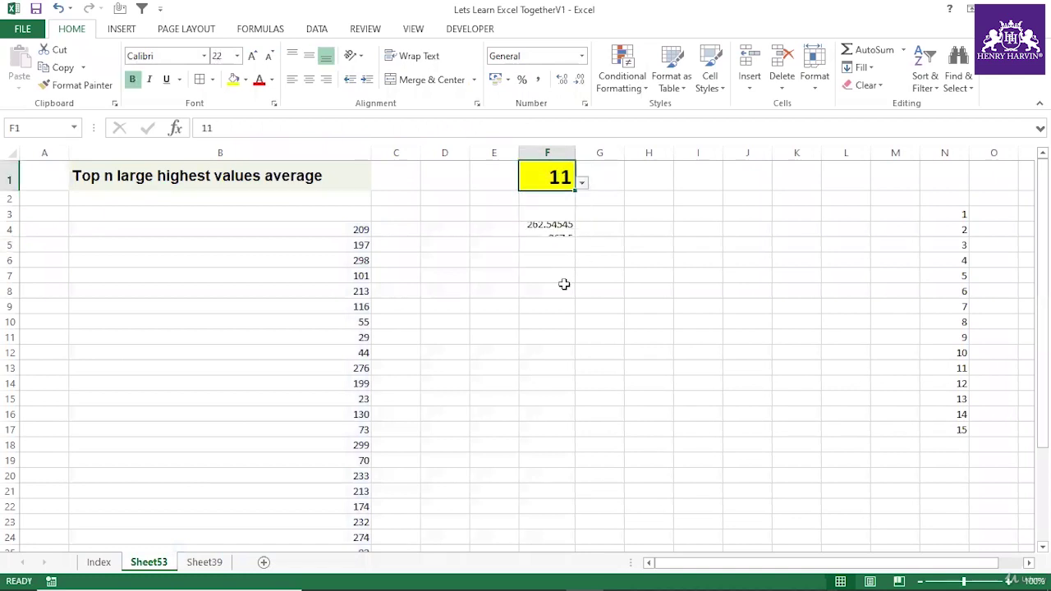
{"action": "left_click", "coordinate": [557, 230]}
Pick 8 from the drop-down list in cell F1.
{"action": "left_click", "coordinate": [566, 179]}
{"action": "left_click", "coordinate": [581, 183]}
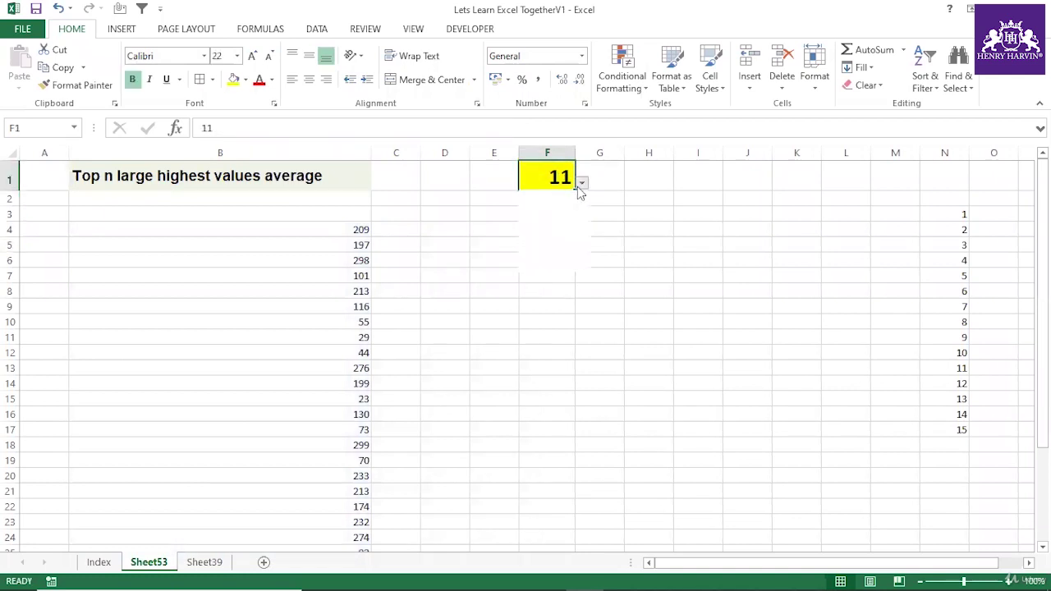
{"action": "left_click", "coordinate": [544, 225]}
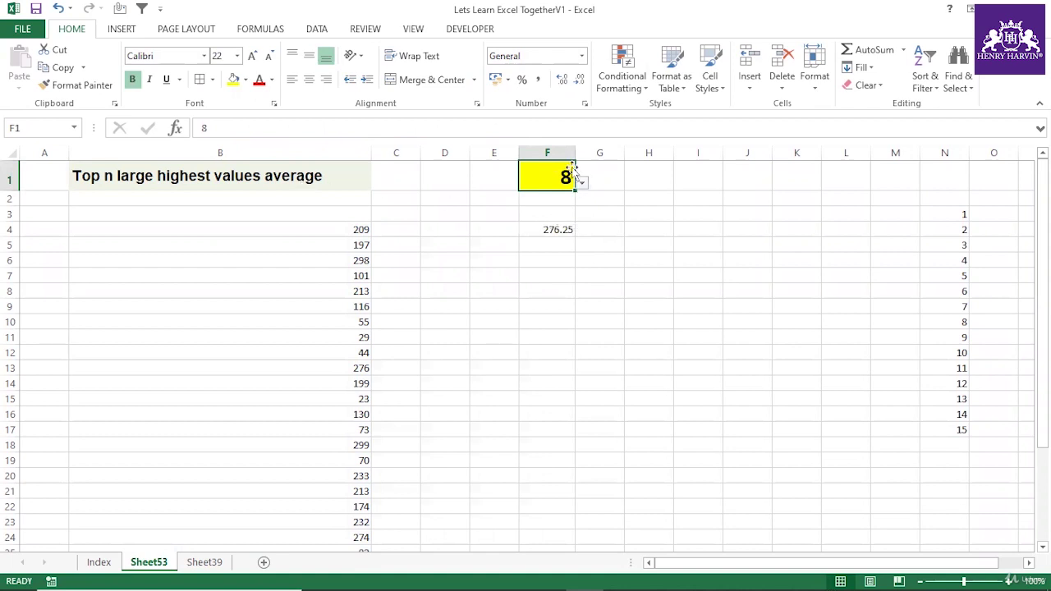
Compare the count chosen in F1 with the average formula in F4 and the heading in B1.
{"action": "left_click", "coordinate": [553, 225]}
{"action": "left_click", "coordinate": [562, 182]}
{"action": "left_click", "coordinate": [554, 228]}
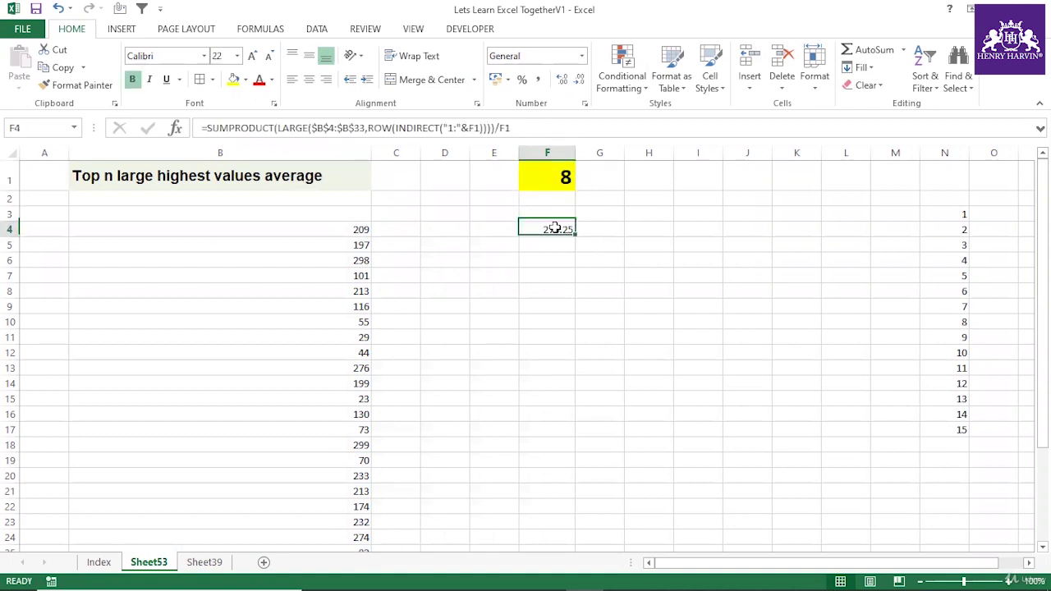
{"action": "left_click", "coordinate": [546, 176]}
{"action": "left_click", "coordinate": [568, 226]}
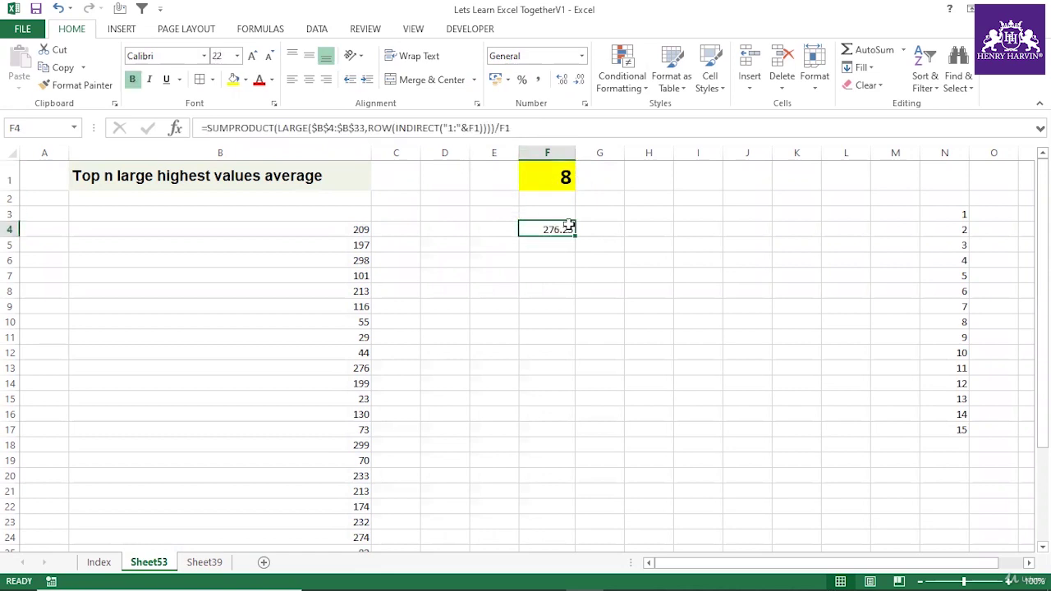
{"action": "left_click", "coordinate": [553, 179]}
{"action": "left_click", "coordinate": [563, 228]}
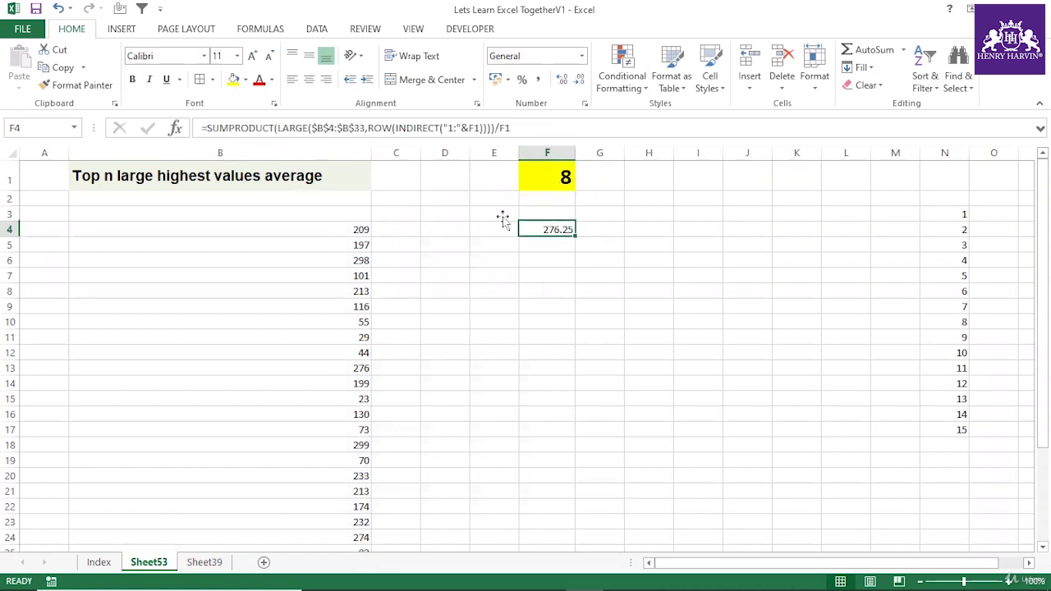
{"action": "left_click", "coordinate": [256, 172]}
Remove the division by F1 from the formula in F4 so it only sums the top n values.
{"action": "left_click", "coordinate": [549, 225]}
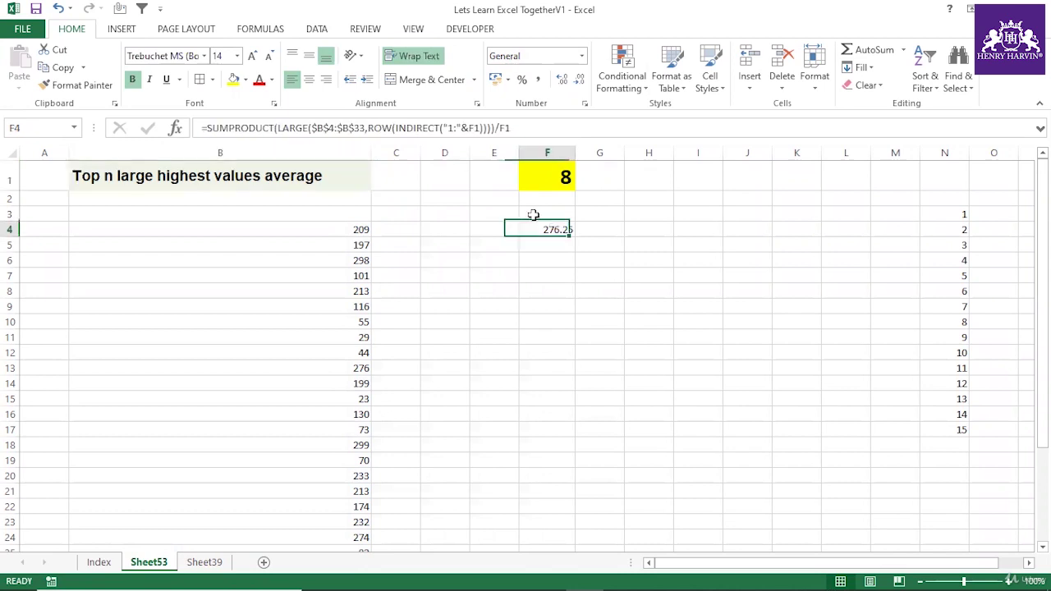
{"action": "left_click", "coordinate": [529, 129]}
{"action": "key", "text": "BackSpace"}
{"action": "key", "text": "BackSpace"}
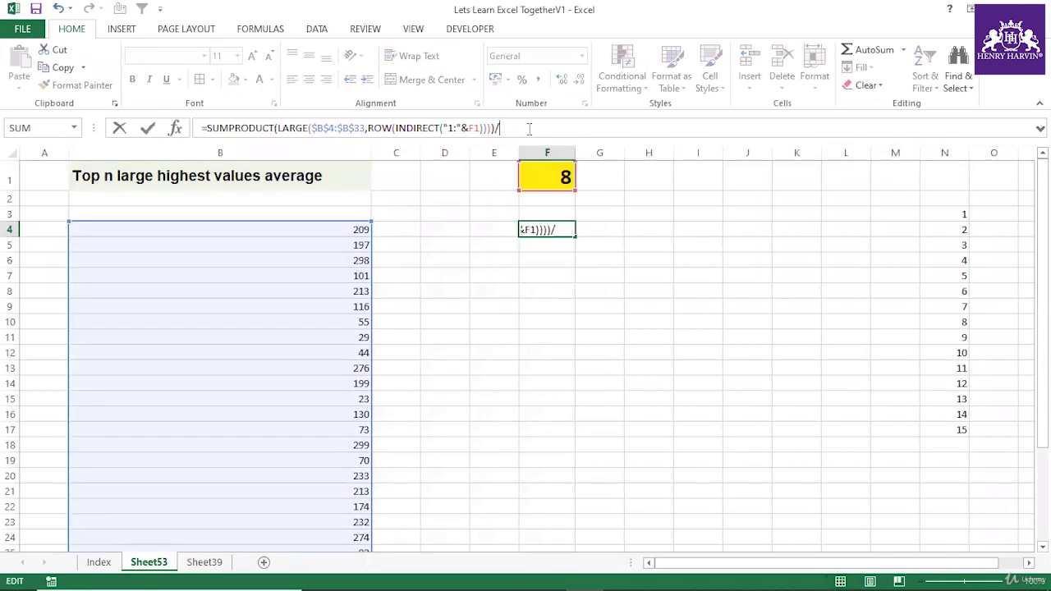
{"action": "key", "text": "Return"}
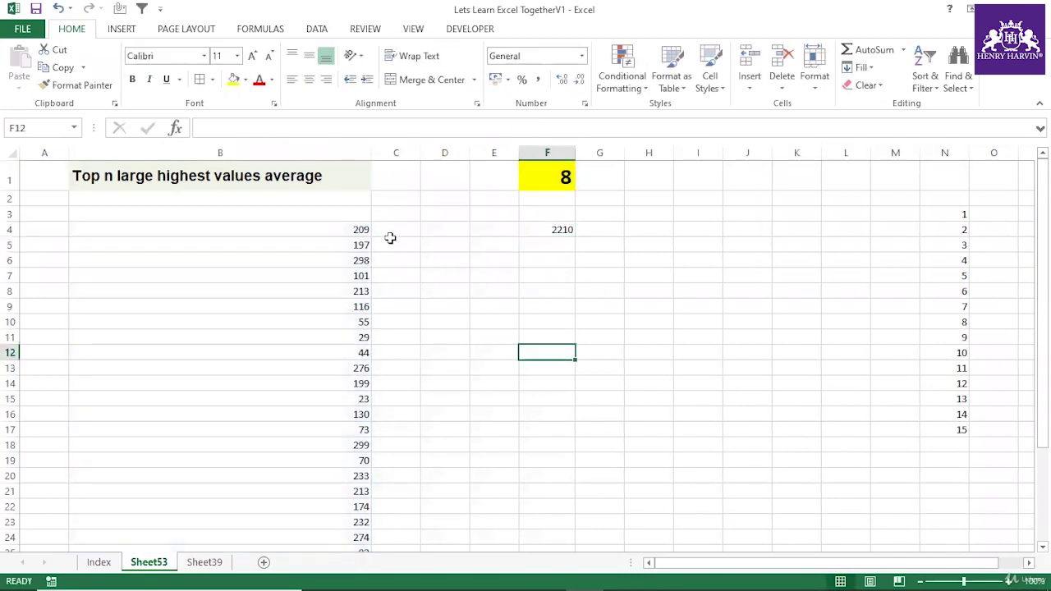
Sort the numbers in B4:B33 by value from largest to smallest.
{"action": "left_click_drag", "start_coordinate": [345, 229], "coordinate": [347, 514]}
{"action": "scroll", "coordinate": [348, 265], "scroll_direction": "up", "scroll_amount": 3}
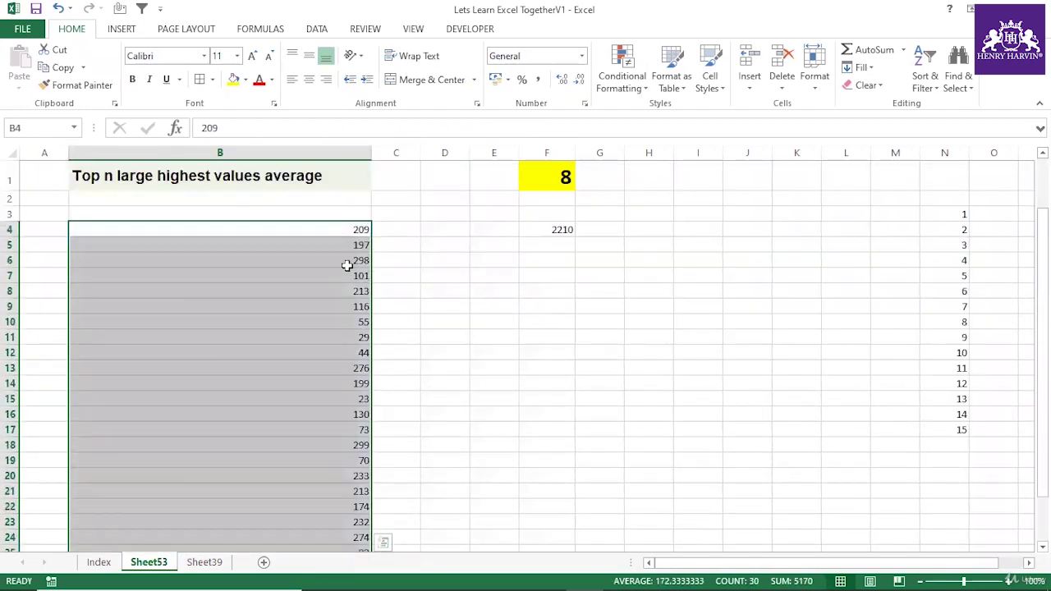
{"action": "left_click", "coordinate": [317, 31]}
{"action": "left_click", "coordinate": [367, 75]}
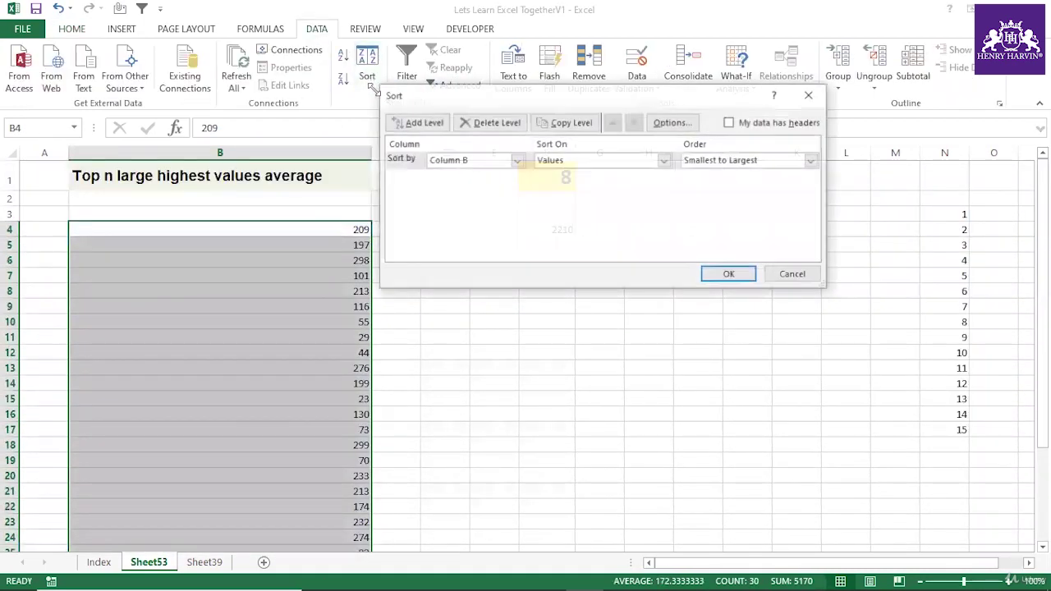
{"action": "left_click", "coordinate": [724, 163]}
{"action": "left_click", "coordinate": [718, 186]}
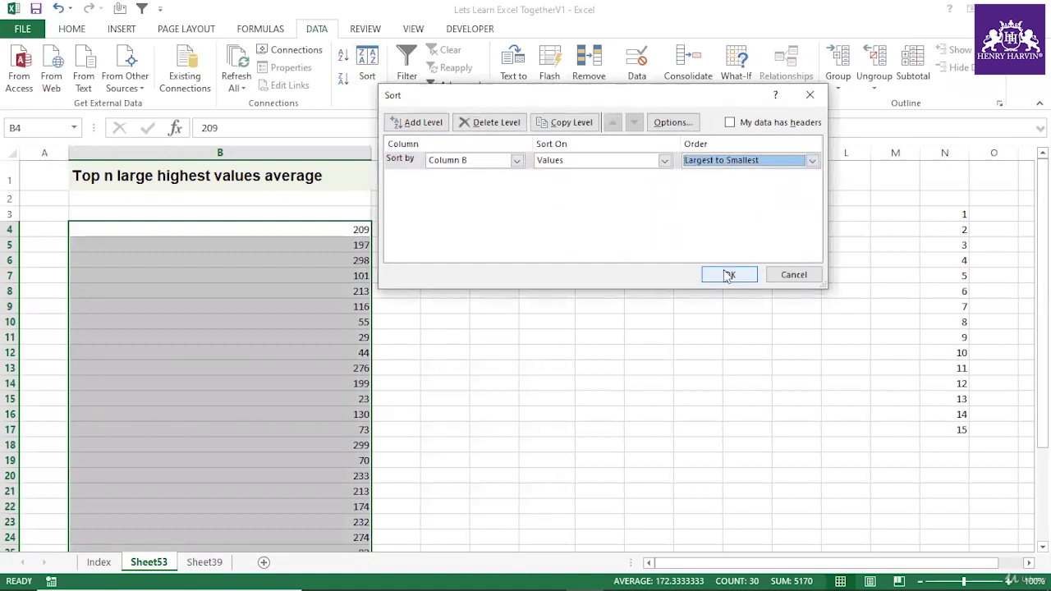
{"action": "left_click", "coordinate": [728, 275]}
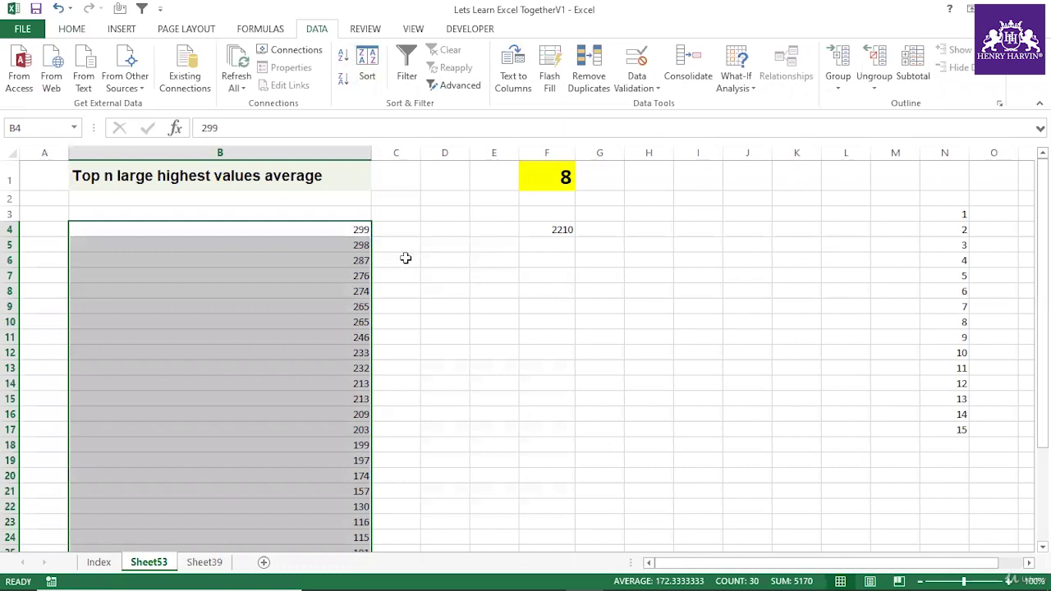
{"action": "scroll", "coordinate": [405, 258], "scroll_direction": "down", "scroll_amount": 3}
{"action": "scroll", "coordinate": [403, 321], "scroll_direction": "up", "scroll_amount": 3}
Pick 2 from F1's drop-down list and compare the total in F4 with the sum of B4:B5.
{"action": "left_click", "coordinate": [556, 175]}
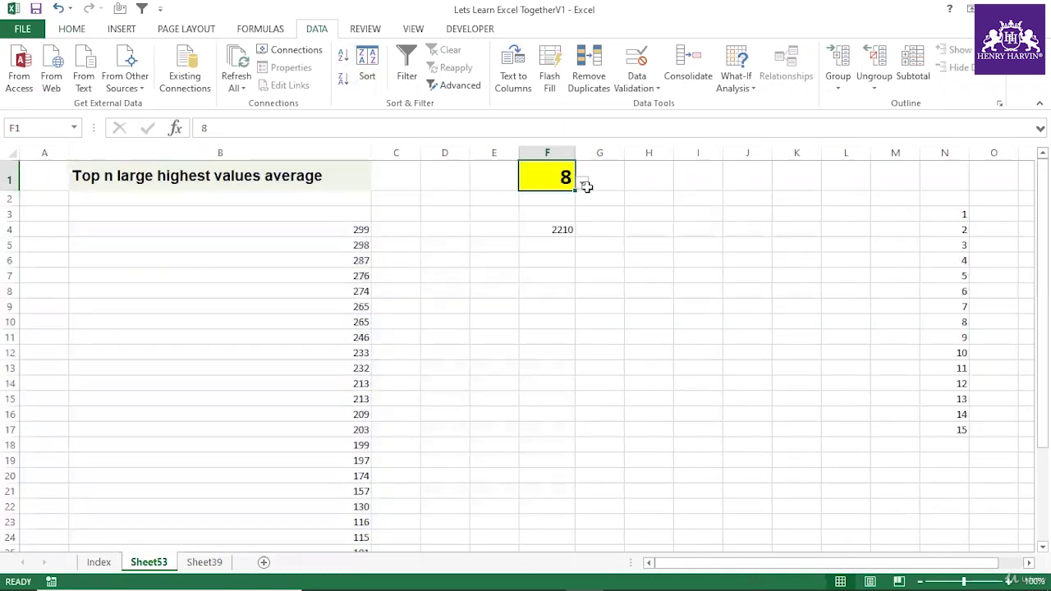
{"action": "left_click", "coordinate": [582, 183]}
{"action": "left_click", "coordinate": [581, 200]}
{"action": "left_click", "coordinate": [581, 200]}
{"action": "left_click", "coordinate": [581, 200]}
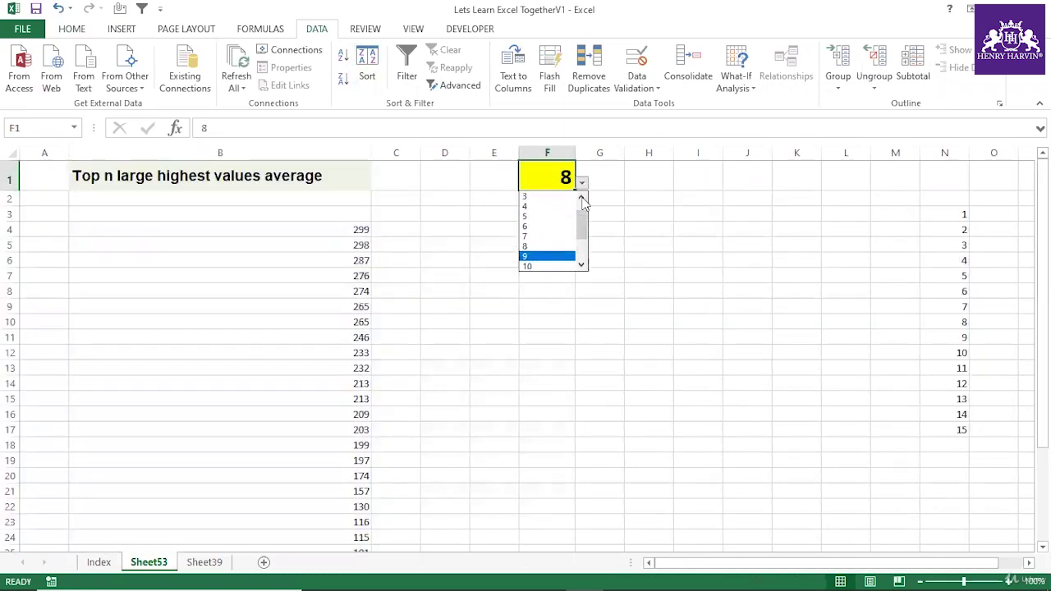
{"action": "left_click", "coordinate": [581, 200]}
{"action": "left_click", "coordinate": [532, 197]}
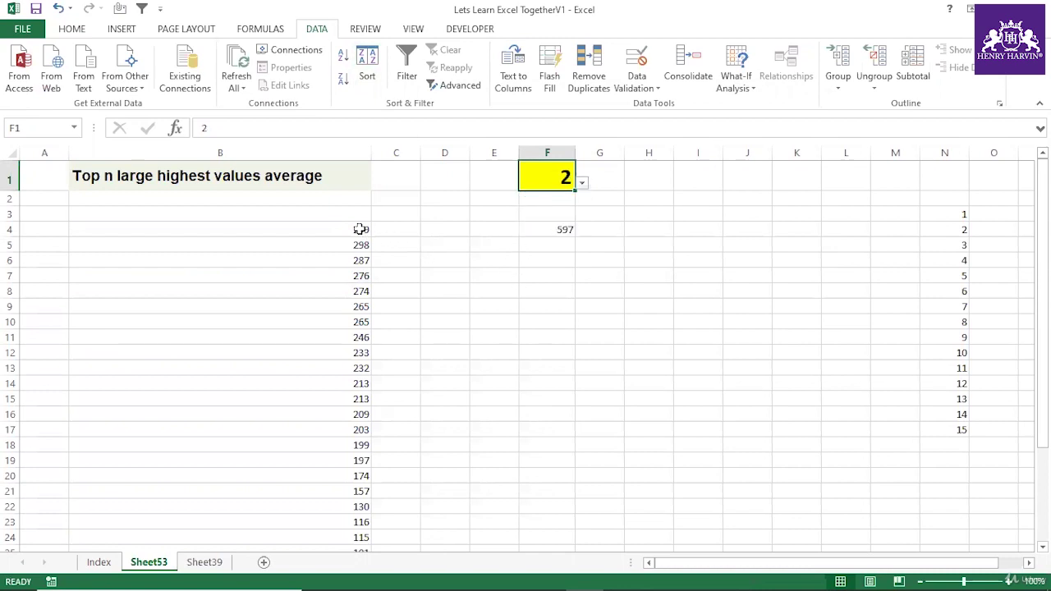
{"action": "left_click_drag", "start_coordinate": [360, 229], "coordinate": [359, 244]}
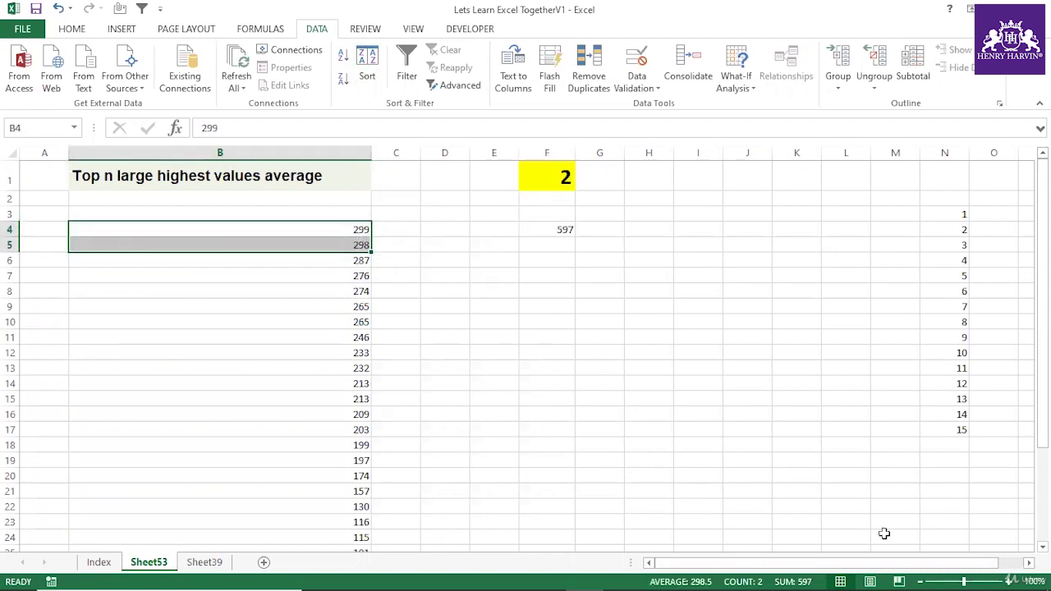
Pick 3 from F1's drop-down list and compare the total in F4 with the sum of B4:B6.
{"action": "left_click", "coordinate": [563, 181]}
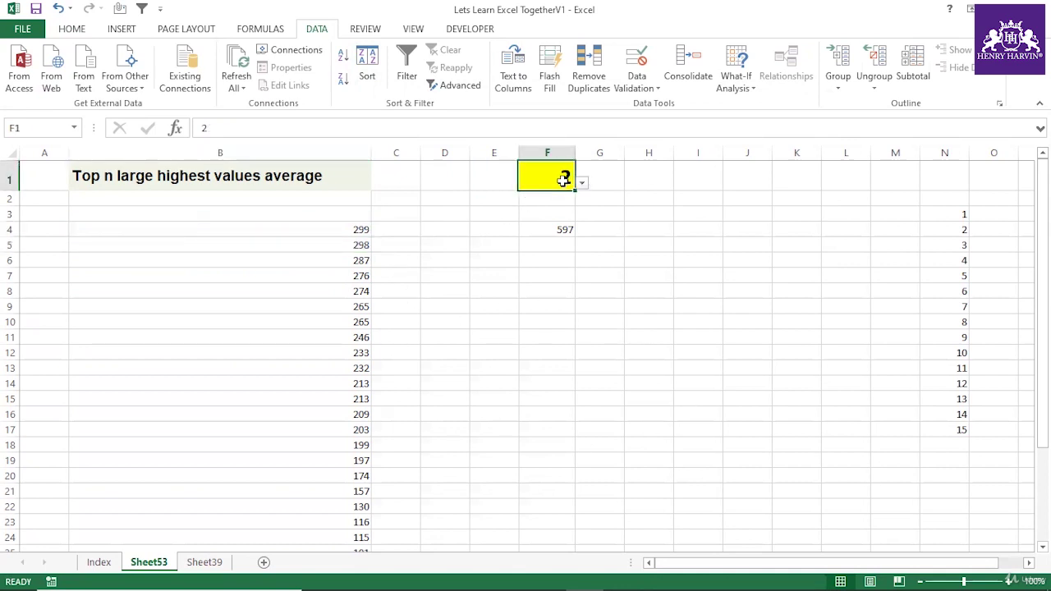
{"action": "left_click", "coordinate": [581, 182]}
{"action": "left_click", "coordinate": [543, 217]}
{"action": "left_click_drag", "start_coordinate": [363, 230], "coordinate": [363, 259]}
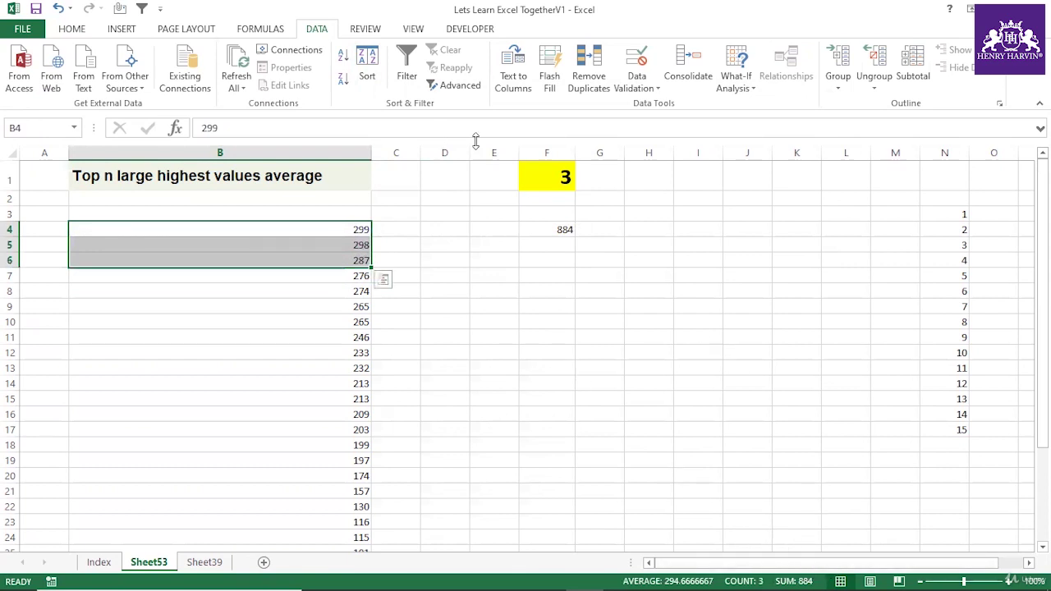
Pick 5 from F1's drop-down list and compare the total in F4 with the sum of B4:B8.
{"action": "left_click", "coordinate": [540, 171]}
{"action": "left_click", "coordinate": [581, 183]}
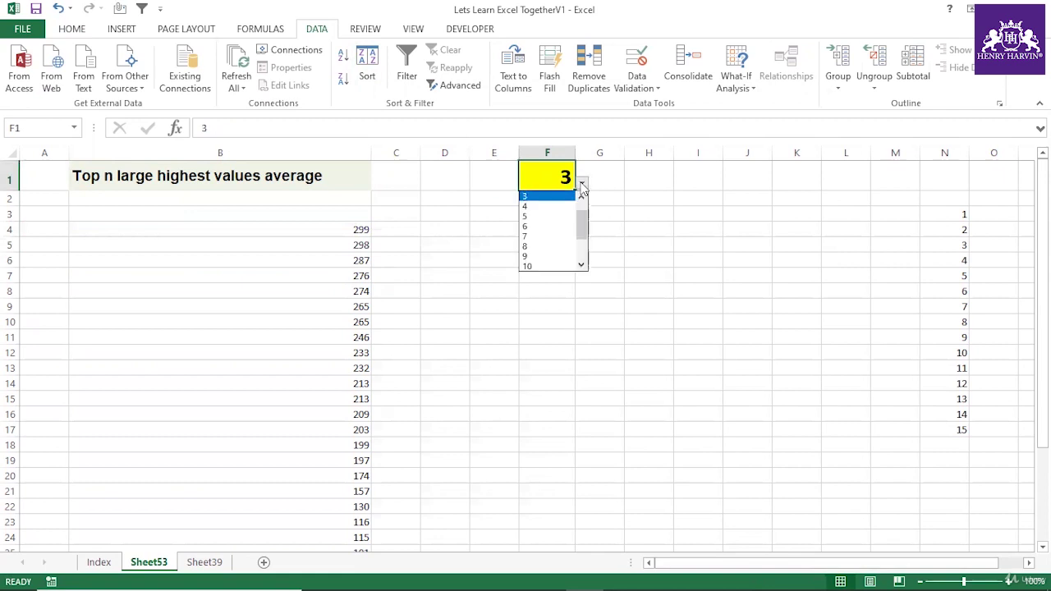
{"action": "left_click", "coordinate": [543, 219]}
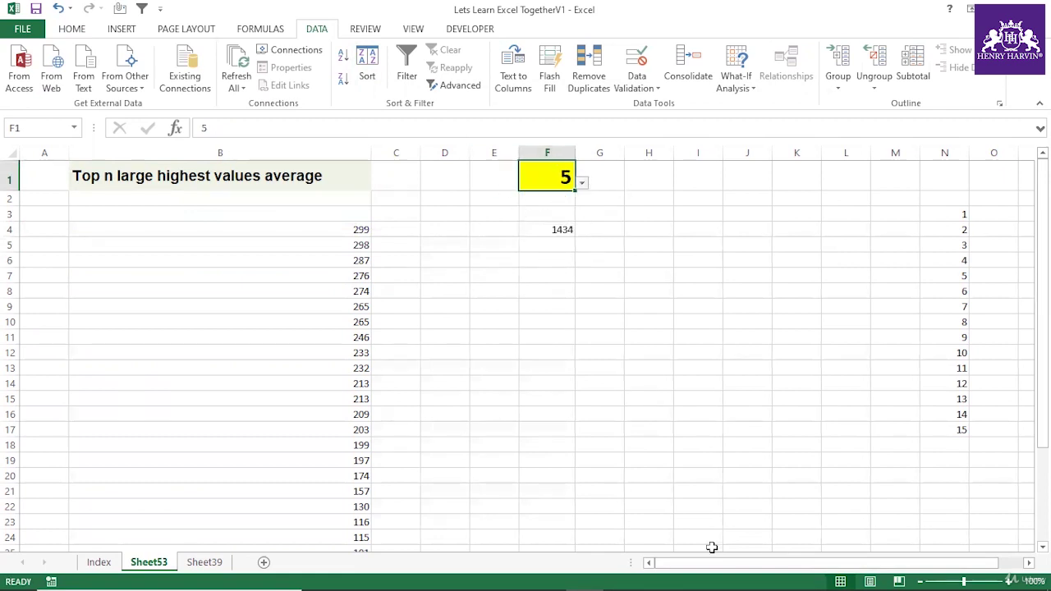
{"action": "left_click_drag", "start_coordinate": [352, 232], "coordinate": [350, 286]}
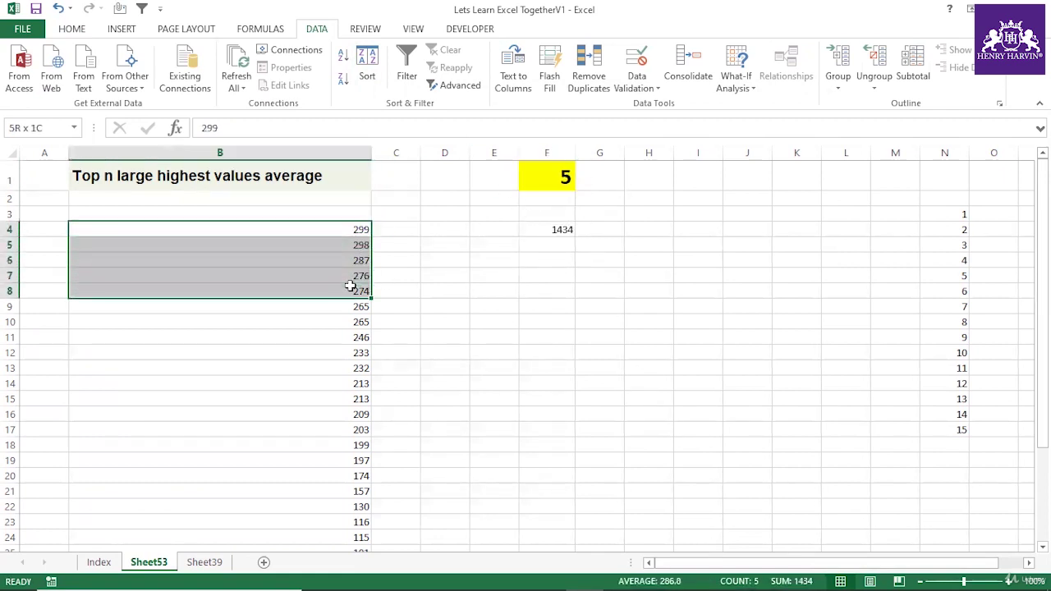
{"action": "left_click_drag", "start_coordinate": [359, 233], "coordinate": [359, 288]}
Enter the sample number 123456789 in cell F8.
{"action": "left_click", "coordinate": [565, 293]}
{"action": "type", "text": "1234"}
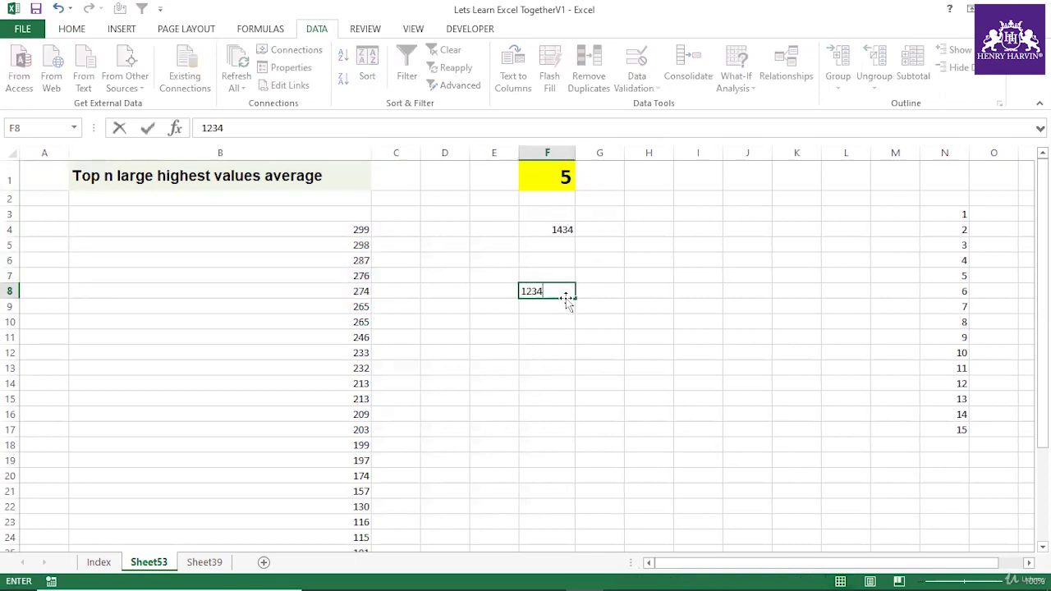
{"action": "type", "text": "56789"}
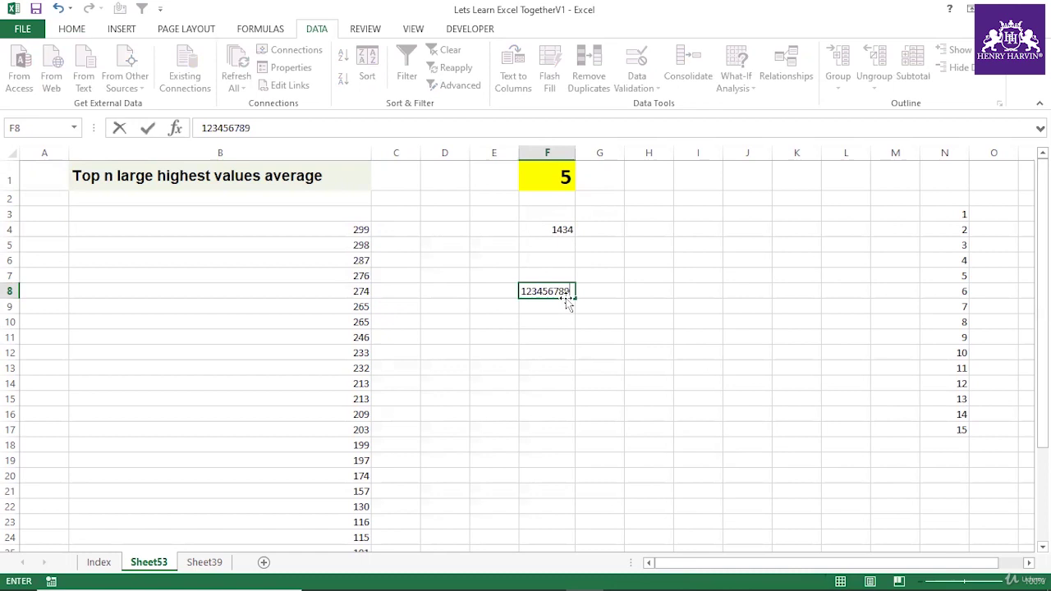
{"action": "left_click", "coordinate": [563, 354]}
{"action": "key", "text": "Up"}
{"action": "key", "text": "Up"}
{"action": "key", "text": "Up"}
{"action": "key", "text": "Up"}
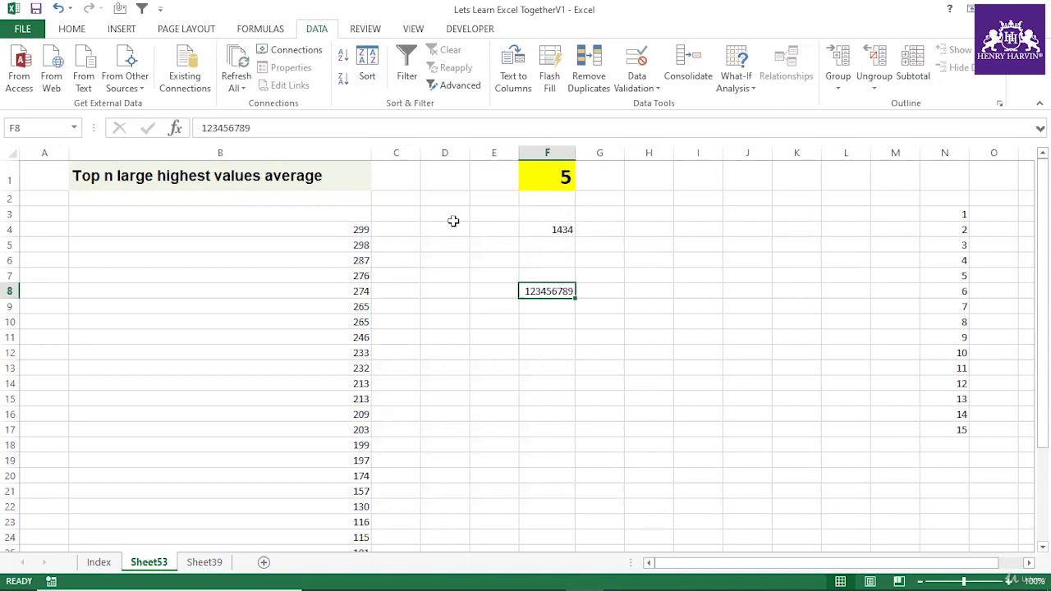
{"action": "left_click", "coordinate": [617, 318]}
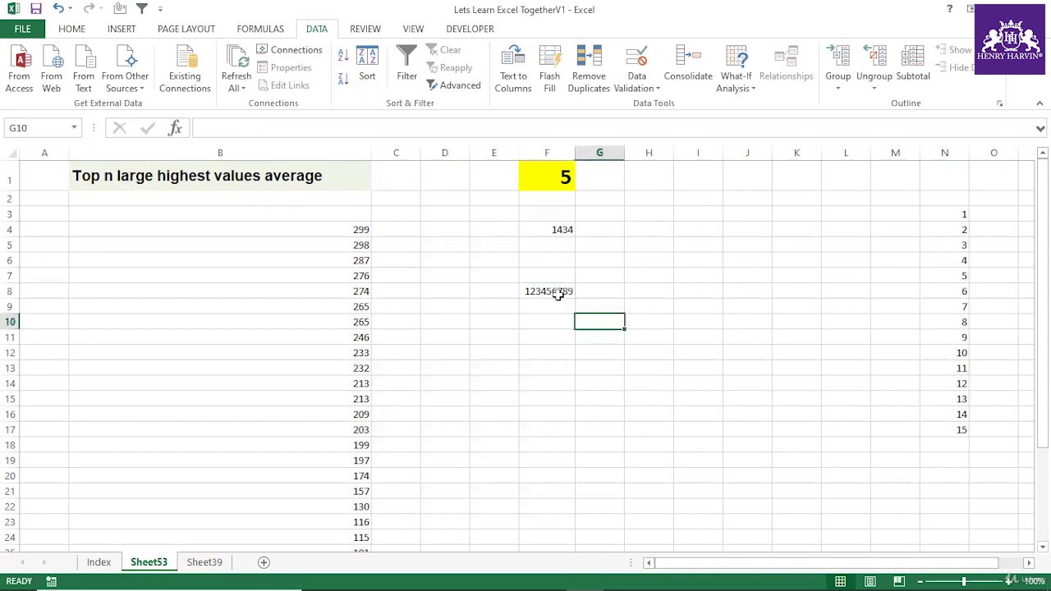
Examine the number in F8 in three-digit groups: 789, 456 and 123.
{"action": "left_click", "coordinate": [553, 291]}
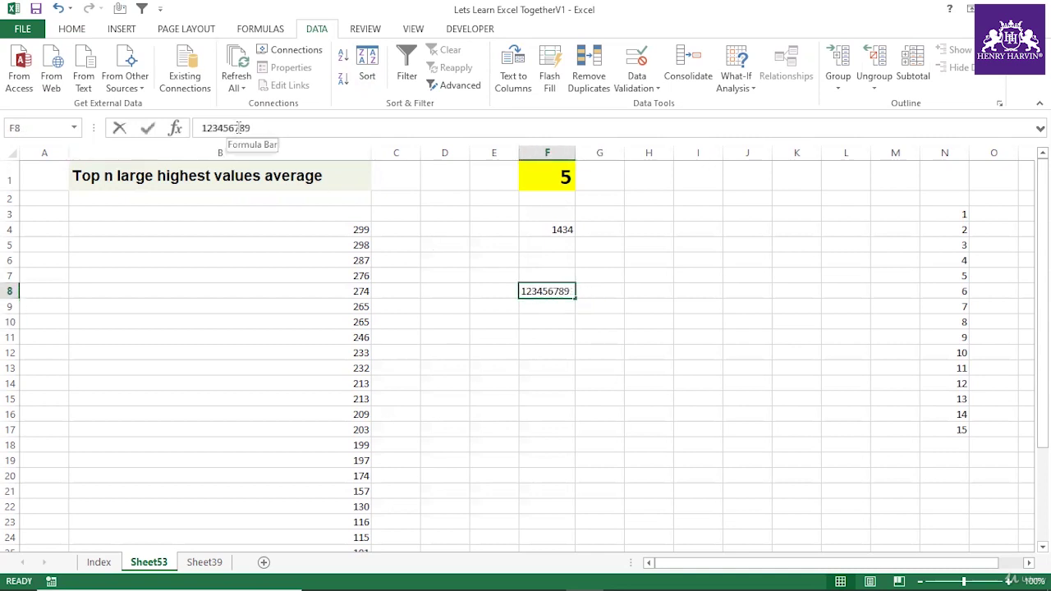
{"action": "left_click_drag", "start_coordinate": [250, 127], "coordinate": [221, 129]}
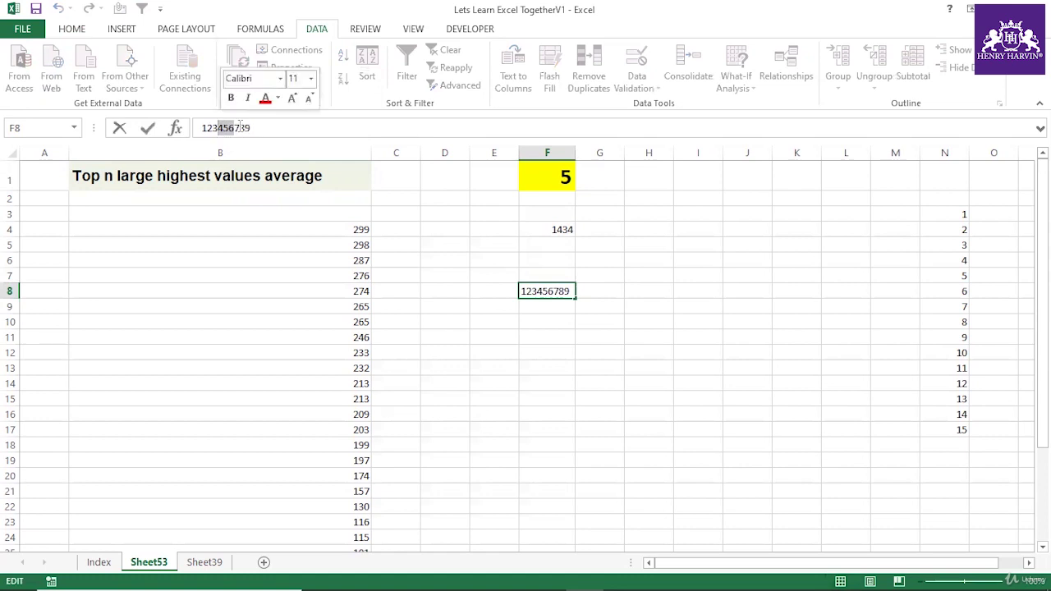
{"action": "left_click_drag", "start_coordinate": [235, 128], "coordinate": [258, 130]}
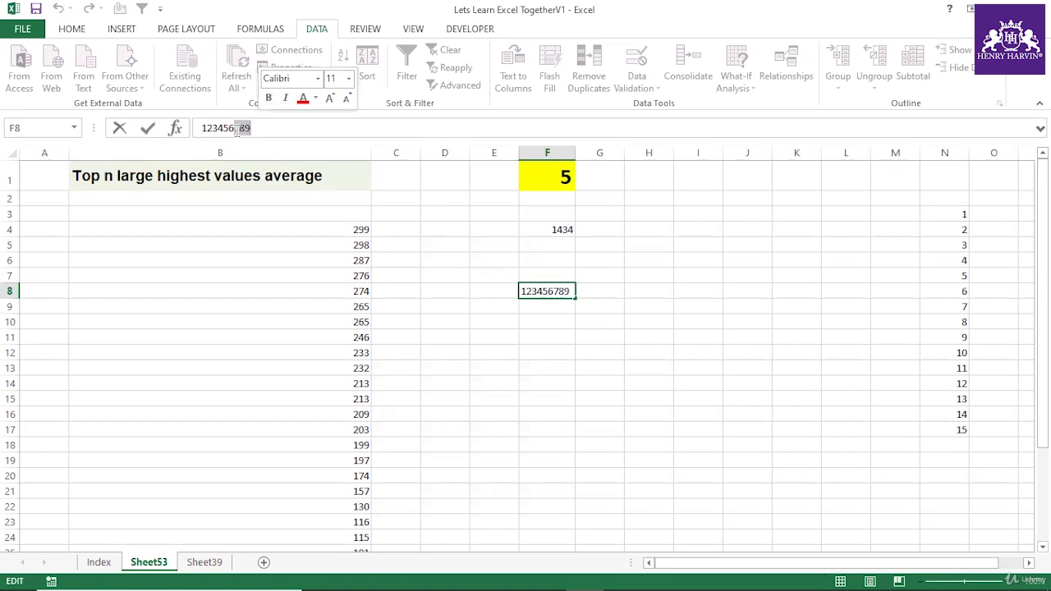
{"action": "left_click_drag", "start_coordinate": [235, 129], "coordinate": [218, 128]}
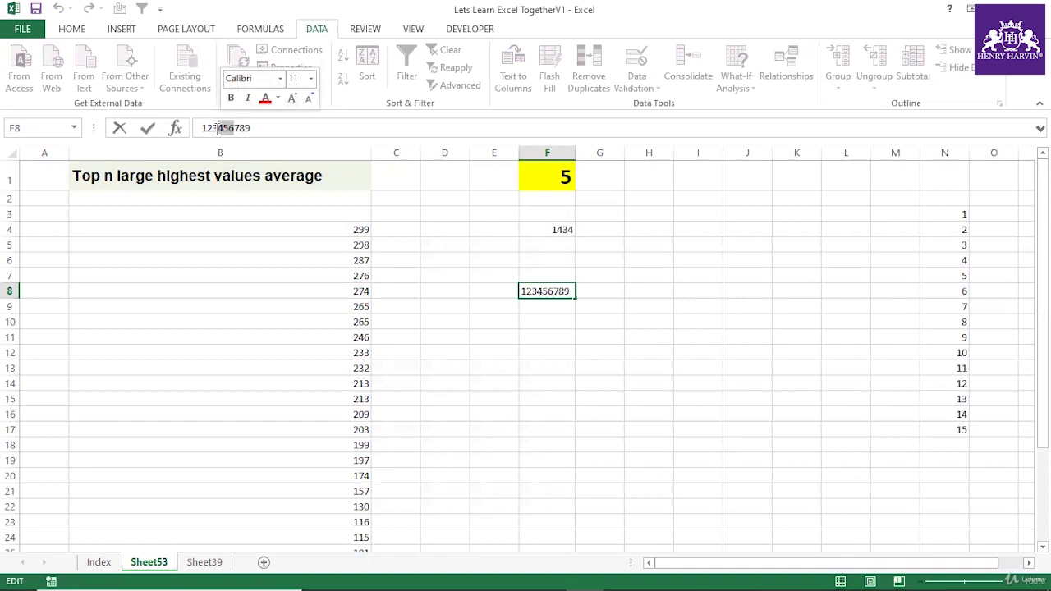
{"action": "left_click_drag", "start_coordinate": [218, 129], "coordinate": [201, 129]}
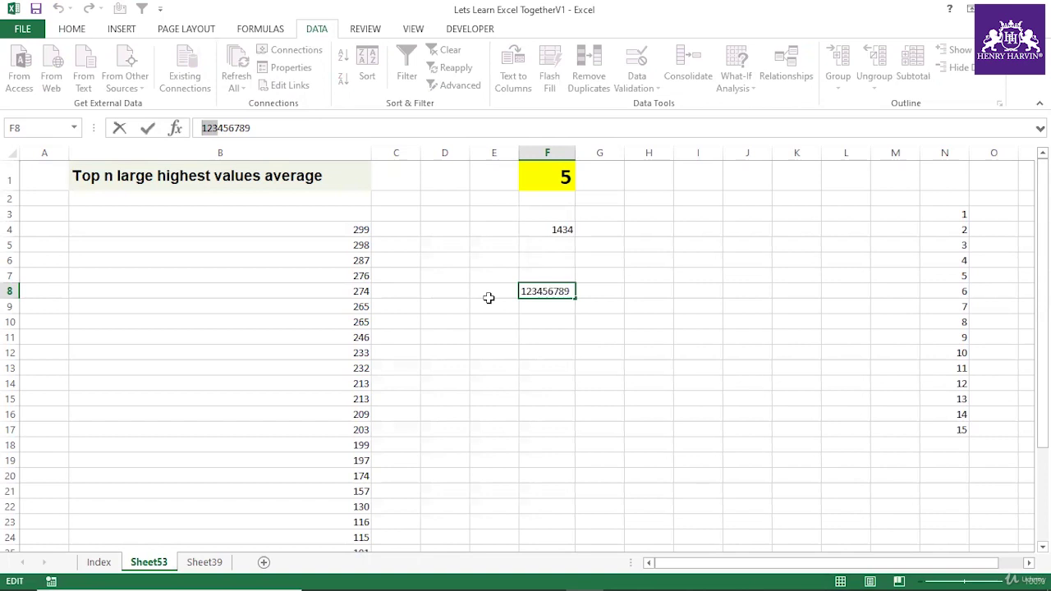
{"action": "left_click", "coordinate": [533, 332]}
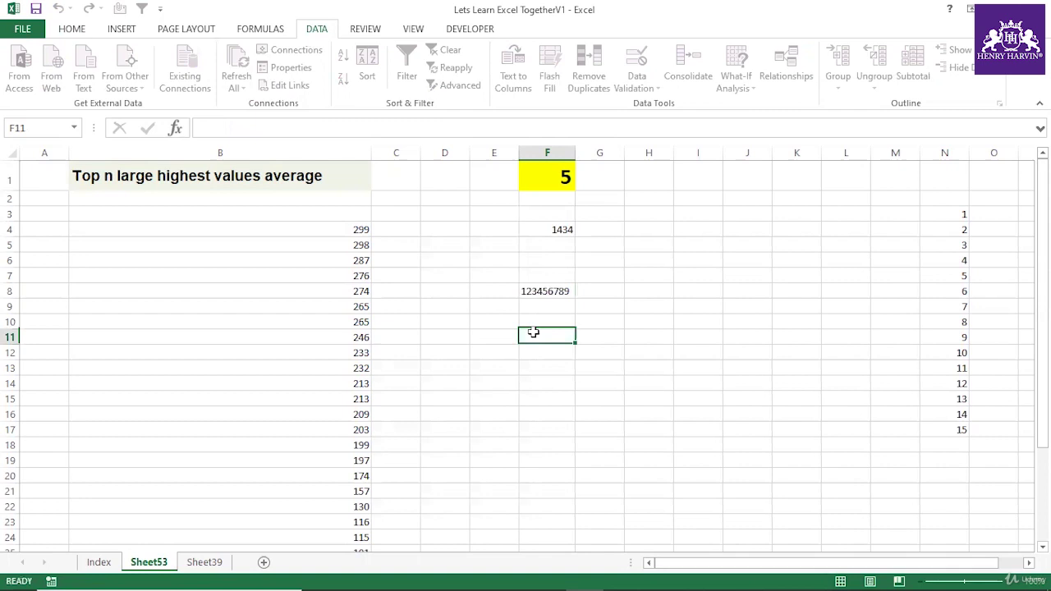
{"action": "left_click", "coordinate": [548, 287]}
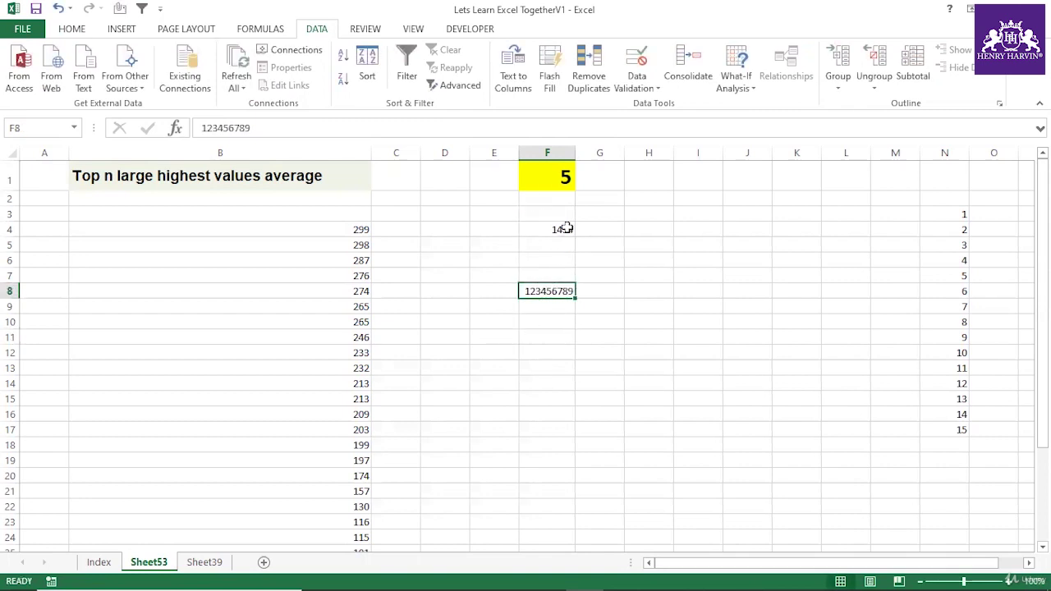
Pick 12 from F1's drop-down list and compare the total in F4 with the sum of B4:B15.
{"action": "left_click", "coordinate": [564, 179]}
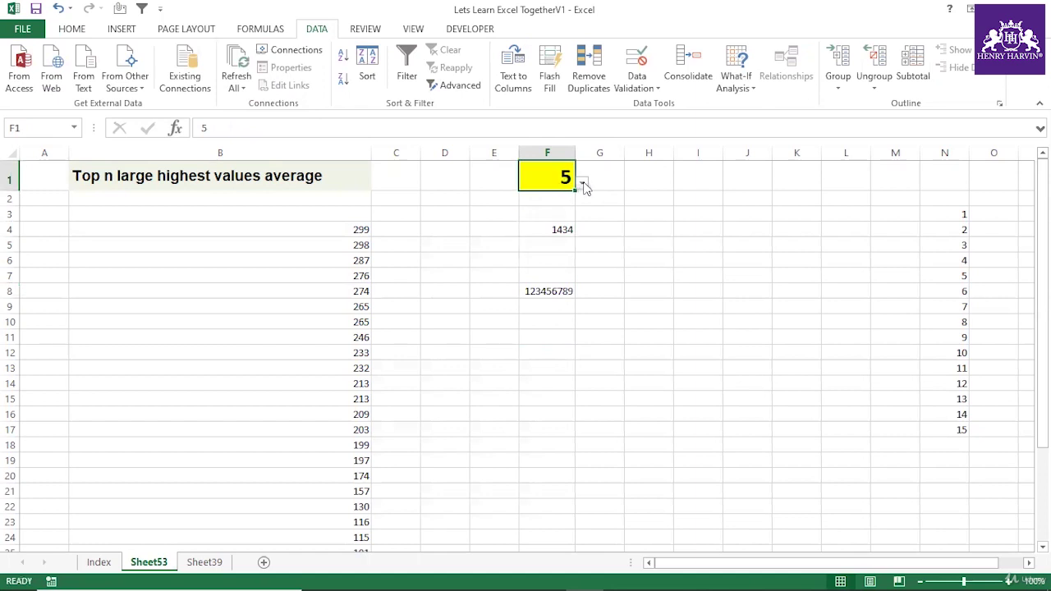
{"action": "left_click", "coordinate": [583, 184]}
{"action": "left_click_drag", "start_coordinate": [582, 227], "coordinate": [584, 240]}
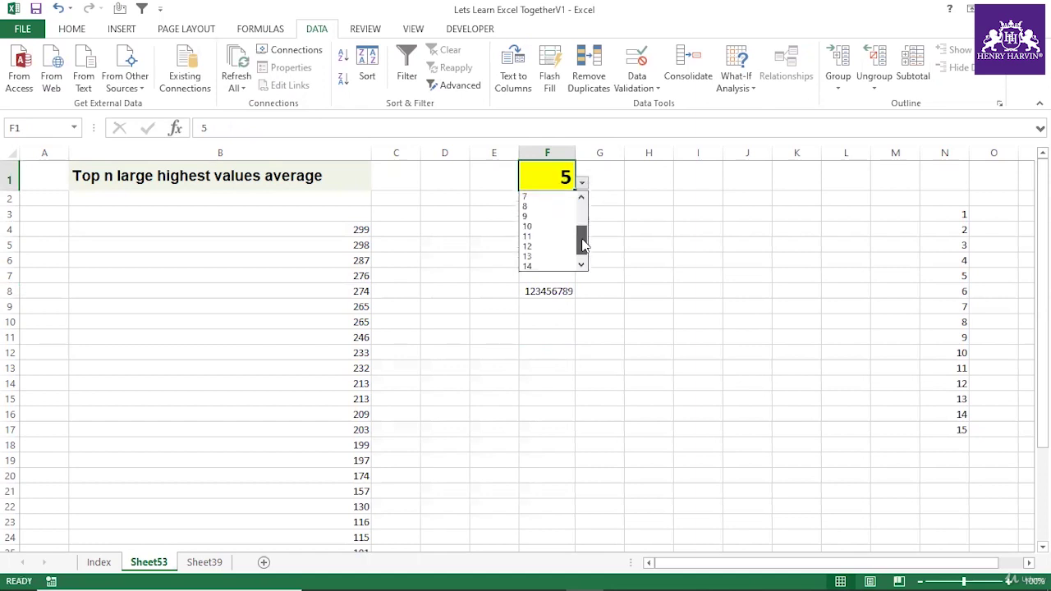
{"action": "left_click", "coordinate": [558, 247]}
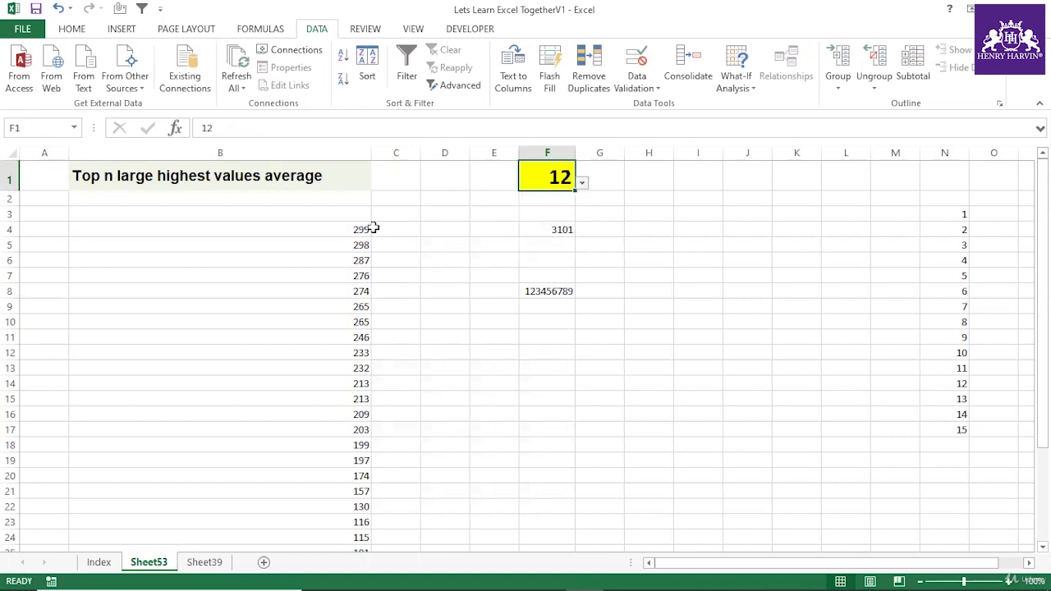
{"action": "left_click_drag", "start_coordinate": [336, 231], "coordinate": [337, 391]}
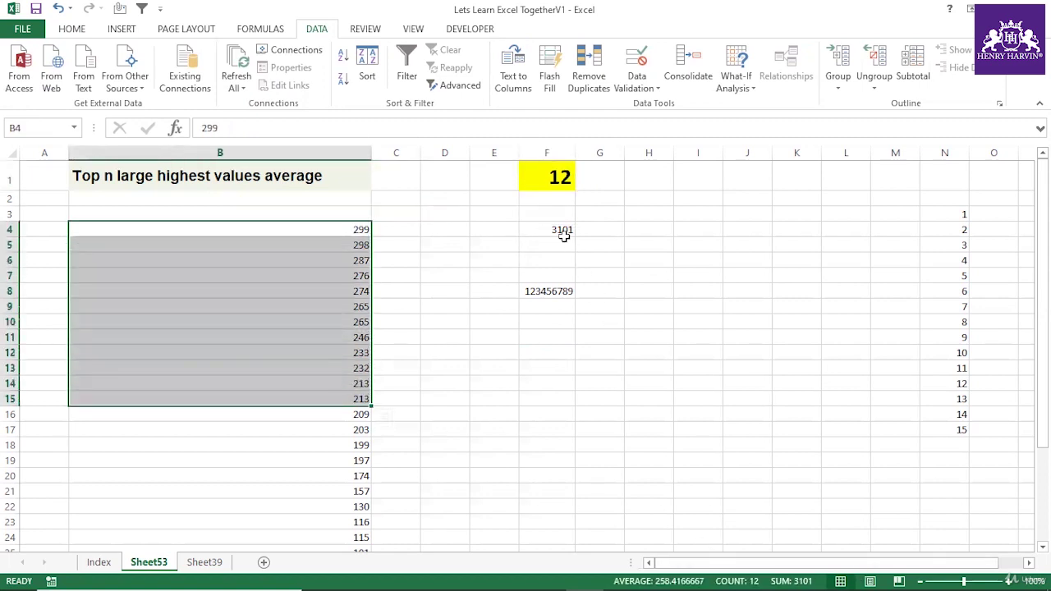
Pick 14 from F1's drop-down list and review the sum formula in F4.
{"action": "left_click", "coordinate": [558, 177]}
{"action": "left_click", "coordinate": [582, 183]}
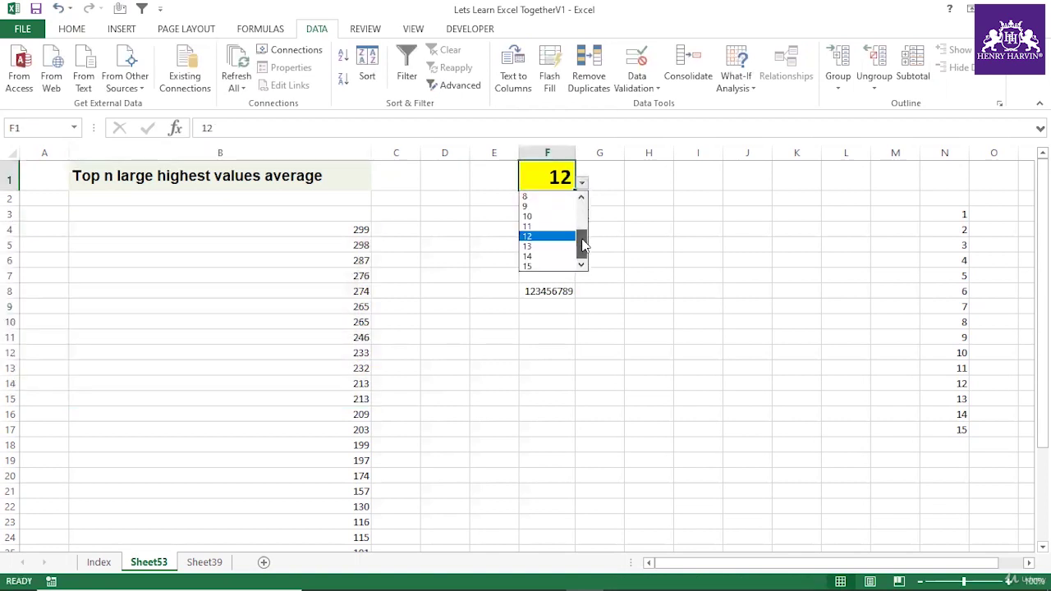
{"action": "left_click", "coordinate": [550, 256]}
{"action": "left_click", "coordinate": [628, 290]}
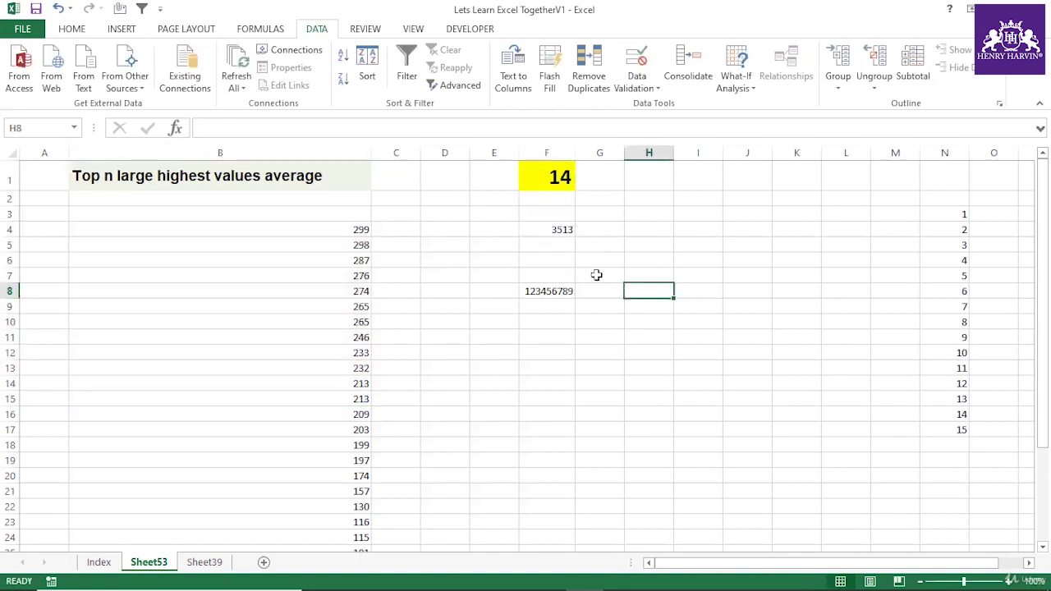
{"action": "left_click", "coordinate": [570, 230]}
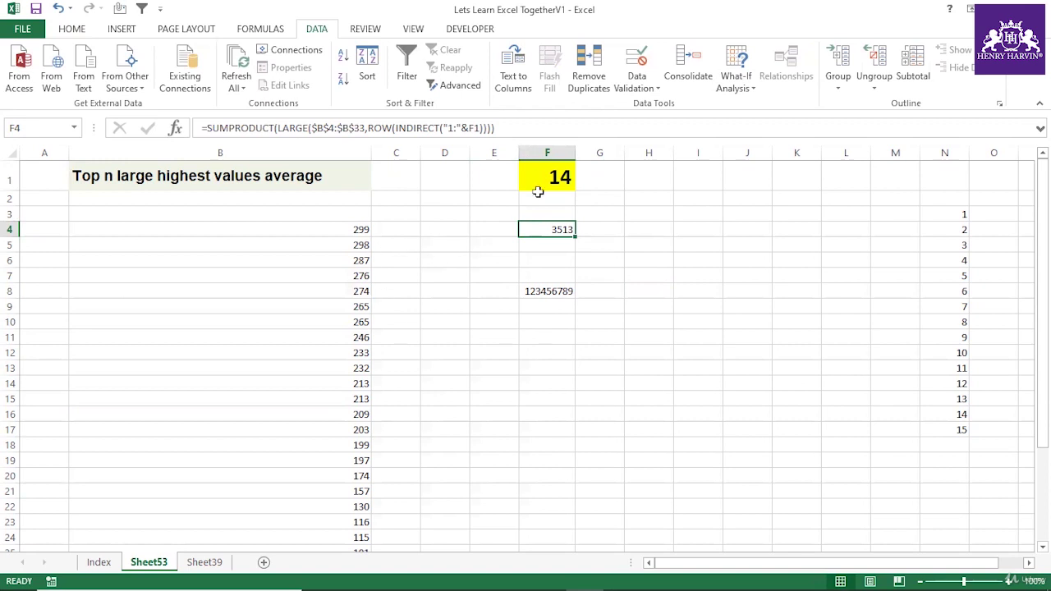
Mark the "Top large highest values average" exercise as done with a check mark in L88 of the Index sheet.
{"action": "left_click", "coordinate": [98, 561]}
{"action": "left_click", "coordinate": [641, 229]}
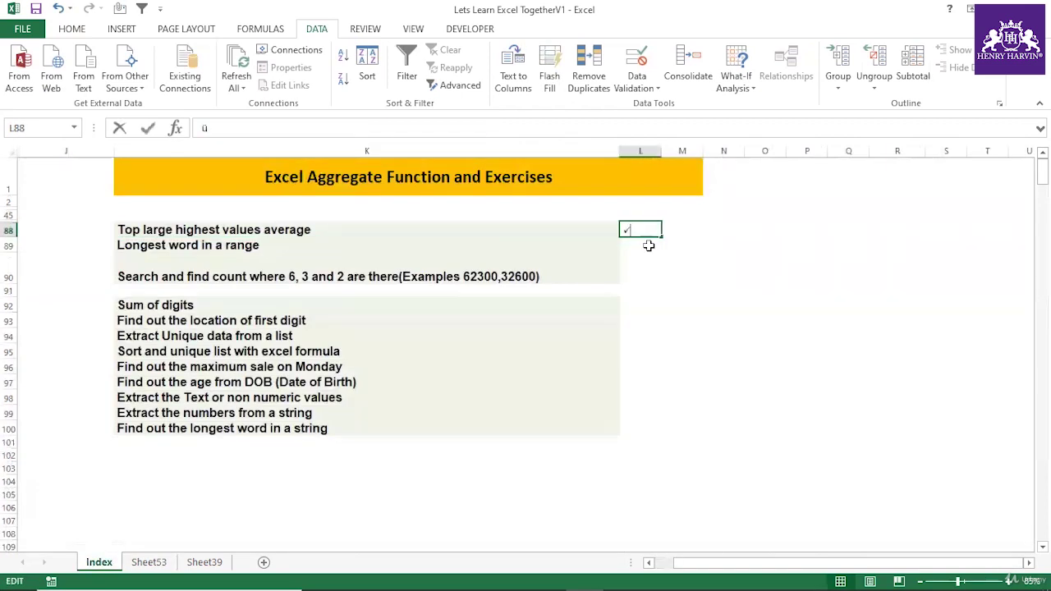
{"action": "left_click", "coordinate": [639, 320]}
Copy the exercise title "Longest word in a range" from cell K89 of the Index sheet.
{"action": "left_click", "coordinate": [200, 246]}
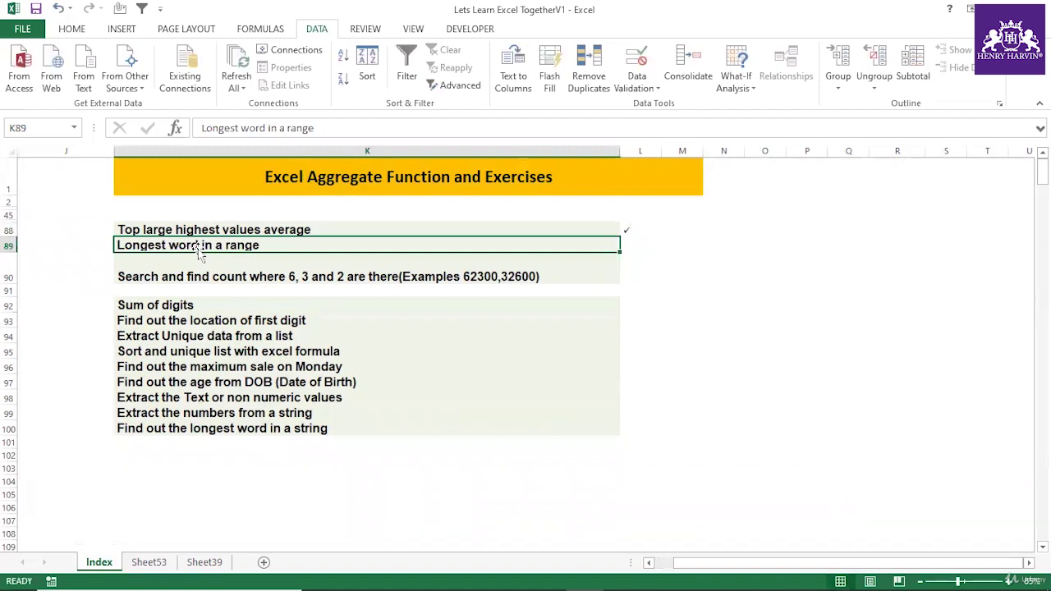
{"action": "left_click", "coordinate": [150, 563]}
{"action": "left_click", "coordinate": [199, 565]}
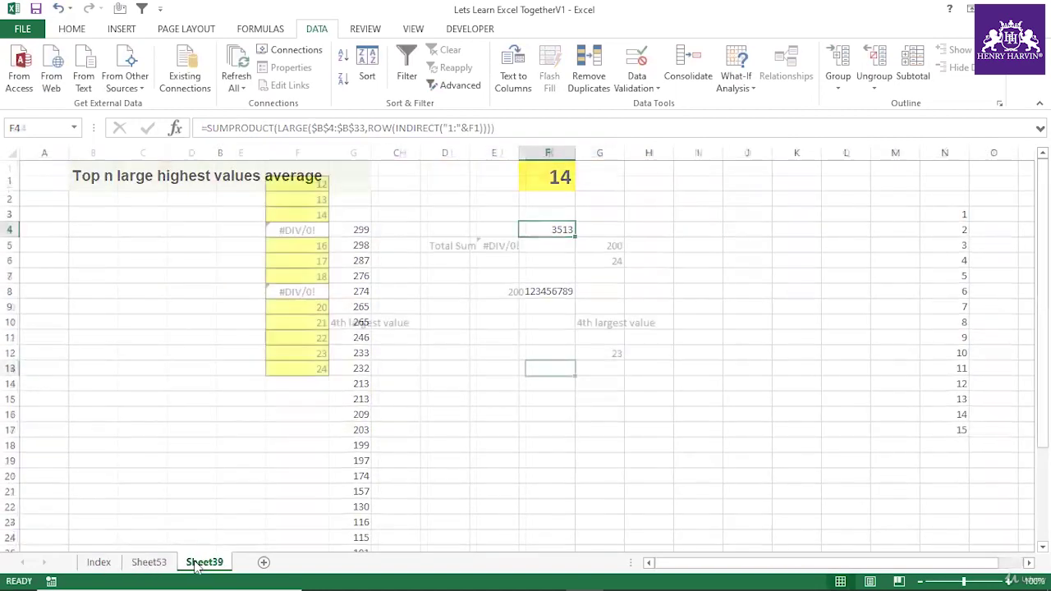
{"action": "left_click", "coordinate": [99, 563]}
{"action": "key", "text": "ctrl+c"}
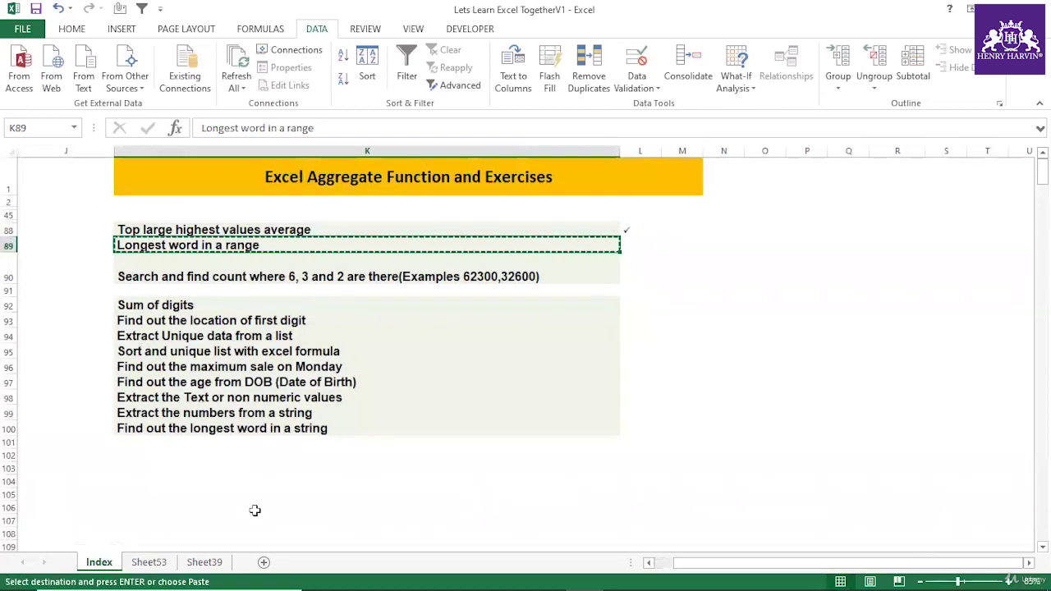
Insert a new sheet, paste the copied exercise title into D3, and widen column D so it fits on one line.
{"action": "left_click", "coordinate": [264, 562]}
{"action": "left_click", "coordinate": [193, 197]}
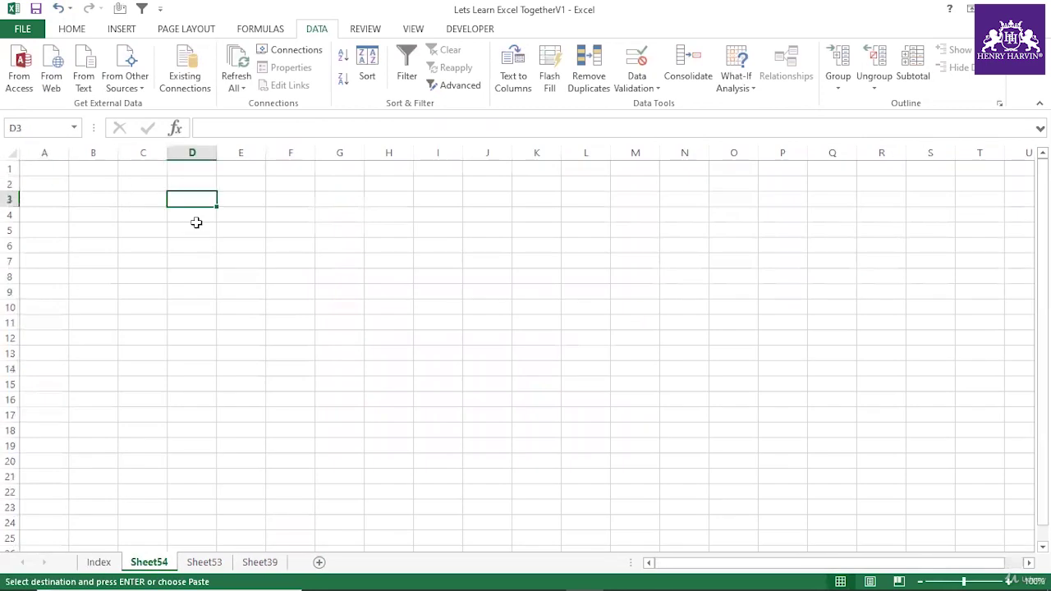
{"action": "key", "text": "ctrl+v"}
{"action": "left_click_drag", "start_coordinate": [220, 149], "coordinate": [399, 155]}
{"action": "double_click", "coordinate": [15, 282]}
{"action": "left_click", "coordinate": [329, 264]}
Enter three short lowercase first names as sample words in H3:H5, one per cell.
{"action": "left_click", "coordinate": [578, 207]}
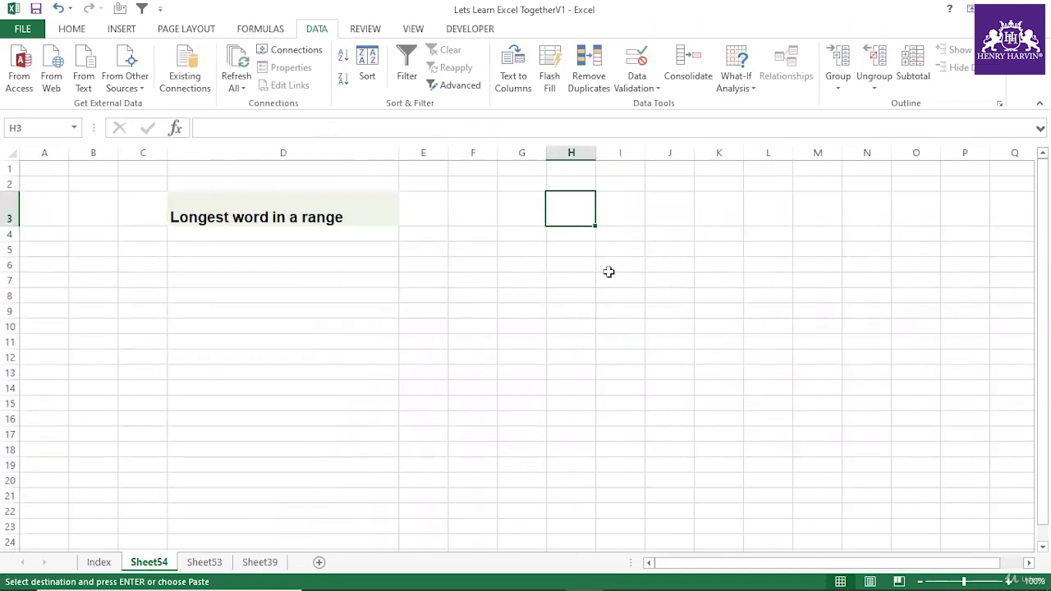
{"action": "type", "text": "abi"}
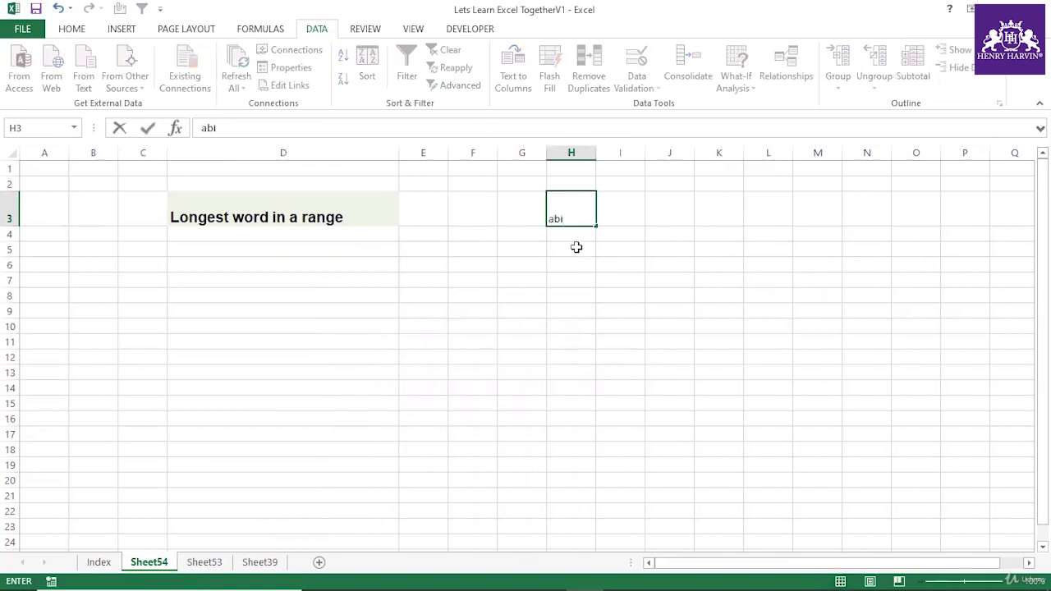
{"action": "key", "text": "Return"}
{"action": "type", "text": "a"}
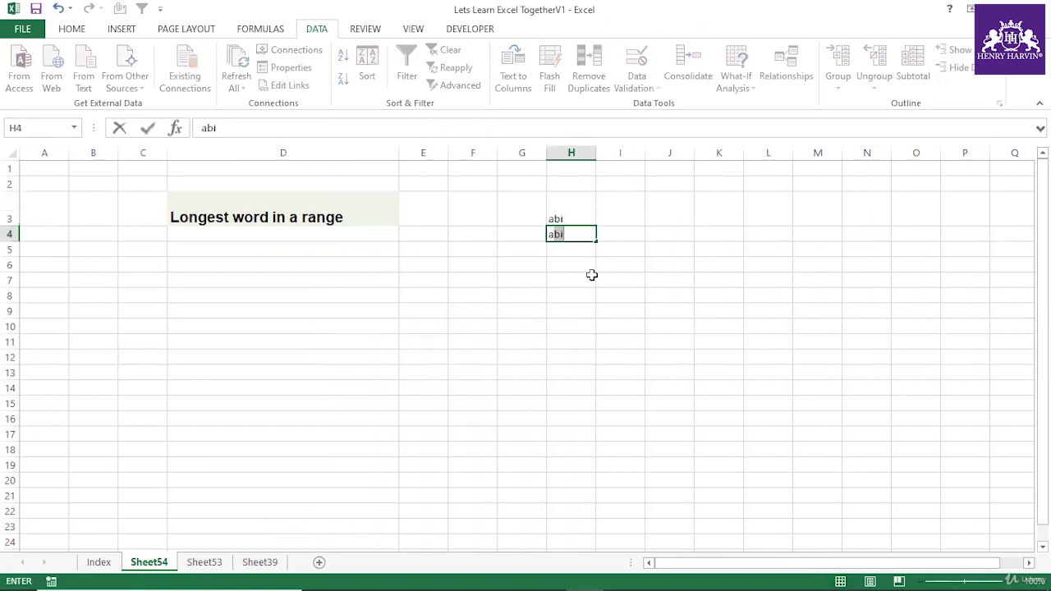
{"action": "type", "text": "mita"}
{"action": "key", "text": "Return"}
{"action": "type", "text": "ani"}
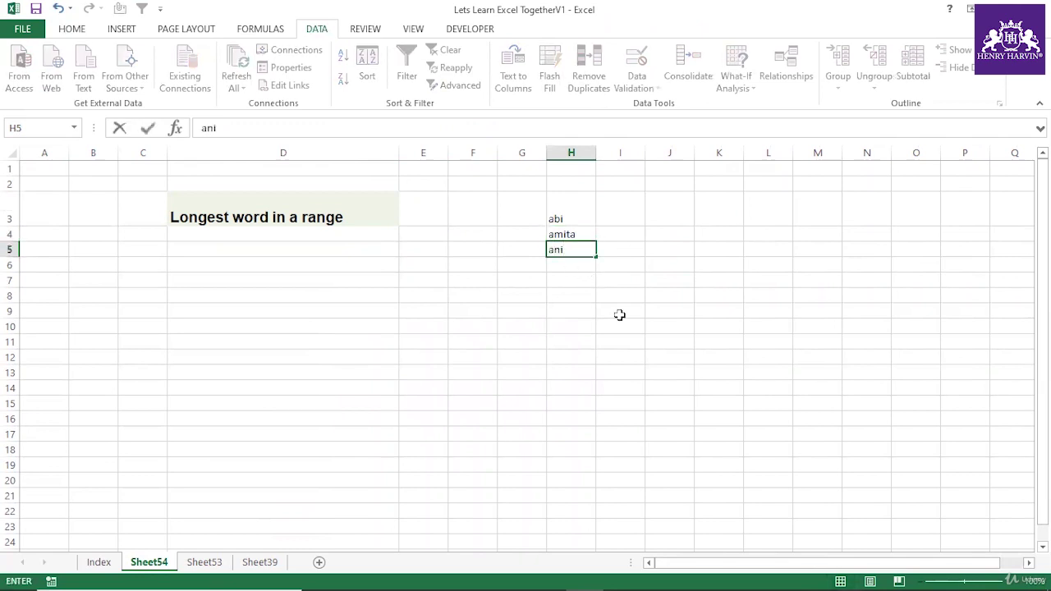
{"action": "type", "text": "l"}
{"action": "key", "text": "Return"}
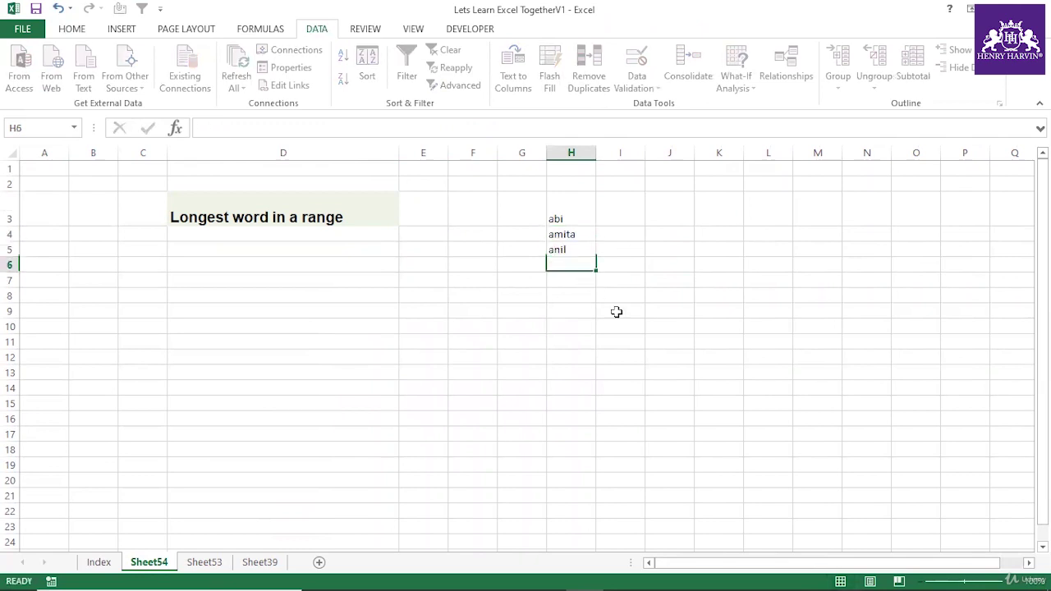
Enter the words Maths, Physics, Chemistry and History in H6:H9 and fit column H's width to its contents.
{"action": "type", "text": "Maths"}
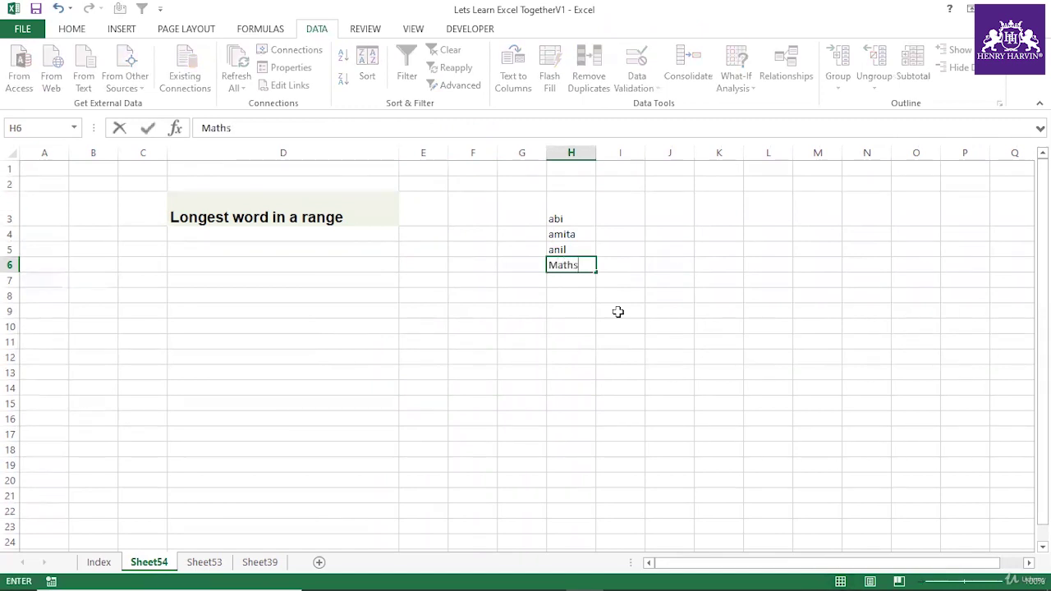
{"action": "key", "text": "Return"}
{"action": "type", "text": "P"}
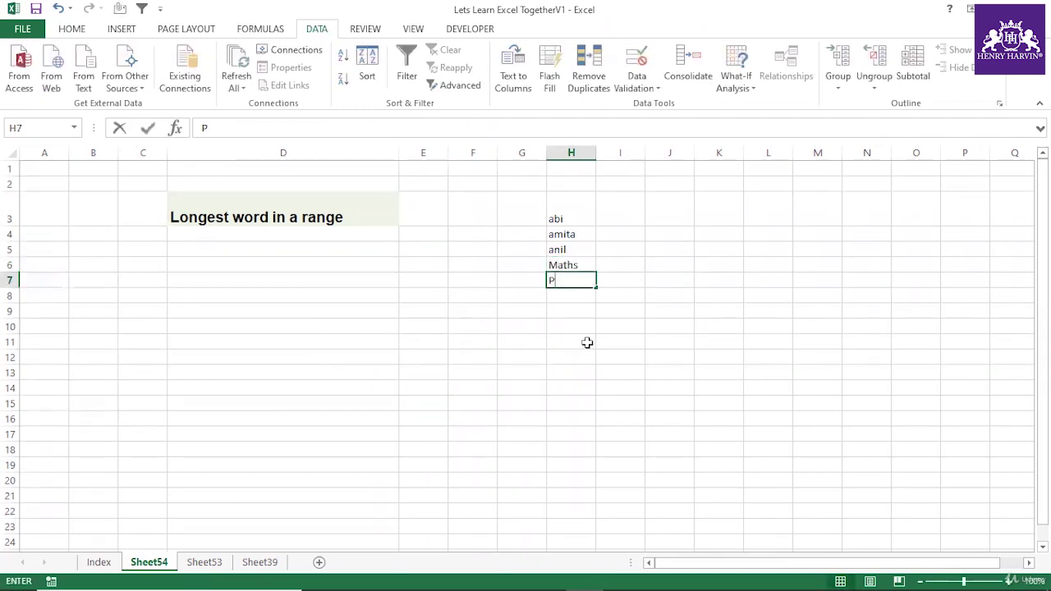
{"action": "type", "text": "hysics"}
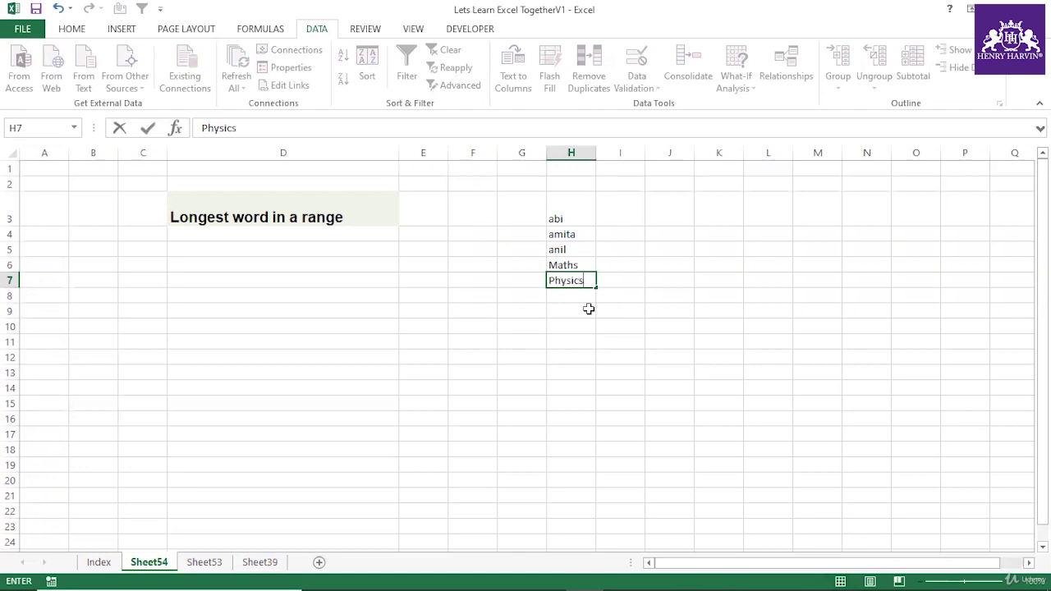
{"action": "key", "text": "Return"}
{"action": "type", "text": "Chemistry"}
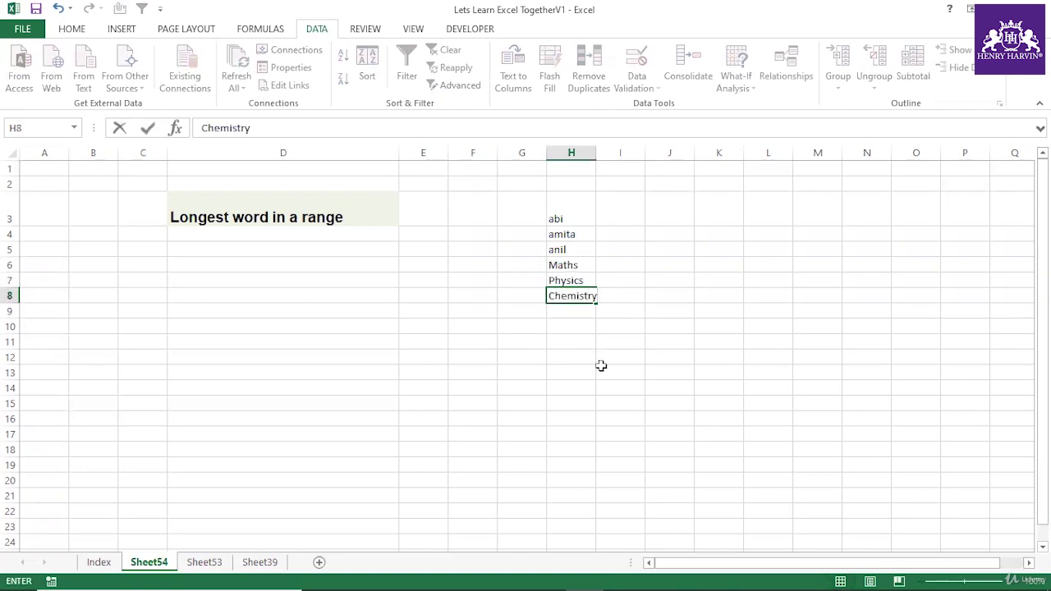
{"action": "key", "text": "Return"}
{"action": "type", "text": "History"}
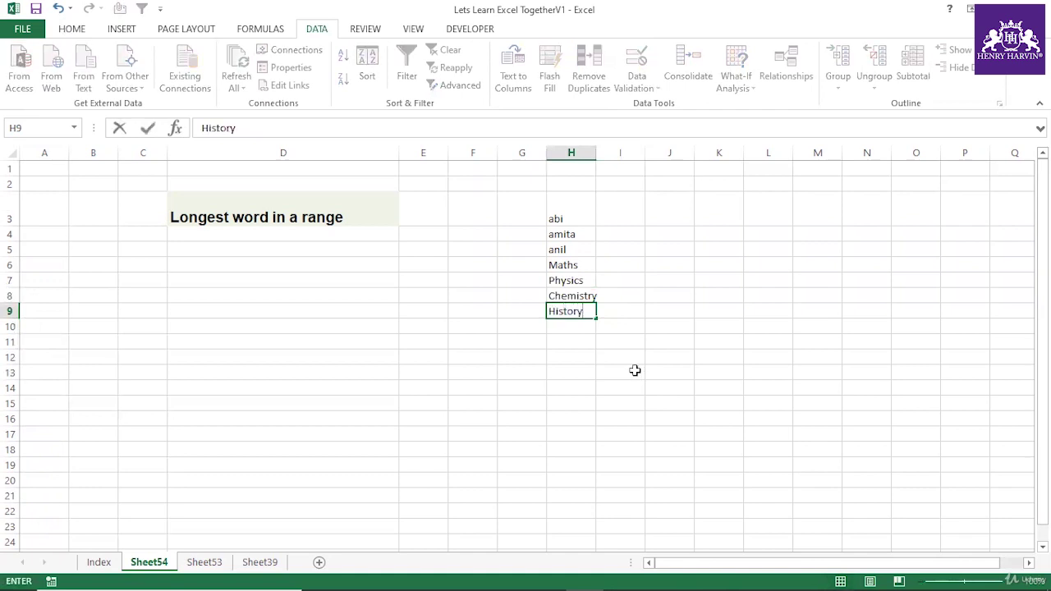
{"action": "left_click", "coordinate": [634, 371]}
{"action": "double_click", "coordinate": [594, 153]}
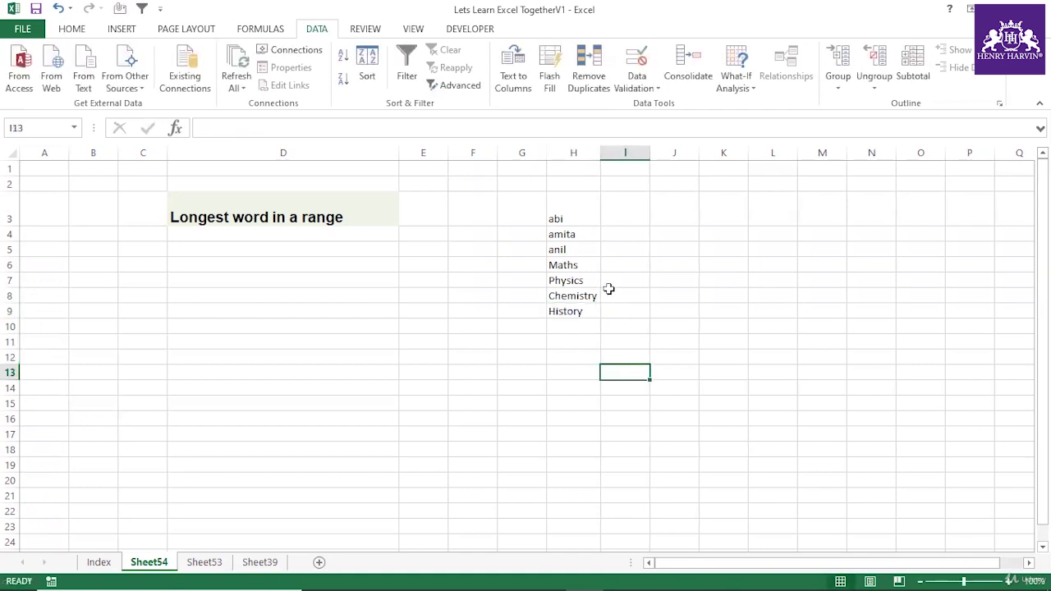
Examine the words in H3:H9 against the exercise title in D3 to identify the longest one.
{"action": "left_click", "coordinate": [604, 299]}
{"action": "left_click", "coordinate": [592, 299]}
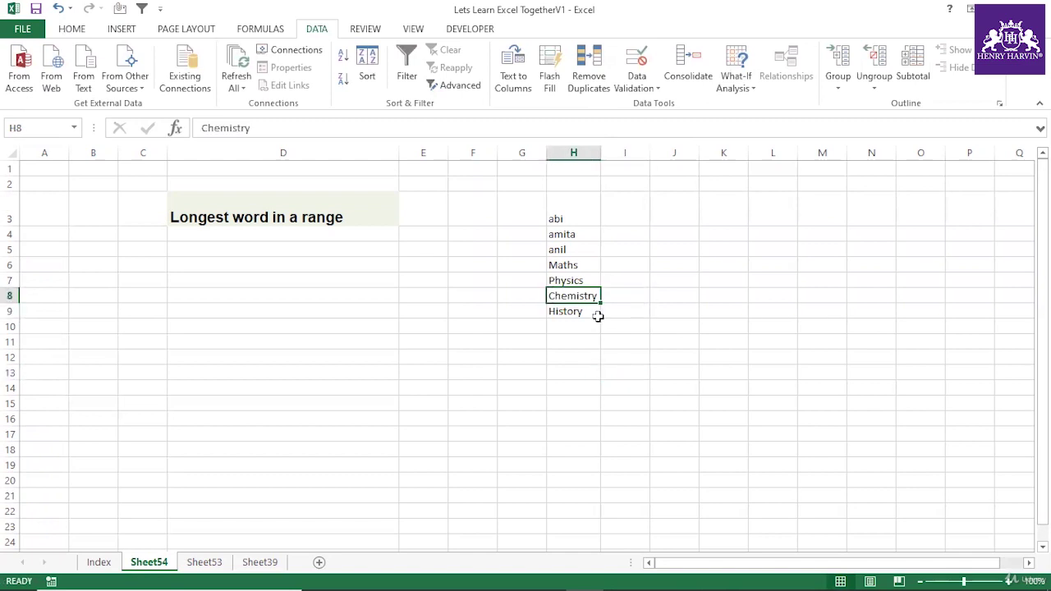
{"action": "left_click", "coordinate": [585, 343]}
{"action": "left_click", "coordinate": [577, 362]}
{"action": "left_click_drag", "start_coordinate": [569, 219], "coordinate": [572, 432]}
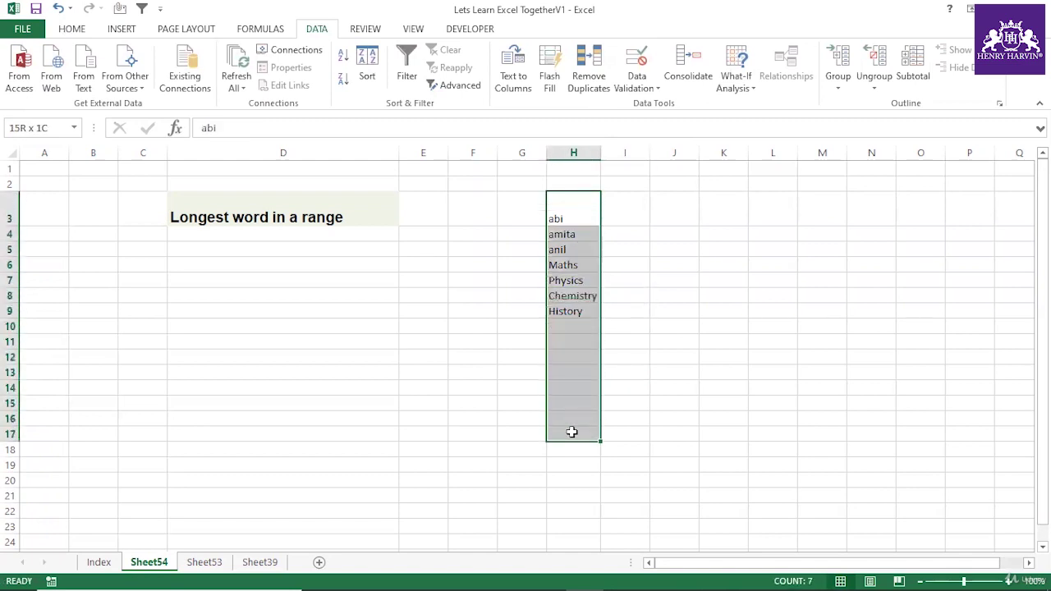
{"action": "left_click", "coordinate": [564, 383]}
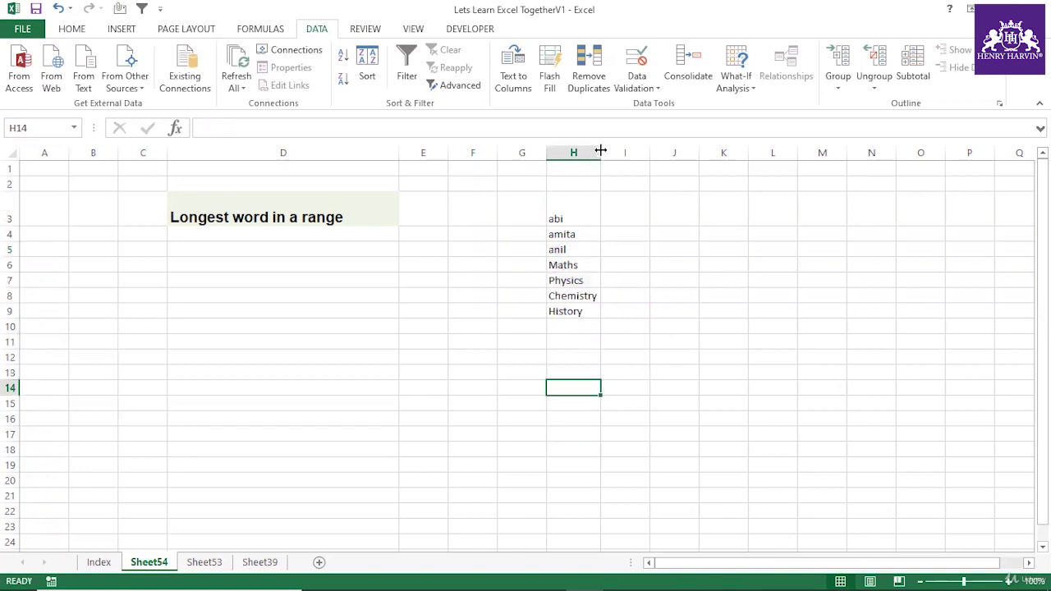
{"action": "left_click_drag", "start_coordinate": [600, 151], "coordinate": [602, 151]}
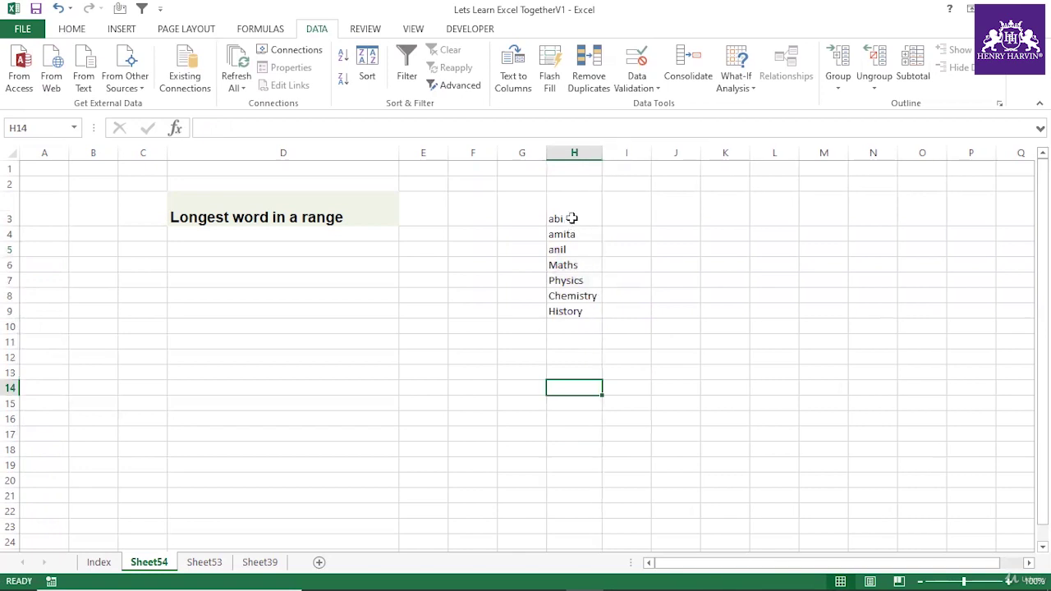
{"action": "left_click_drag", "start_coordinate": [572, 217], "coordinate": [576, 311]}
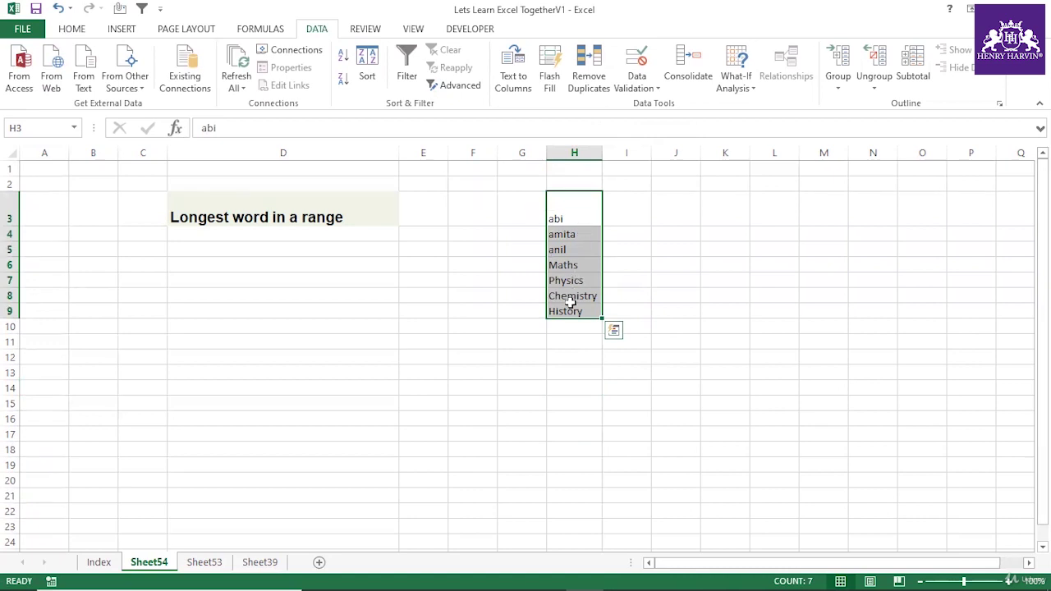
{"action": "left_click", "coordinate": [569, 298]}
{"action": "left_click_drag", "start_coordinate": [553, 220], "coordinate": [569, 311]}
{"action": "left_click", "coordinate": [272, 214]}
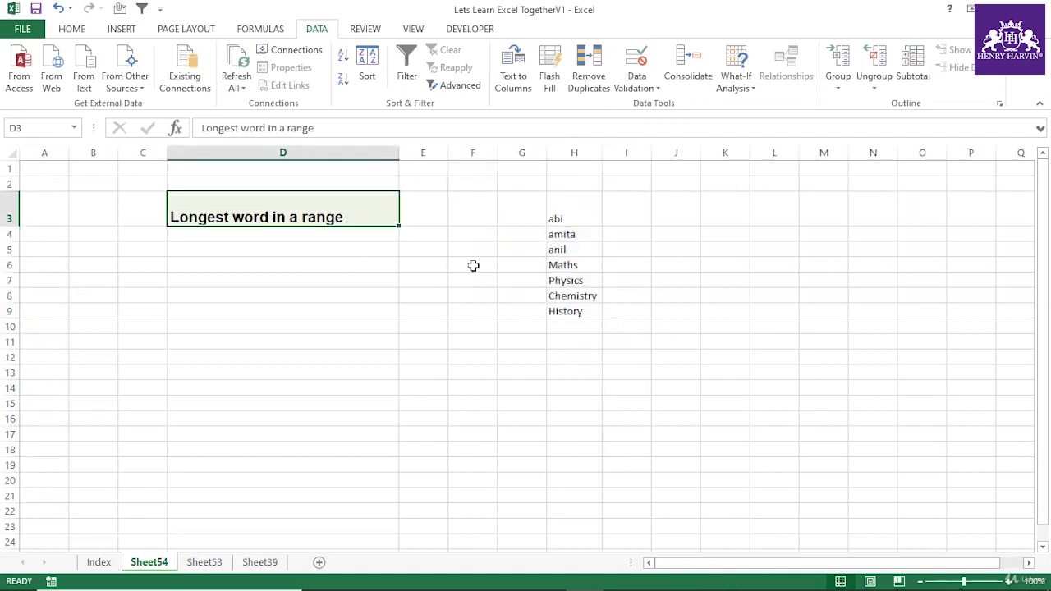
{"action": "left_click", "coordinate": [711, 247]}
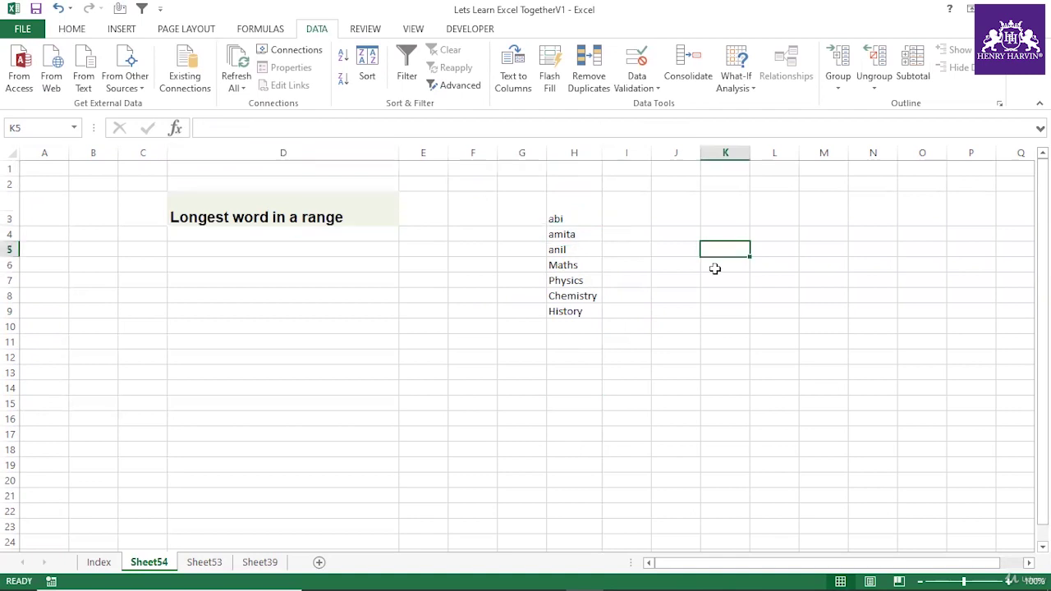
Calculate each word's length with =LEN(H3) in I3 and fill the formula down to I9.
{"action": "left_click", "coordinate": [622, 217]}
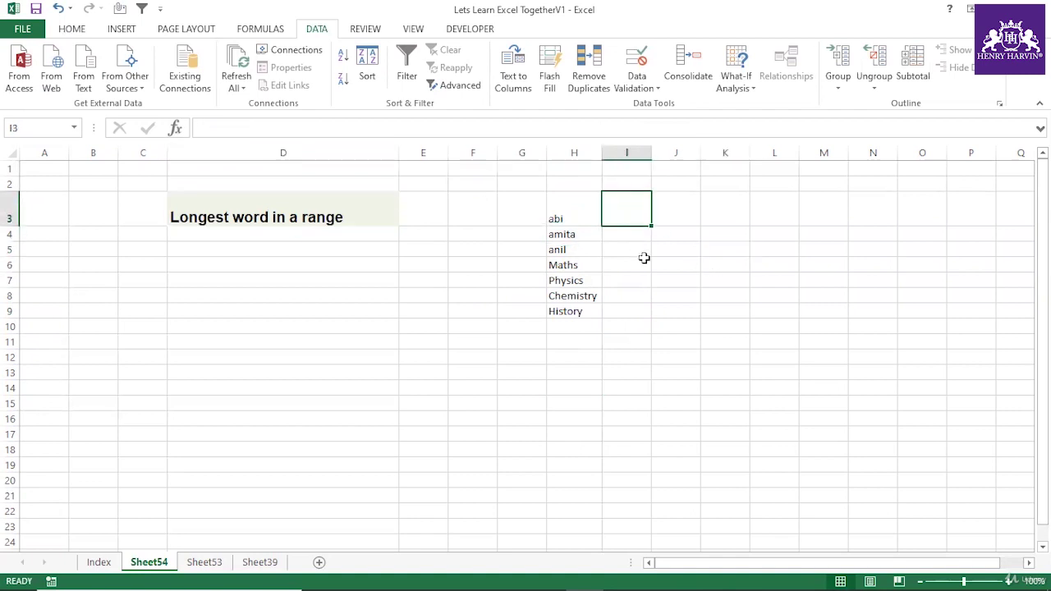
{"action": "type", "text": "=len("}
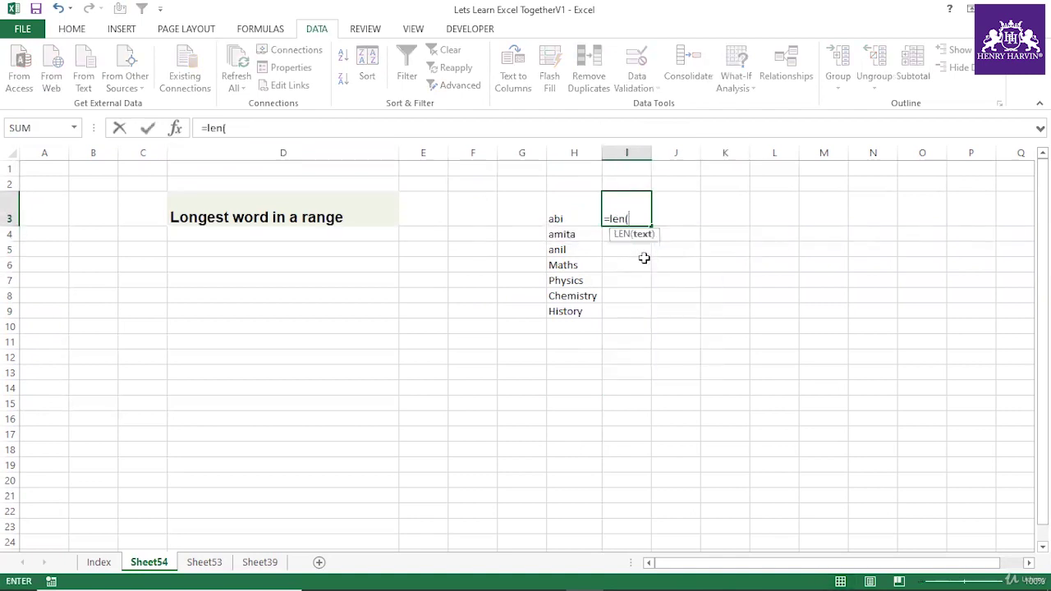
{"action": "left_click", "coordinate": [582, 215]}
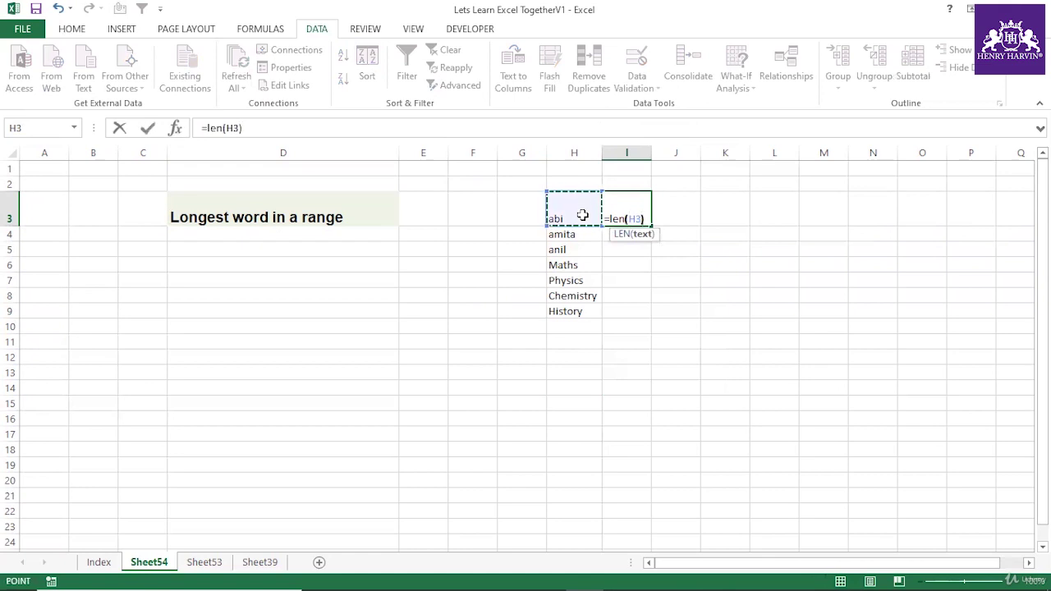
{"action": "key", "text": "Return"}
{"action": "left_click", "coordinate": [622, 207]}
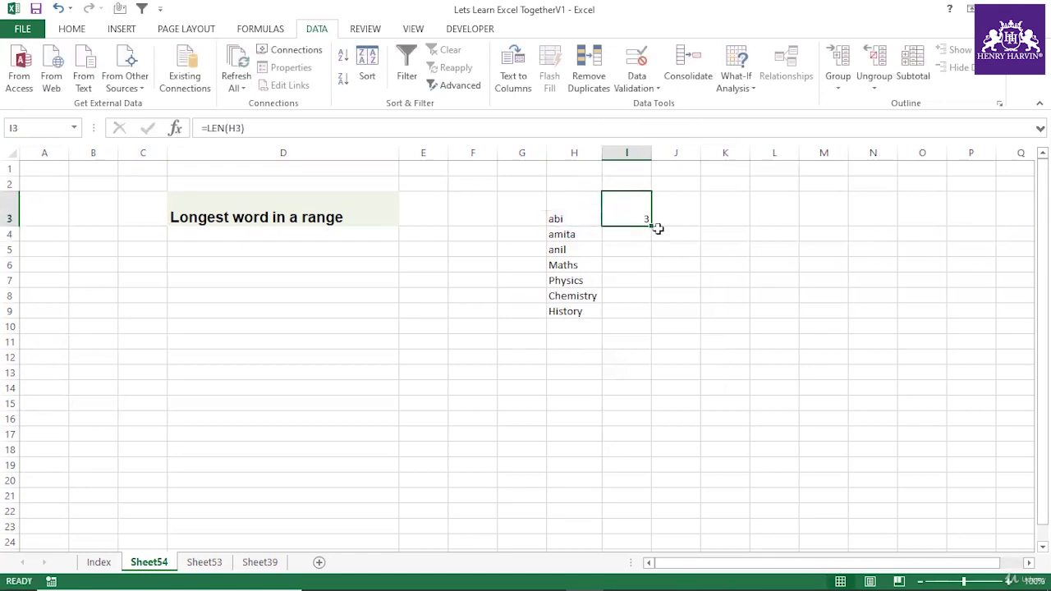
{"action": "double_click", "coordinate": [650, 227]}
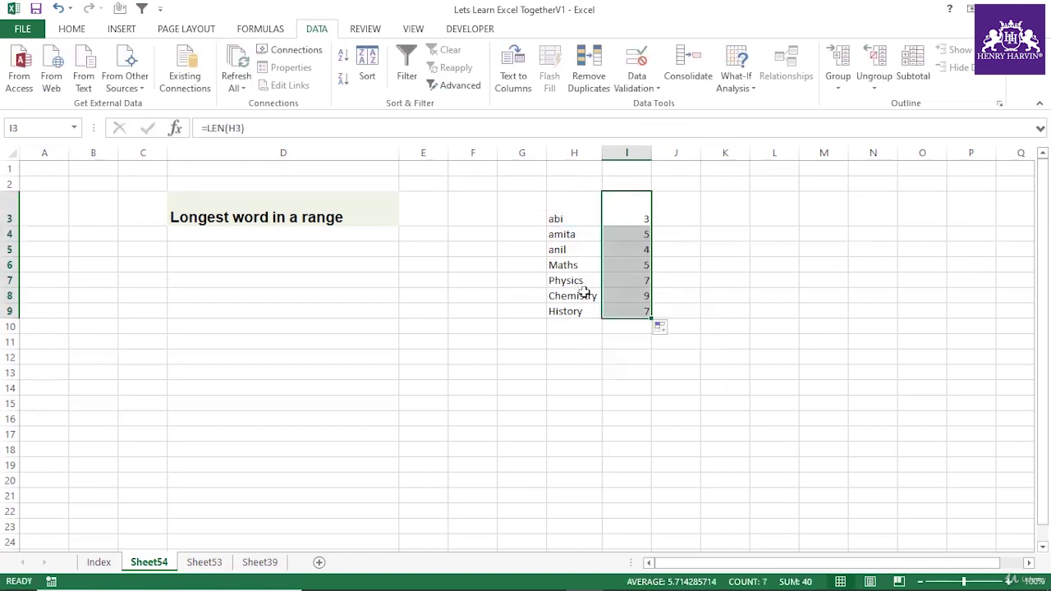
{"action": "left_click", "coordinate": [621, 295]}
{"action": "left_click", "coordinate": [629, 219]}
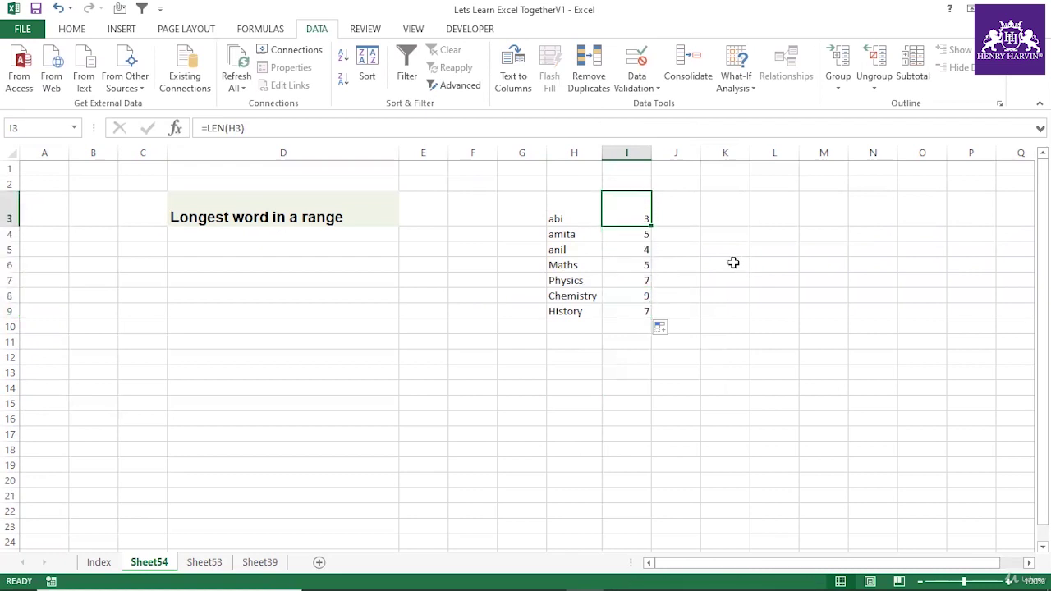
Add the label "Lookup value" in K6 and widen column K to fit it.
{"action": "left_click", "coordinate": [733, 263]}
{"action": "type", "text": "Lookup"}
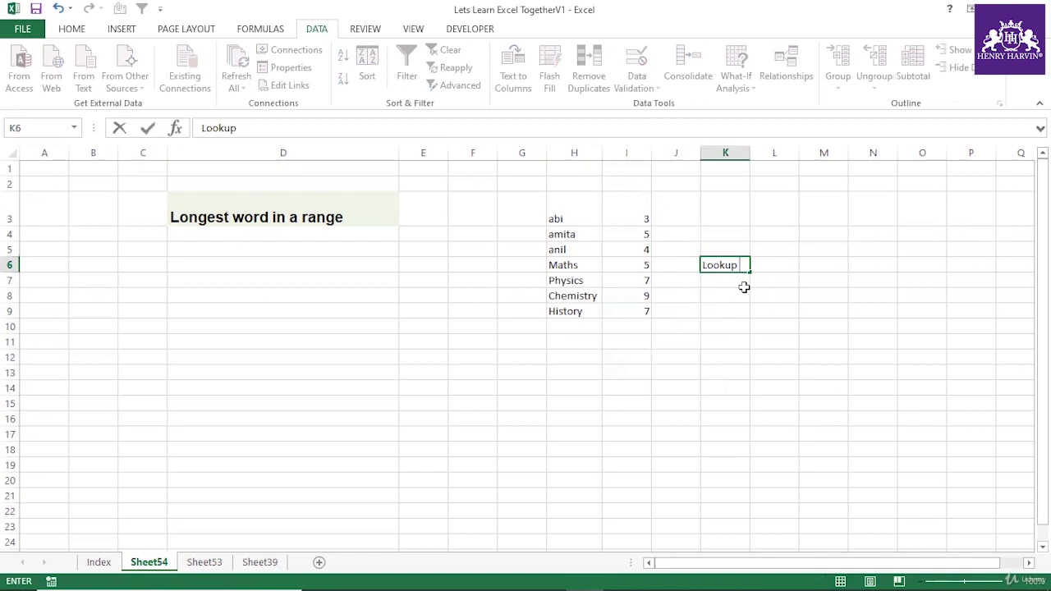
{"action": "type", "text": " value"}
{"action": "key", "text": "Return"}
{"action": "left_click_drag", "start_coordinate": [749, 153], "coordinate": [768, 152]}
Enter the formula =MAX(LEN(H3:H9)) in L6 next to the label.
{"action": "left_click", "coordinate": [806, 262]}
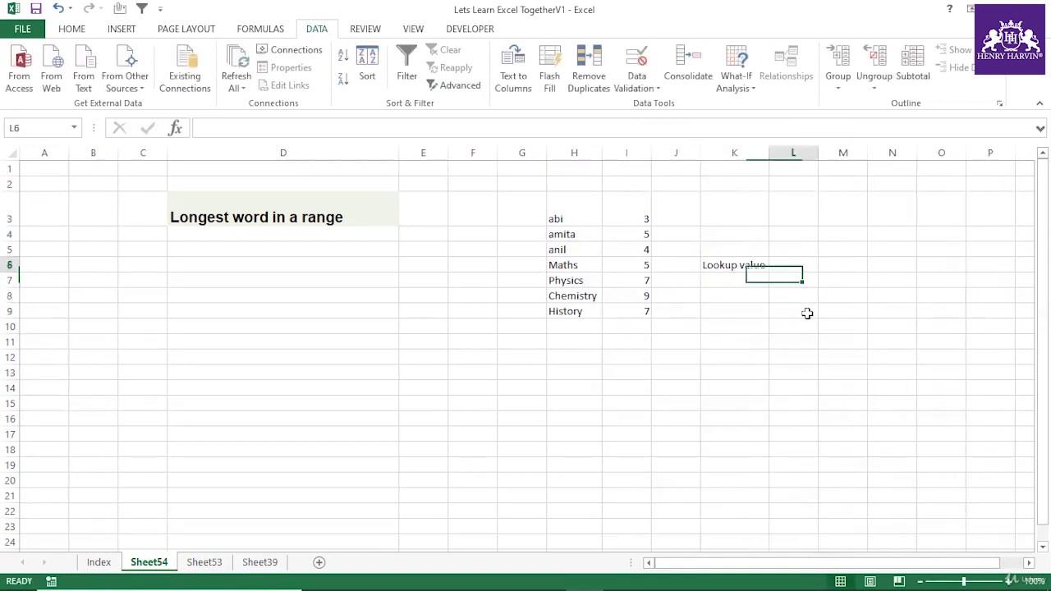
{"action": "type", "text": "=max"}
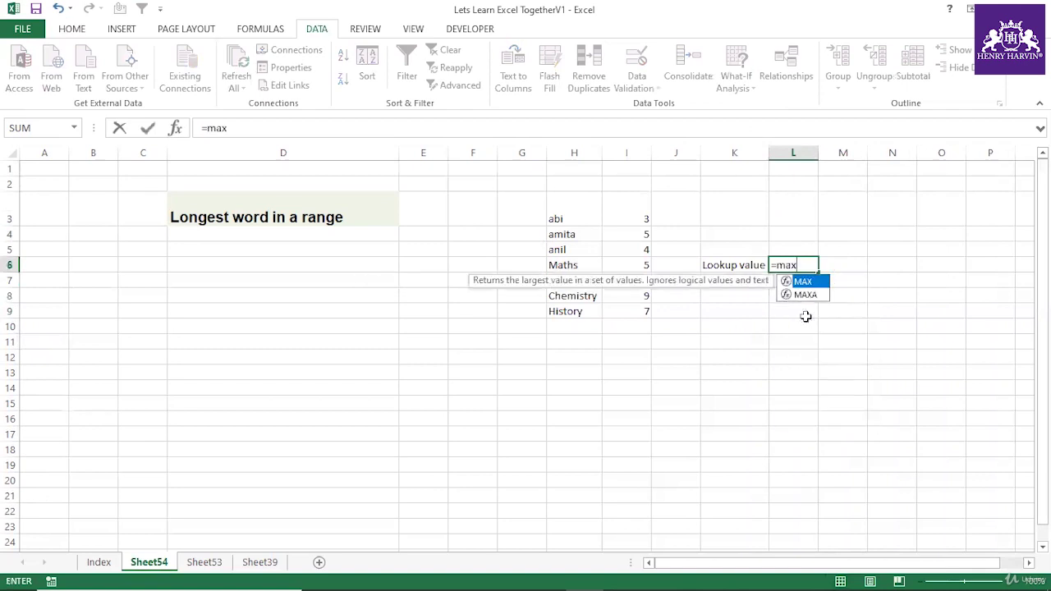
{"action": "type", "text": "(len("}
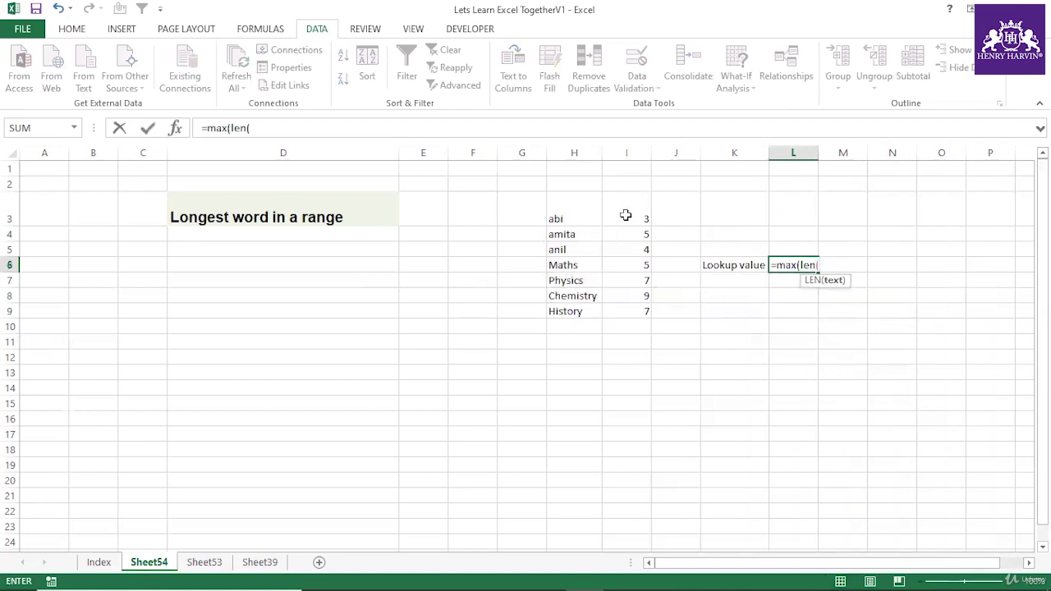
{"action": "left_click_drag", "start_coordinate": [573, 211], "coordinate": [574, 309]}
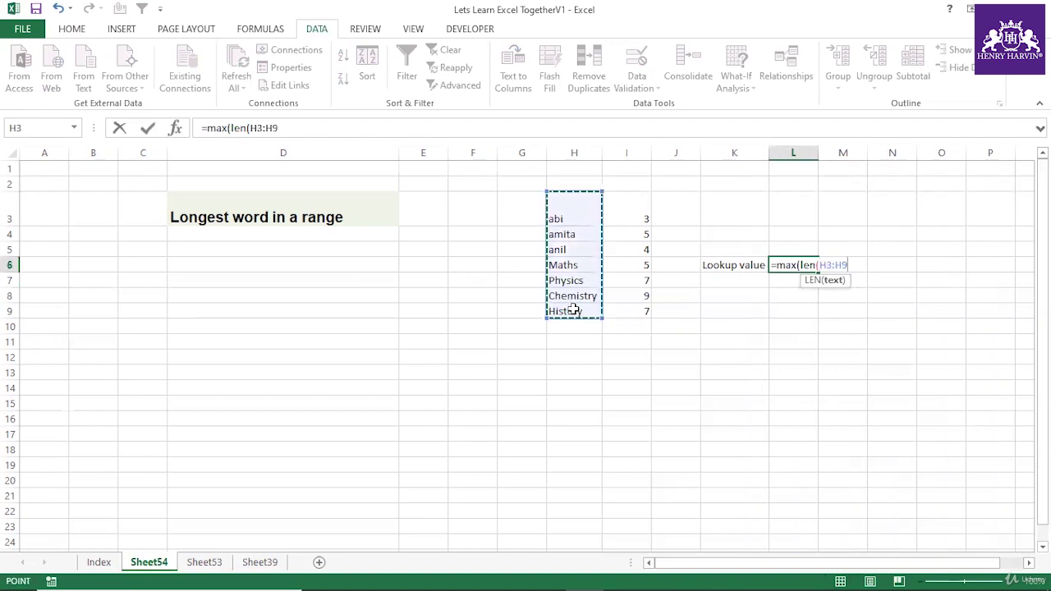
{"action": "type", "text": "))"}
{"action": "key", "text": "Return"}
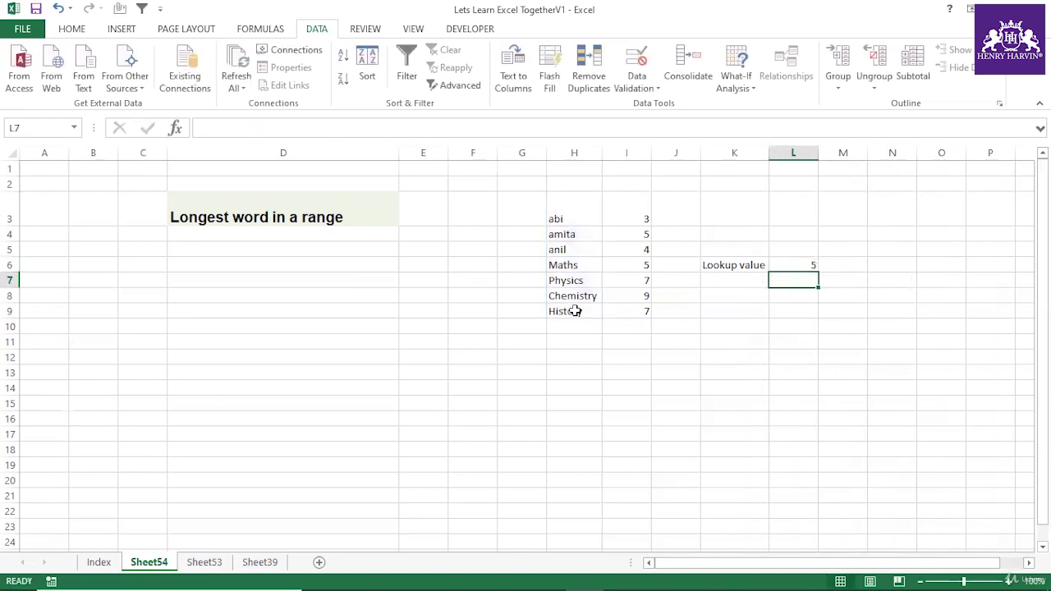
Convert the maximum-length formula in L6 to an array formula.
{"action": "left_click", "coordinate": [795, 264]}
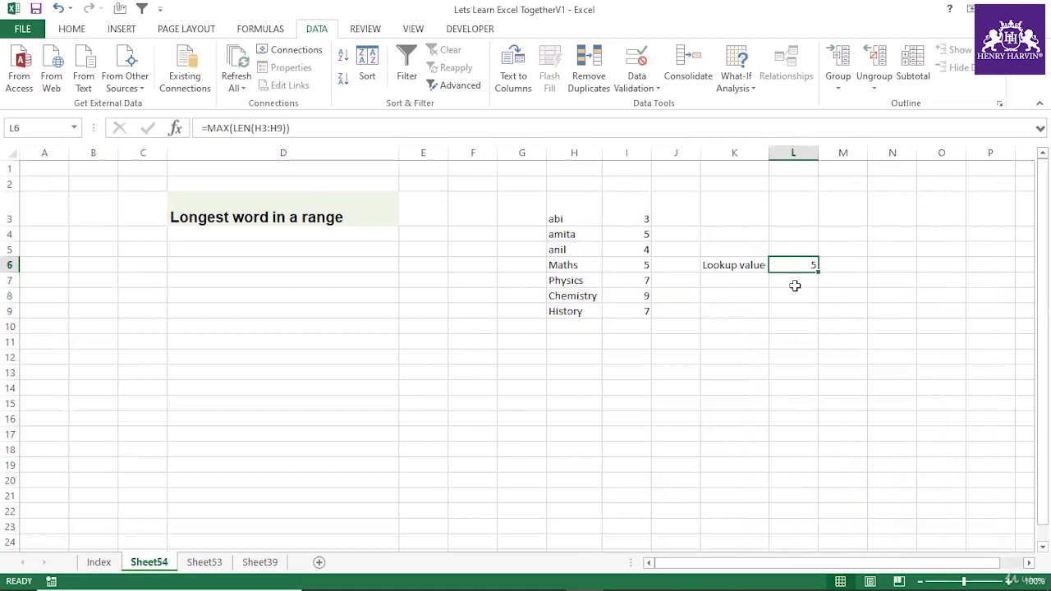
{"action": "key", "text": "F2"}
{"action": "key", "text": "ctrl+shift+Return"}
Enter the formula =MATCH(MAX(LEN(H3:H9)),LEN(H3:H9),0) in K9 to find the position of the longest word.
{"action": "left_click", "coordinate": [733, 296]}
{"action": "left_click", "coordinate": [733, 310]}
{"action": "type", "text": "="}
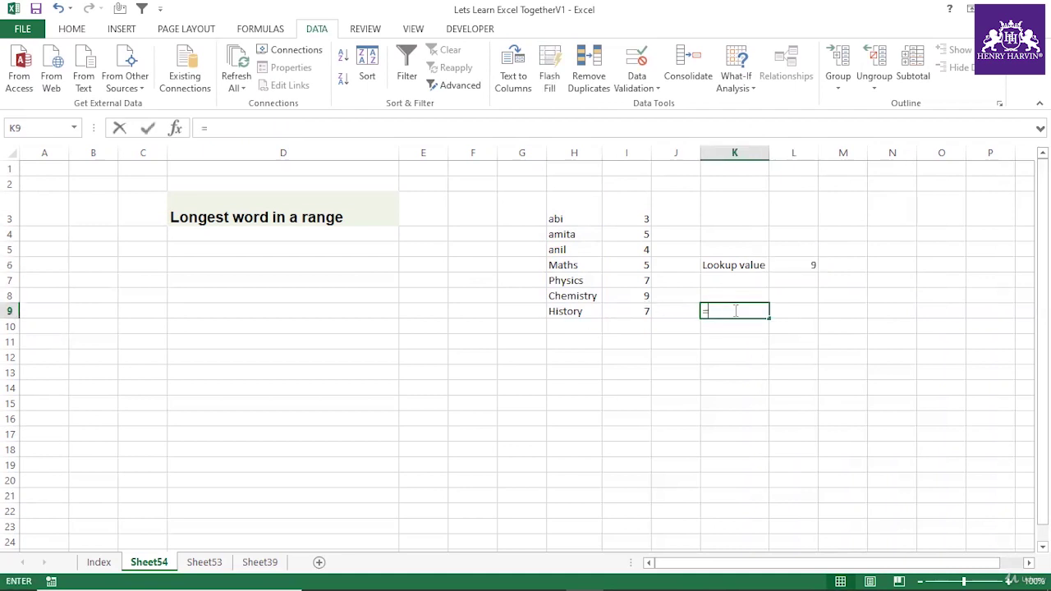
{"action": "type", "text": "match(max("}
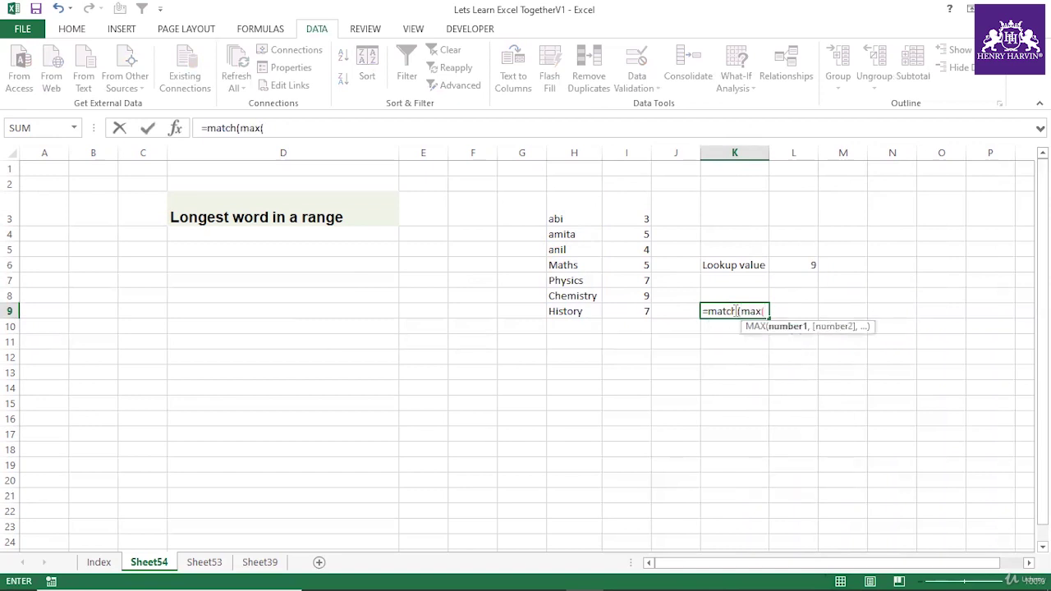
{"action": "type", "text": "len("}
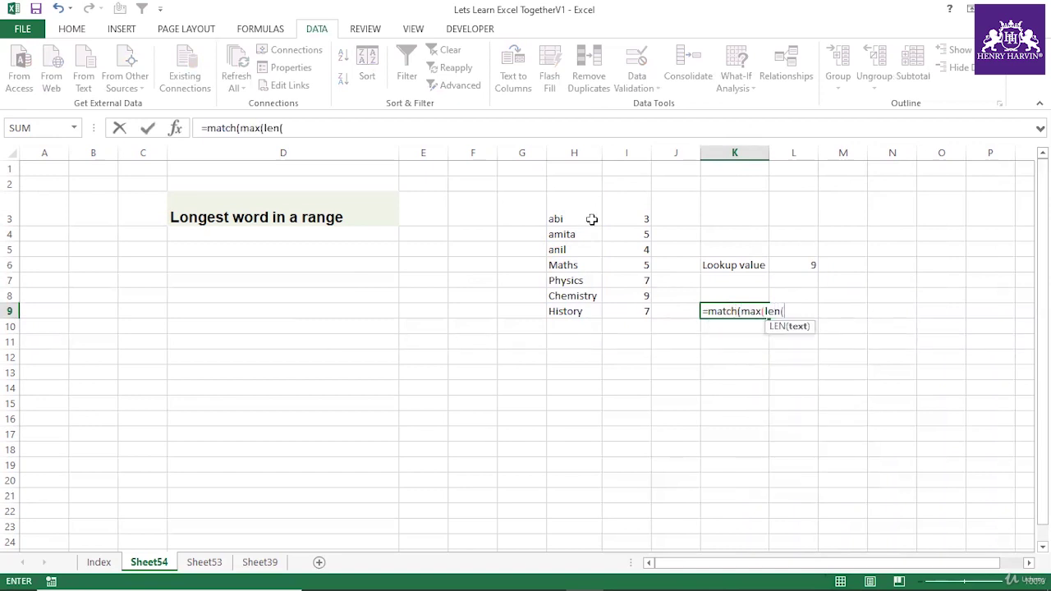
{"action": "left_click_drag", "start_coordinate": [591, 219], "coordinate": [584, 306]}
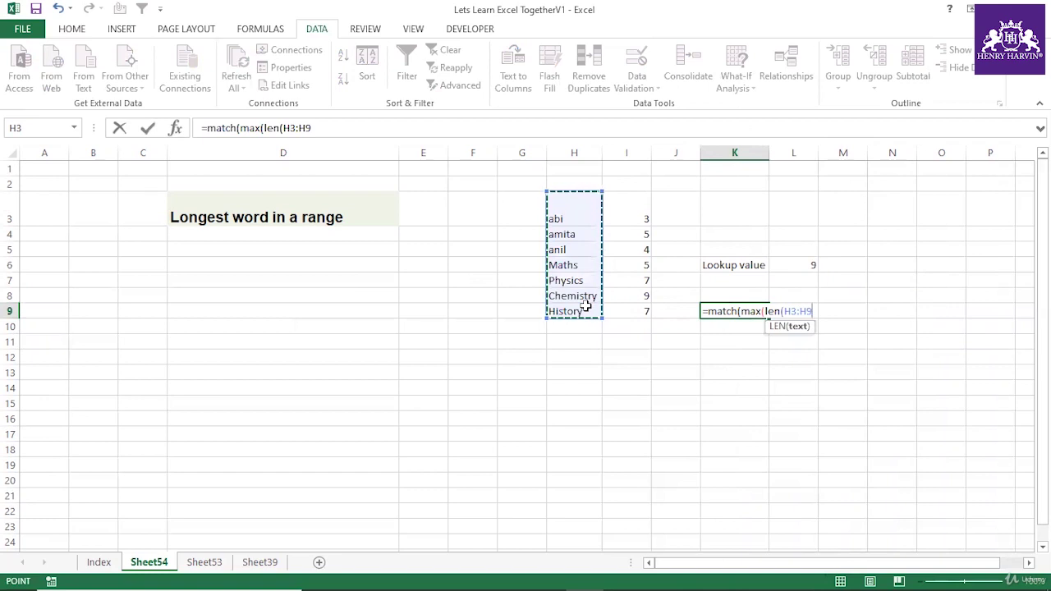
{"action": "type", "text": ")"}
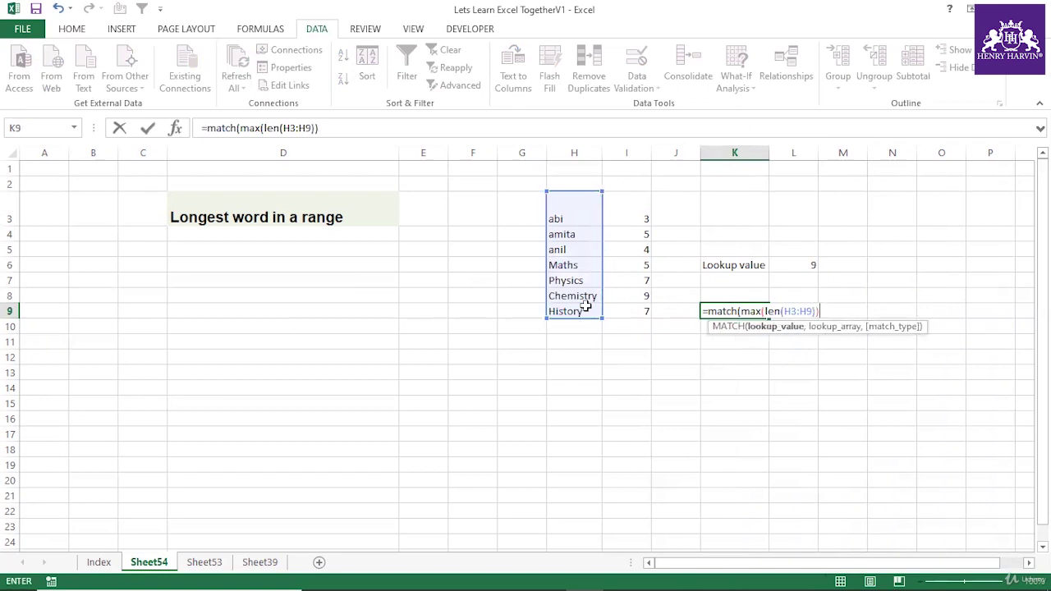
{"action": "type", "text": "),"}
{"action": "type", "text": "len("}
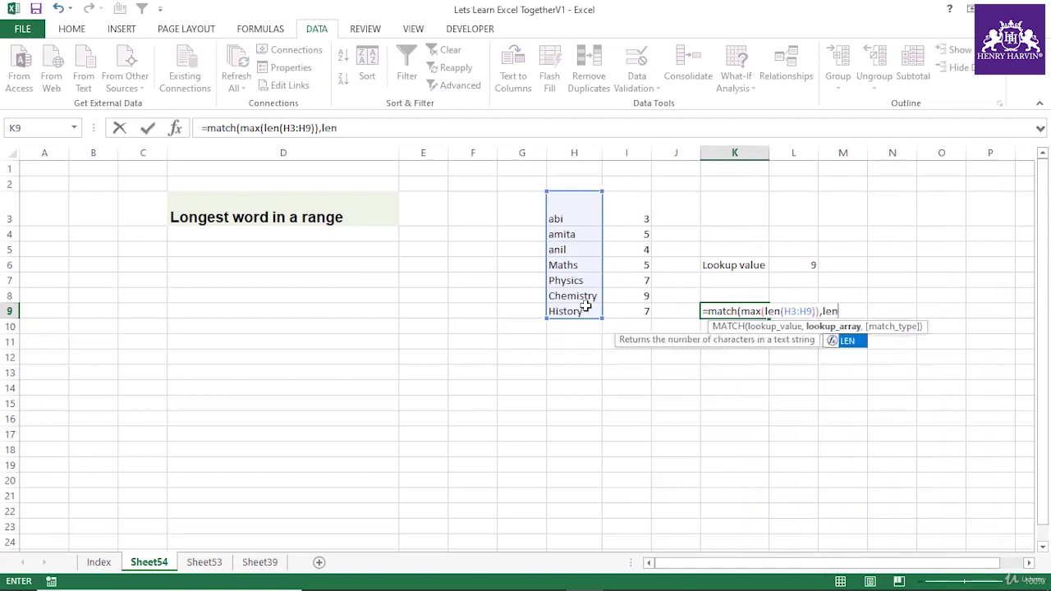
{"action": "left_click_drag", "start_coordinate": [556, 214], "coordinate": [563, 309]}
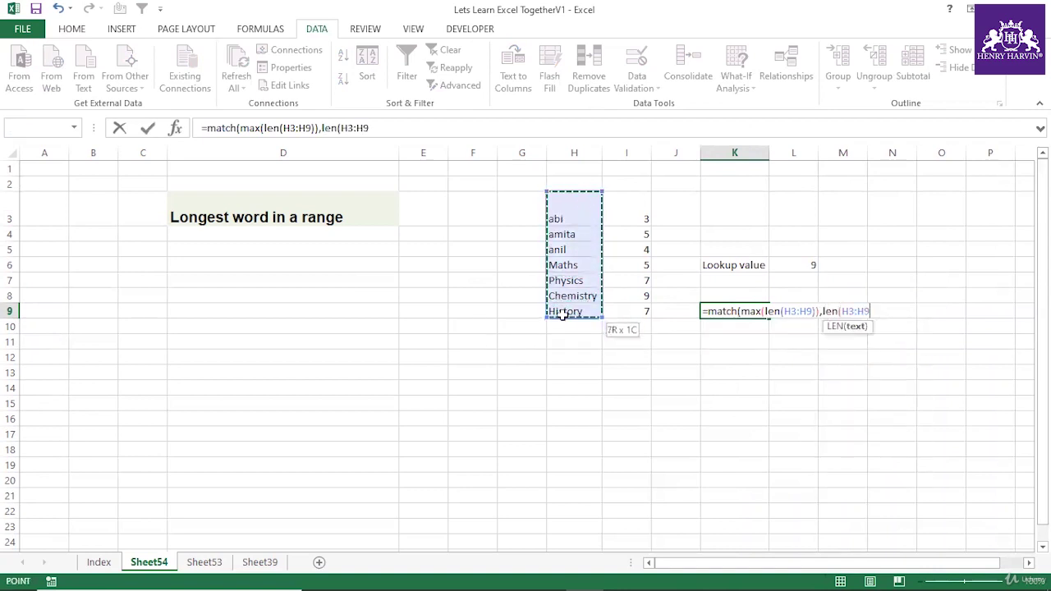
{"action": "type", "text": "),0)"}
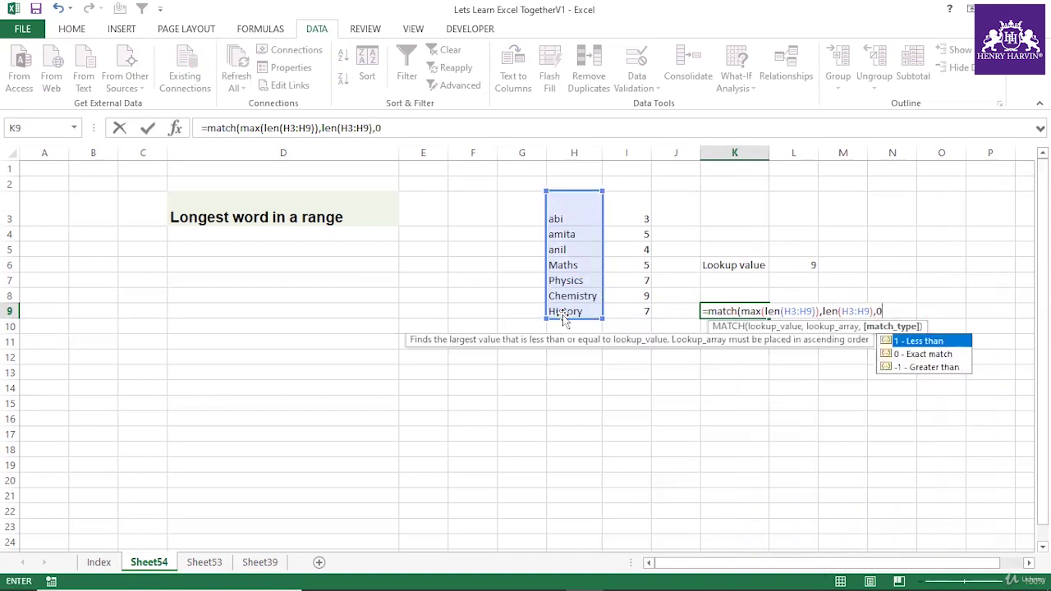
{"action": "key", "text": "ctrl+shift+Return"}
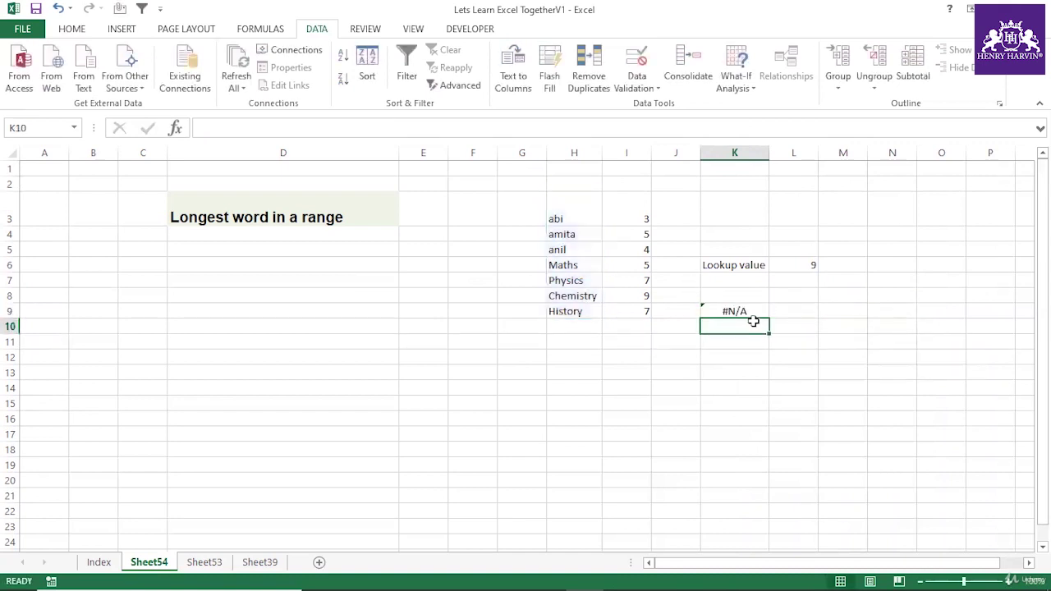
Convert the MATCH formula in K9 to an array formula.
{"action": "left_click", "coordinate": [747, 313]}
{"action": "double_click", "coordinate": [743, 312]}
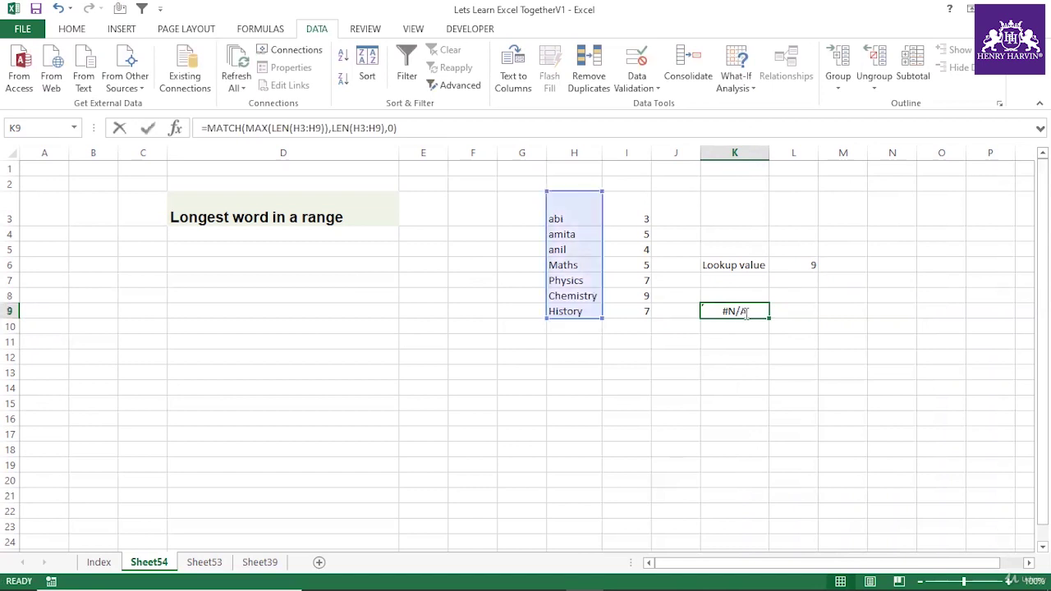
{"action": "key", "text": "ctrl+shift+Return"}
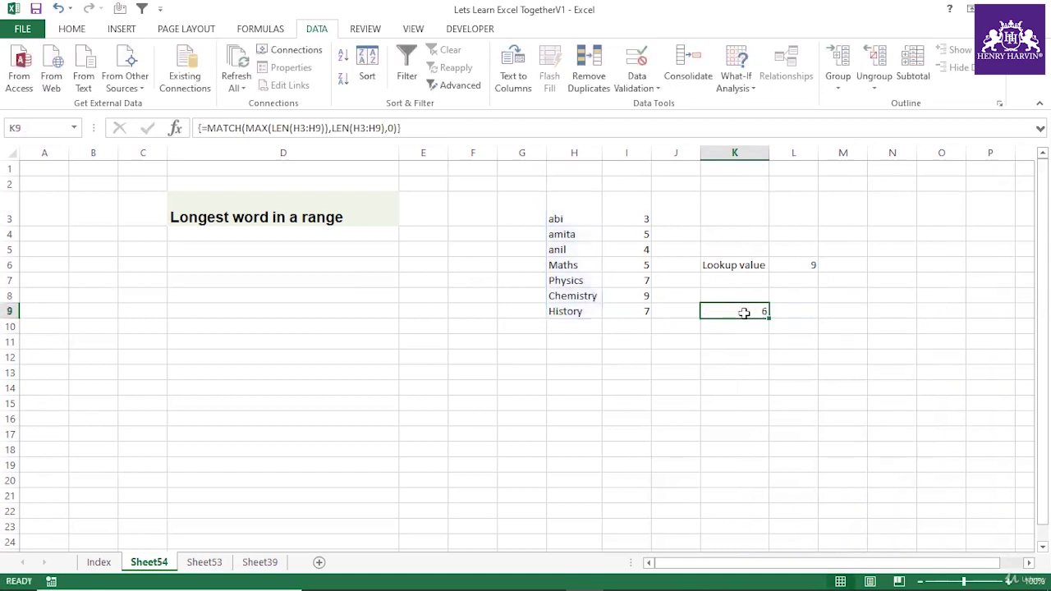
Count down the word list from H3 to the position returned by the MATCH formula.
{"action": "left_click", "coordinate": [575, 219]}
{"action": "key", "text": "Down"}
{"action": "key", "text": "Down"}
{"action": "key", "text": "Down"}
{"action": "key", "text": "Down"}
{"action": "key", "text": "Down"}
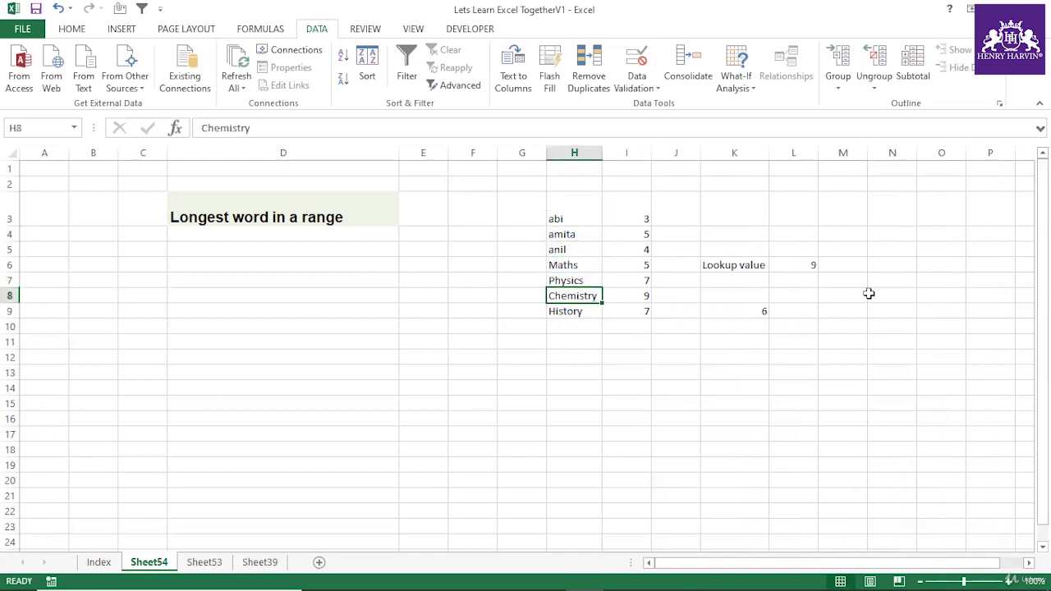
{"action": "left_click", "coordinate": [800, 340]}
Wrap the K9 formula in INDEX so it reads =INDEX(H3:H9,MATCH(MAX(LEN(H3:H9)),LEN(H3:H9),0)), accepting the closing-bracket correction.
{"action": "left_click", "coordinate": [758, 310]}
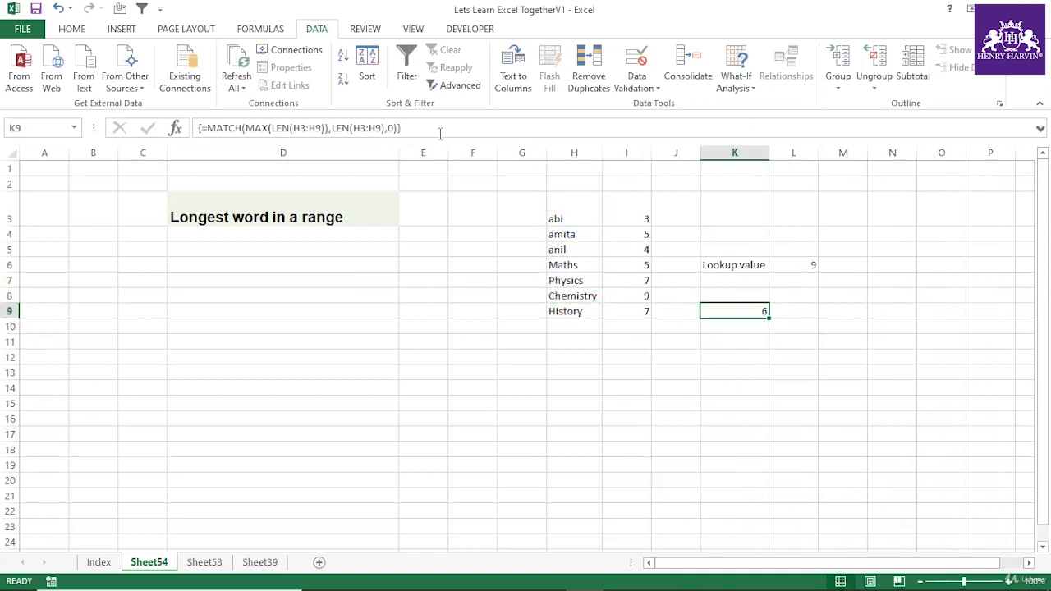
{"action": "left_click", "coordinate": [440, 133]}
{"action": "left_click", "coordinate": [207, 128]}
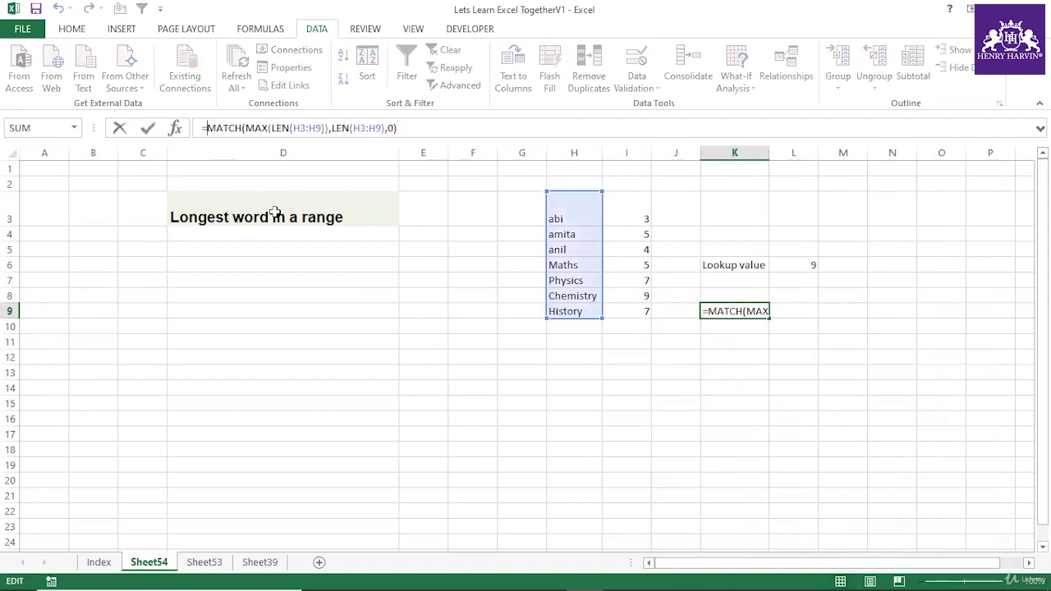
{"action": "type", "text": "Indcex("}
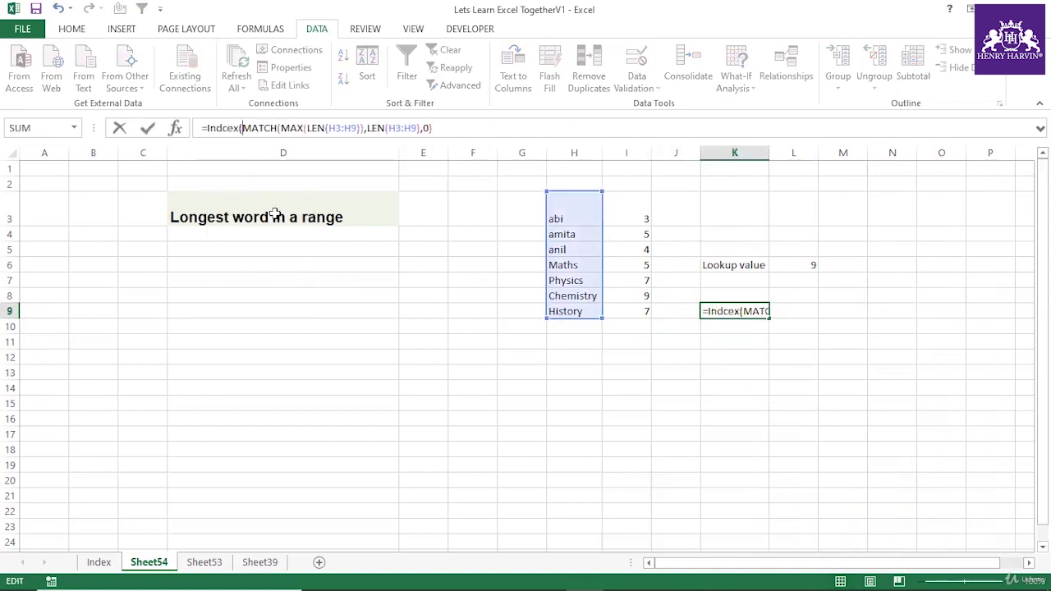
{"action": "key", "text": "BackSpace"}
{"action": "key", "text": "BackSpace"}
{"action": "key", "text": "BackSpace"}
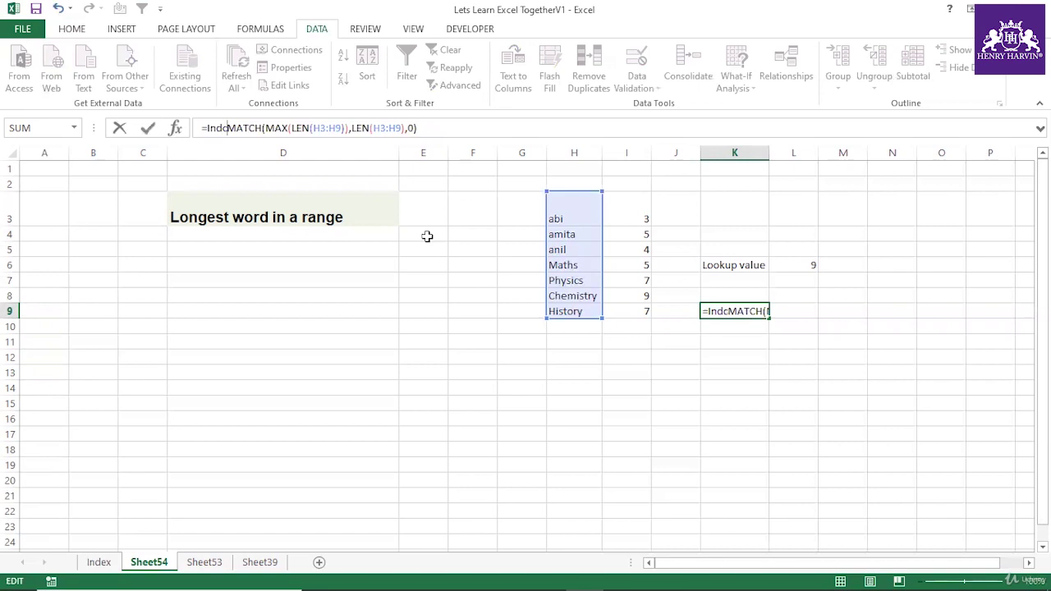
{"action": "key", "text": "BackSpace"}
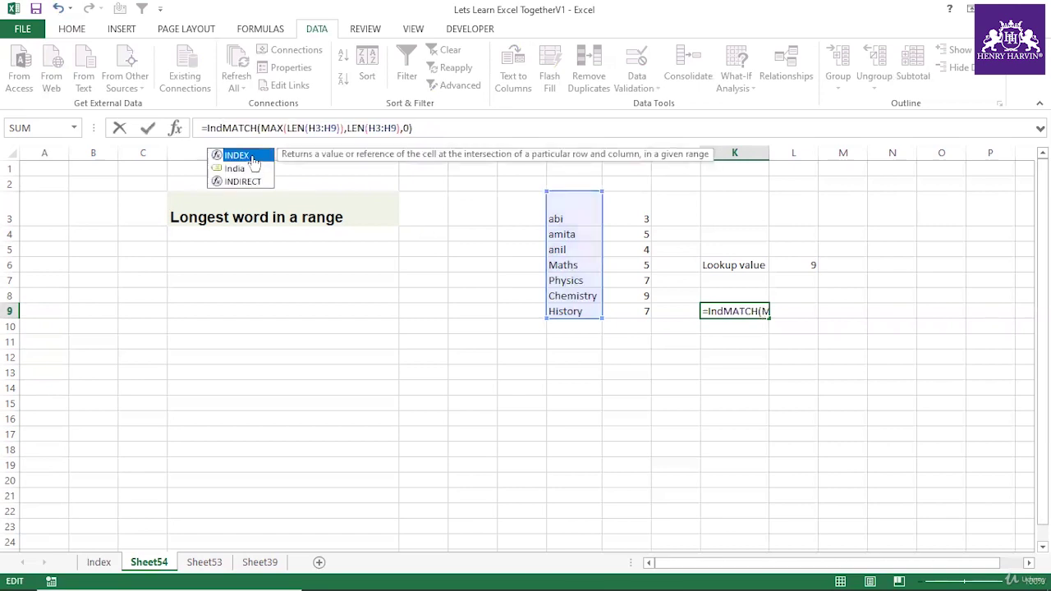
{"action": "key", "text": "Tab"}
{"action": "left_click_drag", "start_coordinate": [572, 204], "coordinate": [571, 311]}
{"action": "type", "text": ","}
{"action": "key", "text": "Return"}
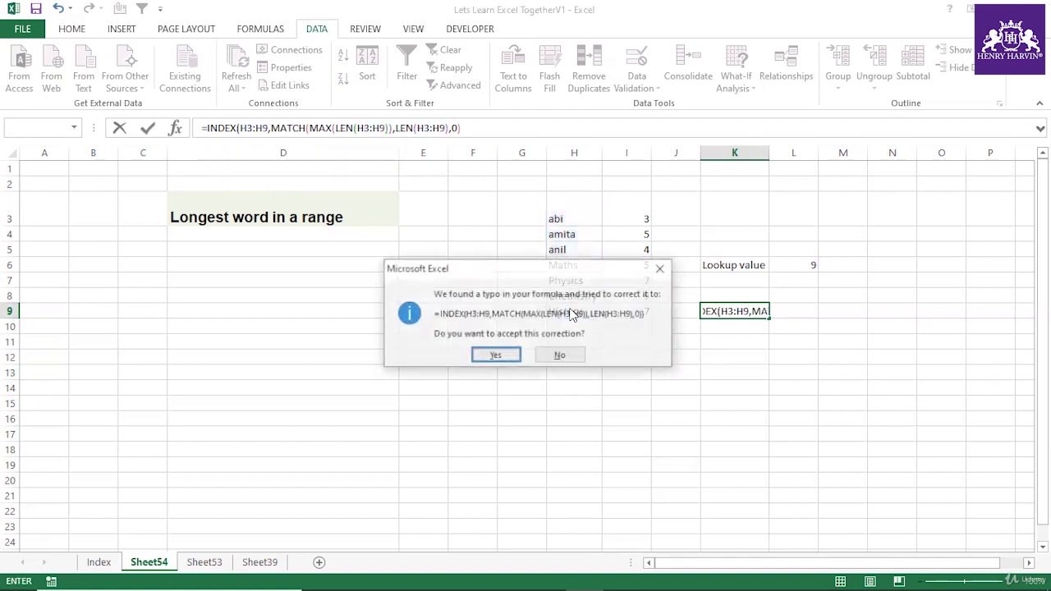
{"action": "left_click", "coordinate": [495, 354]}
Convert the INDEX-MATCH formula in K9 to an array formula and check it against the word in H8.
{"action": "left_click", "coordinate": [742, 314]}
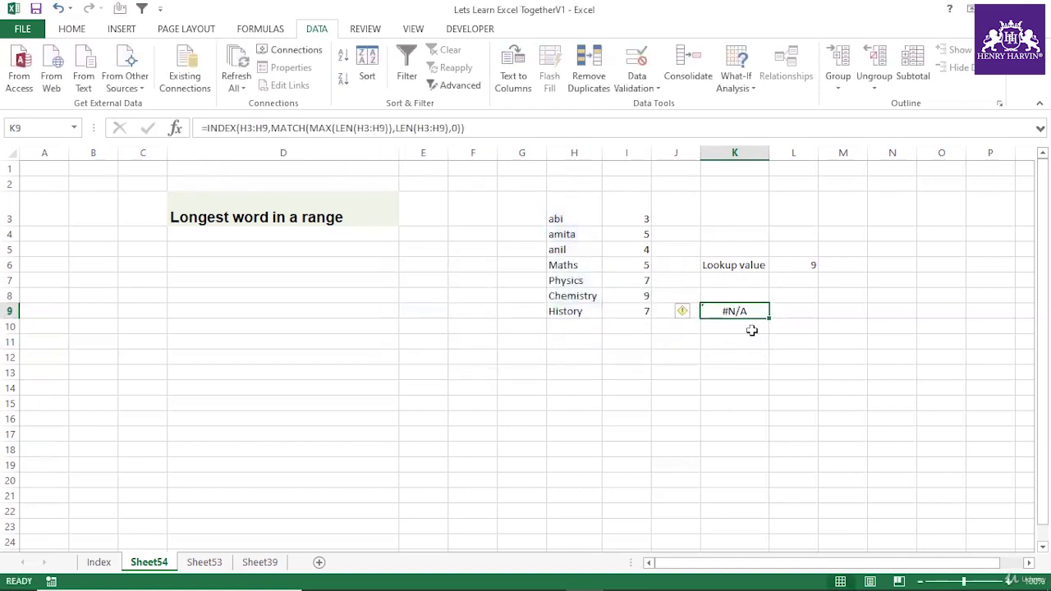
{"action": "key", "text": "F2"}
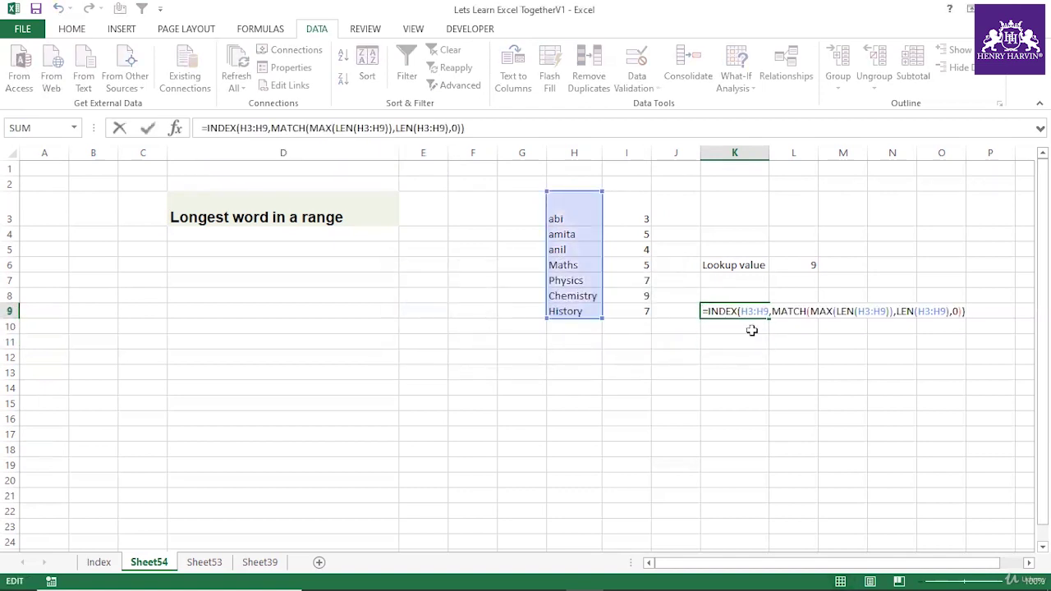
{"action": "key", "text": "ctrl+shift+Return"}
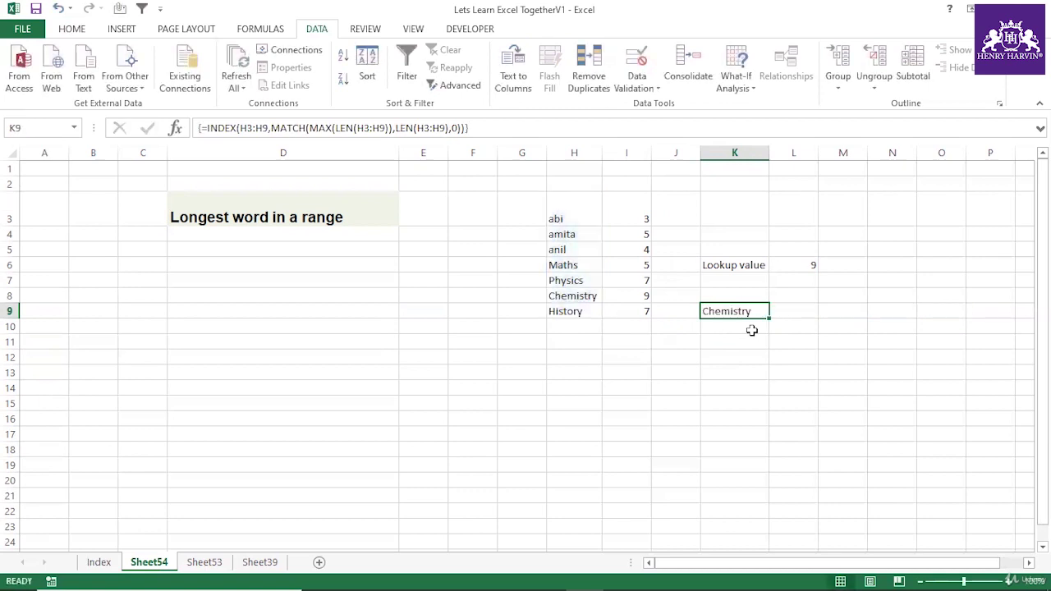
{"action": "left_click", "coordinate": [591, 297]}
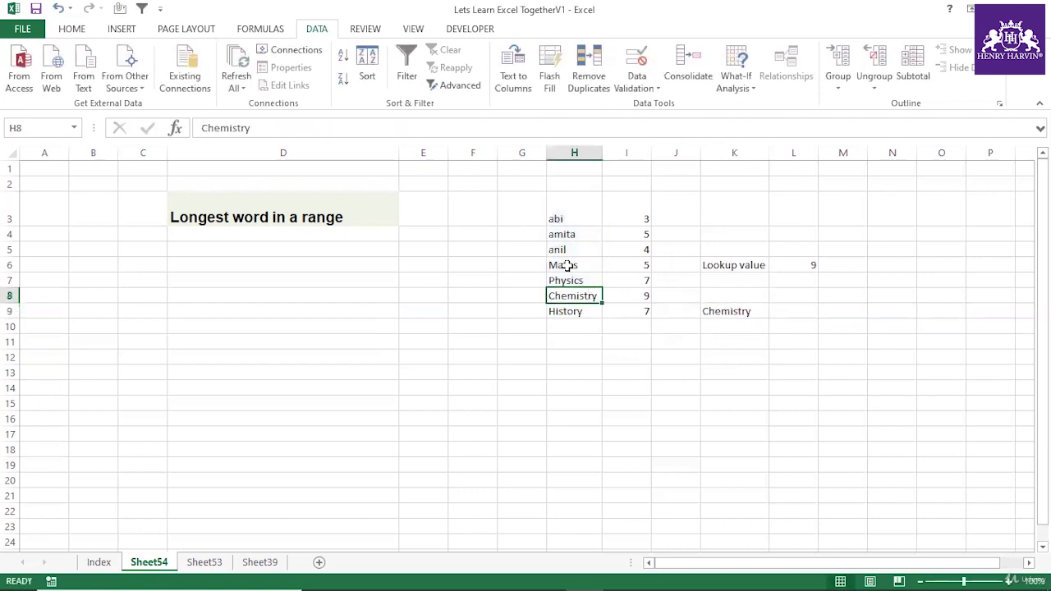
Extend the word in H6 to "Maths is hjhjjhbjhjkjkjjjk" to test the longest-word formula.
{"action": "double_click", "coordinate": [585, 265]}
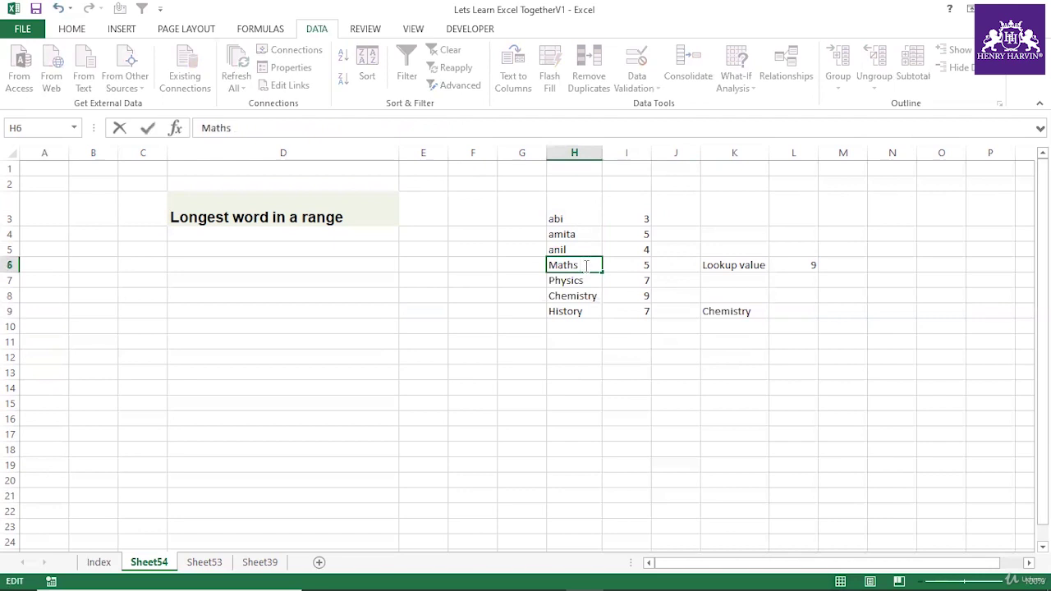
{"action": "type", "text": "is hjhjjhbjhjkjkjjjk"}
{"action": "left_click", "coordinate": [610, 403]}
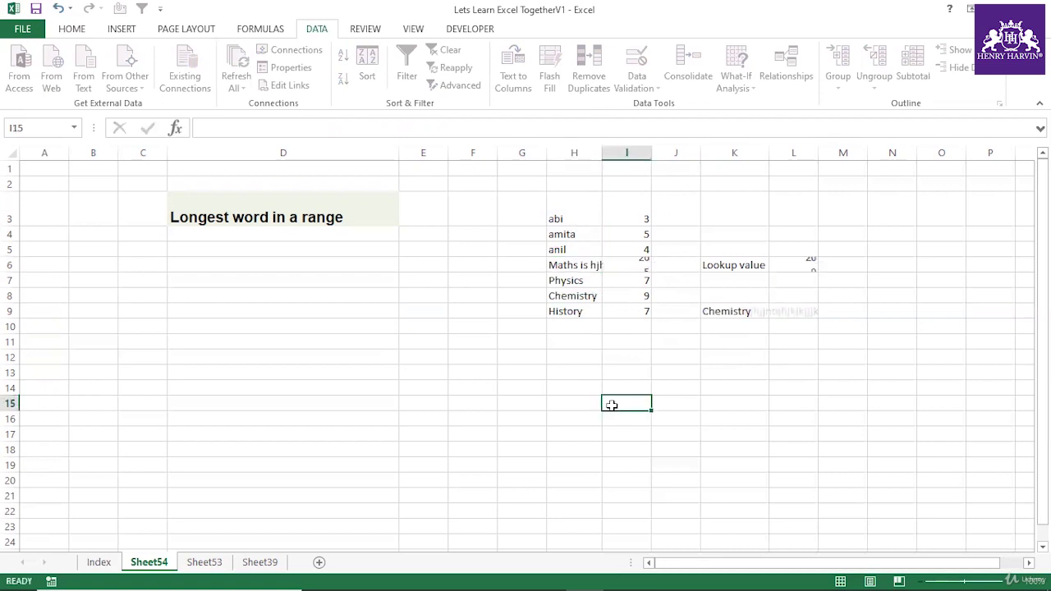
Widen columns H and K to fit their longest text.
{"action": "double_click", "coordinate": [601, 153]}
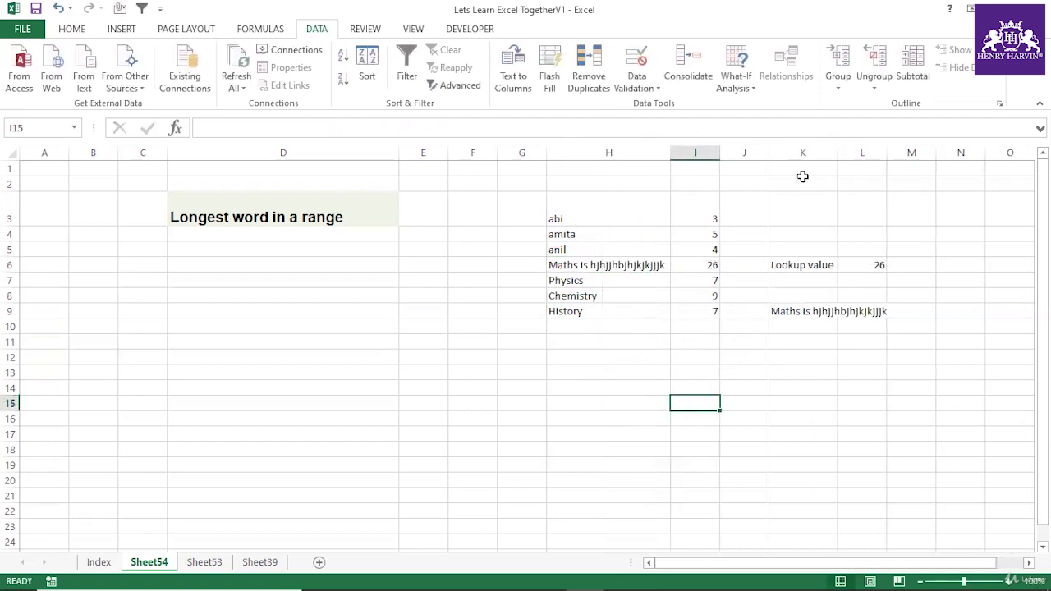
{"action": "double_click", "coordinate": [837, 153]}
{"action": "left_click", "coordinate": [837, 310]}
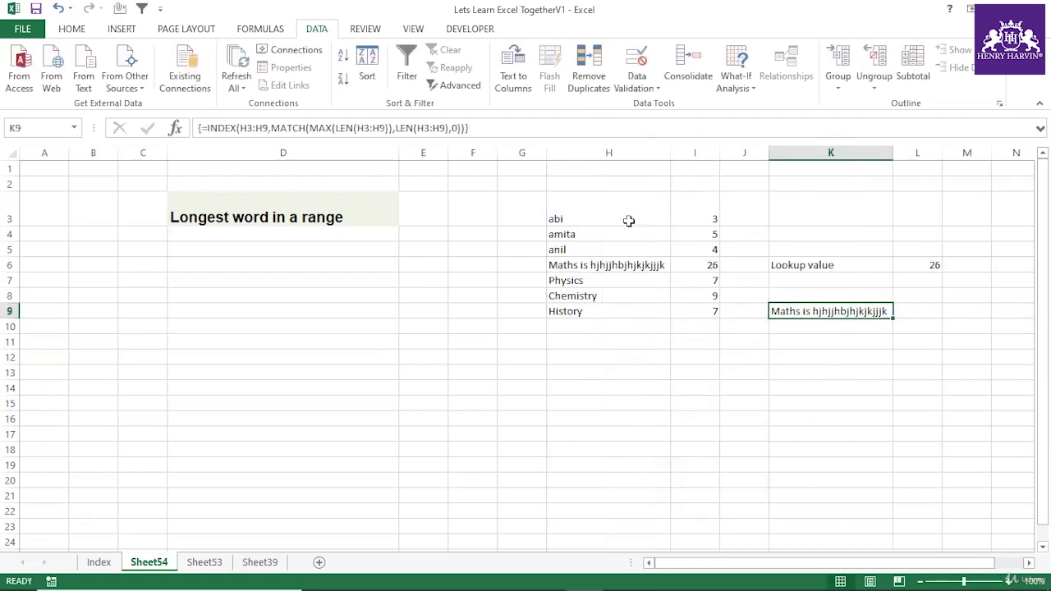
Compare the words in H3:H9, especially the long entry in H6, with the formula result in K9.
{"action": "left_click_drag", "start_coordinate": [600, 210], "coordinate": [596, 310]}
{"action": "left_click", "coordinate": [595, 263]}
{"action": "left_click", "coordinate": [812, 312]}
{"action": "left_click", "coordinate": [632, 265]}
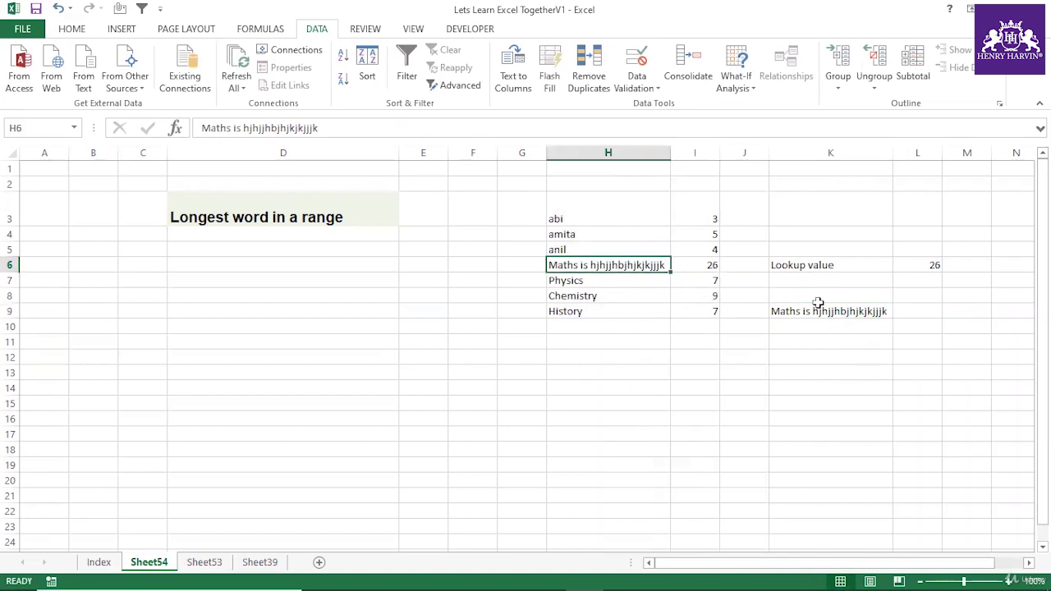
{"action": "left_click", "coordinate": [818, 311]}
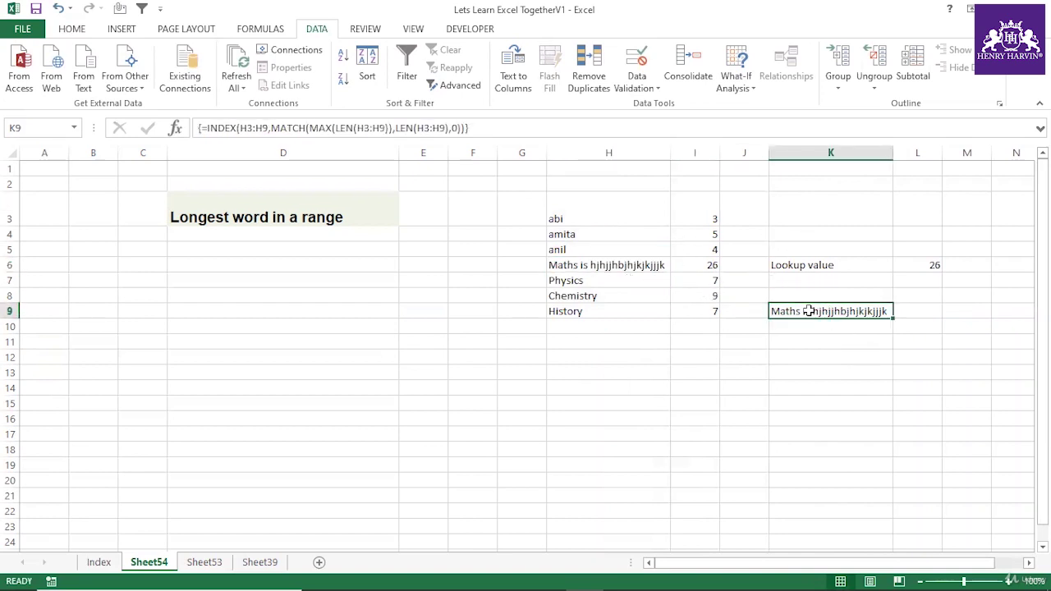
{"action": "left_click_drag", "start_coordinate": [579, 218], "coordinate": [583, 294]}
{"action": "left_click", "coordinate": [587, 265]}
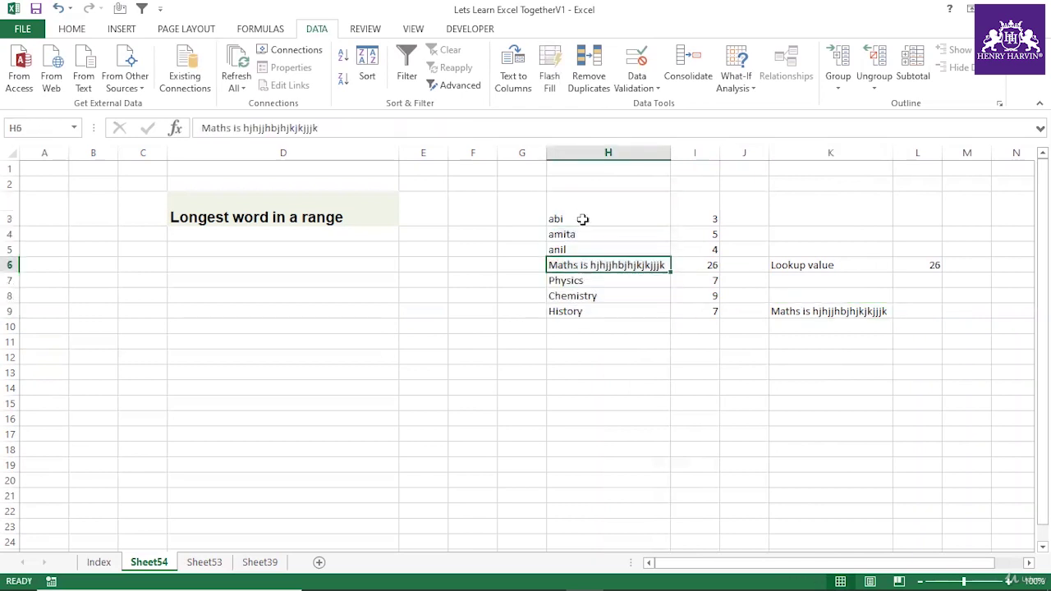
{"action": "left_click_drag", "start_coordinate": [582, 219], "coordinate": [589, 310]}
{"action": "left_click", "coordinate": [577, 357]}
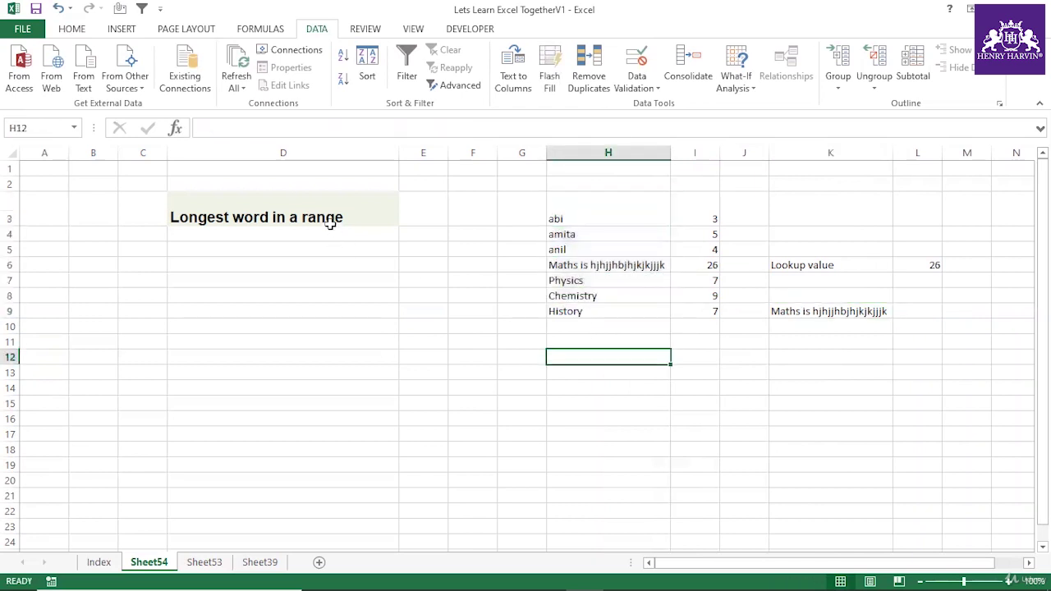
{"action": "left_click", "coordinate": [321, 217]}
{"action": "left_click_drag", "start_coordinate": [614, 216], "coordinate": [609, 311]}
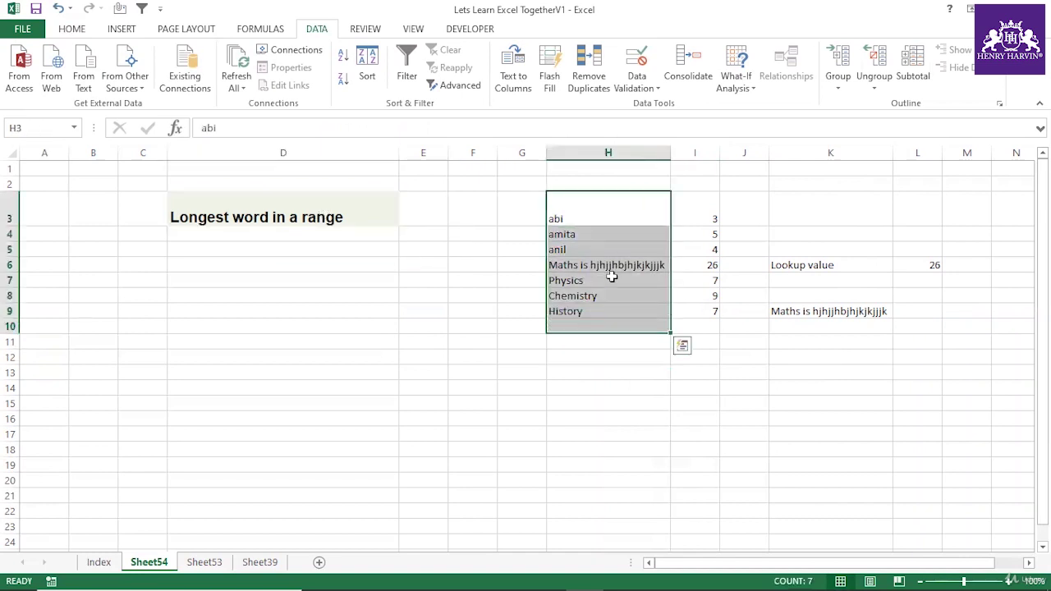
{"action": "left_click", "coordinate": [612, 265]}
{"action": "left_click", "coordinate": [621, 322]}
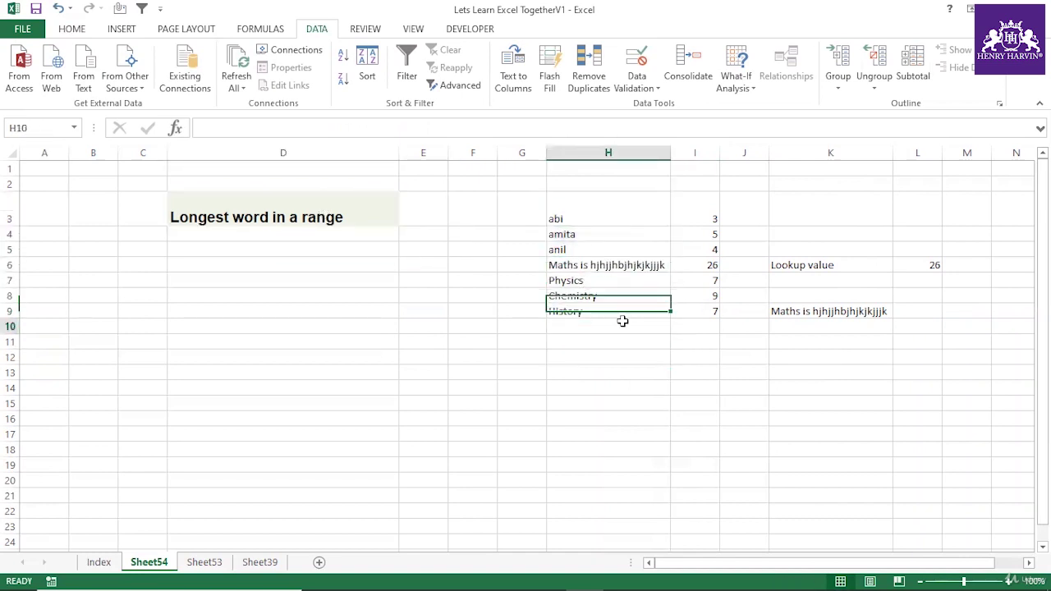
Change the title in D3 to "Longest length in a range".
{"action": "left_click", "coordinate": [267, 215]}
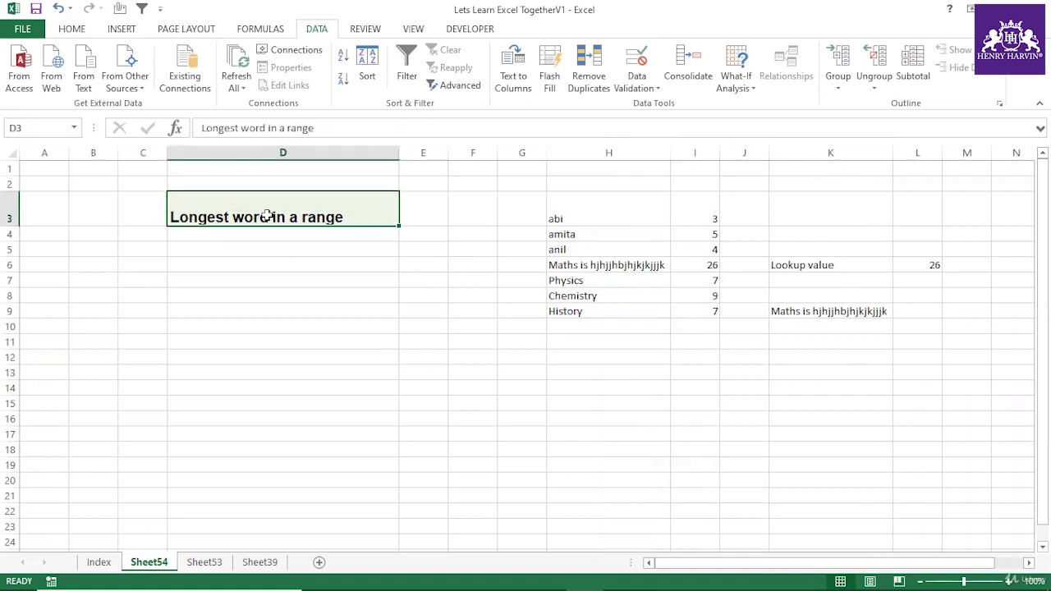
{"action": "double_click", "coordinate": [268, 217]}
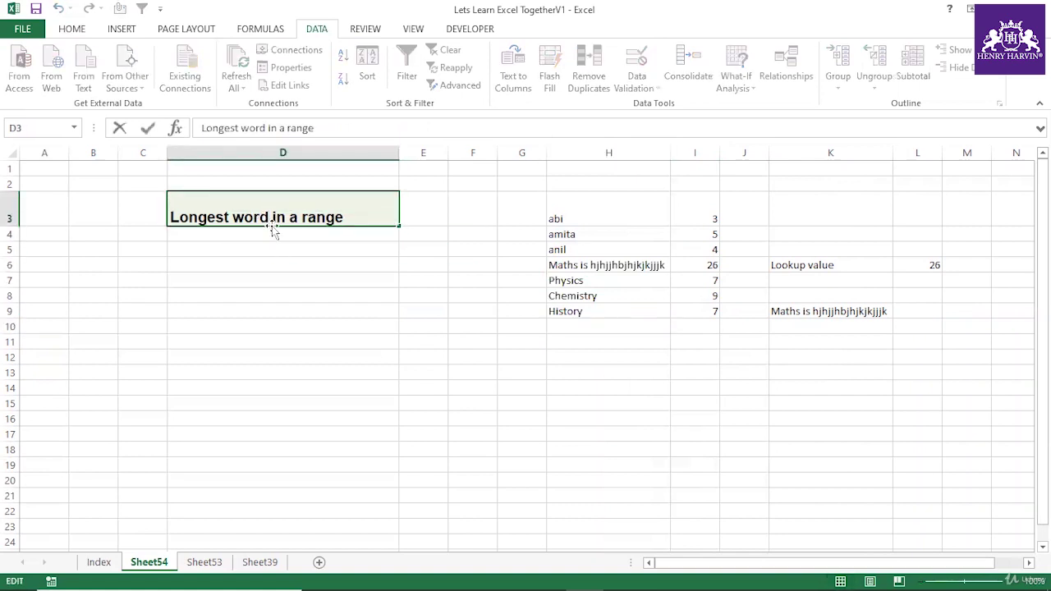
{"action": "key", "text": "BackSpace"}
{"action": "key", "text": "BackSpace"}
{"action": "key", "text": "BackSpace"}
{"action": "key", "text": "BackSpace"}
{"action": "type", "text": "length"}
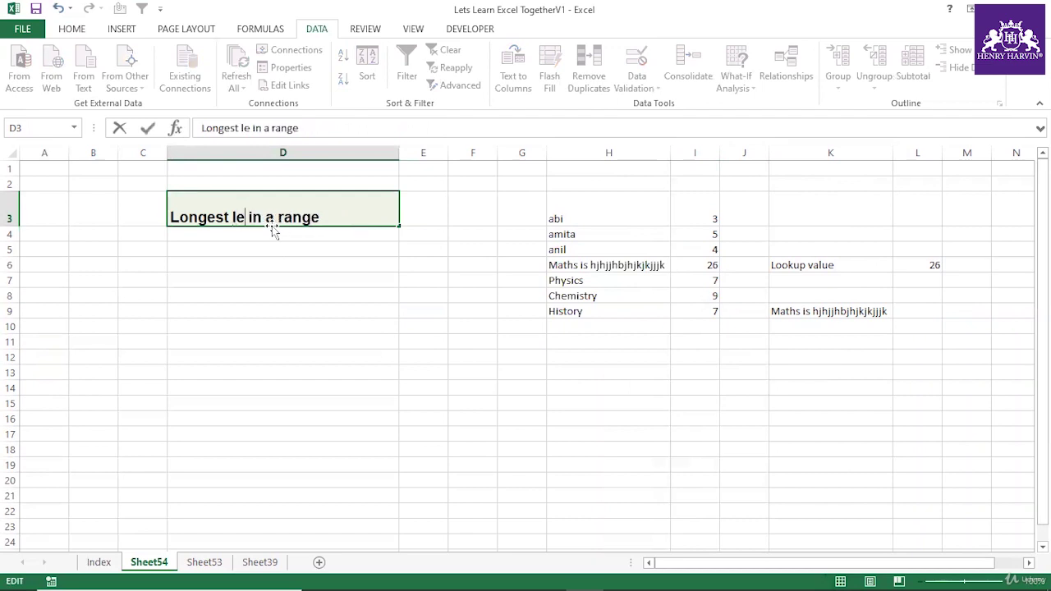
{"action": "key", "text": "Return"}
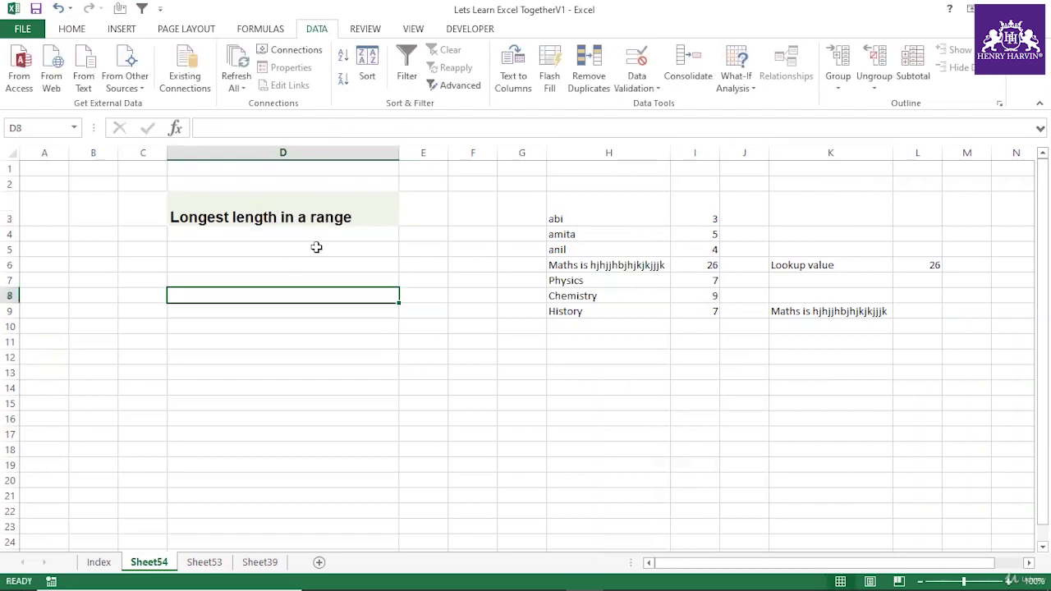
Review the long entry in H6, the source range H3:H9 and the maximum-length formula in L6.
{"action": "left_click", "coordinate": [318, 215]}
{"action": "left_click", "coordinate": [599, 267]}
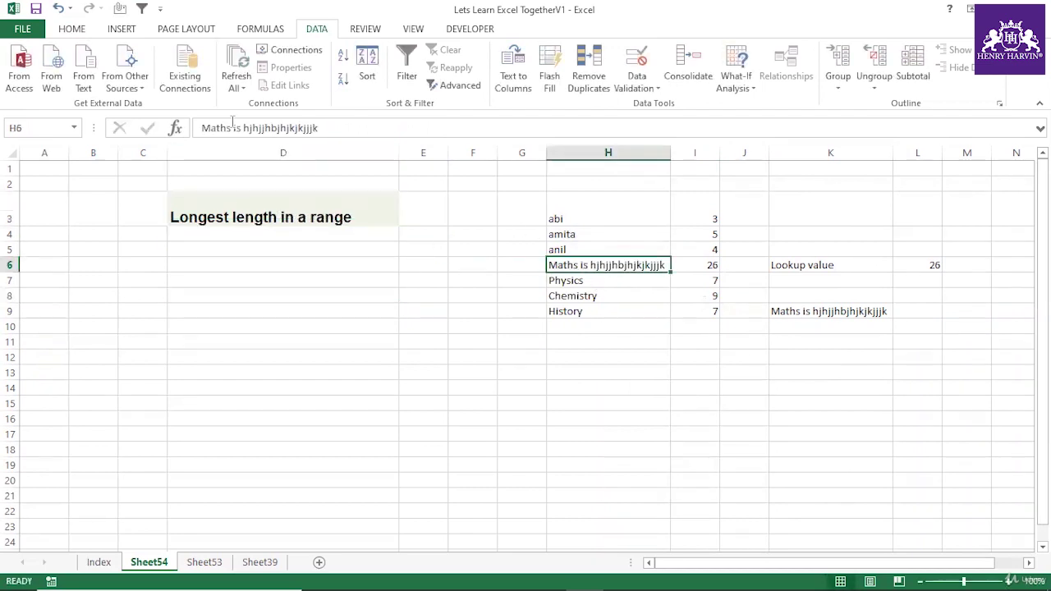
{"action": "left_click_drag", "start_coordinate": [203, 128], "coordinate": [241, 129]}
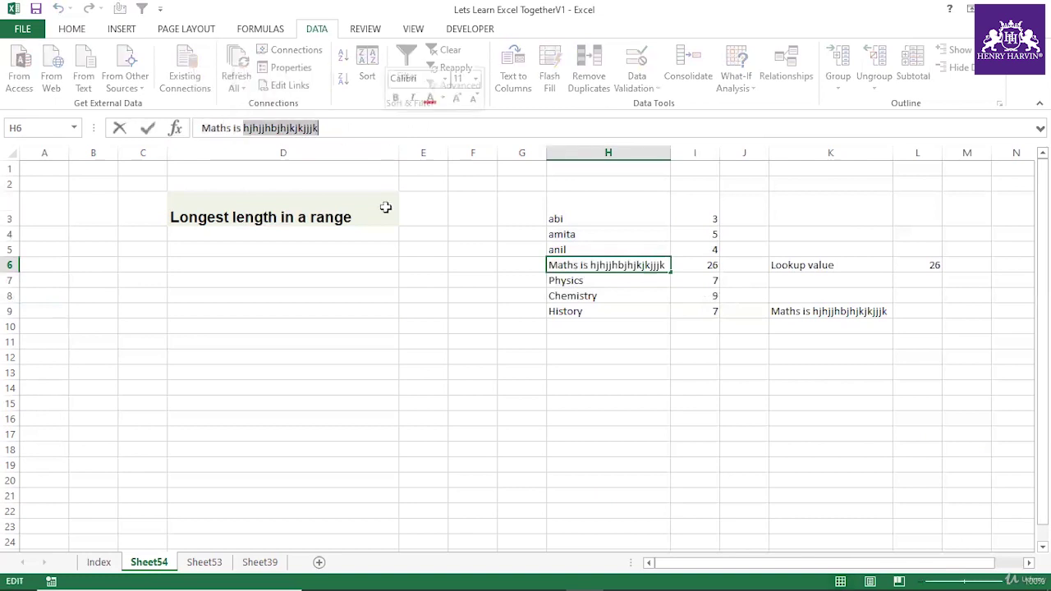
{"action": "left_click", "coordinate": [422, 357]}
{"action": "left_click", "coordinate": [589, 267]}
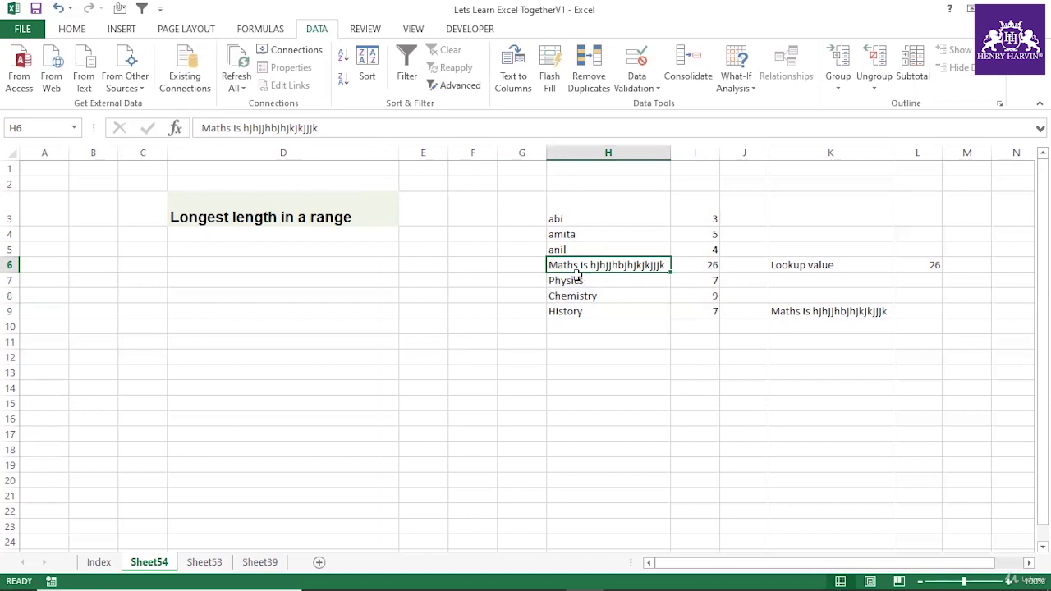
{"action": "left_click_drag", "start_coordinate": [575, 216], "coordinate": [565, 307]}
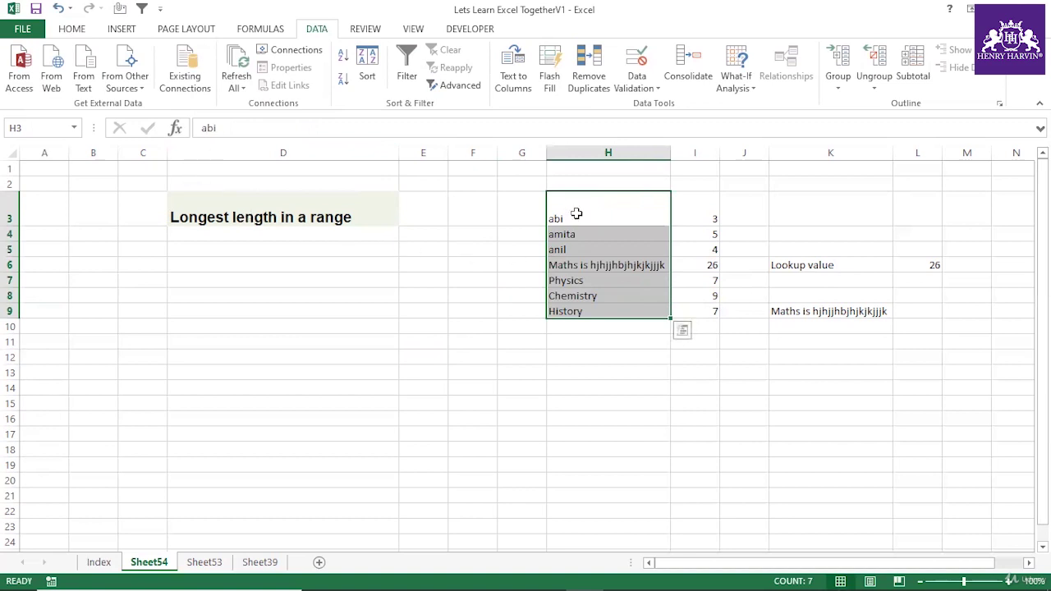
{"action": "left_click_drag", "start_coordinate": [574, 215], "coordinate": [583, 315]}
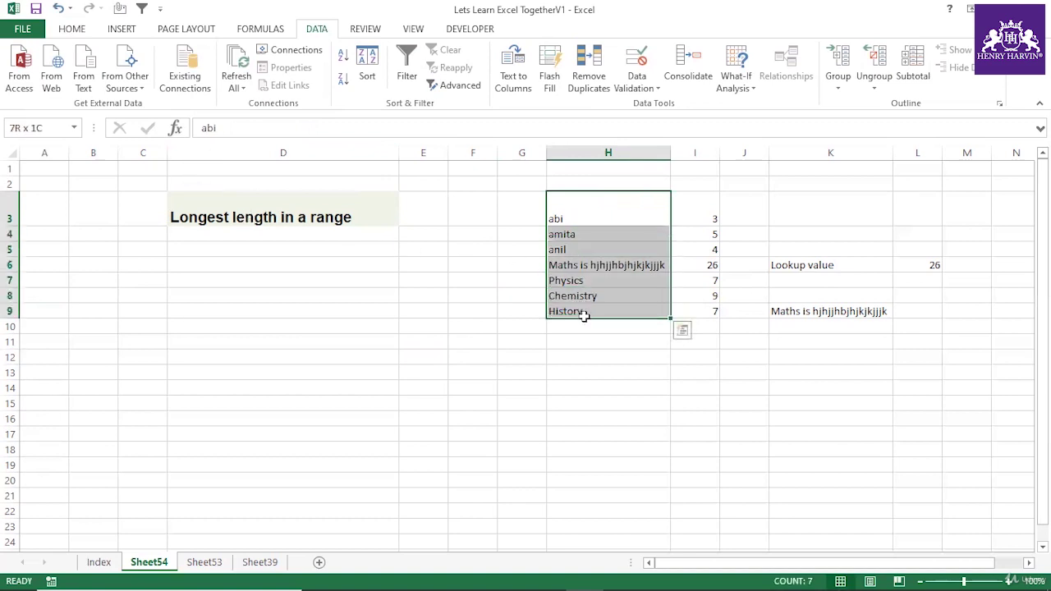
{"action": "left_click", "coordinate": [640, 353]}
{"action": "left_click", "coordinate": [931, 267]}
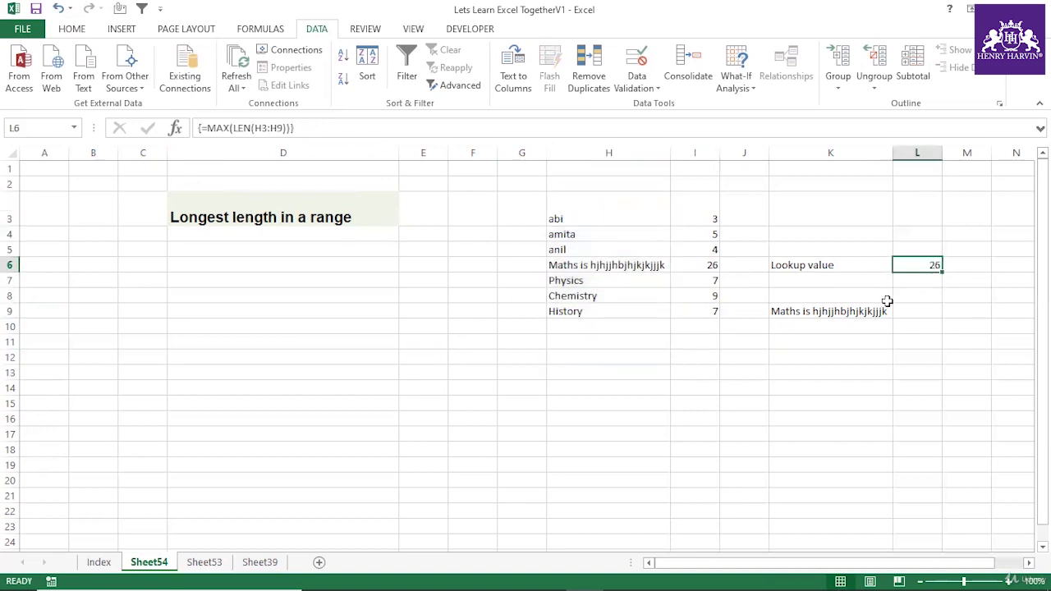
Copy the INDEX-MATCH formula from K9, without its equals sign, into D10 as plain text.
{"action": "left_click", "coordinate": [861, 311]}
{"action": "left_click", "coordinate": [529, 129]}
{"action": "left_click_drag", "start_coordinate": [530, 129], "coordinate": [206, 131]}
{"action": "key", "text": "ctrl+c"}
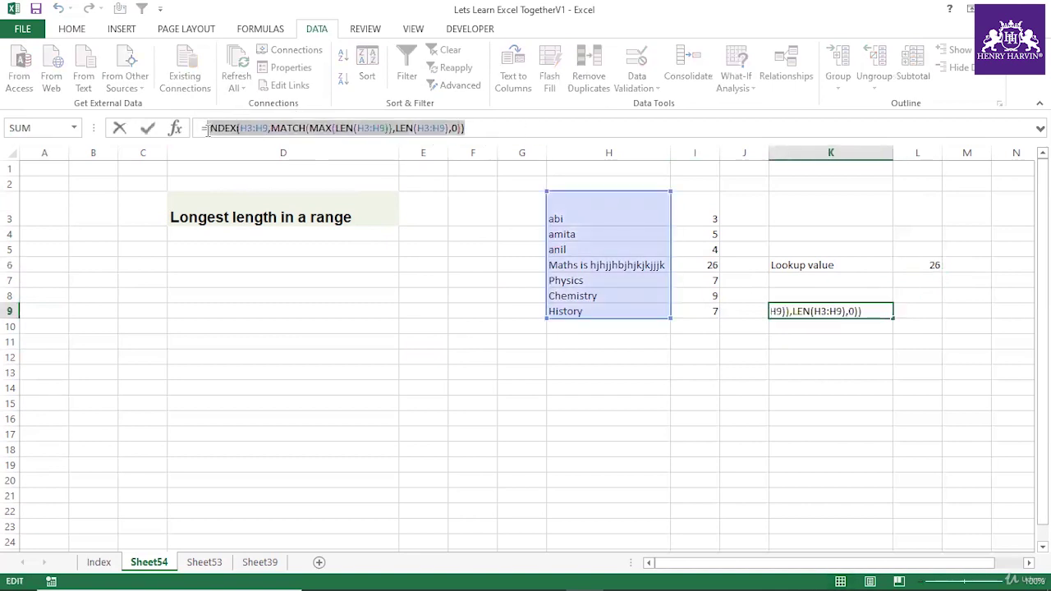
{"action": "key", "text": "Escape"}
{"action": "left_click", "coordinate": [284, 326]}
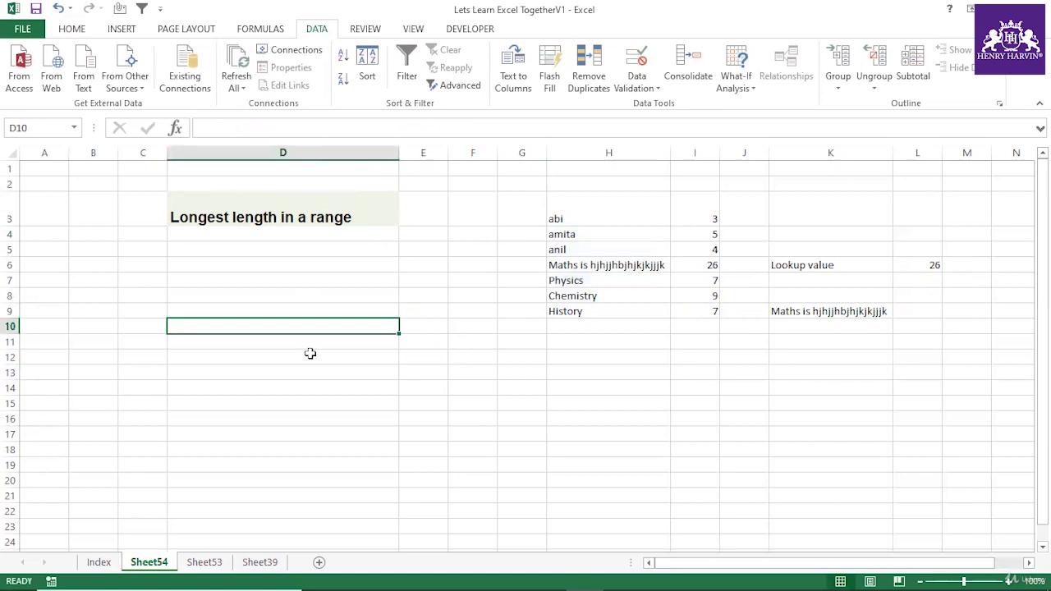
{"action": "key", "text": "ctrl+v"}
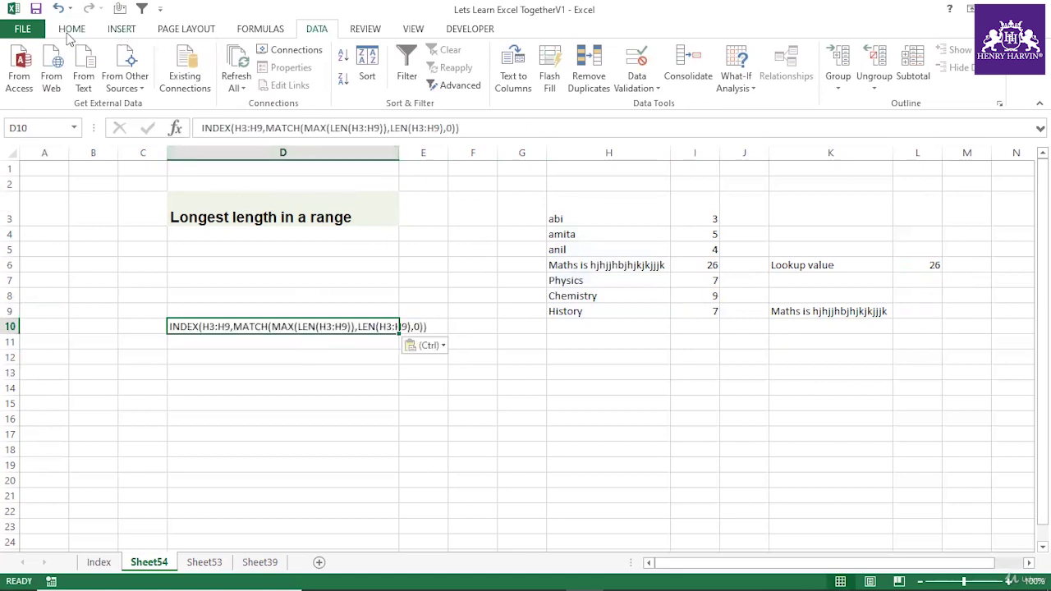
Format the formula text in D10 as bold with font size 16.
{"action": "left_click", "coordinate": [71, 28]}
{"action": "left_click", "coordinate": [252, 56]}
{"action": "left_click", "coordinate": [252, 56]}
{"action": "left_click", "coordinate": [252, 56]}
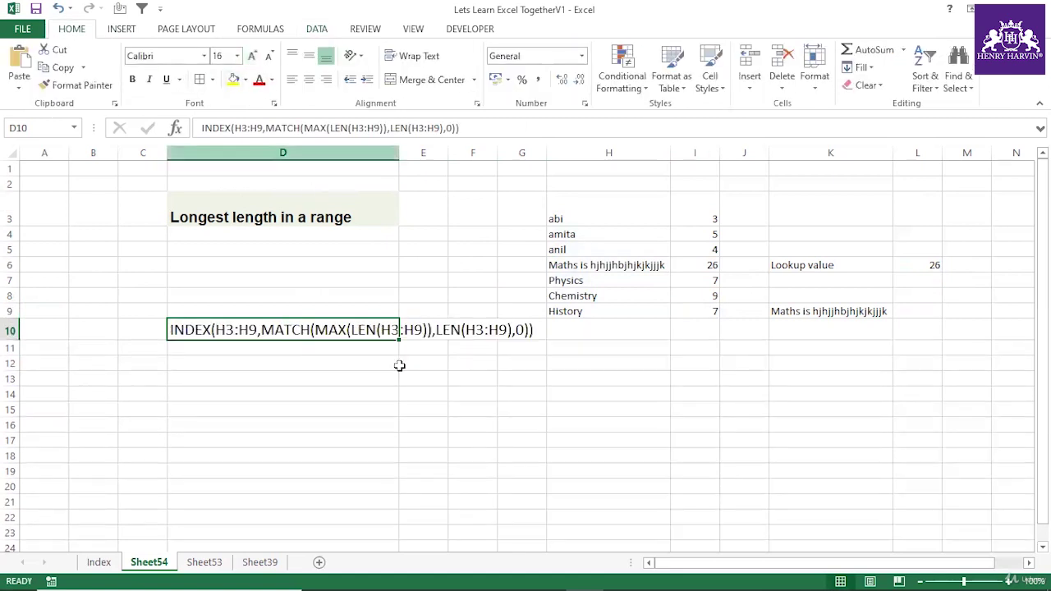
{"action": "key", "text": "ctrl+b"}
Fit column D to the formula text and narrow columns E and F.
{"action": "double_click", "coordinate": [399, 153]}
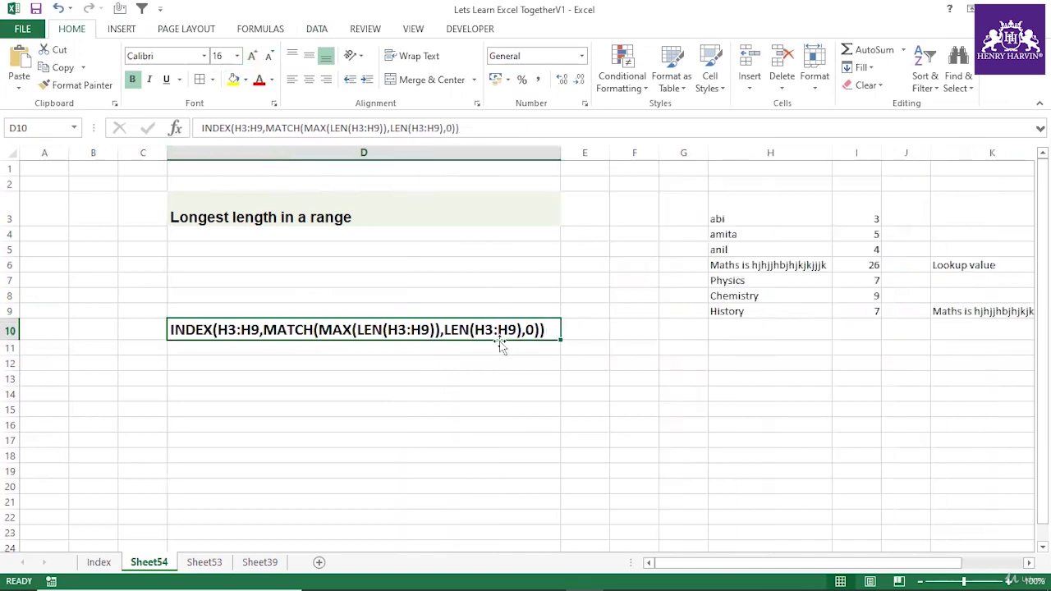
{"action": "left_click", "coordinate": [510, 403]}
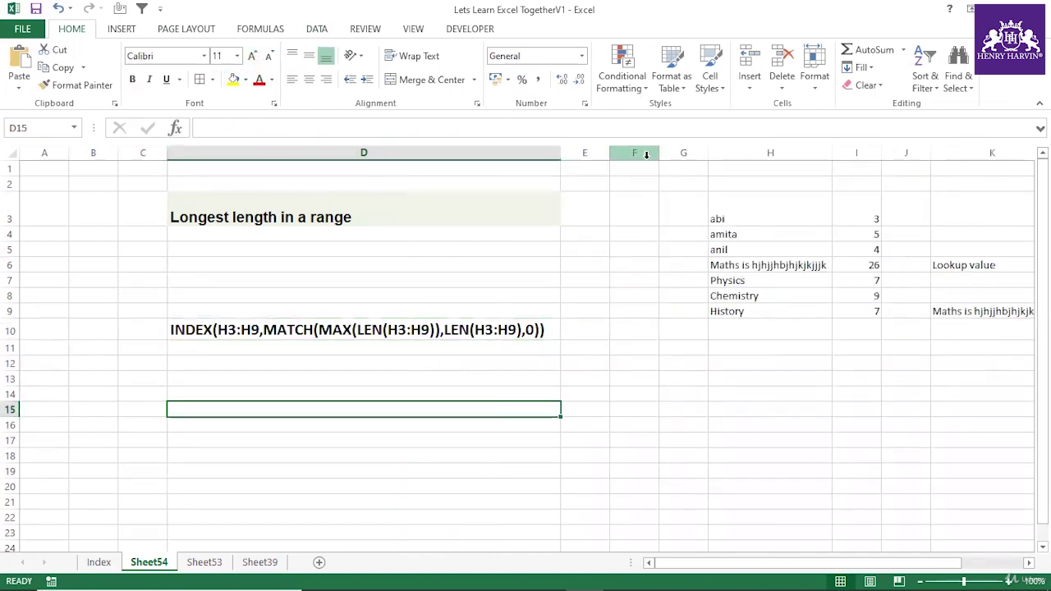
{"action": "left_click_drag", "start_coordinate": [657, 156], "coordinate": [596, 159]}
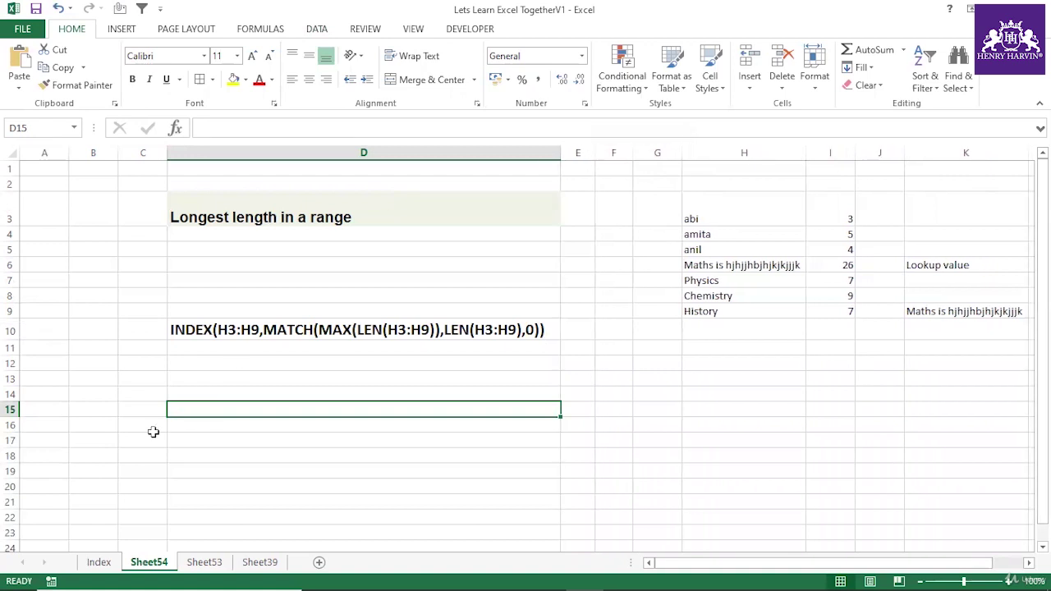
Mark "Longest word in a range" as done on the Index sheet with a check mark in L89.
{"action": "left_click", "coordinate": [98, 561]}
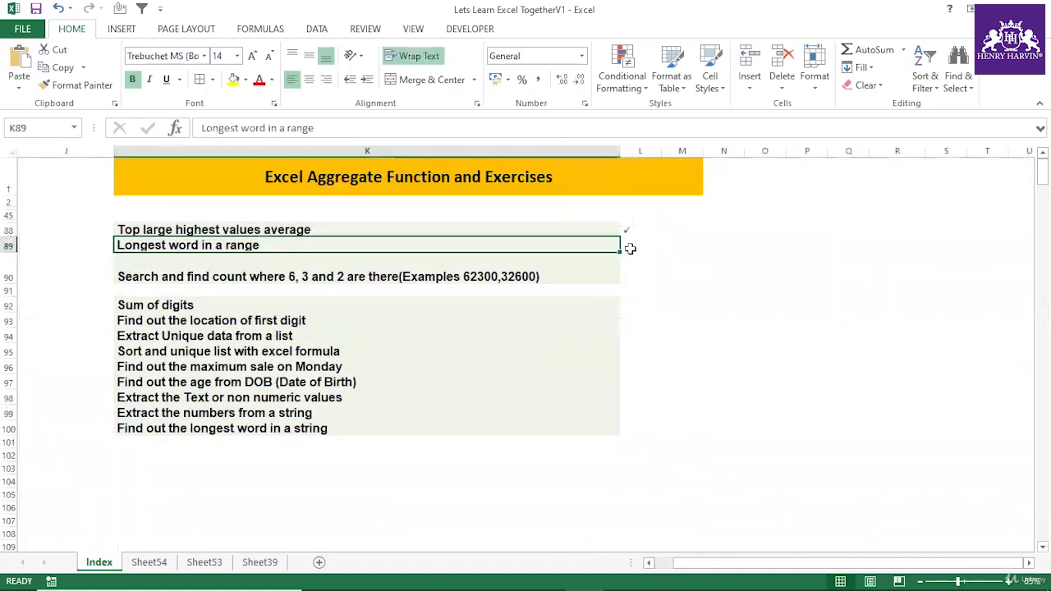
{"action": "left_click", "coordinate": [629, 248]}
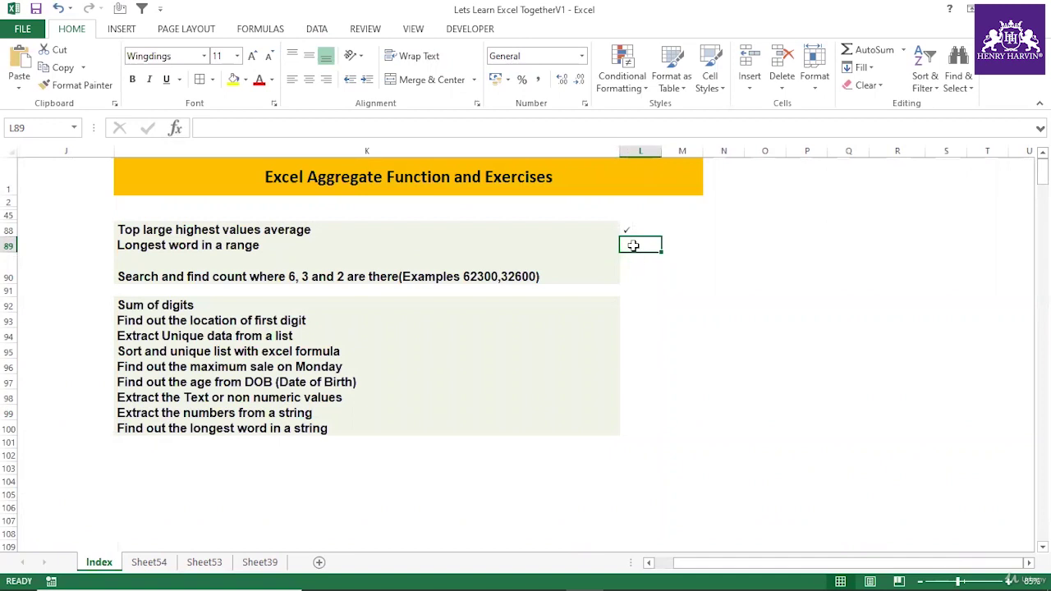
{"action": "type", "text": "ü"}
{"action": "left_click", "coordinate": [648, 381]}
Copy the "Sum of digits" title from K92 into D2 of a new sheet, widening column D and shortening row 2.
{"action": "left_click", "coordinate": [182, 302]}
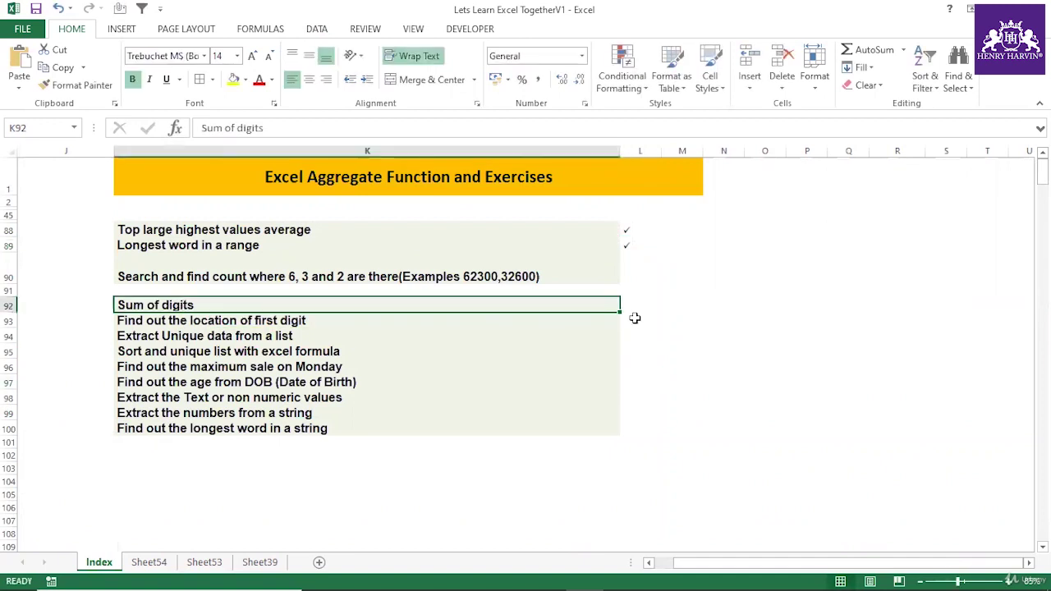
{"action": "key", "text": "ctrl+c"}
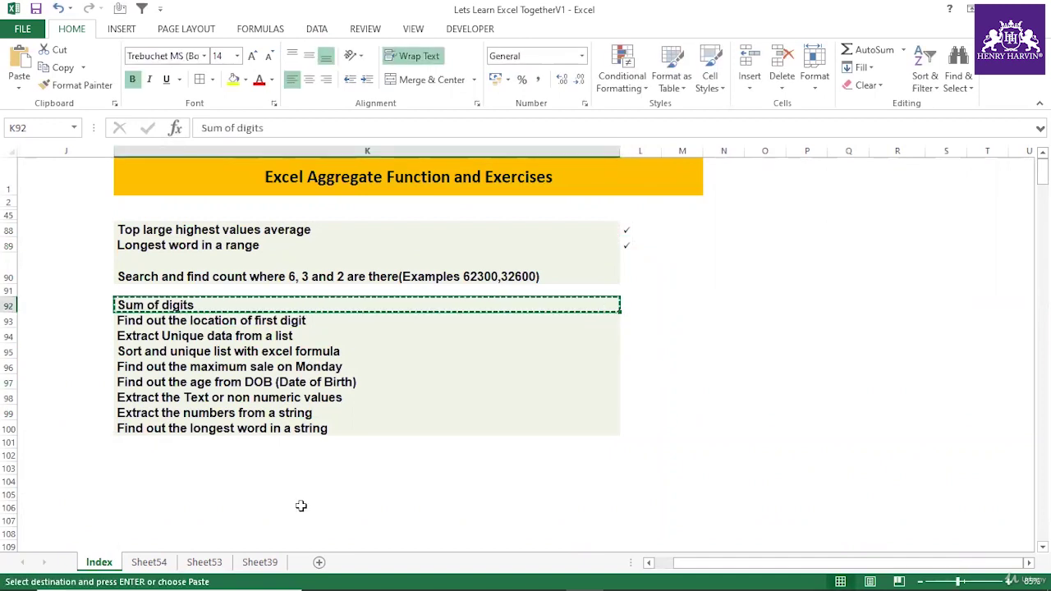
{"action": "left_click", "coordinate": [318, 562]}
{"action": "key", "text": "ctrl+v"}
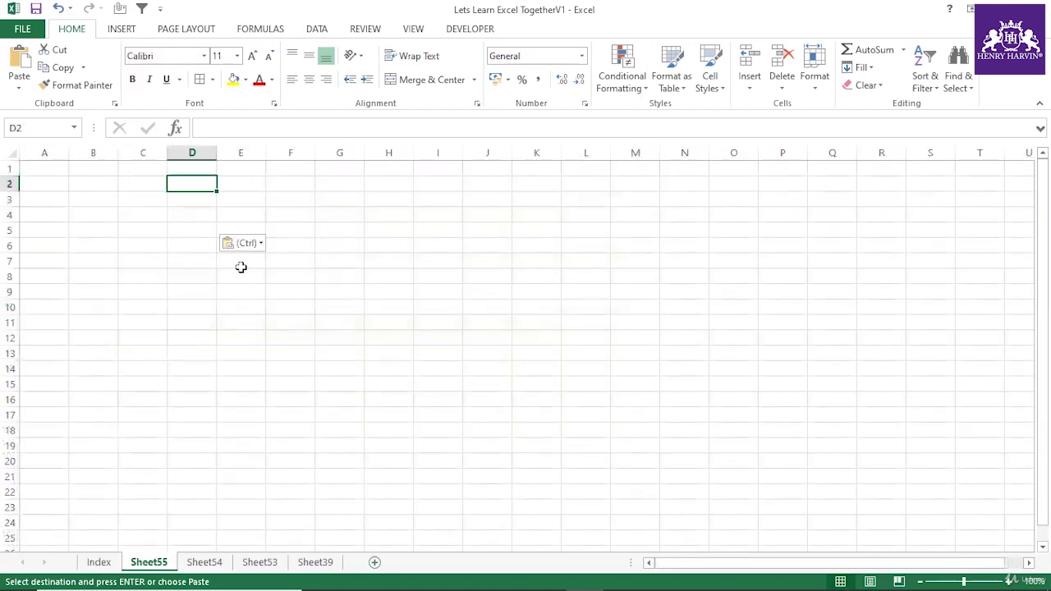
{"action": "left_click_drag", "start_coordinate": [216, 154], "coordinate": [330, 156]}
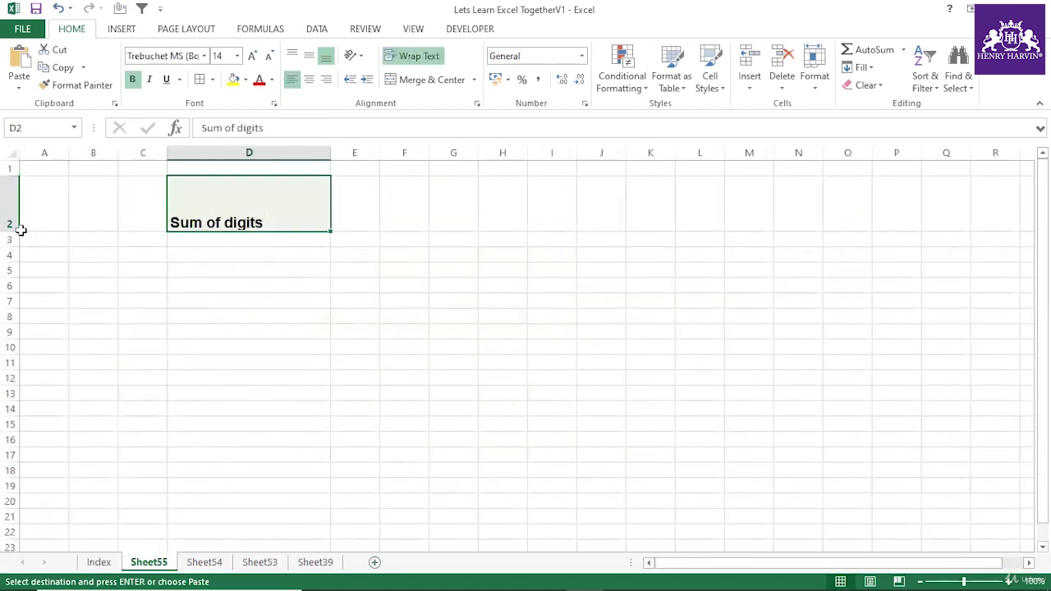
{"action": "left_click_drag", "start_coordinate": [19, 231], "coordinate": [19, 196]}
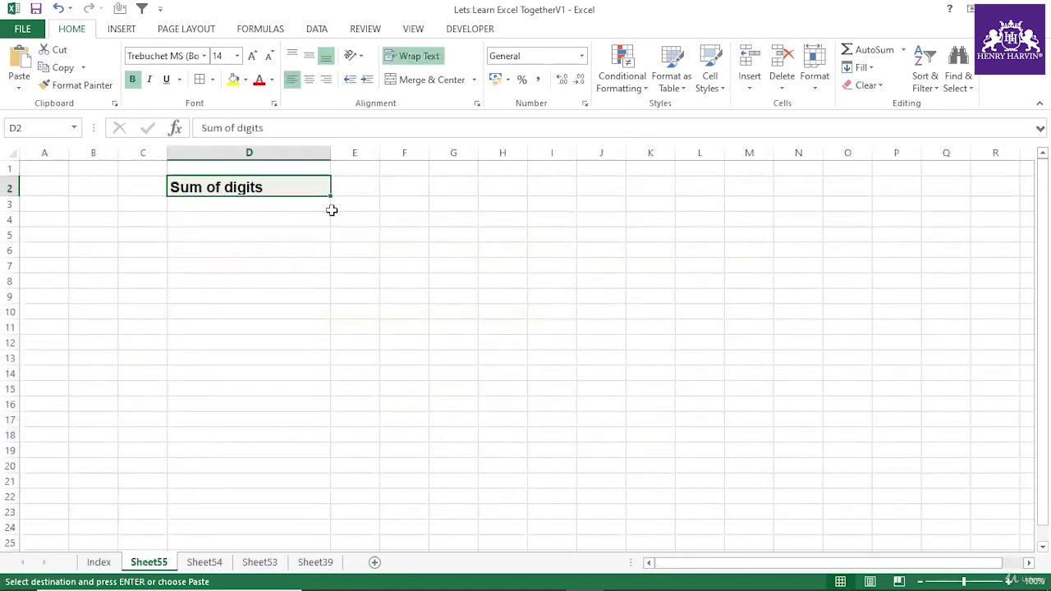
Enter 654389 in F2 and fill it down to F13 as a series.
{"action": "left_click", "coordinate": [401, 186]}
{"action": "type", "text": "654389"}
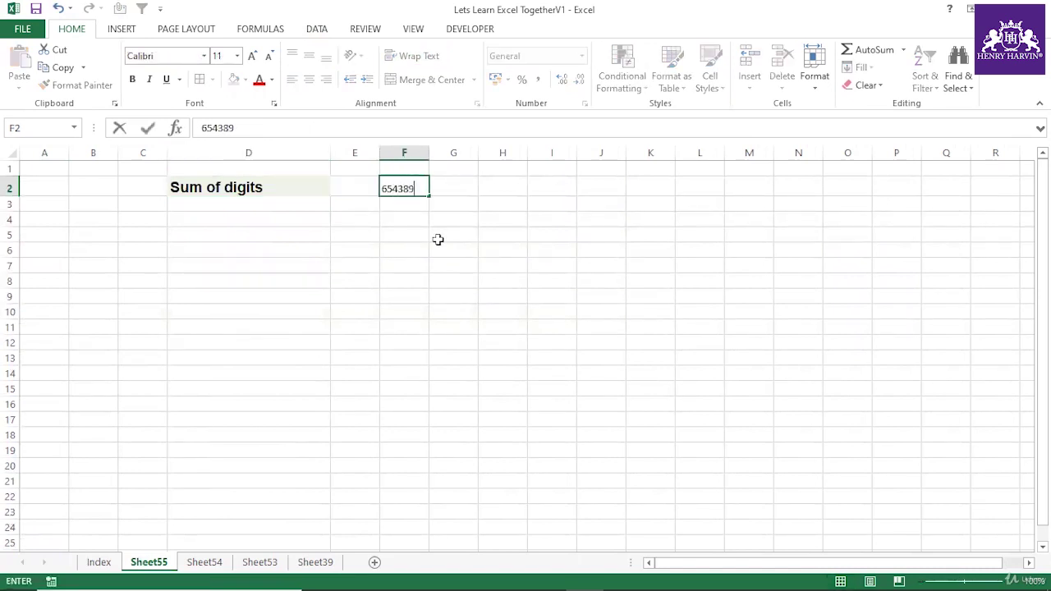
{"action": "key", "text": "ctrl+Return"}
{"action": "left_click", "coordinate": [419, 233]}
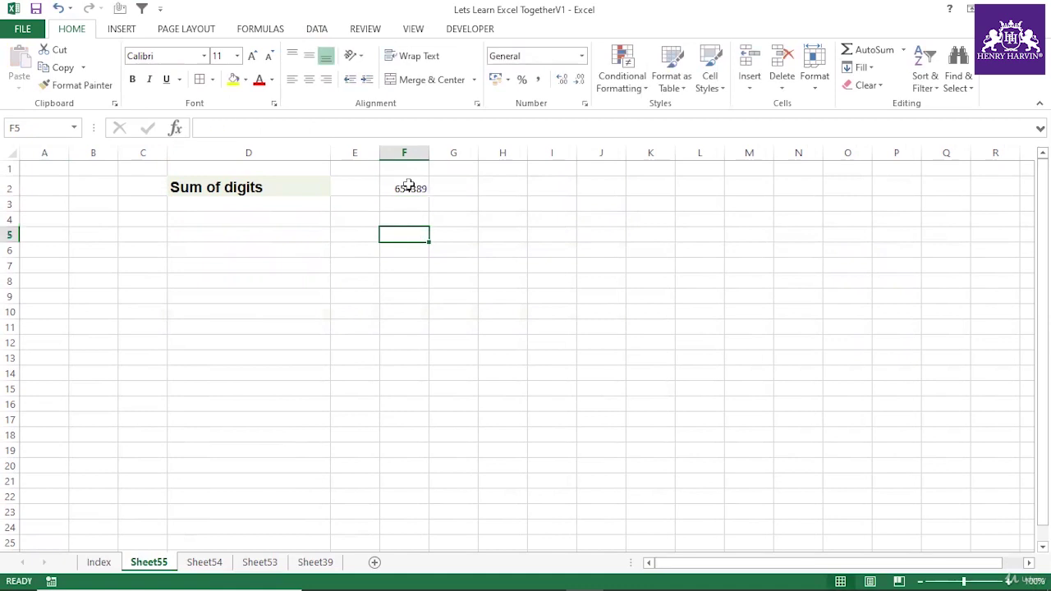
{"action": "left_click", "coordinate": [411, 187]}
{"action": "left_click_drag", "start_coordinate": [428, 198], "coordinate": [438, 372]}
{"action": "left_click", "coordinate": [437, 373]}
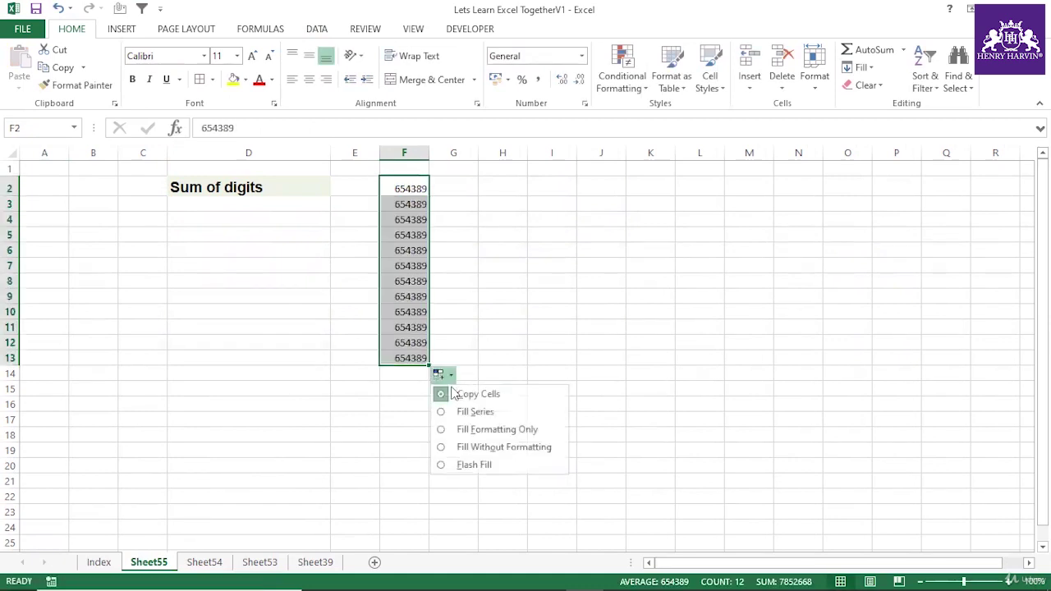
{"action": "left_click", "coordinate": [459, 411]}
Add the header "Sum of digits" in G1 and fit column G to it.
{"action": "left_click", "coordinate": [468, 166]}
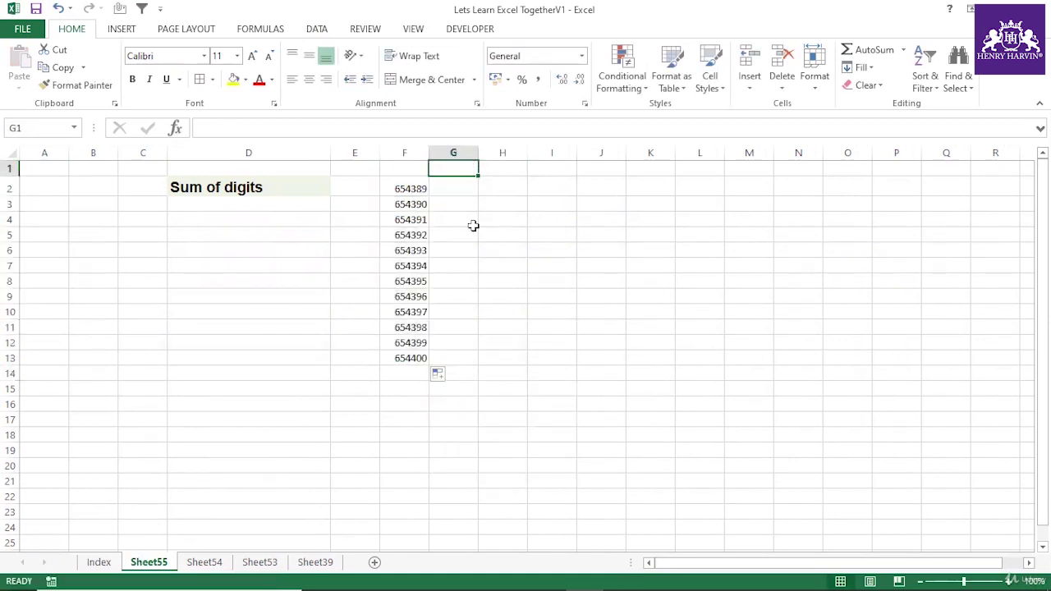
{"action": "type", "text": "Sum of digits"}
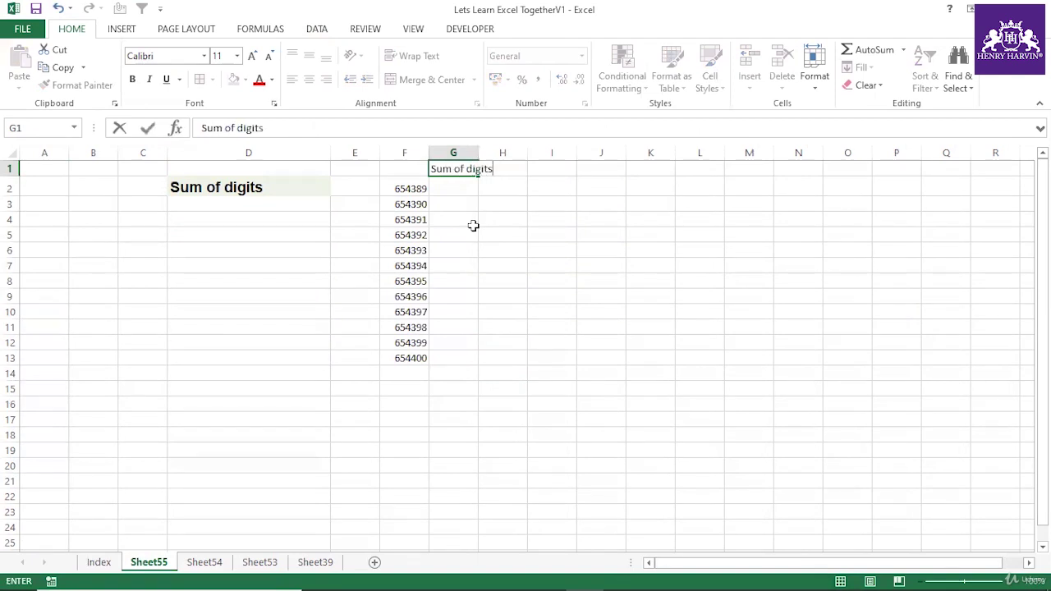
{"action": "left_click", "coordinate": [473, 230]}
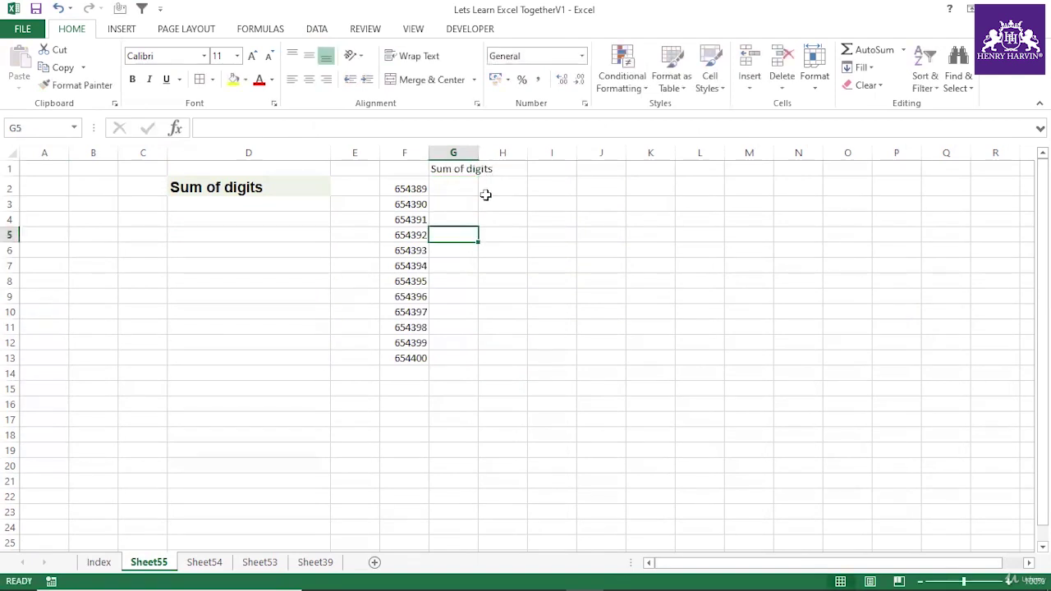
{"action": "double_click", "coordinate": [478, 153]}
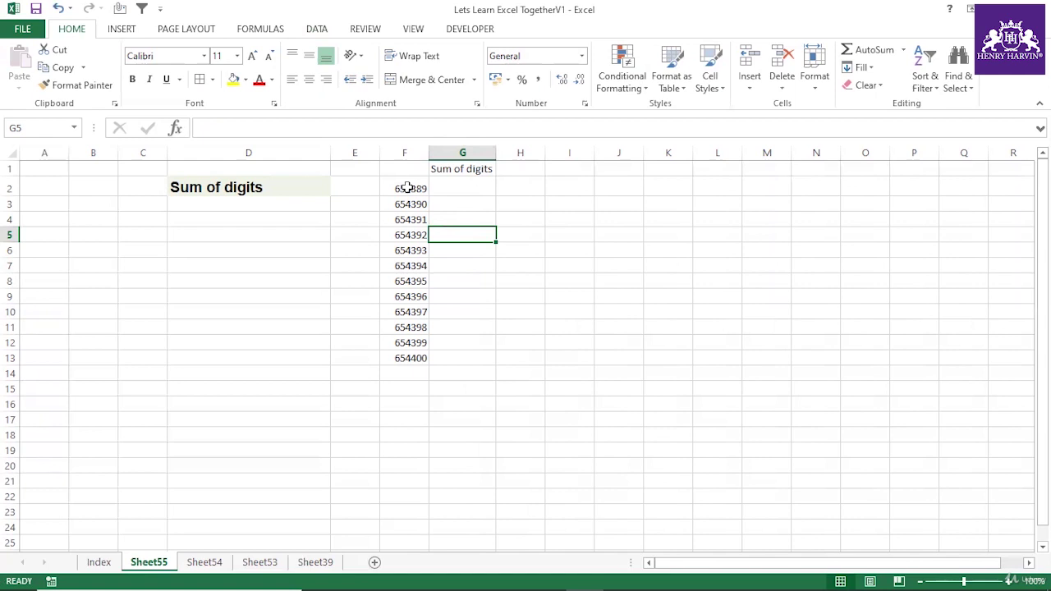
Enter the manual digit sum =6+5+4+3+8+9 in G2 for the number in F2.
{"action": "left_click_drag", "start_coordinate": [407, 188], "coordinate": [402, 358]}
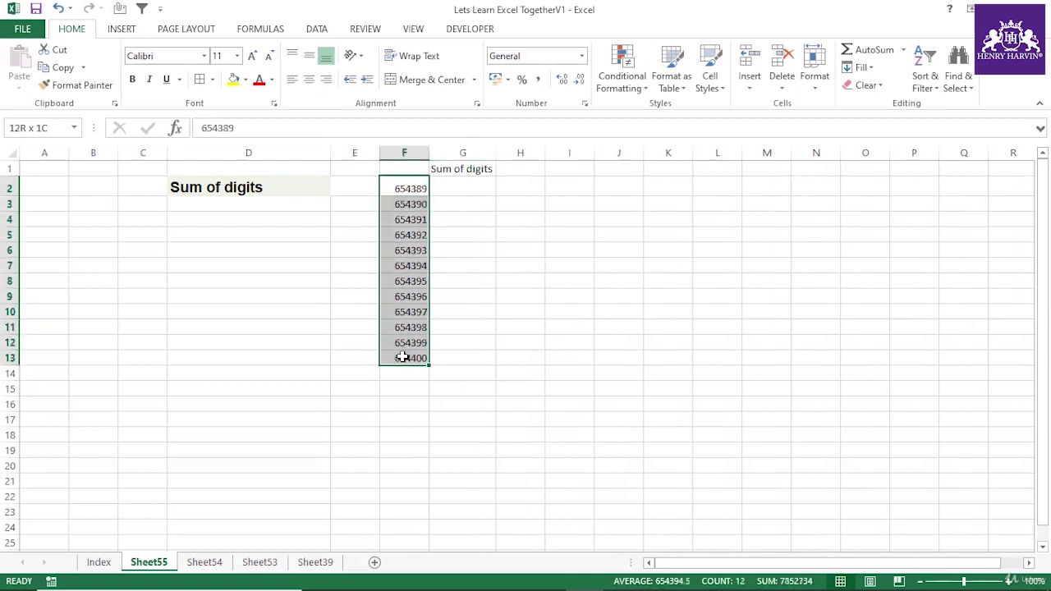
{"action": "left_click", "coordinate": [462, 188]}
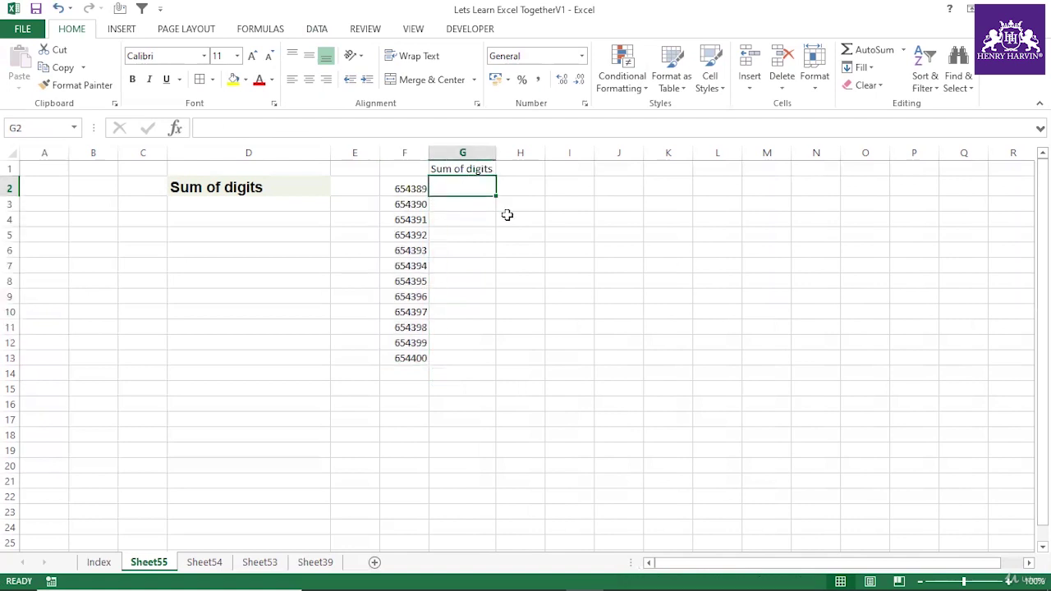
{"action": "type", "text": "="}
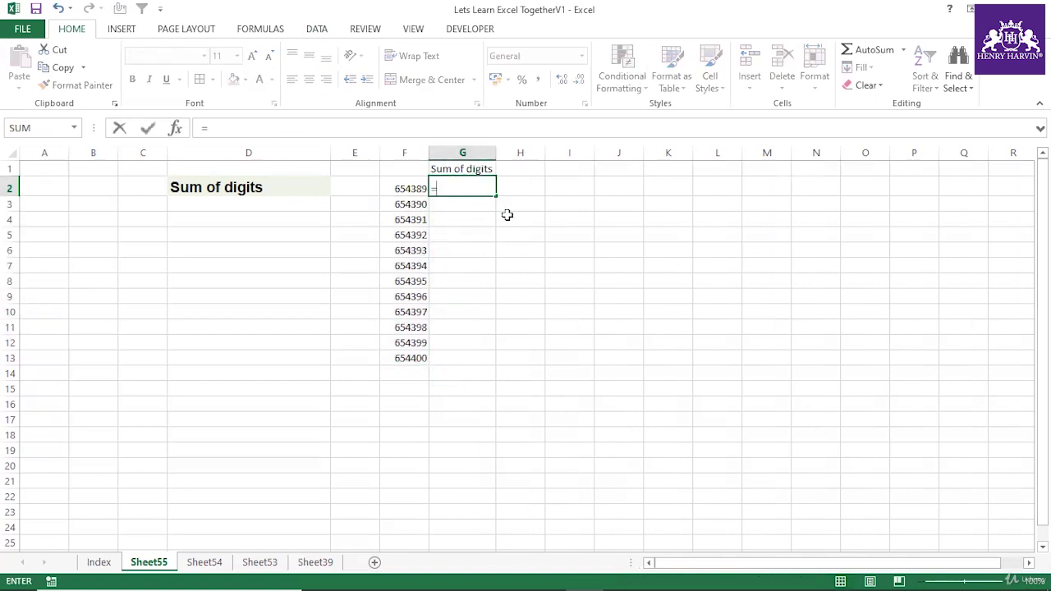
{"action": "type", "text": "6+"}
{"action": "type", "text": "5+4+3+"}
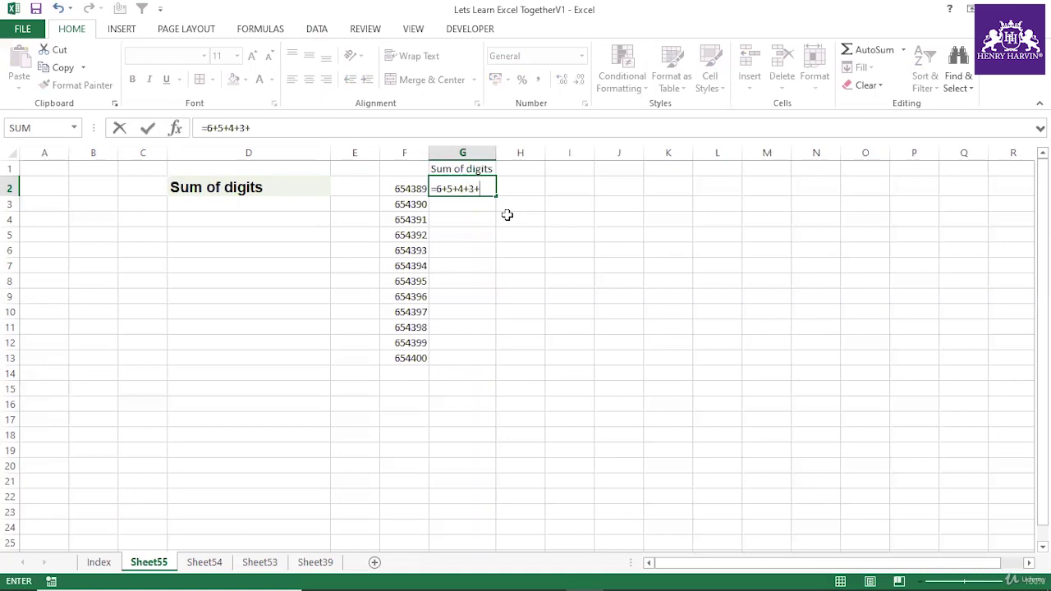
{"action": "type", "text": "8"}
{"action": "key", "text": "BackSpace"}
{"action": "key", "text": "BackSpace"}
{"action": "type", "text": "8"}
{"action": "type", "text": "9"}
{"action": "key", "text": "Return"}
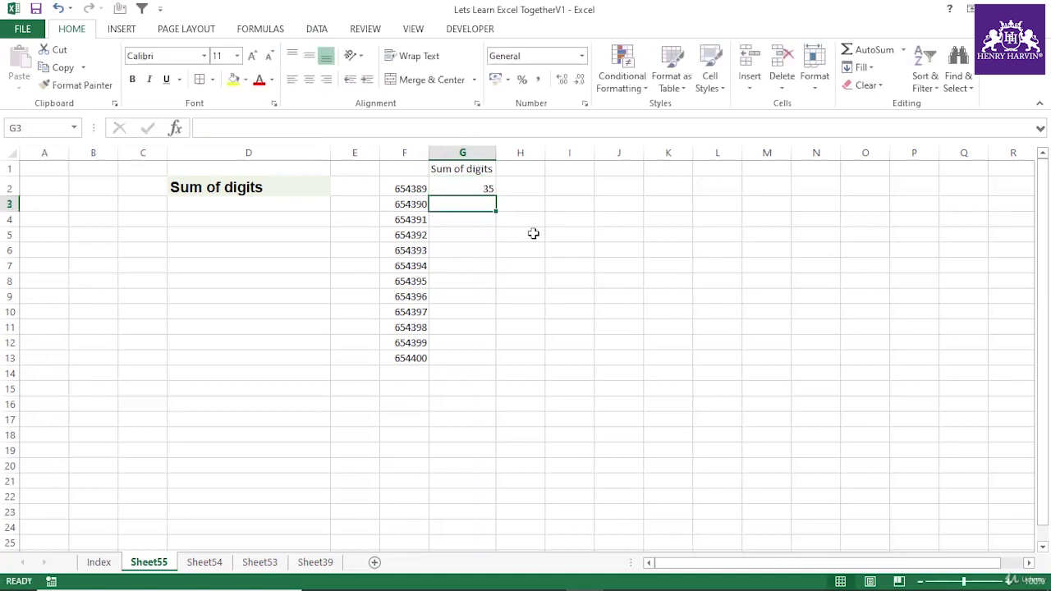
Try to fill the G2 formula down to G13 and check the formulas in the copied cells.
{"action": "key", "text": "Up"}
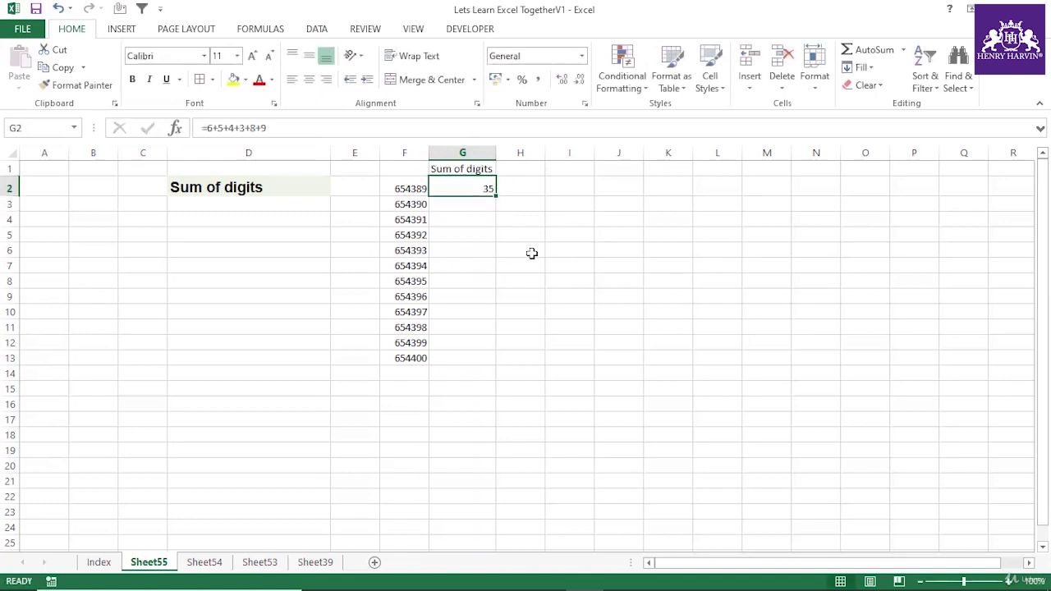
{"action": "left_click", "coordinate": [500, 199]}
{"action": "left_click", "coordinate": [488, 188]}
{"action": "left_click_drag", "start_coordinate": [495, 195], "coordinate": [496, 195]}
{"action": "double_click", "coordinate": [496, 195]}
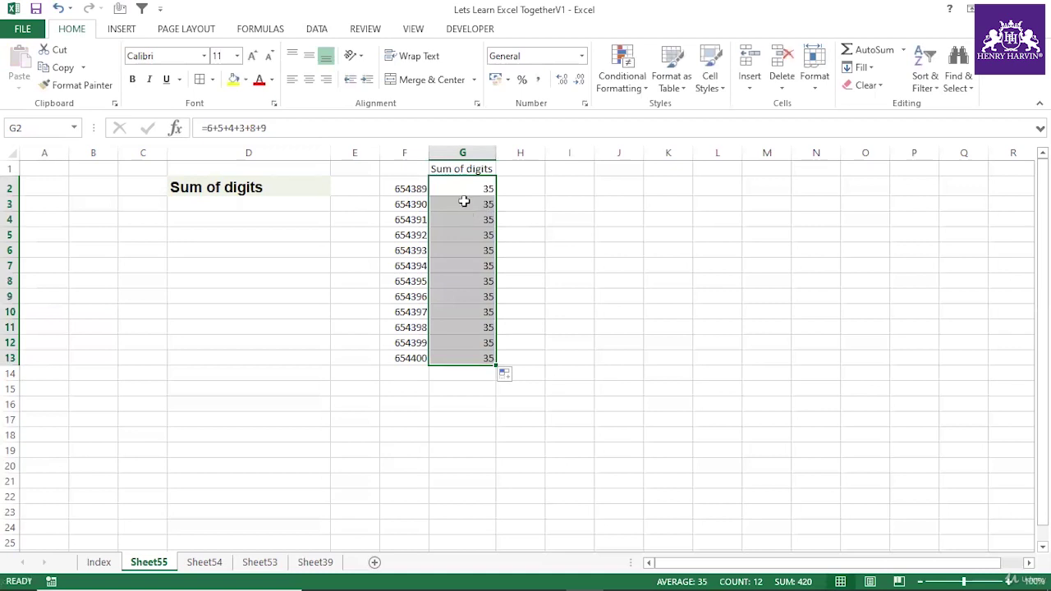
{"action": "key", "text": "Down"}
{"action": "key", "text": "Down"}
{"action": "key", "text": "Down"}
{"action": "key", "text": "Down"}
{"action": "key", "text": "Down"}
{"action": "key", "text": "Down"}
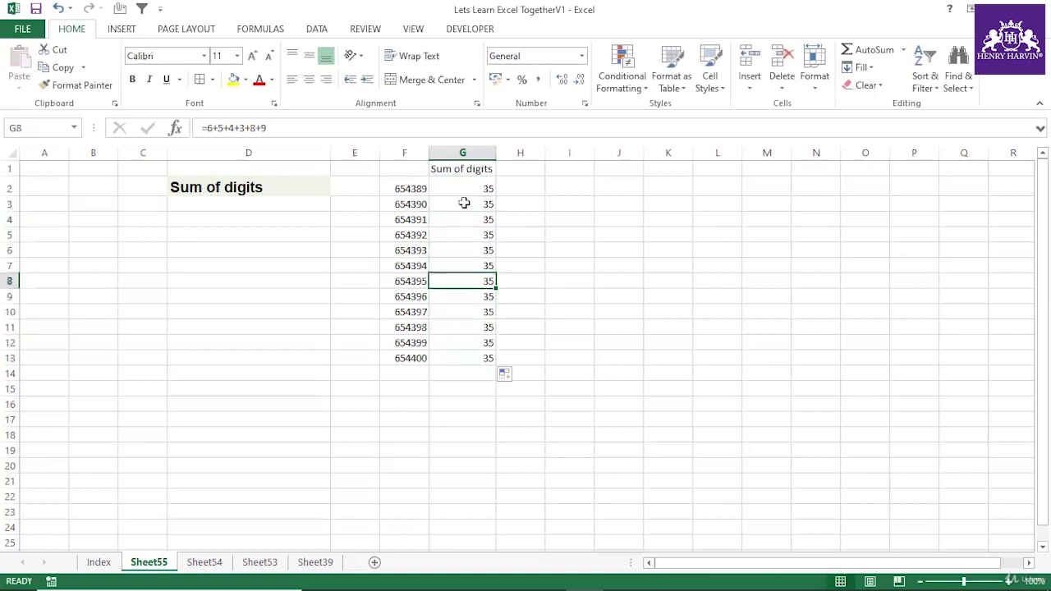
Undo the fill of the manual sum formula in G3:G13.
{"action": "left_click", "coordinate": [474, 182]}
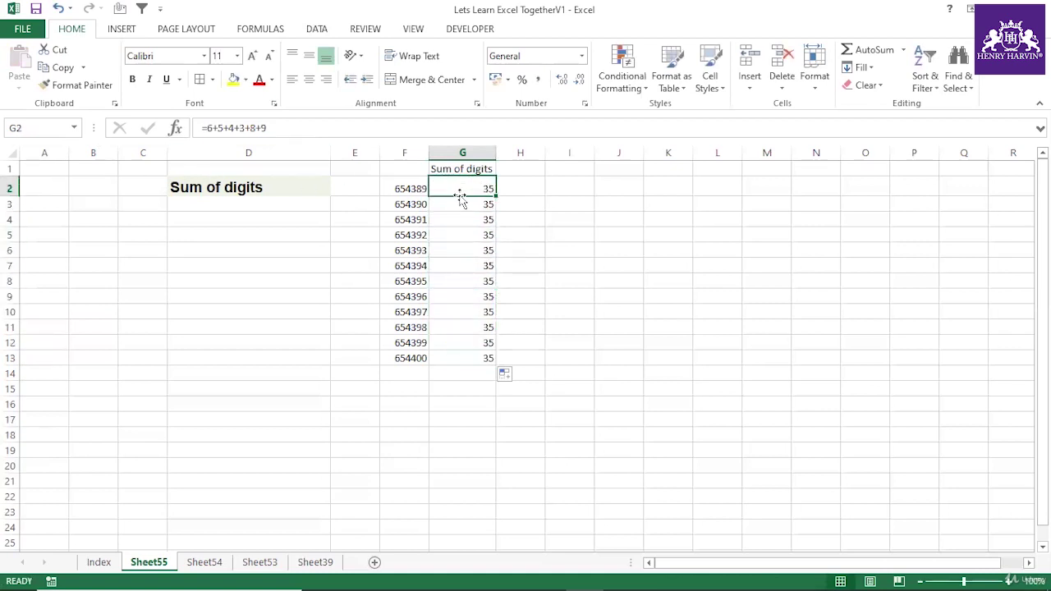
{"action": "left_click", "coordinate": [464, 205]}
{"action": "left_click_drag", "start_coordinate": [468, 222], "coordinate": [486, 365]}
{"action": "key", "text": "ctrl+z"}
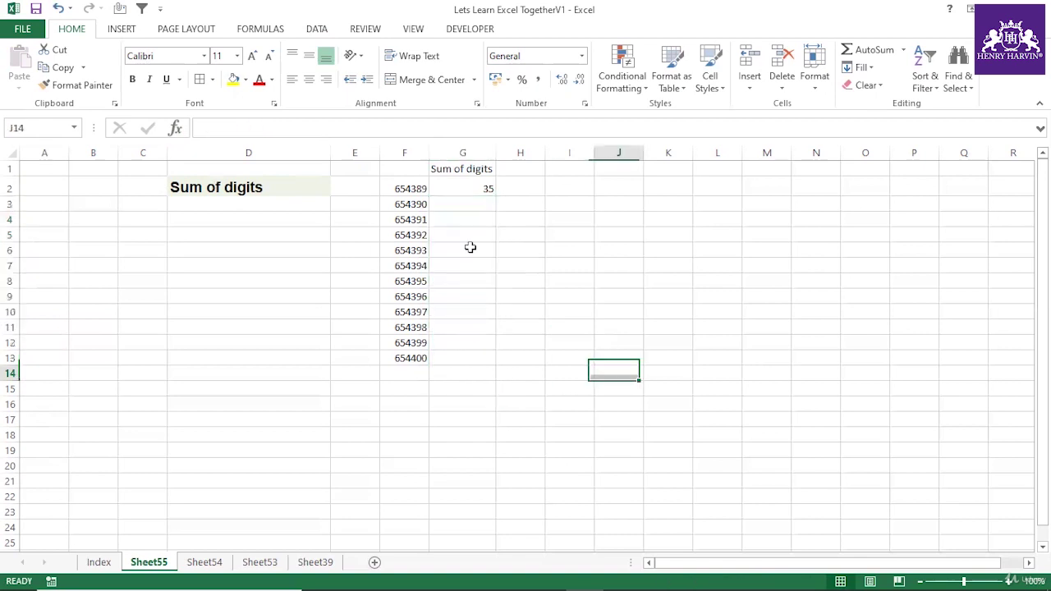
Examine the digits of the numbers in F2 and F3 and the result cells G2:G13.
{"action": "left_click", "coordinate": [407, 188]}
{"action": "left_click", "coordinate": [478, 189]}
{"action": "left_click", "coordinate": [466, 206]}
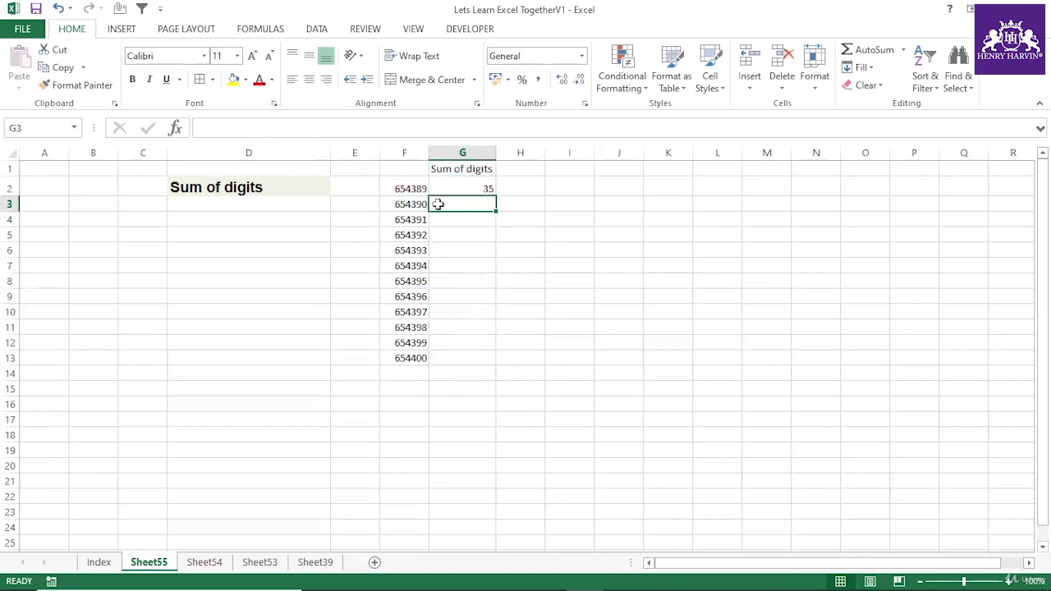
{"action": "double_click", "coordinate": [398, 188]}
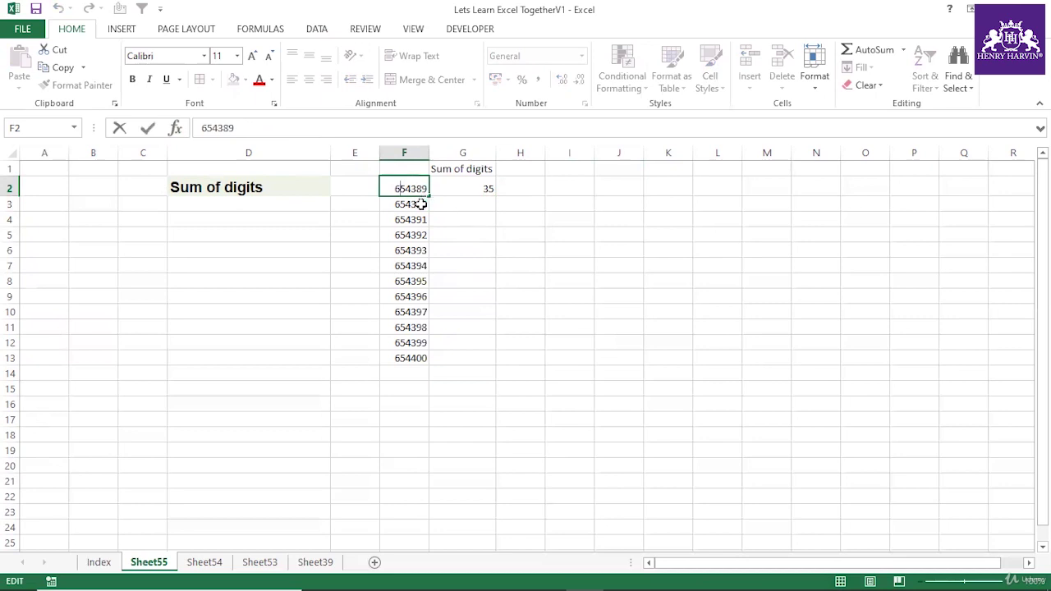
{"action": "left_click", "coordinate": [418, 205]}
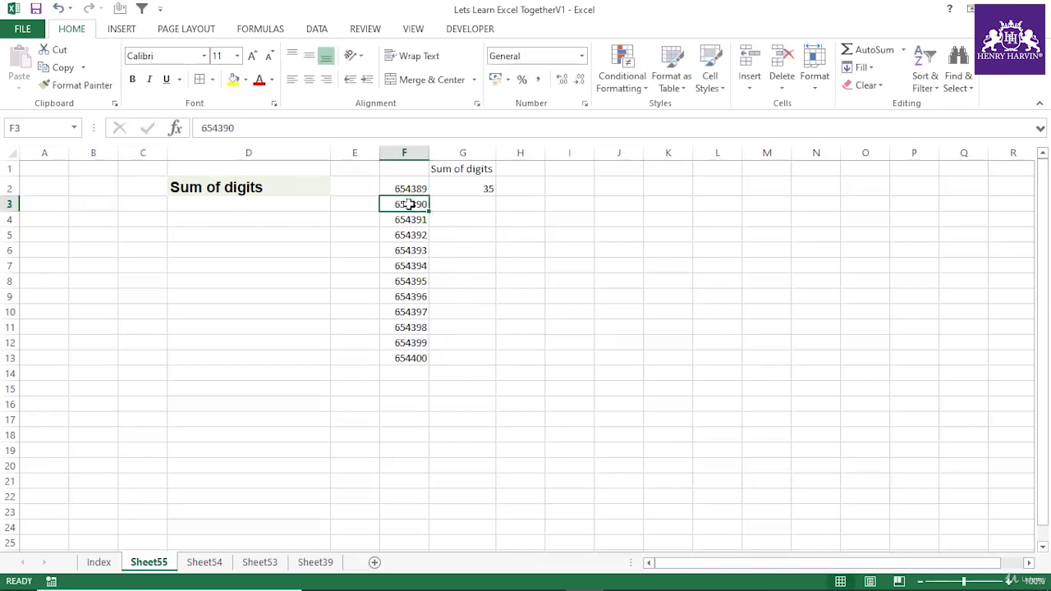
{"action": "left_click", "coordinate": [450, 205]}
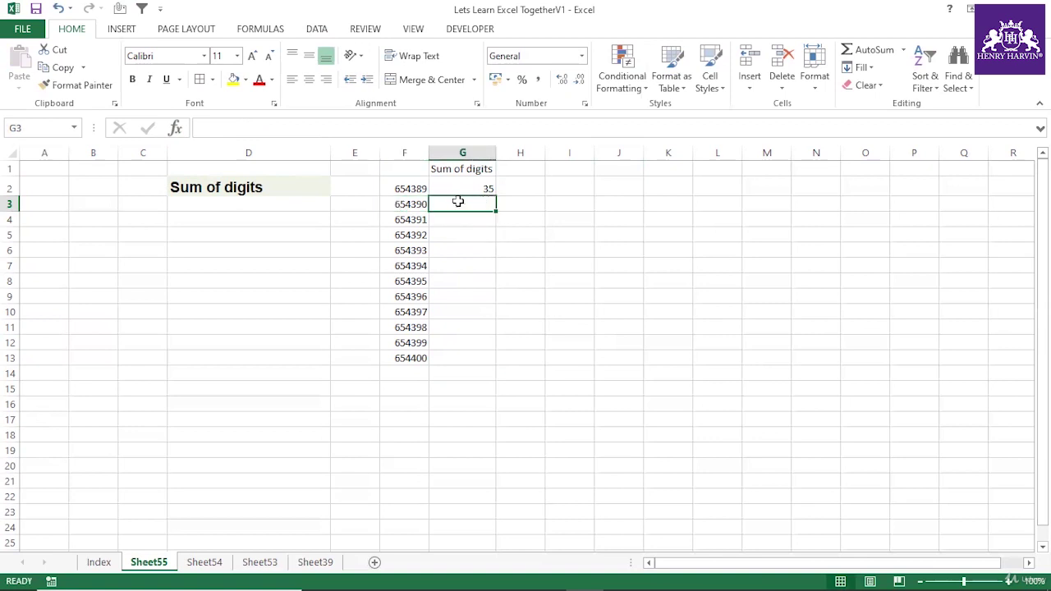
{"action": "left_click_drag", "start_coordinate": [480, 185], "coordinate": [473, 356]}
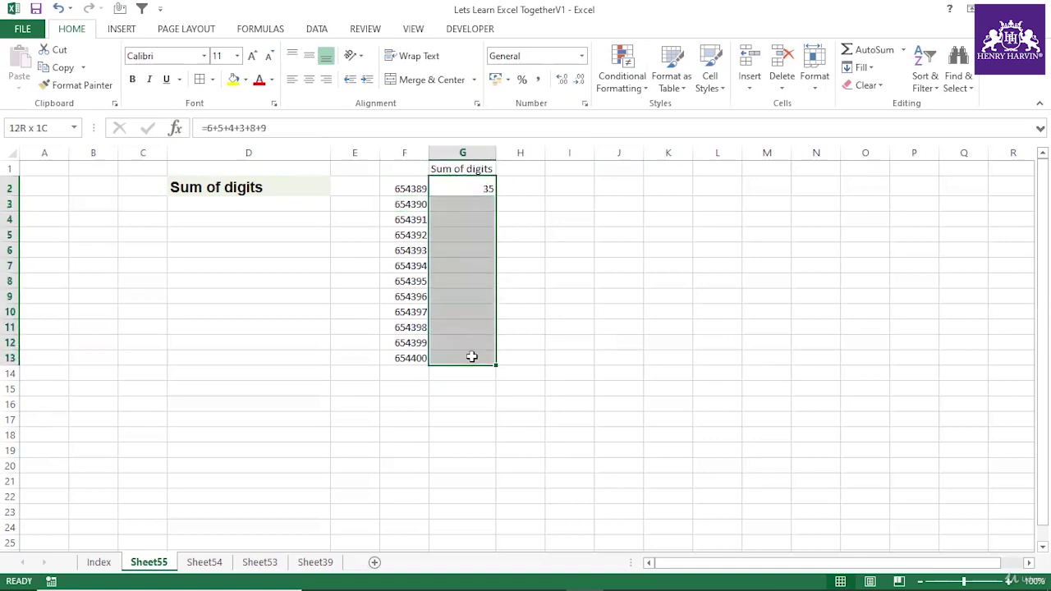
{"action": "left_click", "coordinate": [518, 297]}
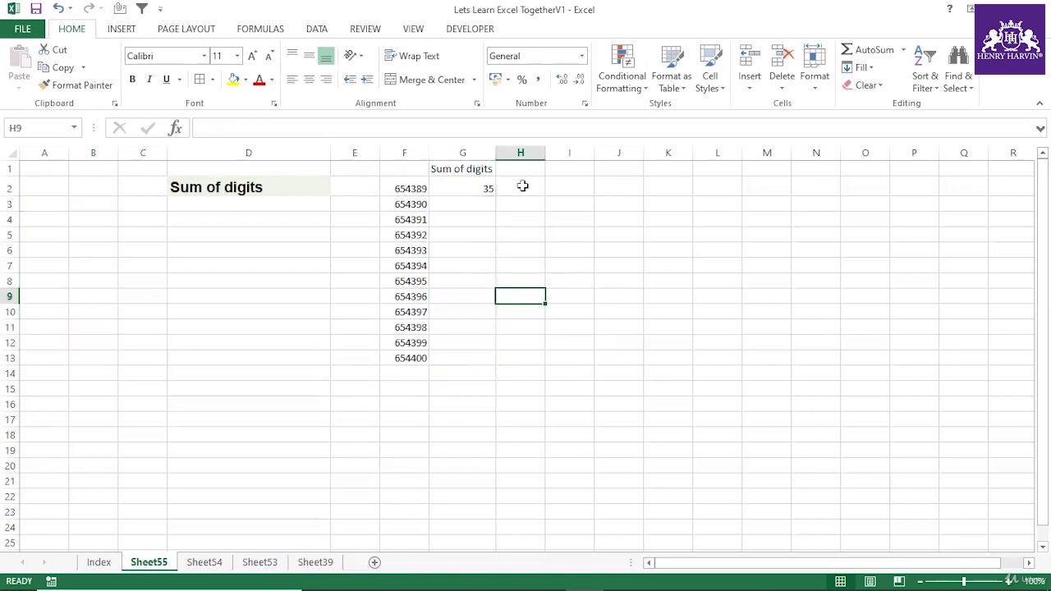
{"action": "left_click", "coordinate": [522, 186]}
{"action": "type", "text": "="}
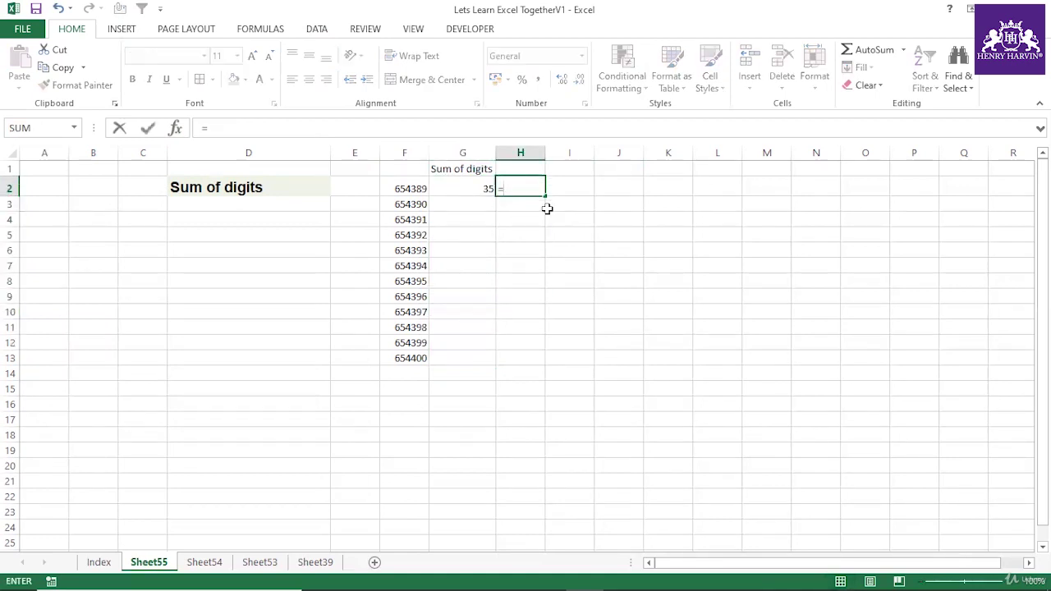
{"action": "type", "text": "mid("}
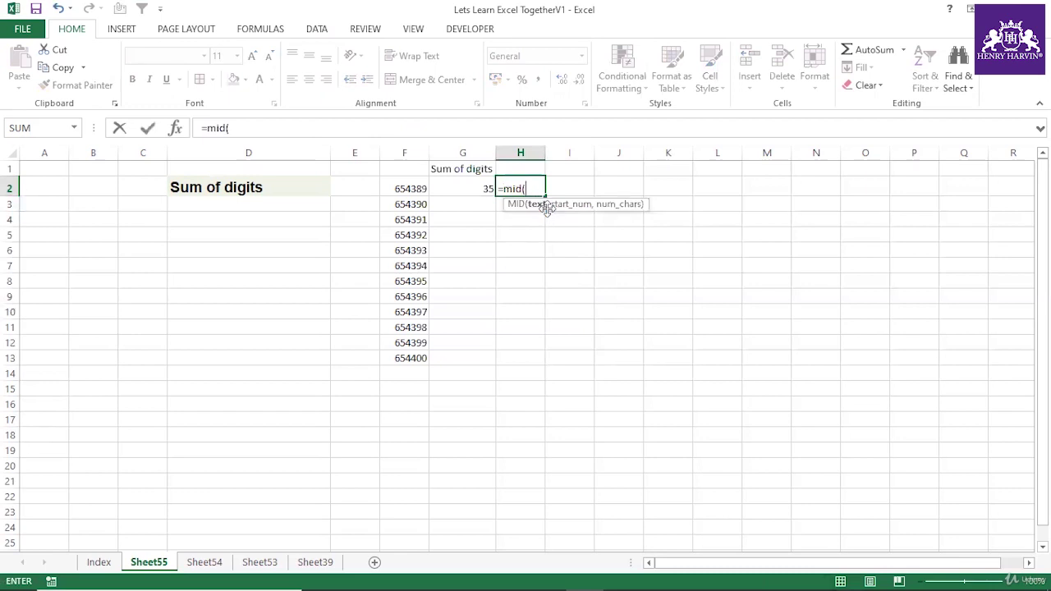
{"action": "key", "text": "Escape"}
{"action": "left_click", "coordinate": [403, 189]}
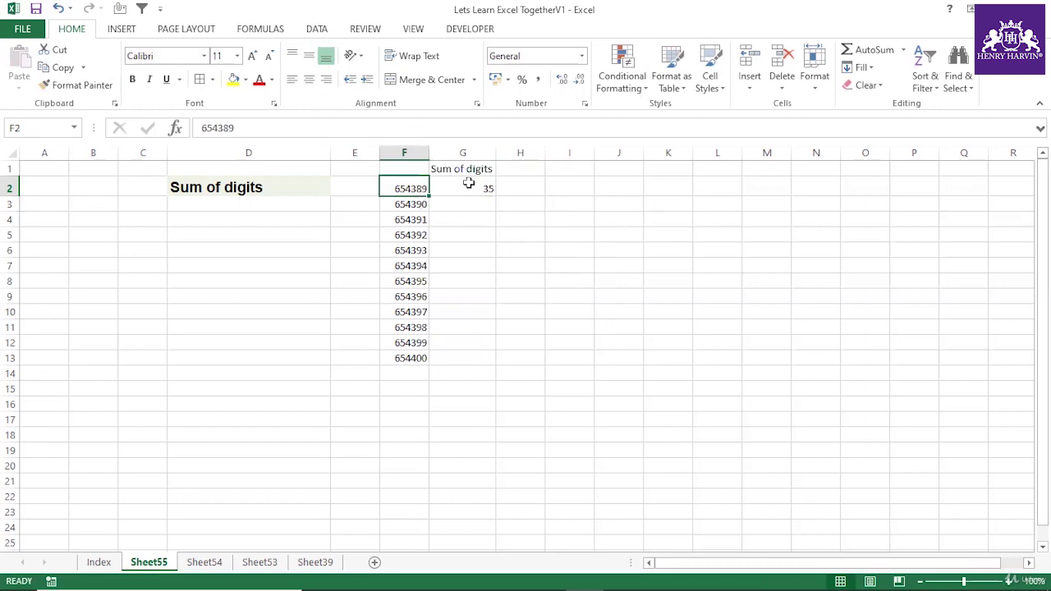
Enter =MID(F2,ROW(INDIRECT("1:"&LEN(F2))),1) in H2 to split the number in F2 into its digits.
{"action": "left_click", "coordinate": [512, 187]}
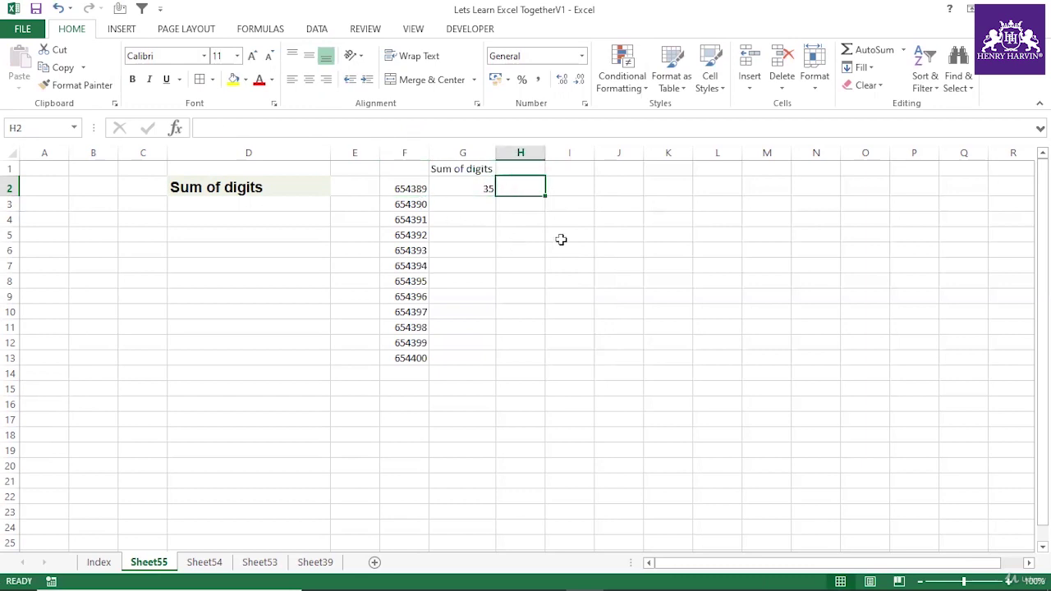
{"action": "type", "text": "="}
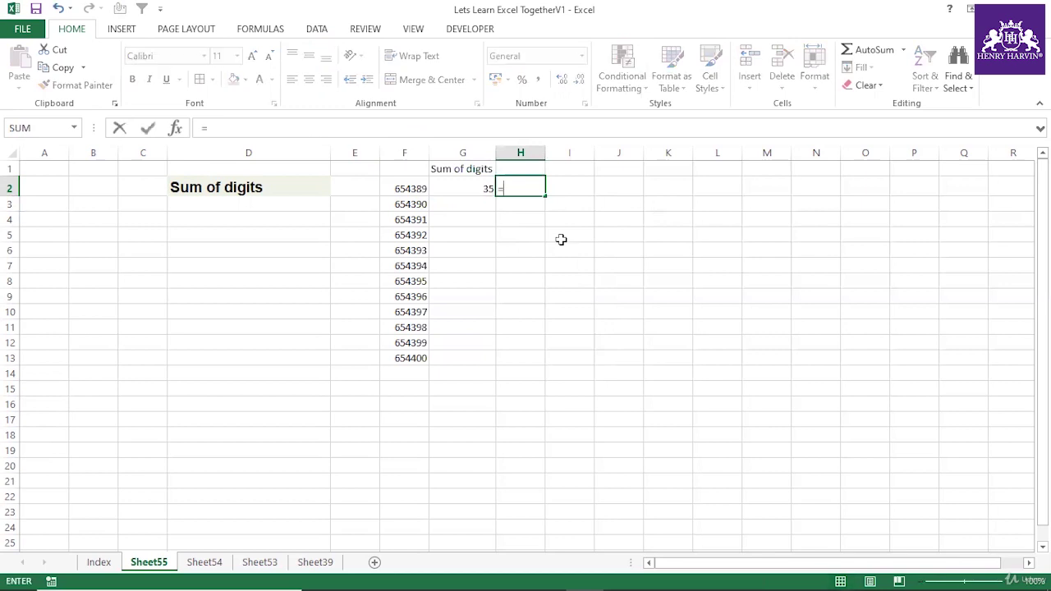
{"action": "type", "text": "mid("}
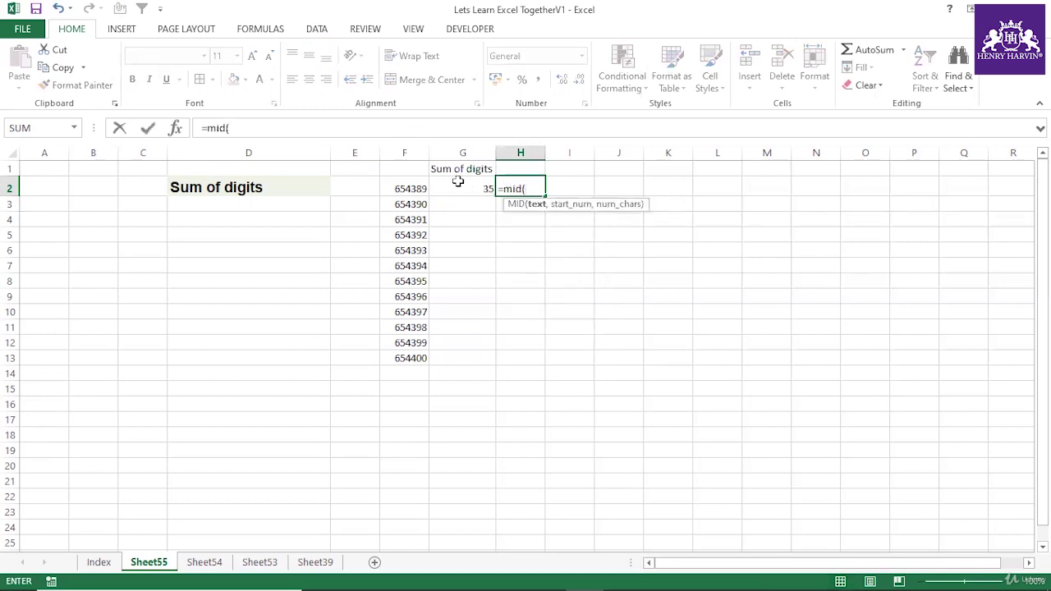
{"action": "left_click", "coordinate": [407, 187]}
{"action": "type", "text": ","}
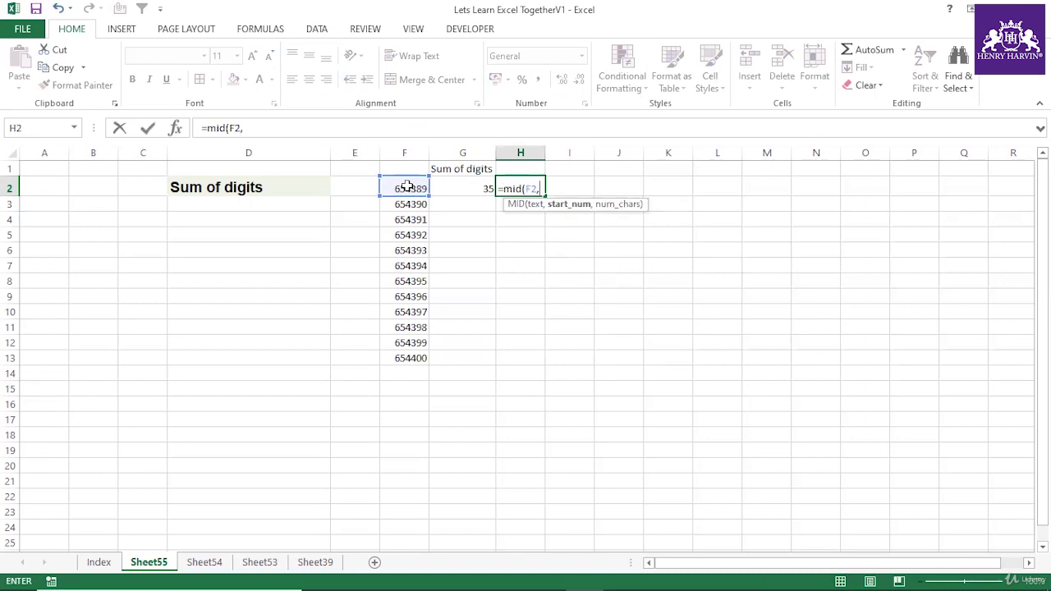
{"action": "type", "text": "row("}
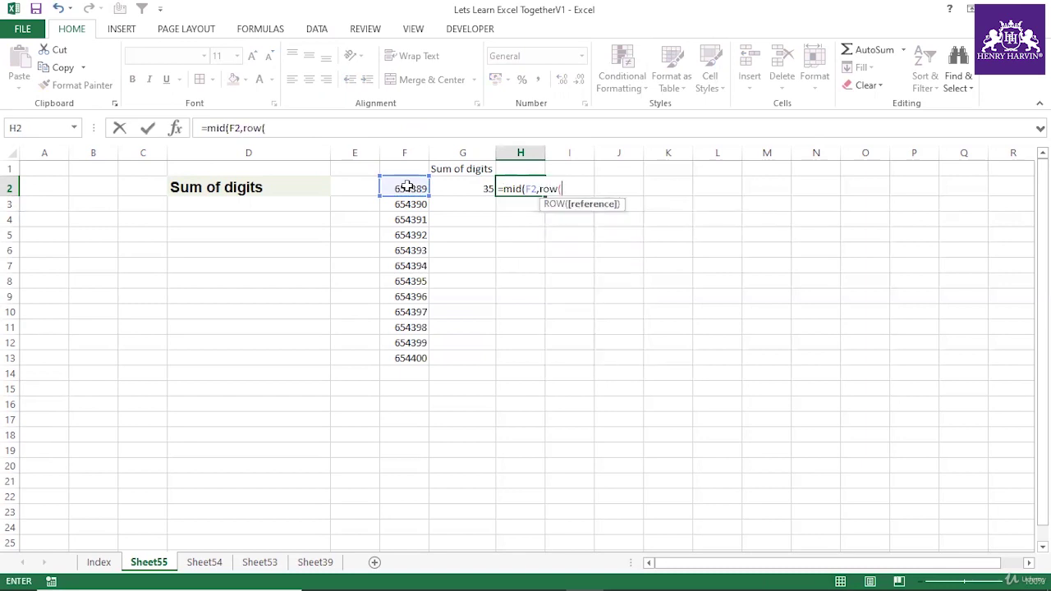
{"action": "type", "text": "indirect"}
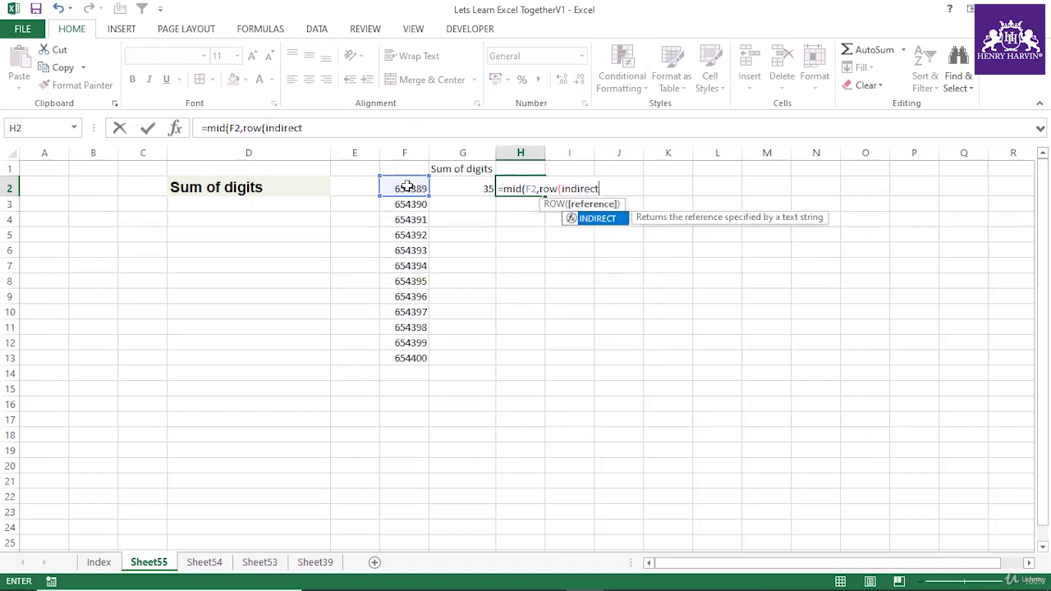
{"action": "type", "text": "(\"1"}
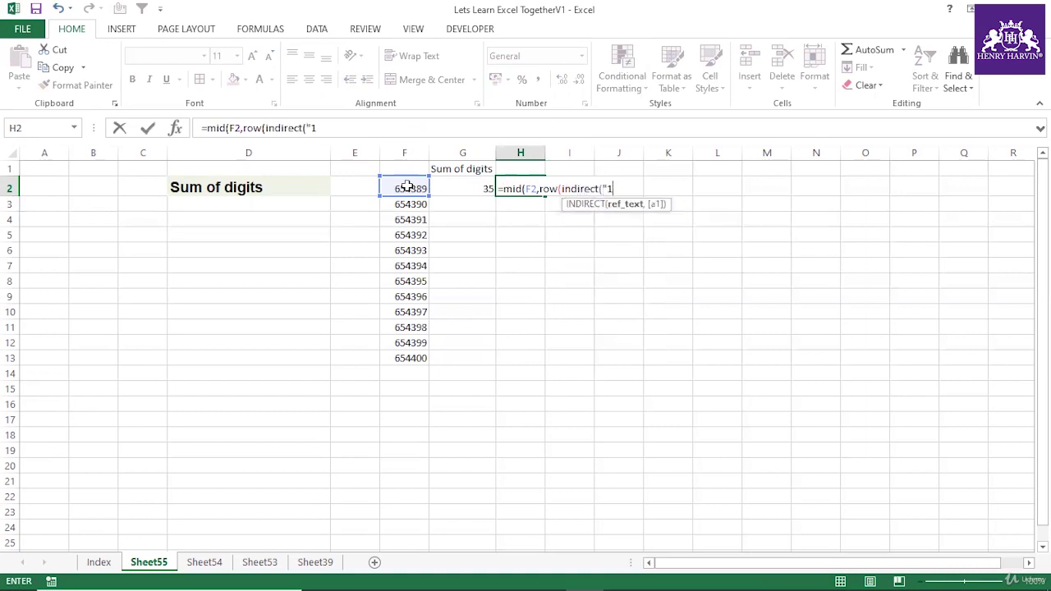
{"action": "type", "text": ":\"&len("}
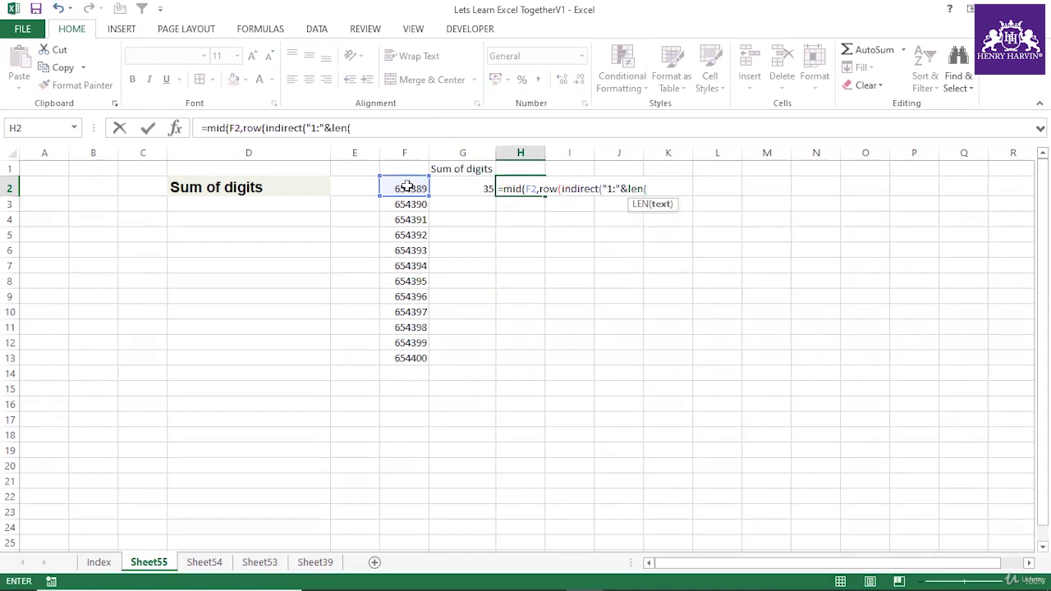
{"action": "left_click", "coordinate": [407, 188]}
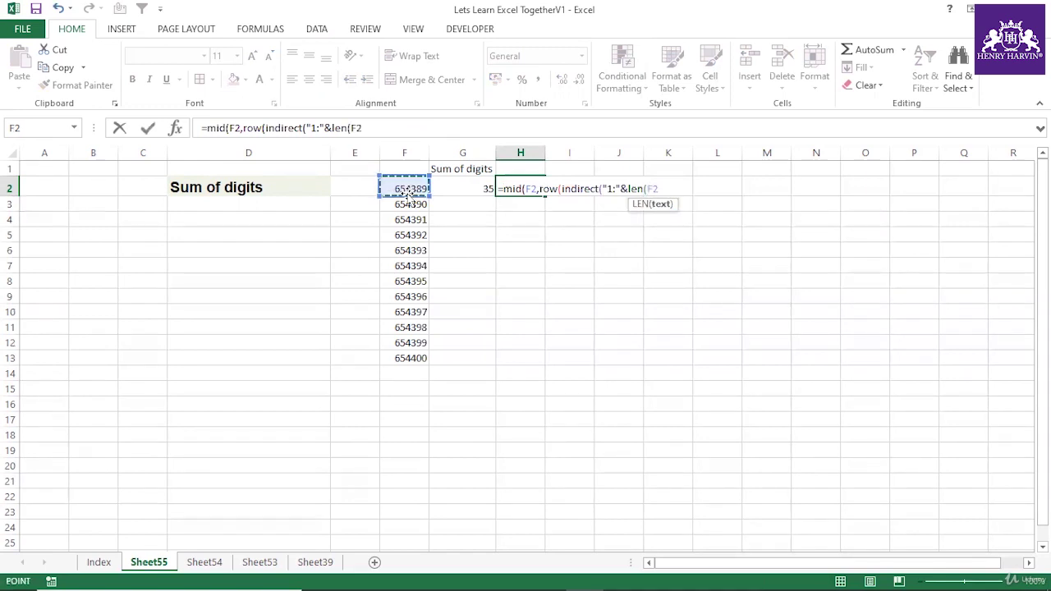
{"action": "type", "text": ")))"}
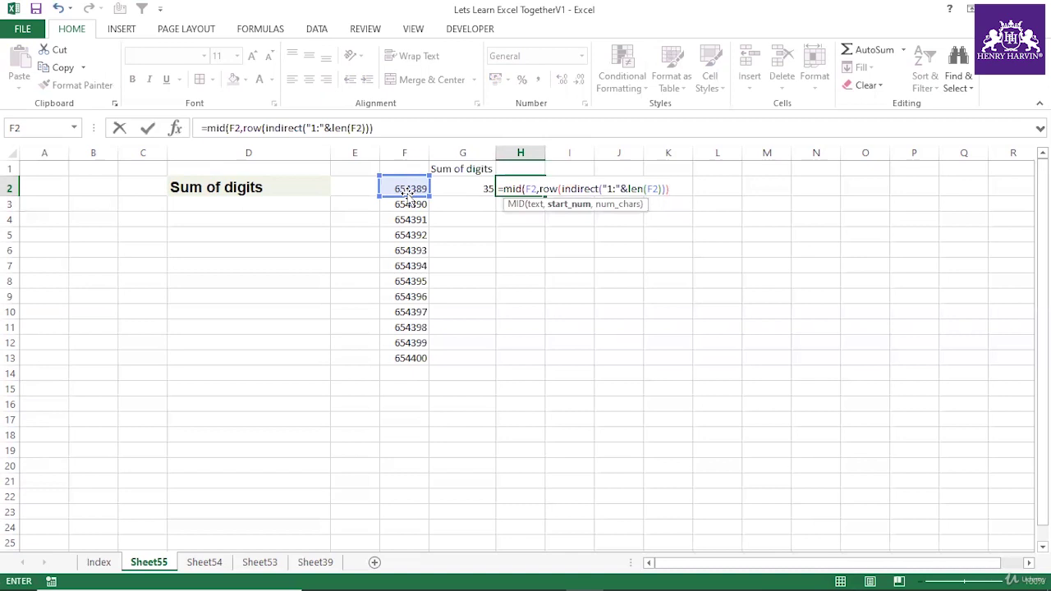
{"action": "type", "text": ",1"}
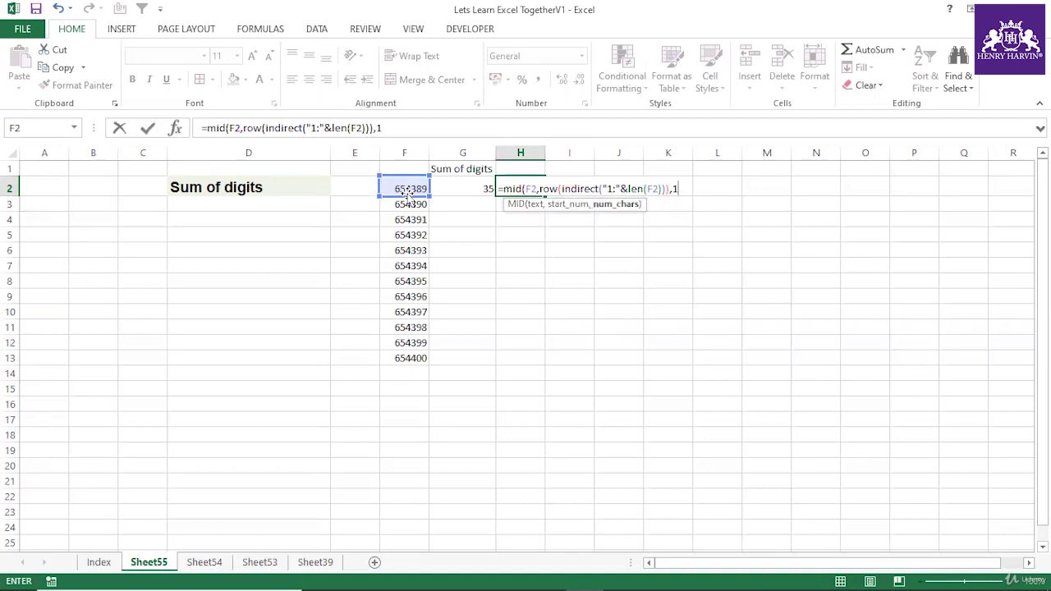
{"action": "type", "text": ")"}
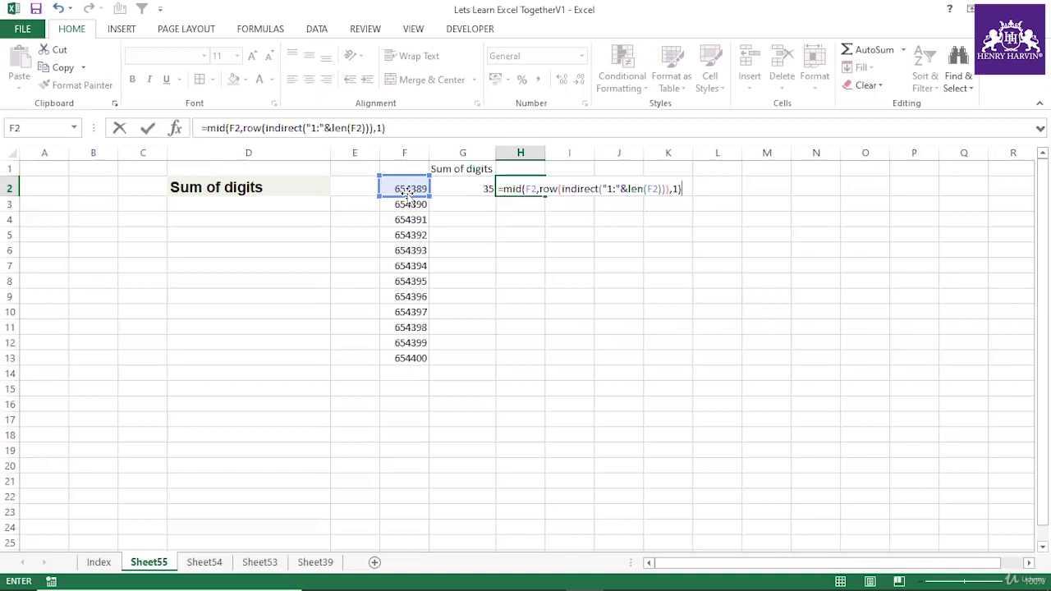
{"action": "left_click", "coordinate": [681, 189]}
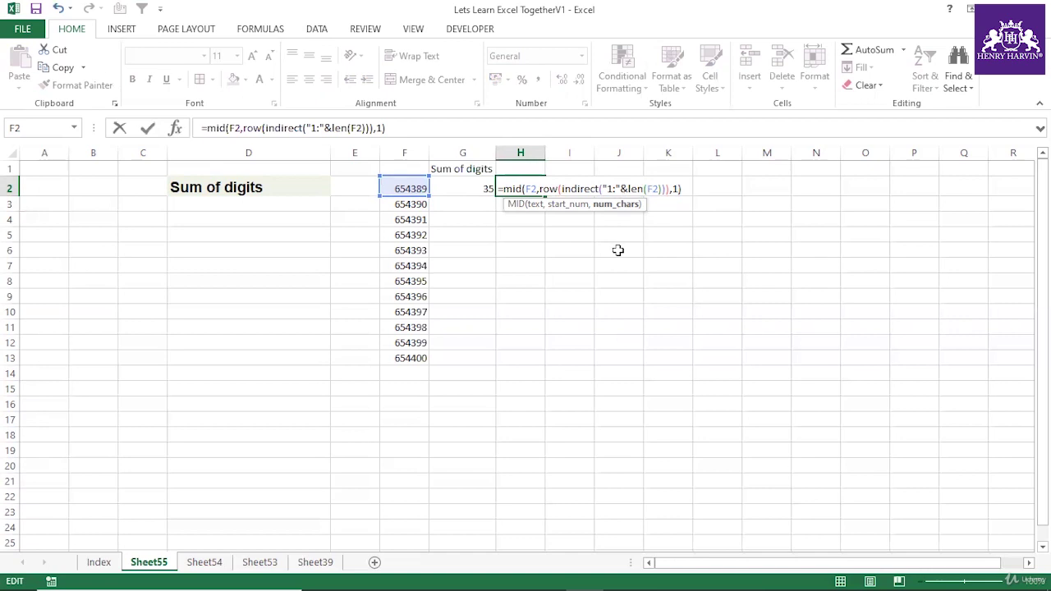
{"action": "key", "text": "Return"}
Evaluate the whole MID expression within the H2 formula to inspect the array of digits it returns.
{"action": "left_click", "coordinate": [520, 184]}
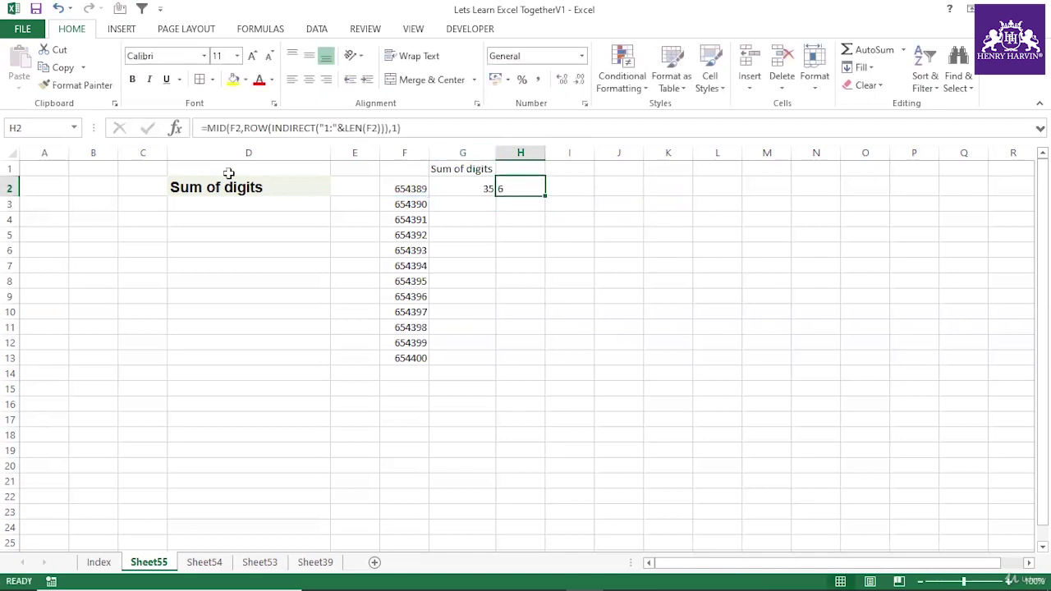
{"action": "left_click_drag", "start_coordinate": [206, 128], "coordinate": [430, 131]}
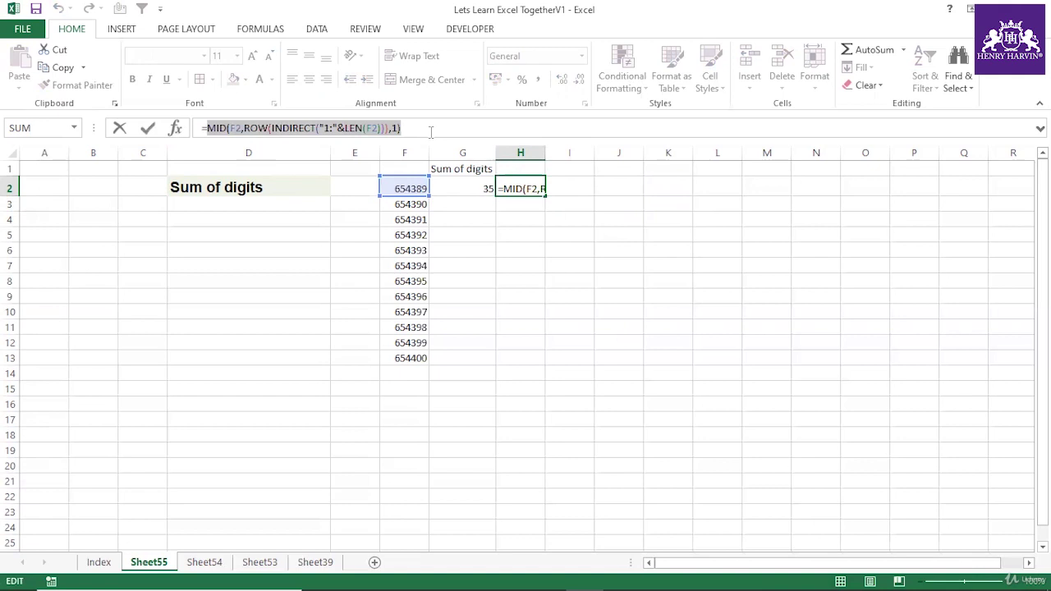
{"action": "key", "text": "F9"}
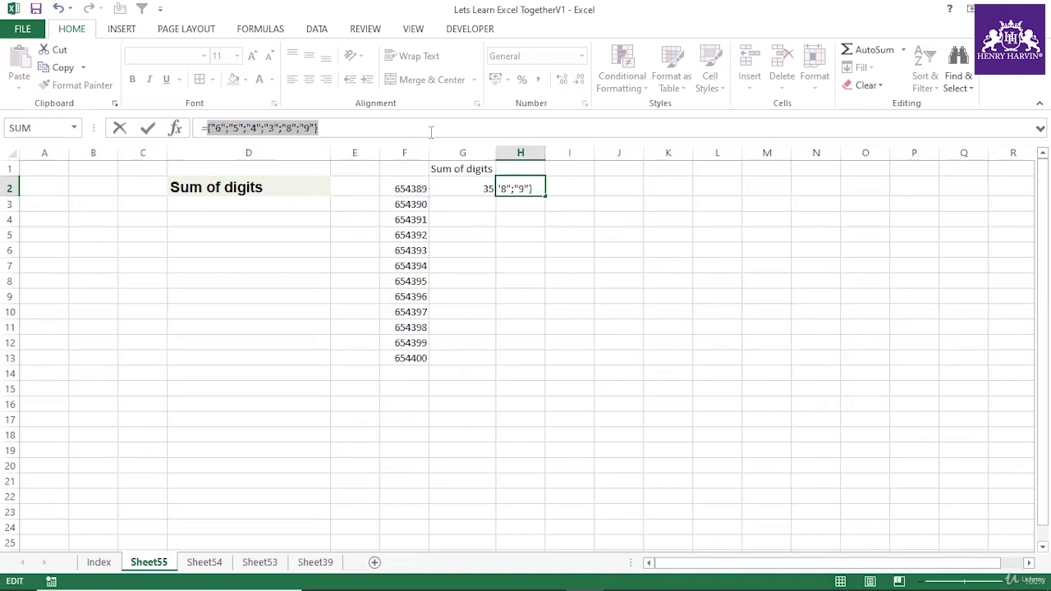
Try converting the digits in H2 to numbers with the double-negated formula =(--MID(F2,ROW(INDIRECT("1:"&LEN(F2))),1)).
{"action": "key", "text": "Escape"}
{"action": "left_click", "coordinate": [520, 222]}
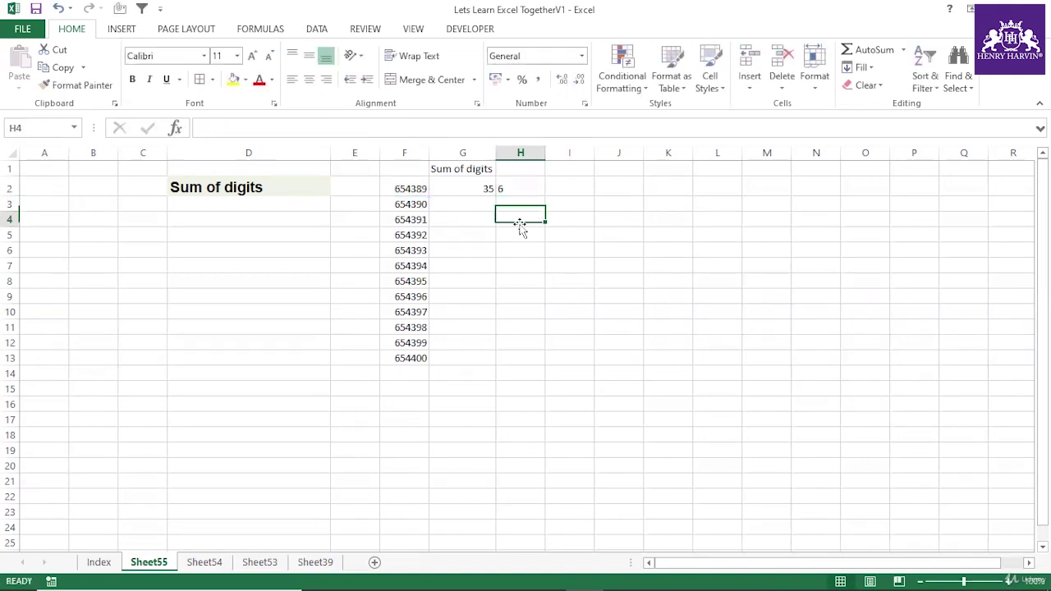
{"action": "left_click", "coordinate": [535, 187]}
{"action": "left_click", "coordinate": [208, 128]}
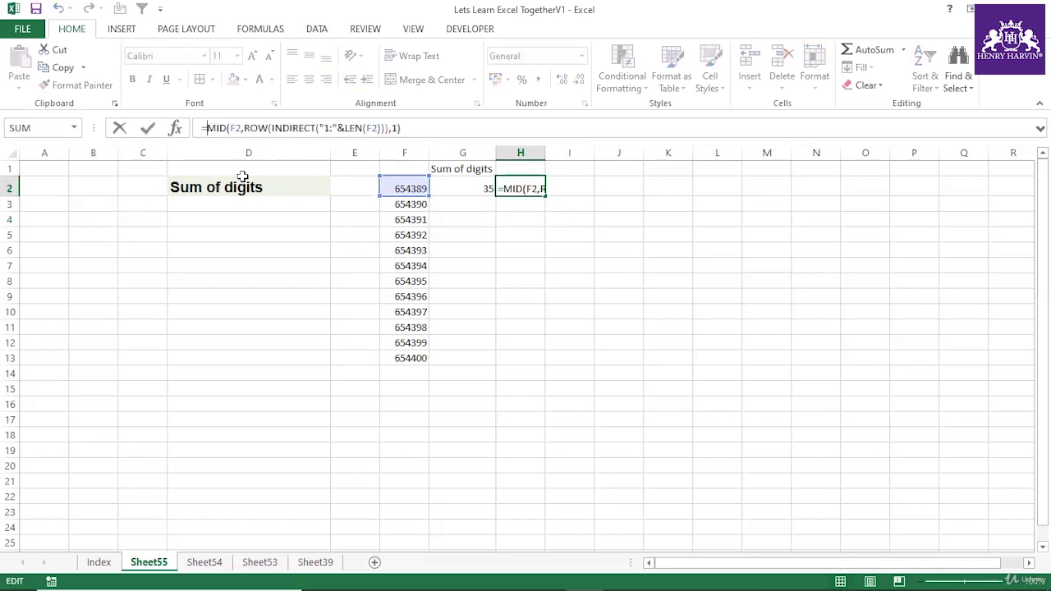
{"action": "type", "text": "("}
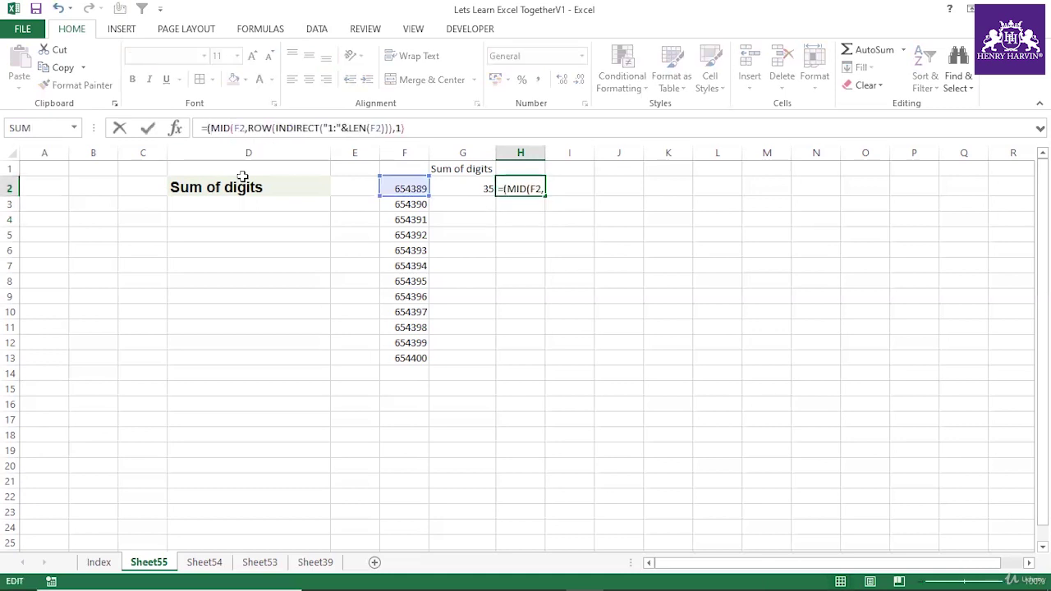
{"action": "type", "text": "--"}
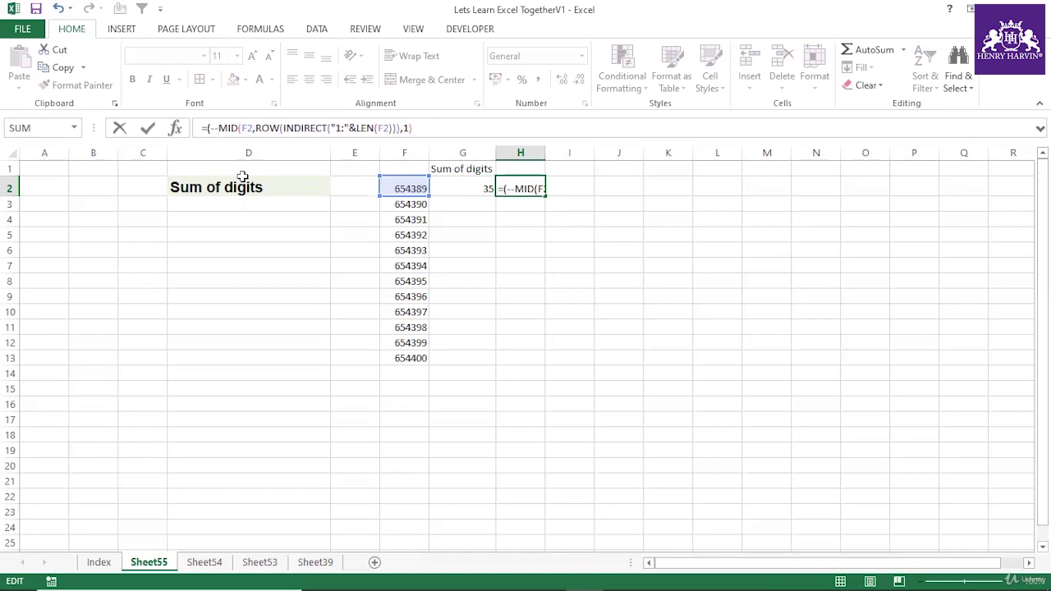
{"action": "type", "text": ")"}
{"action": "key", "text": "Return"}
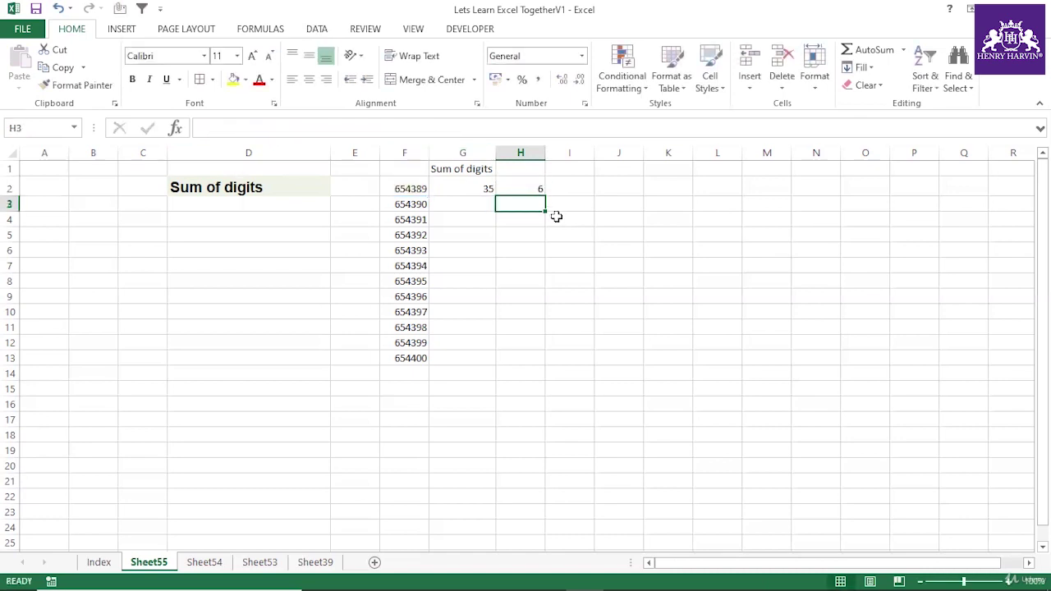
{"action": "left_click", "coordinate": [522, 195]}
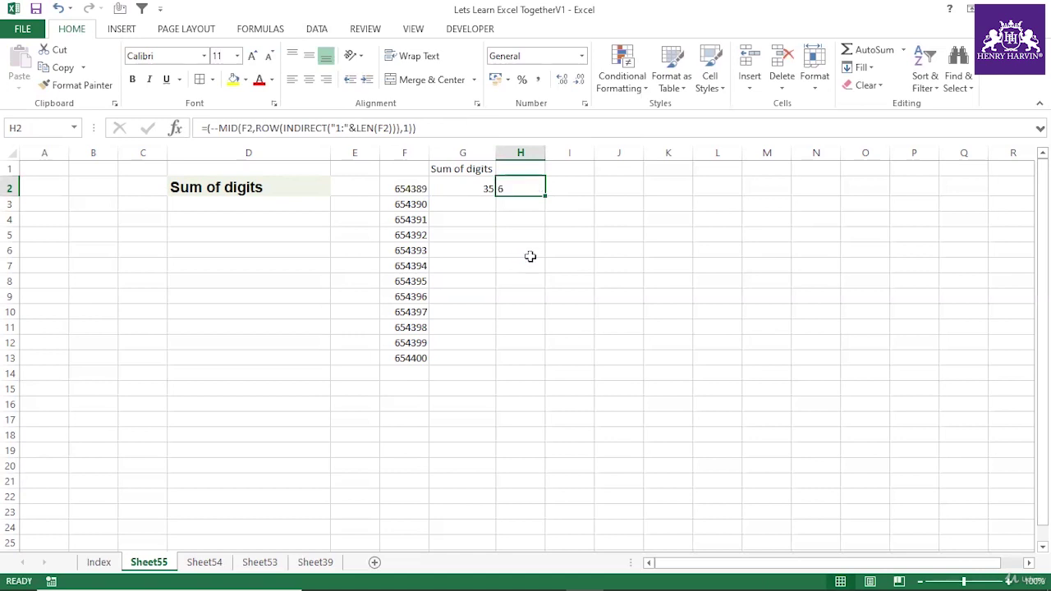
{"action": "key", "text": "ctrl+z"}
Append +0 to H2's formula, giving =MID(F2,ROW(INDIRECT("1:"&LEN(F2))),1)+0.
{"action": "left_click", "coordinate": [451, 127]}
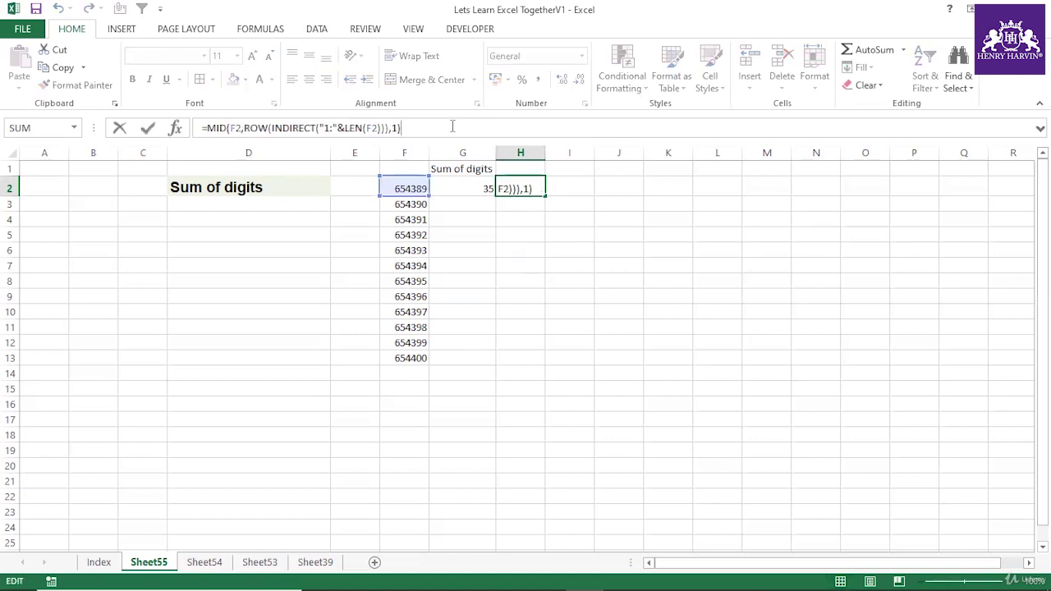
{"action": "type", "text": "+0"}
{"action": "key", "text": "Return"}
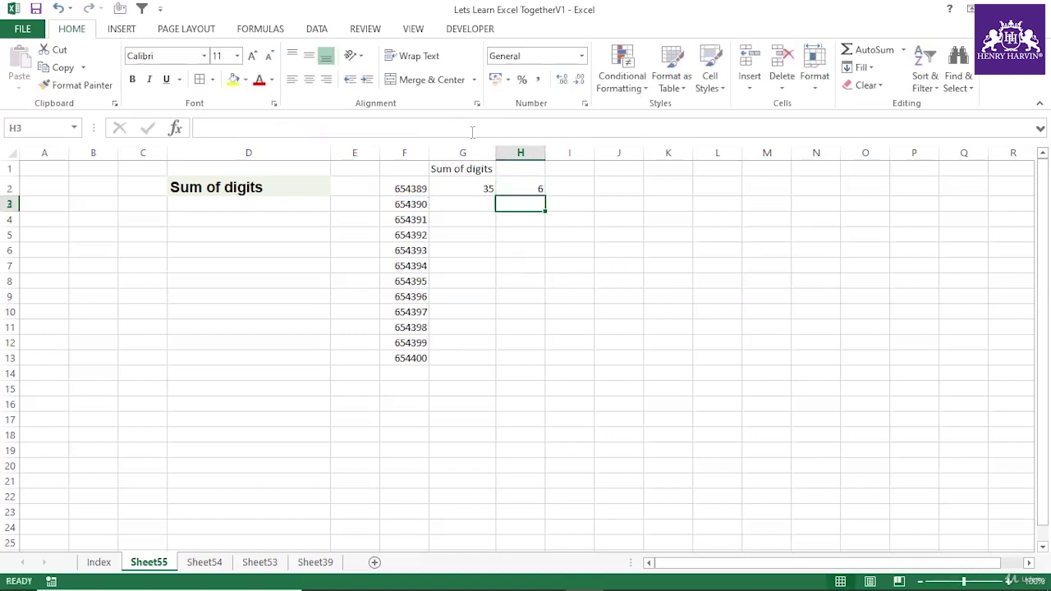
Evaluate the MID expression with +0 in H2 to inspect its array, and undo the +0 addition.
{"action": "left_click", "coordinate": [533, 182]}
{"action": "left_click_drag", "start_coordinate": [207, 128], "coordinate": [468, 130]}
{"action": "key", "text": "F9"}
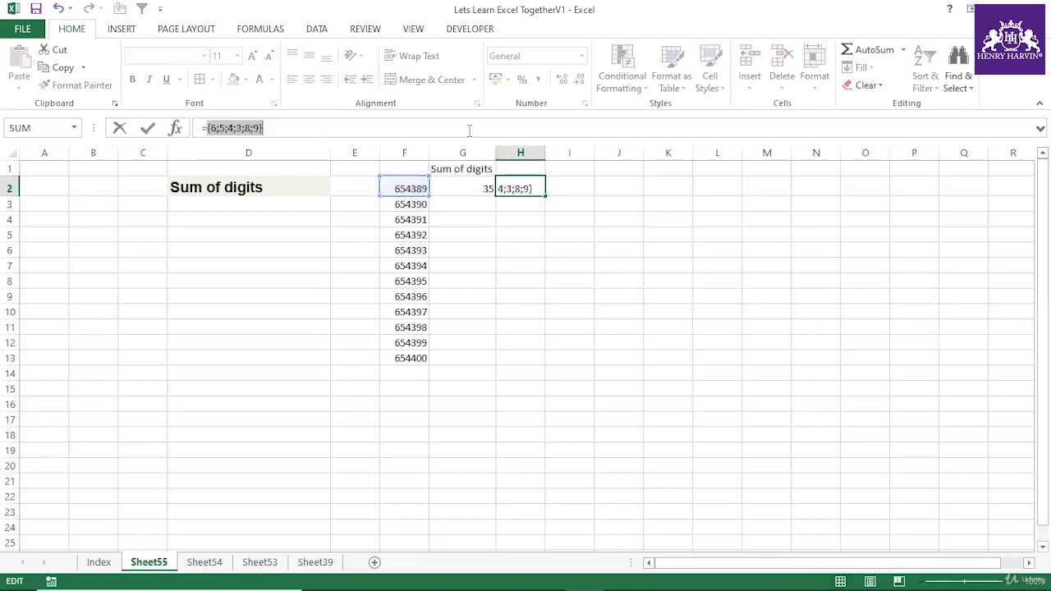
{"action": "key", "text": "Escape"}
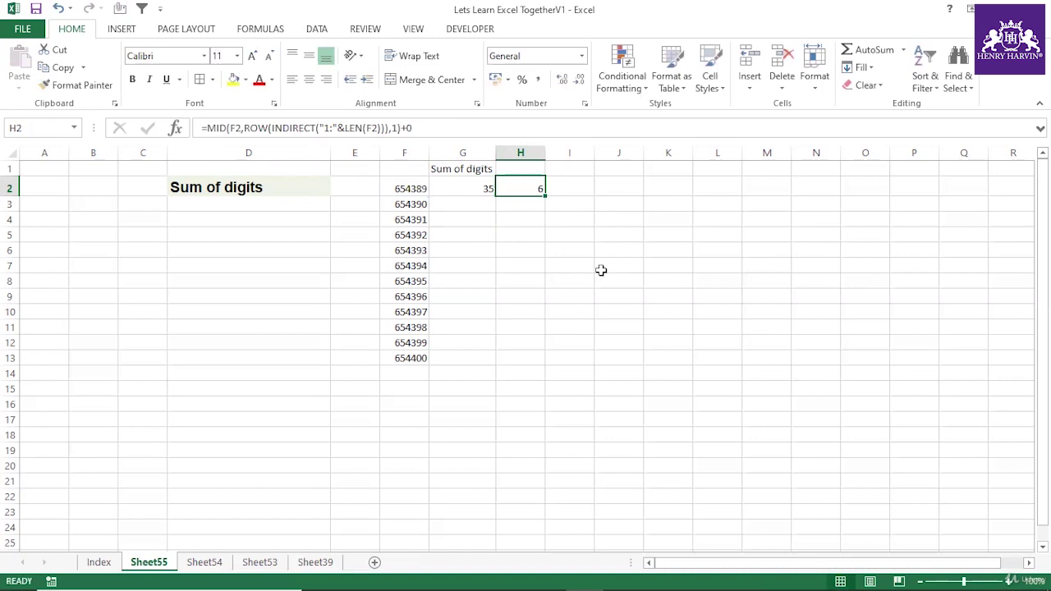
{"action": "key", "text": "ctrl+z"}
Add +0 once more to the end of the MID formula in H2.
{"action": "left_click", "coordinate": [430, 130]}
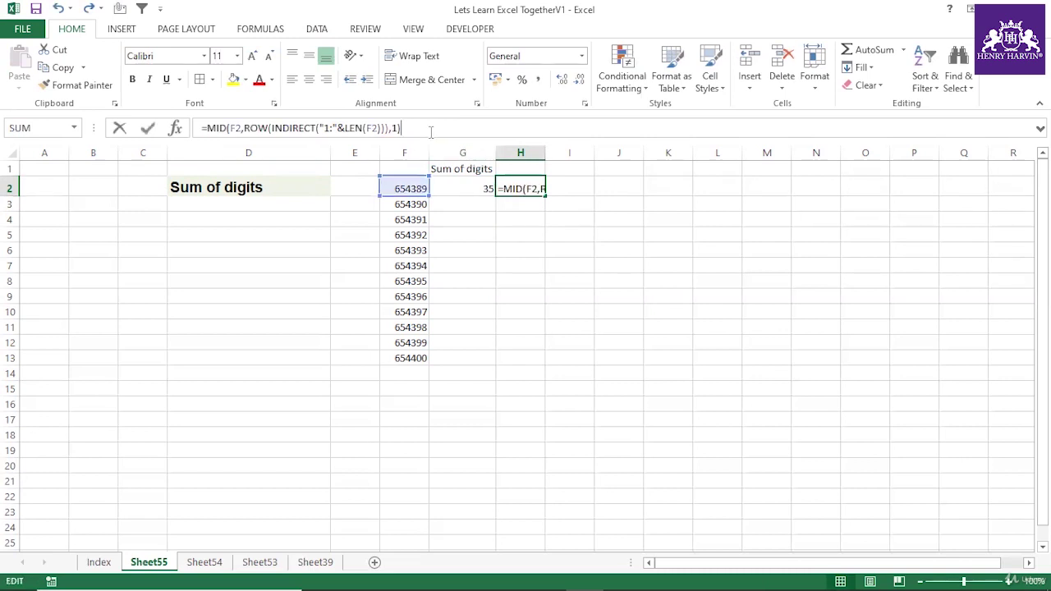
{"action": "type", "text": "+0"}
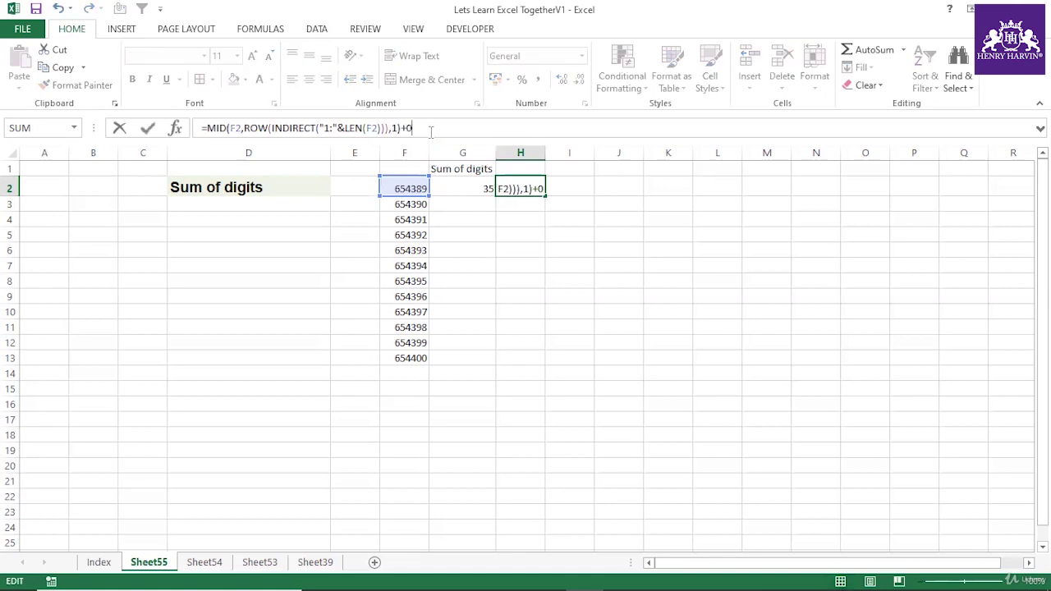
{"action": "key", "text": "Return"}
Evaluate the complete MID+0 expression in H2 to inspect the array it returns, keeping the formula intact.
{"action": "left_click", "coordinate": [514, 189]}
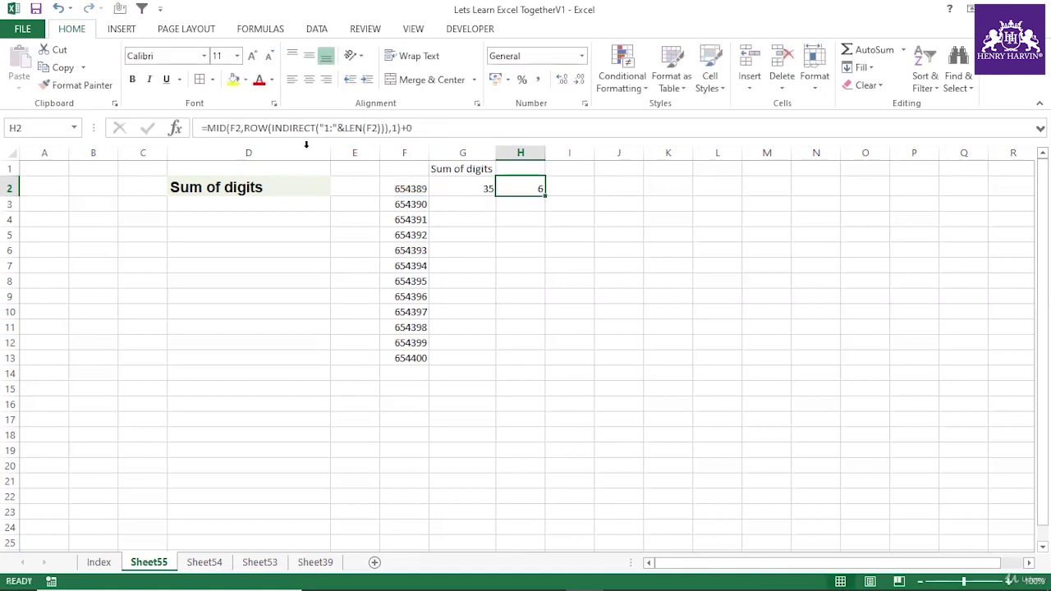
{"action": "left_click_drag", "start_coordinate": [205, 129], "coordinate": [444, 127]}
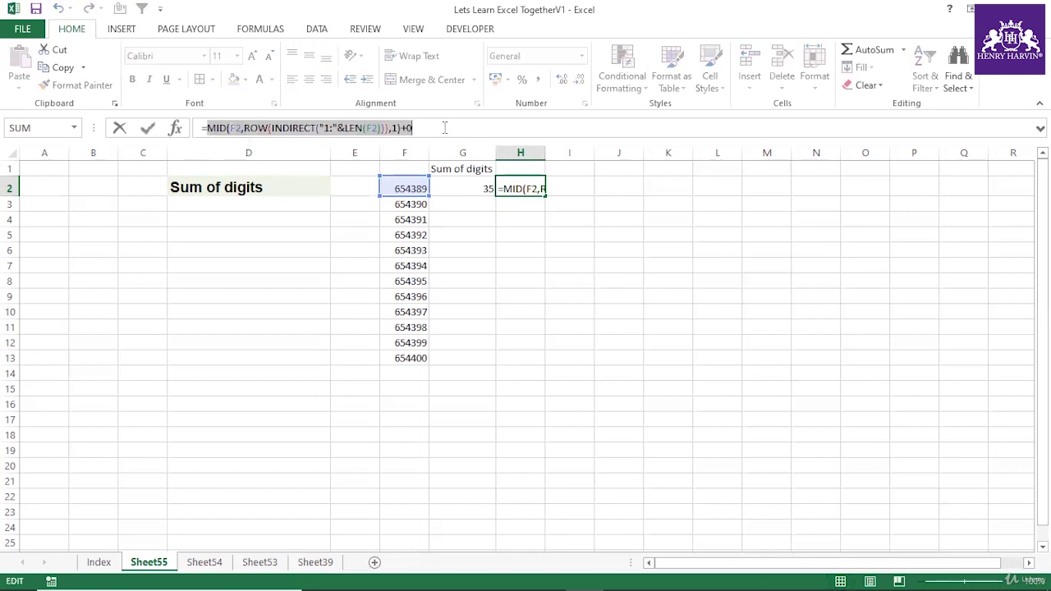
{"action": "key", "text": "F9"}
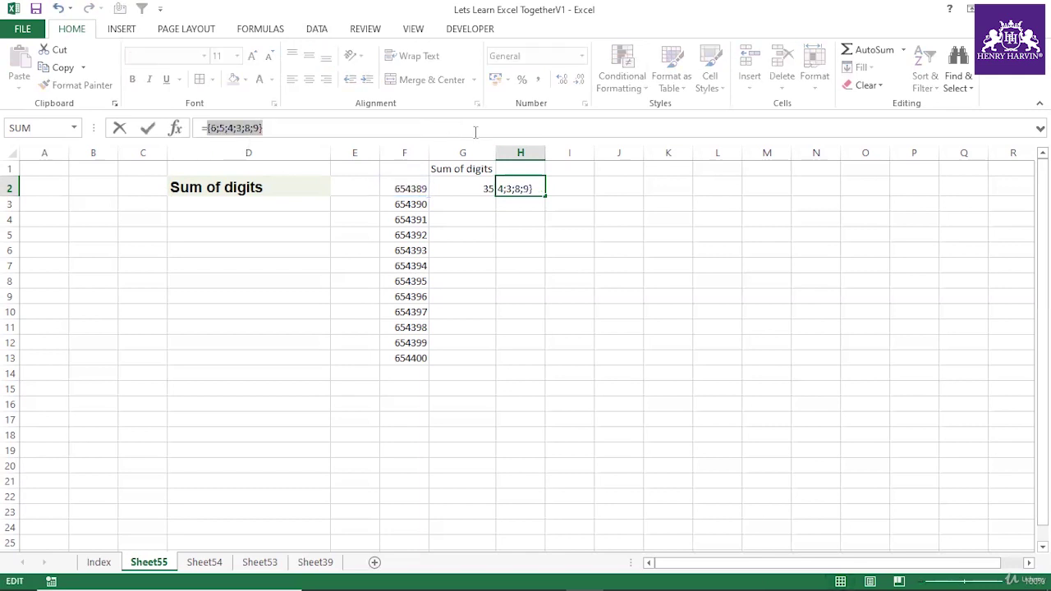
{"action": "key", "text": "Escape"}
{"action": "type", "text": "z"}
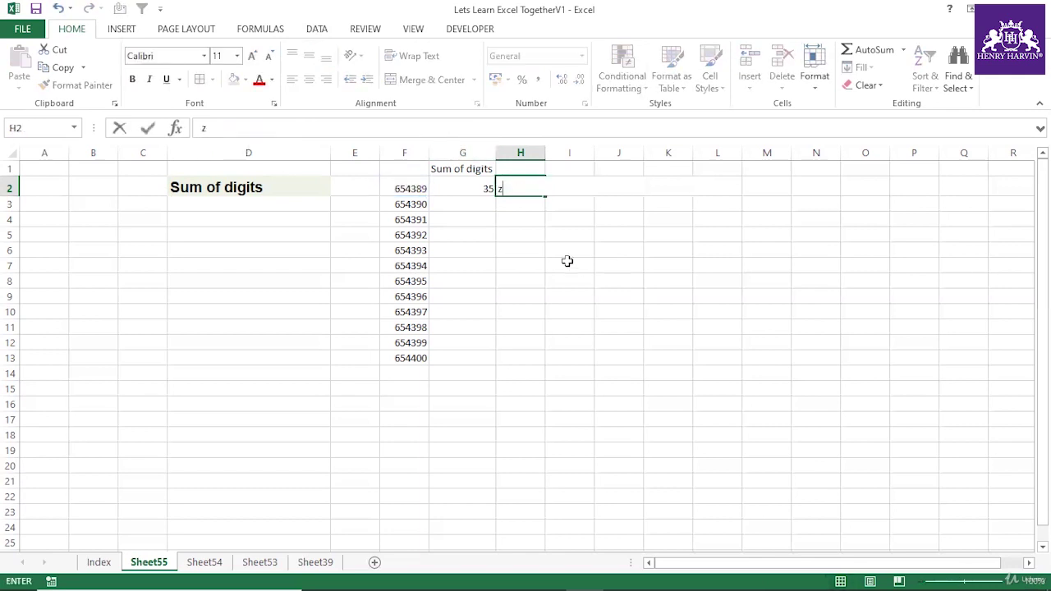
{"action": "left_click", "coordinate": [551, 253]}
{"action": "key", "text": "ctrl+z"}
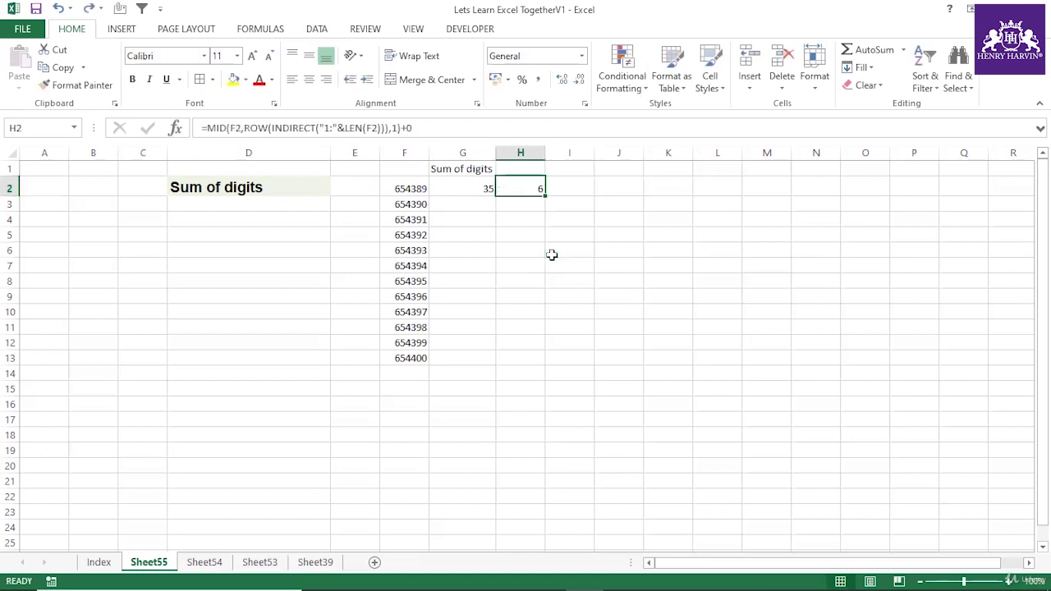
Replace the +0 at the end of the H2 formula with *1, giving =MID(F2,ROW(INDIRECT("1:"&LEN(F2))),1)*1.
{"action": "left_click", "coordinate": [449, 131]}
{"action": "key", "text": "BackSpace"}
{"action": "key", "text": "BackSpace"}
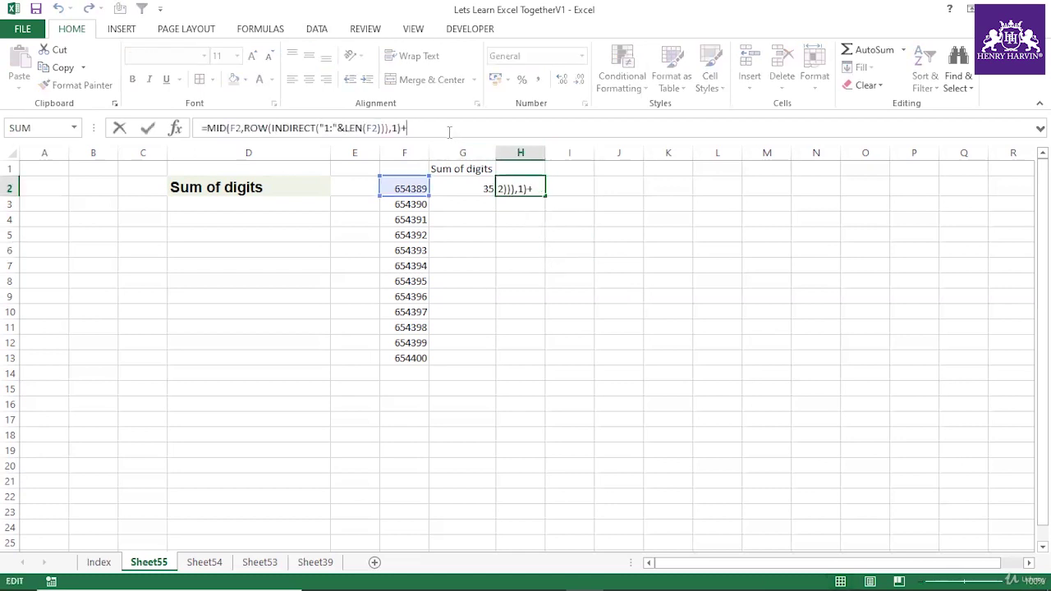
{"action": "key", "text": "Return"}
{"action": "left_click", "coordinate": [520, 188]}
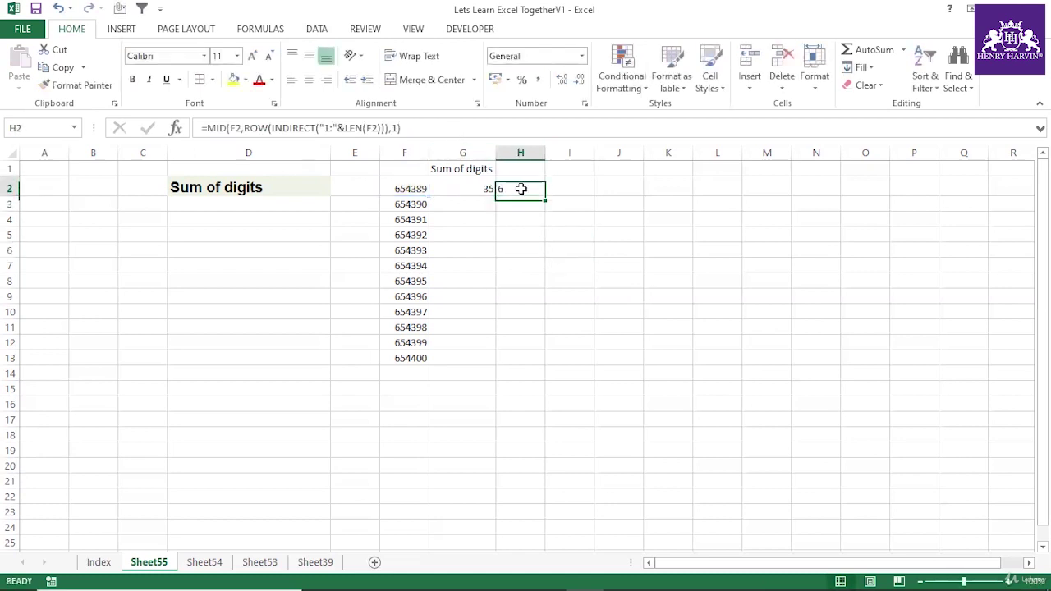
{"action": "left_click", "coordinate": [459, 128]}
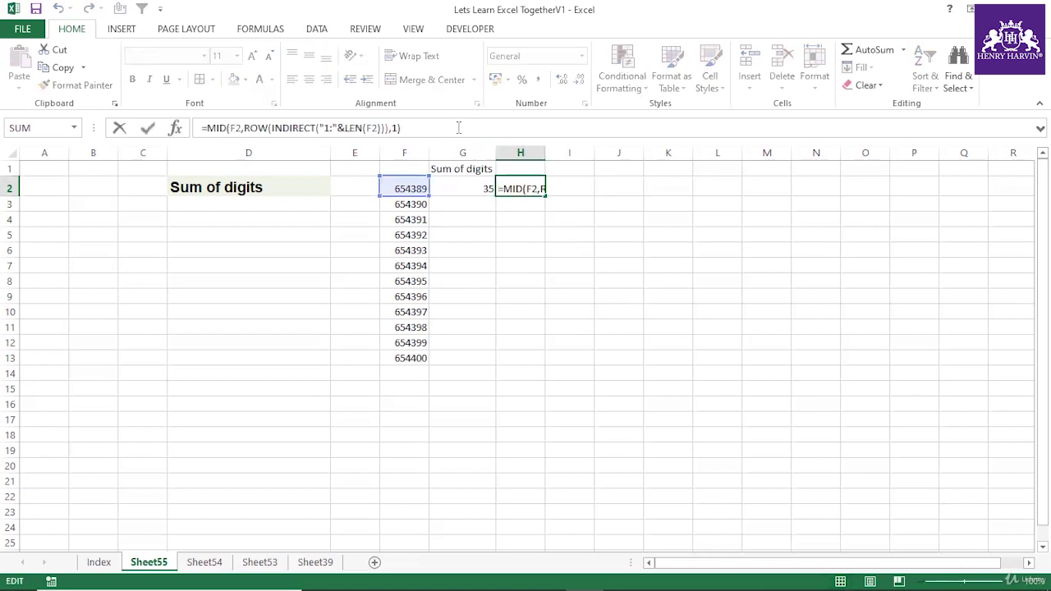
{"action": "type", "text": "*"}
{"action": "key", "text": "Return"}
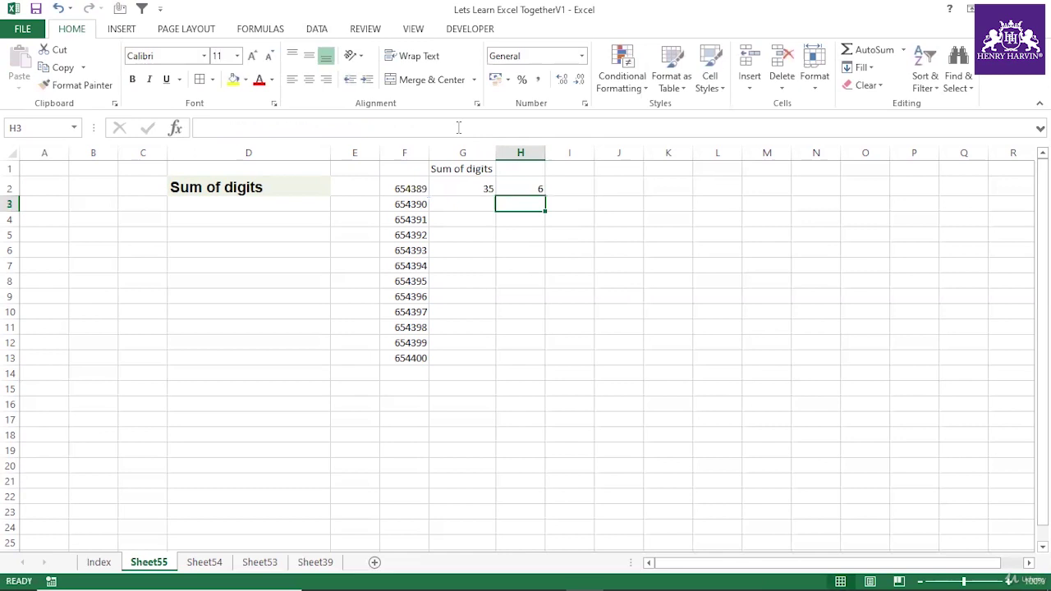
Evaluate the whole MID expression multiplied by 1 in H2 to inspect the array it returns.
{"action": "left_click", "coordinate": [536, 189]}
{"action": "left_click_drag", "start_coordinate": [413, 128], "coordinate": [210, 131]}
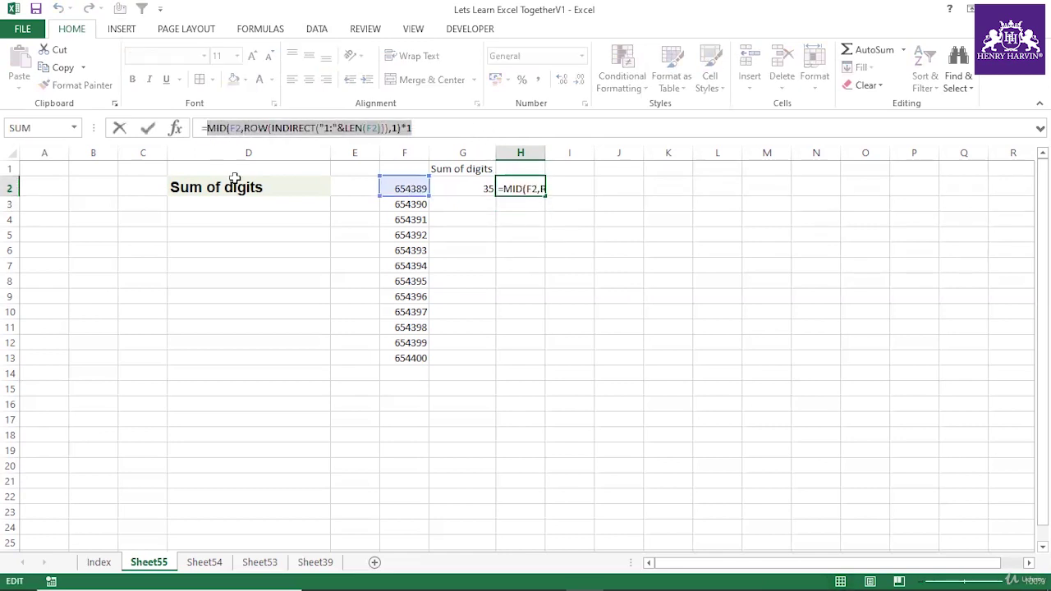
{"action": "key", "text": "F9"}
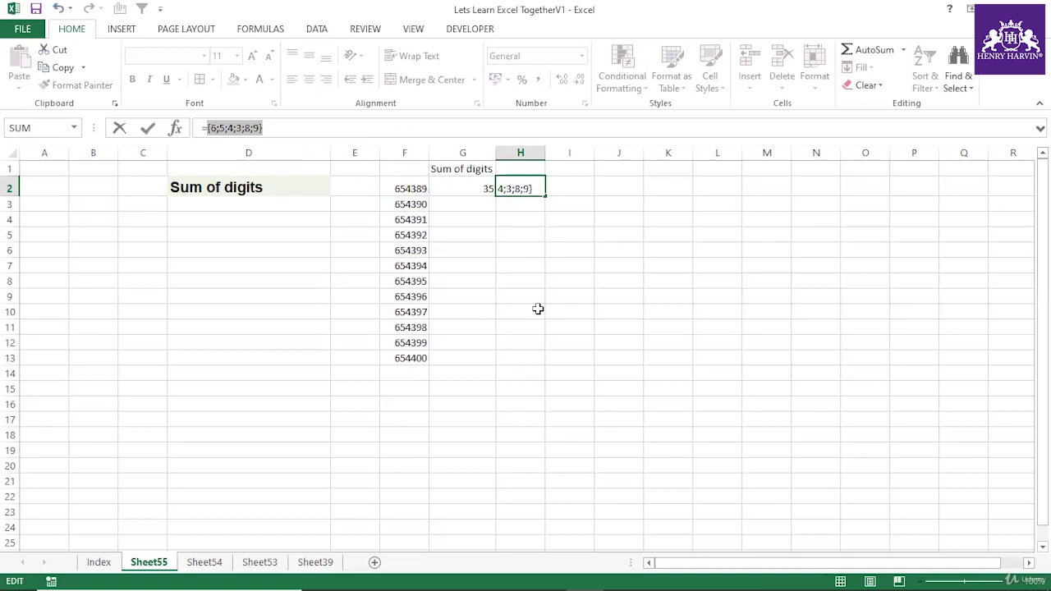
{"action": "key", "text": "Escape"}
Try replacing the *1 in the H2 formula with a double negative in front of MID, accepting the suggested bracket correction.
{"action": "left_click", "coordinate": [426, 127]}
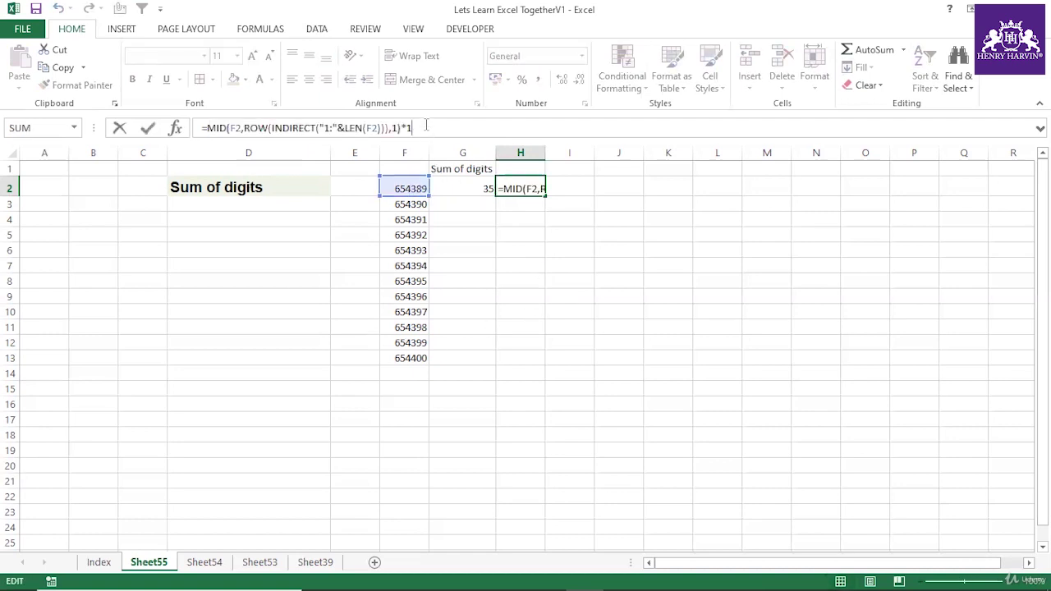
{"action": "key", "text": "BackSpace"}
{"action": "key", "text": "BackSpace"}
{"action": "left_click", "coordinate": [206, 127]}
{"action": "type", "text": "(--"}
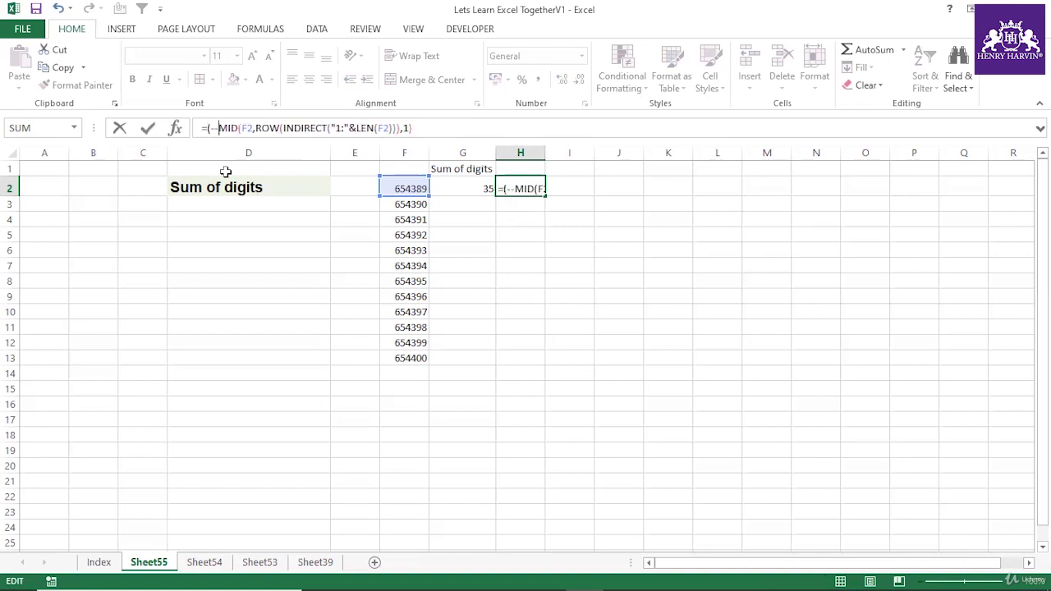
{"action": "key", "text": "Return"}
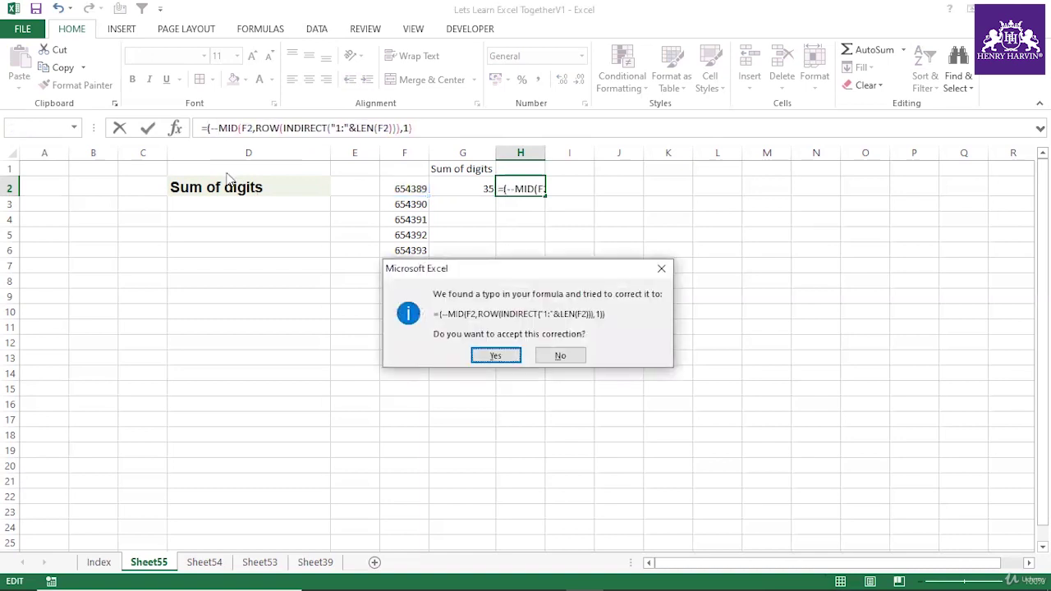
{"action": "left_click", "coordinate": [504, 362]}
{"action": "left_click", "coordinate": [532, 184]}
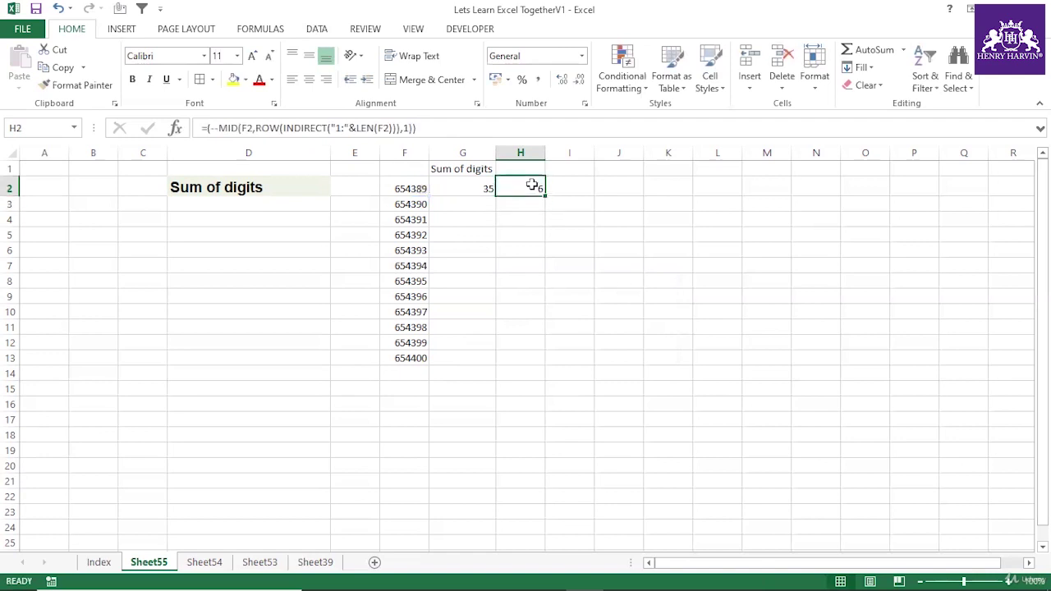
{"action": "key", "text": "ctrl+z"}
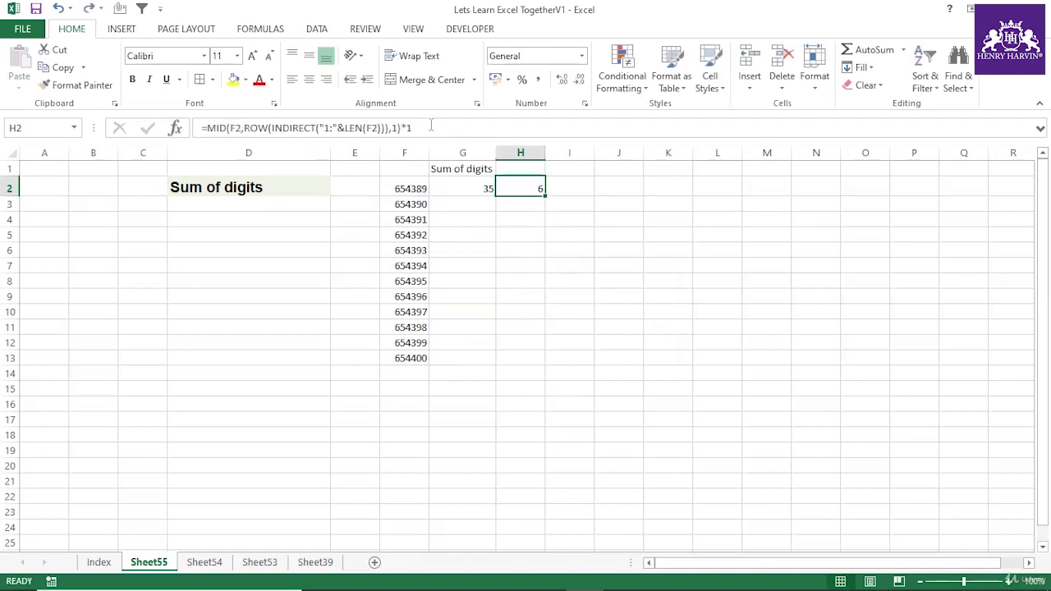
Remove the *1 from the H2 formula, leaving =MID(F2,ROW(INDIRECT("1:"&LEN(F2))),1).
{"action": "left_click", "coordinate": [431, 126]}
{"action": "key", "text": "BackSpace"}
{"action": "key", "text": "BackSpace"}
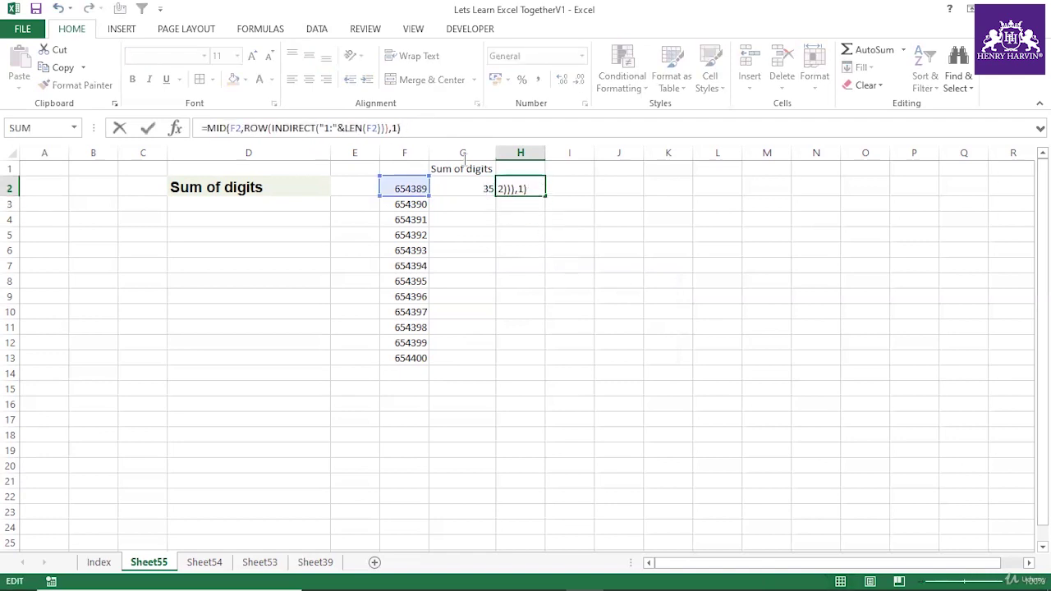
{"action": "key", "text": "Return"}
Evaluate the plain MID expression in H2, without any numeric conversion, to inspect the array it returns.
{"action": "left_click", "coordinate": [510, 188]}
{"action": "left_click_drag", "start_coordinate": [401, 128], "coordinate": [211, 123]}
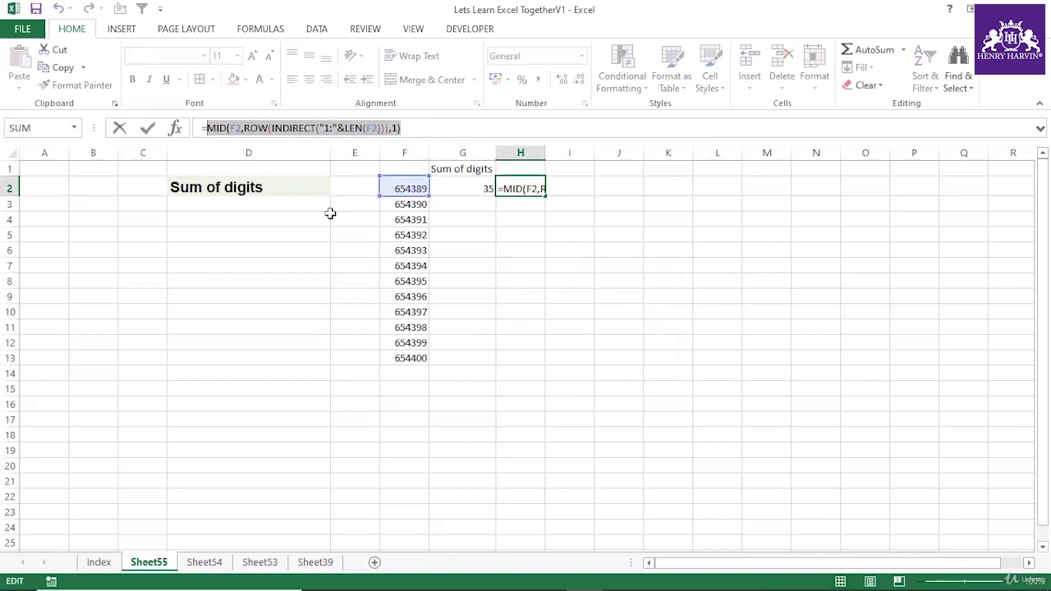
{"action": "key", "text": "F9"}
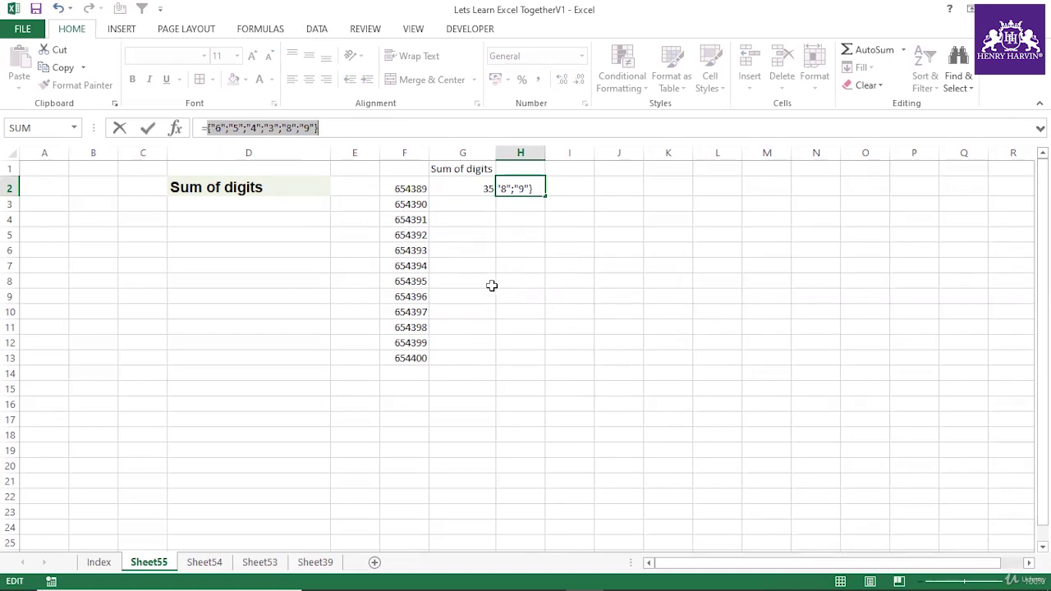
{"action": "key", "text": "Escape"}
Wrap H2's MID formula with a double negative as =(--MID(F2,ROW(INDIRECT("1:"&LEN(F2))),1)), accepting the suggested bracket correction.
{"action": "left_click", "coordinate": [208, 128]}
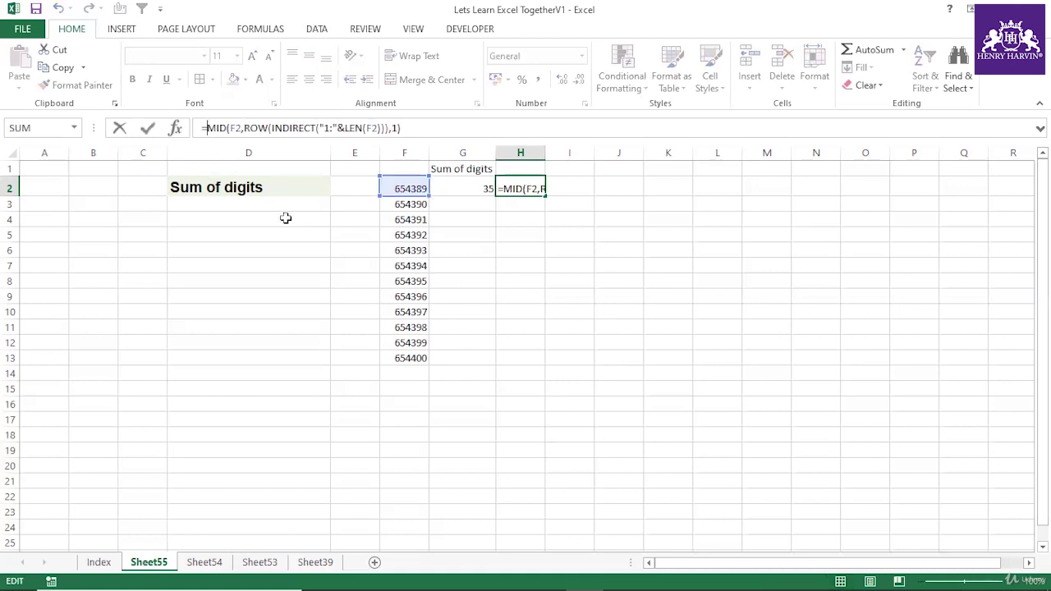
{"action": "type", "text": "(--"}
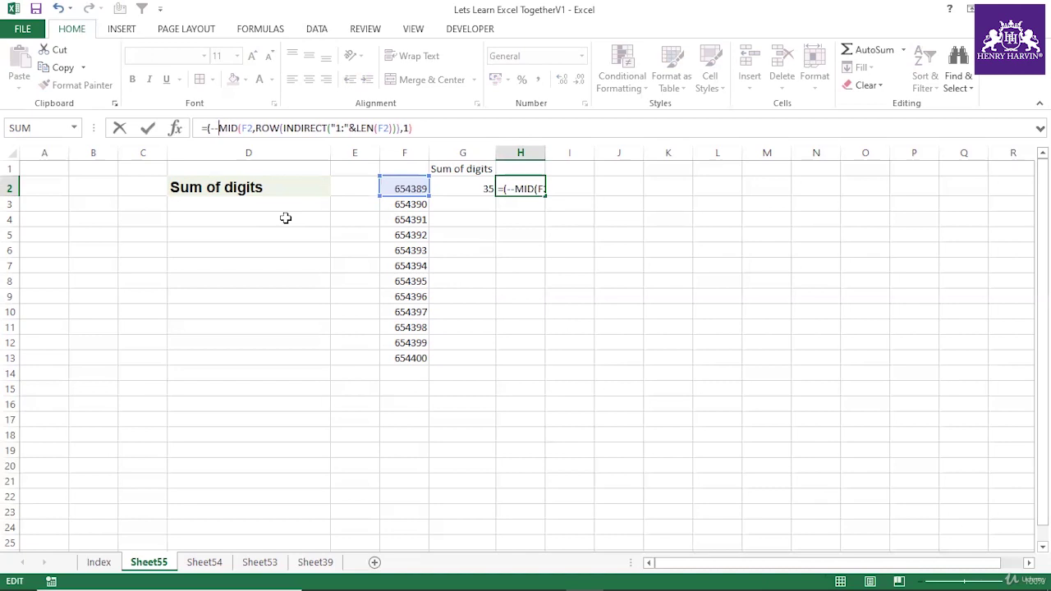
{"action": "key", "text": "Return"}
{"action": "key", "text": "Return"}
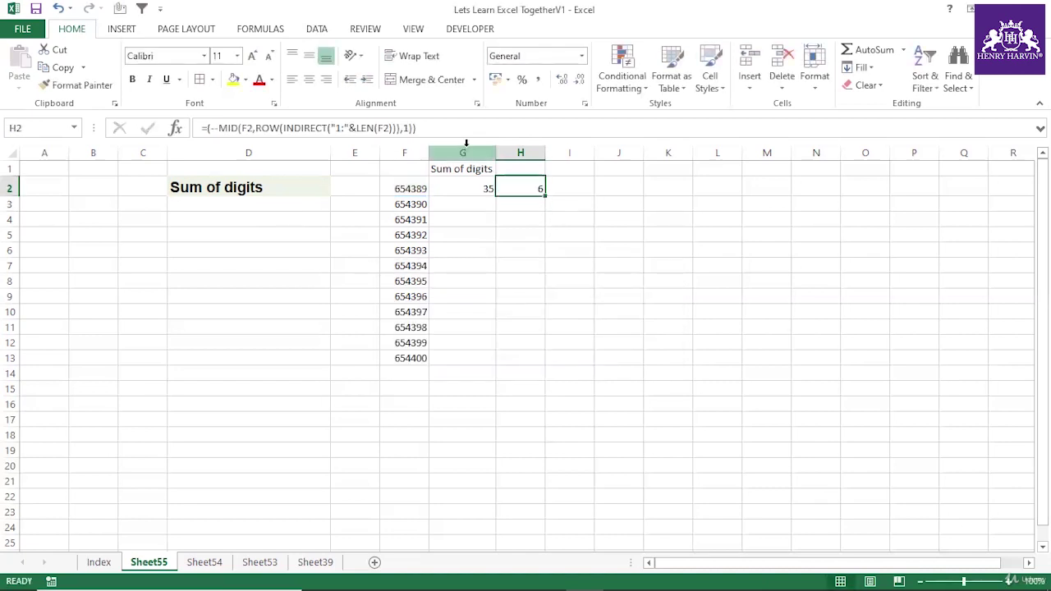
Evaluate the double-negative MID expression in H2 to inspect its digit array, leaving the formula itself intact.
{"action": "left_click_drag", "start_coordinate": [322, 139], "coordinate": [208, 129]}
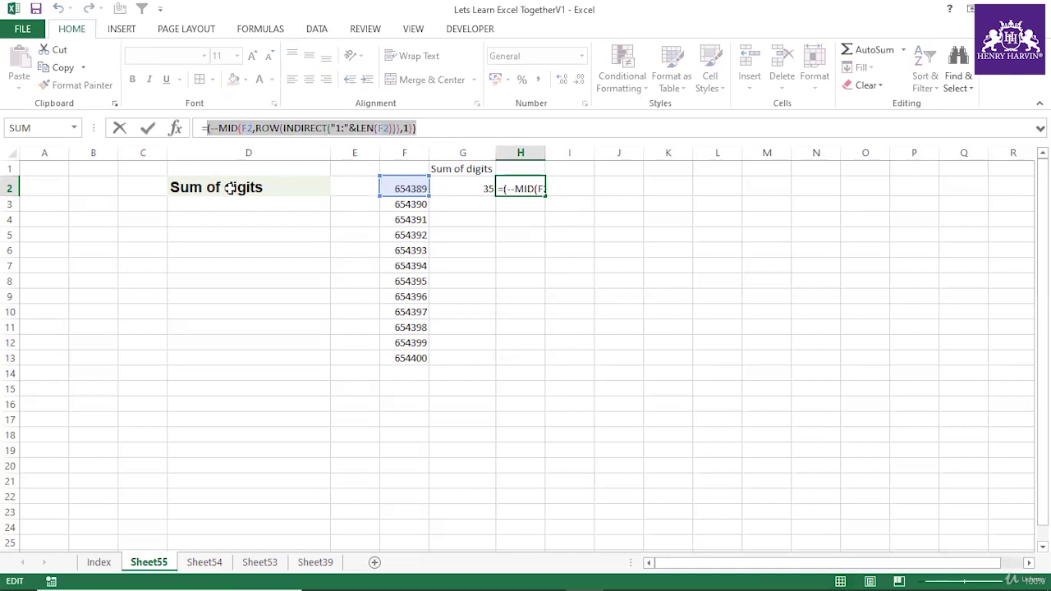
{"action": "key", "text": "F9"}
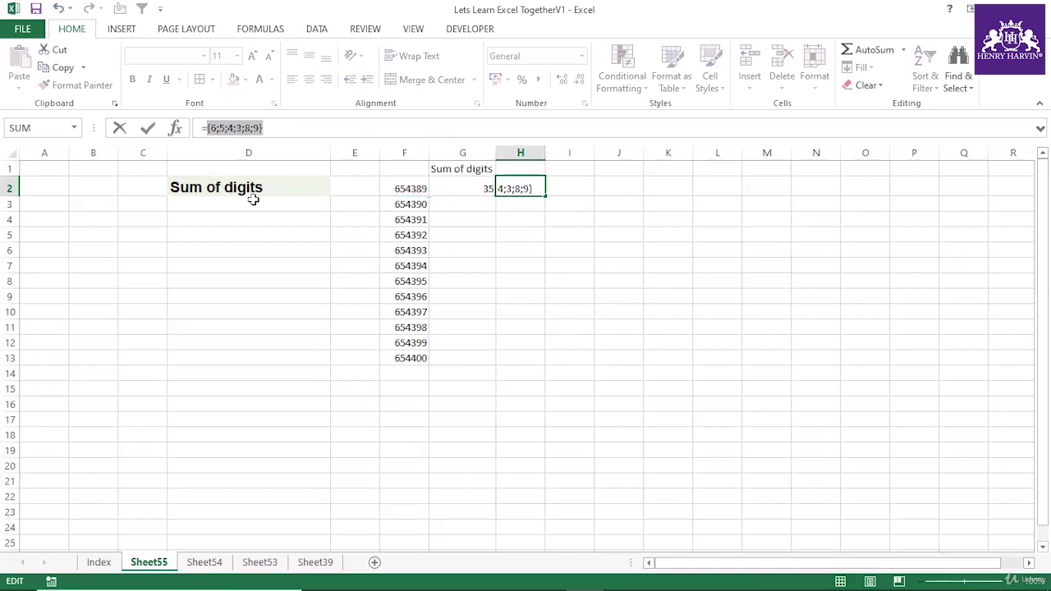
{"action": "left_click", "coordinate": [572, 280]}
{"action": "left_click", "coordinate": [527, 182]}
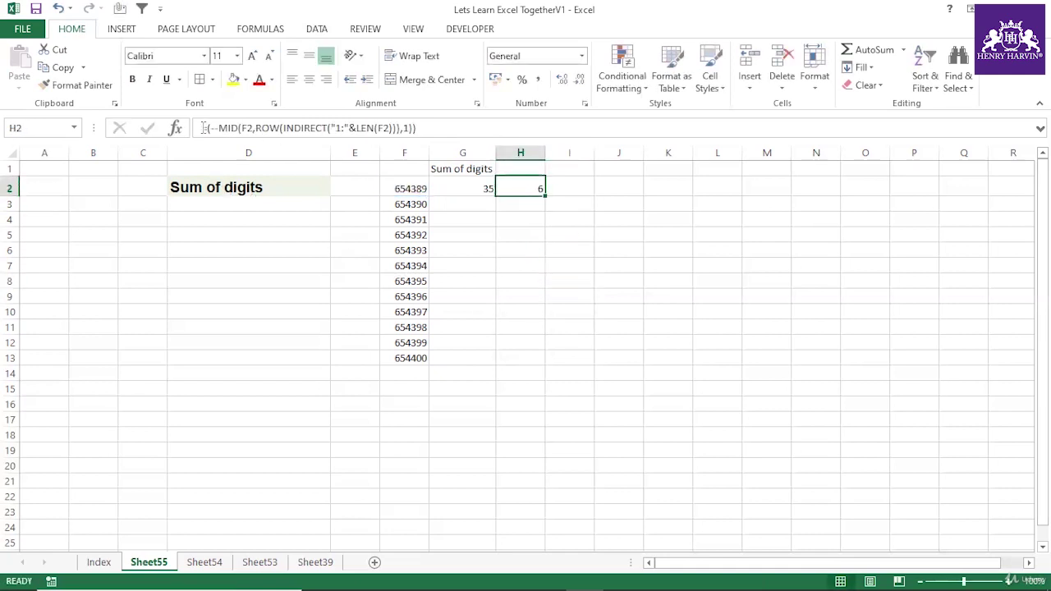
Enter H2 as the array formula =SUM(--MID(F2,ROW(INDIRECT("1:"&LEN(F2))),1)) and fill it down to H13.
{"action": "left_click", "coordinate": [207, 128]}
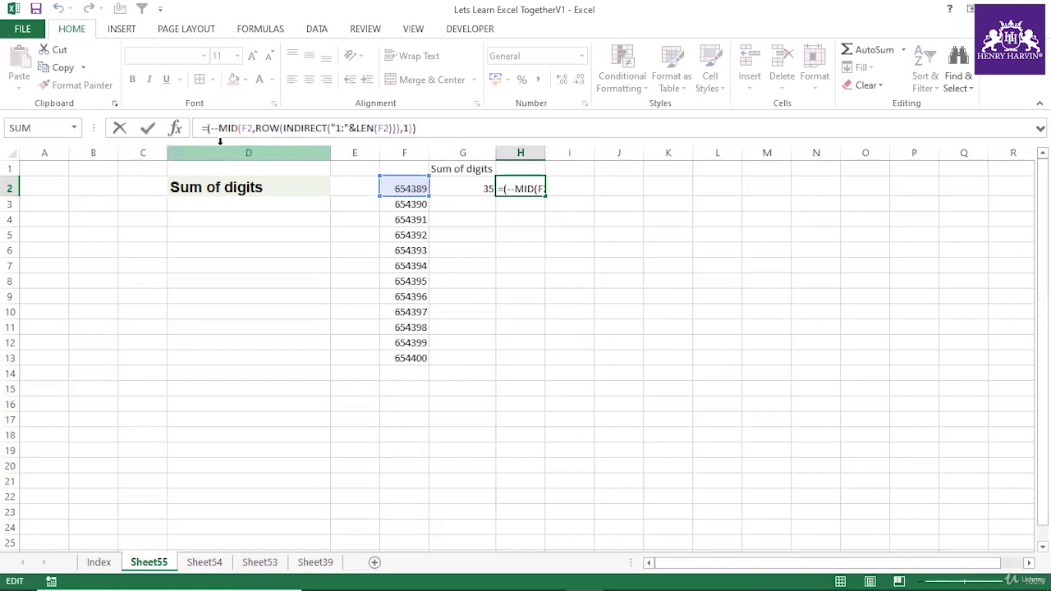
{"action": "type", "text": "sum"}
{"action": "key", "text": "Return"}
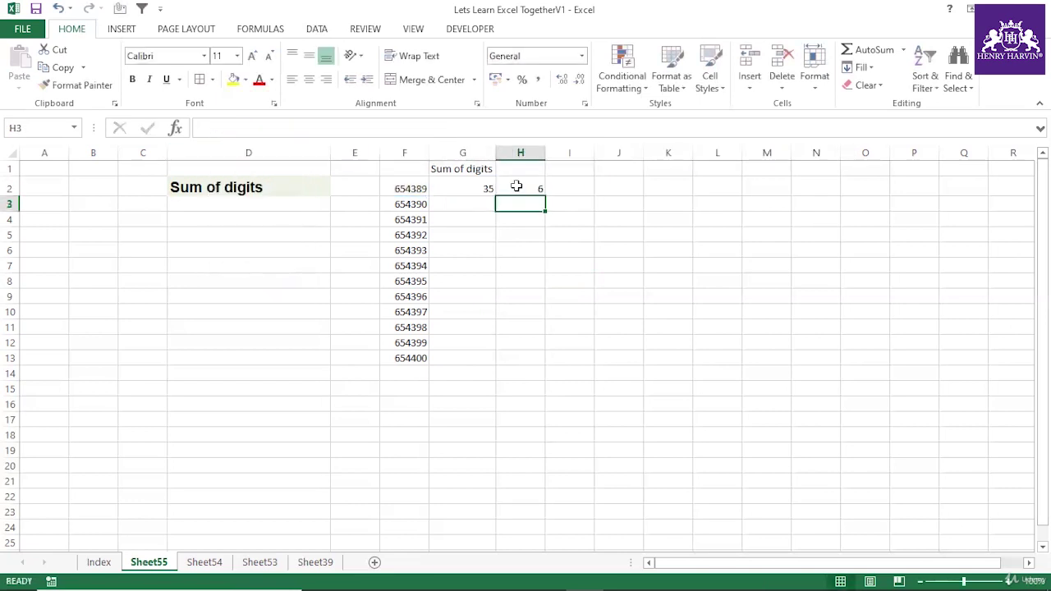
{"action": "left_click", "coordinate": [516, 186]}
{"action": "double_click", "coordinate": [516, 186]}
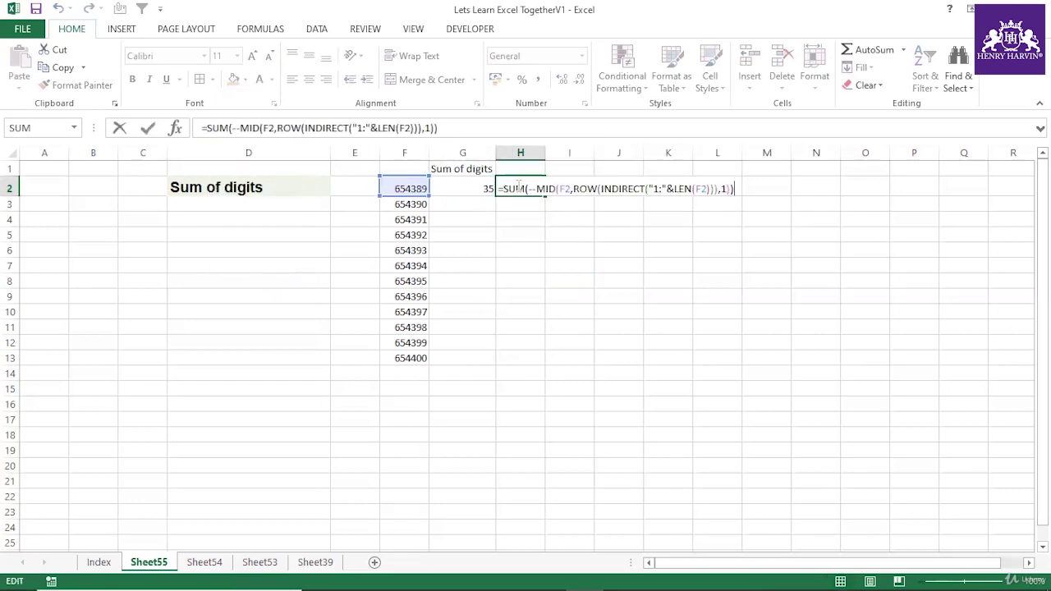
{"action": "key", "text": "ctrl+shift+Return"}
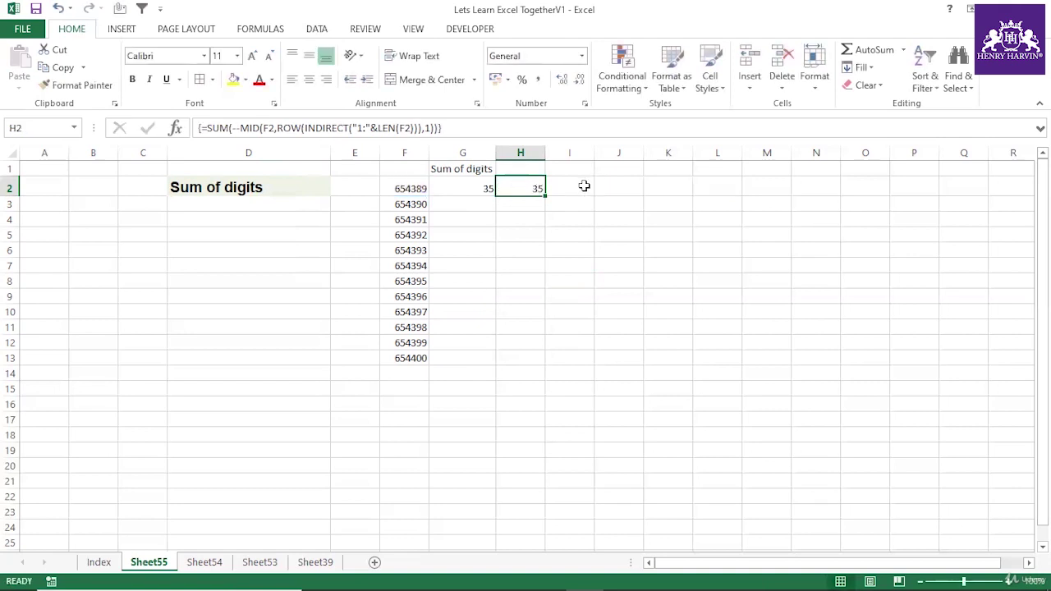
{"action": "left_click_drag", "start_coordinate": [545, 196], "coordinate": [544, 364]}
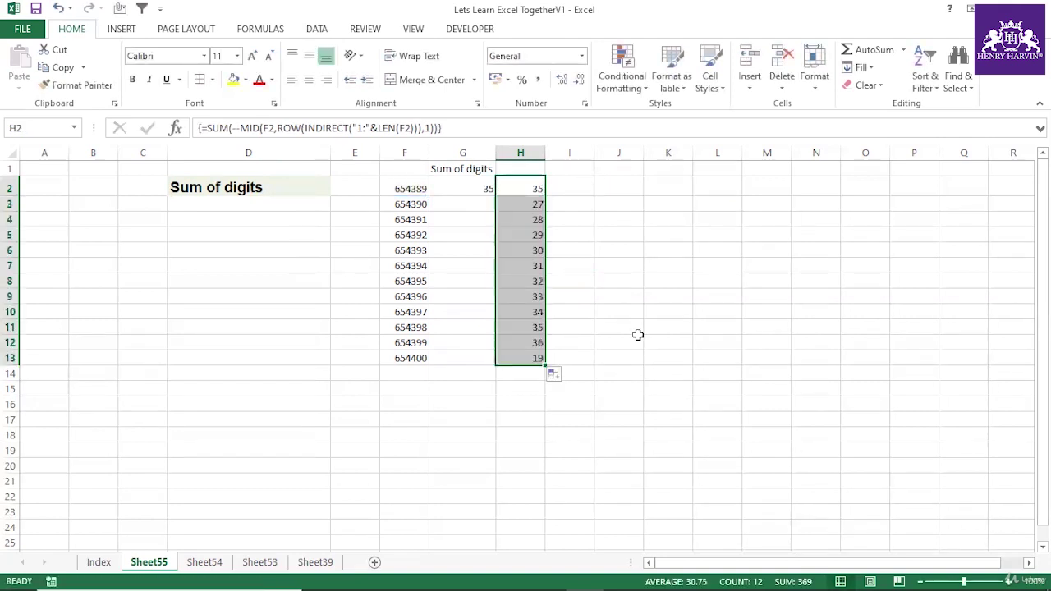
Examine the copied array formulas in several cells of H3:H13 to check that each refers to its own row.
{"action": "left_click_drag", "start_coordinate": [527, 311], "coordinate": [525, 320]}
{"action": "left_click", "coordinate": [521, 251]}
{"action": "left_click", "coordinate": [521, 220]}
{"action": "left_click", "coordinate": [519, 265]}
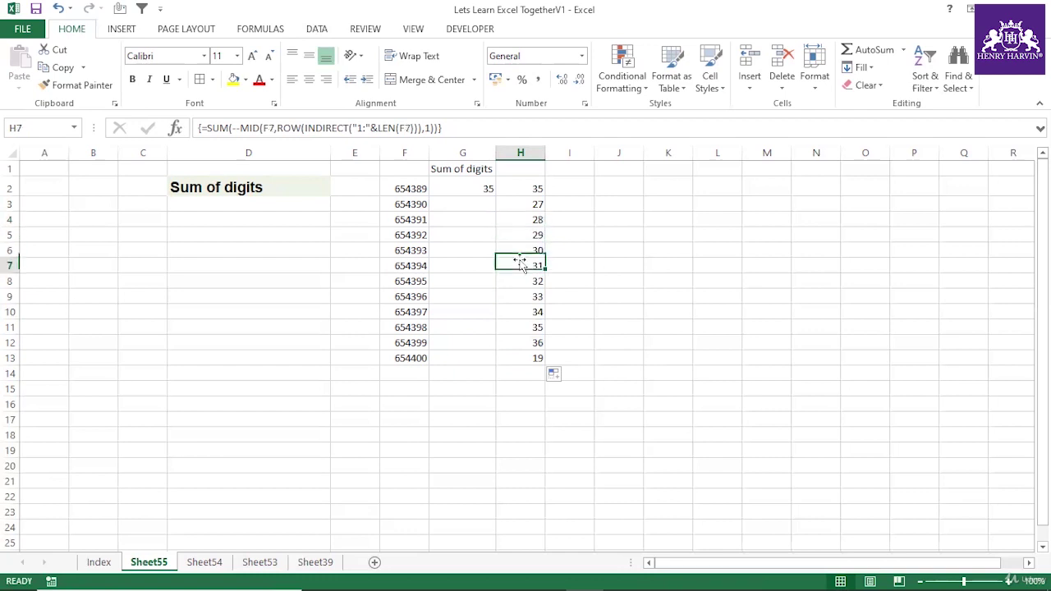
{"action": "left_click", "coordinate": [521, 296]}
{"action": "left_click", "coordinate": [520, 250]}
{"action": "left_click", "coordinate": [520, 215]}
{"action": "left_click", "coordinate": [521, 281]}
{"action": "left_click", "coordinate": [514, 328]}
{"action": "left_click", "coordinate": [520, 250]}
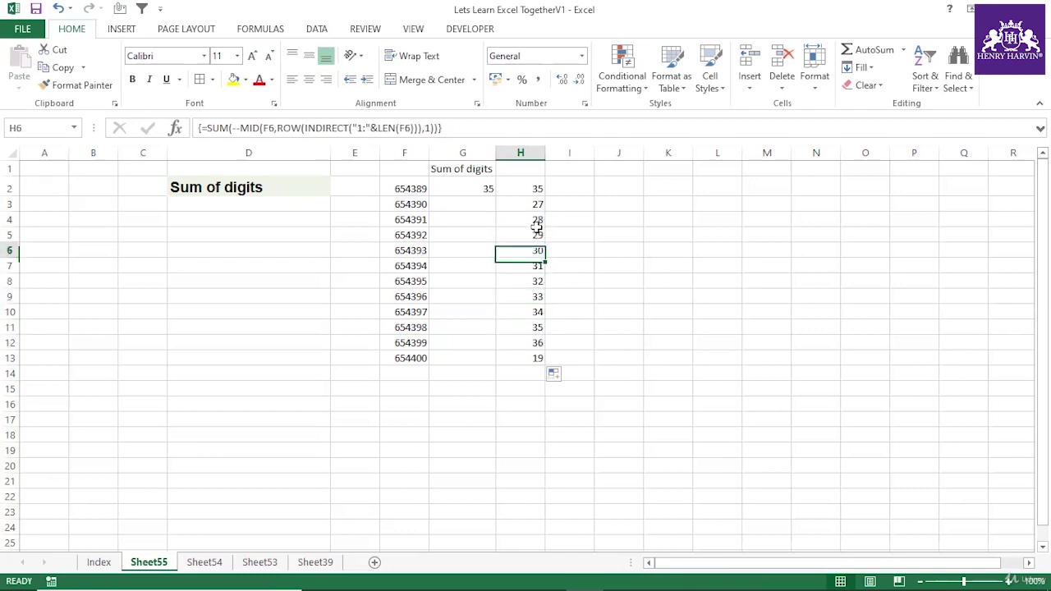
{"action": "left_click", "coordinate": [525, 219]}
{"action": "left_click", "coordinate": [529, 265]}
{"action": "left_click", "coordinate": [514, 324]}
{"action": "left_click", "coordinate": [521, 281]}
{"action": "left_click", "coordinate": [521, 265]}
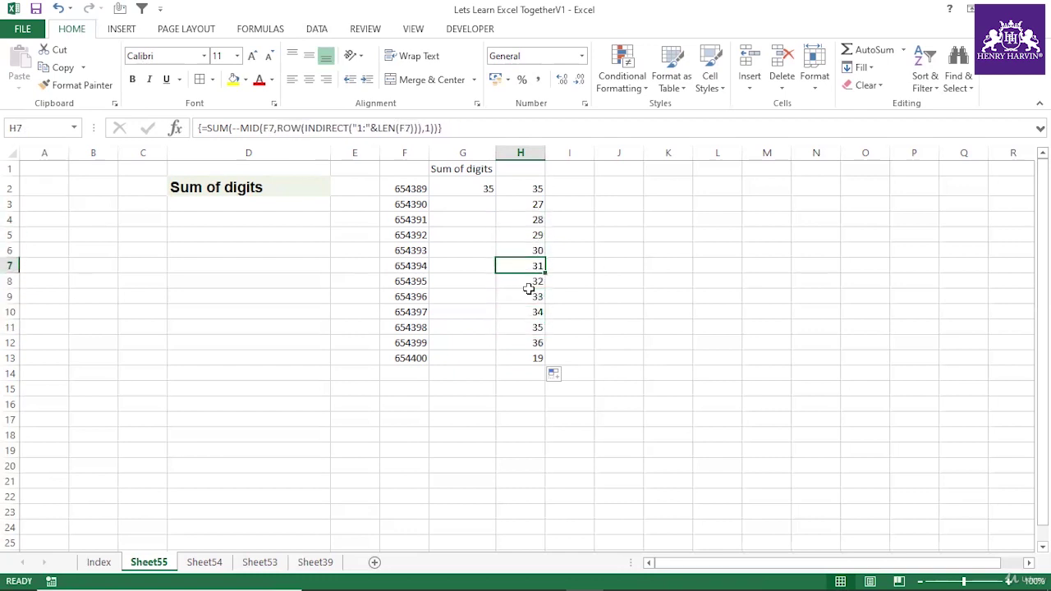
{"action": "left_click", "coordinate": [518, 327]}
{"action": "left_click", "coordinate": [521, 265]}
{"action": "left_click", "coordinate": [518, 281]}
{"action": "left_click", "coordinate": [522, 246]}
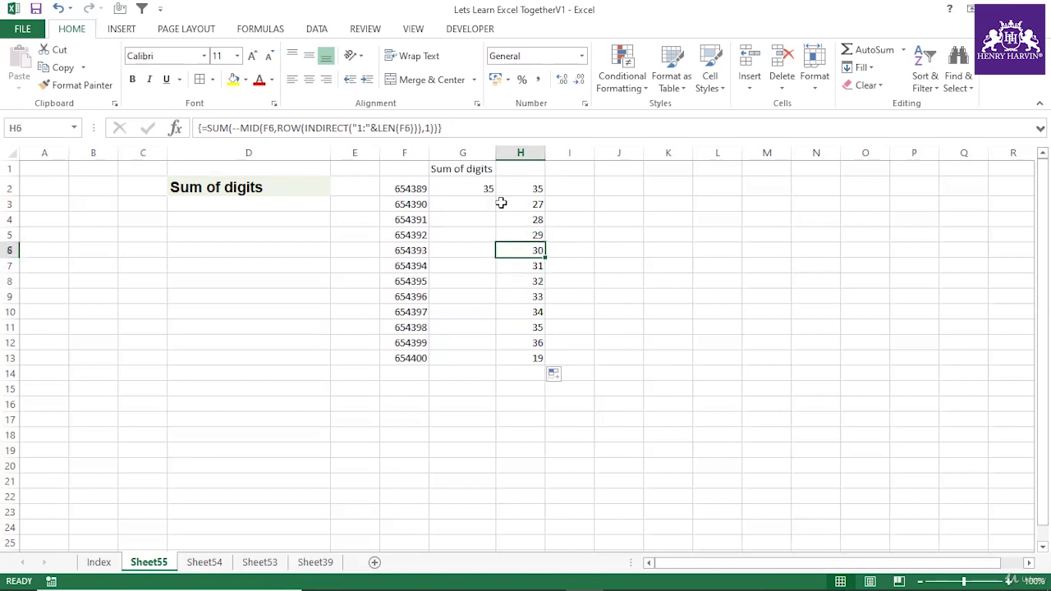
Copy H6's SUM formula text without the equals sign and paste it as plain text into E16.
{"action": "left_click", "coordinate": [449, 130]}
{"action": "left_click_drag", "start_coordinate": [449, 130], "coordinate": [212, 130]}
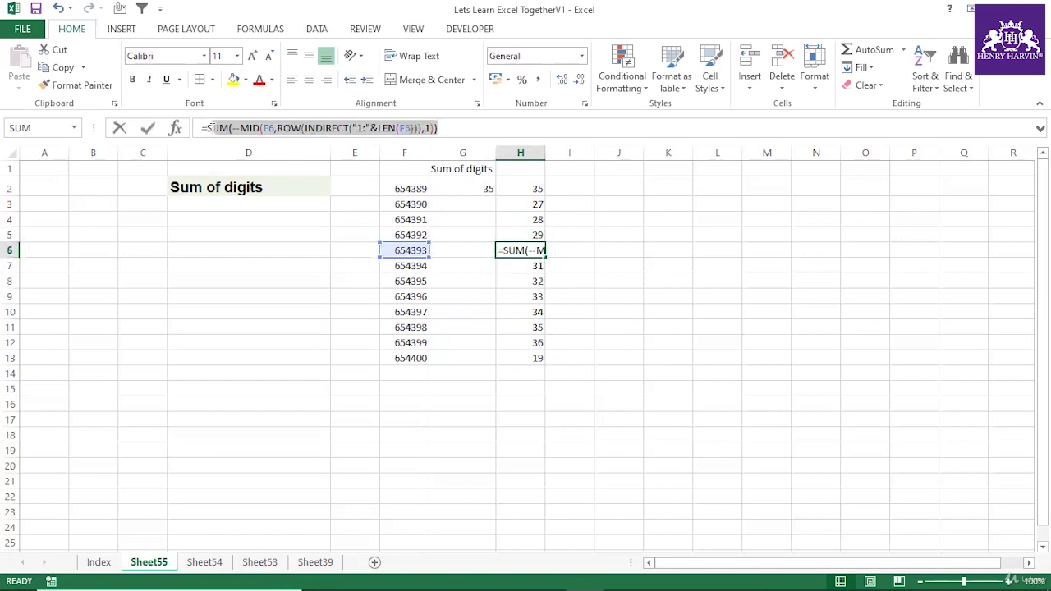
{"action": "key", "text": "ctrl+shift+Return"}
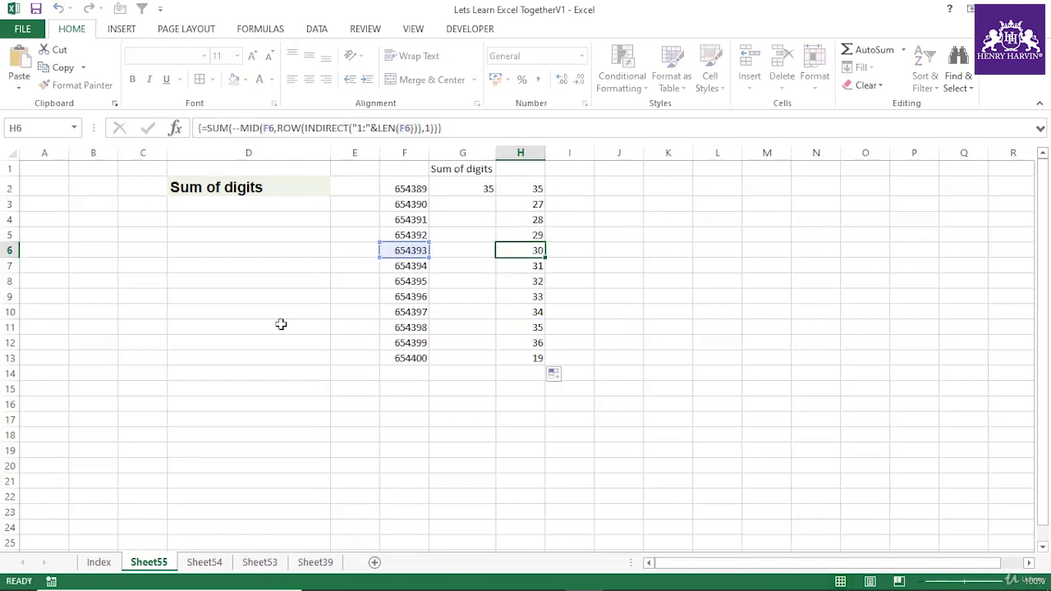
{"action": "left_click", "coordinate": [361, 403]}
{"action": "right_click", "coordinate": [352, 403]}
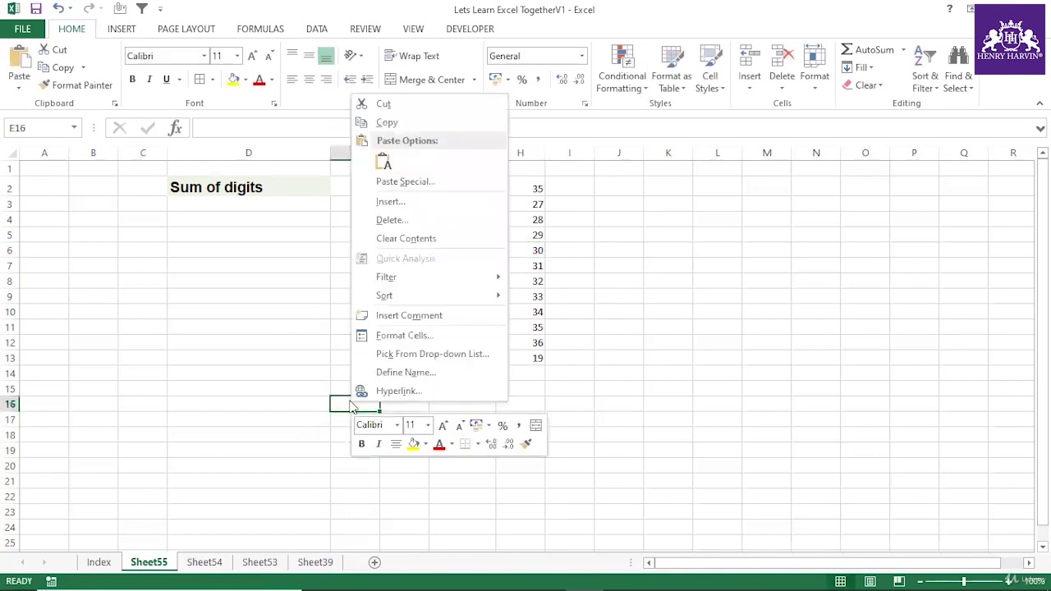
{"action": "left_click", "coordinate": [401, 182]}
{"action": "left_click", "coordinate": [296, 88]}
{"action": "left_click", "coordinate": [496, 319]}
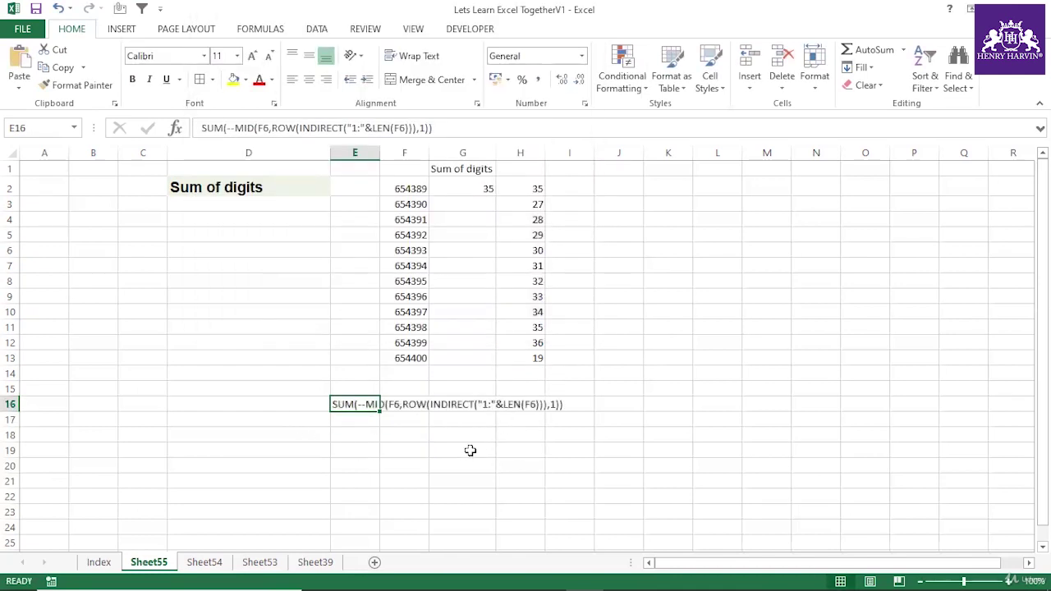
Format the formula text in E16 as bold at size 18 and widen column E to fit it.
{"action": "key", "text": "ctrl+b"}
{"action": "left_click", "coordinate": [251, 56]}
{"action": "left_click", "coordinate": [252, 56]}
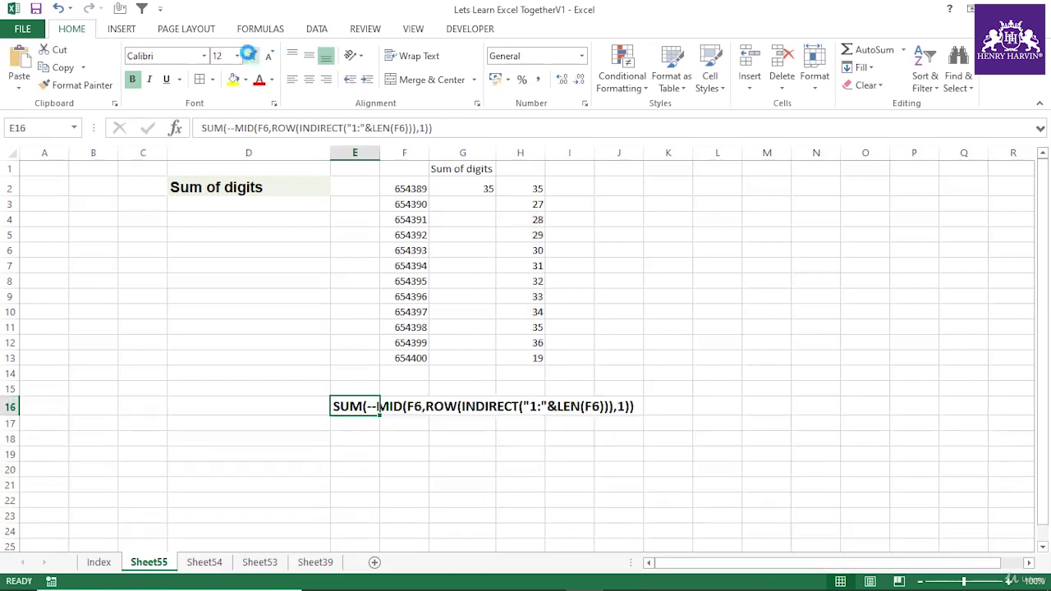
{"action": "left_click", "coordinate": [251, 56]}
{"action": "left_click", "coordinate": [251, 56]}
{"action": "double_click", "coordinate": [380, 153]}
{"action": "left_click", "coordinate": [501, 476]}
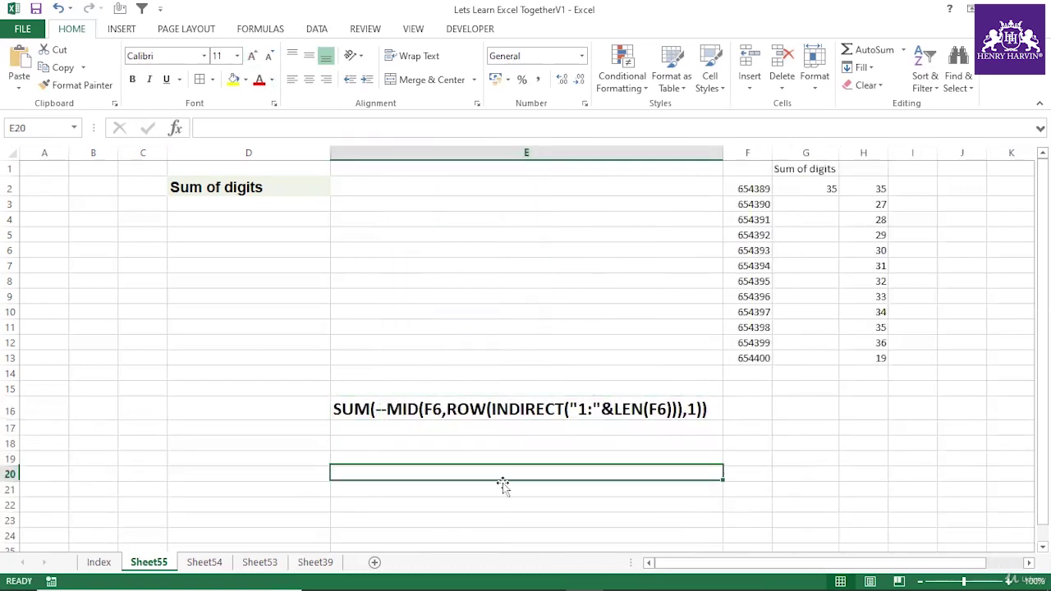
{"action": "left_click", "coordinate": [491, 418]}
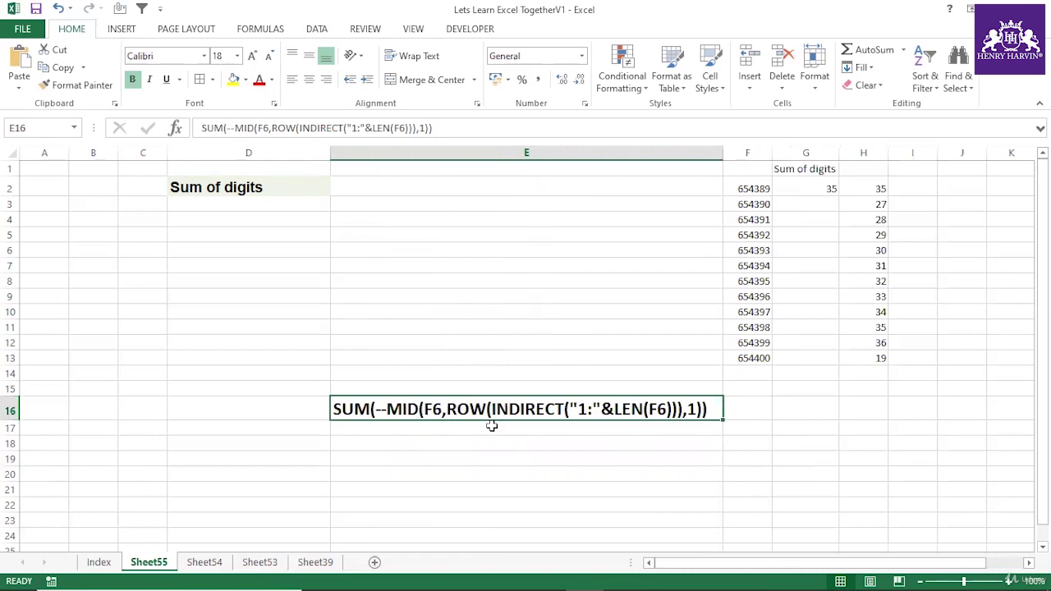
{"action": "left_click_drag", "start_coordinate": [724, 156], "coordinate": [722, 156]}
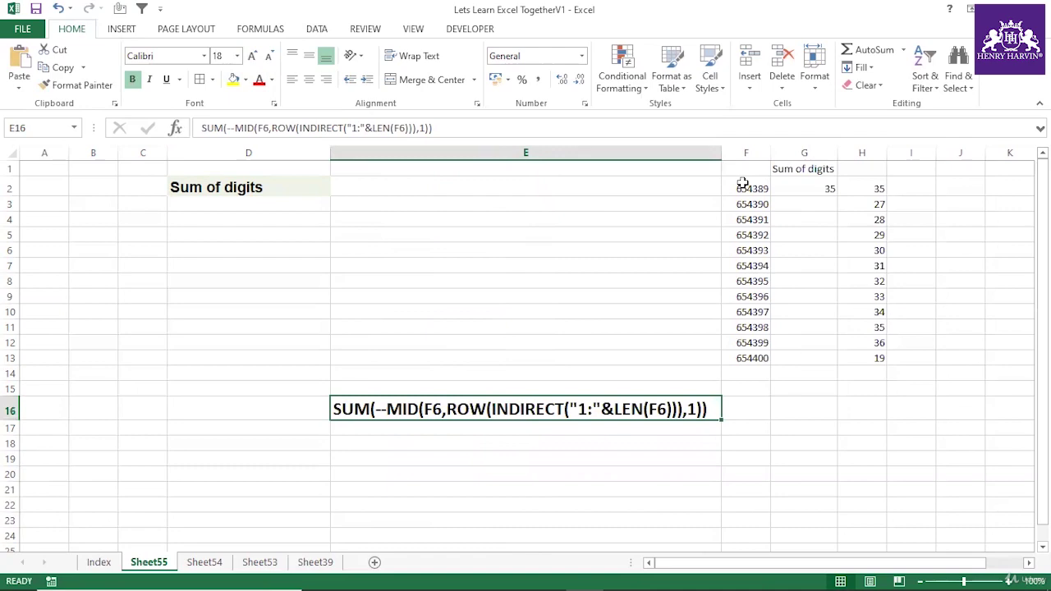
Mark the "Sum of digits" exercise as done on the Index sheet with a Wingdings check mark (ü) in L92.
{"action": "left_click", "coordinate": [99, 562]}
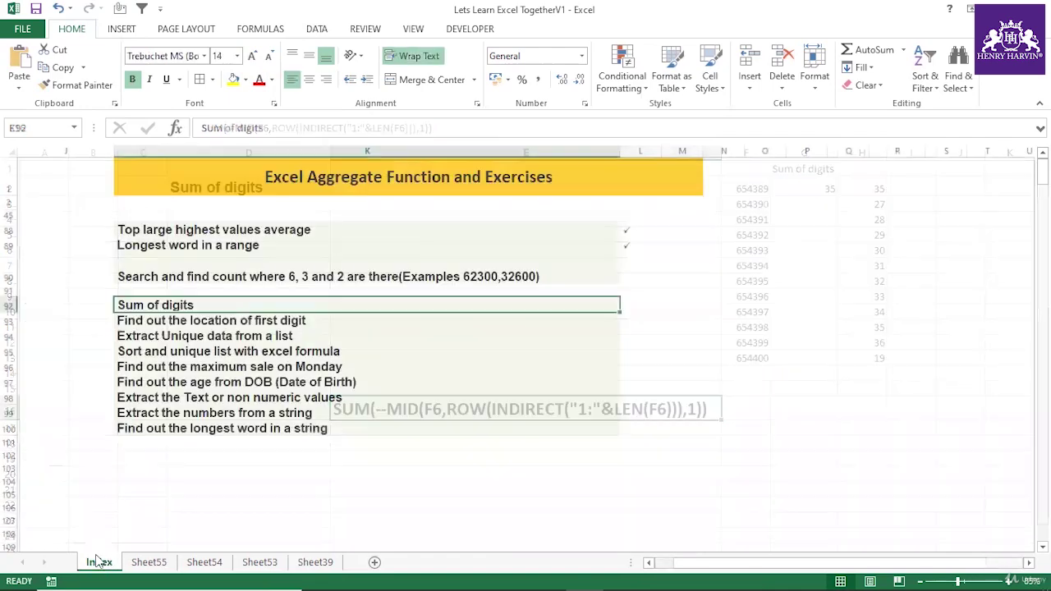
{"action": "left_click", "coordinate": [632, 304]}
{"action": "type", "text": "ü"}
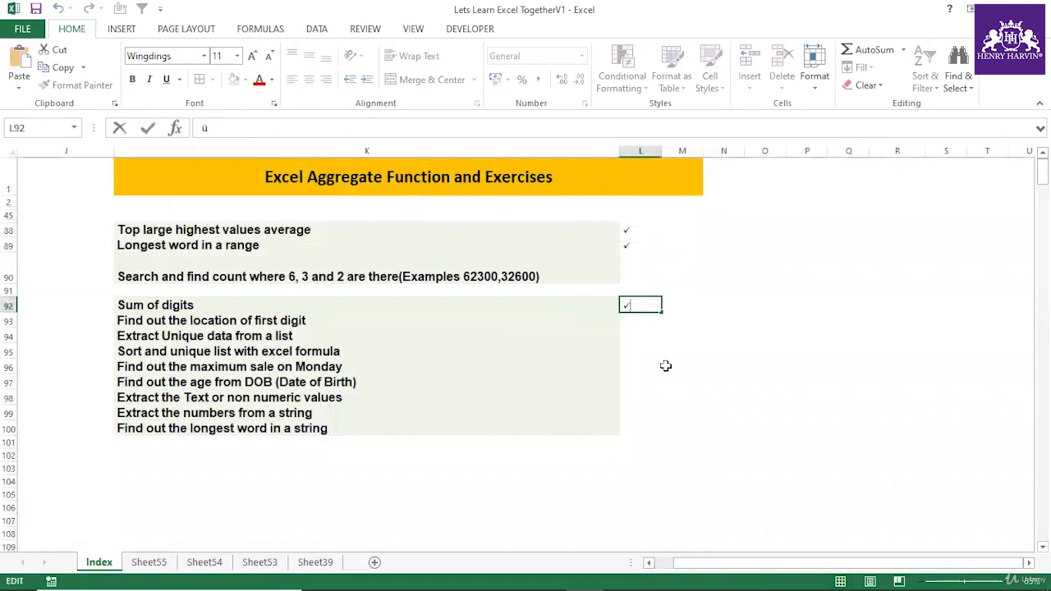
{"action": "left_click", "coordinate": [665, 366]}
Copy the "Extract Unique data from a list" title from the Index sheet into D2 of a new sheet without formatting, and autofit column D.
{"action": "left_click", "coordinate": [209, 337]}
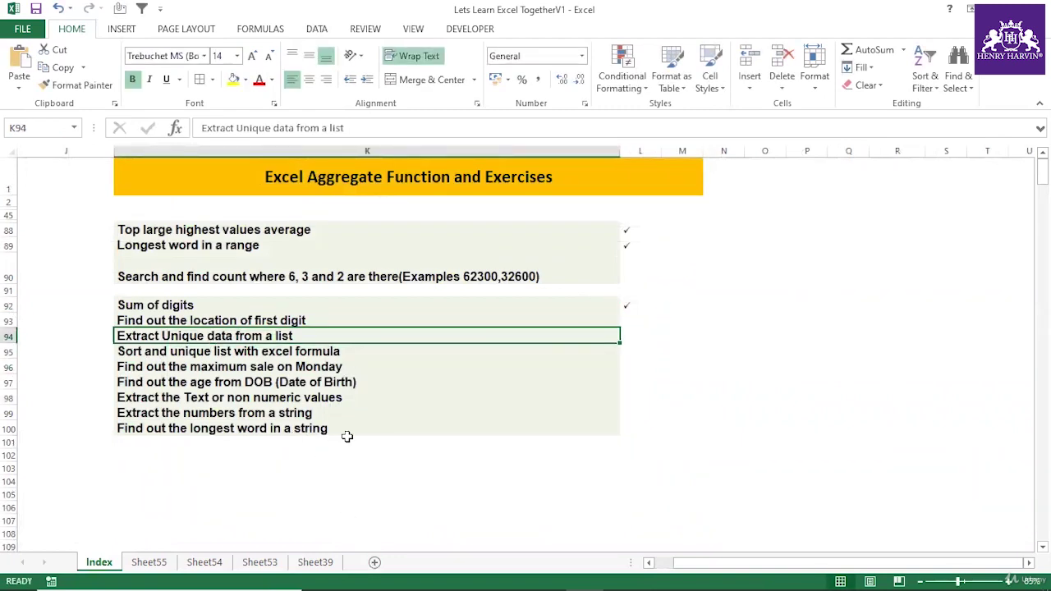
{"action": "key", "text": "ctrl+c"}
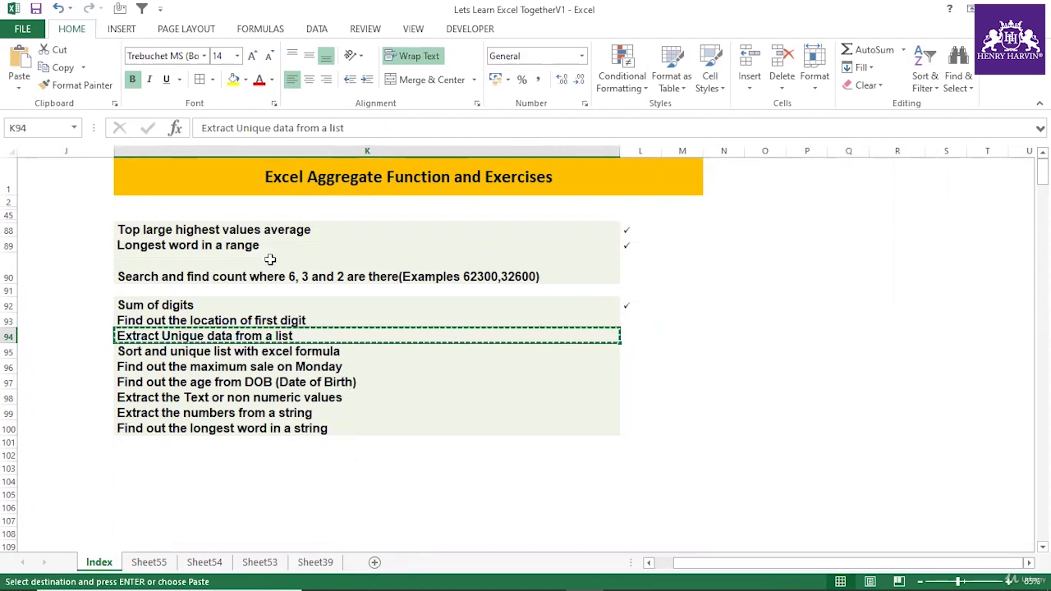
{"action": "left_click", "coordinate": [261, 231]}
{"action": "left_click_drag", "start_coordinate": [261, 231], "coordinate": [328, 427]}
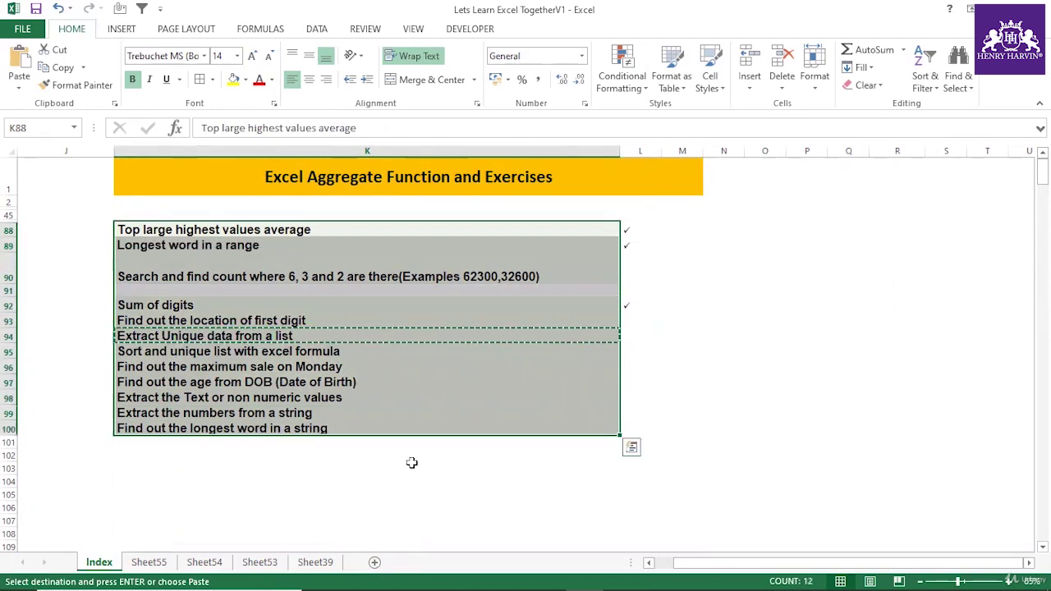
{"action": "left_click", "coordinate": [300, 336]}
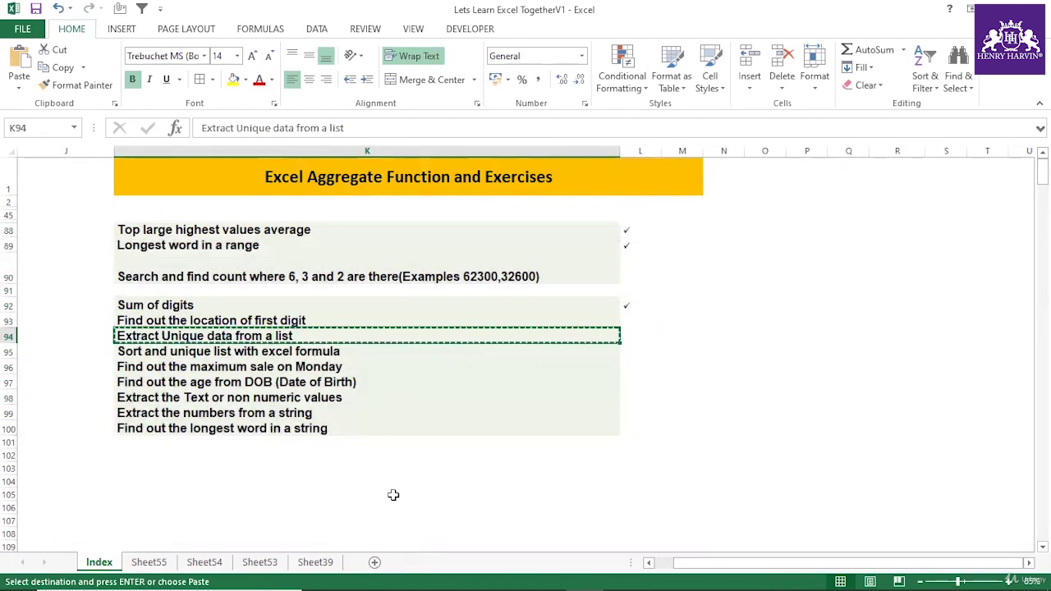
{"action": "left_click", "coordinate": [374, 563]}
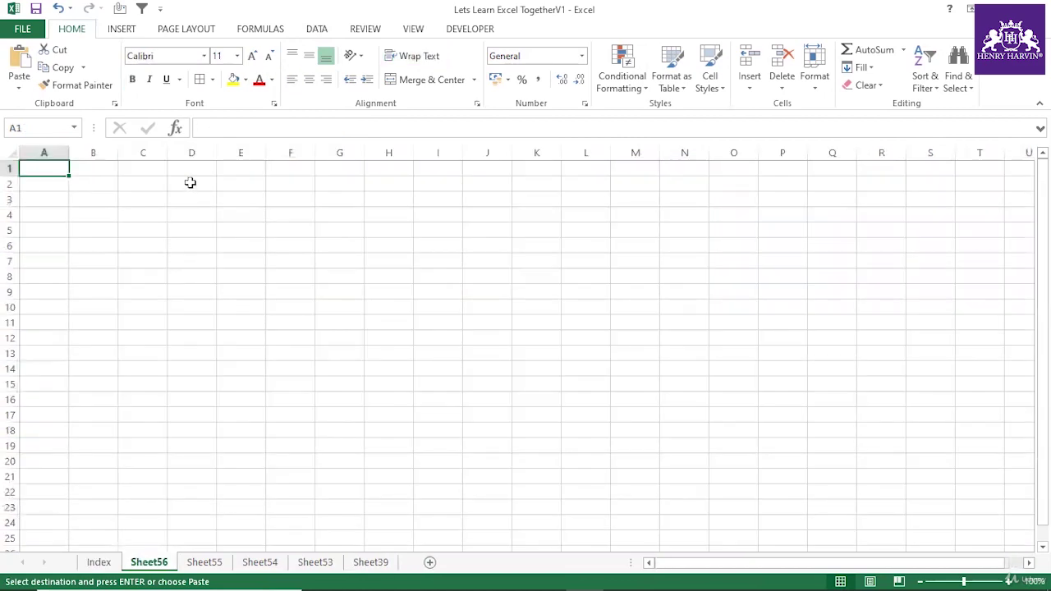
{"action": "right_click", "coordinate": [189, 183]}
{"action": "left_click", "coordinate": [245, 249]}
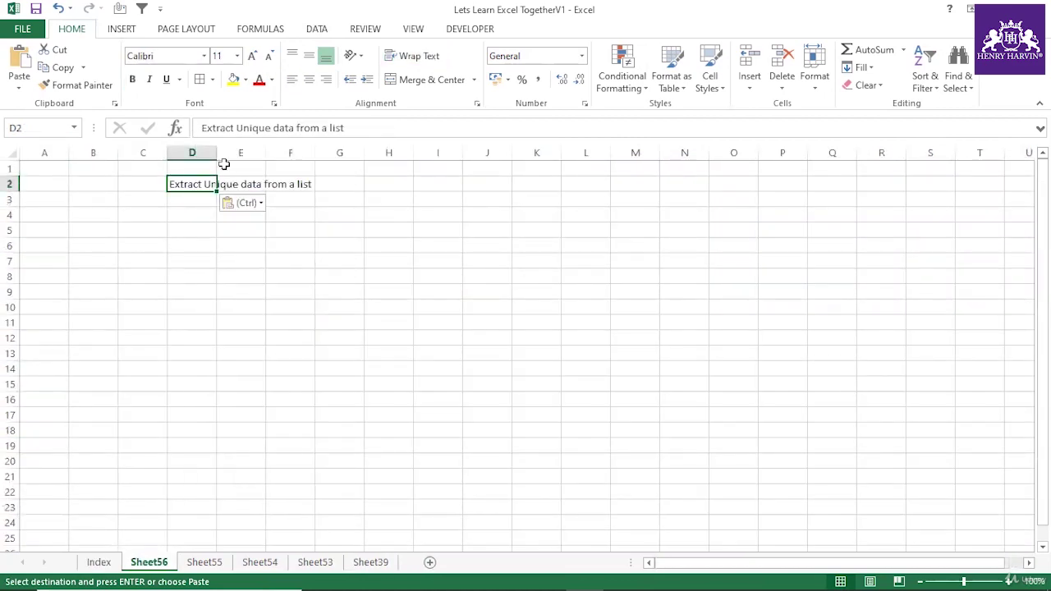
{"action": "double_click", "coordinate": [220, 152]}
Enter five different first names as sample data in D5:D9, one per cell.
{"action": "left_click", "coordinate": [238, 229]}
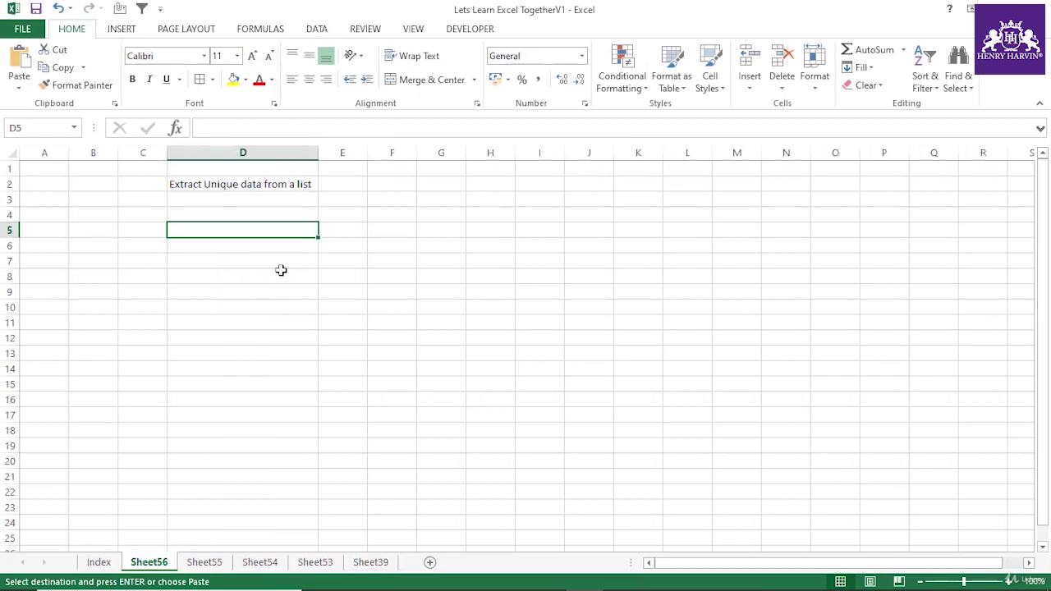
{"action": "type", "text": "Amit"}
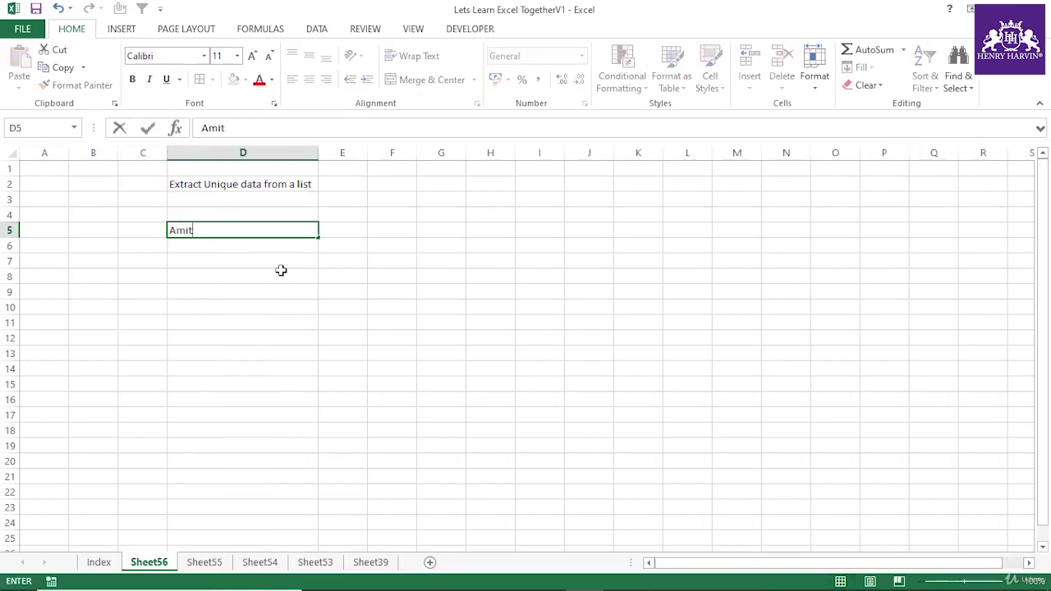
{"action": "key", "text": "Return"}
{"action": "type", "text": "An"}
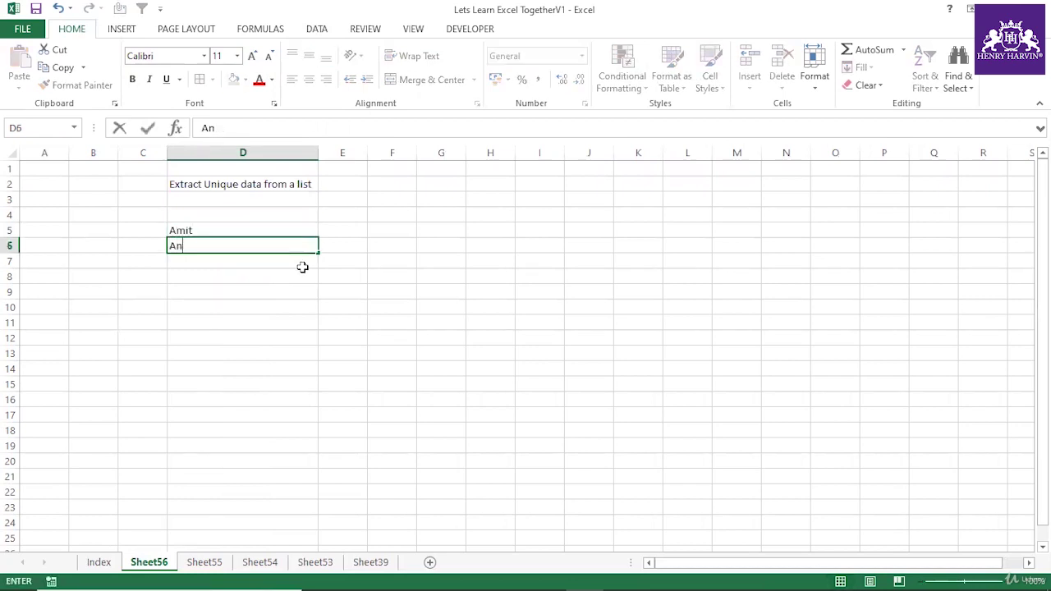
{"action": "type", "text": "il"}
{"action": "key", "text": "Return"}
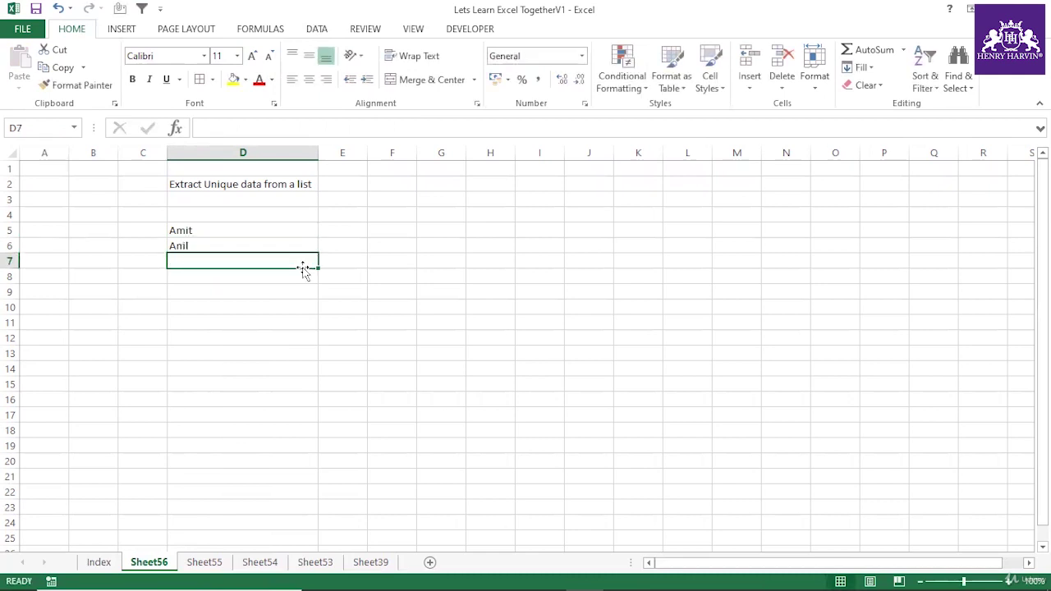
{"action": "type", "text": "Dolly"}
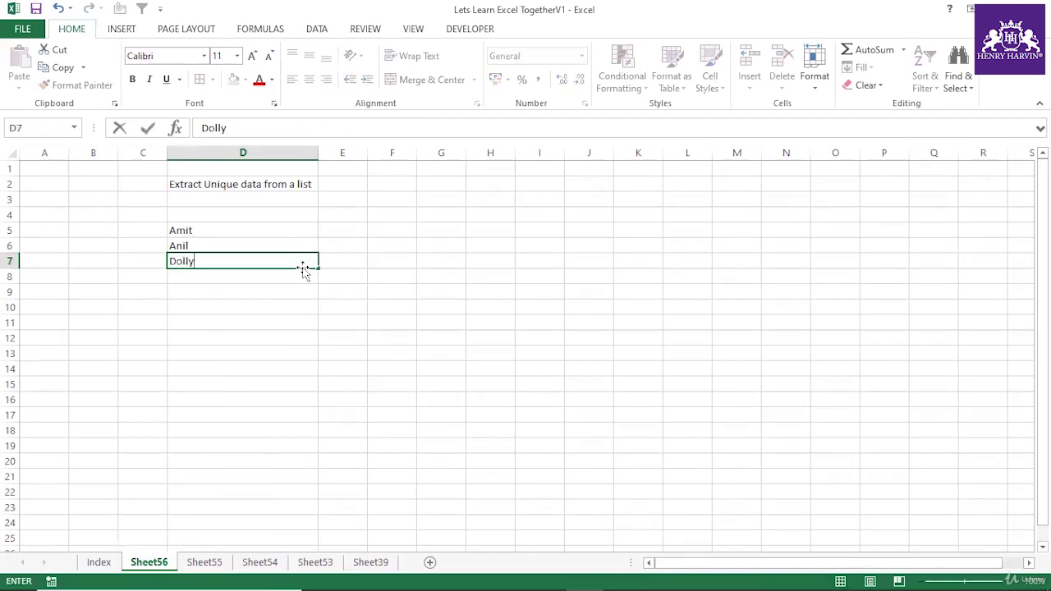
{"action": "left_click", "coordinate": [216, 273]}
{"action": "type", "text": "M"}
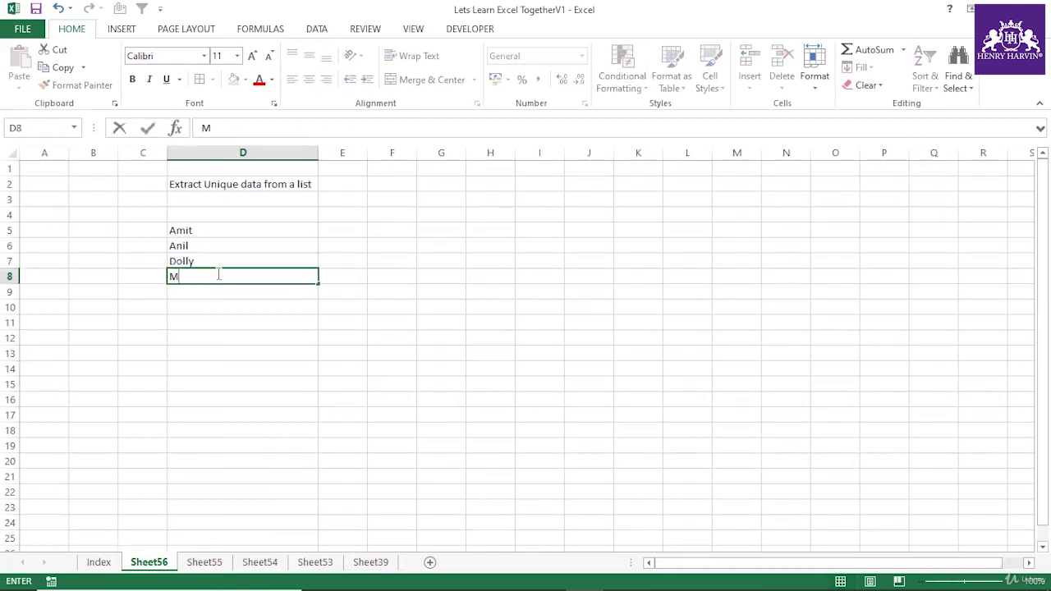
{"action": "type", "text": "athieu"}
{"action": "left_click", "coordinate": [229, 289]}
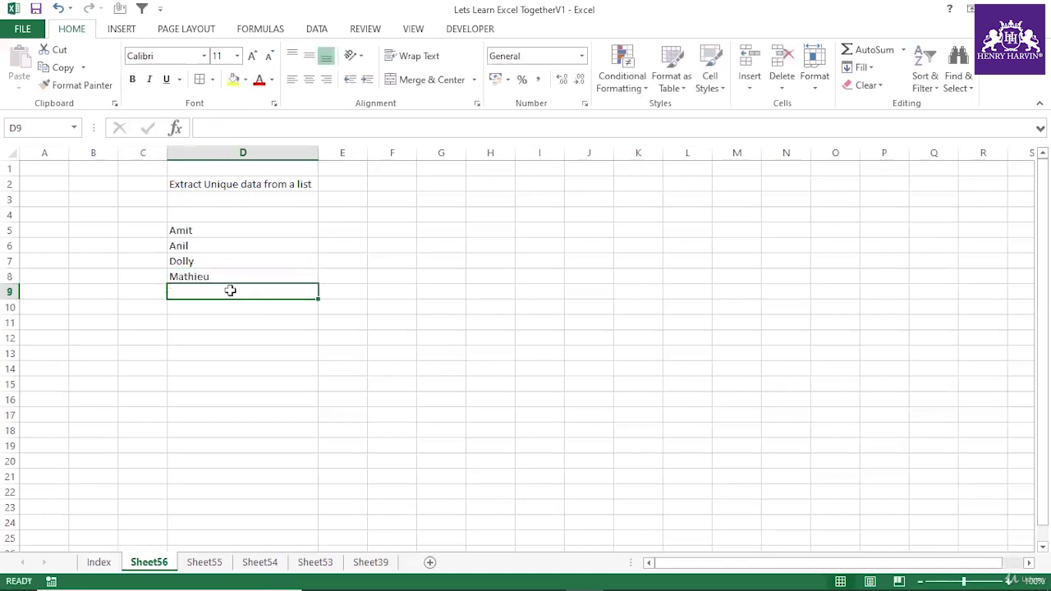
{"action": "type", "text": "Tom"}
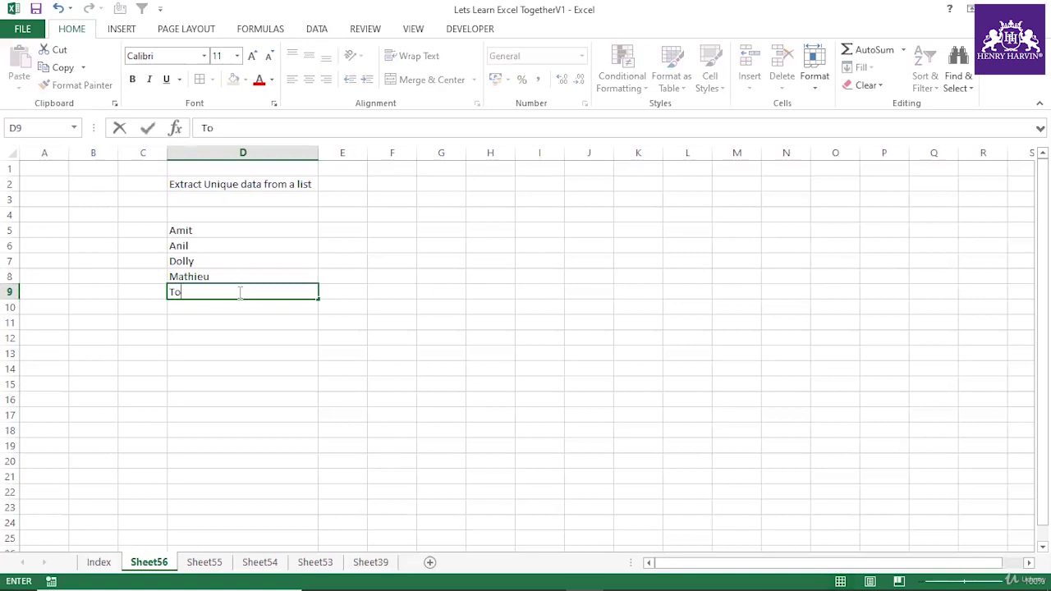
{"action": "left_click", "coordinate": [234, 335]}
Copy the first four names, D5:D8, and paste them as duplicates into D10:D13.
{"action": "left_click_drag", "start_coordinate": [195, 235], "coordinate": [197, 269]}
{"action": "key", "text": "ctrl+c"}
{"action": "left_click", "coordinate": [195, 304]}
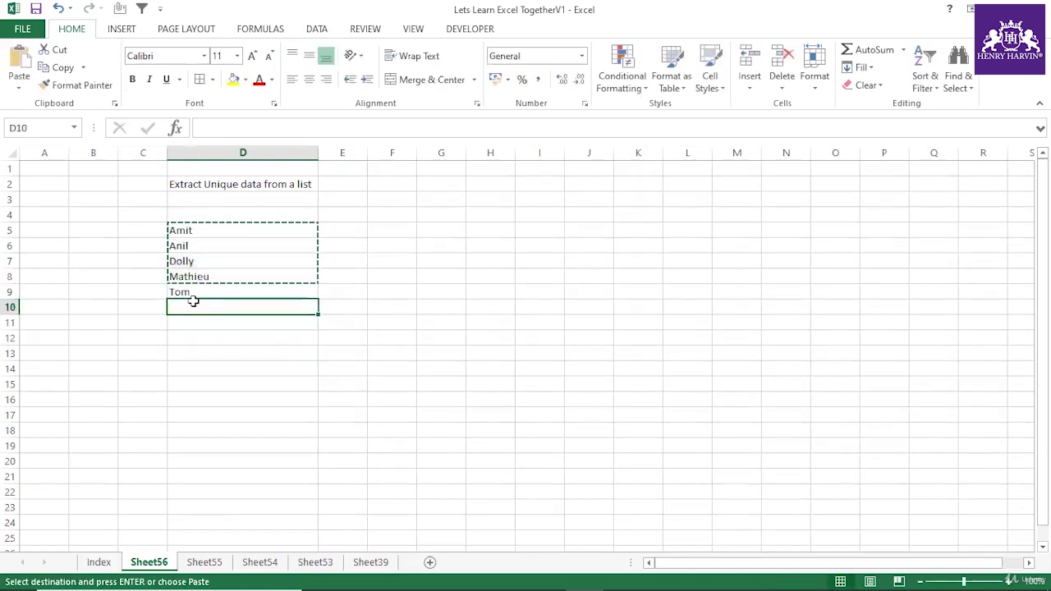
{"action": "key", "text": "ctrl+v"}
{"action": "key", "text": "Return"}
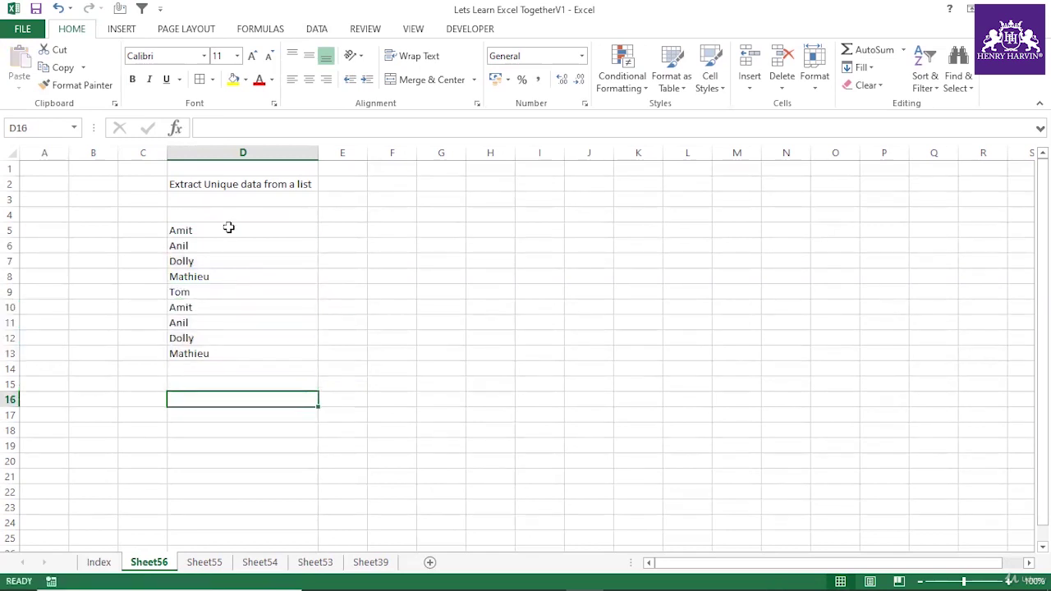
Apply all borders to the name list in D5:D13.
{"action": "left_click_drag", "start_coordinate": [228, 228], "coordinate": [237, 361]}
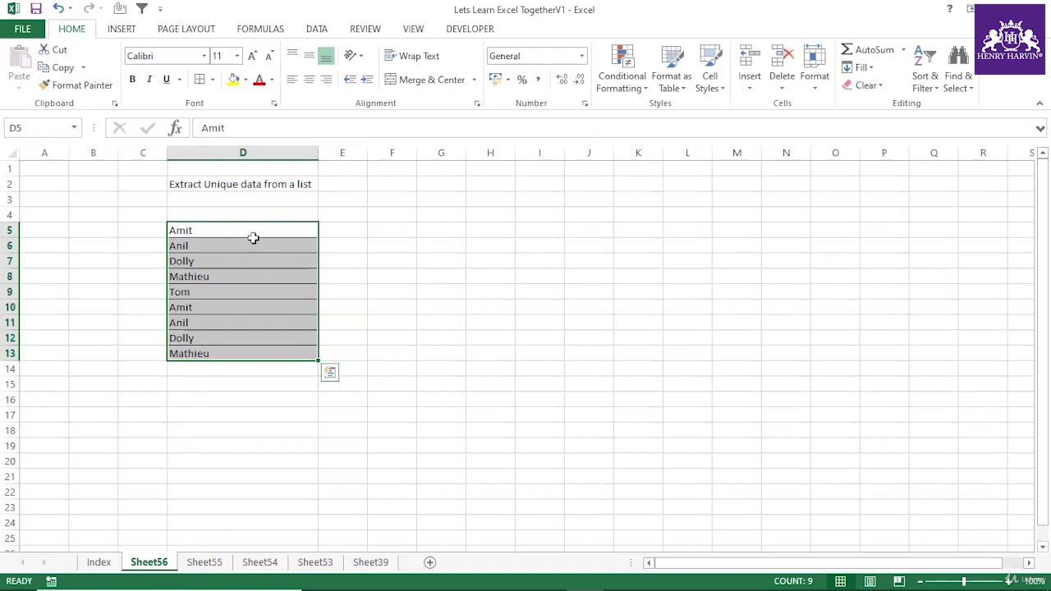
{"action": "left_click_drag", "start_coordinate": [246, 232], "coordinate": [282, 347]}
{"action": "left_click", "coordinate": [295, 182]}
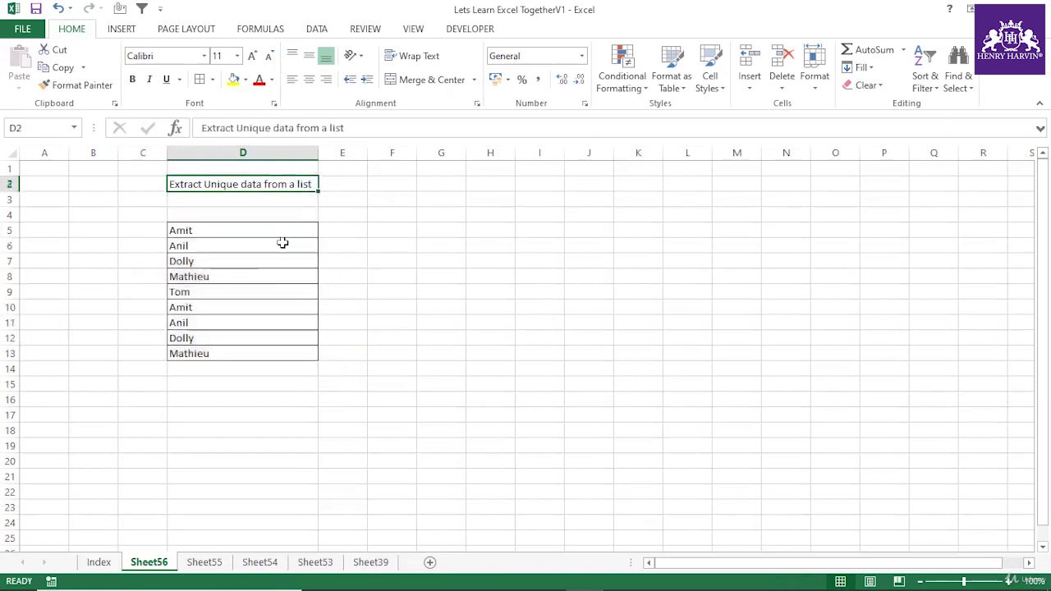
{"action": "left_click", "coordinate": [443, 229]}
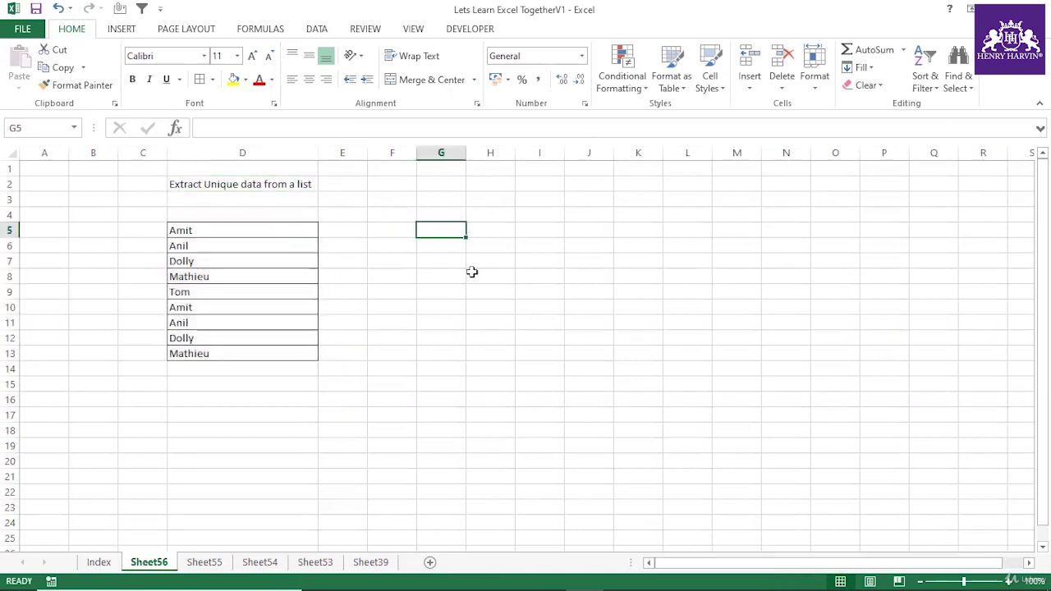
{"action": "type", "text": "=cou"}
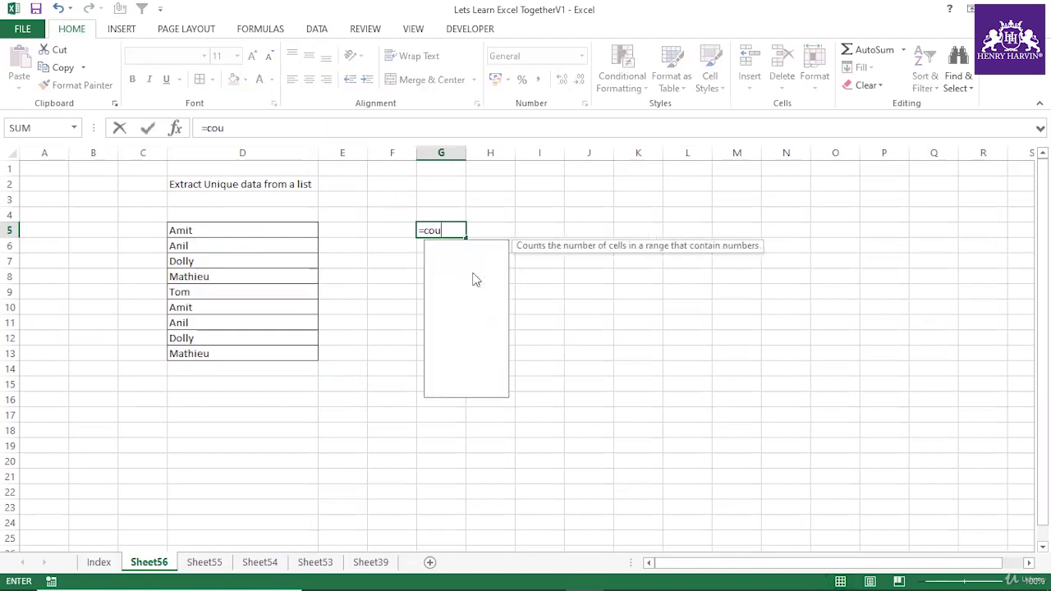
{"action": "type", "text": "ntif("}
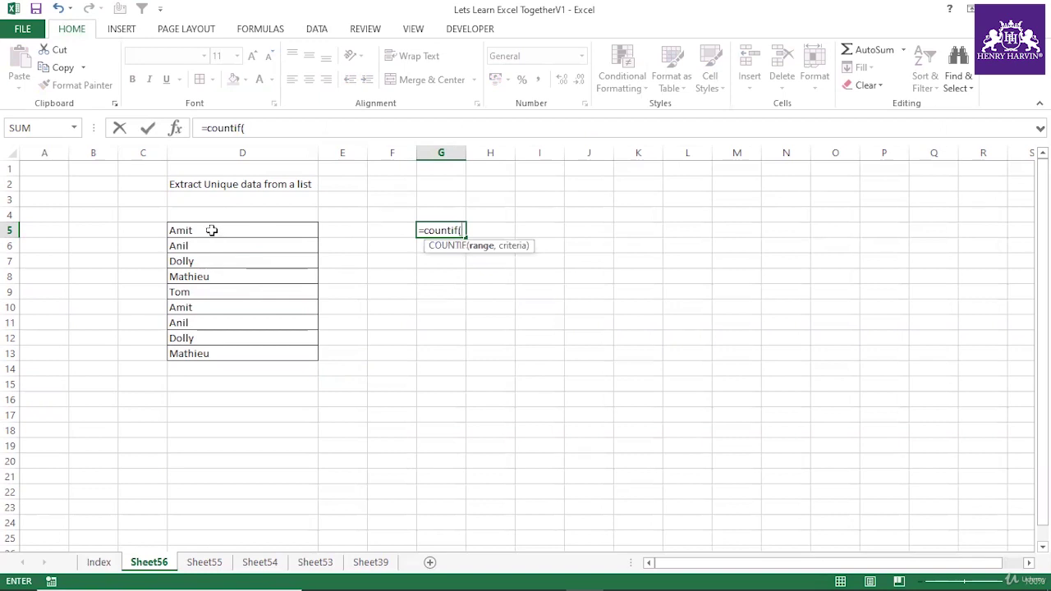
{"action": "left_click_drag", "start_coordinate": [211, 230], "coordinate": [214, 351]}
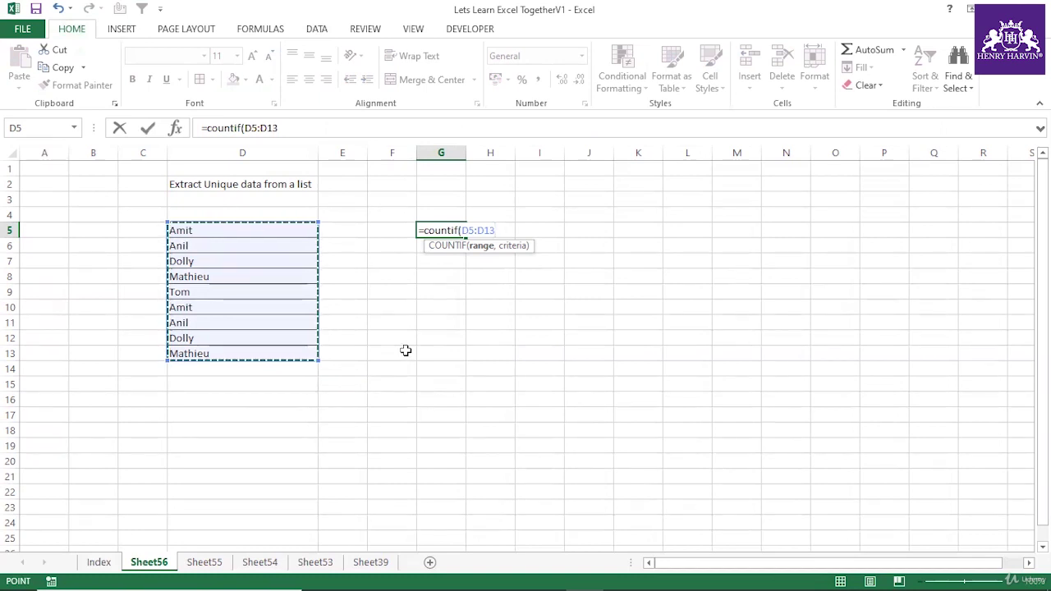
{"action": "left_click_drag", "start_coordinate": [245, 128], "coordinate": [303, 130]}
{"action": "key", "text": "F4"}
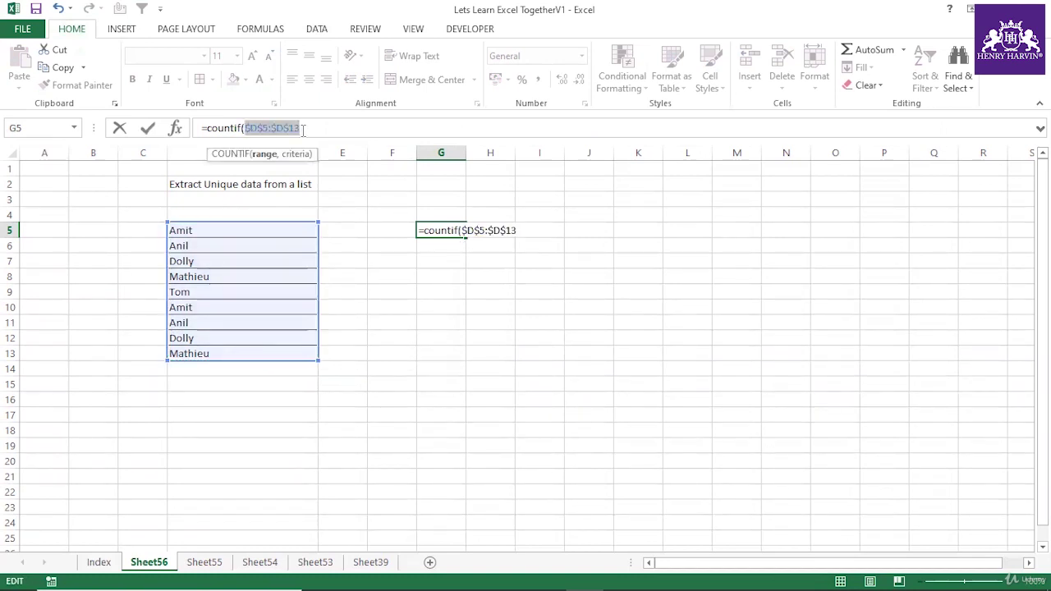
{"action": "left_click", "coordinate": [303, 128]}
{"action": "type", "text": ","}
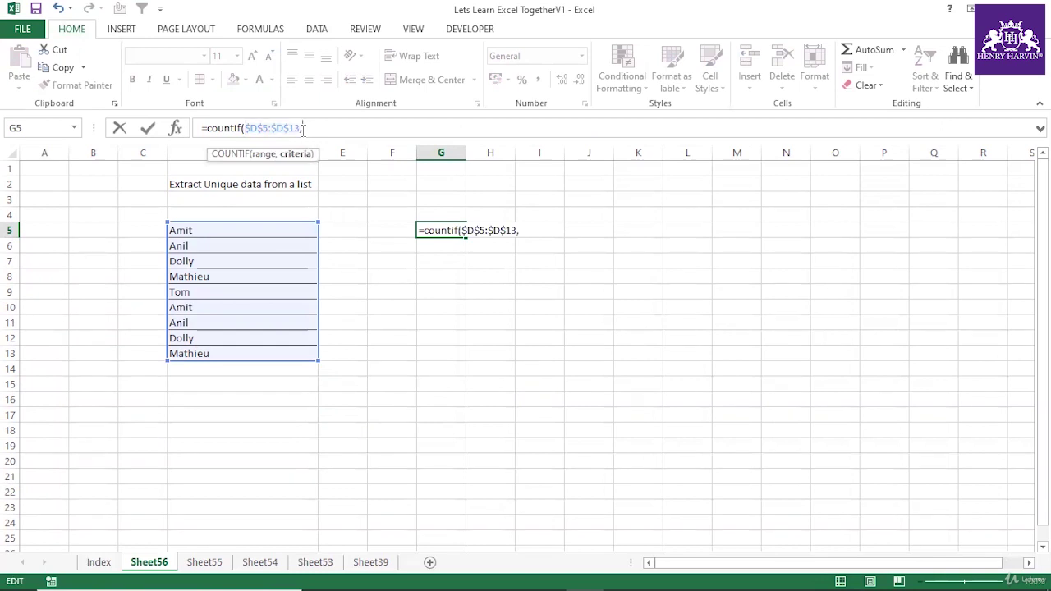
{"action": "key", "text": "Escape"}
Start a COUNTIF formula in G5 with the expanding range $G$4:G4, fixing only its first reference, and continue to the criteria argument.
{"action": "type", "text": "="}
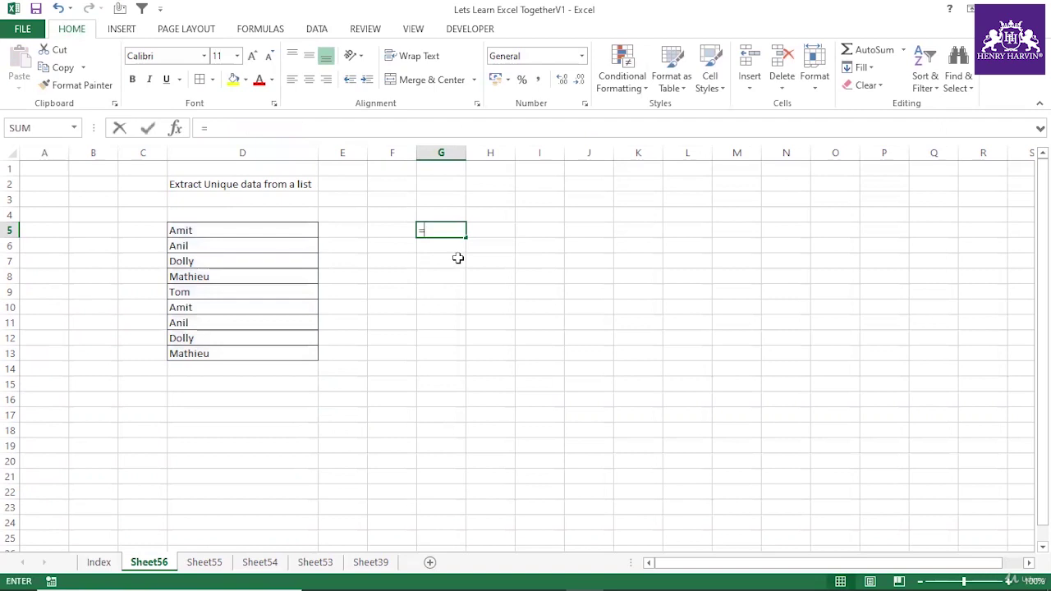
{"action": "type", "text": "countif("}
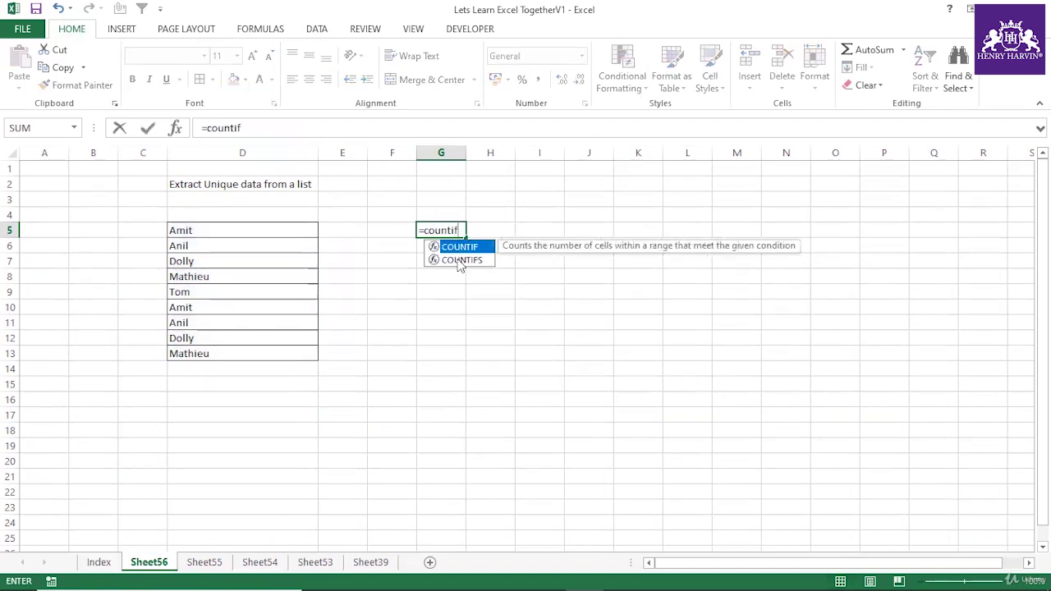
{"action": "left_click", "coordinate": [439, 214]}
{"action": "key", "text": "F8"}
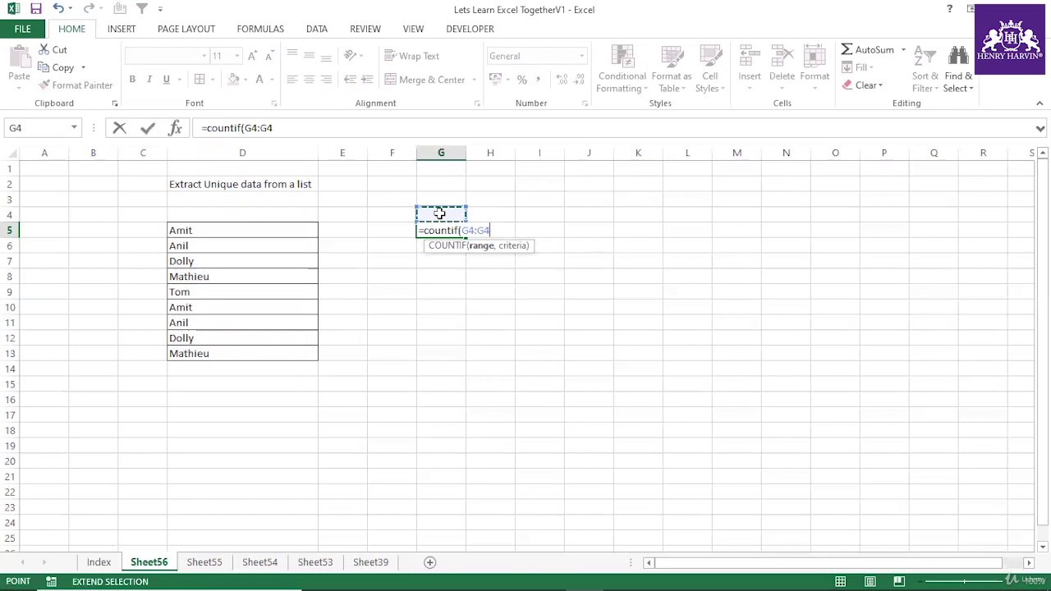
{"action": "left_click_drag", "start_coordinate": [272, 128], "coordinate": [240, 129]}
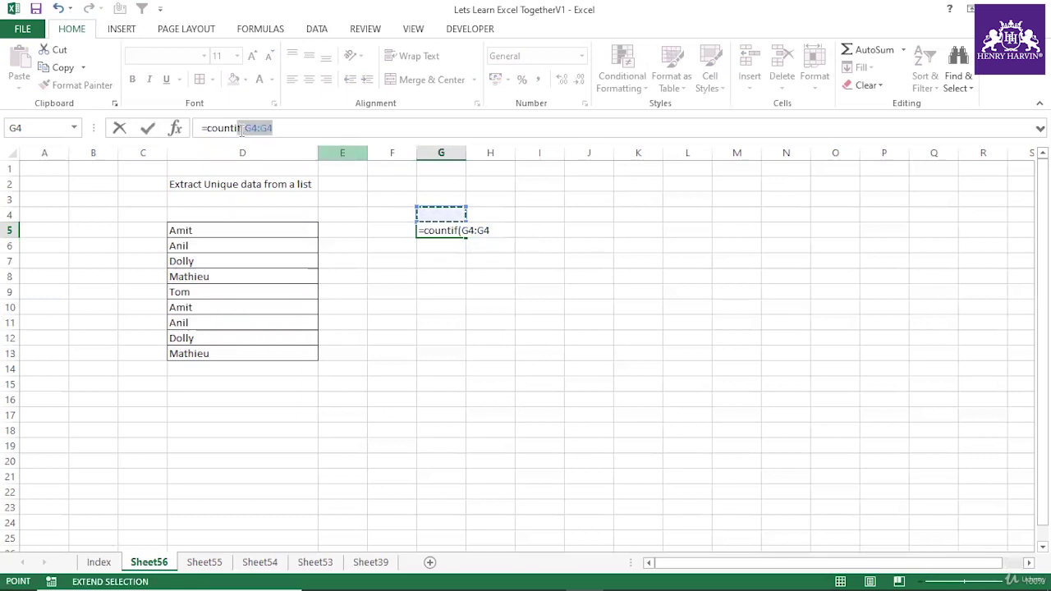
{"action": "left_click", "coordinate": [251, 128]}
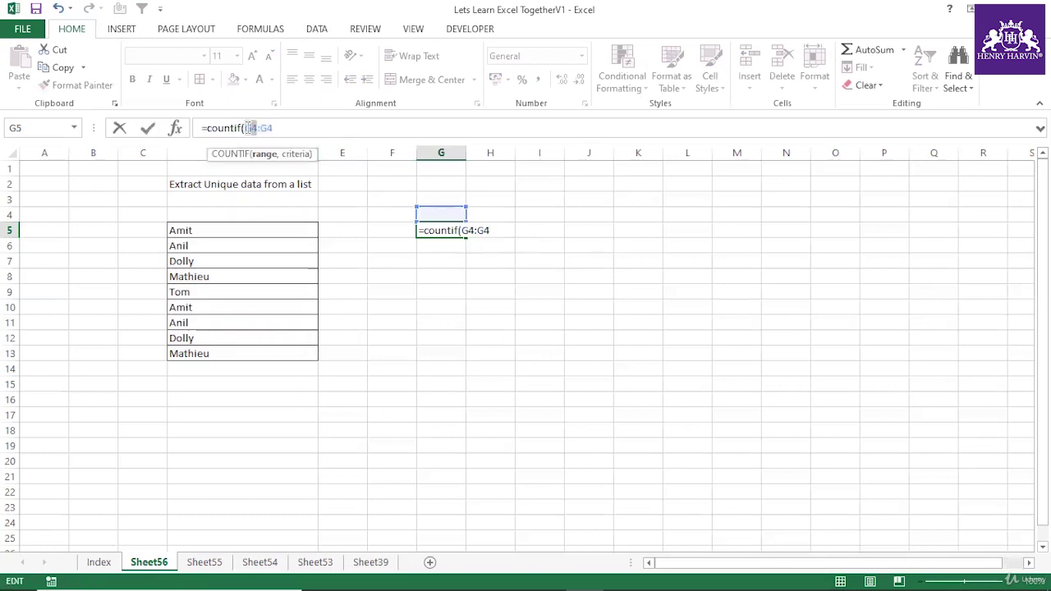
{"action": "double_click", "coordinate": [249, 128]}
{"action": "key", "text": "F4"}
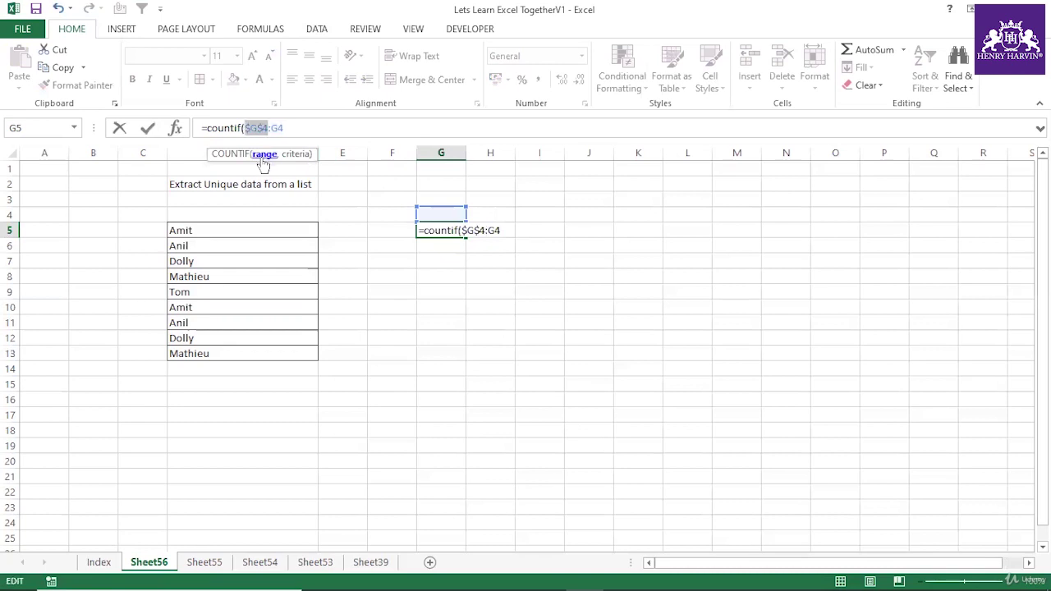
{"action": "left_click_drag", "start_coordinate": [285, 128], "coordinate": [247, 128]}
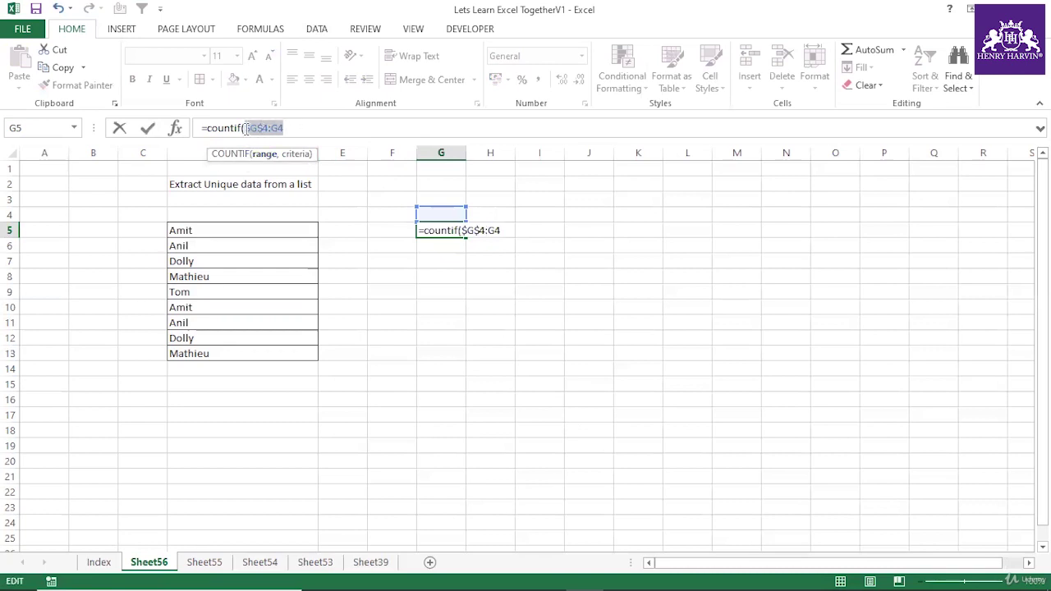
{"action": "left_click", "coordinate": [304, 127]}
{"action": "type", "text": ","}
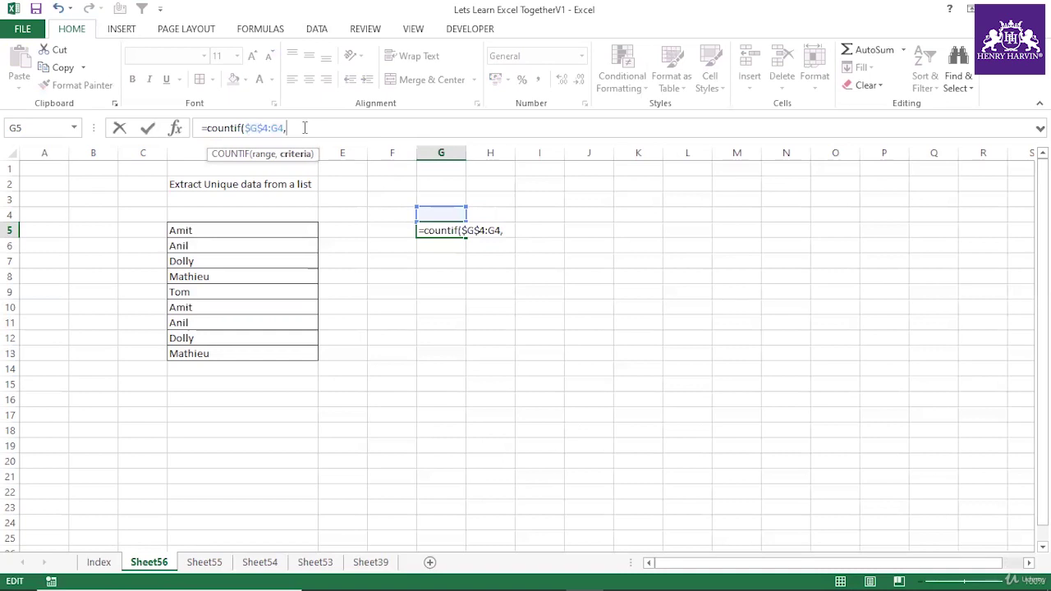
Complete the COUNTIF formula in G5 with the absolute range $D$5:$D$13 as its criteria.
{"action": "left_click", "coordinate": [250, 232]}
{"action": "left_click_drag", "start_coordinate": [247, 282], "coordinate": [239, 350]}
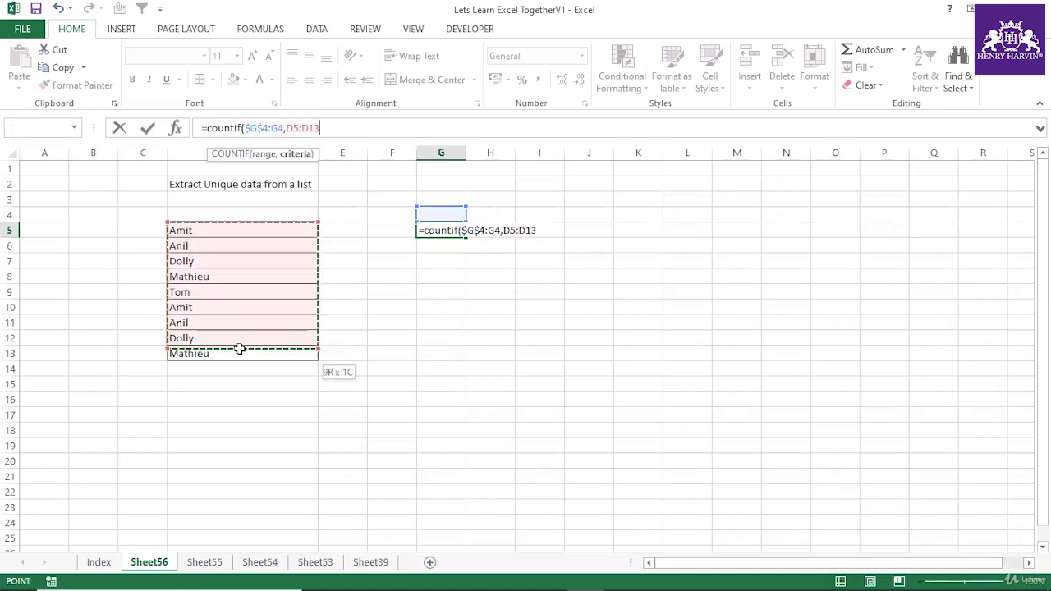
{"action": "key", "text": "F4"}
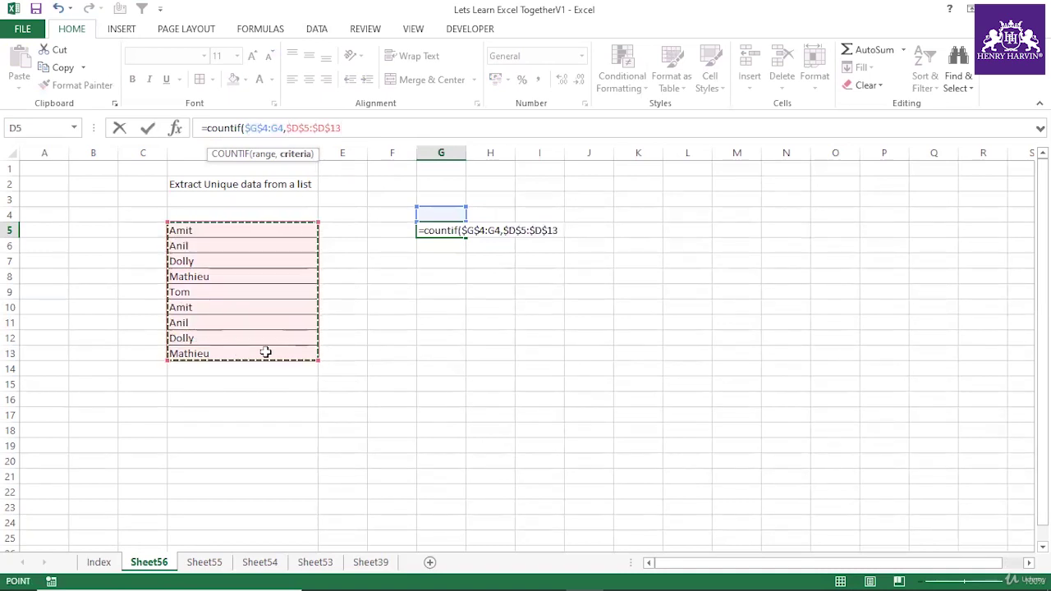
{"action": "key", "text": "Return"}
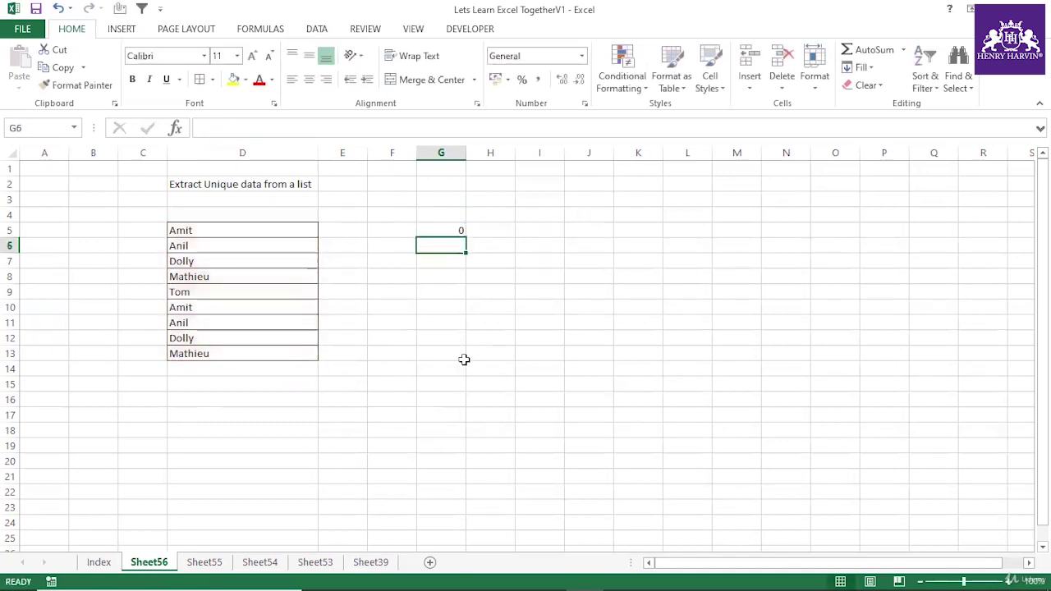
Evaluate the COUNTIF expression inside G5's formula to inspect its array, then discard the evaluation.
{"action": "left_click", "coordinate": [448, 227]}
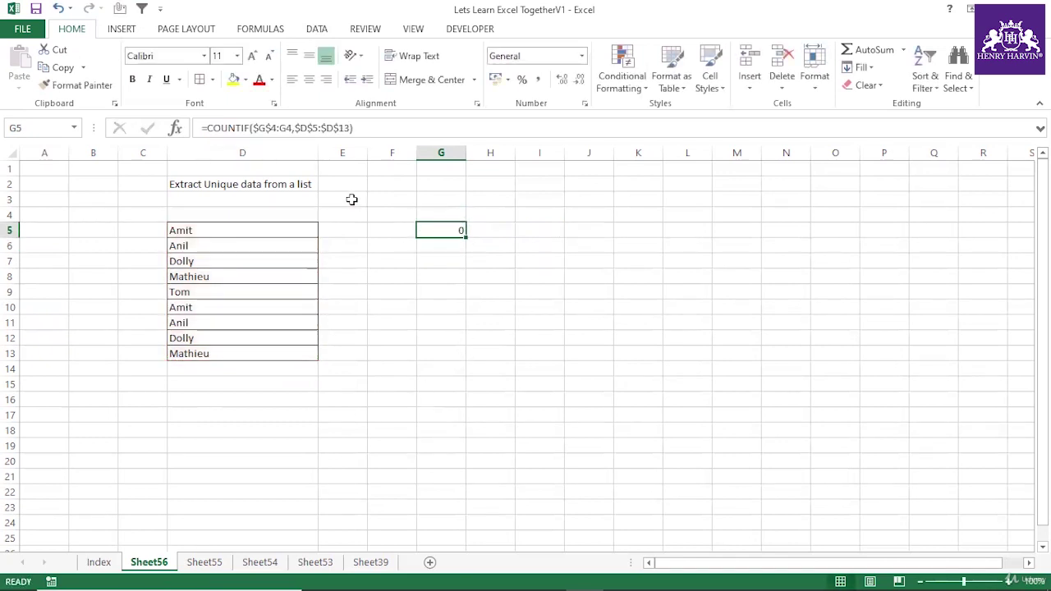
{"action": "left_click_drag", "start_coordinate": [207, 127], "coordinate": [368, 130]}
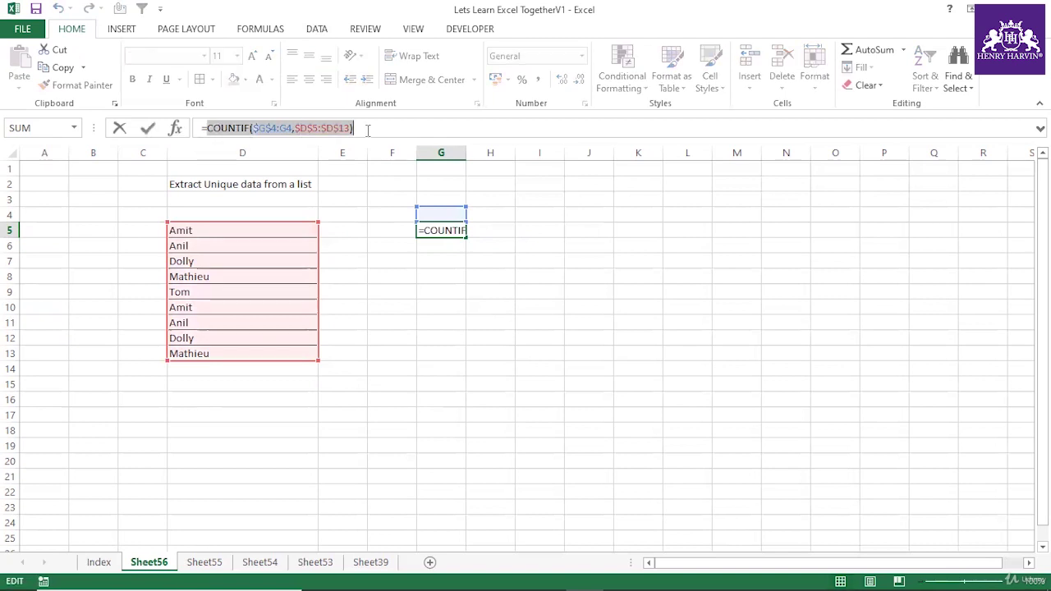
{"action": "key", "text": "F9"}
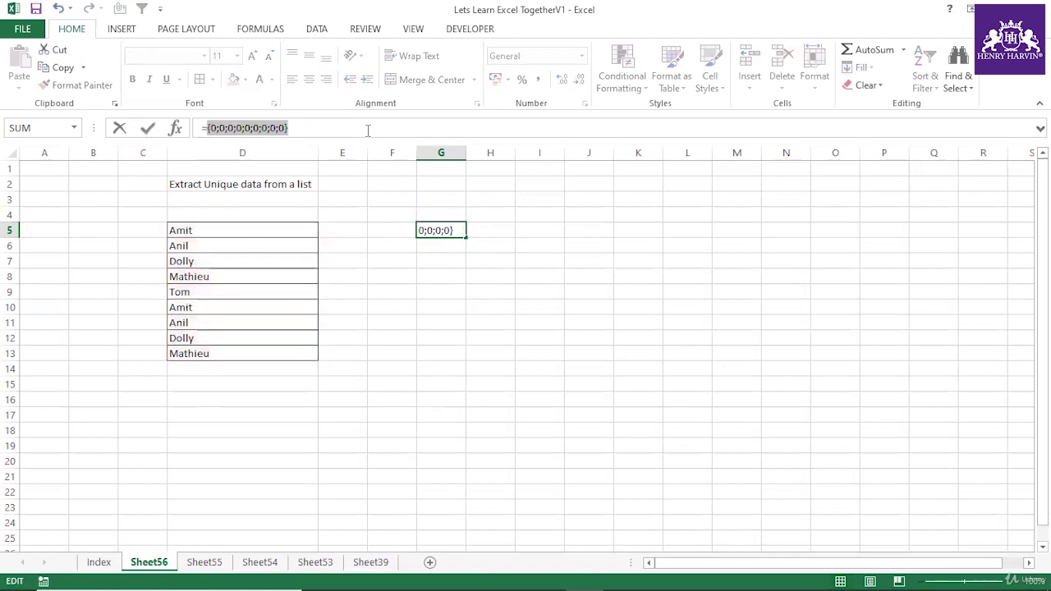
{"action": "key", "text": "Escape"}
Clear the COUNTIF formula from G5.
{"action": "left_click", "coordinate": [453, 293]}
{"action": "left_click", "coordinate": [446, 227]}
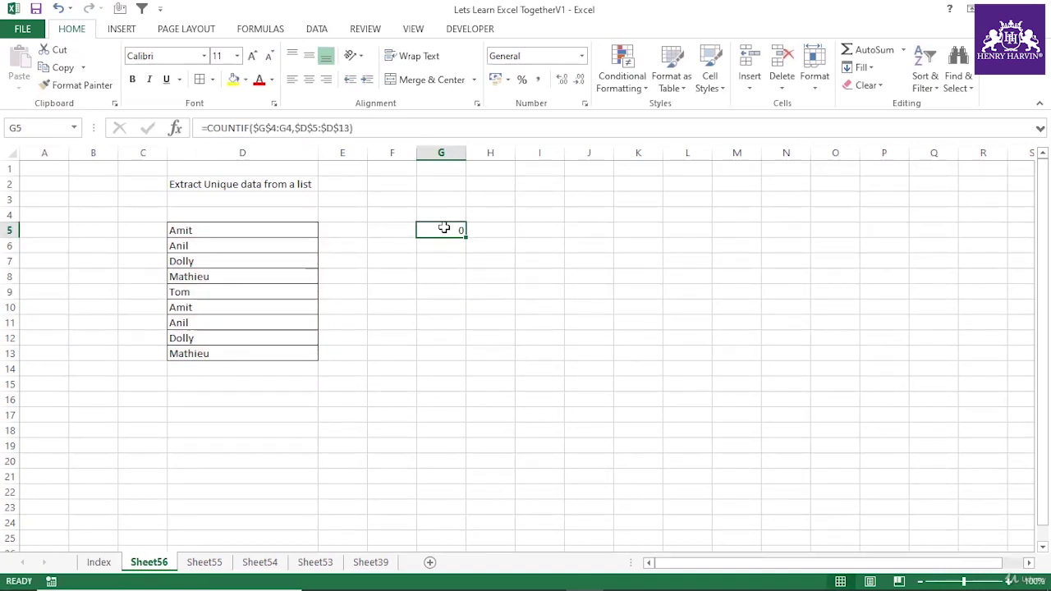
{"action": "key", "text": "Delete"}
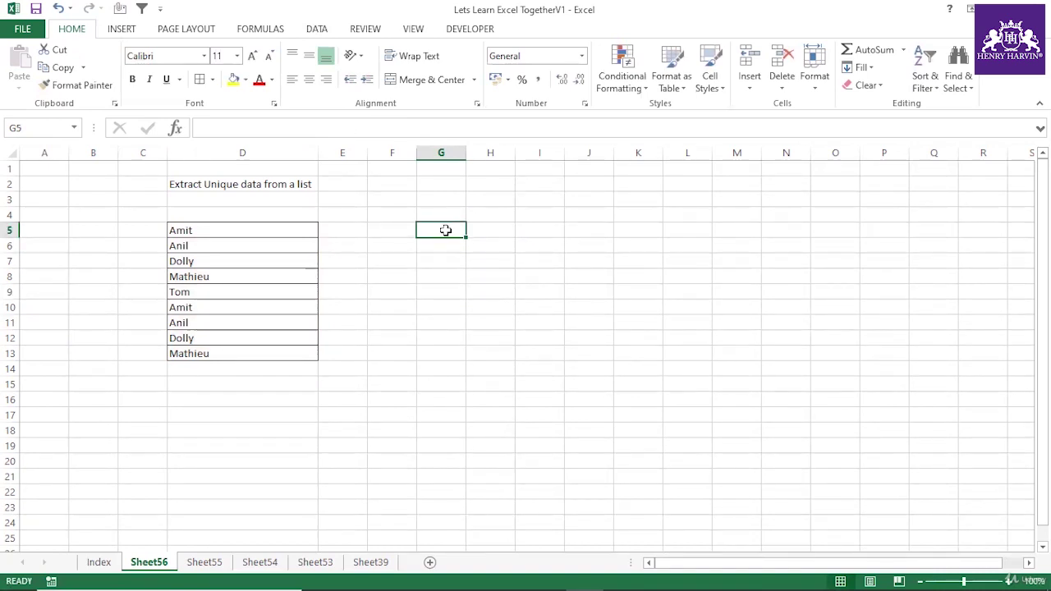
{"action": "left_click_drag", "start_coordinate": [296, 231], "coordinate": [290, 351]}
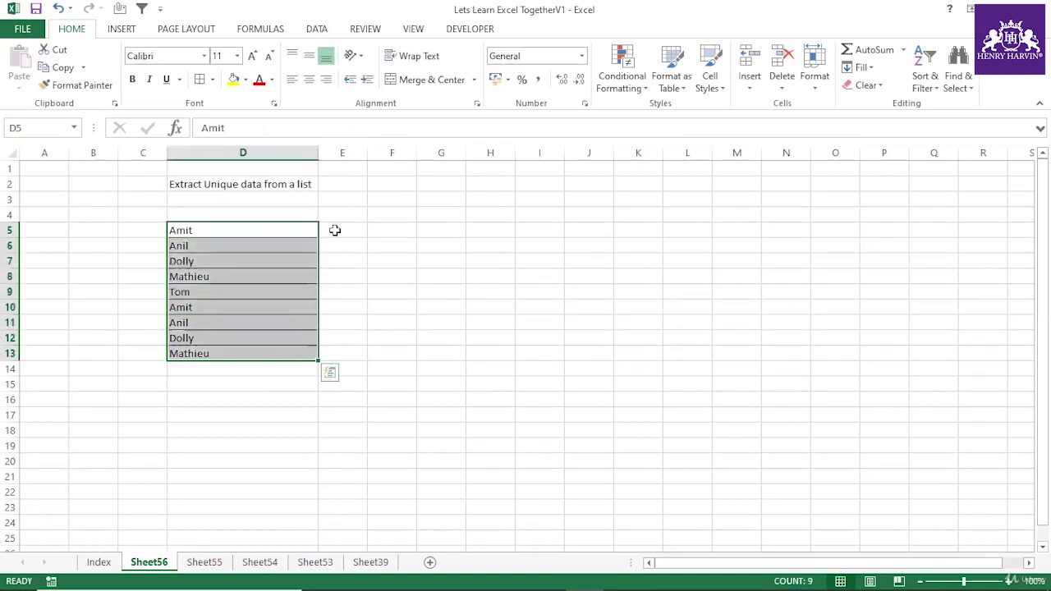
{"action": "left_click", "coordinate": [335, 230]}
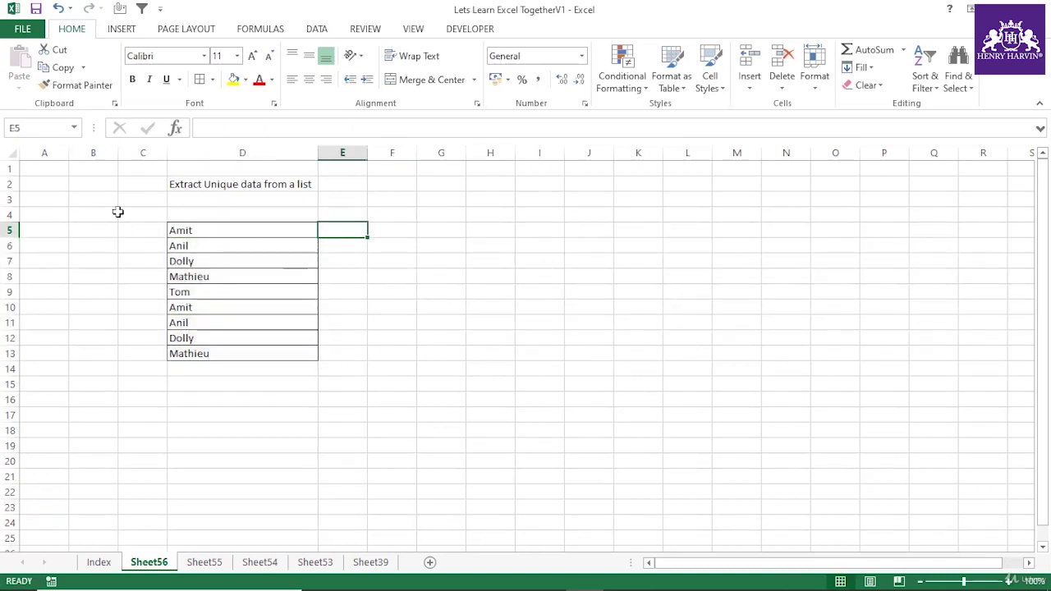
{"action": "left_click_drag", "start_coordinate": [293, 230], "coordinate": [273, 342]}
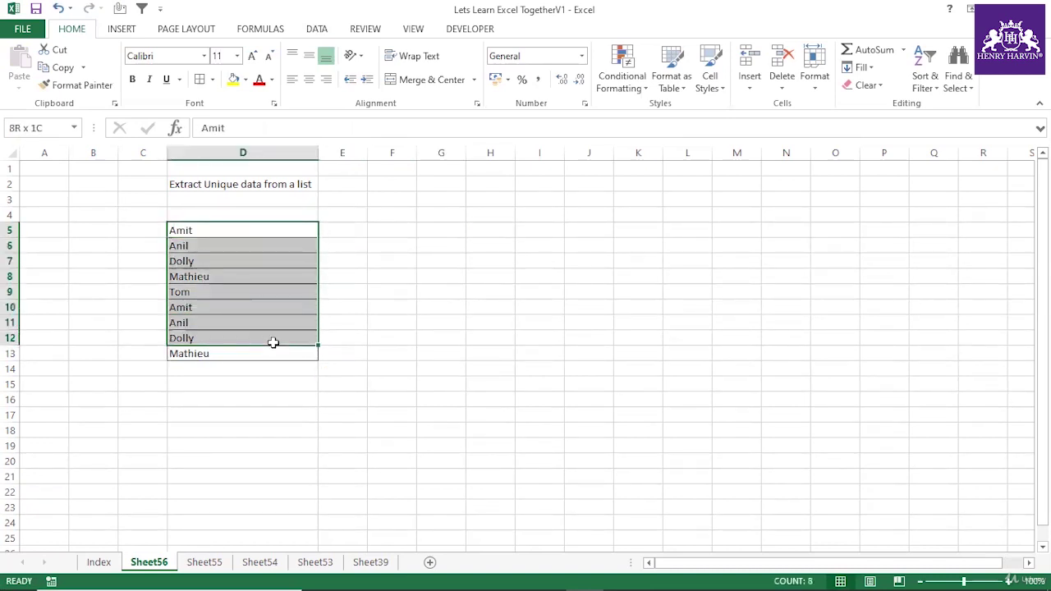
{"action": "left_click", "coordinate": [337, 310]}
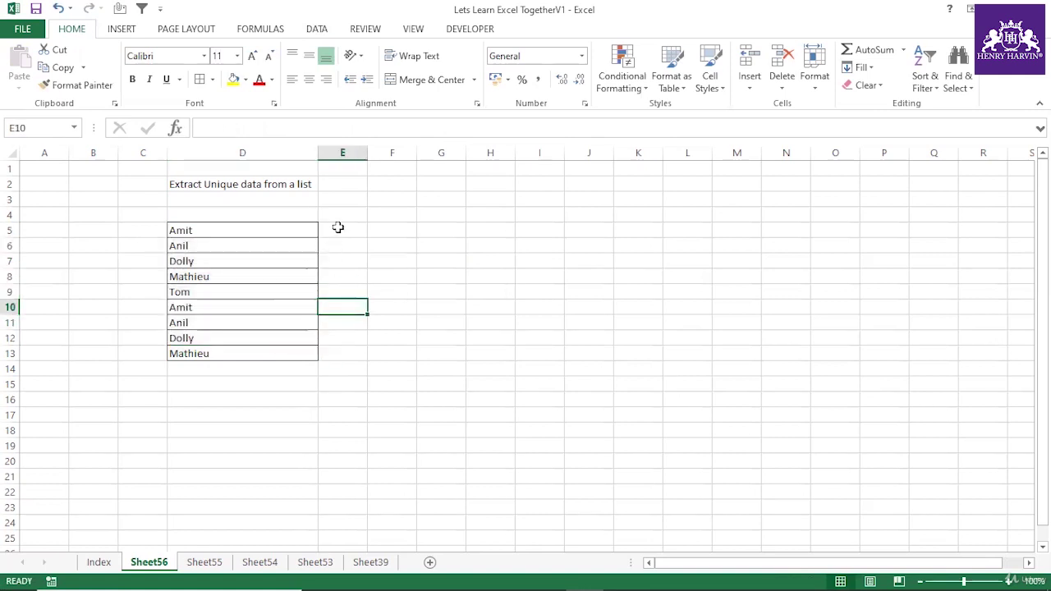
Enter the formula =COUNTIF(D5:D13,E4:E4) in E5, beside the first list entry.
{"action": "left_click", "coordinate": [337, 229]}
{"action": "type", "text": "=co"}
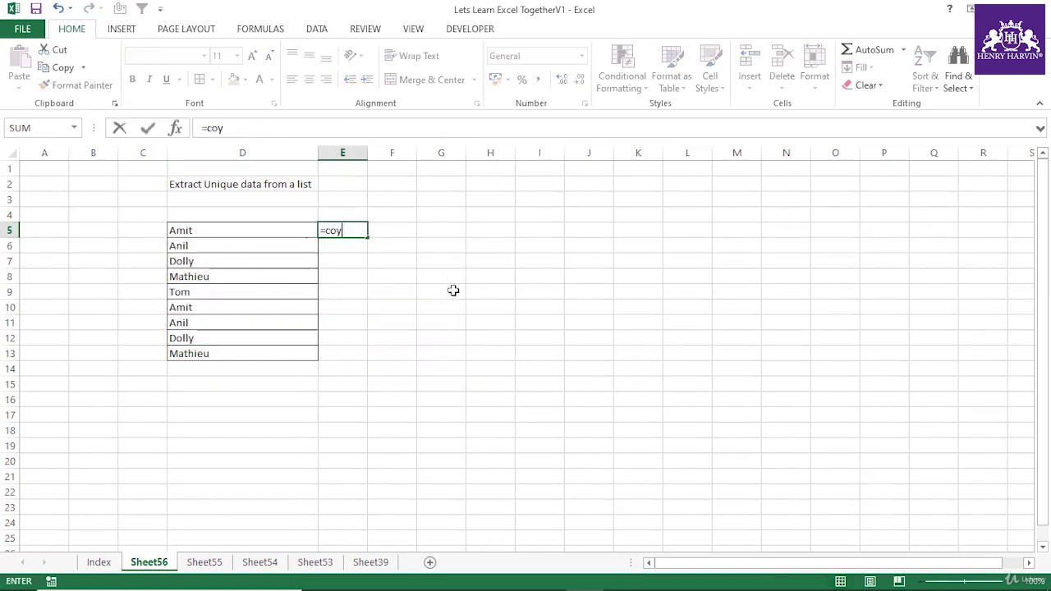
{"action": "type", "text": "unt"}
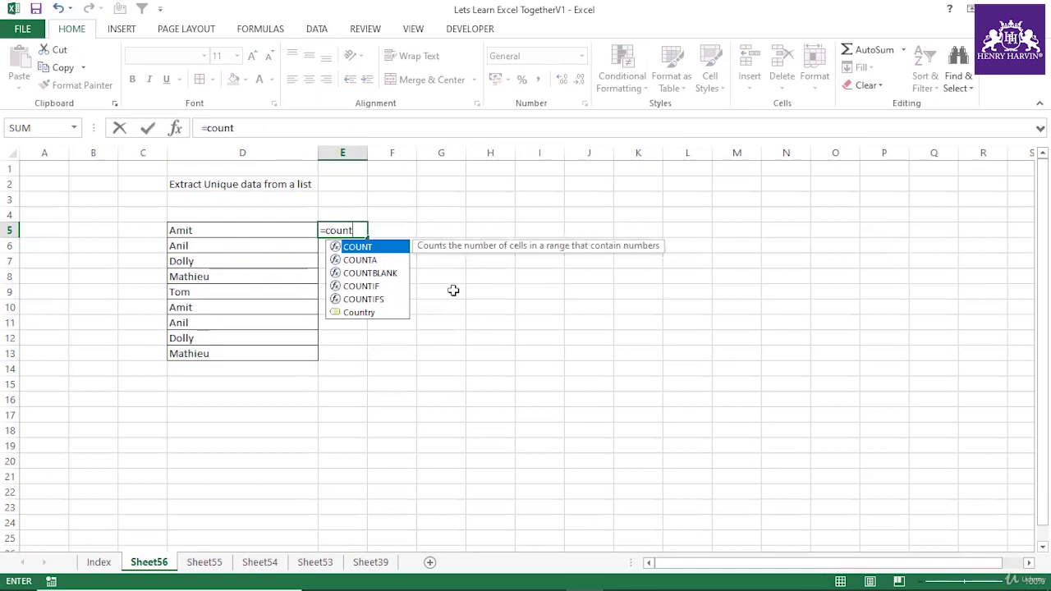
{"action": "type", "text": "if("}
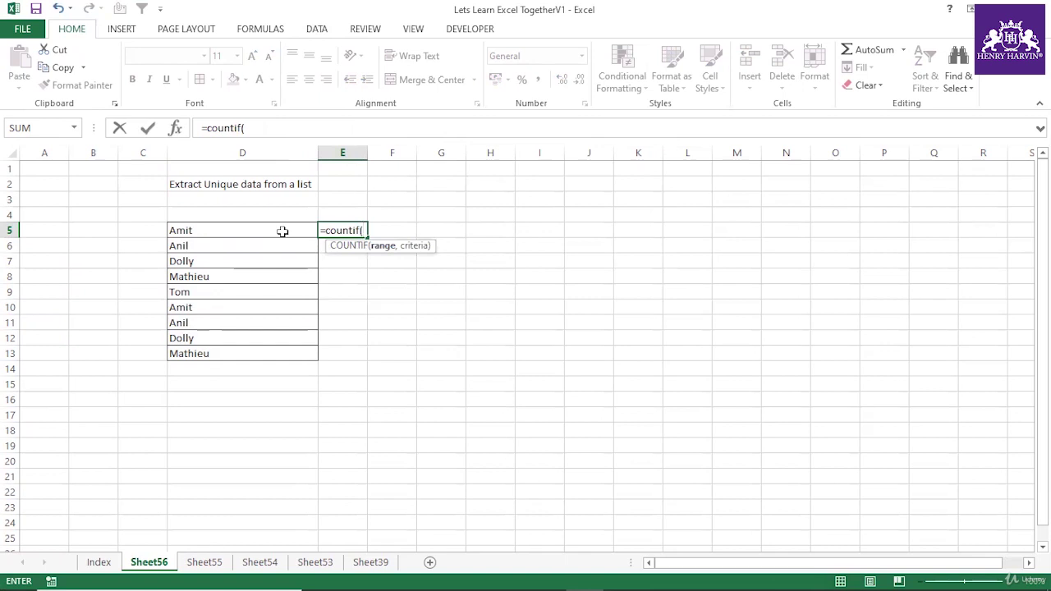
{"action": "left_click_drag", "start_coordinate": [281, 231], "coordinate": [265, 354]}
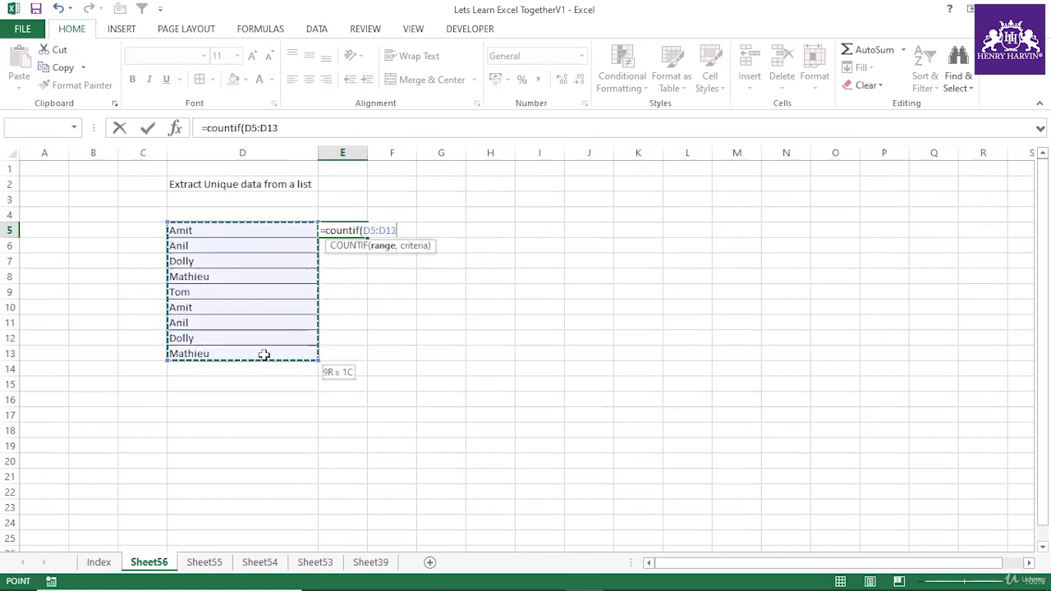
{"action": "type", "text": ","}
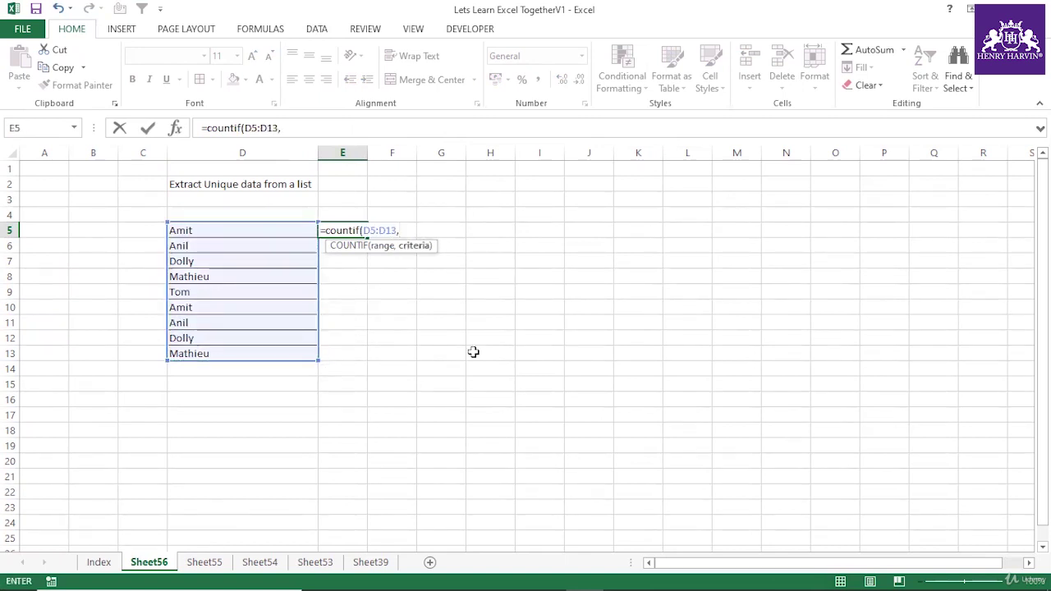
{"action": "left_click", "coordinate": [338, 212]}
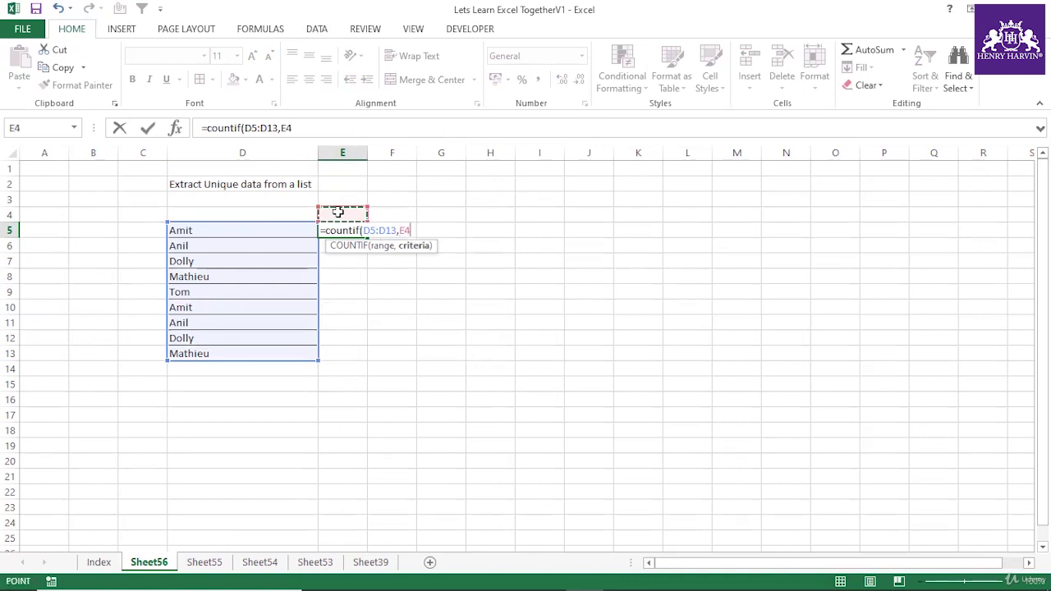
{"action": "key", "text": "F8"}
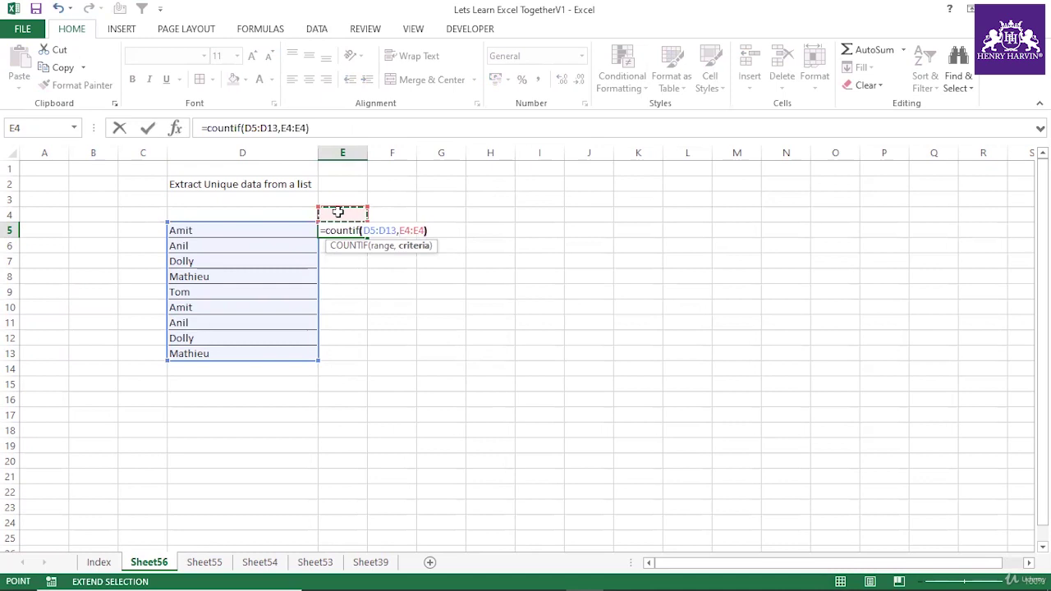
{"action": "key", "text": "Return"}
Make the first E4 reference in E5's COUNTIF criteria absolute, giving the expanding range $E$4:E4.
{"action": "left_click", "coordinate": [346, 229]}
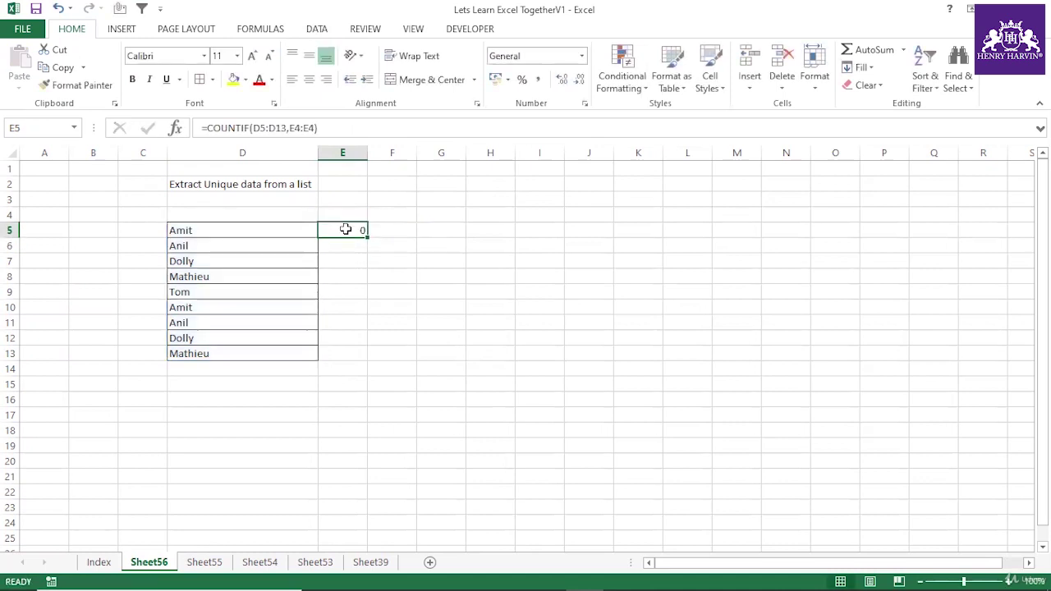
{"action": "left_click", "coordinate": [295, 128]}
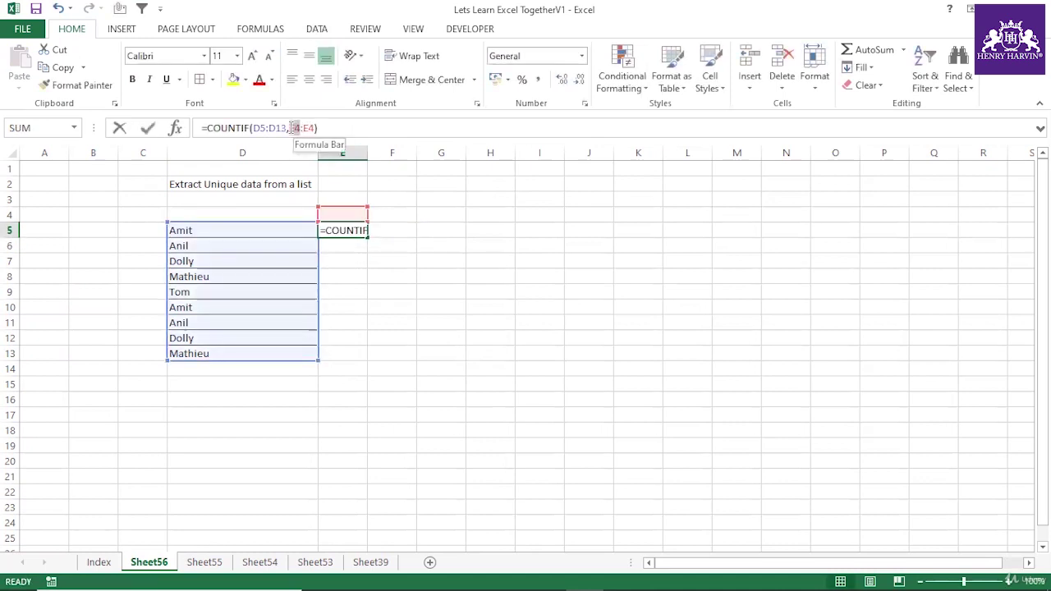
{"action": "double_click", "coordinate": [294, 128]}
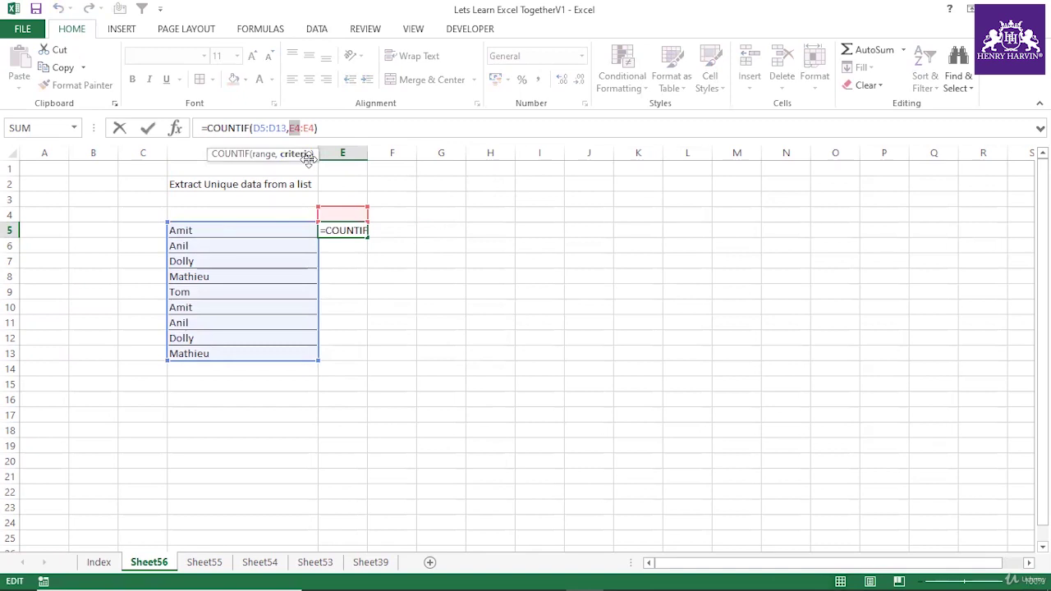
{"action": "key", "text": "F4"}
{"action": "key", "text": "Return"}
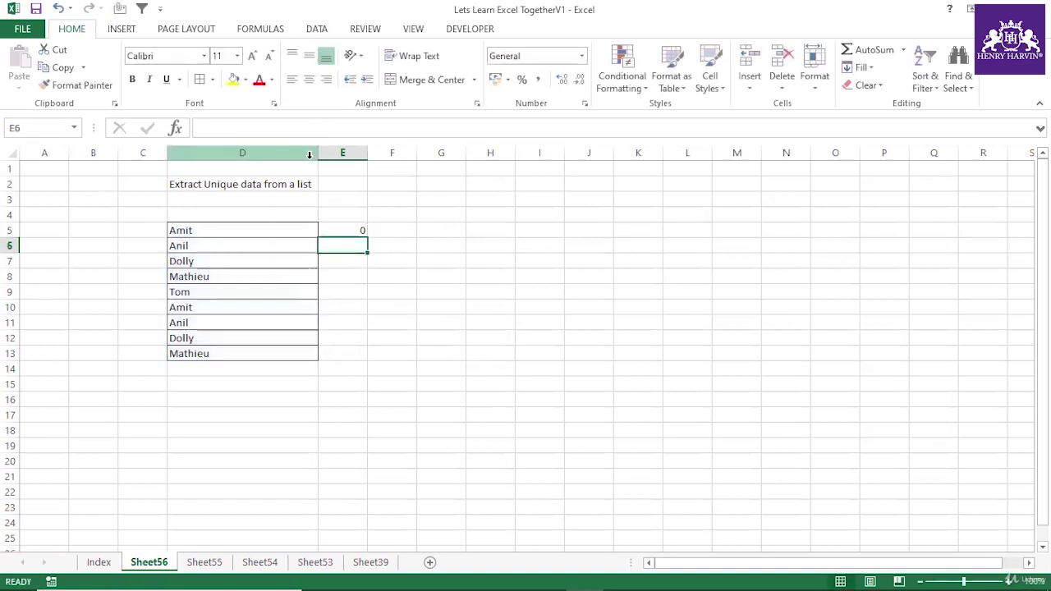
Highlight the whole COUNTIF expression in E5's formula for inspection and leave it without editing.
{"action": "key", "text": "Up"}
{"action": "left_click_drag", "start_coordinate": [208, 128], "coordinate": [330, 129]}
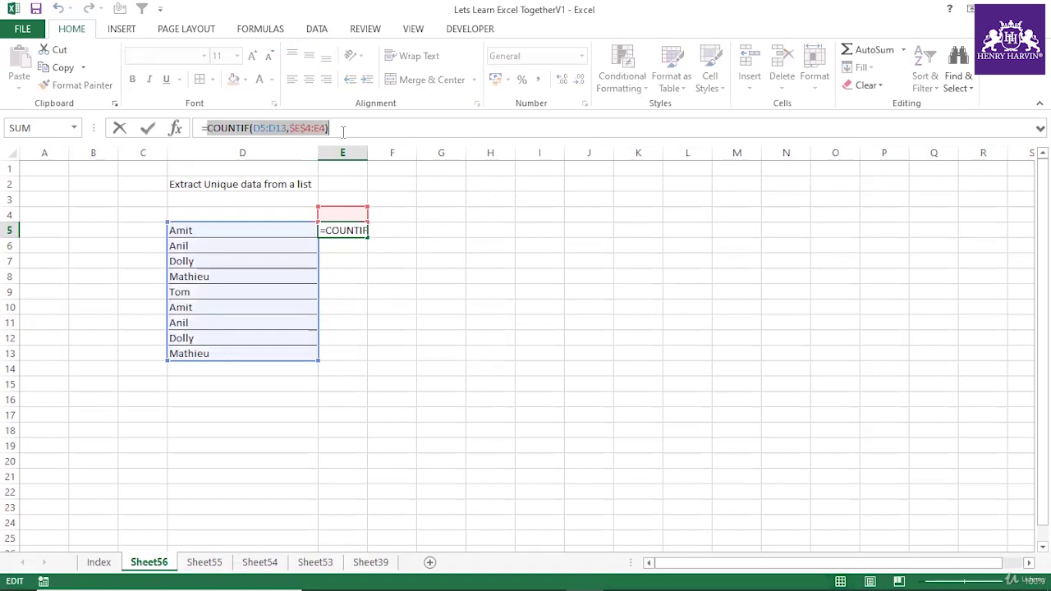
{"action": "key", "text": "Escape"}
Clear the COUNTIF formula from E5.
{"action": "left_click", "coordinate": [399, 305]}
{"action": "left_click", "coordinate": [351, 230]}
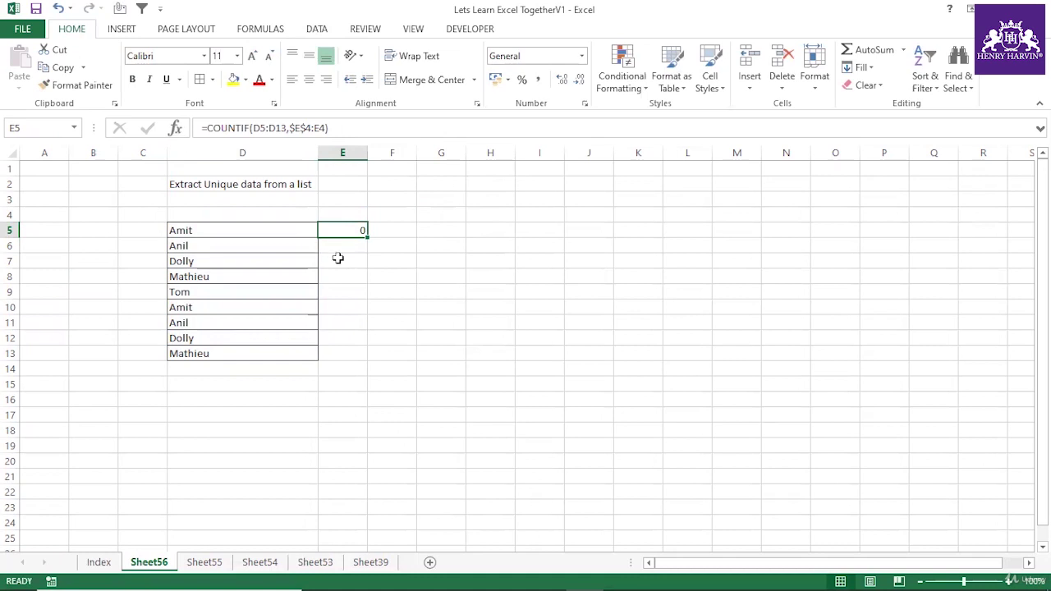
{"action": "key", "text": "Delete"}
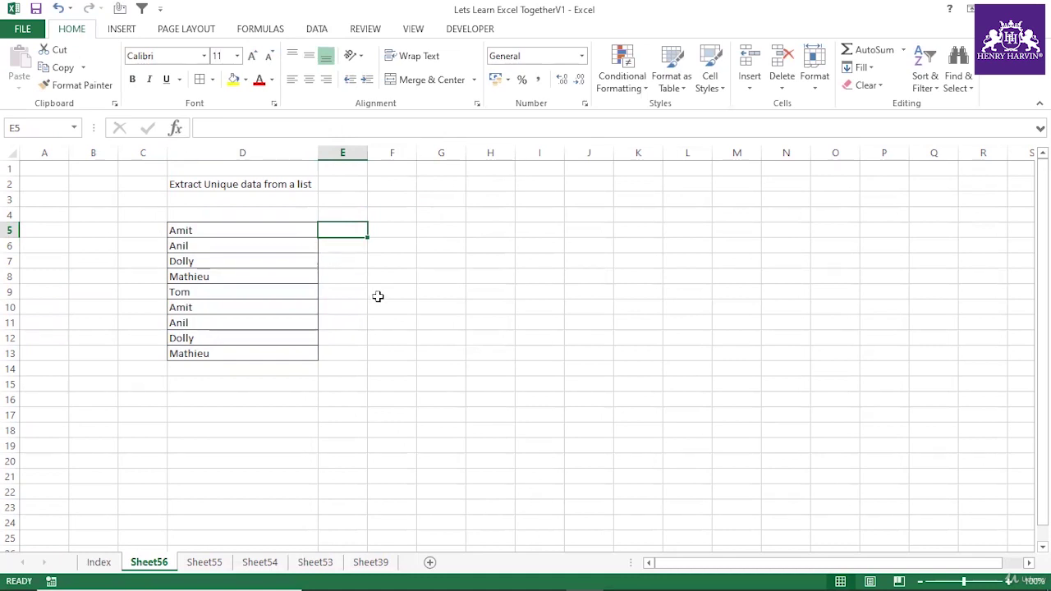
{"action": "left_click", "coordinate": [379, 294]}
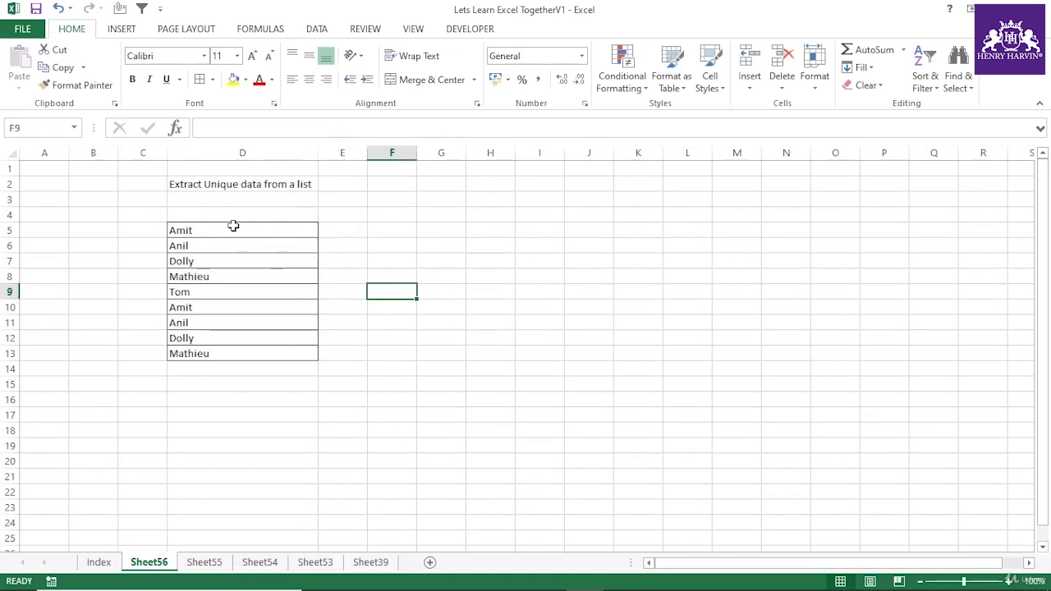
{"action": "left_click_drag", "start_coordinate": [233, 226], "coordinate": [232, 352]}
{"action": "left_click_drag", "start_coordinate": [284, 222], "coordinate": [281, 354]}
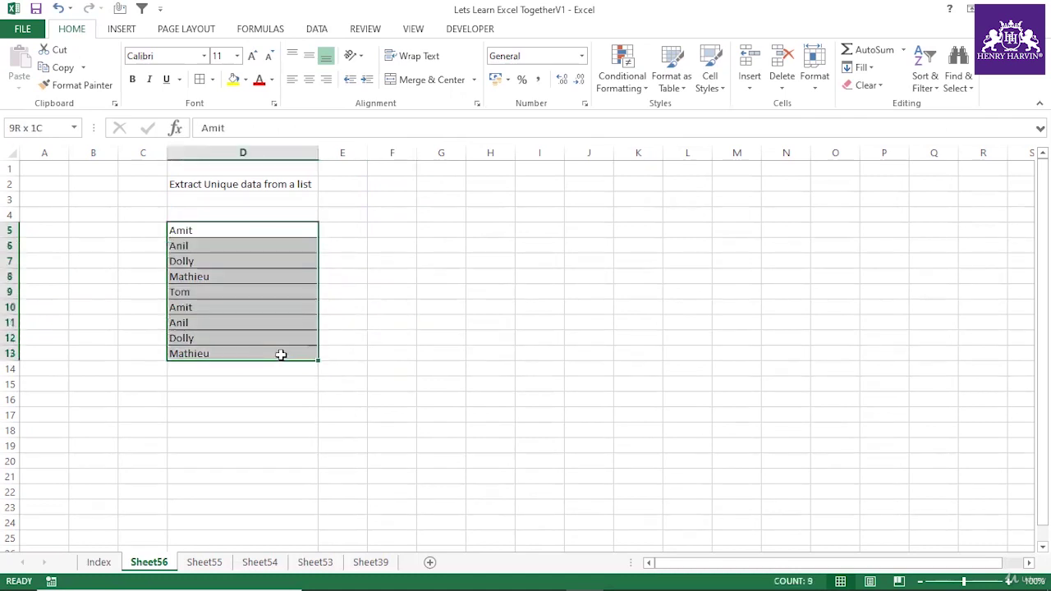
{"action": "left_click", "coordinate": [383, 293]}
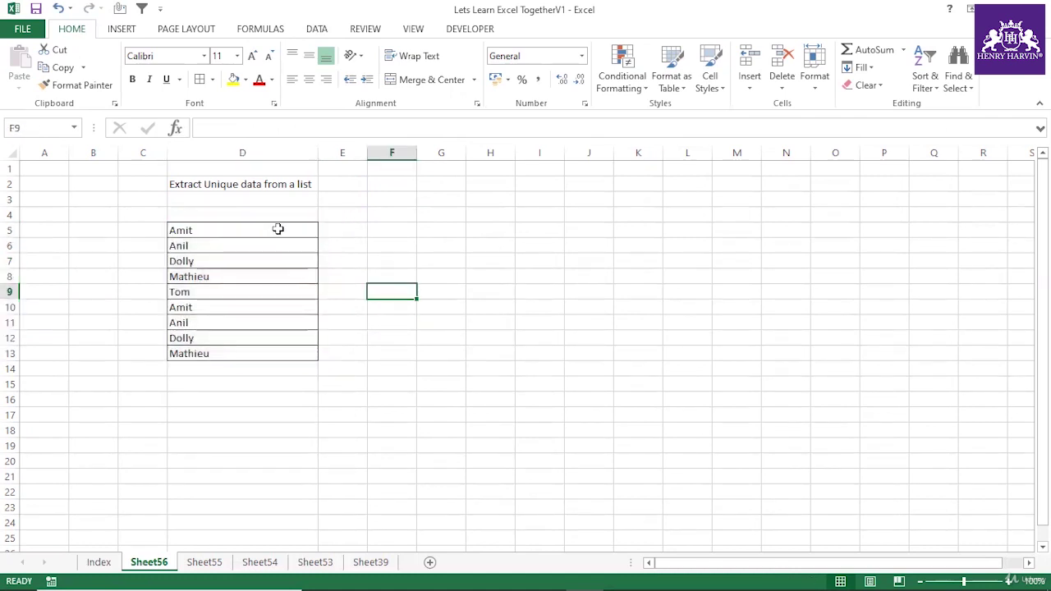
{"action": "left_click_drag", "start_coordinate": [277, 229], "coordinate": [276, 351]}
{"action": "left_click_drag", "start_coordinate": [230, 230], "coordinate": [229, 353]}
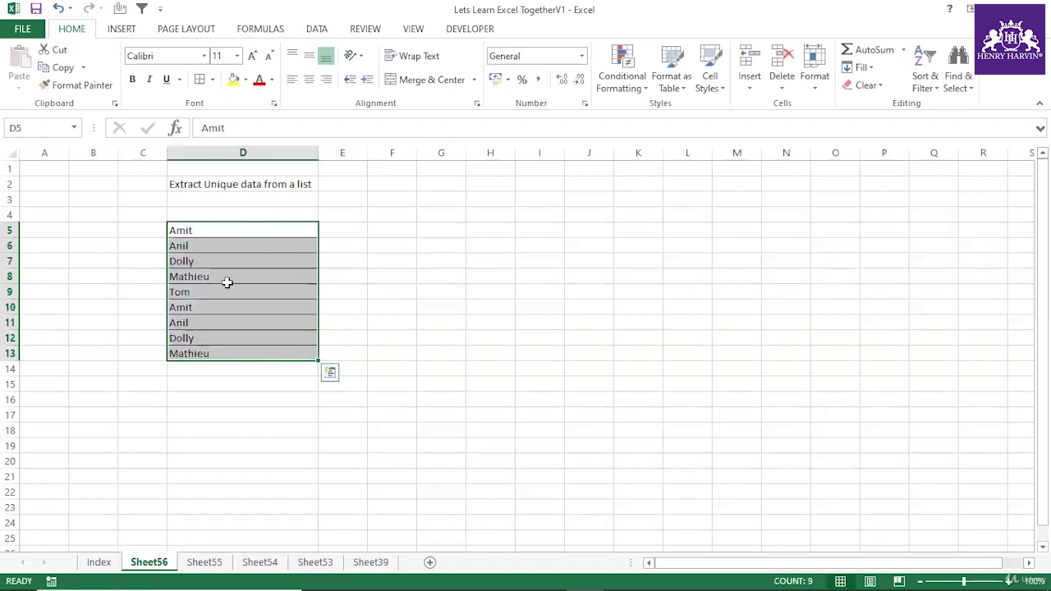
Enter the first name from the list in cell E4.
{"action": "left_click", "coordinate": [337, 216]}
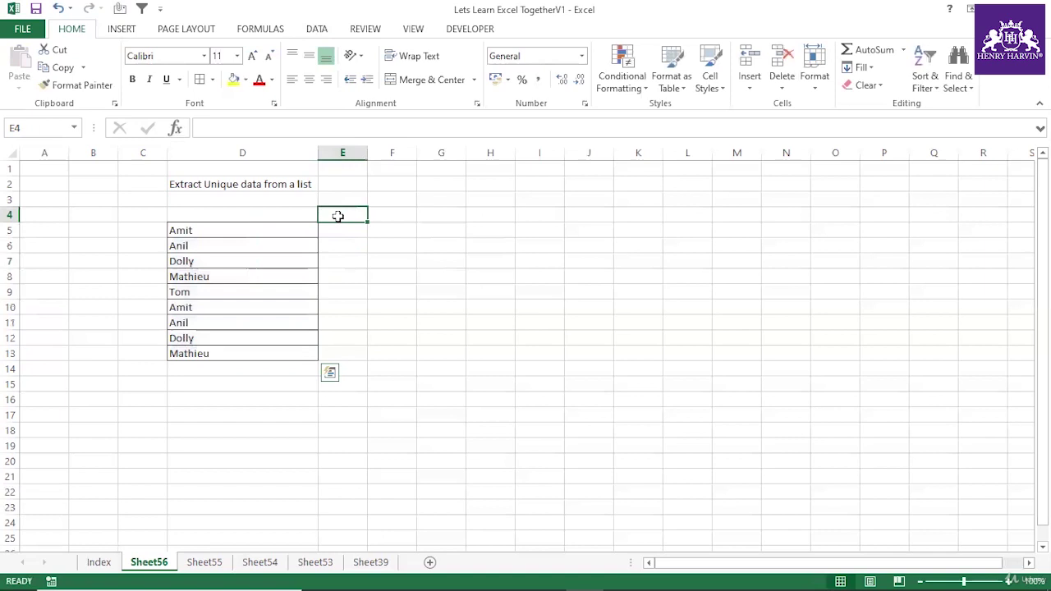
{"action": "type", "text": "Ami"}
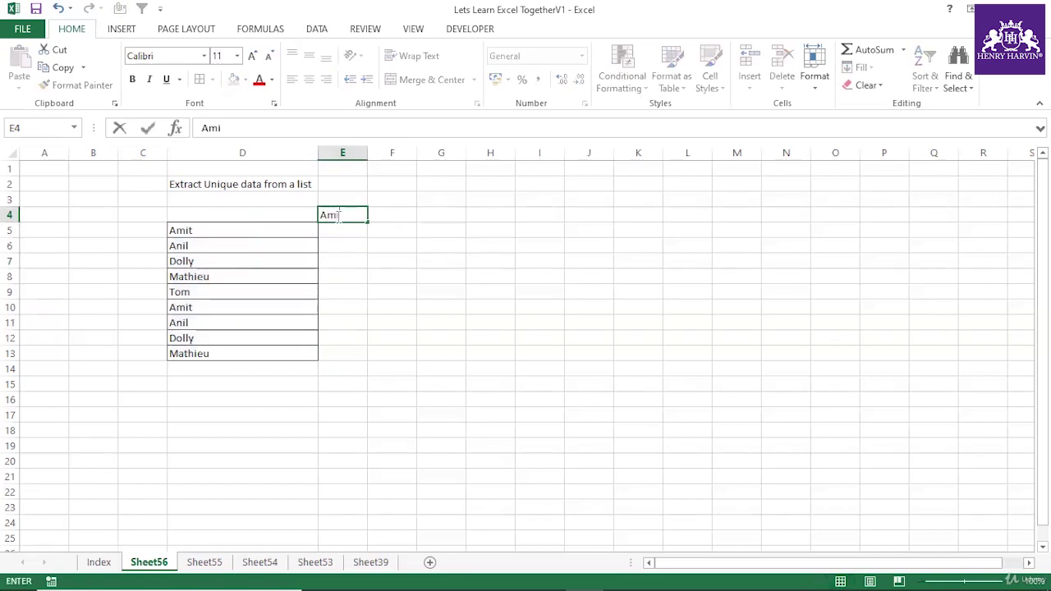
{"action": "type", "text": "t"}
{"action": "left_click", "coordinate": [390, 261]}
{"action": "left_click", "coordinate": [348, 215]}
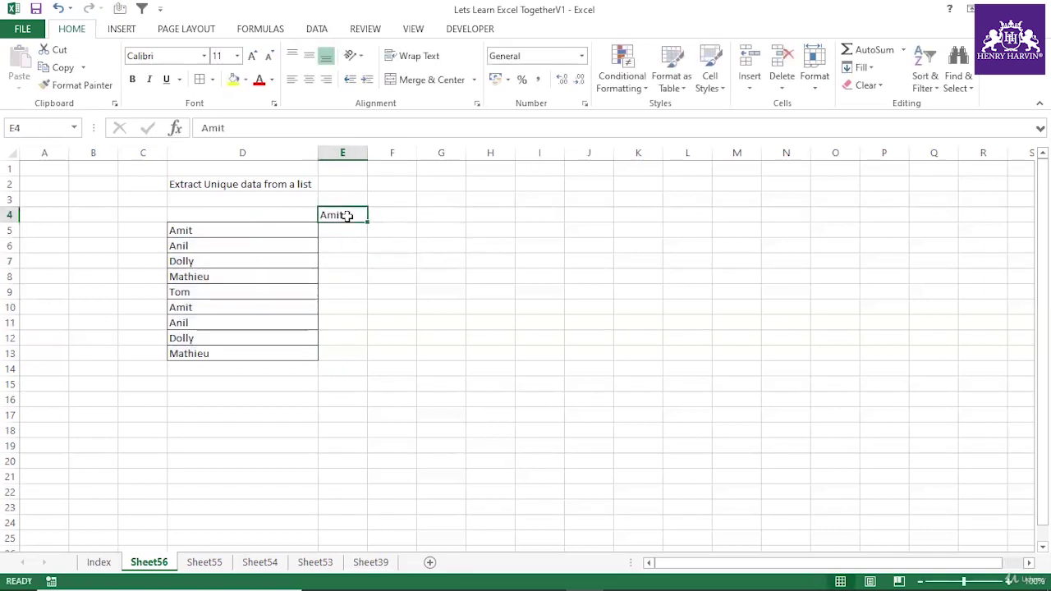
Enter a COUNTIF formula in E5 with E4:E4 as the range and D5:D13 as the criteria.
{"action": "left_click", "coordinate": [342, 230]}
{"action": "type", "text": "=c"}
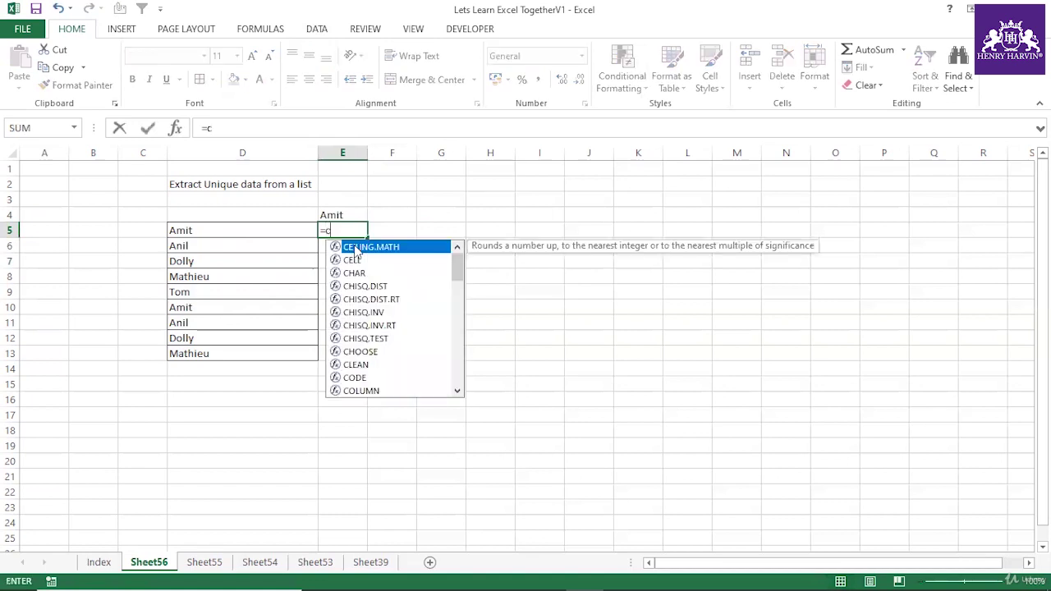
{"action": "type", "text": "ountif"}
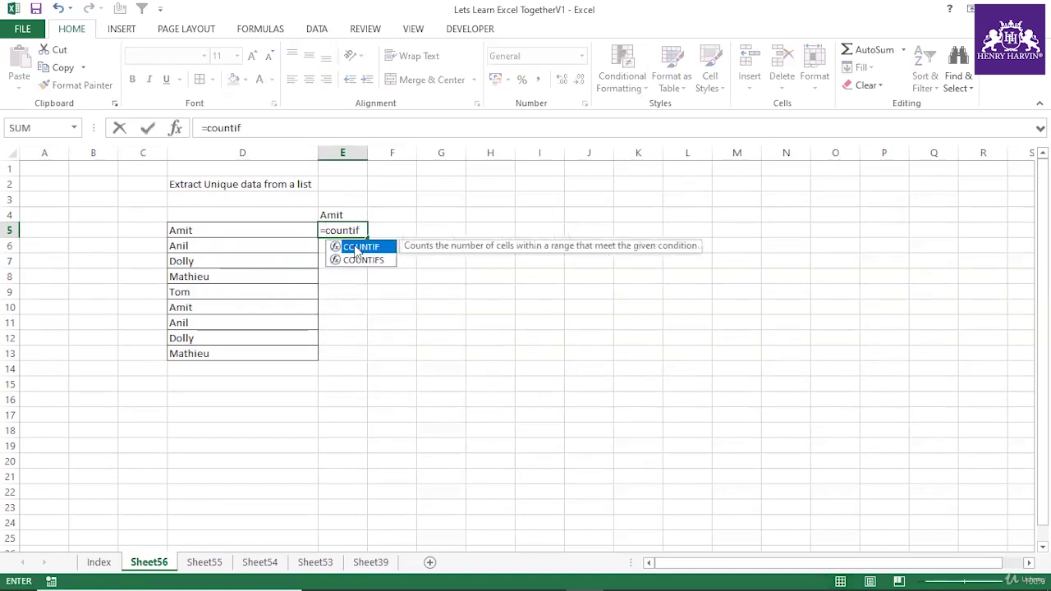
{"action": "type", "text": "("}
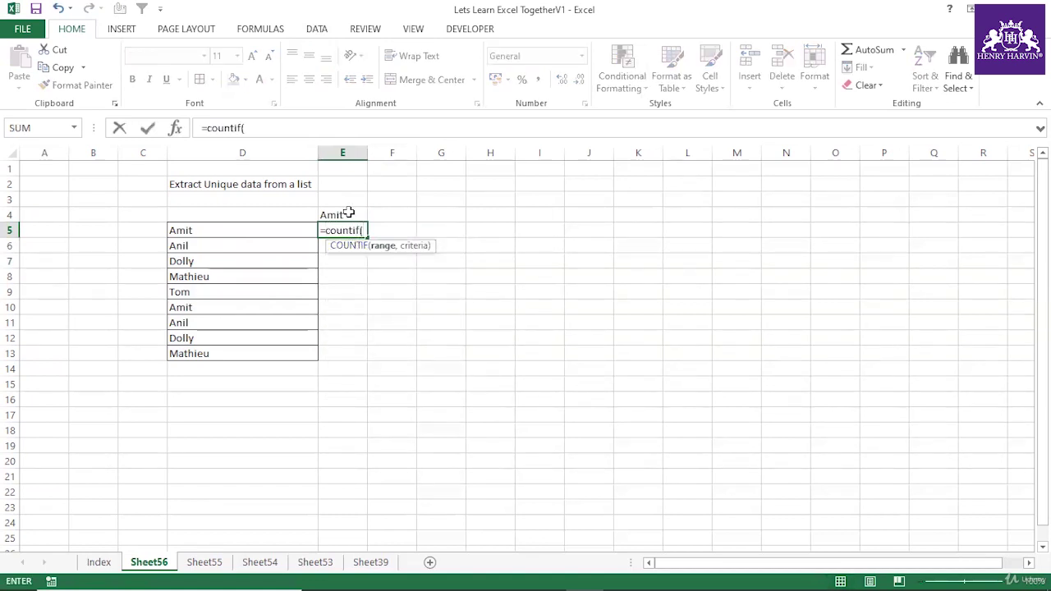
{"action": "left_click", "coordinate": [349, 213]}
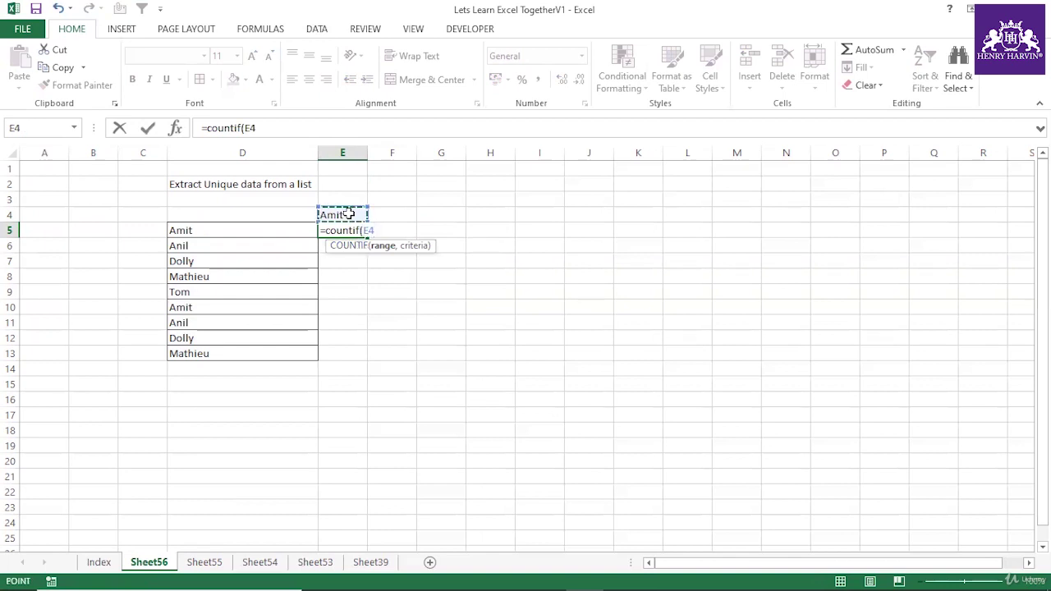
{"action": "key", "text": "F8"}
{"action": "type", "text": ","}
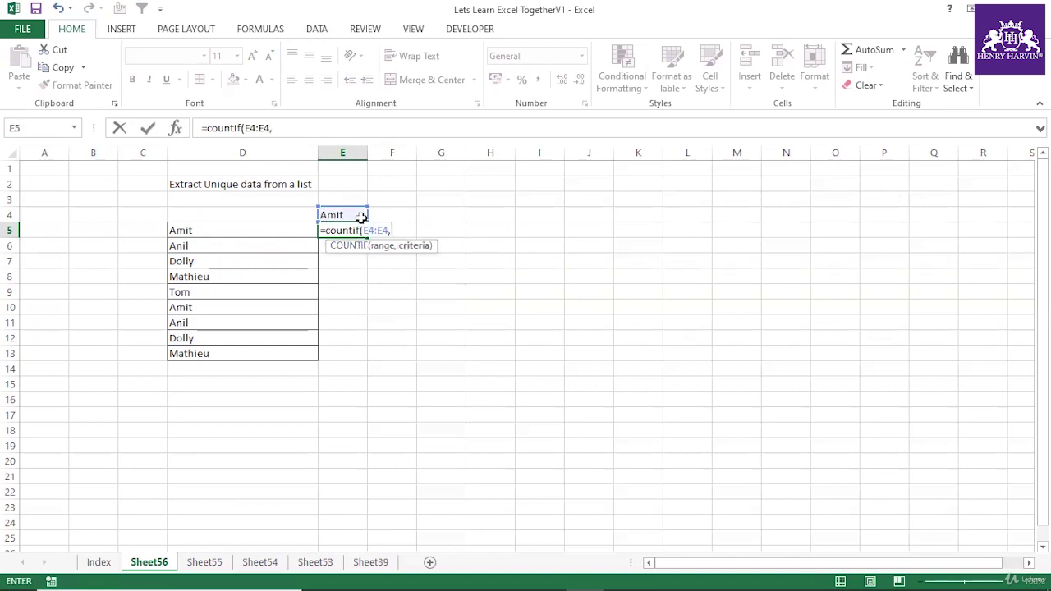
{"action": "left_click_drag", "start_coordinate": [257, 230], "coordinate": [242, 344]}
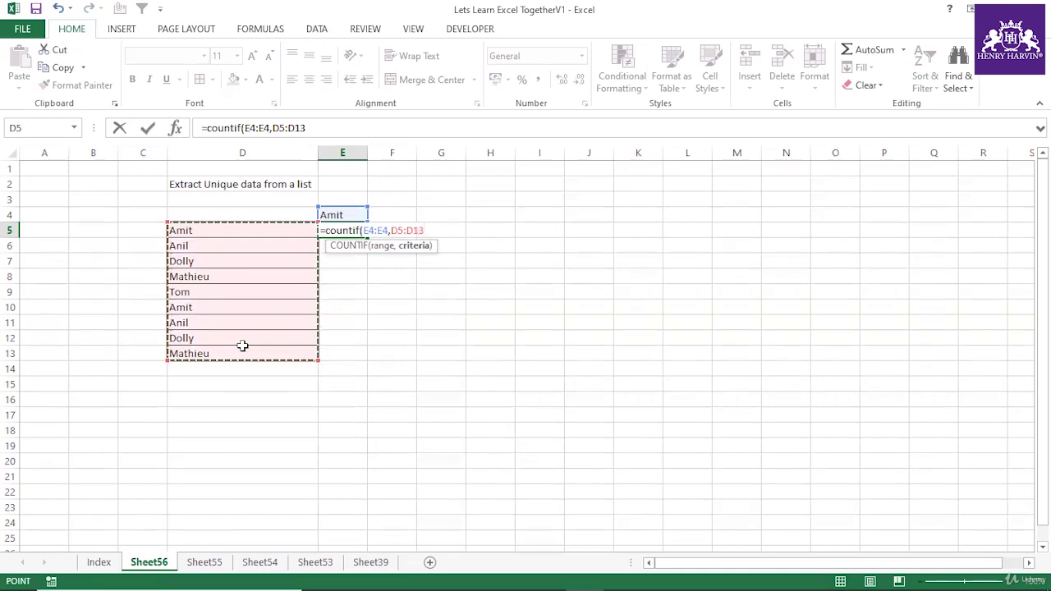
{"action": "type", "text": ")"}
{"action": "key", "text": "Return"}
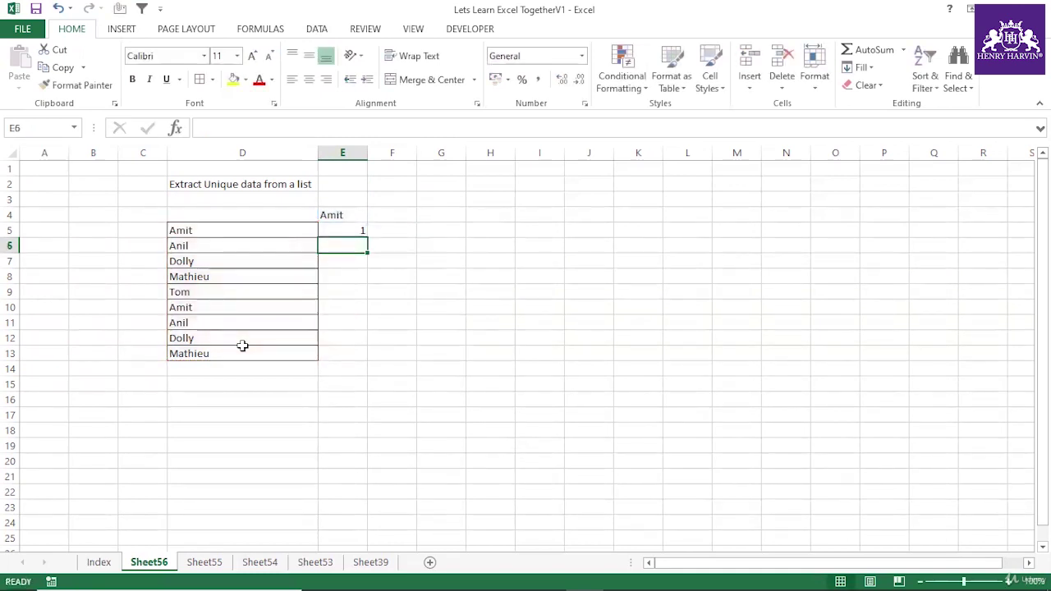
Make the D5:D13 criteria reference in E5's COUNTIF formula absolute, giving $D$5:$D$13.
{"action": "left_click", "coordinate": [353, 229]}
{"action": "left_click_drag", "start_coordinate": [208, 128], "coordinate": [280, 128]}
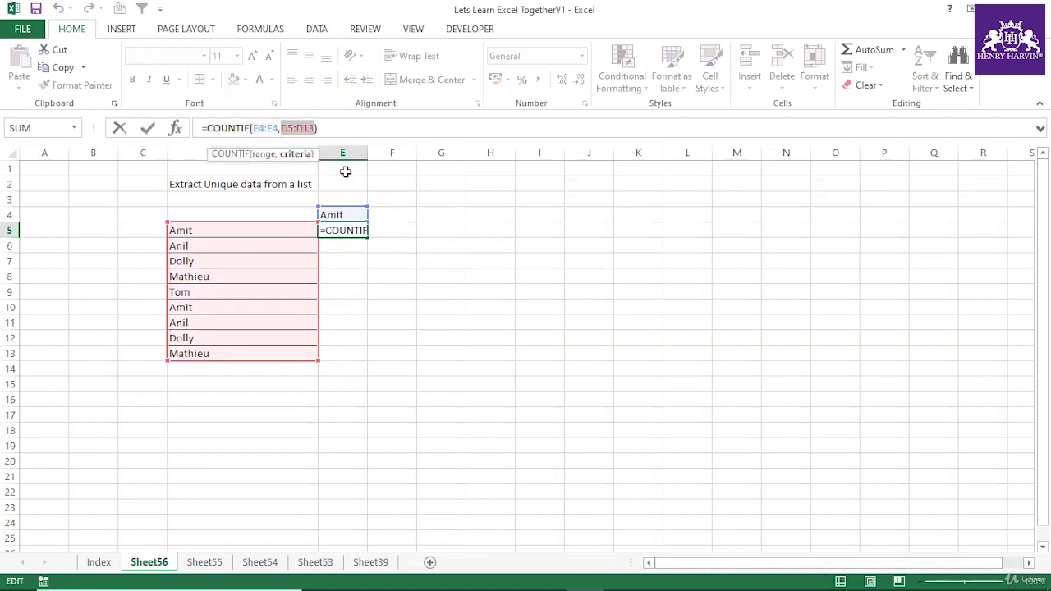
{"action": "key", "text": "F4"}
{"action": "key", "text": "Return"}
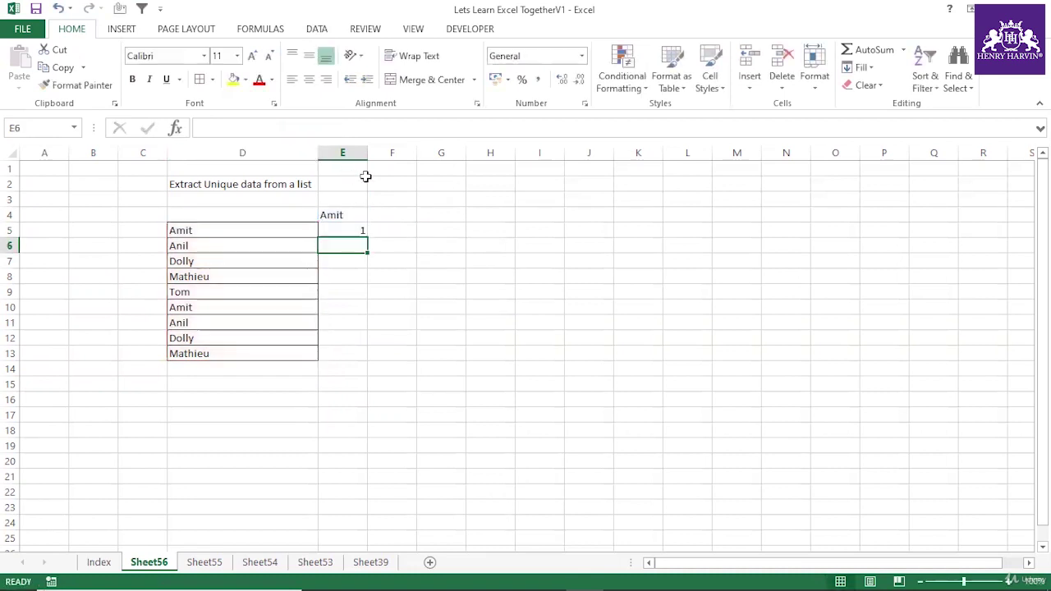
Make the first E4 reference in E5's COUNTIF range absolute, giving the expanding range $E$4:E4.
{"action": "left_click", "coordinate": [362, 227]}
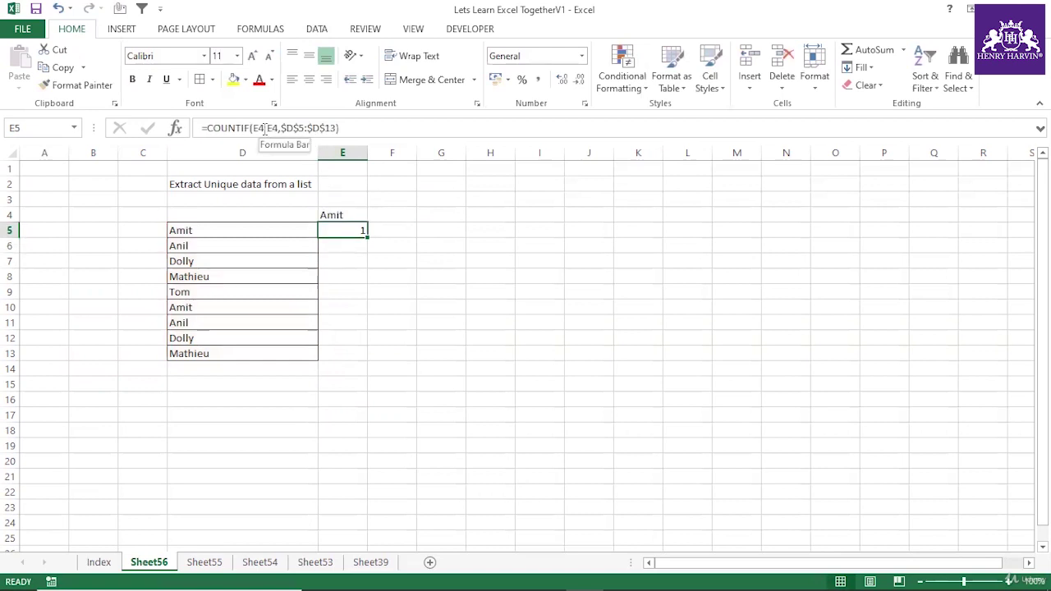
{"action": "left_click_drag", "start_coordinate": [263, 128], "coordinate": [253, 129]}
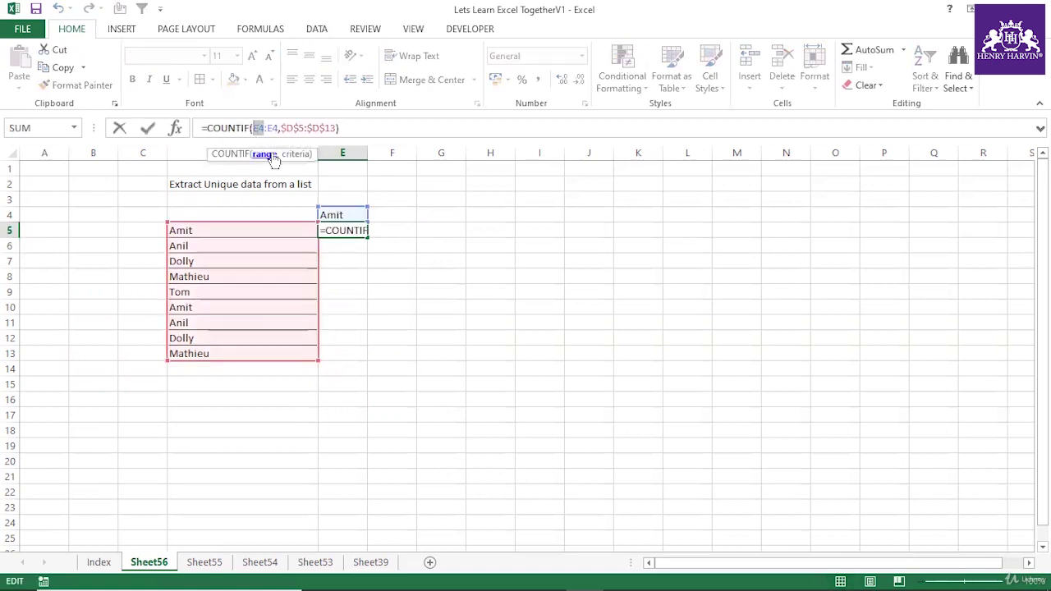
{"action": "key", "text": "F4"}
{"action": "key", "text": "Return"}
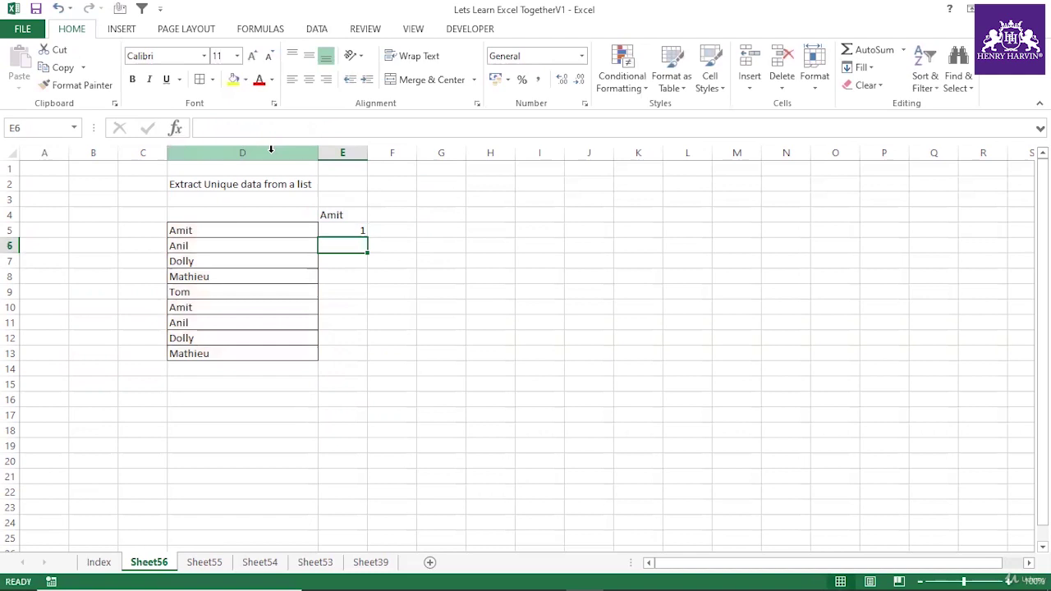
Evaluate the whole COUNTIF expression inside E5's formula to view its result array, and cancel the edit.
{"action": "left_click", "coordinate": [340, 229]}
{"action": "left_click_drag", "start_coordinate": [207, 128], "coordinate": [367, 128]}
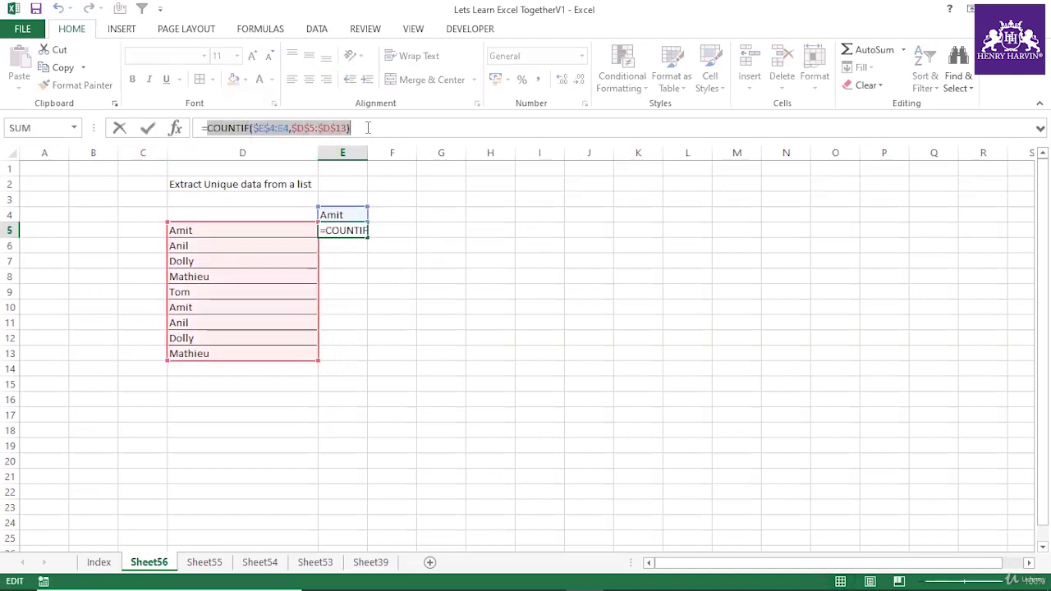
{"action": "key", "text": "F9"}
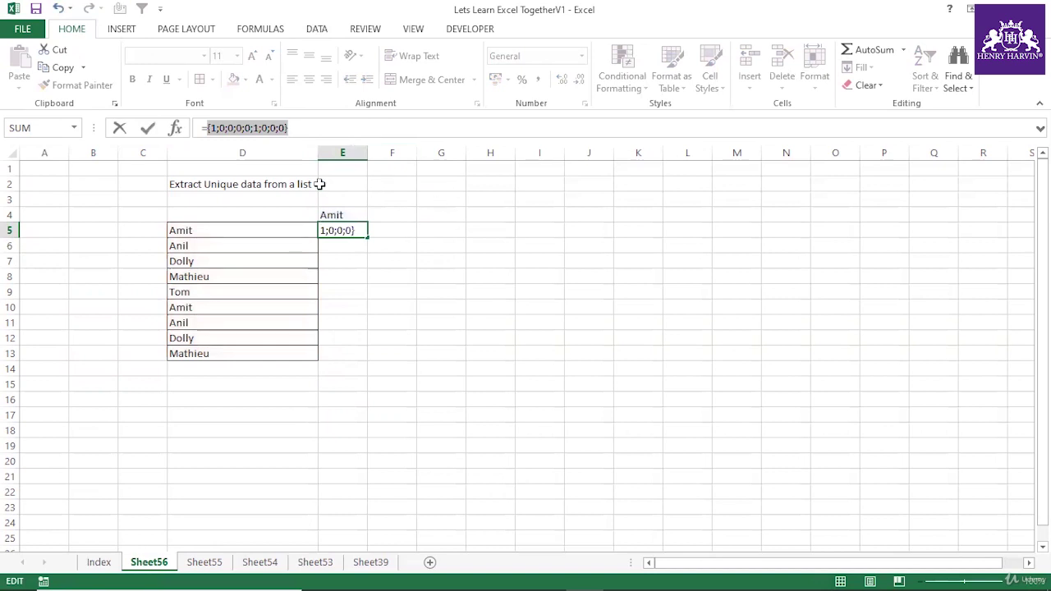
{"action": "key", "text": "Escape"}
Clear the name from cell E4.
{"action": "left_click", "coordinate": [347, 208]}
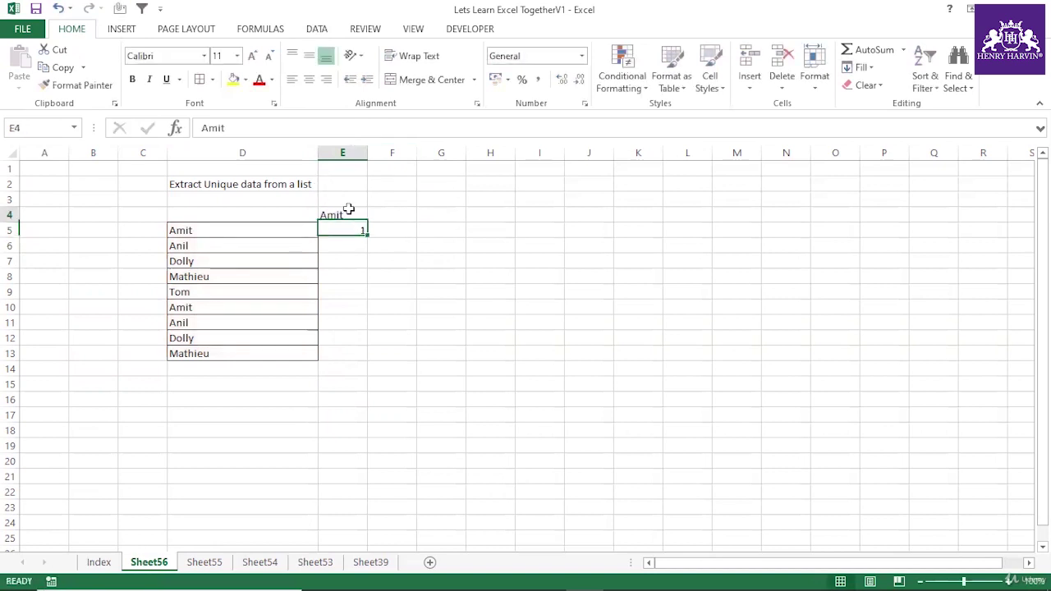
{"action": "key", "text": "Delete"}
{"action": "left_click", "coordinate": [360, 271]}
Evaluate E5's COUNTIF expression with E4 empty to view the resulting array, and cancel the edit.
{"action": "left_click", "coordinate": [341, 231]}
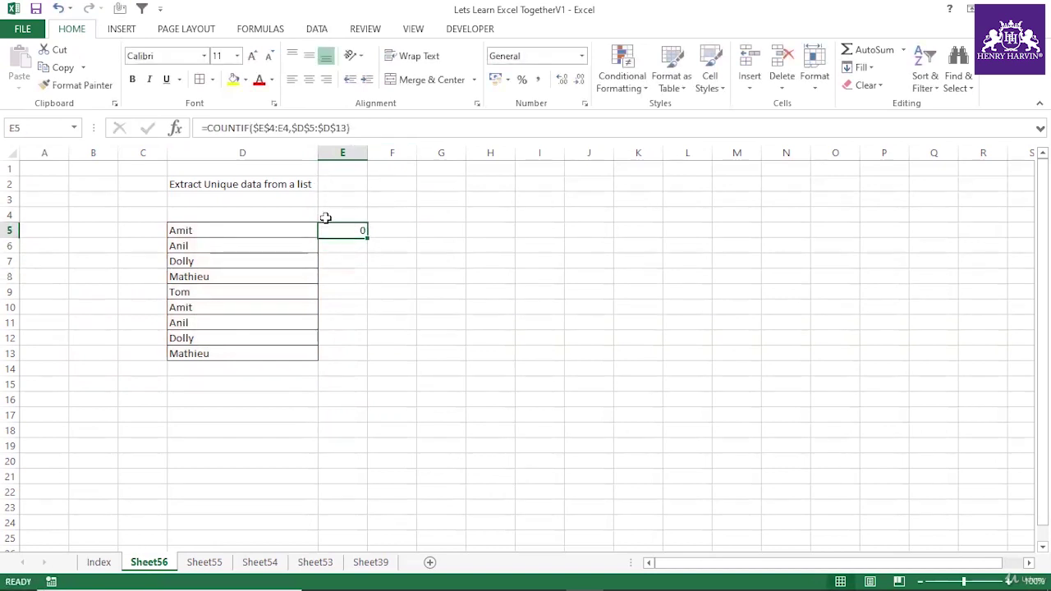
{"action": "left_click_drag", "start_coordinate": [209, 128], "coordinate": [363, 128]}
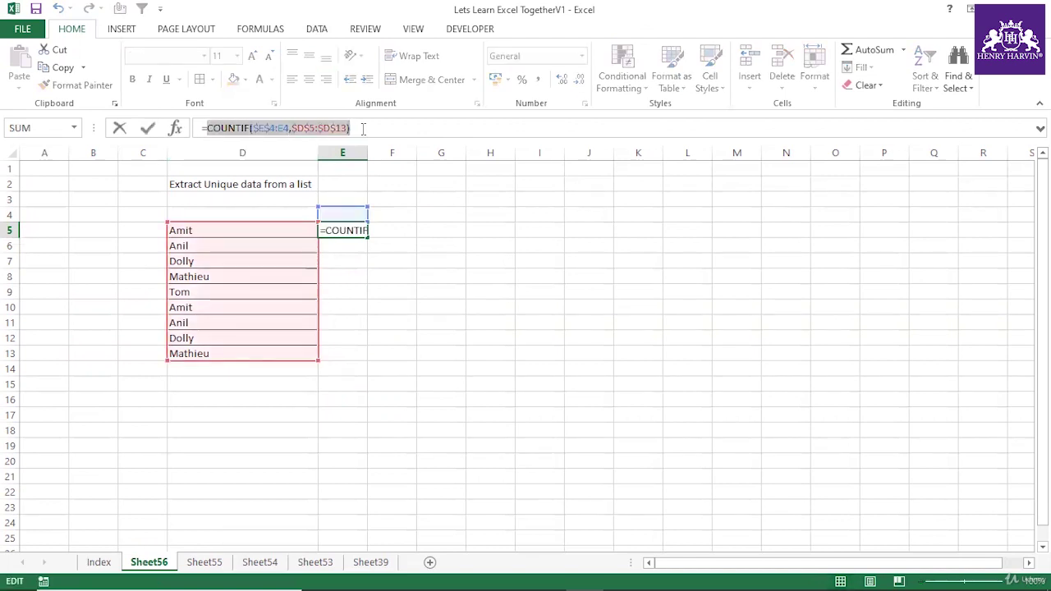
{"action": "key", "text": "F9"}
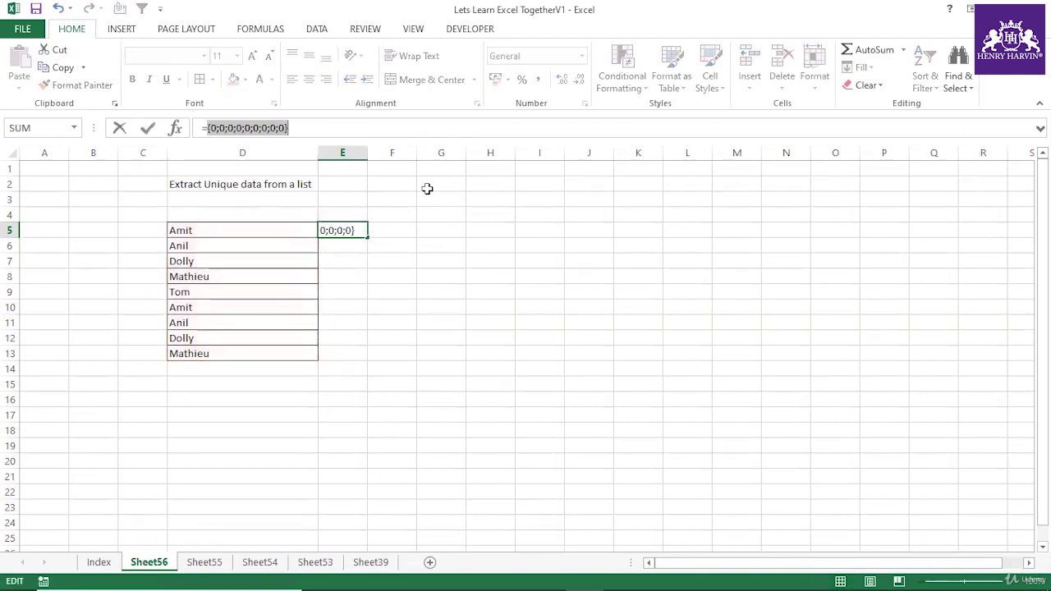
{"action": "key", "text": "Escape"}
{"action": "left_click", "coordinate": [377, 292]}
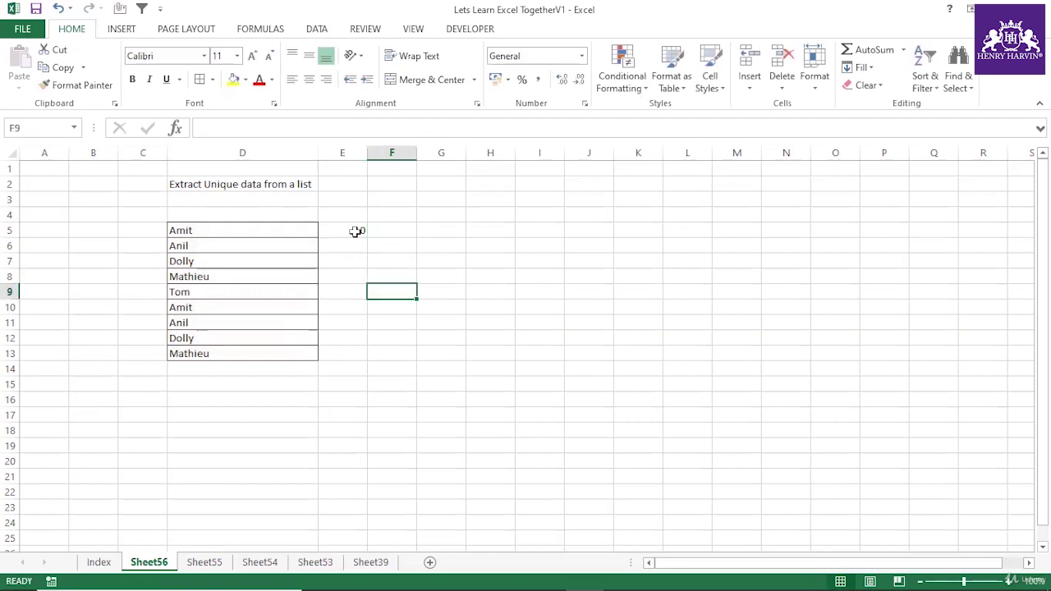
Enter the first name from the list in cell E4 again.
{"action": "left_click", "coordinate": [355, 232]}
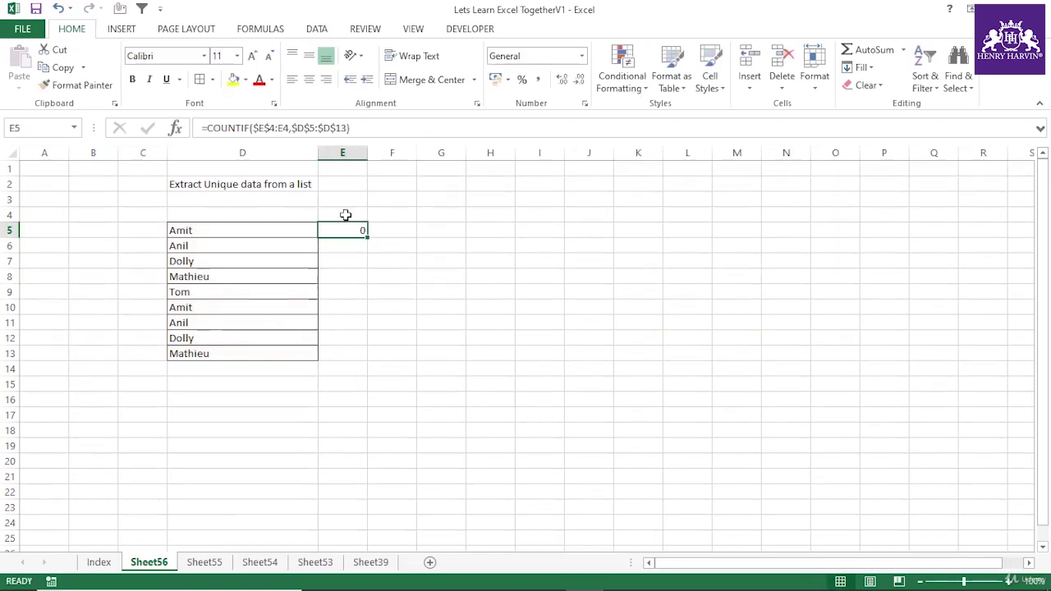
{"action": "left_click", "coordinate": [344, 213]}
{"action": "type", "text": "Ami"}
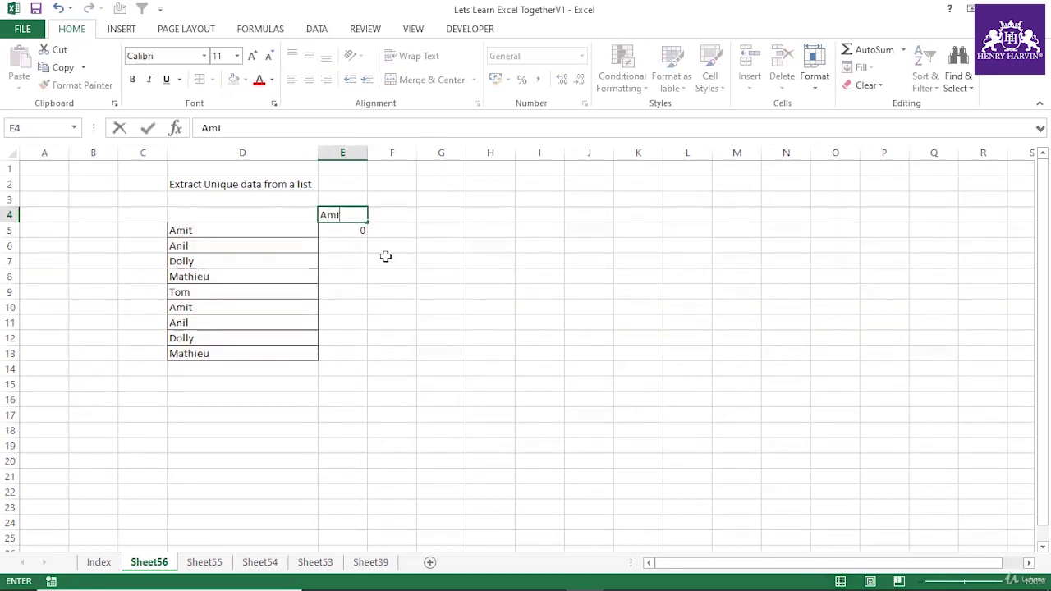
{"action": "type", "text": "t"}
{"action": "key", "text": "Return"}
{"action": "left_click", "coordinate": [348, 209]}
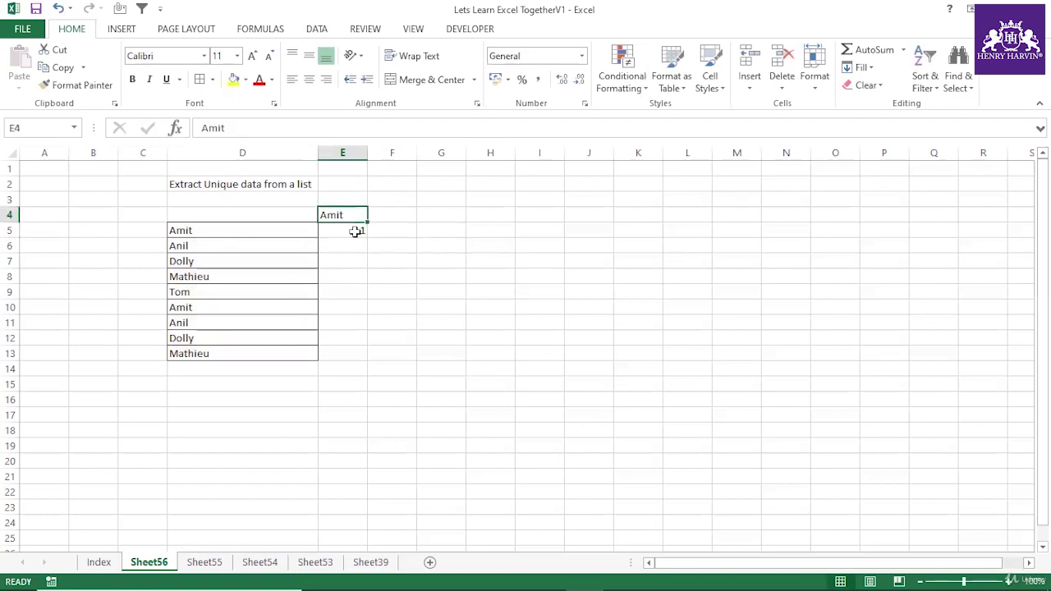
Evaluate E5's COUNTIF expression with the name back in E4, and cancel the edit to keep the formula.
{"action": "left_click", "coordinate": [355, 231]}
{"action": "left_click_drag", "start_coordinate": [206, 128], "coordinate": [453, 129]}
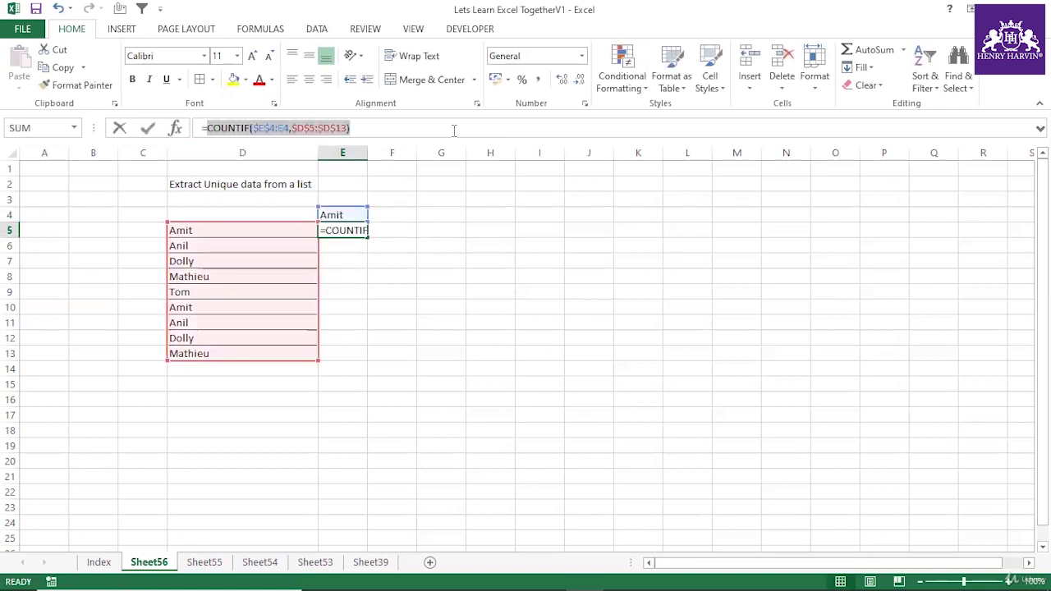
{"action": "key", "text": "F9"}
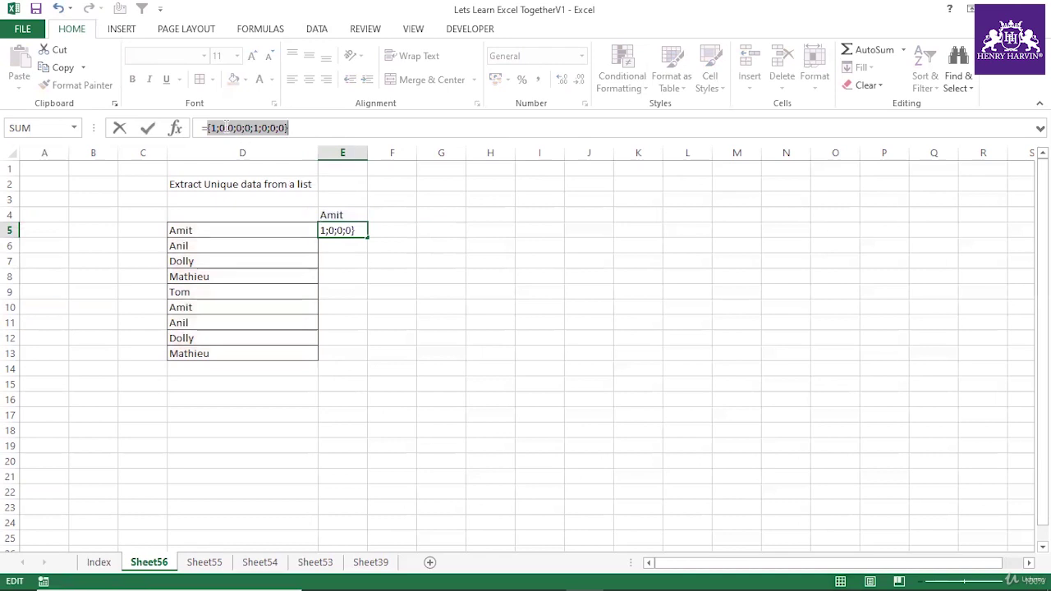
{"action": "key", "text": "Escape"}
{"action": "left_click", "coordinate": [357, 257]}
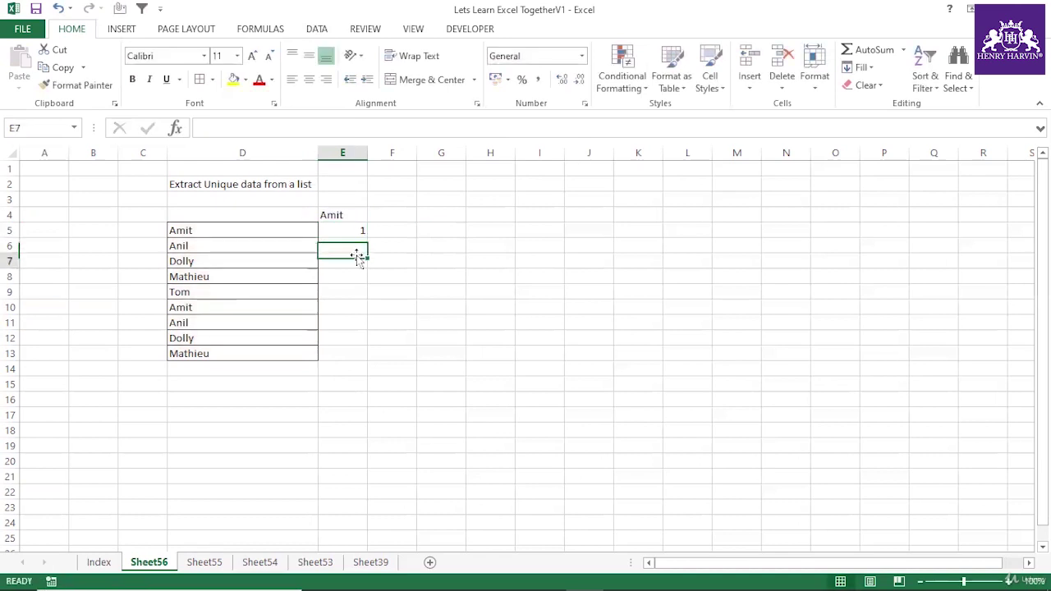
Remove the re-entered name from cell E4.
{"action": "key", "text": "Up"}
{"action": "key", "text": "Up"}
{"action": "key", "text": "Up"}
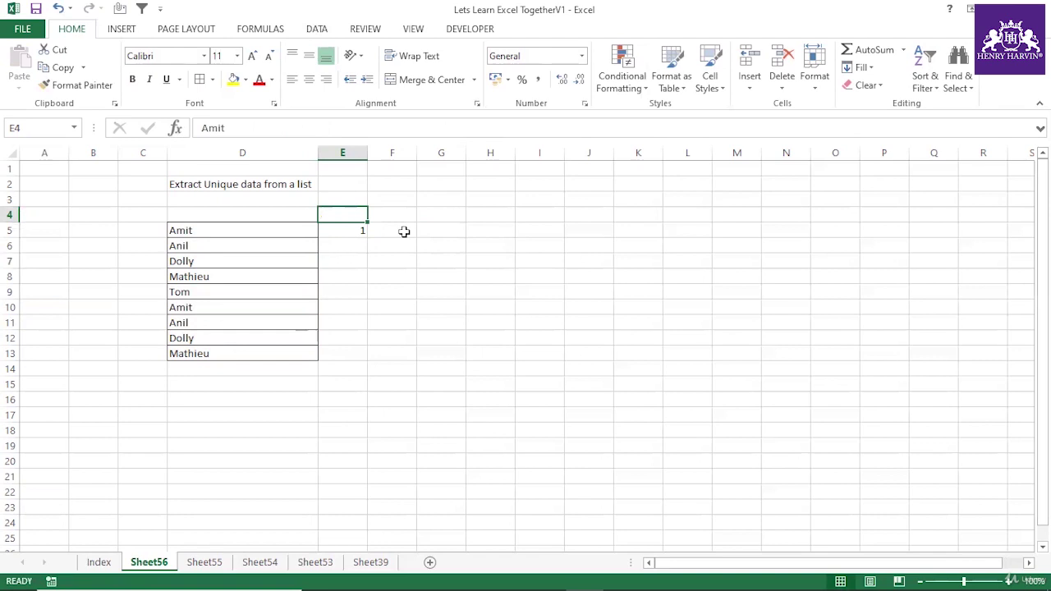
{"action": "key", "text": "Delete"}
Wrap E5's COUNTIF in a MATCH function with lookup value 0 and match type 0: =MATCH(0,COUNTIF($E$4:E4,$D$5:$D$13),0).
{"action": "left_click", "coordinate": [357, 230]}
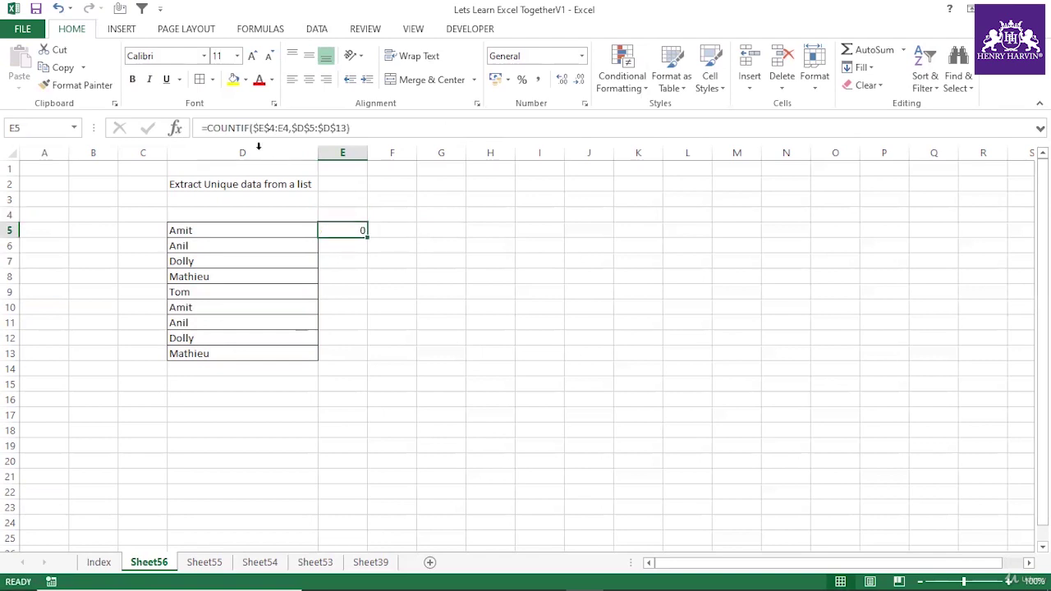
{"action": "left_click", "coordinate": [211, 130]}
{"action": "type", "text": "match"}
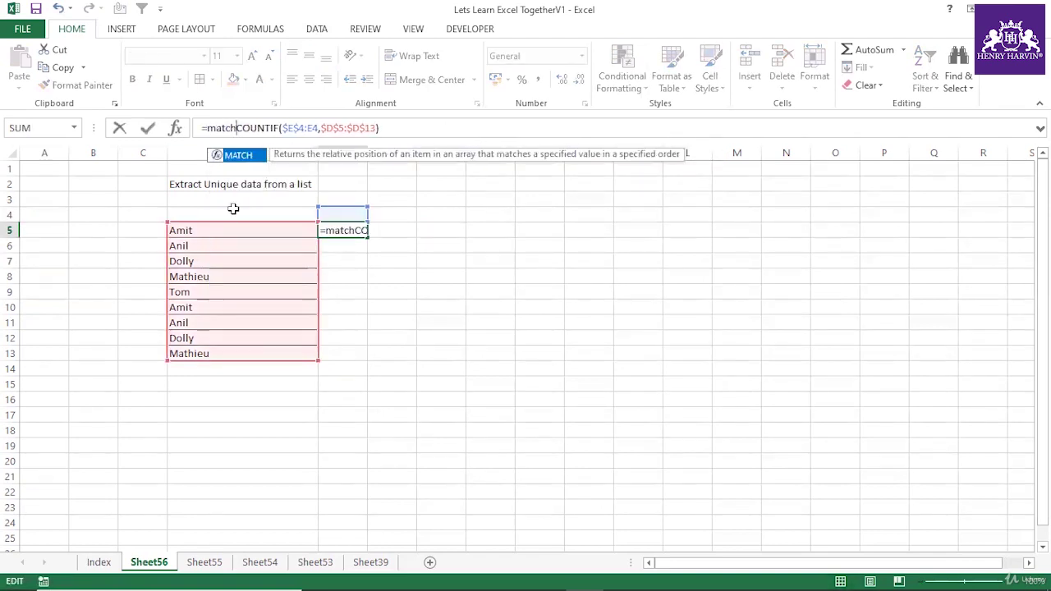
{"action": "type", "text": "(0,"}
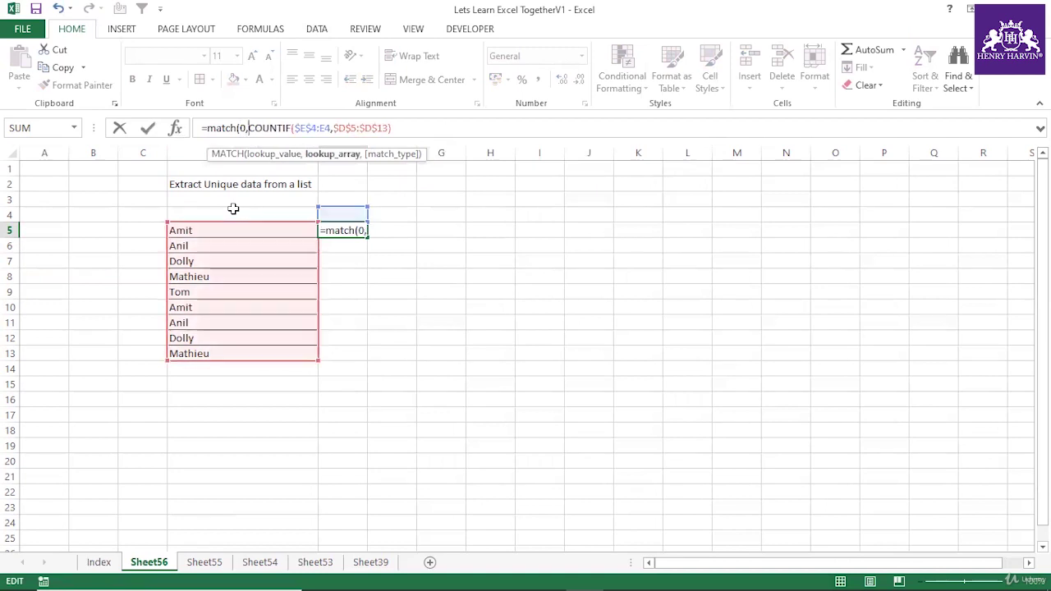
{"action": "left_click", "coordinate": [435, 129]}
{"action": "type", "text": ",0)"}
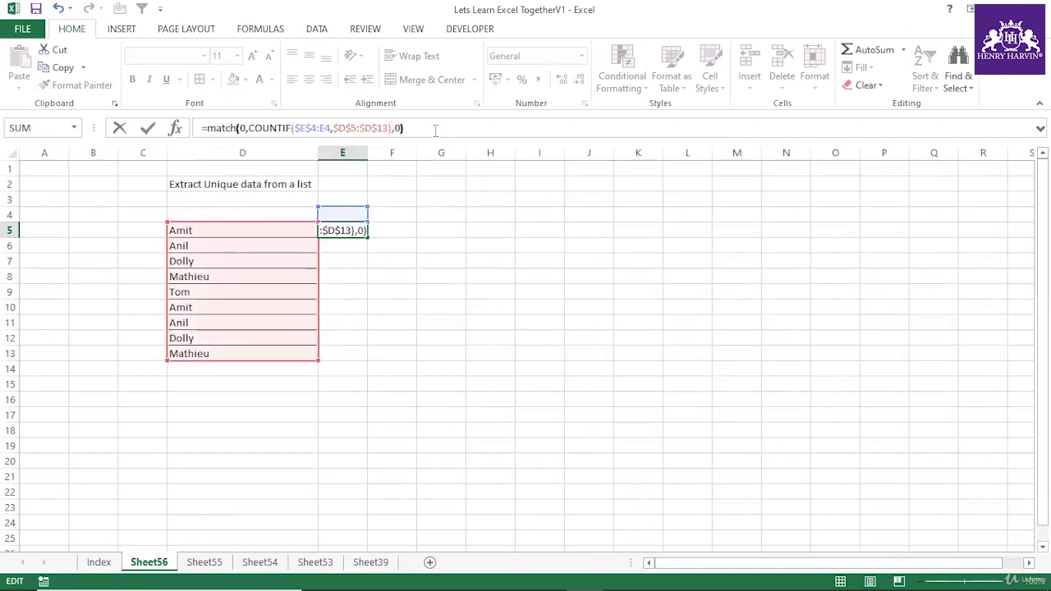
{"action": "key", "text": "Return"}
Evaluate the whole MATCH expression in E5's formula to view the position it returns, and cancel the edit.
{"action": "left_click", "coordinate": [342, 230]}
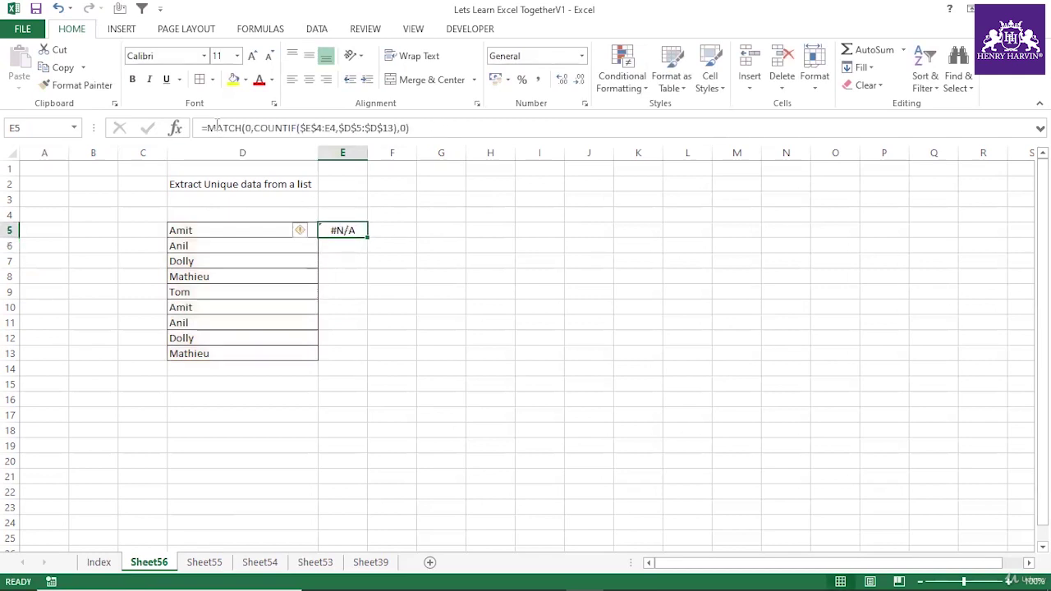
{"action": "left_click_drag", "start_coordinate": [208, 127], "coordinate": [408, 129]}
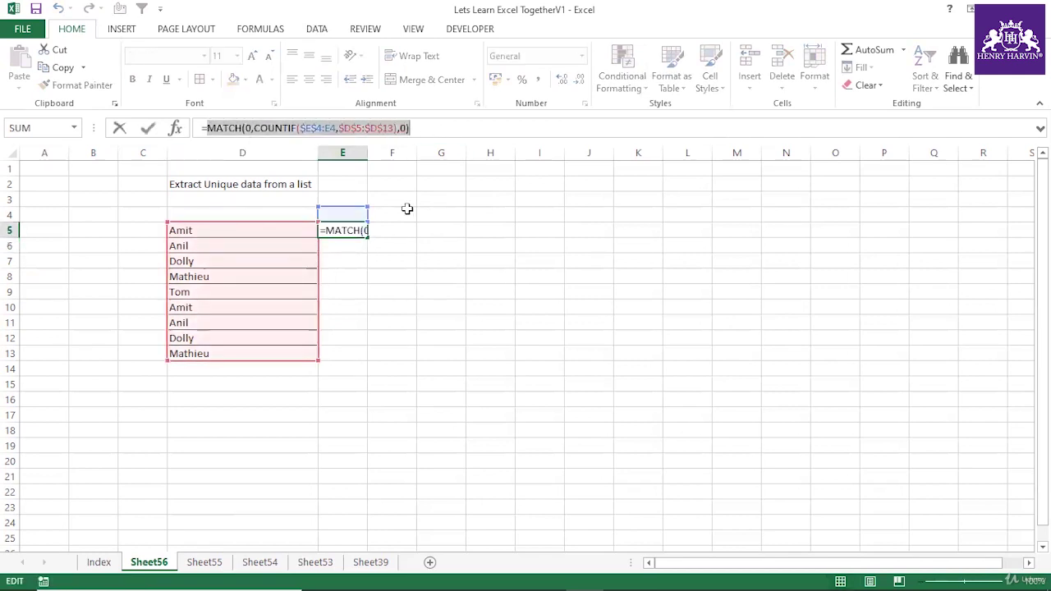
{"action": "key", "text": "F9"}
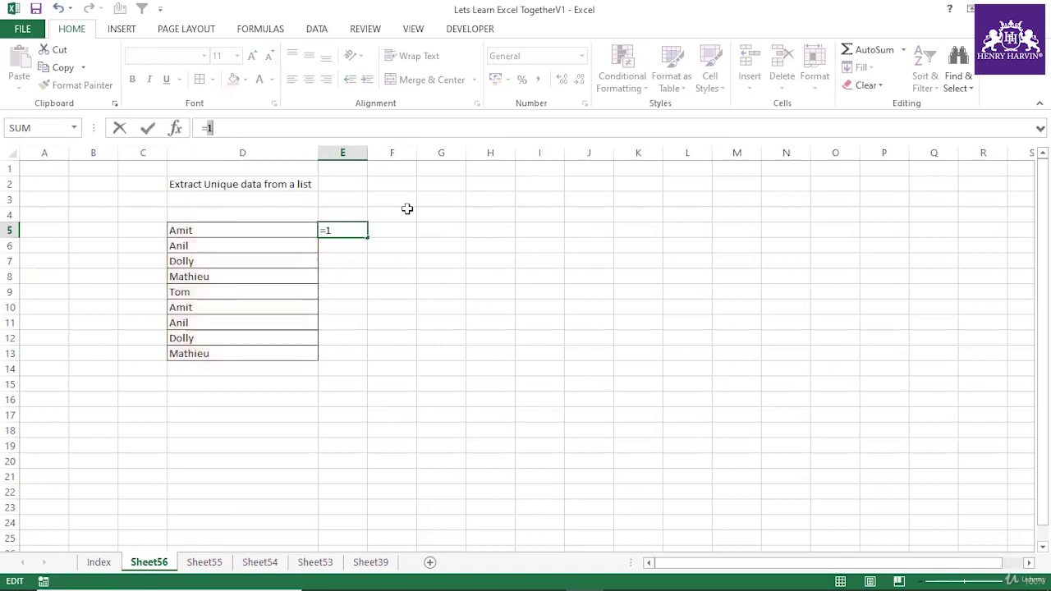
{"action": "key", "text": "Escape"}
{"action": "left_click", "coordinate": [408, 243]}
Wrap E5's MATCH in INDEX over $D$5:$D$13 and enter it as an array formula: =INDEX($D$5:$D$13,MATCH(0,COUNTIF($E$4:E4,$D$5:$D$13),0)).
{"action": "left_click", "coordinate": [244, 228]}
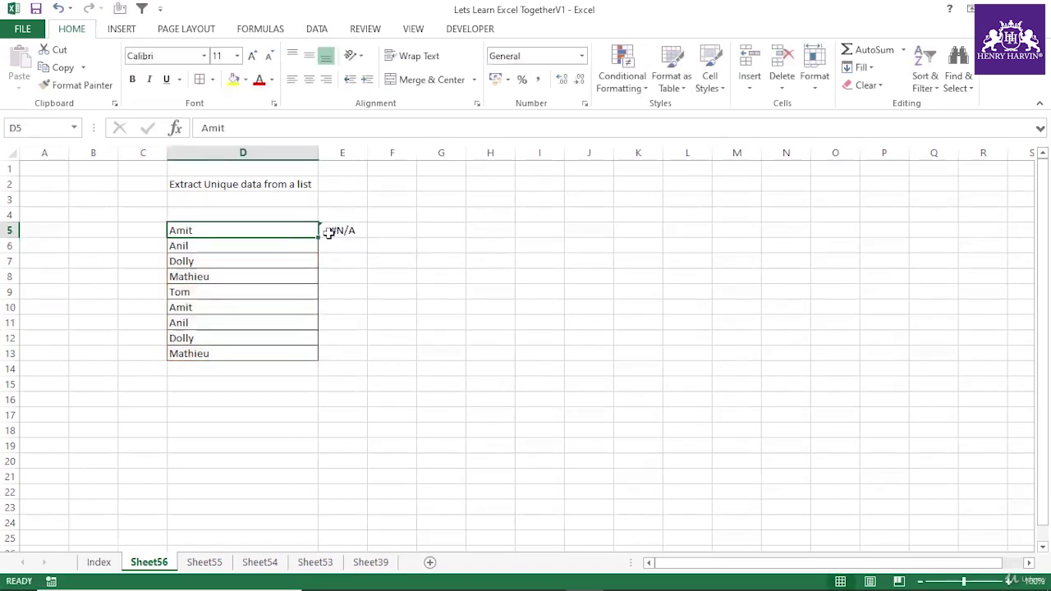
{"action": "left_click", "coordinate": [336, 230]}
{"action": "left_click", "coordinate": [206, 128]}
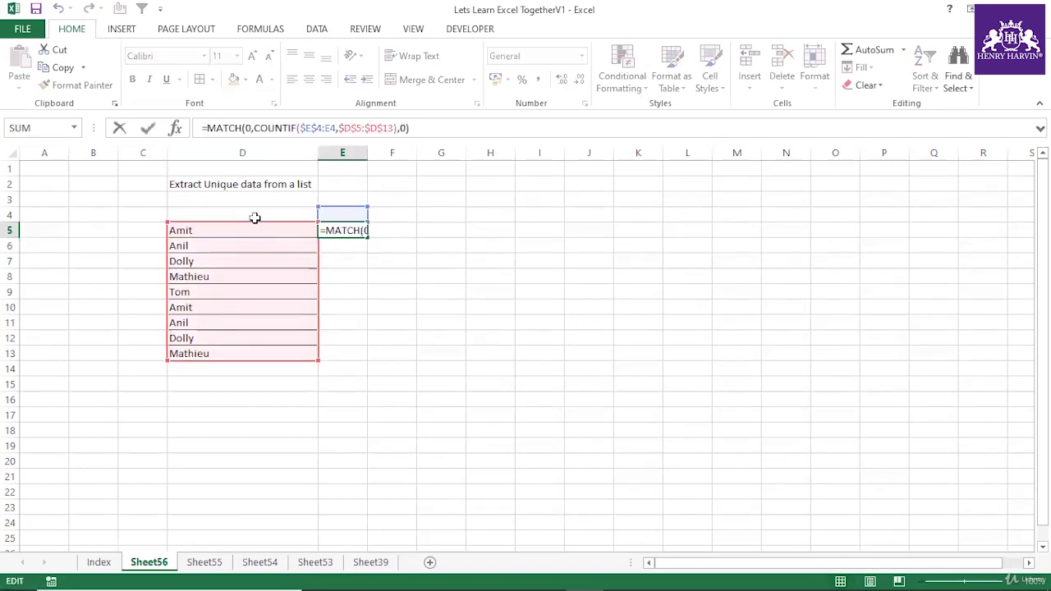
{"action": "type", "text": "index("}
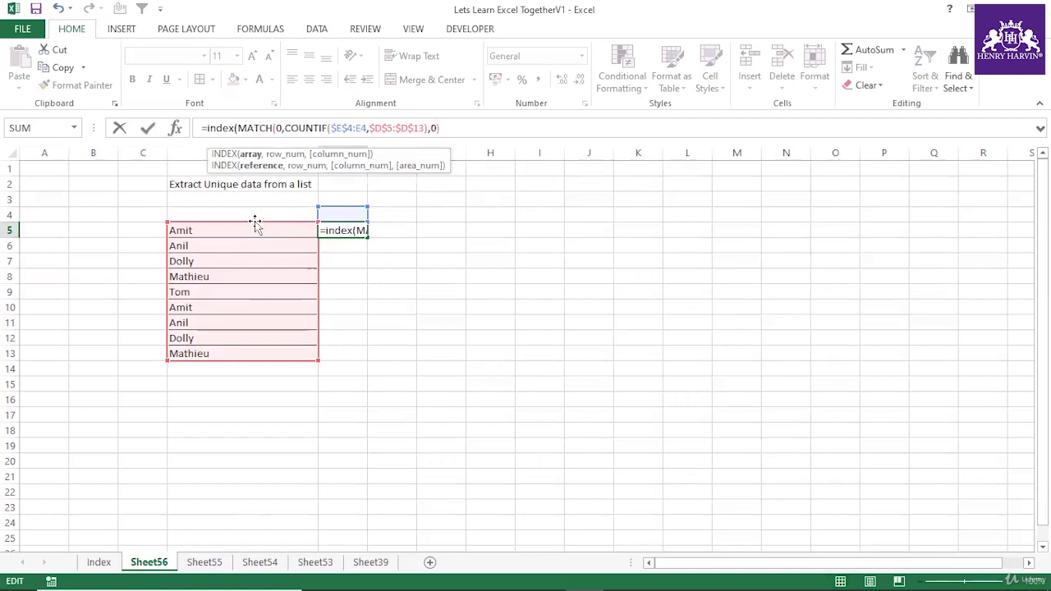
{"action": "left_click_drag", "start_coordinate": [265, 232], "coordinate": [267, 355]}
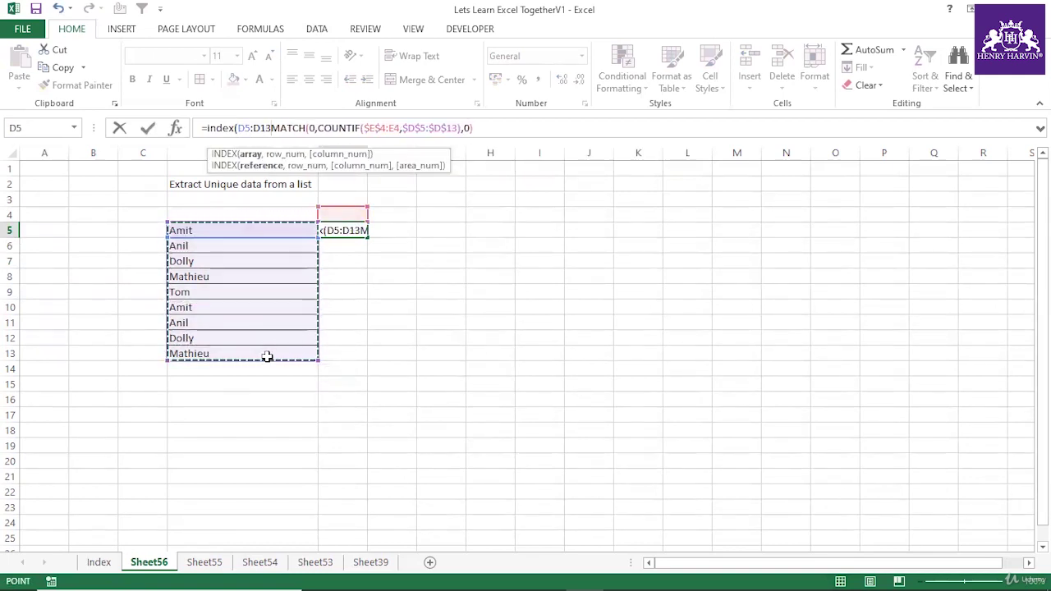
{"action": "key", "text": "F4"}
{"action": "type", "text": ","}
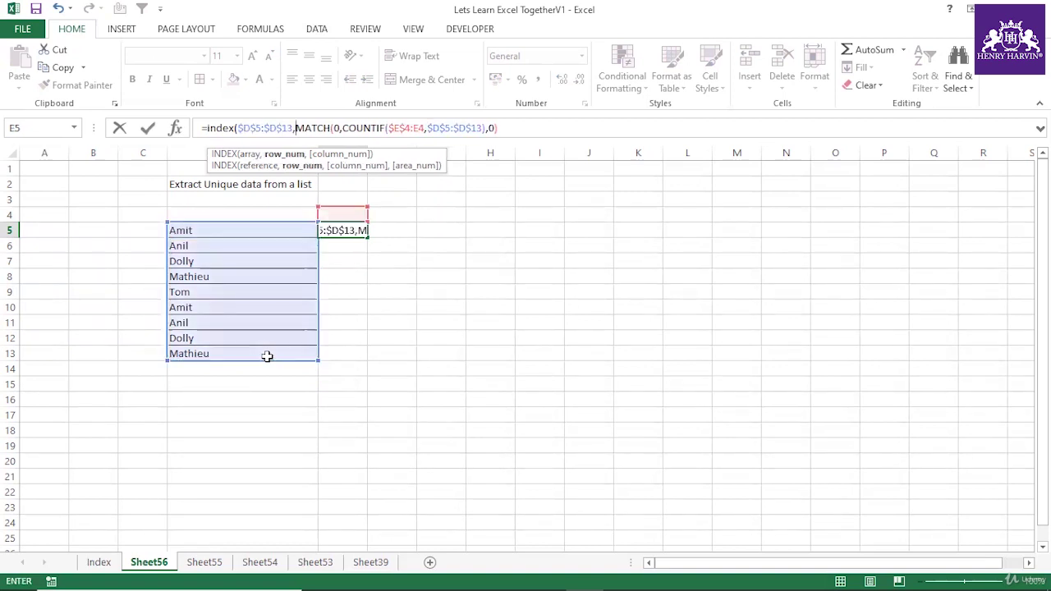
{"action": "key", "text": "ctrl+shift+Return"}
{"action": "left_click", "coordinate": [495, 354]}
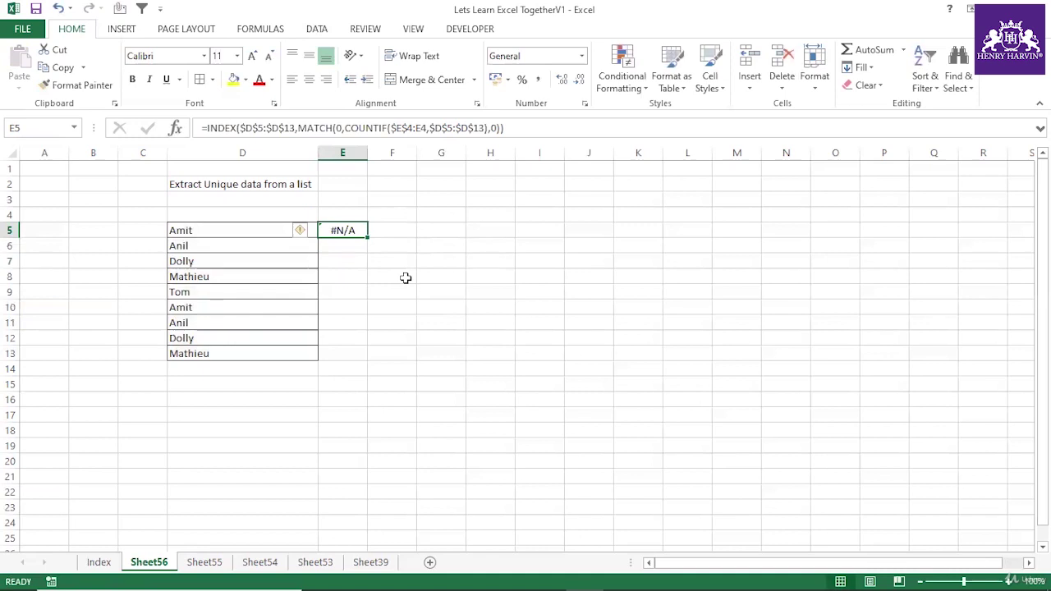
{"action": "key", "text": "F2"}
{"action": "key", "text": "ctrl+shift+Return"}
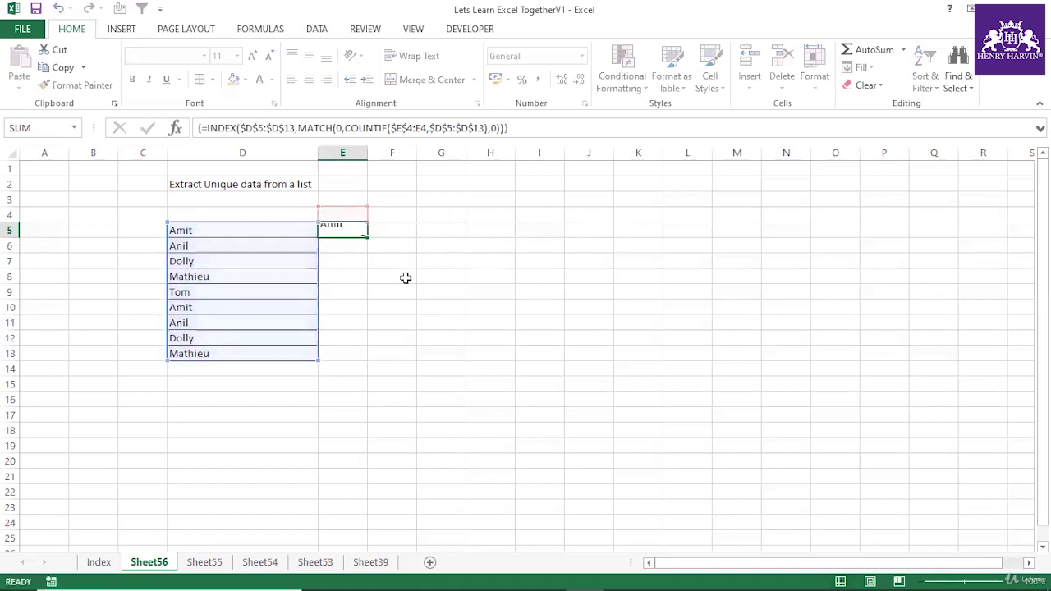
Fill the array formula from E5 down to E10 and check the extracted names in column E.
{"action": "left_click_drag", "start_coordinate": [366, 237], "coordinate": [361, 307]}
{"action": "left_click", "coordinate": [355, 261]}
{"action": "left_click", "coordinate": [362, 279]}
{"action": "left_click", "coordinate": [357, 293]}
{"action": "left_click", "coordinate": [352, 307]}
{"action": "left_click_drag", "start_coordinate": [343, 232], "coordinate": [348, 292]}
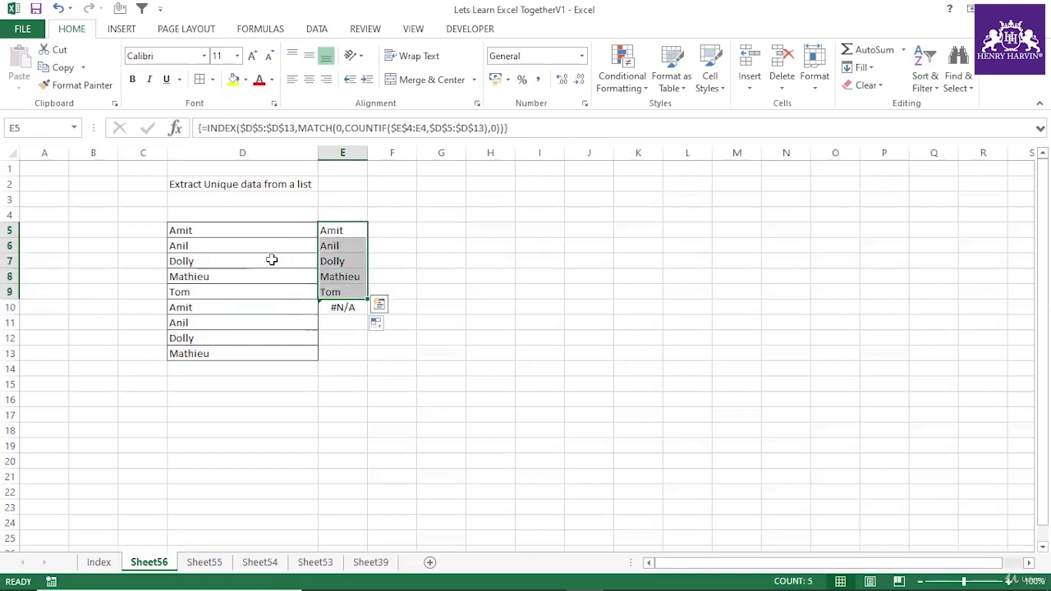
Copy the source list D5:D13 and paste it starting at I3.
{"action": "left_click_drag", "start_coordinate": [221, 232], "coordinate": [224, 352]}
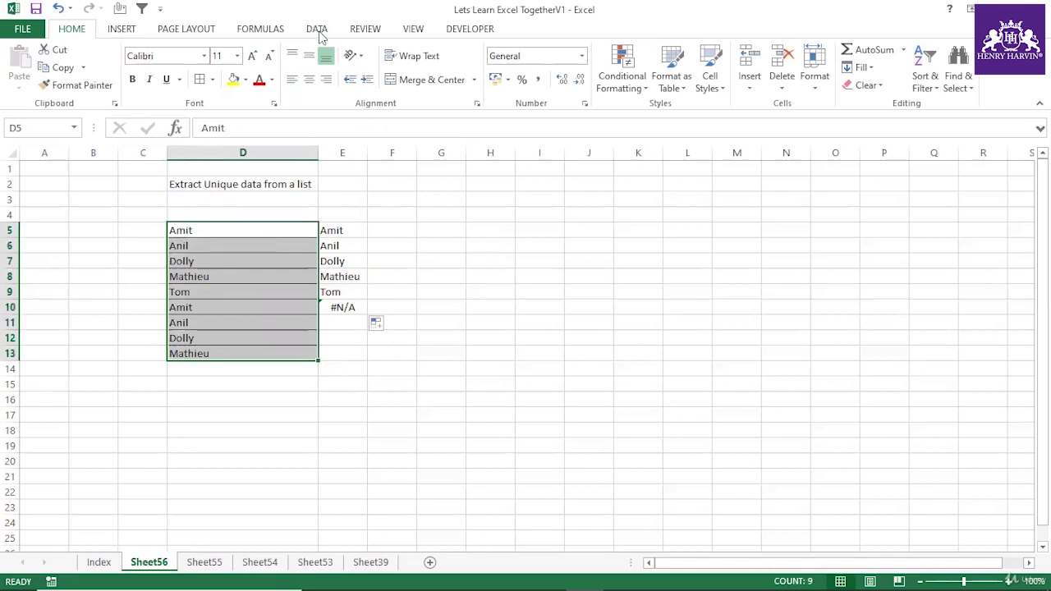
{"action": "key", "text": "ctrl+c"}
{"action": "left_click", "coordinate": [547, 199]}
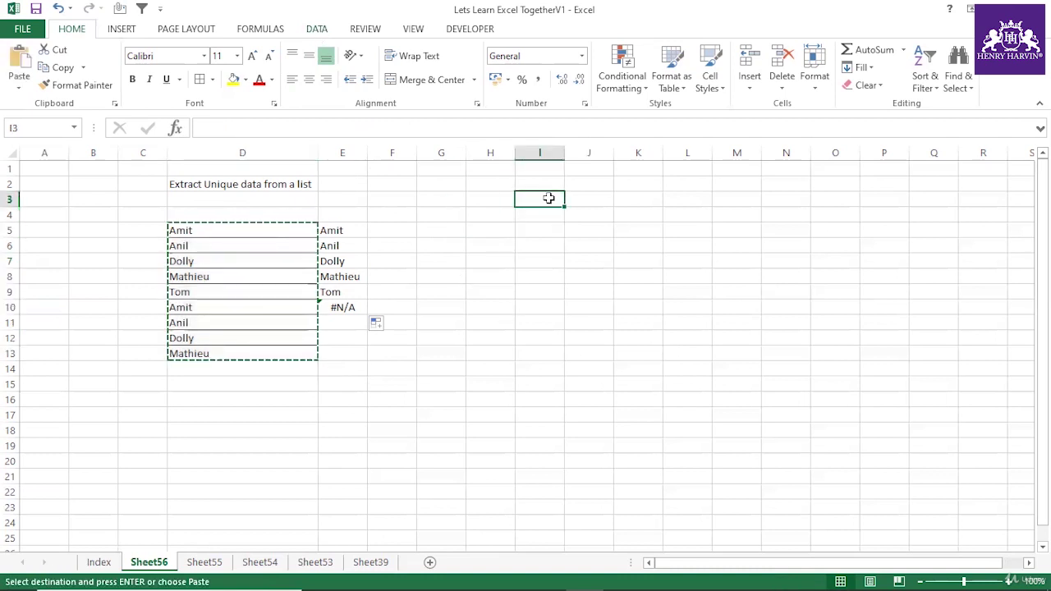
{"action": "key", "text": "ctrl+v"}
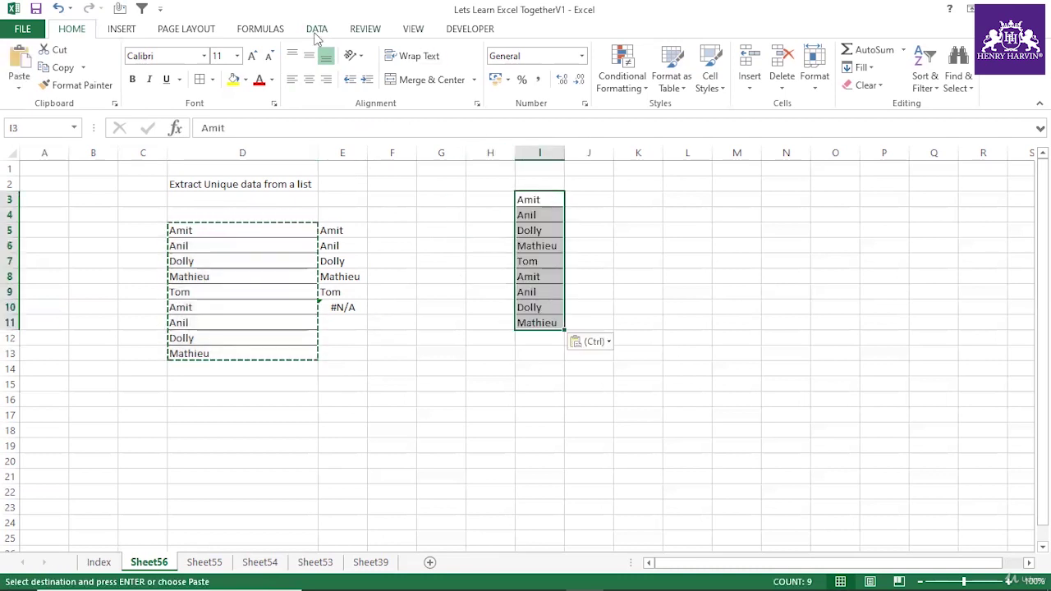
Remove duplicates from the pasted list in I3:I11, treating it as data without headers, and check the remaining names.
{"action": "left_click", "coordinate": [316, 31]}
{"action": "left_click", "coordinate": [586, 82]}
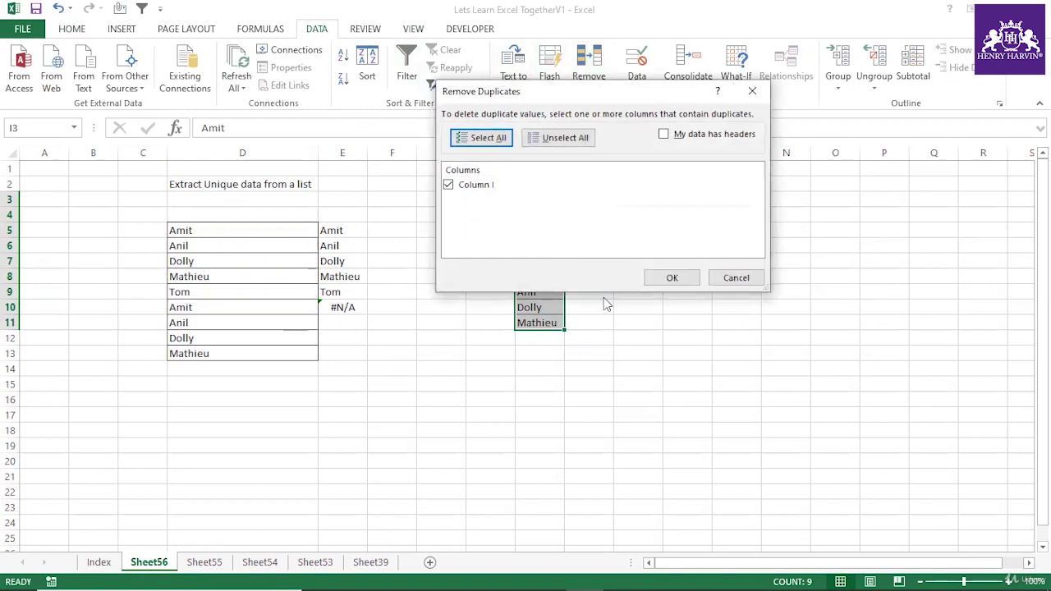
{"action": "left_click", "coordinate": [674, 278]}
{"action": "left_click", "coordinate": [546, 332]}
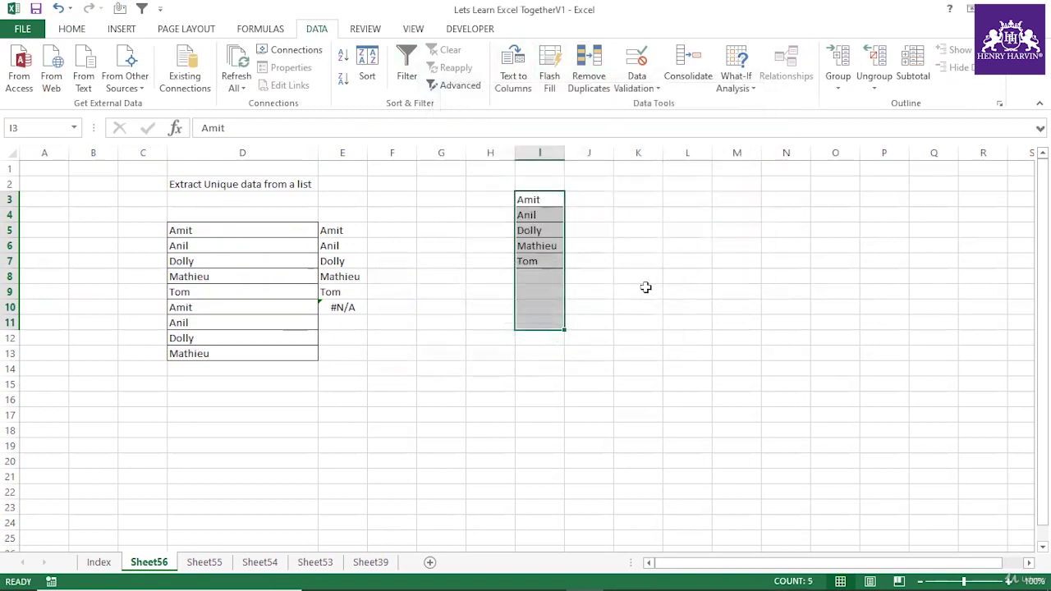
{"action": "left_click", "coordinate": [645, 292]}
{"action": "left_click_drag", "start_coordinate": [544, 198], "coordinate": [545, 270]}
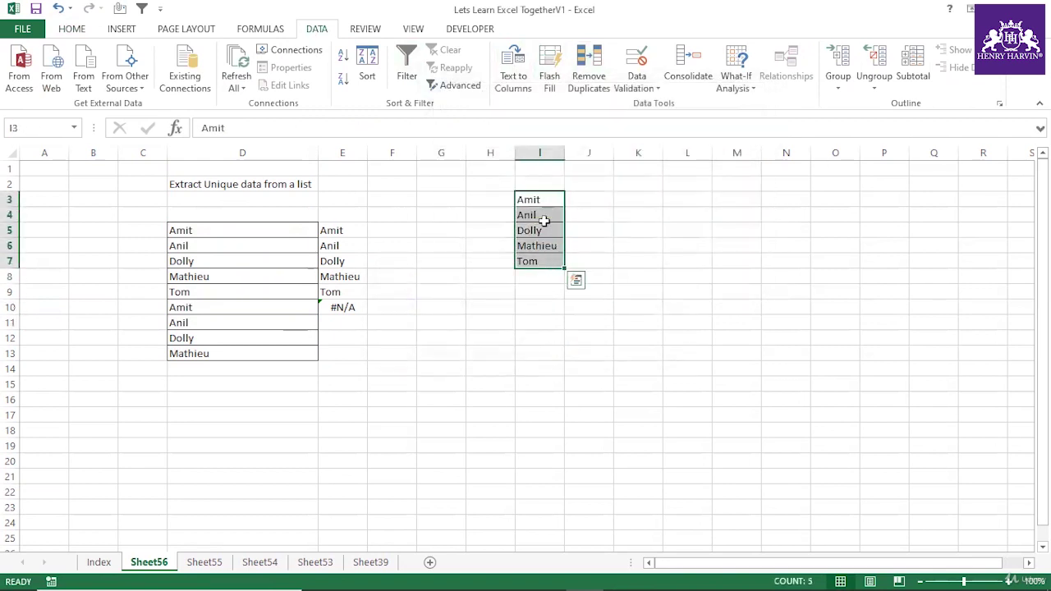
{"action": "left_click", "coordinate": [526, 303]}
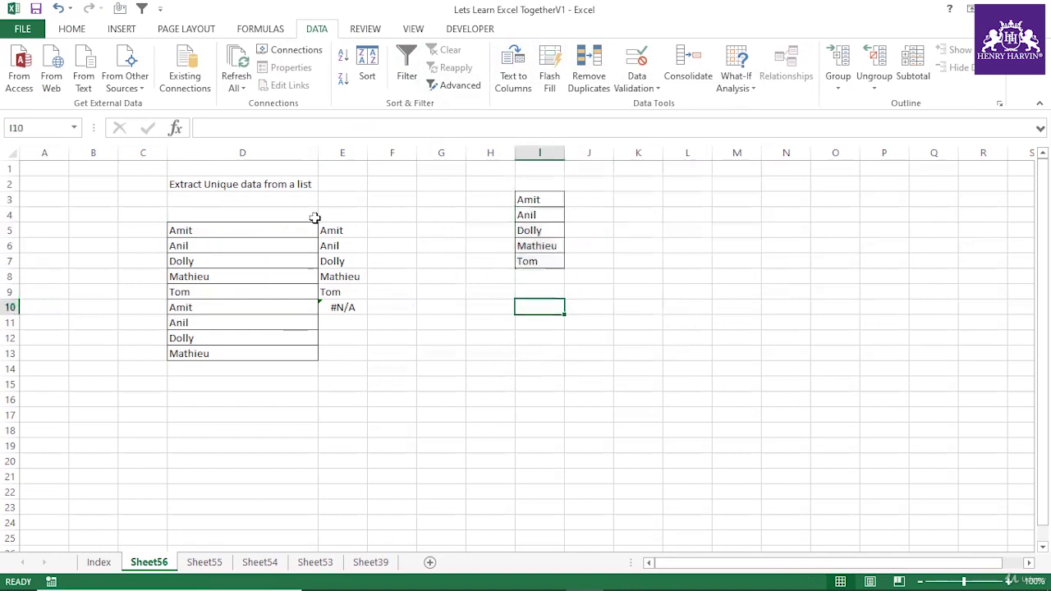
Compare the deduplicated list in column I with E5's formula result, inspect the formula and re-enter it as an array formula.
{"action": "left_click", "coordinate": [340, 230]}
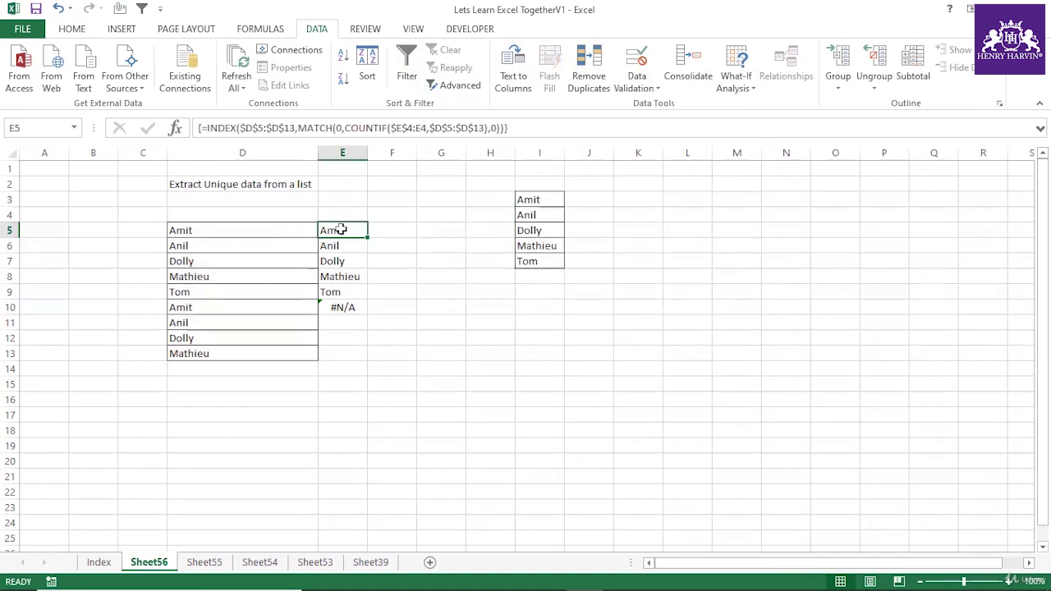
{"action": "left_click", "coordinate": [543, 259]}
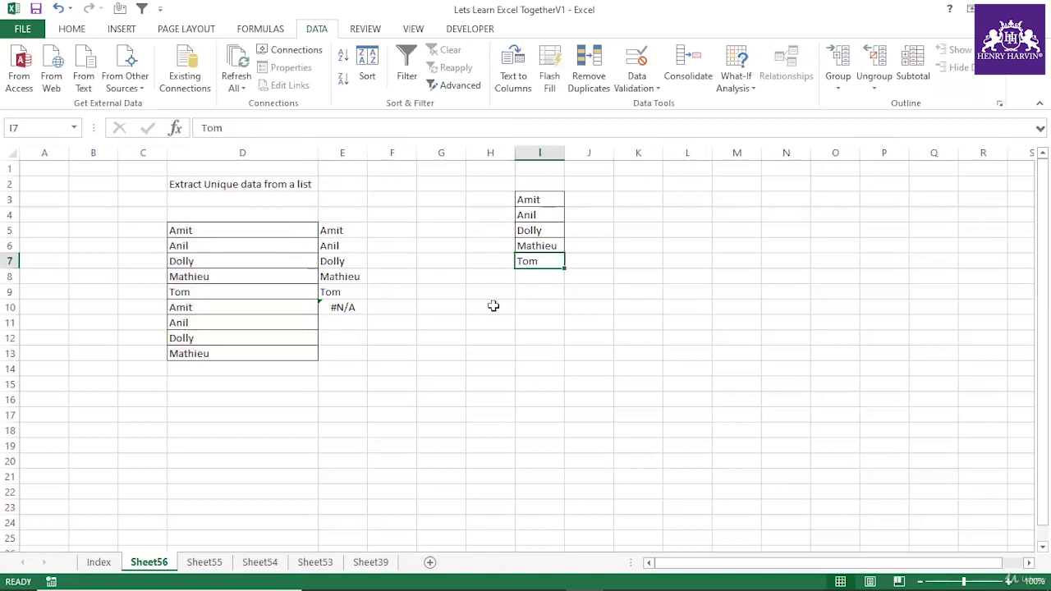
{"action": "left_click", "coordinate": [351, 231]}
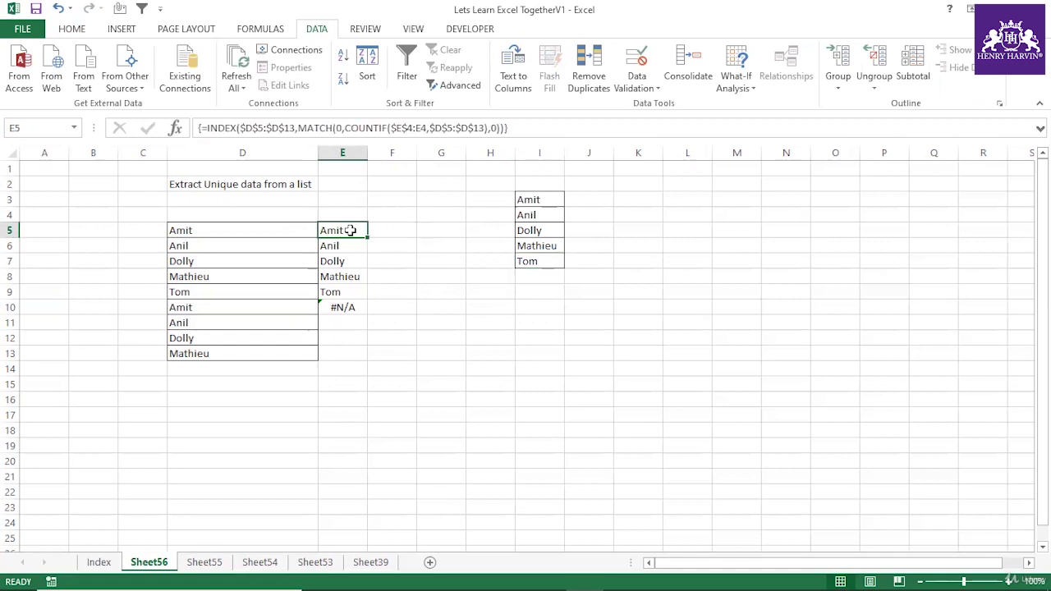
{"action": "left_click", "coordinate": [426, 128]}
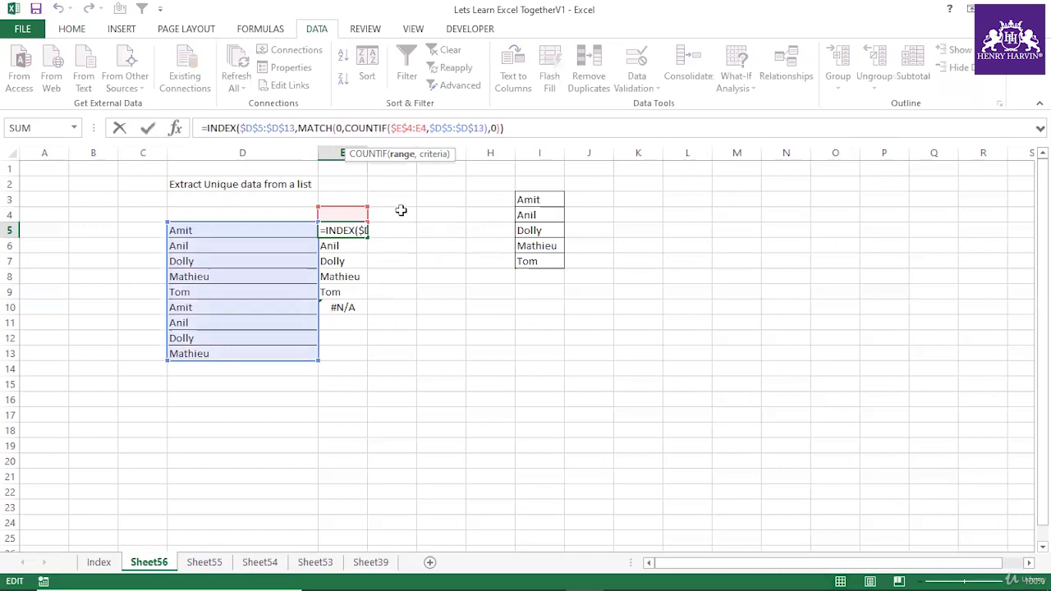
{"action": "key", "text": "ctrl+shift+Return"}
Clear the contents of E4:F11 to remove the extraction formulas.
{"action": "left_click_drag", "start_coordinate": [336, 211], "coordinate": [369, 328]}
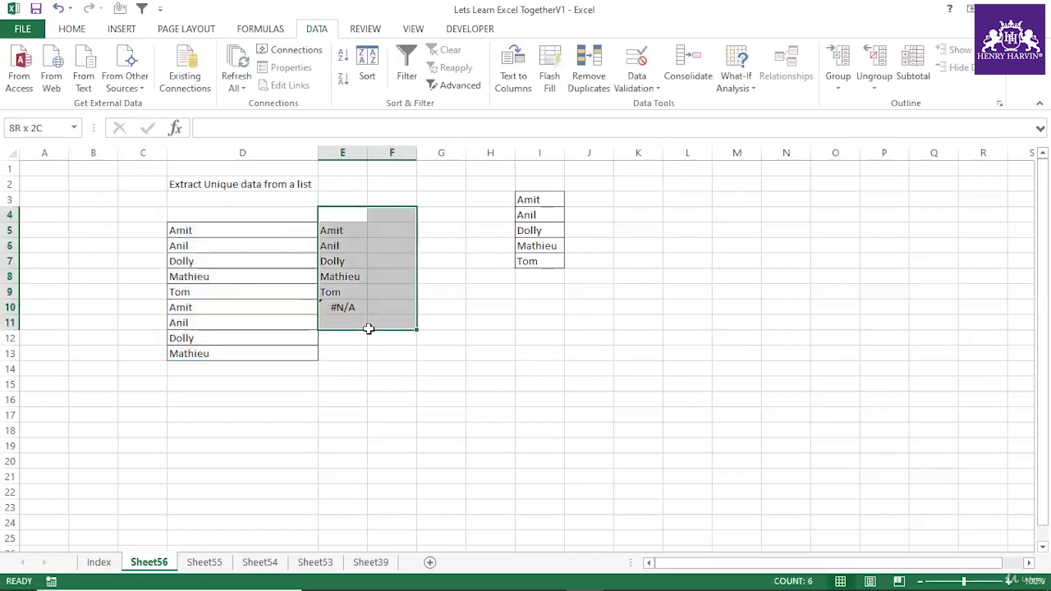
{"action": "key", "text": "Delete"}
{"action": "left_click", "coordinate": [540, 309]}
{"action": "left_click", "coordinate": [352, 233]}
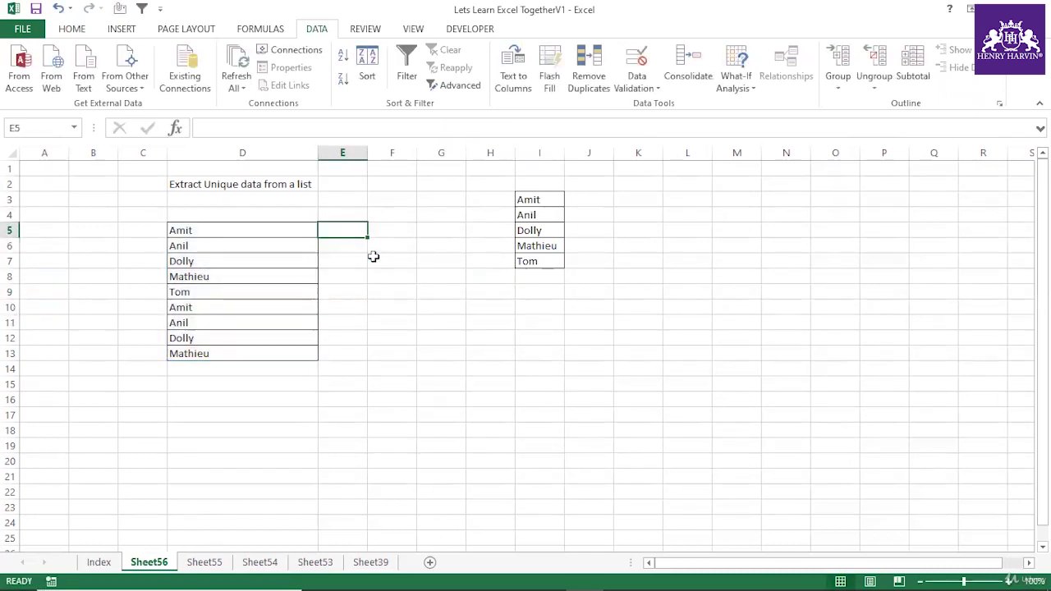
{"action": "type", "text": "=co"}
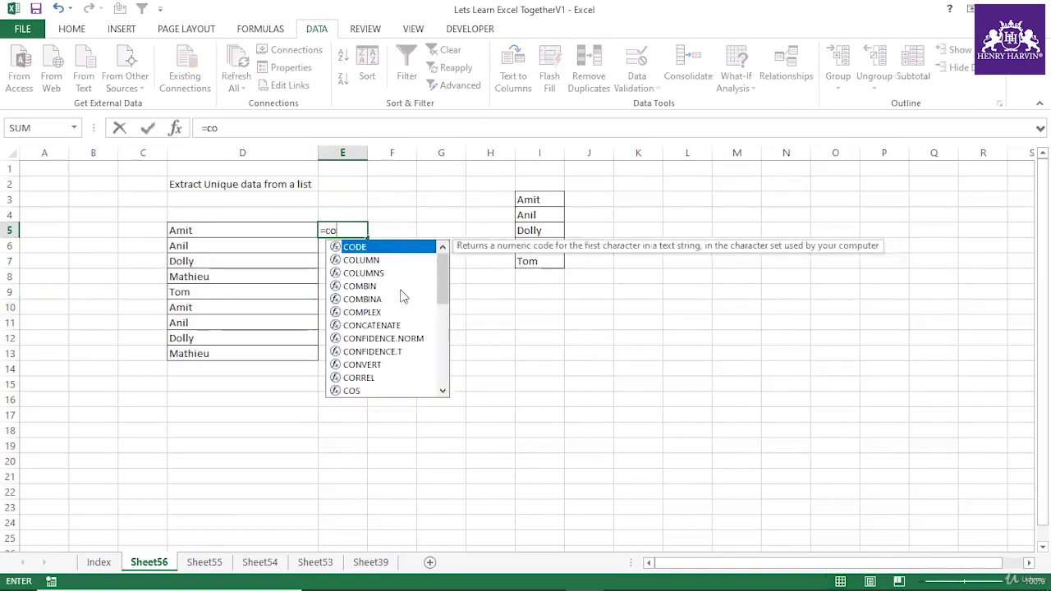
{"action": "type", "text": "untif"}
{"action": "key", "text": "Escape"}
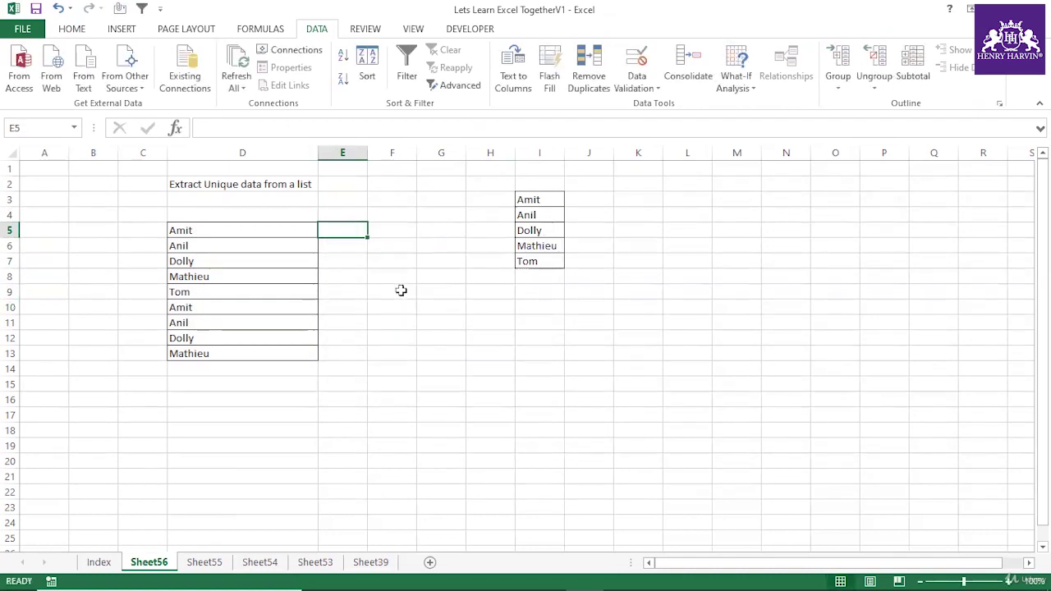
{"action": "left_click", "coordinate": [493, 325]}
Copy the first name from D5 and paste it into E4.
{"action": "left_click", "coordinate": [265, 229]}
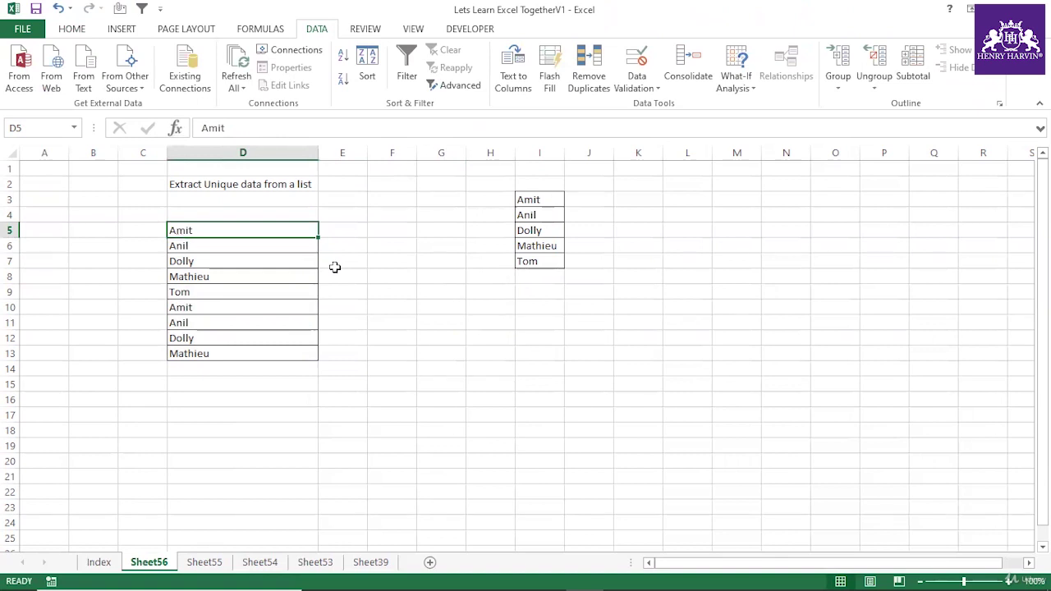
{"action": "key", "text": "ctrl+c"}
{"action": "left_click", "coordinate": [351, 215]}
{"action": "key", "text": "ctrl+v"}
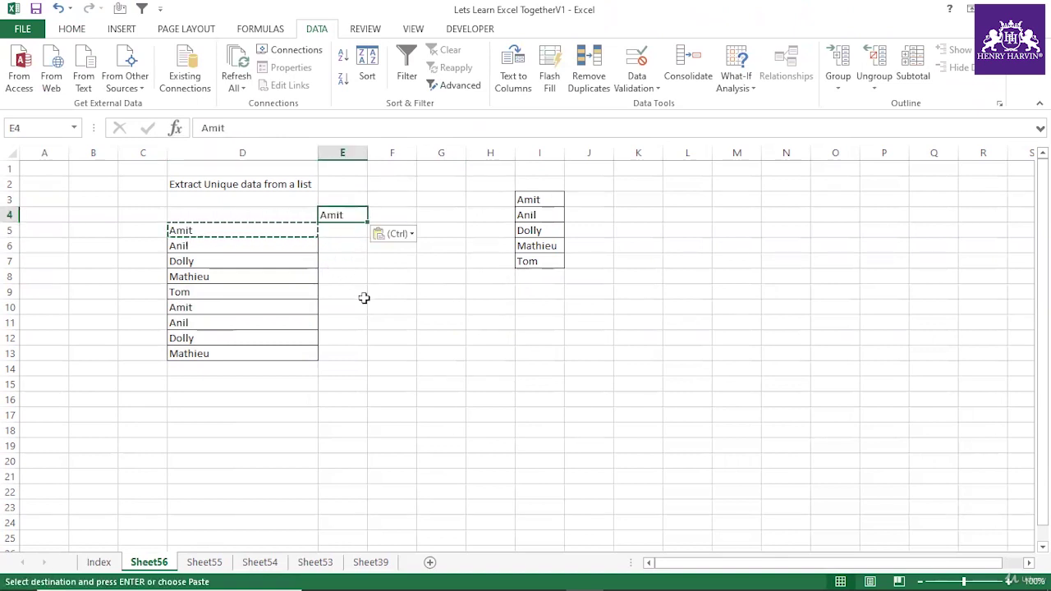
Examine the source list D5:D13 against the name in E4.
{"action": "left_click", "coordinate": [361, 296]}
{"action": "left_click", "coordinate": [349, 230]}
{"action": "left_click_drag", "start_coordinate": [283, 230], "coordinate": [265, 352]}
{"action": "left_click", "coordinate": [369, 289]}
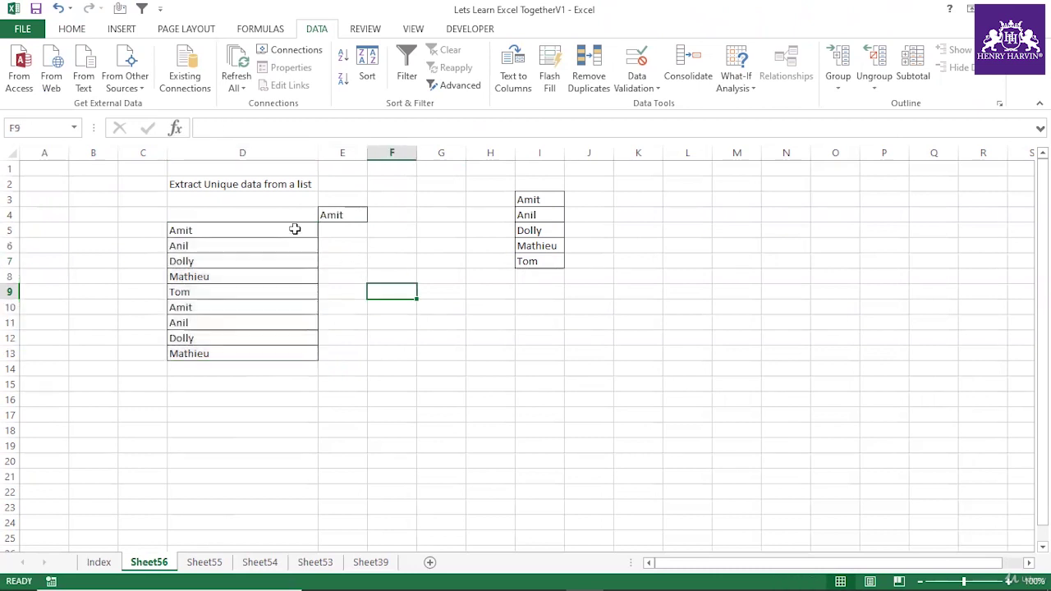
{"action": "left_click_drag", "start_coordinate": [295, 229], "coordinate": [277, 345]}
{"action": "left_click", "coordinate": [290, 230]}
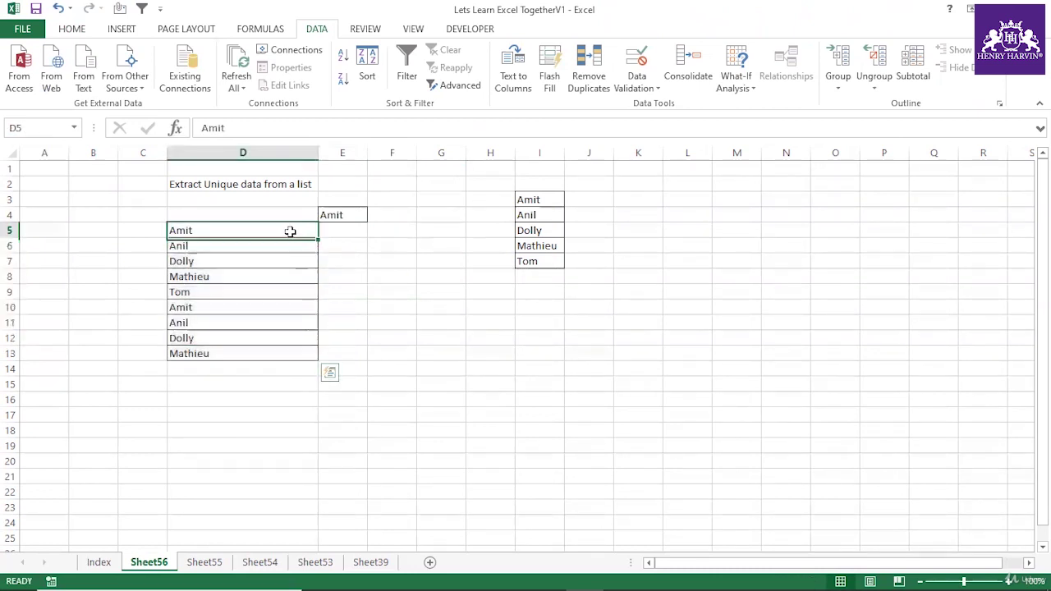
{"action": "left_click", "coordinate": [355, 214]}
Start a COUNTIF formula in E5 with the expanding range $E$4:E4, locking only its first reference.
{"action": "left_click", "coordinate": [354, 228]}
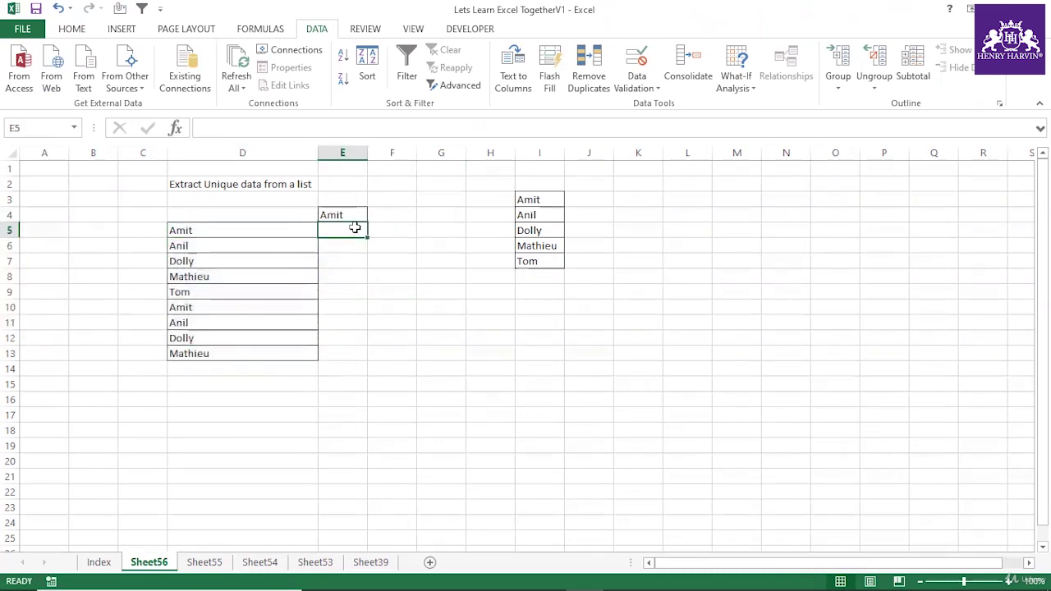
{"action": "type", "text": "]=c"}
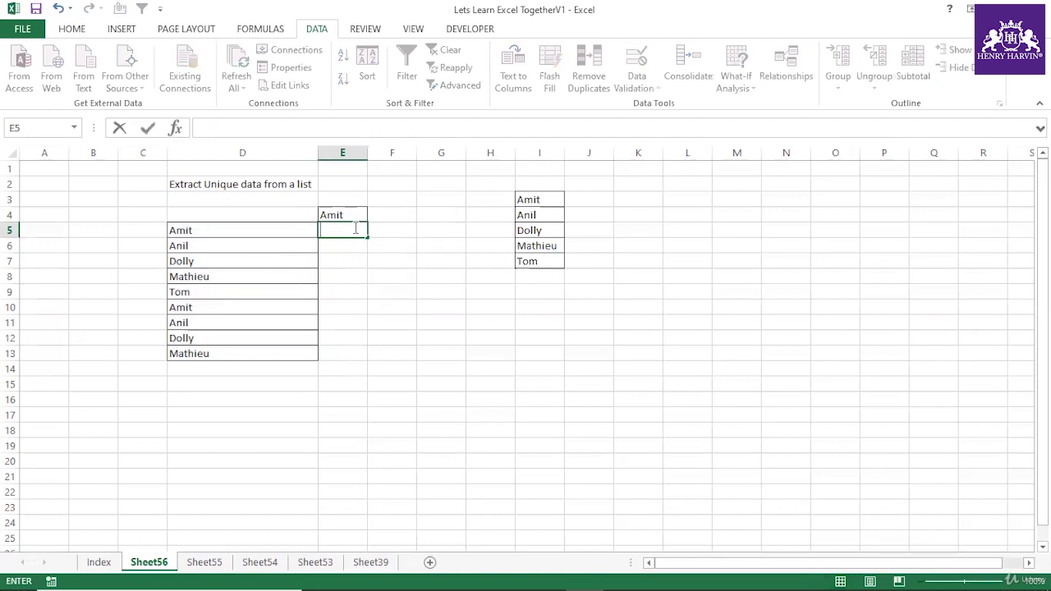
{"action": "type", "text": "counti"}
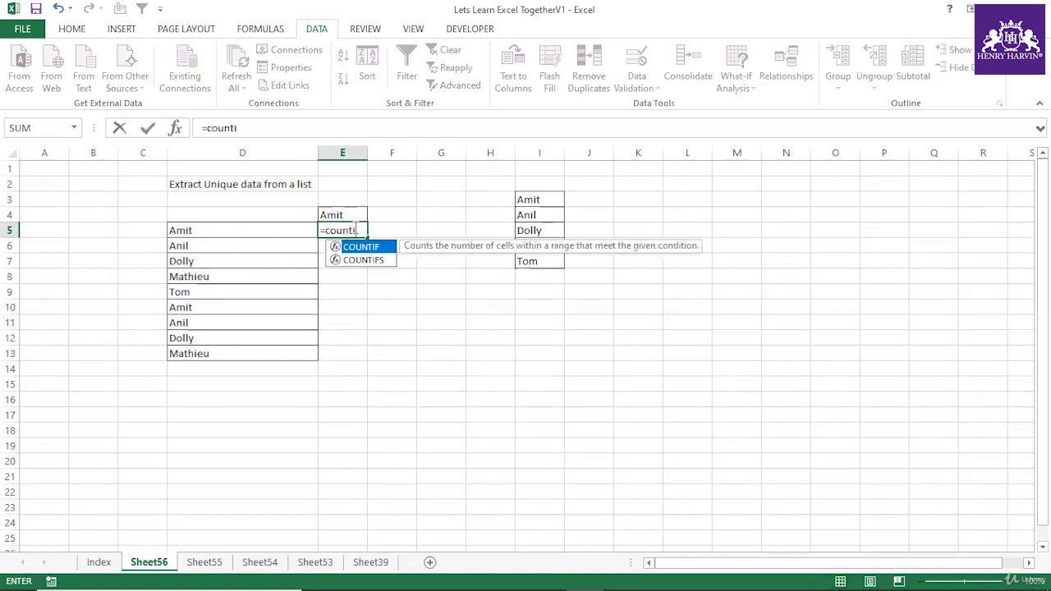
{"action": "type", "text": "f("}
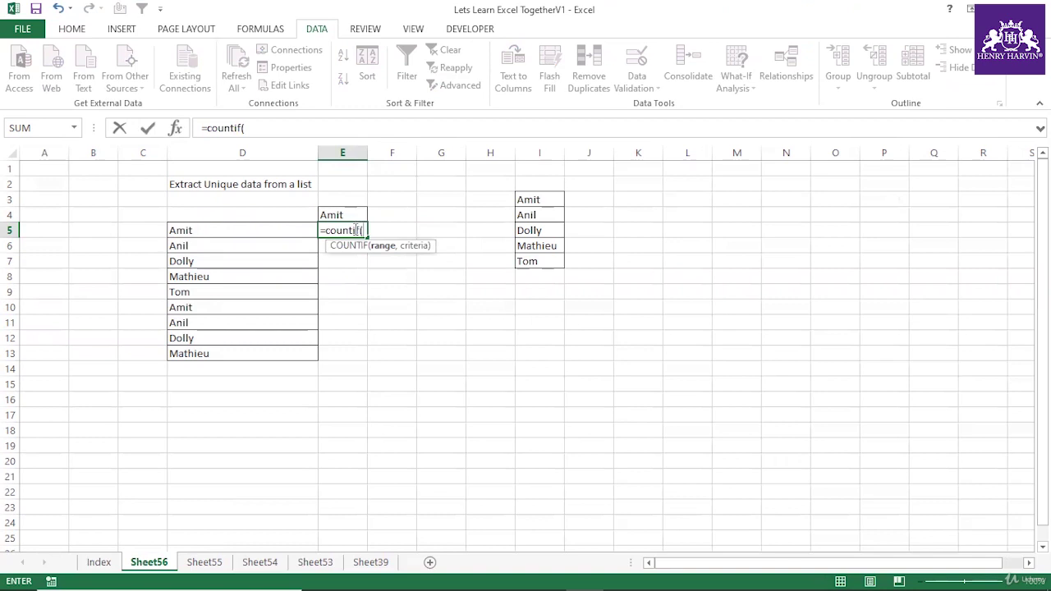
{"action": "left_click", "coordinate": [342, 213]}
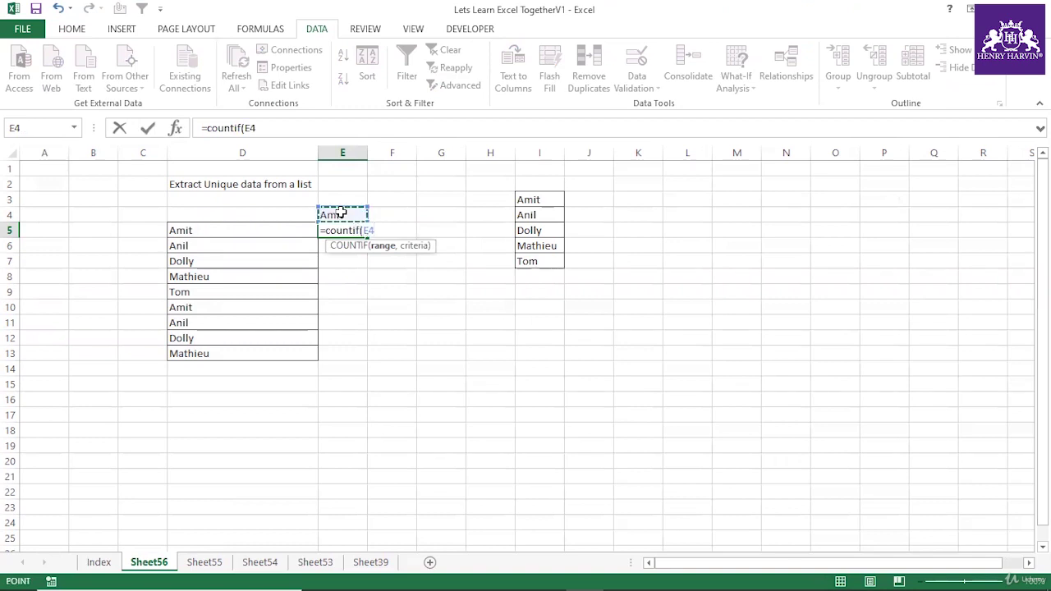
{"action": "key", "text": "F8"}
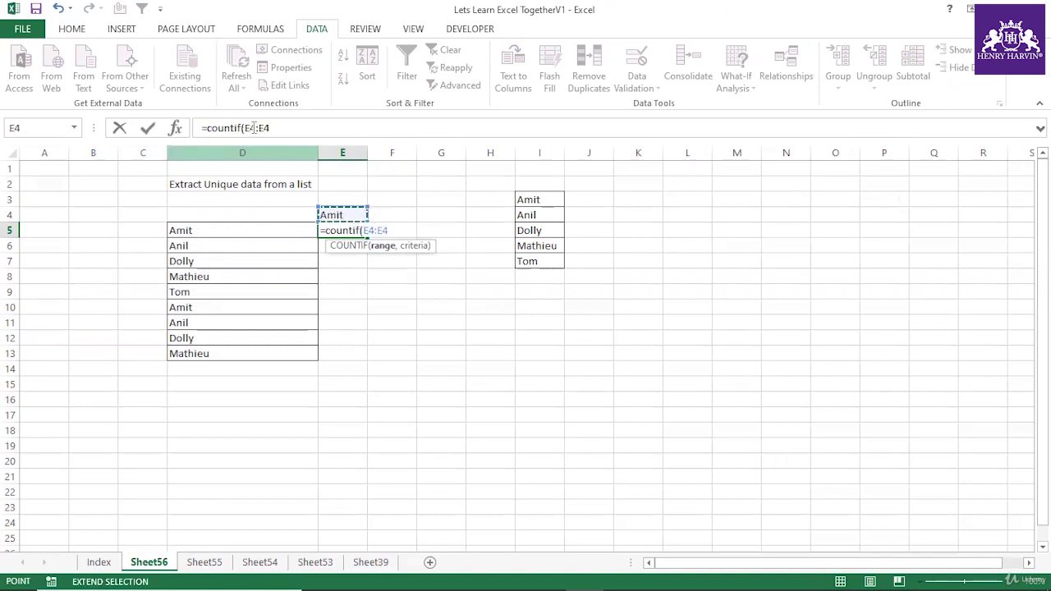
{"action": "left_click", "coordinate": [253, 127]}
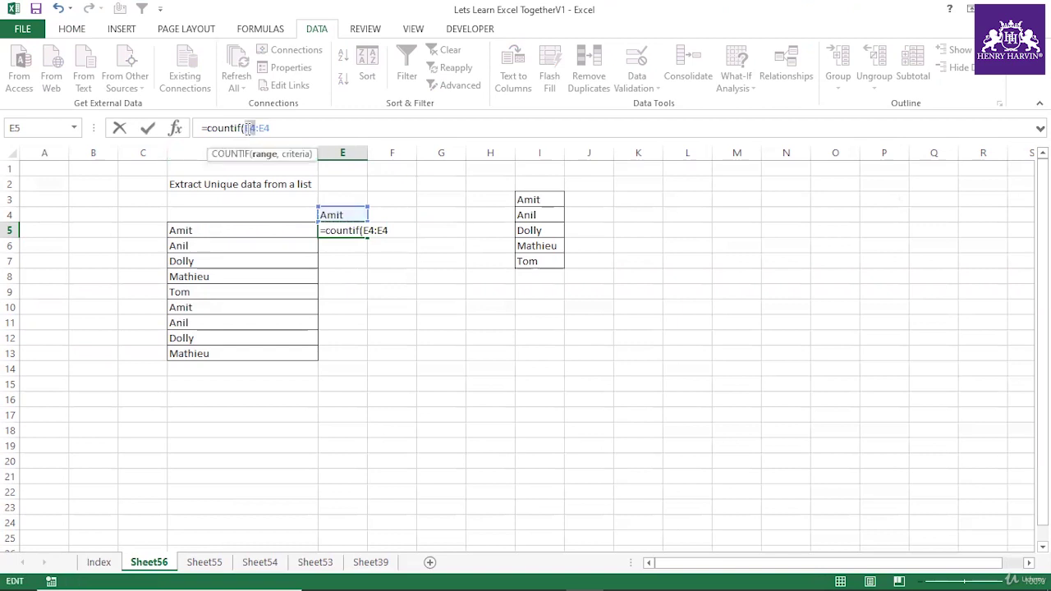
{"action": "key", "text": "F4"}
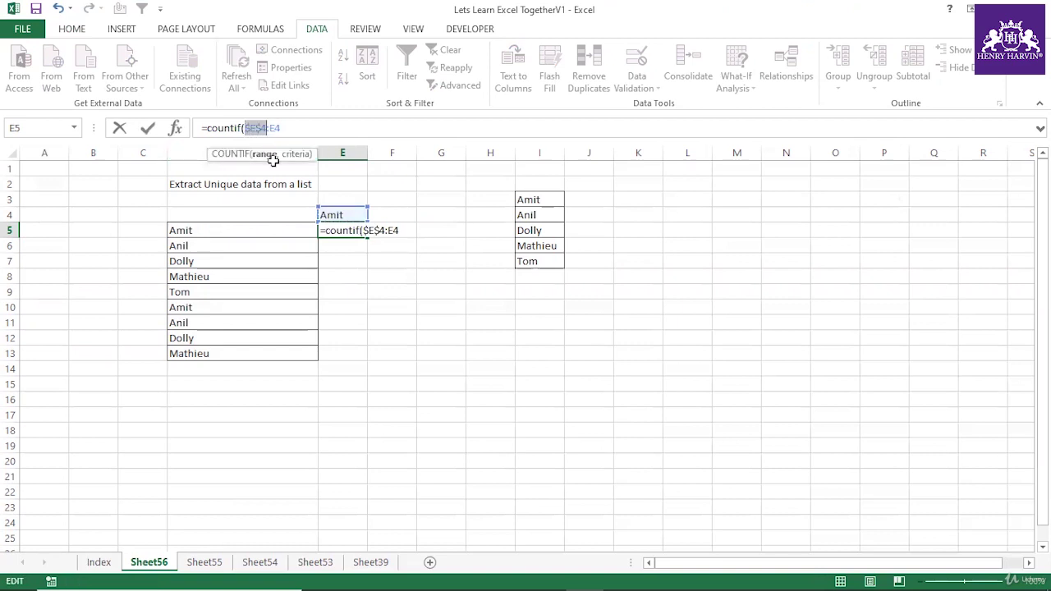
Complete the COUNTIF in E5 with the source list $D$5:$D$13 as absolute criteria and enter the formula.
{"action": "left_click", "coordinate": [291, 129]}
{"action": "type", "text": ","}
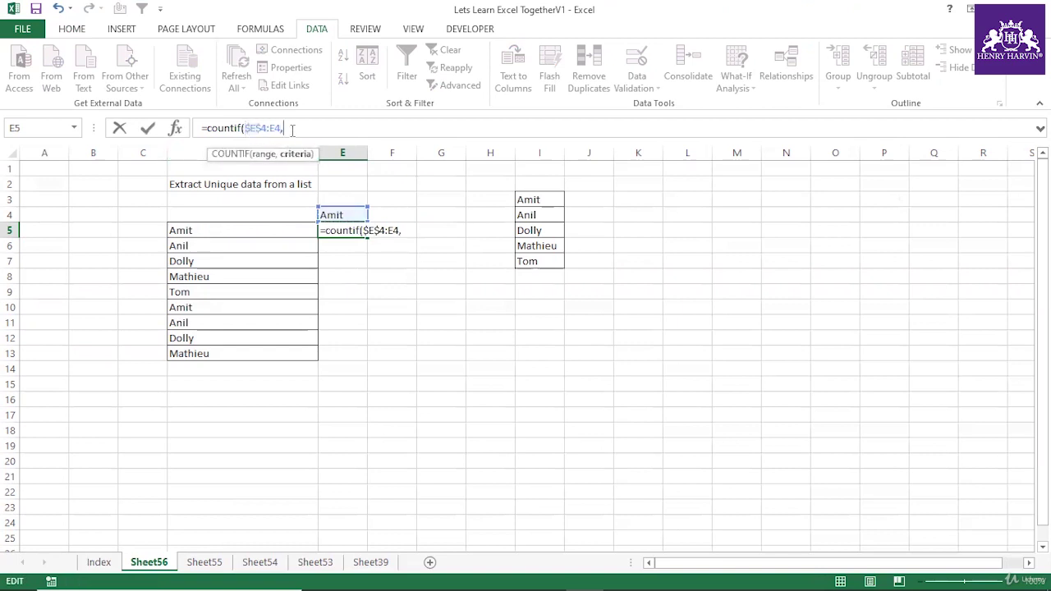
{"action": "left_click_drag", "start_coordinate": [269, 229], "coordinate": [258, 351]}
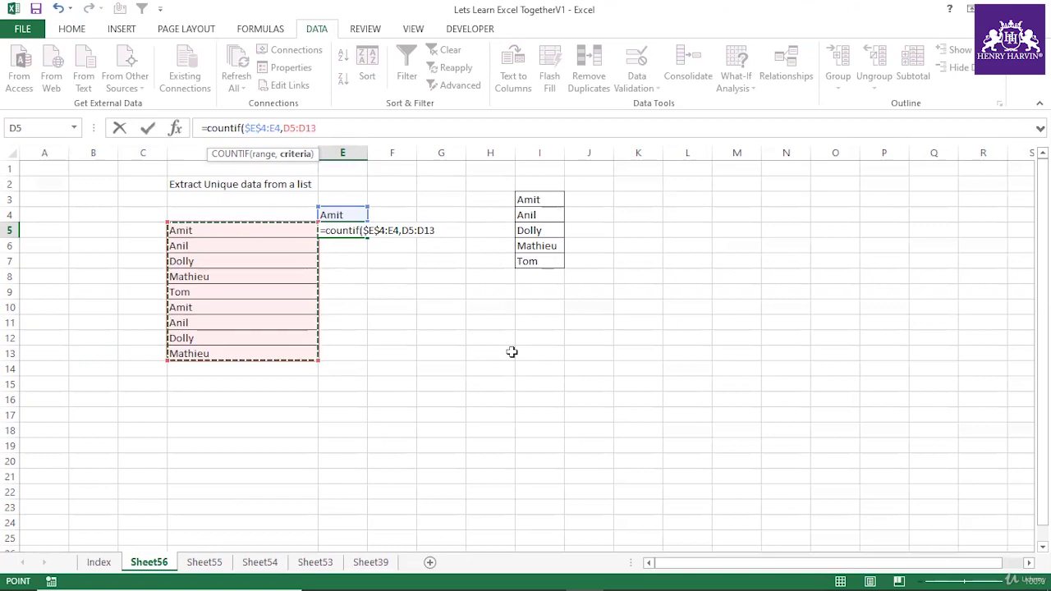
{"action": "key", "text": "F4"}
{"action": "type", "text": ")"}
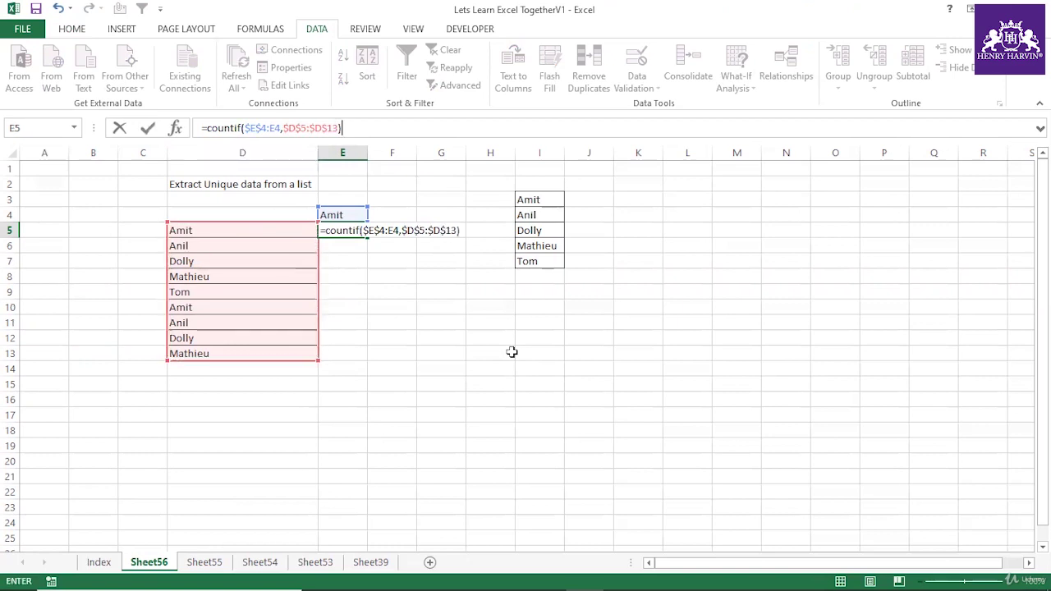
{"action": "key", "text": "Return"}
Evaluate the COUNTIF expression in E5 in place to inspect its array, then restore the formula.
{"action": "left_click", "coordinate": [361, 230]}
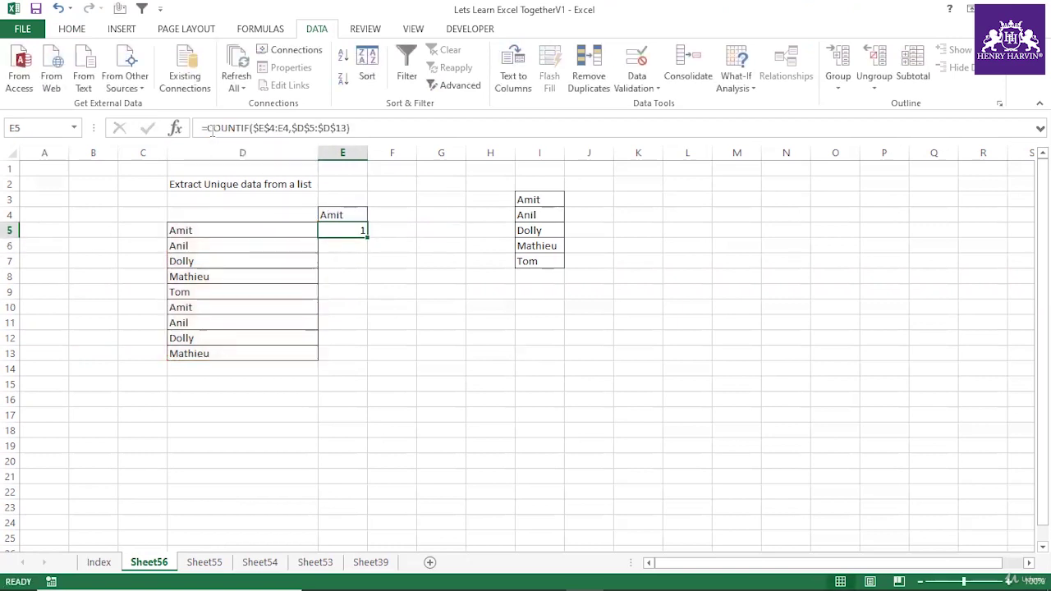
{"action": "left_click_drag", "start_coordinate": [205, 128], "coordinate": [390, 125]}
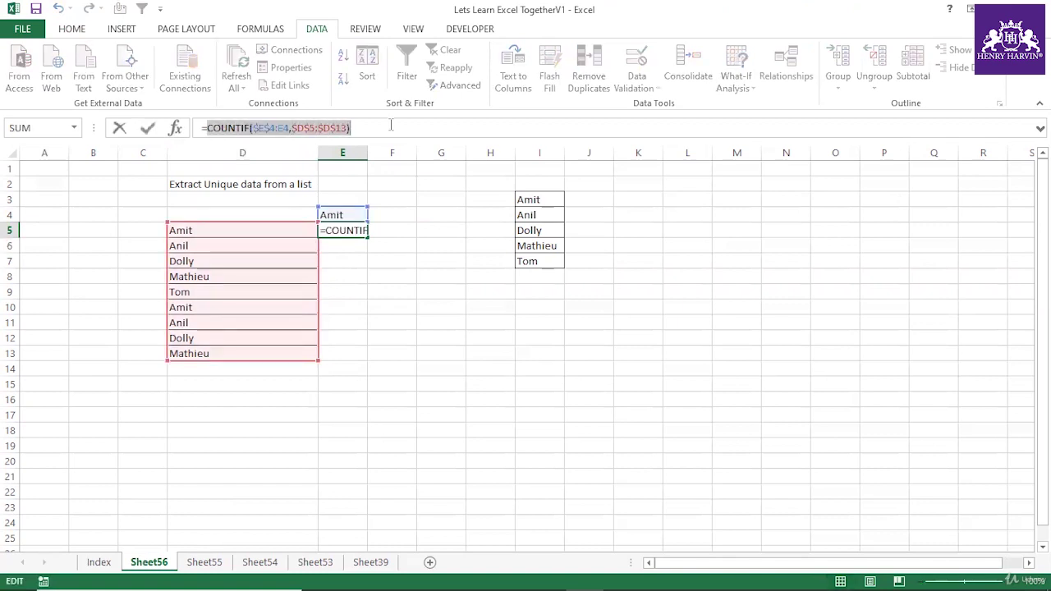
{"action": "key", "text": "F9"}
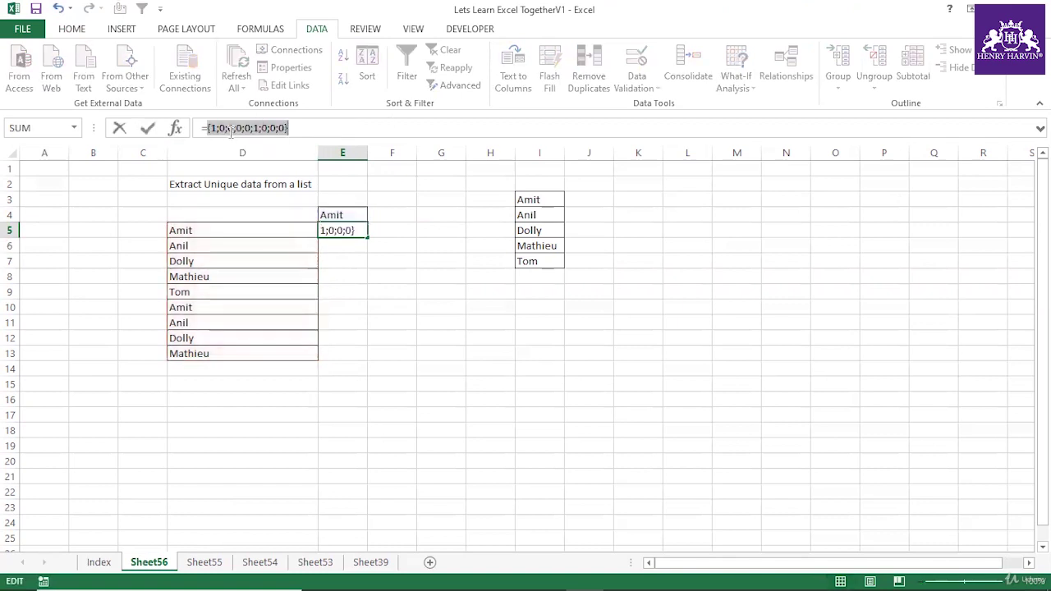
{"action": "key", "text": "Escape"}
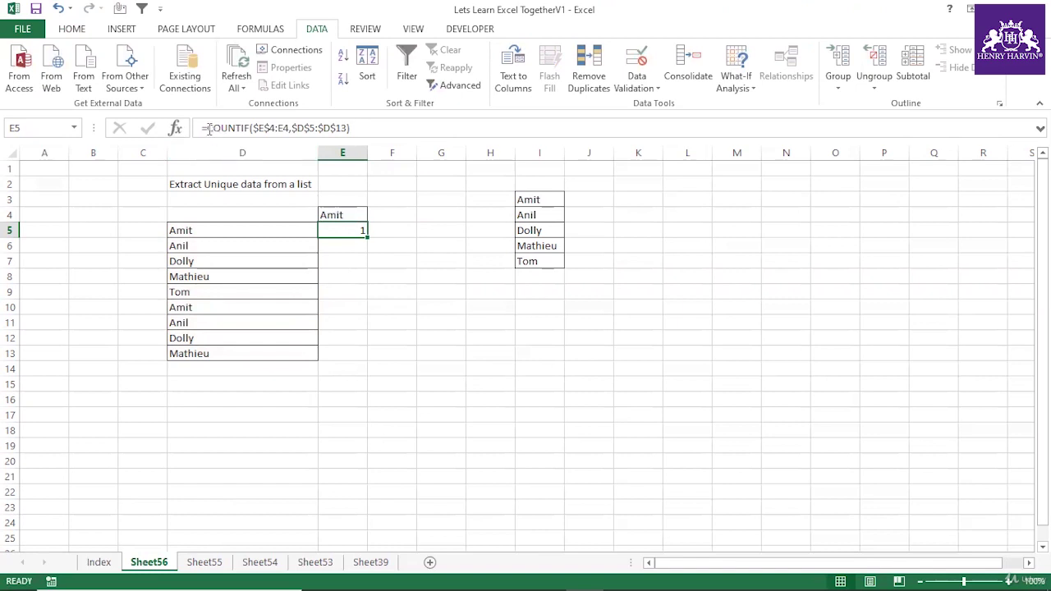
Wrap E5's COUNTIF in a MATCH that looks up 0 with match type 0.
{"action": "left_click", "coordinate": [210, 129]}
{"action": "type", "text": "match(0"}
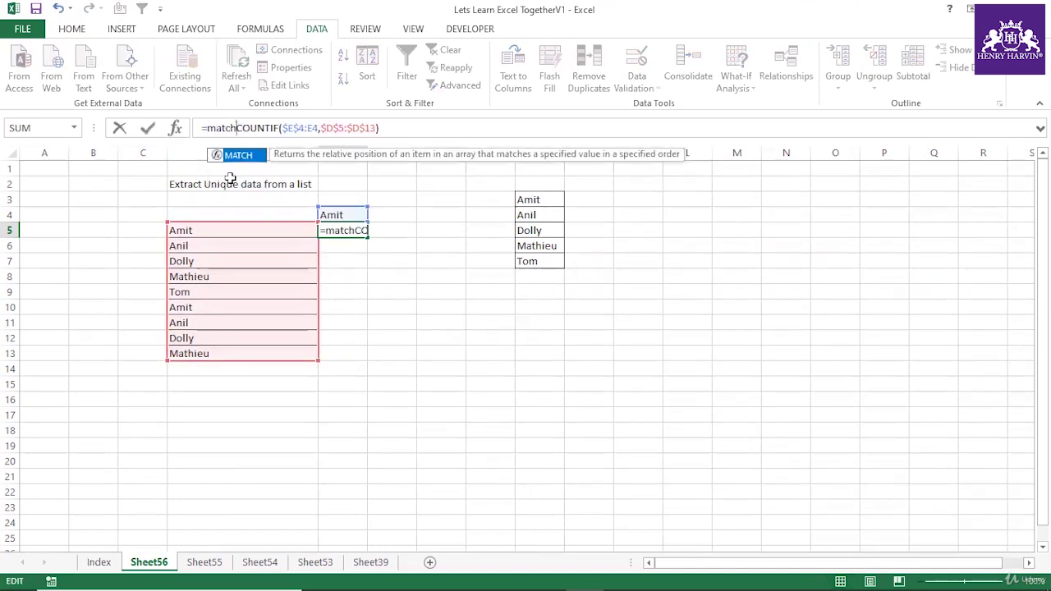
{"action": "type", "text": ","}
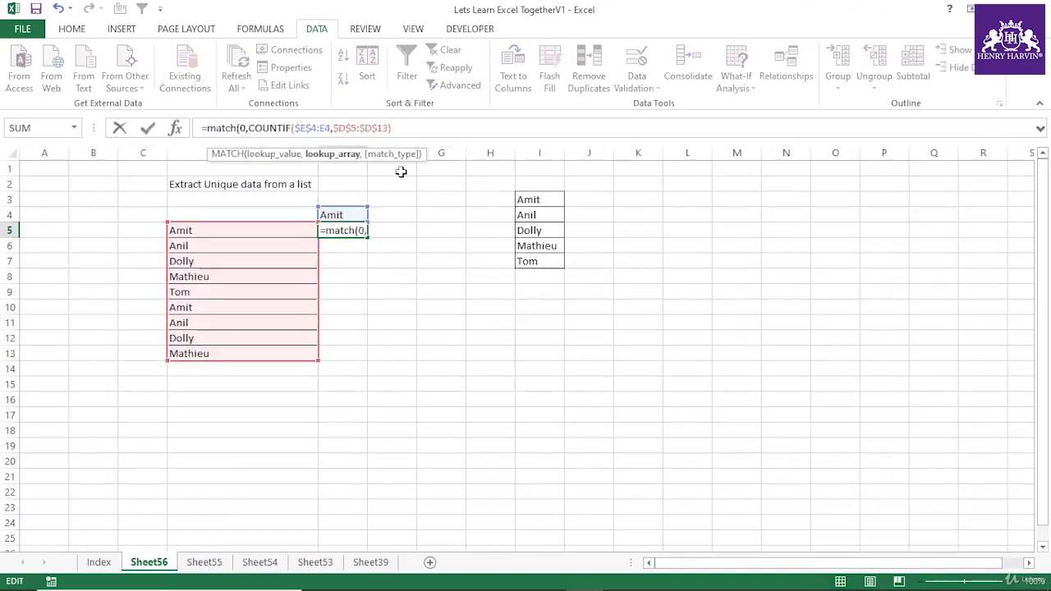
{"action": "type", "text": ",0"}
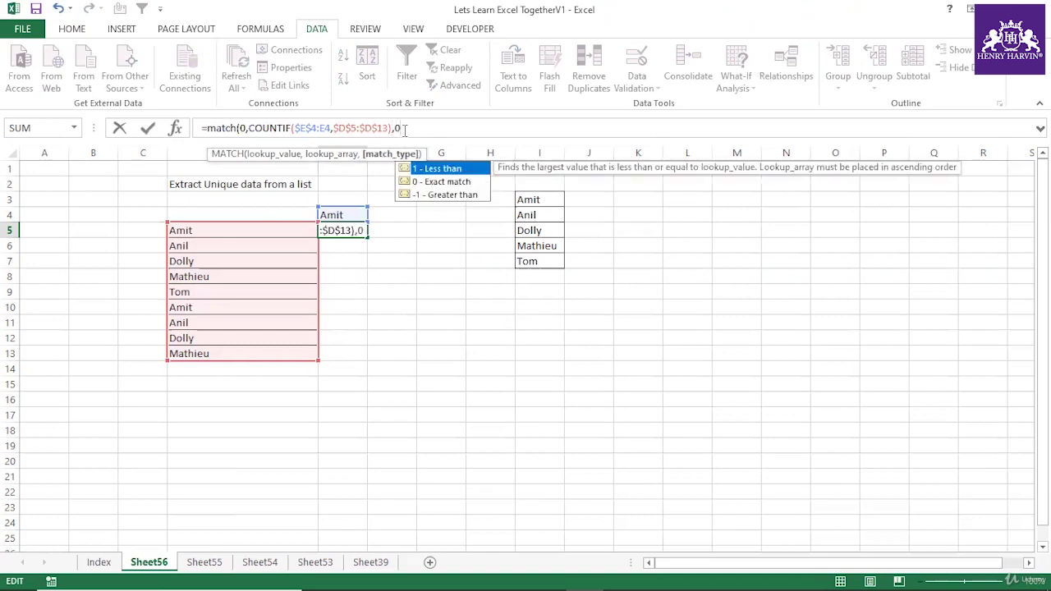
{"action": "type", "text": ")"}
{"action": "key", "text": "Return"}
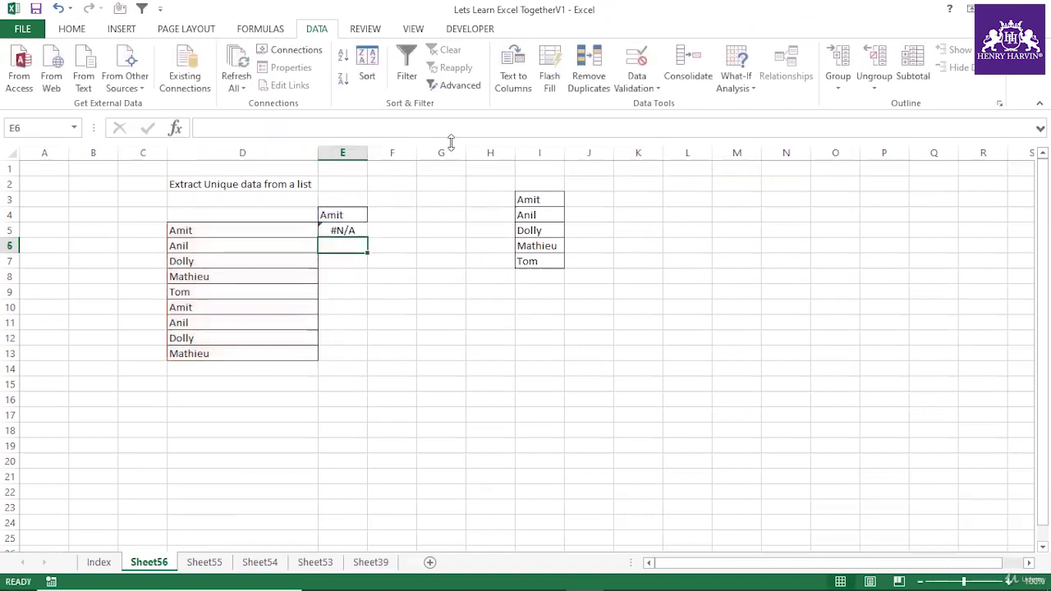
Nest E5's MATCH inside INDEX with the array $D$5:$D$13, accepting the suggested closing-bracket correction.
{"action": "left_click", "coordinate": [343, 231]}
{"action": "left_click", "coordinate": [208, 129]}
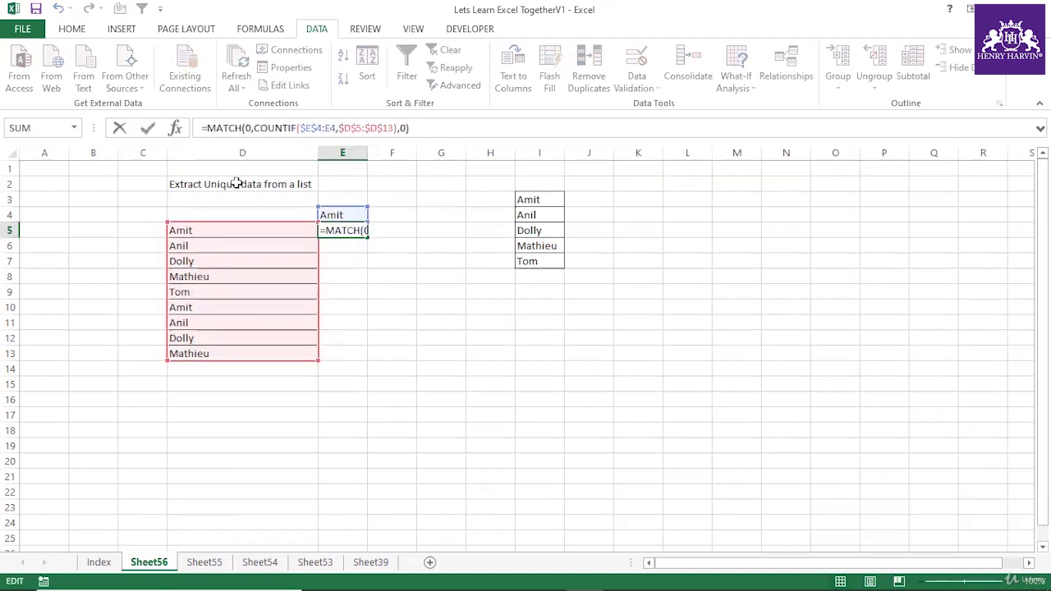
{"action": "type", "text": "index("}
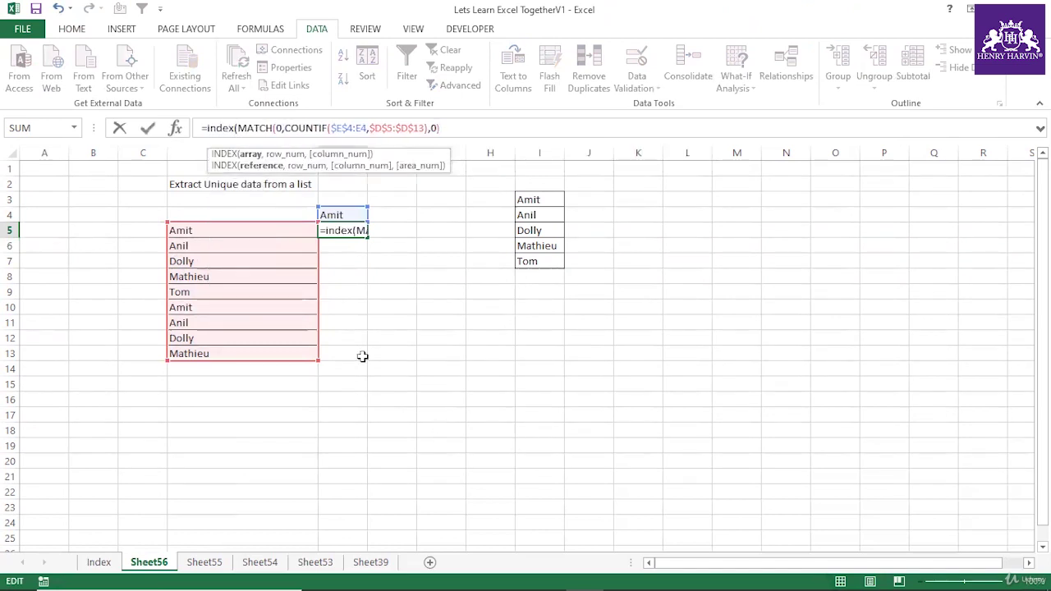
{"action": "left_click_drag", "start_coordinate": [268, 234], "coordinate": [269, 354]}
{"action": "key", "text": "F4"}
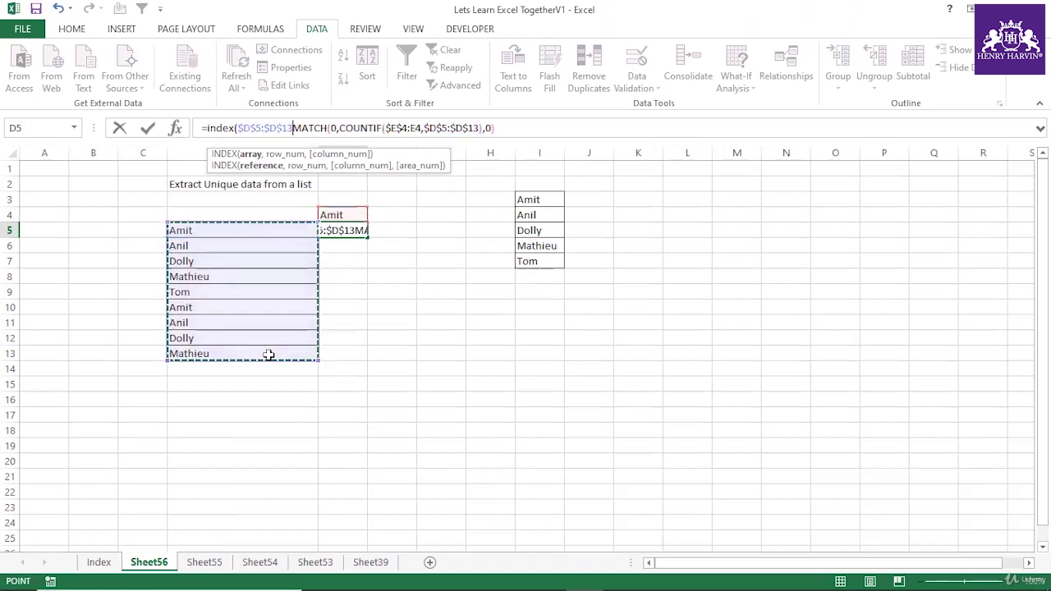
{"action": "type", "text": ","}
{"action": "key", "text": "ctrl+shift+Return"}
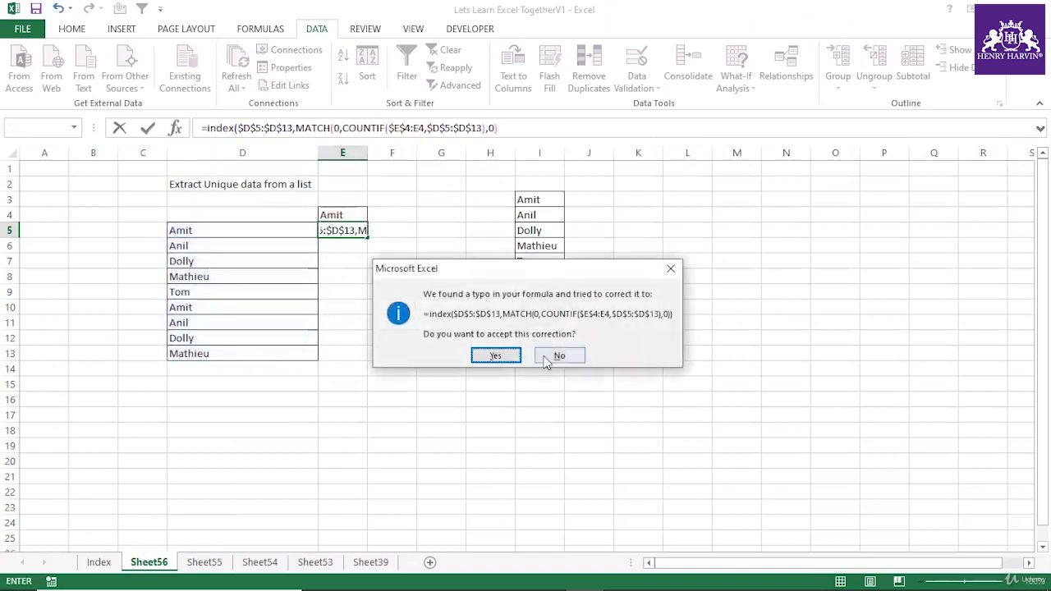
{"action": "left_click", "coordinate": [495, 355]}
{"action": "left_click", "coordinate": [384, 262]}
Clear the name from E4 above the extraction formula.
{"action": "left_click", "coordinate": [352, 216]}
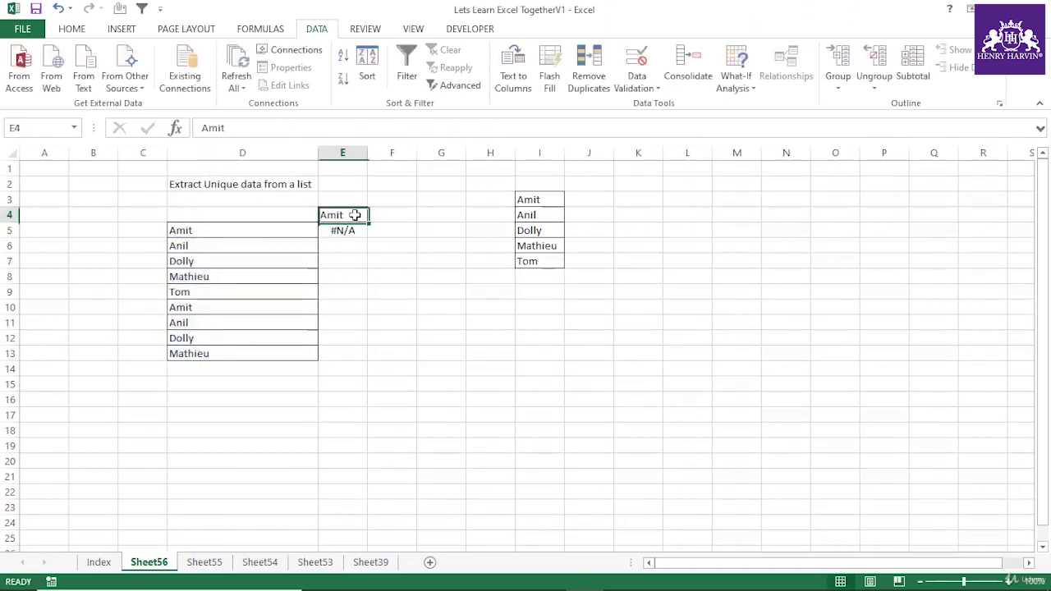
{"action": "key", "text": "Delete"}
{"action": "left_click", "coordinate": [358, 258]}
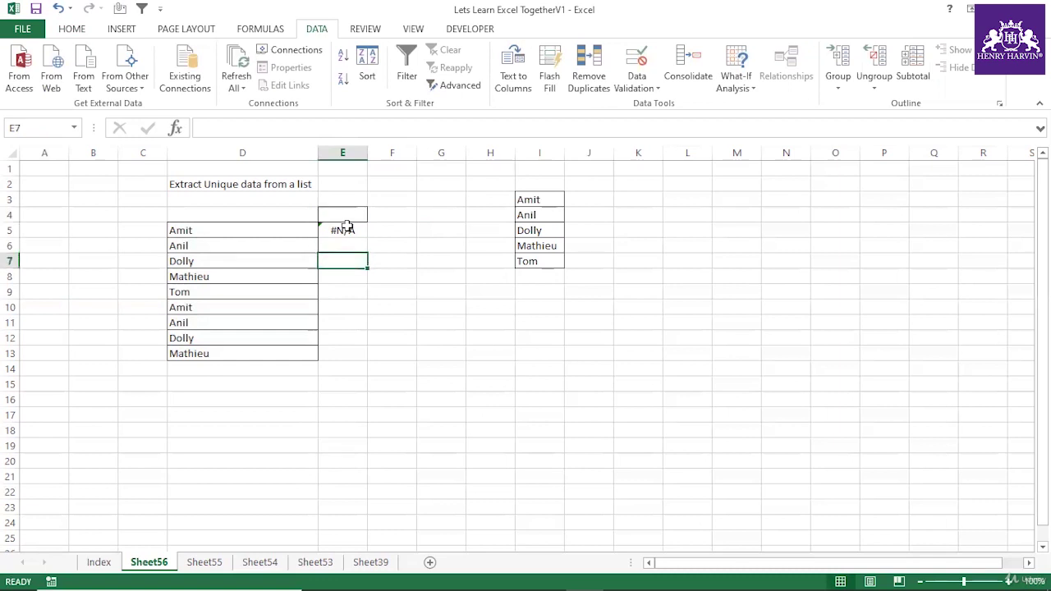
Re-enter the INDEX formula in E5 as an array formula.
{"action": "left_click", "coordinate": [346, 228]}
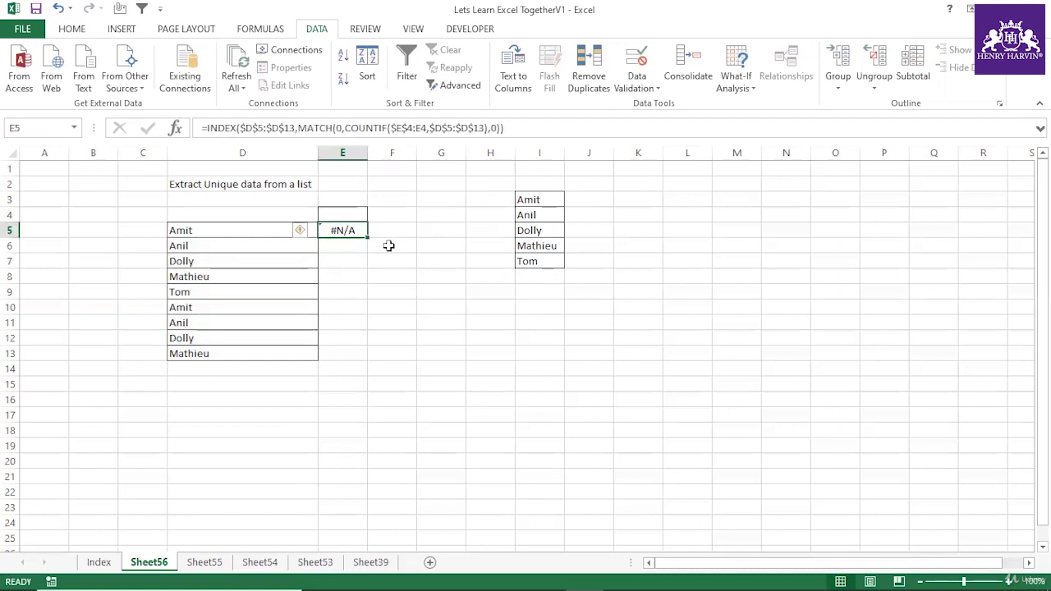
{"action": "key", "text": "F2"}
{"action": "key", "text": "ctrl+shift+Return"}
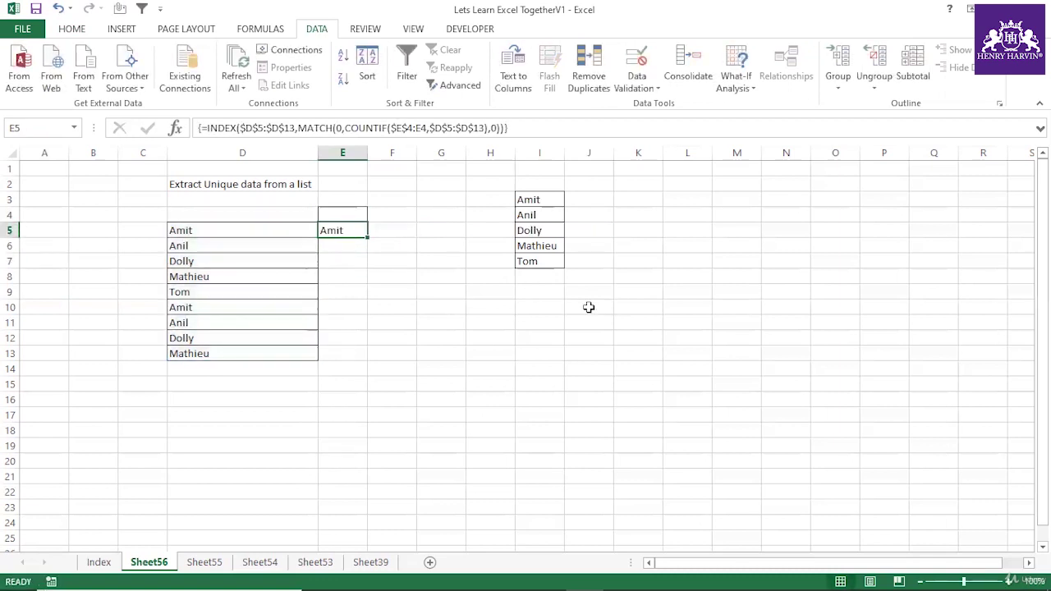
Fill the array formula from E5 down to E13 and widen column E.
{"action": "left_click_drag", "start_coordinate": [362, 239], "coordinate": [367, 360]}
{"action": "left_click_drag", "start_coordinate": [364, 147], "coordinate": [383, 148]}
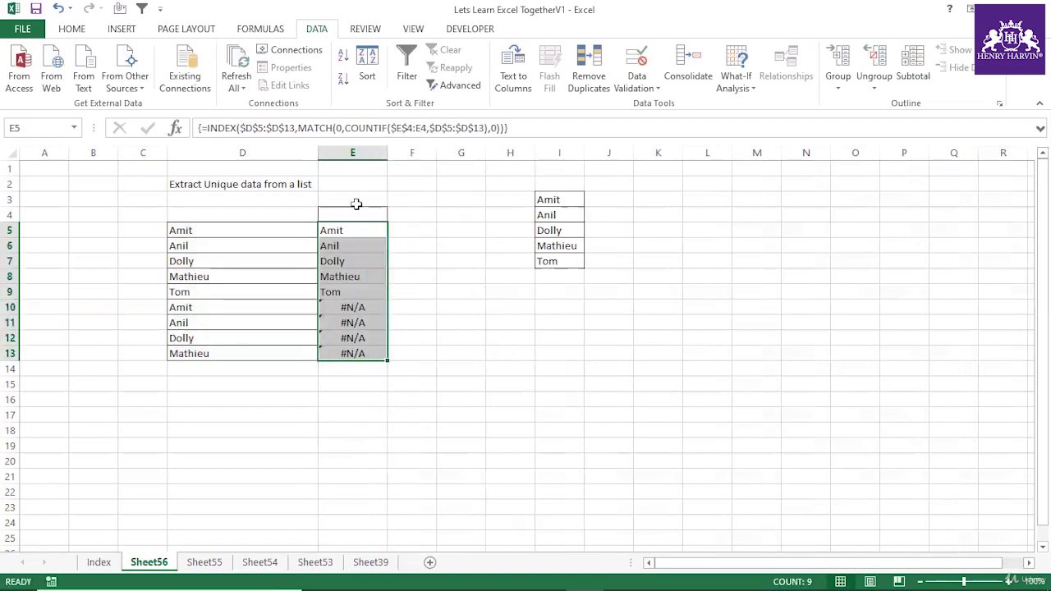
{"action": "left_click_drag", "start_coordinate": [348, 227], "coordinate": [348, 291]}
{"action": "left_click", "coordinate": [425, 274]}
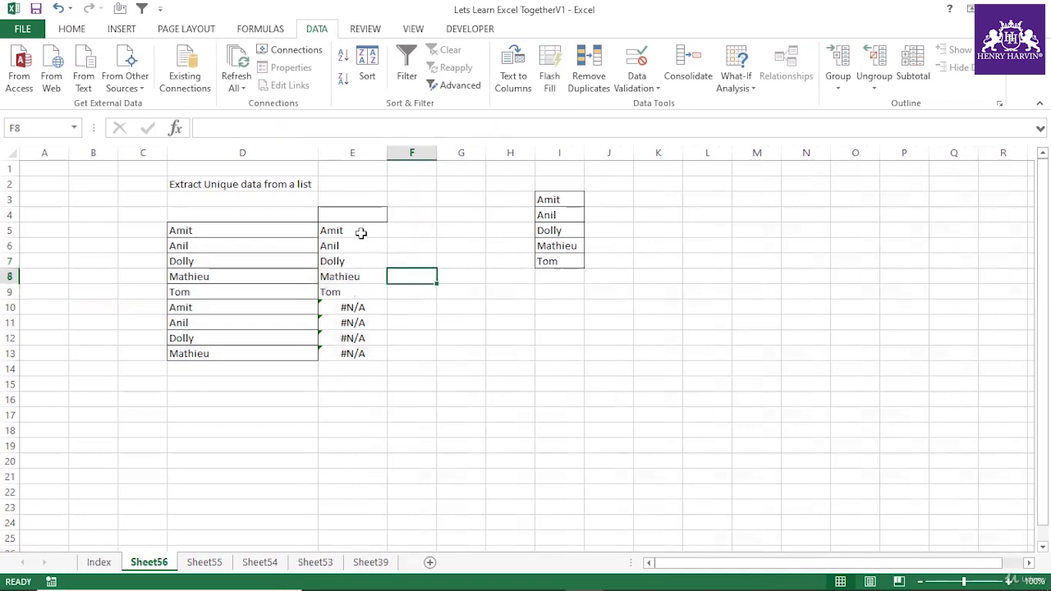
Wrap E5's INDEX formula in IFERROR with an empty string "" as the value for errors.
{"action": "left_click", "coordinate": [361, 233]}
{"action": "left_click", "coordinate": [511, 128]}
{"action": "left_click", "coordinate": [460, 307]}
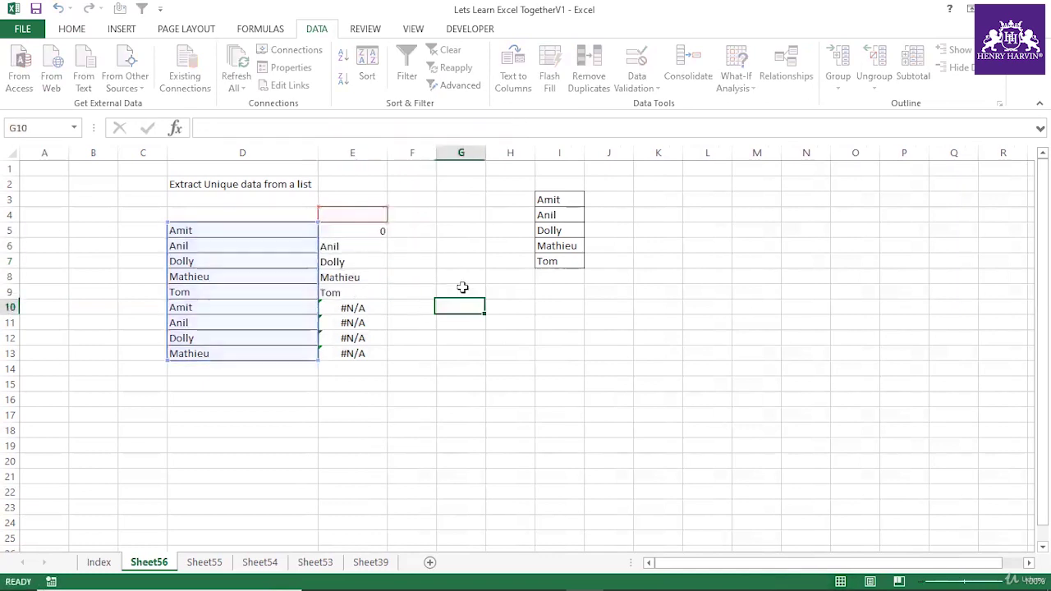
{"action": "left_click", "coordinate": [353, 230]}
{"action": "left_click", "coordinate": [206, 128]}
{"action": "type", "text": "iferrINDEX($D$5:$D$13,MATCH(0,COUNTIF($E$4:E4,$D$5:$D$13),0"}
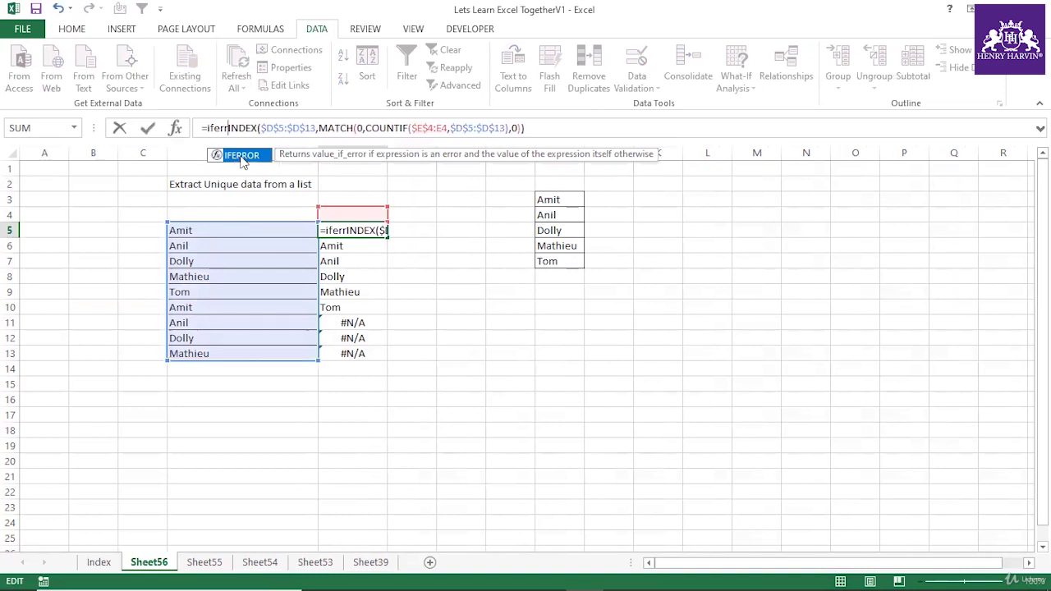
{"action": "double_click", "coordinate": [241, 155]}
{"action": "type", "text": ","}
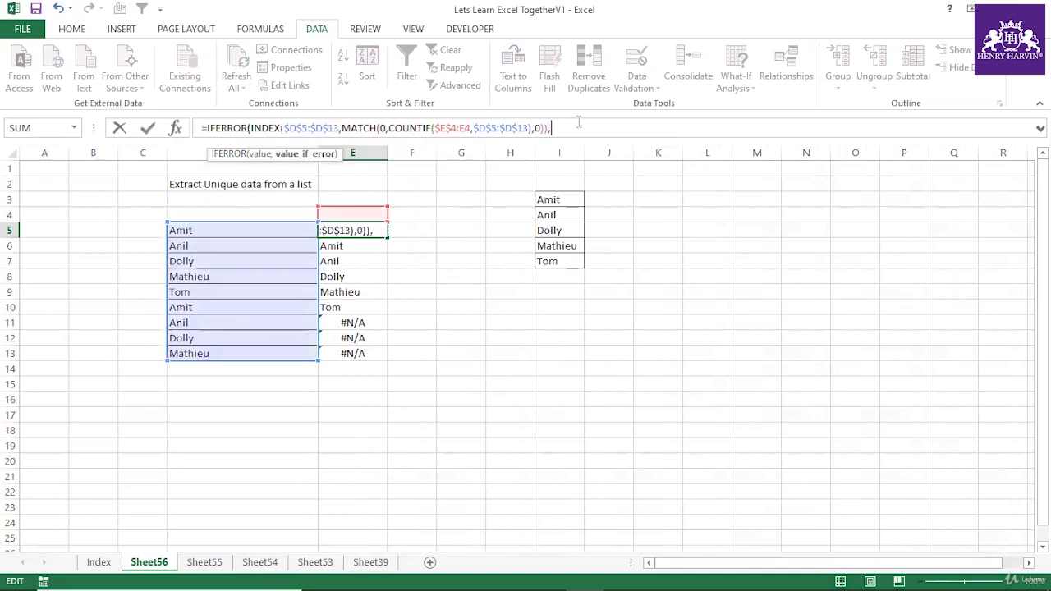
{"action": "key", "text": "ctrl+shift+Return"}
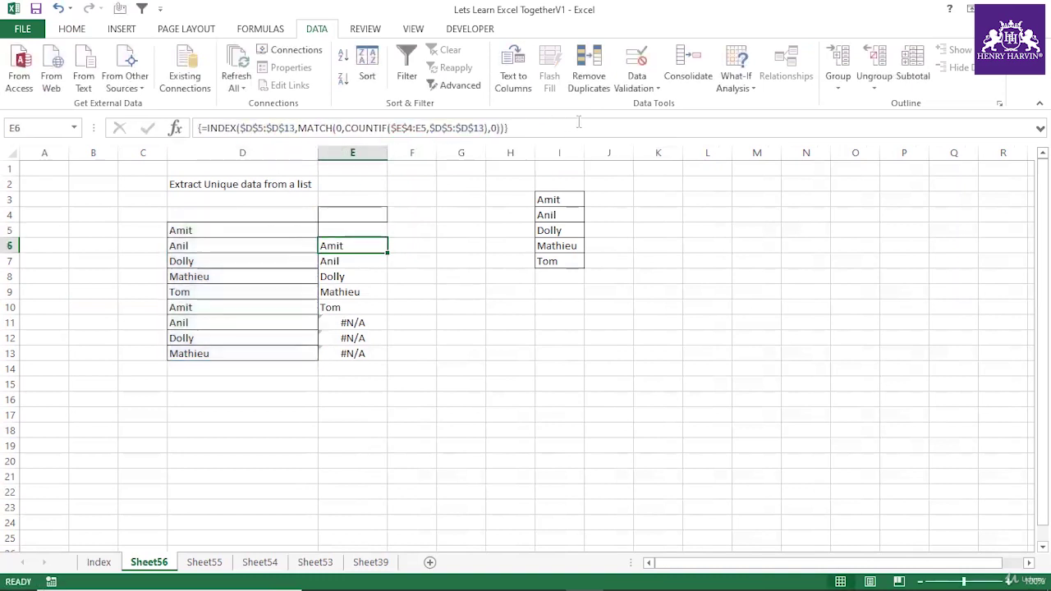
Re-enter the IFERROR formula in E5 as an array formula and fill it down to E13.
{"action": "left_click", "coordinate": [367, 228]}
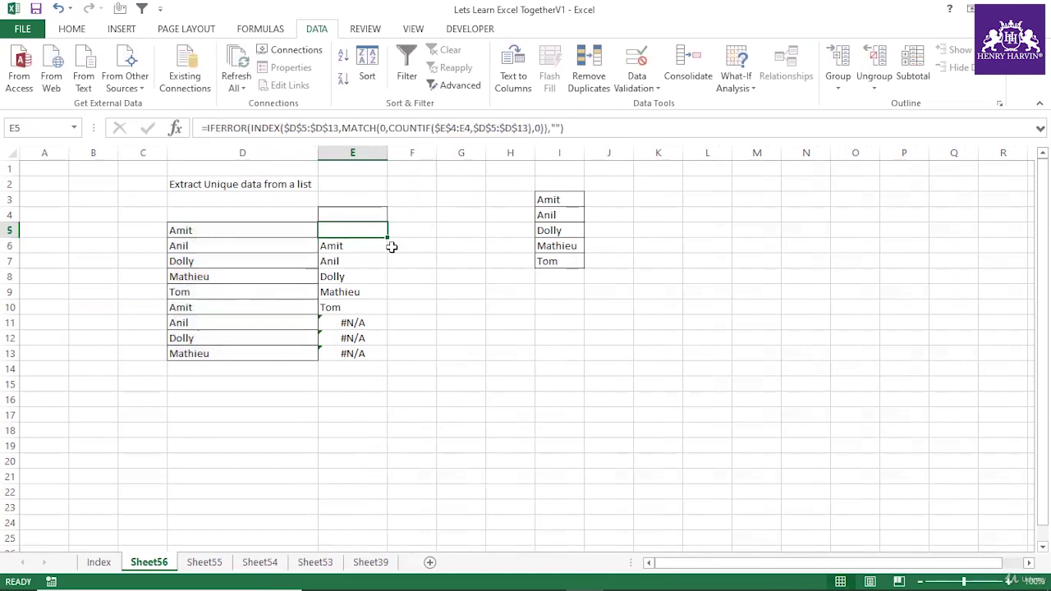
{"action": "key", "text": "F2"}
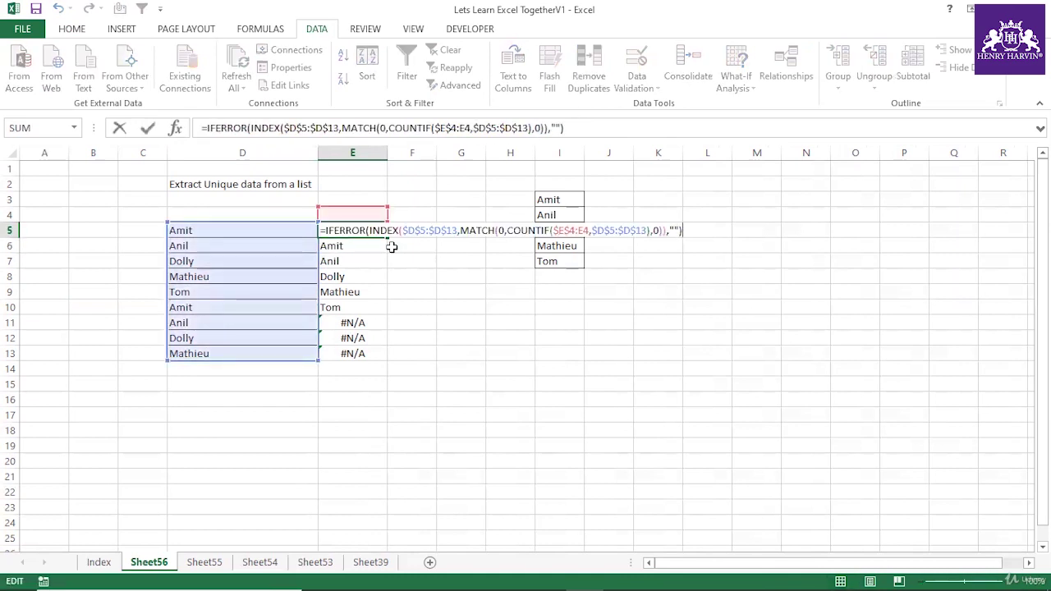
{"action": "key", "text": "ctrl+shift+Return"}
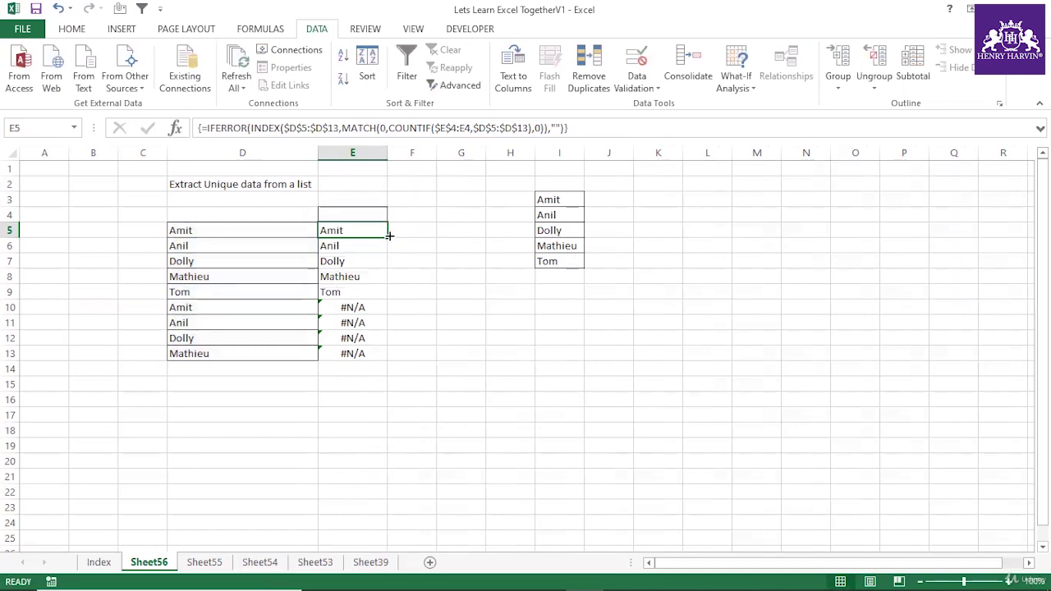
{"action": "left_click_drag", "start_coordinate": [389, 235], "coordinate": [369, 358]}
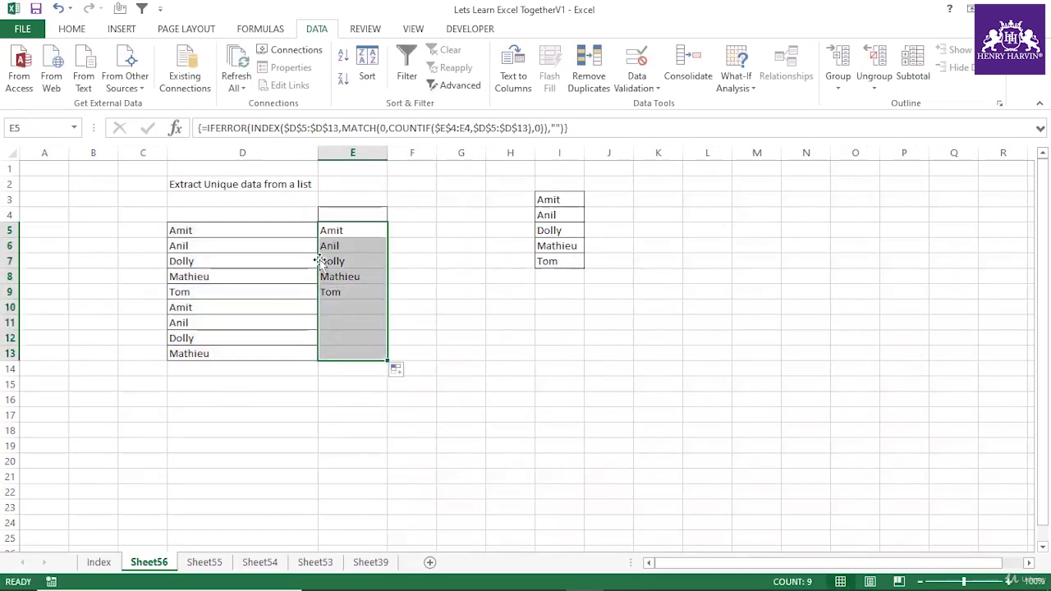
{"action": "left_click_drag", "start_coordinate": [336, 232], "coordinate": [340, 292]}
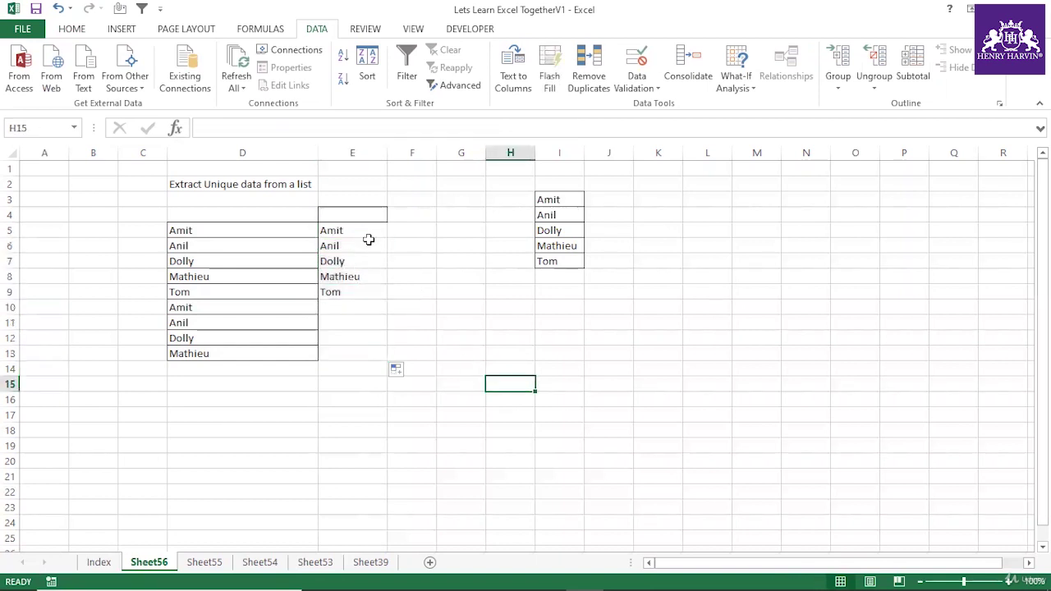
{"action": "left_click_drag", "start_coordinate": [367, 234], "coordinate": [363, 287]}
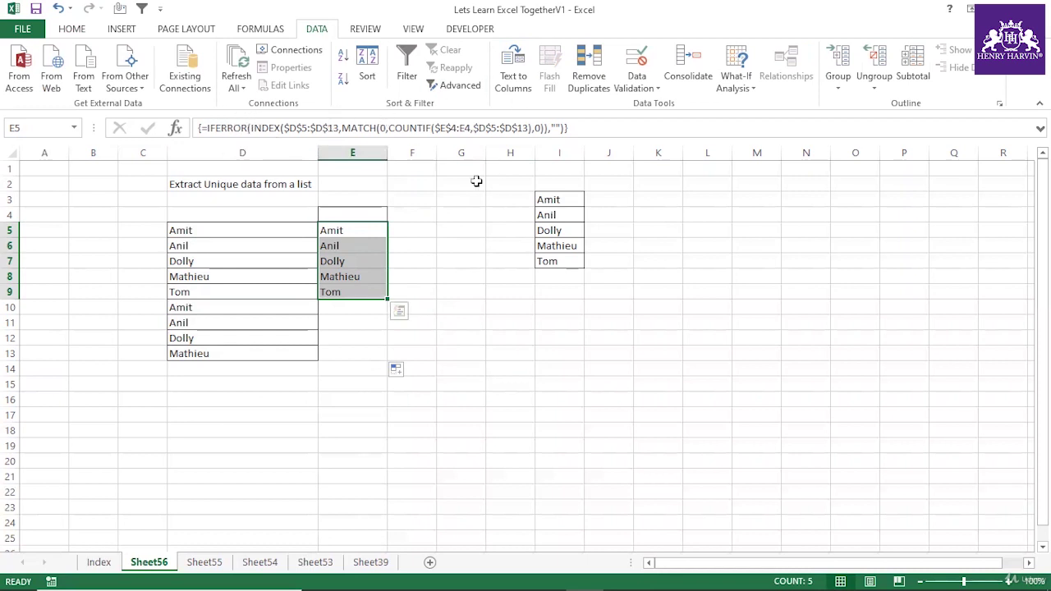
On the Index sheet, mark "Extract Unique data from a list" as done with a check mark in L94.
{"action": "left_click", "coordinate": [100, 563]}
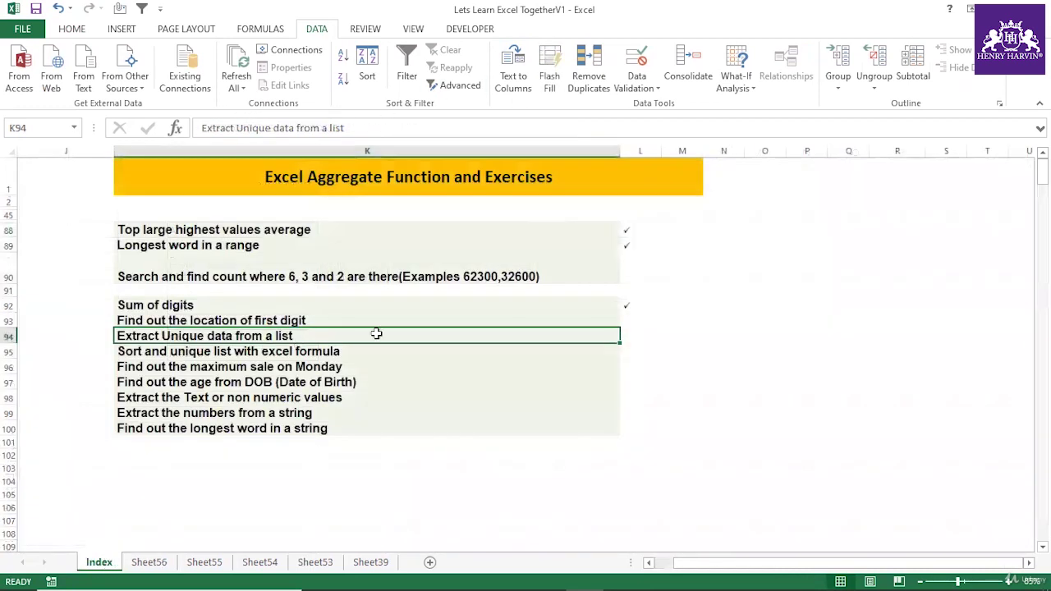
{"action": "left_click", "coordinate": [630, 324]}
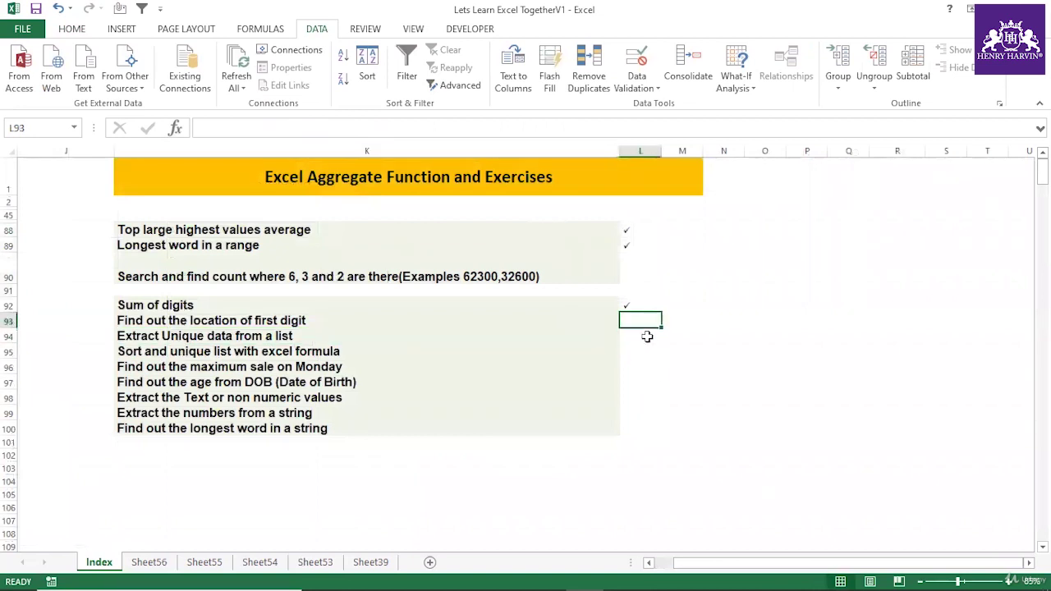
{"action": "left_click", "coordinate": [246, 334]}
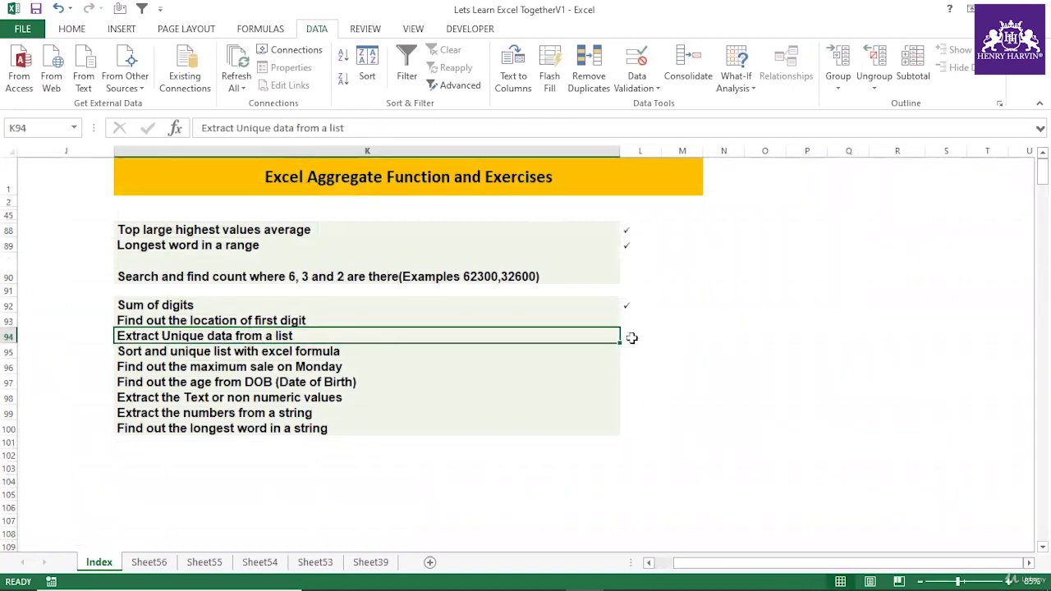
{"action": "left_click", "coordinate": [628, 336]}
{"action": "type", "text": "ü"}
{"action": "left_click", "coordinate": [645, 381]}
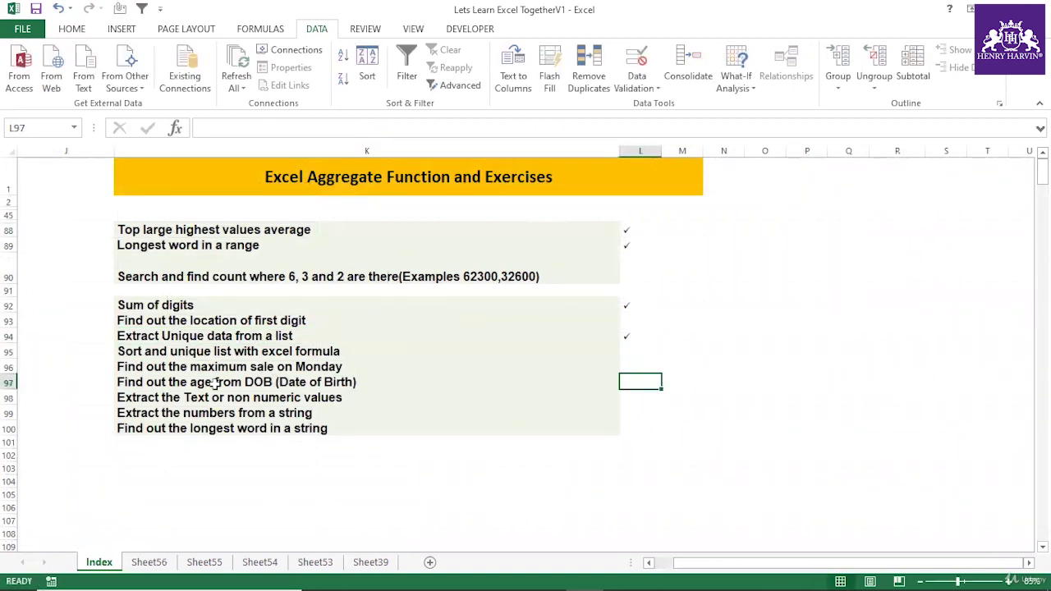
Copy the topic "Find out the location of first digit" from the Index sheet into D2 of a new worksheet.
{"action": "left_click", "coordinate": [162, 413]}
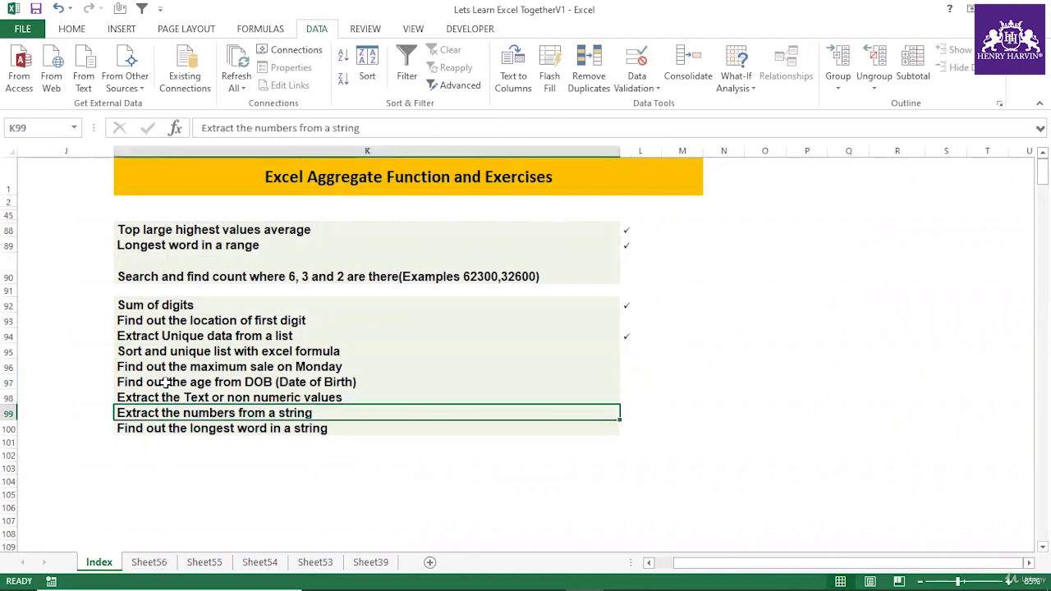
{"action": "left_click", "coordinate": [166, 381]}
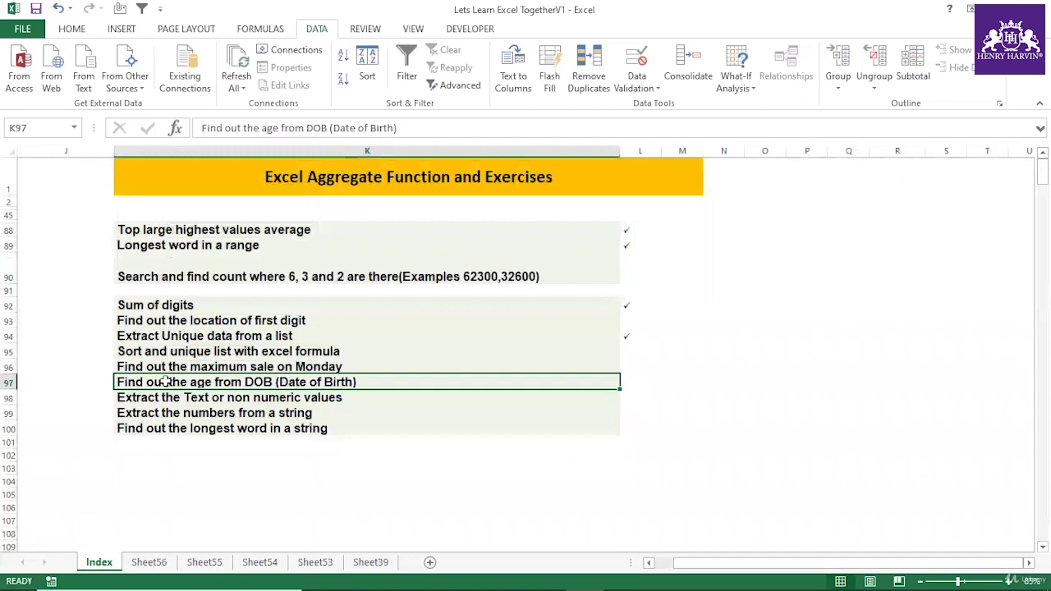
{"action": "left_click", "coordinate": [166, 335]}
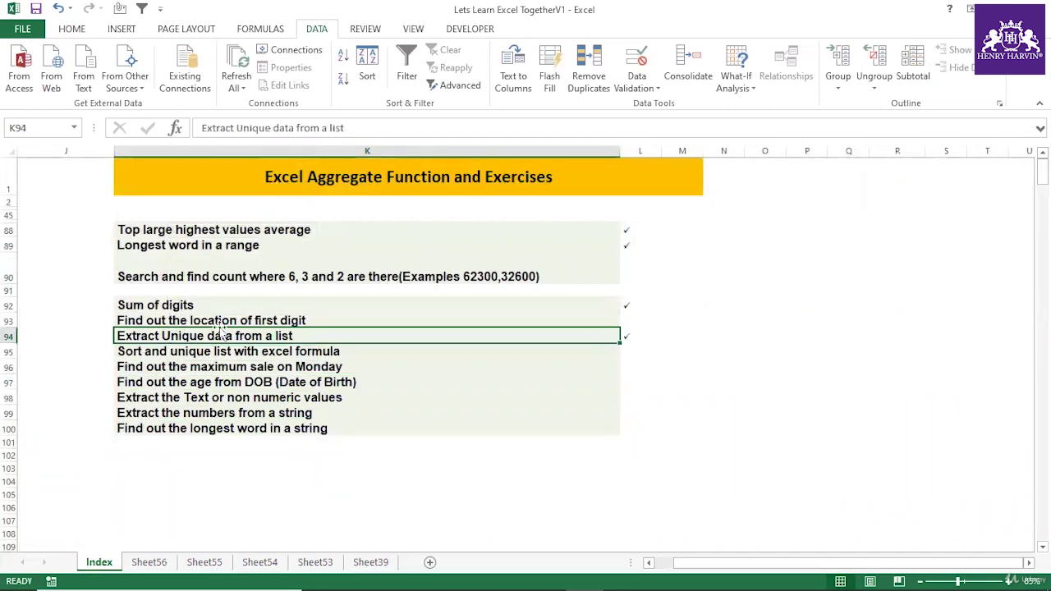
{"action": "left_click", "coordinate": [243, 320]}
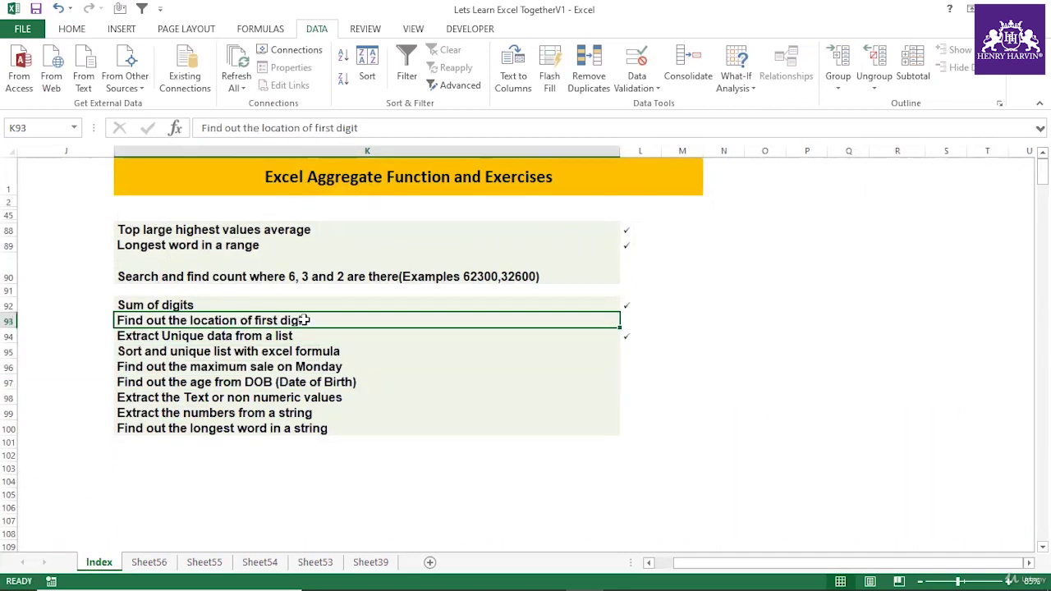
{"action": "key", "text": "ctrl+c"}
{"action": "left_click", "coordinate": [430, 563]}
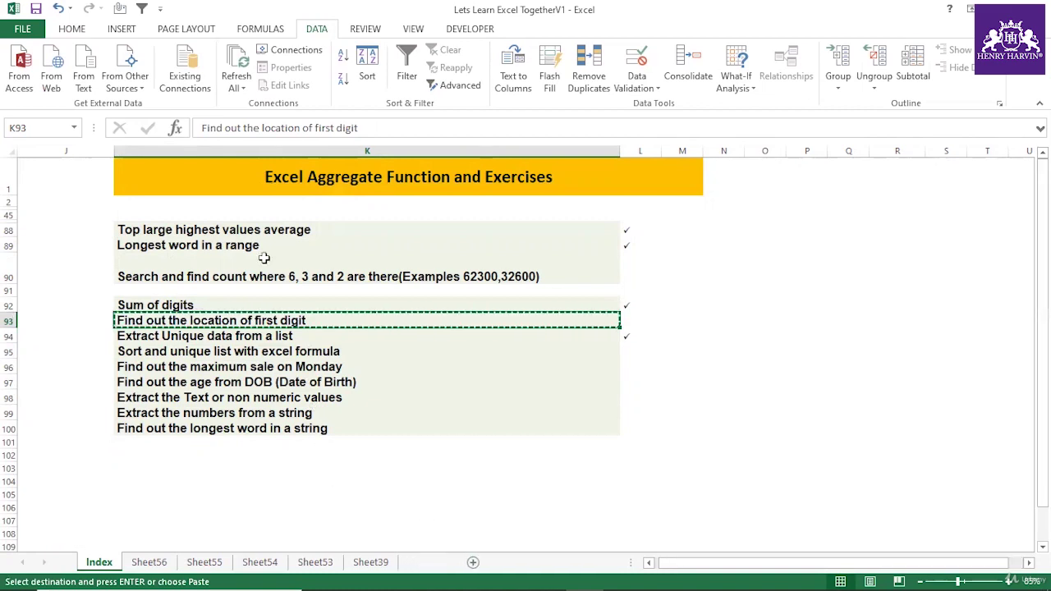
{"action": "left_click", "coordinate": [186, 187]}
{"action": "key", "text": "ctrl+v"}
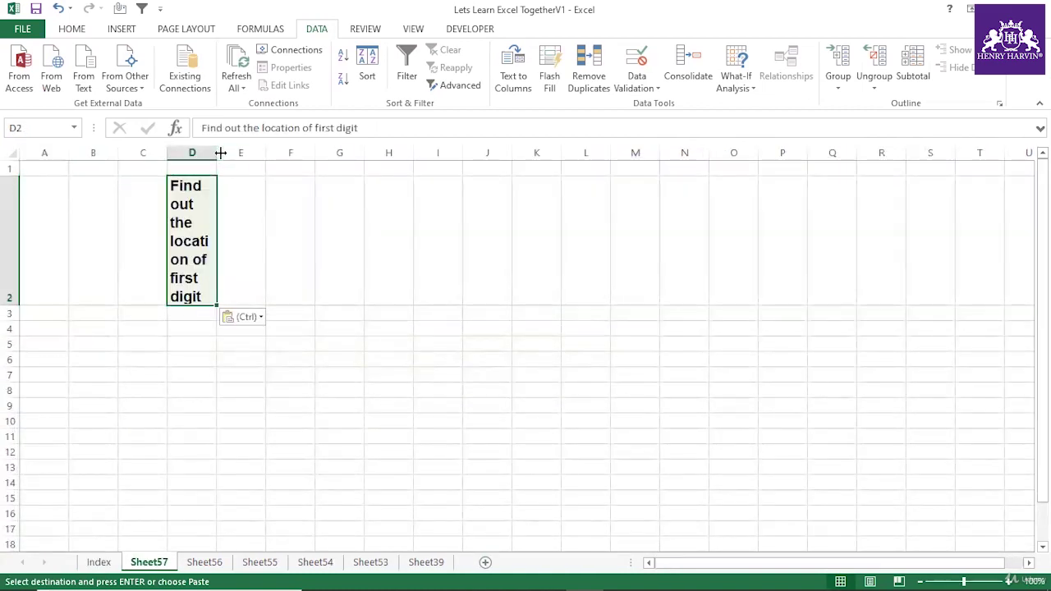
Widen column D to fit the heading on one line and reduce the height of row 2.
{"action": "double_click", "coordinate": [216, 153]}
{"action": "left_click_drag", "start_coordinate": [11, 304], "coordinate": [41, 211]}
{"action": "double_click", "coordinate": [336, 154]}
{"action": "left_click", "coordinate": [399, 268]}
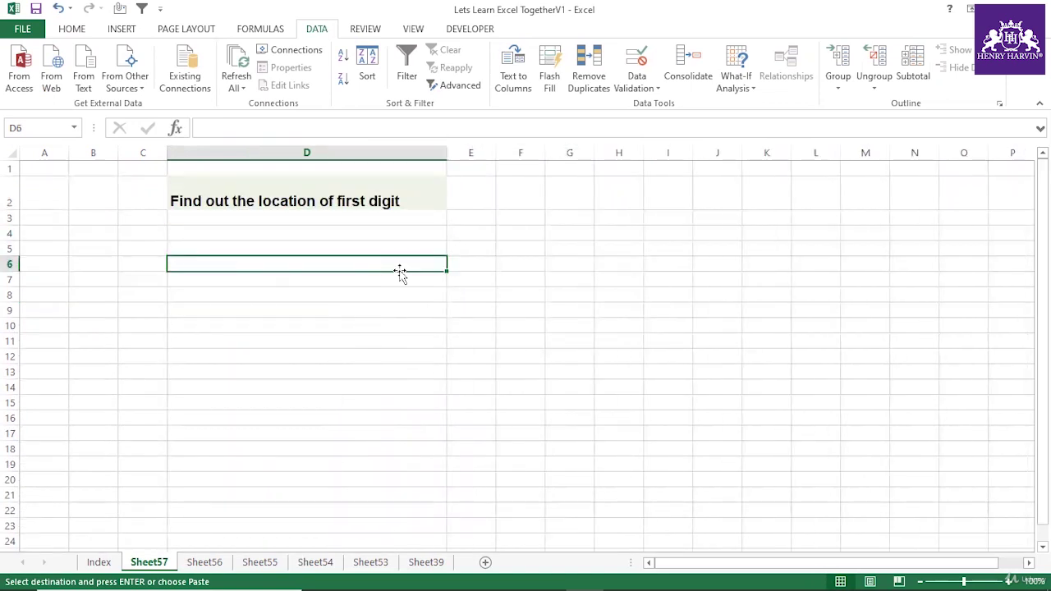
Enter the sample string hhhj87 in E5.
{"action": "left_click", "coordinate": [462, 247]}
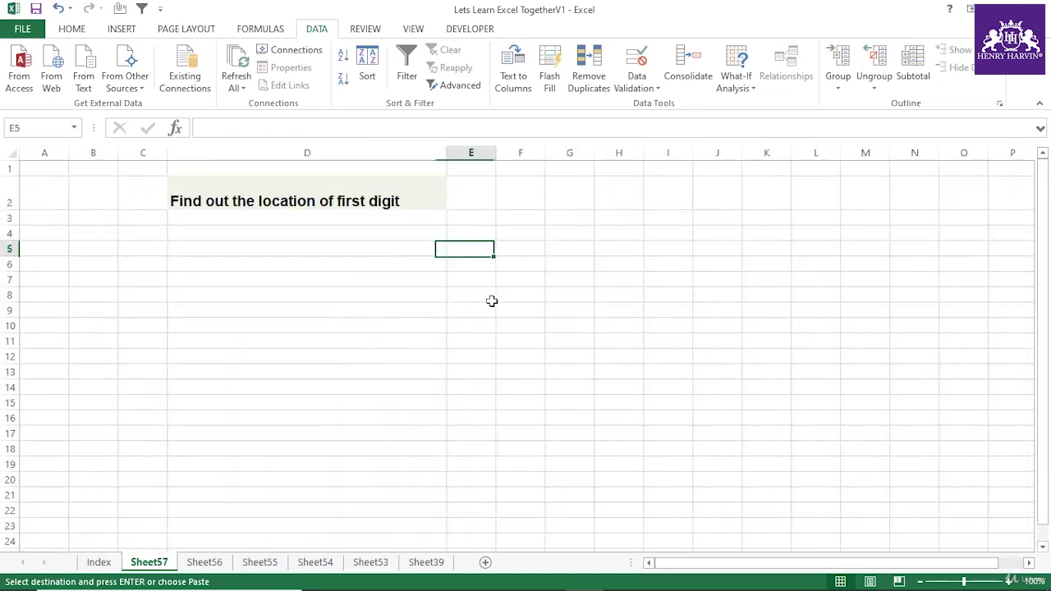
{"action": "type", "text": "hhhj87"}
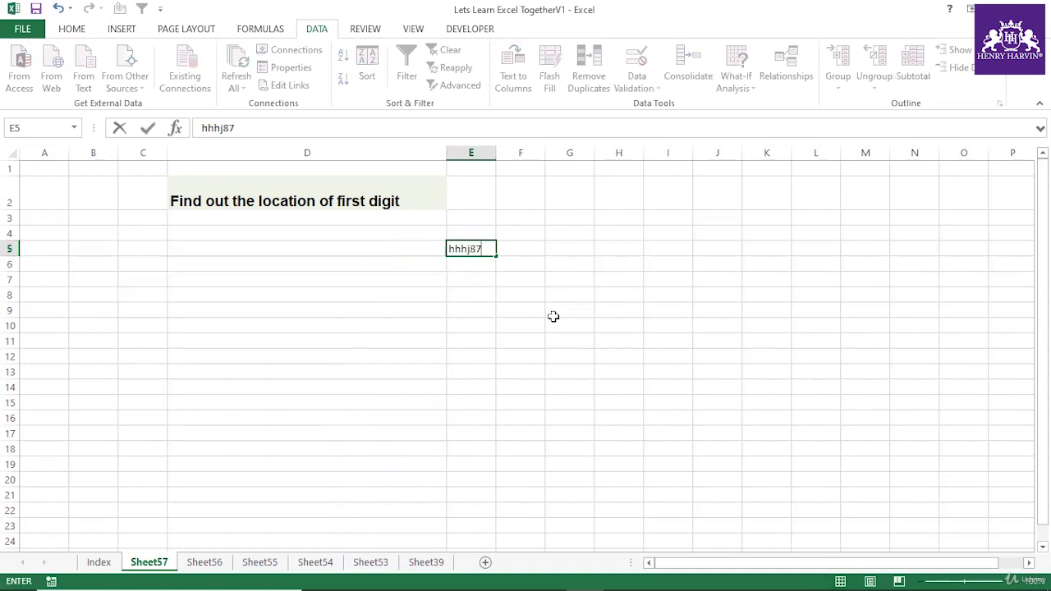
{"action": "left_click", "coordinate": [554, 316]}
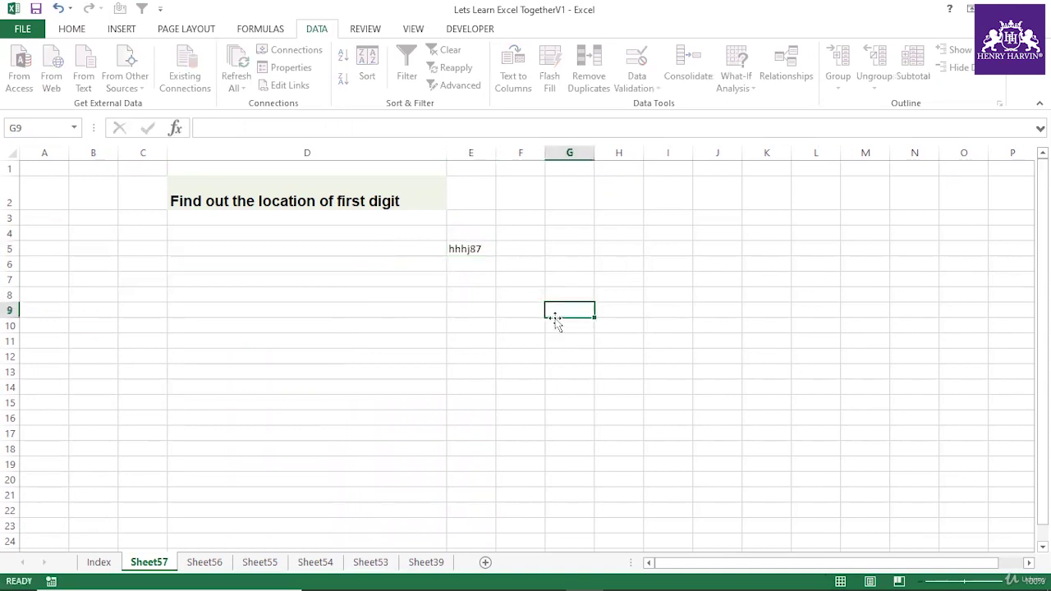
Start a FIND formula in F5 with the array constant {0,1,2,3,4,5,6,7,8,9} as the text to find.
{"action": "left_click", "coordinate": [512, 248]}
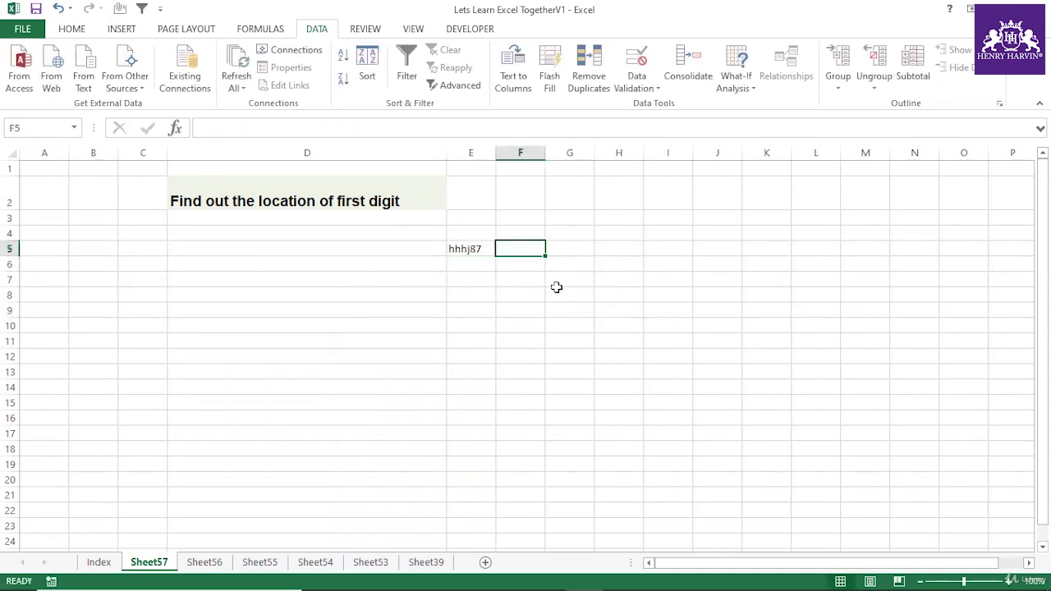
{"action": "type", "text": "="}
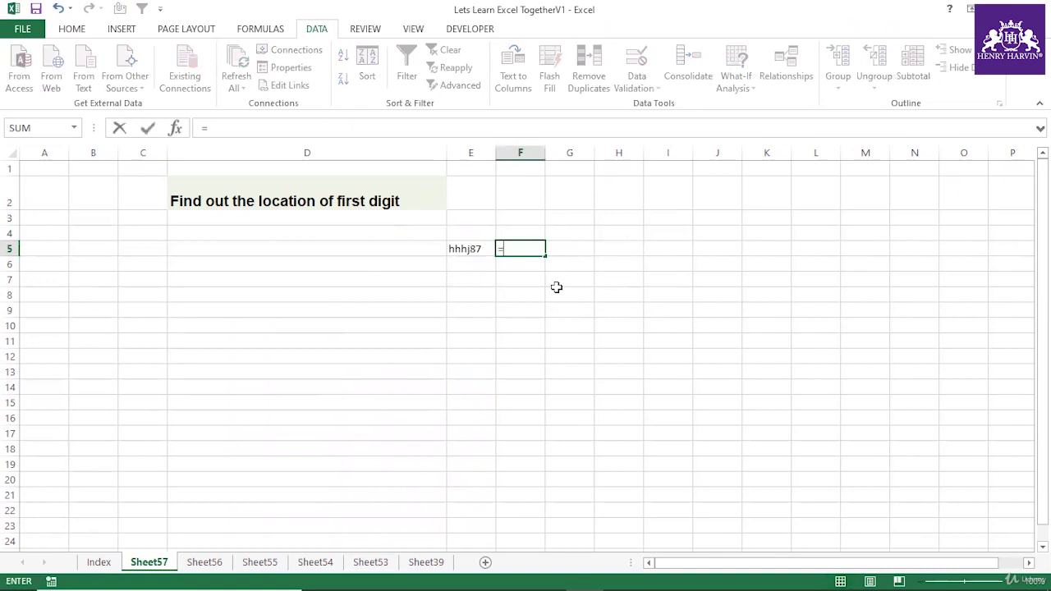
{"action": "type", "text": "find("}
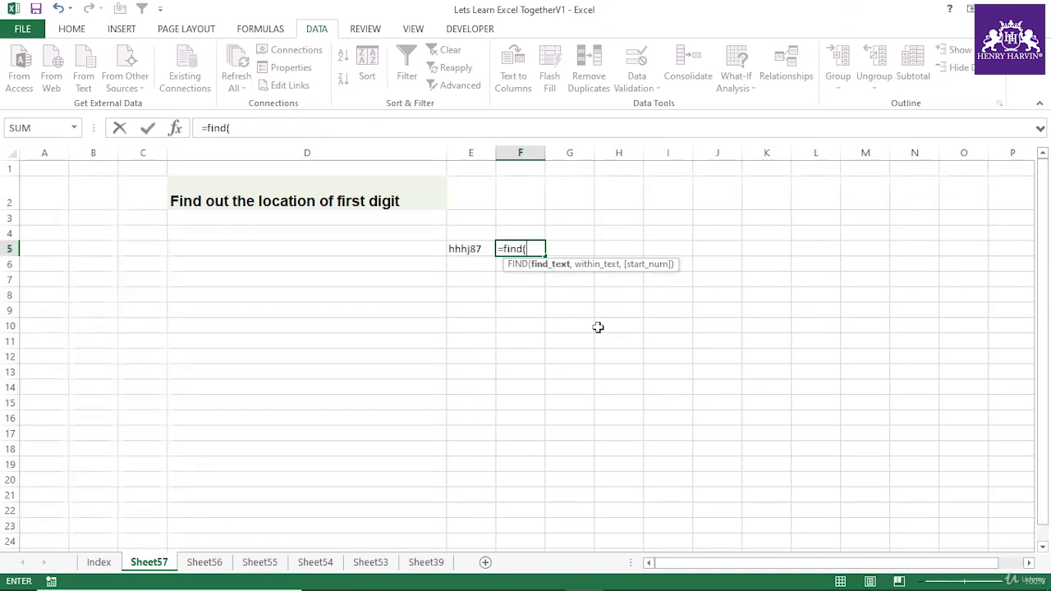
{"action": "type", "text": "{1,2,3,4,5,6,7,8,9"}
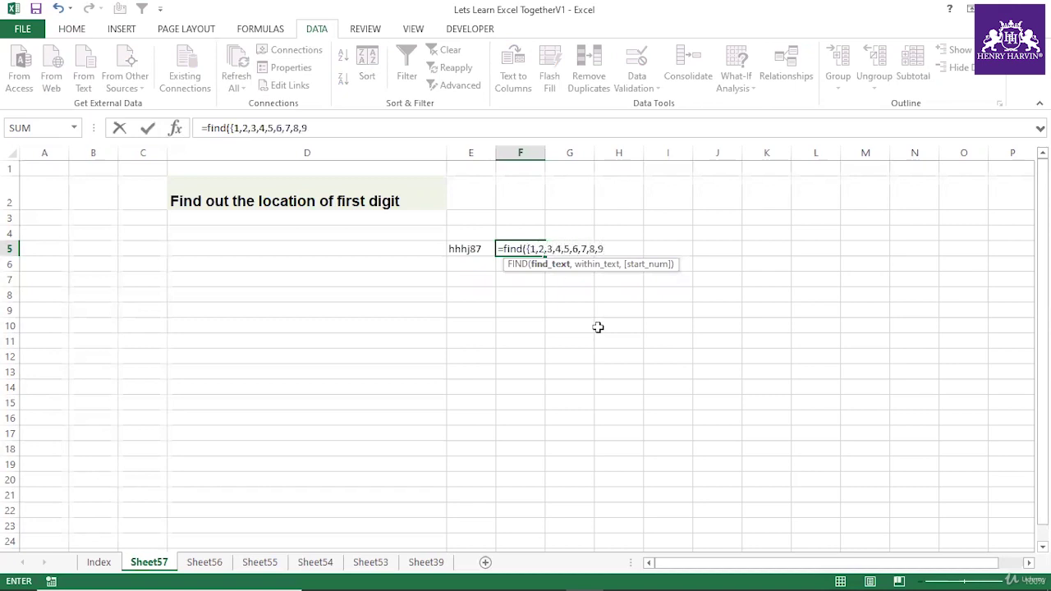
{"action": "left_click", "coordinate": [234, 128]}
{"action": "type", "text": "0,1"}
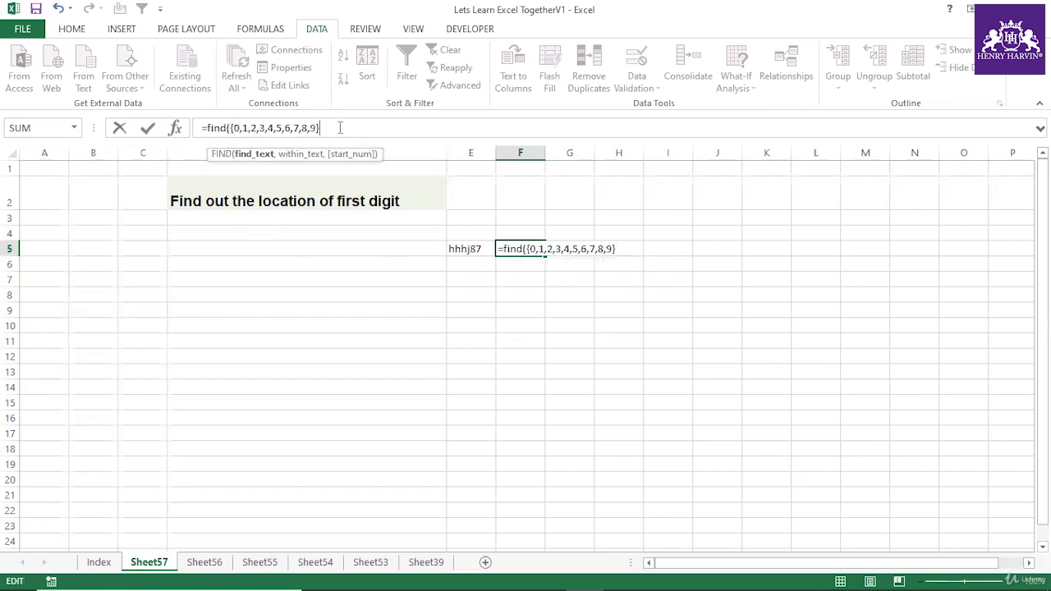
{"action": "type", "text": ","}
{"action": "left_click", "coordinate": [464, 250]}
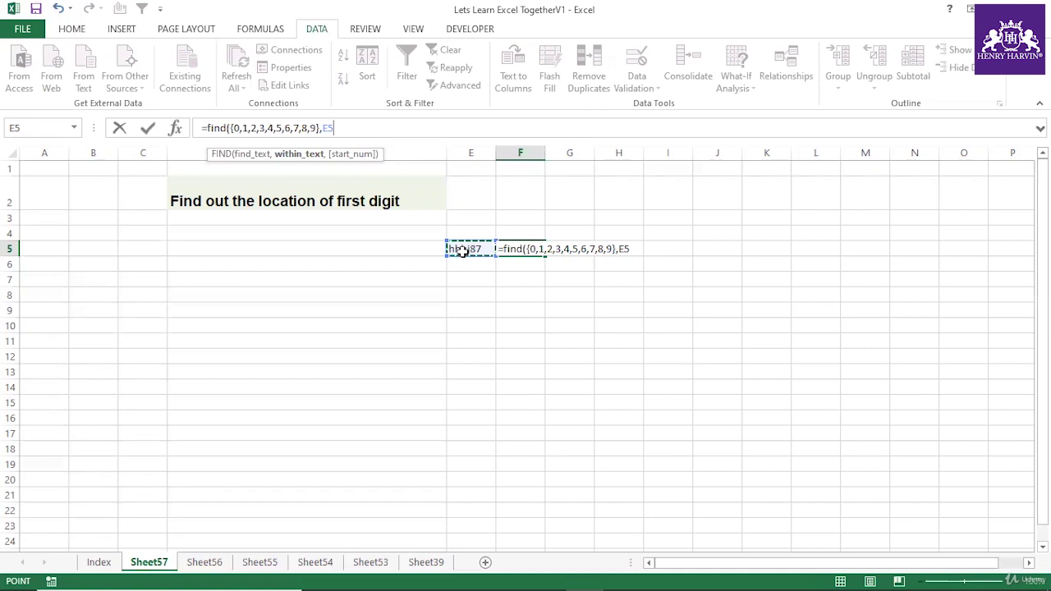
{"action": "type", "text": "&\"0"}
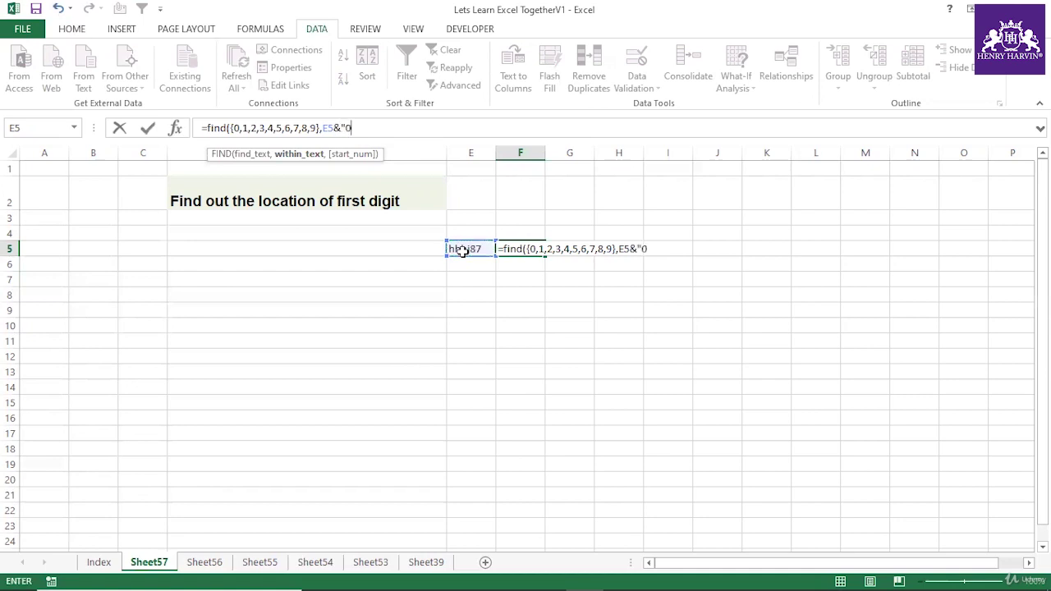
{"action": "type", "text": "123456789\""}
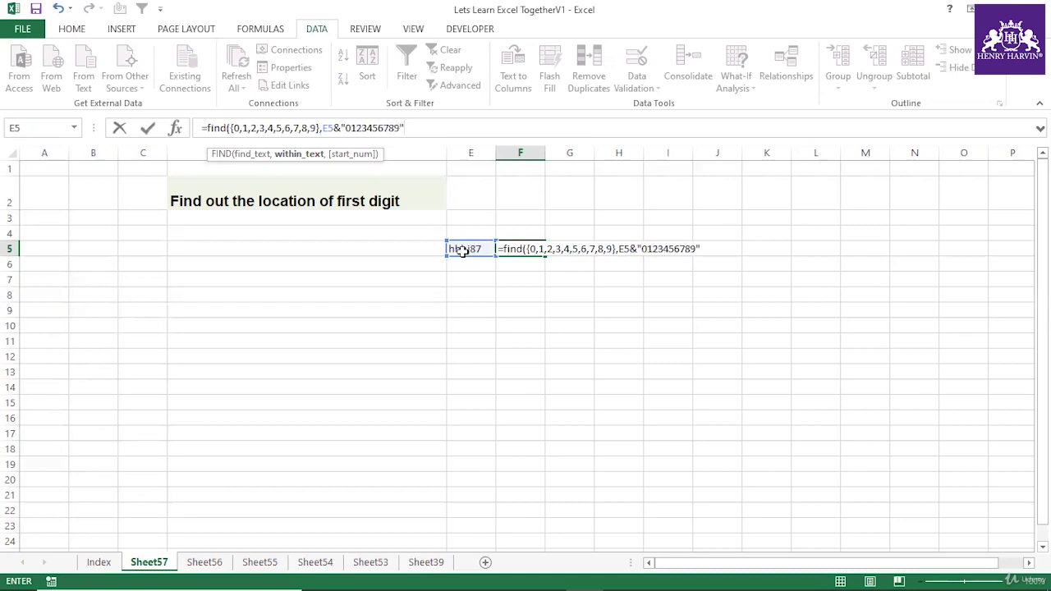
{"action": "type", "text": ")"}
{"action": "key", "text": "Return"}
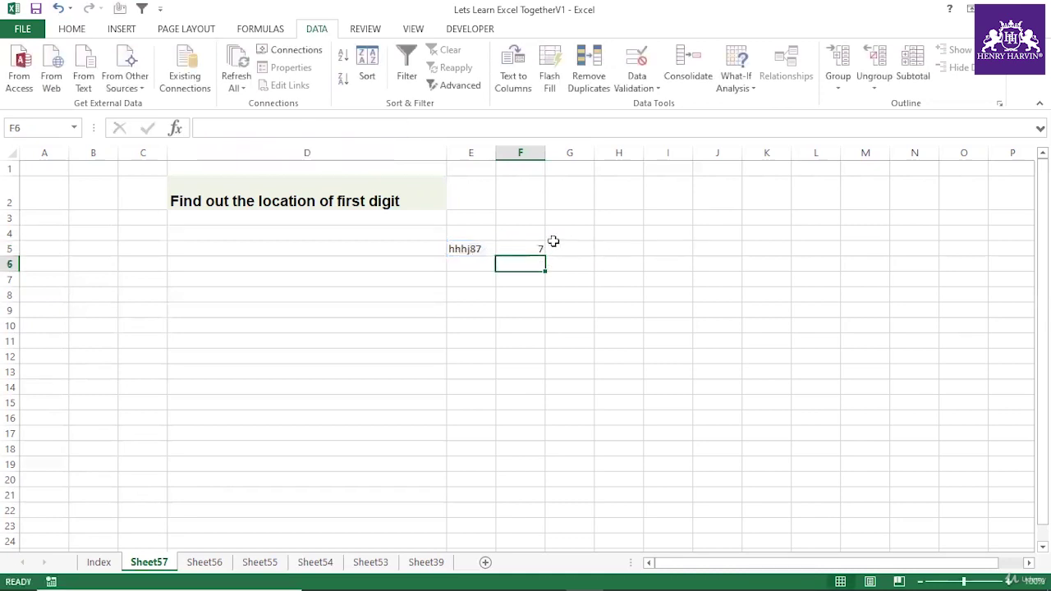
Evaluate the FIND part of F5's formula to inspect its array of positions, leaving the formula unchanged.
{"action": "left_click", "coordinate": [534, 248]}
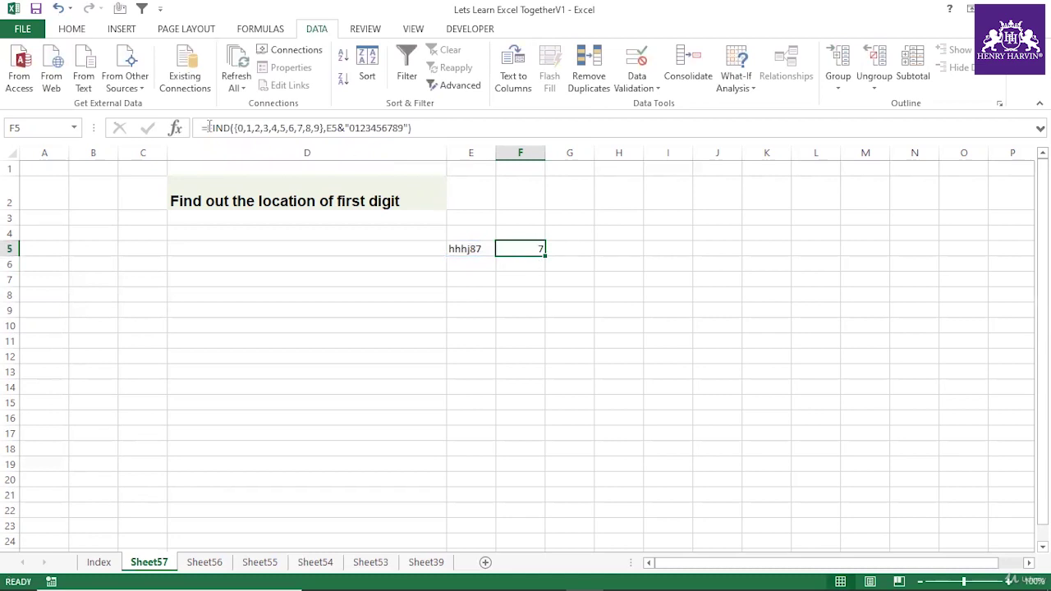
{"action": "left_click_drag", "start_coordinate": [209, 127], "coordinate": [435, 130]}
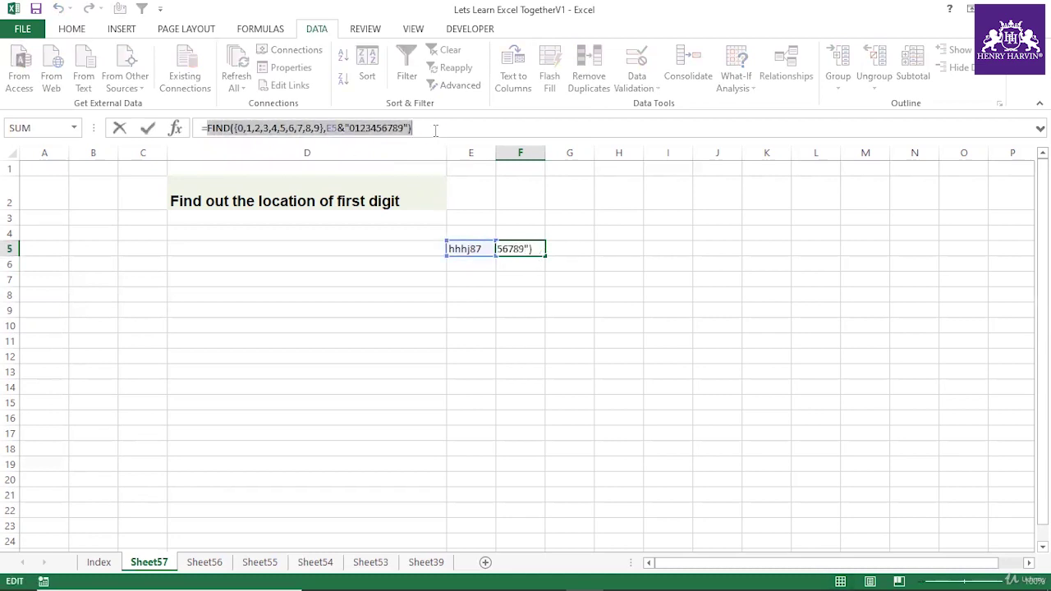
{"action": "key", "text": "F9"}
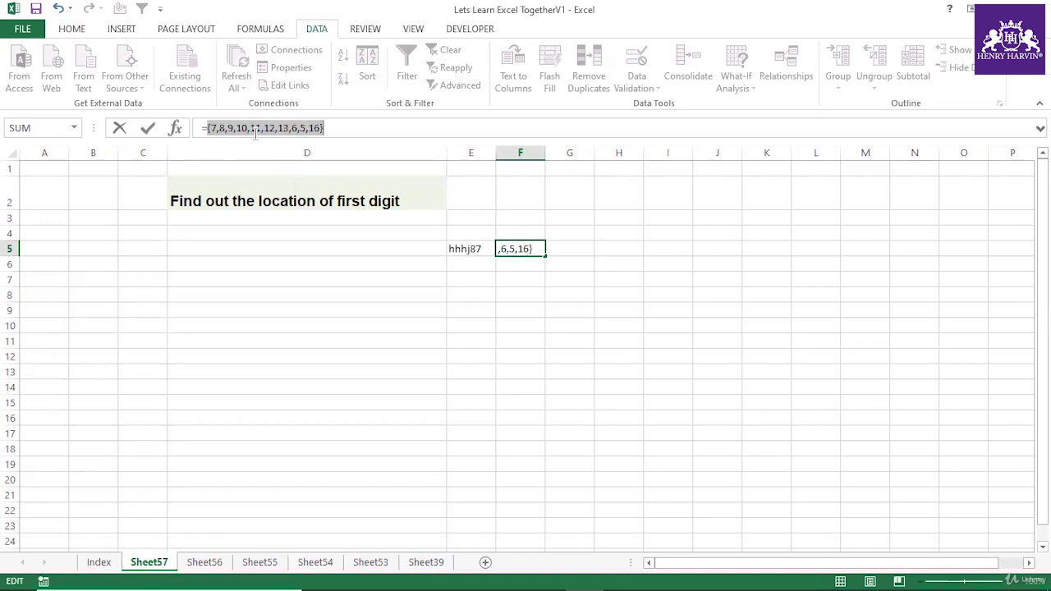
{"action": "key", "text": "Escape"}
{"action": "left_click", "coordinate": [484, 281]}
Wrap F5's FIND formula in MIN, accepting the proposed bracket correction, and enter it as an array formula.
{"action": "left_click", "coordinate": [515, 245]}
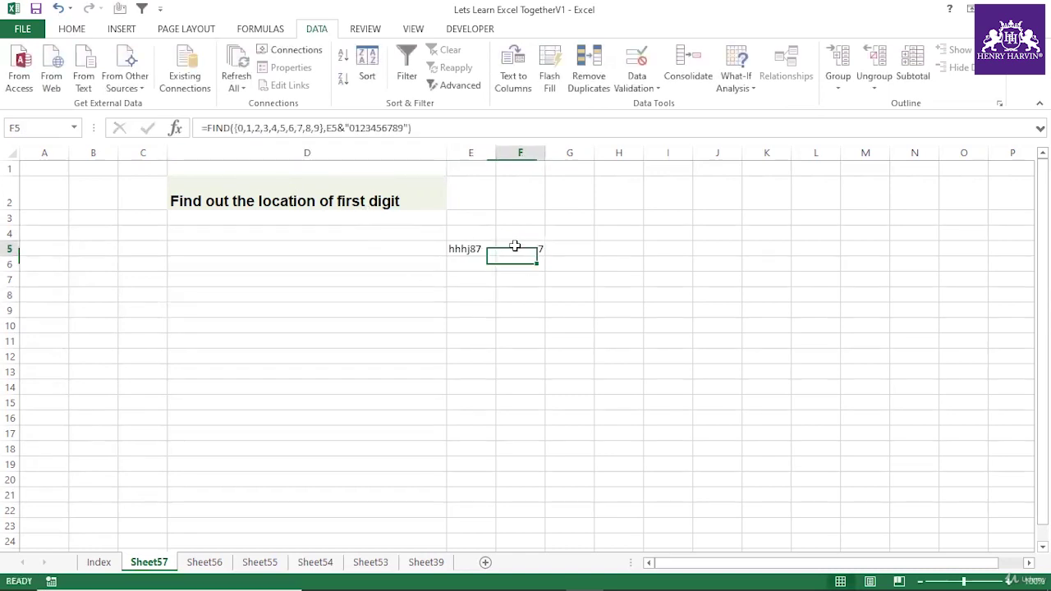
{"action": "left_click", "coordinate": [208, 129]}
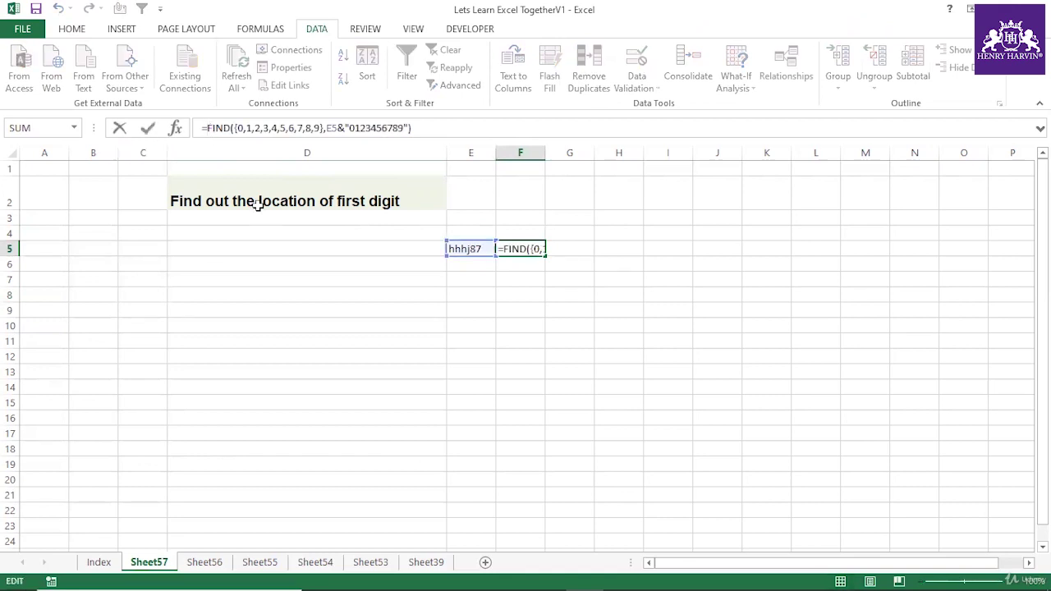
{"action": "type", "text": "min("}
{"action": "key", "text": "Return"}
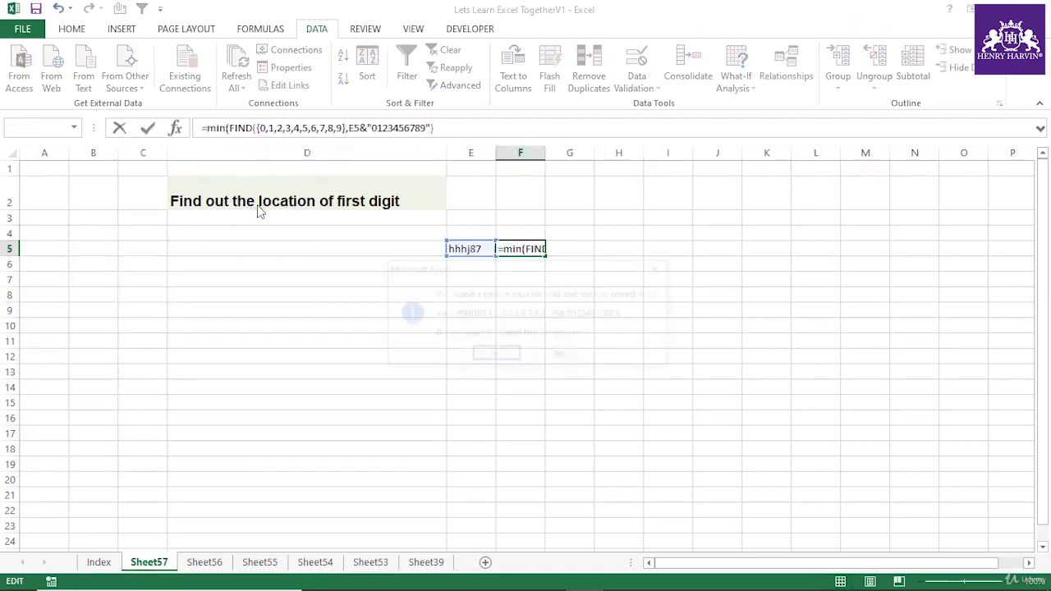
{"action": "left_click", "coordinate": [497, 357]}
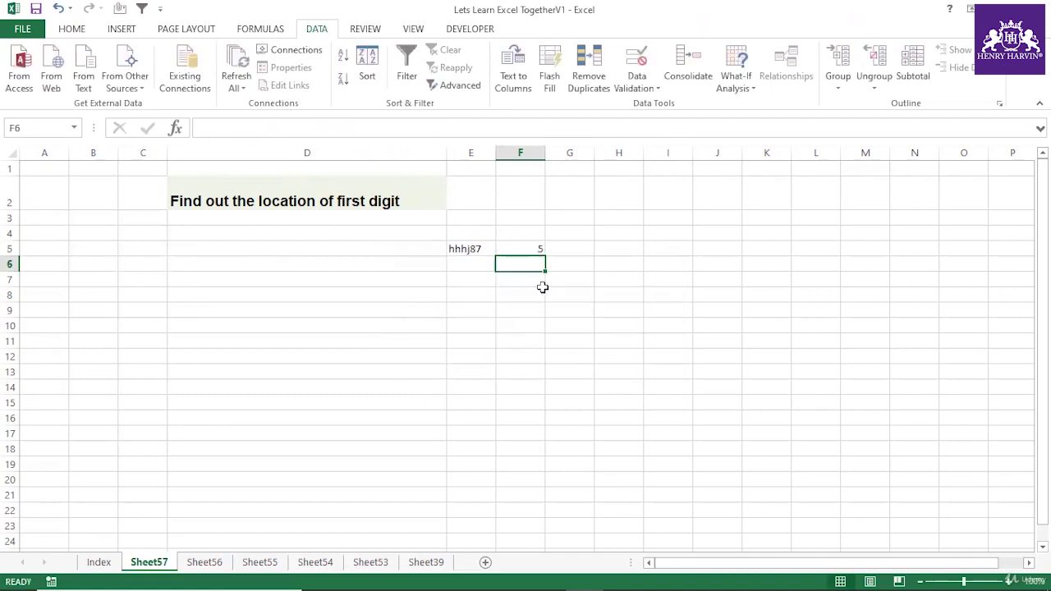
{"action": "key", "text": "F2"}
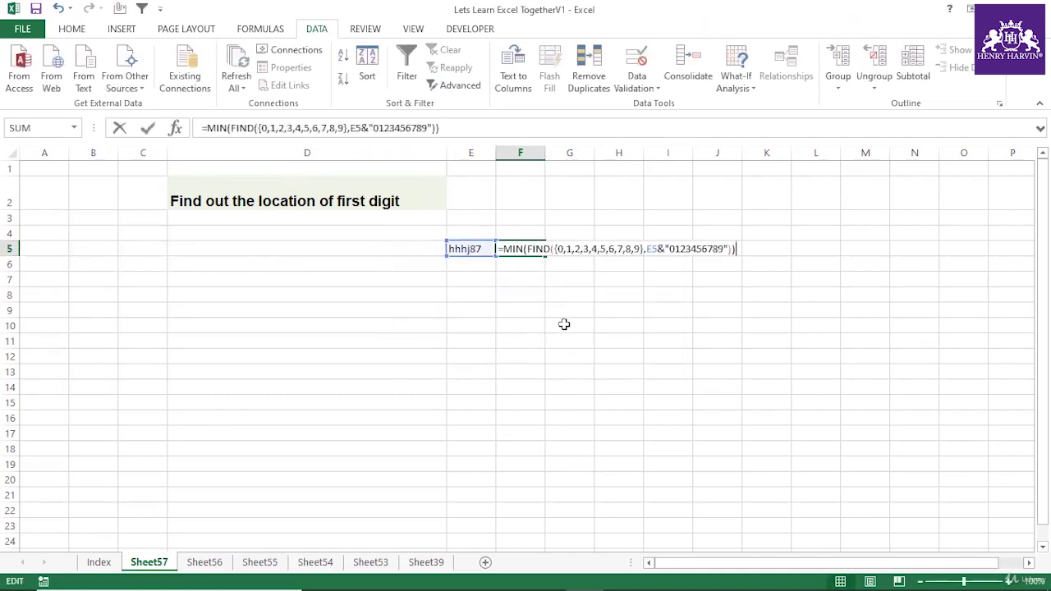
{"action": "key", "text": "Escape"}
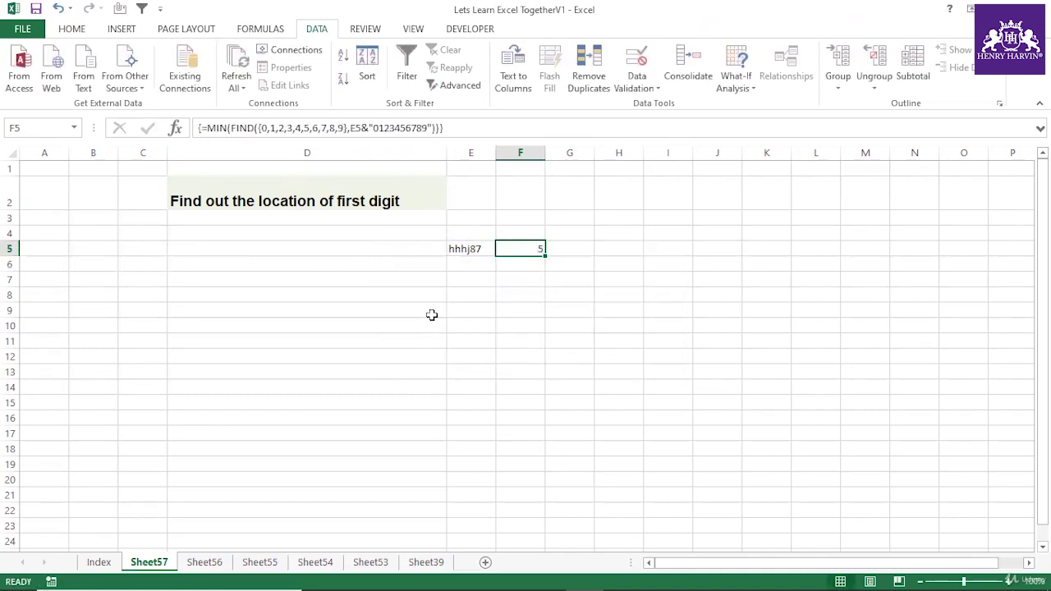
{"action": "left_click", "coordinate": [503, 297]}
{"action": "left_click", "coordinate": [524, 236]}
{"action": "left_click", "coordinate": [527, 248]}
{"action": "key", "text": "F2"}
{"action": "left_click", "coordinate": [484, 288]}
{"action": "left_click", "coordinate": [521, 246]}
{"action": "left_click", "coordinate": [481, 246]}
Remove the 0 from the array constant in F5 so FIND uses {1,2,3,4,5,6,7,8,9}, entered as an ordinary formula.
{"action": "left_click", "coordinate": [527, 250]}
{"action": "left_click", "coordinate": [271, 128]}
{"action": "key", "text": "BackSpace"}
{"action": "key", "text": "BackSpace"}
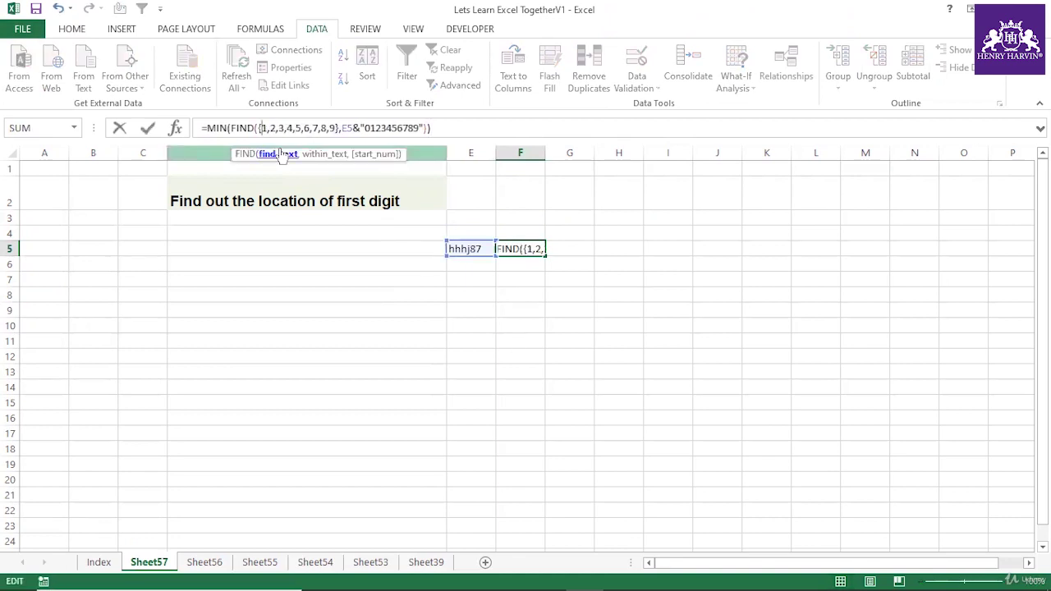
{"action": "key", "text": "Return"}
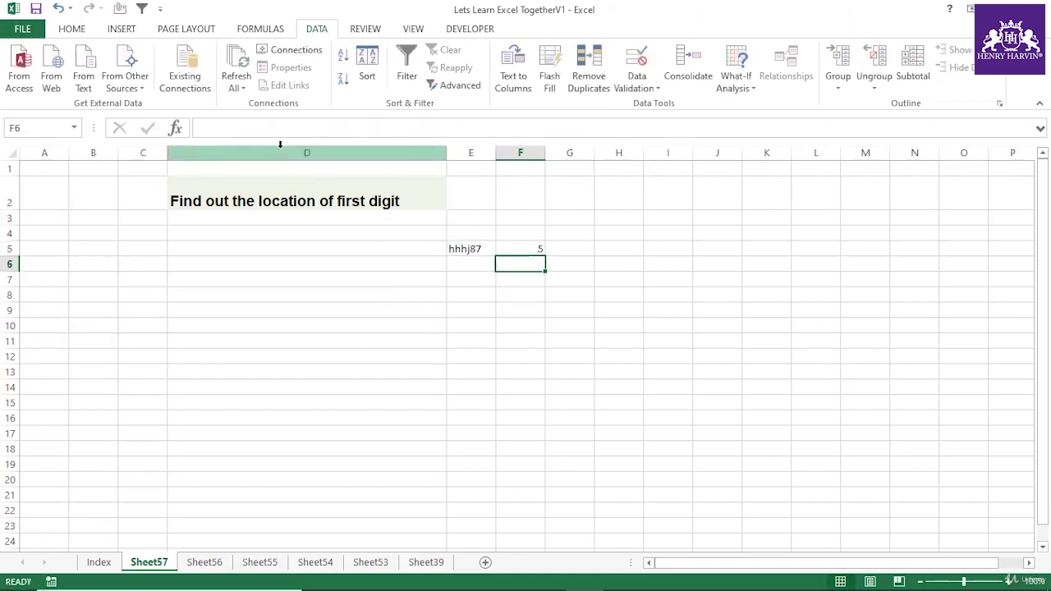
Reopen F5's MIN and FIND formula to check its arguments and how it is entered.
{"action": "left_click", "coordinate": [513, 246]}
{"action": "key", "text": "F2"}
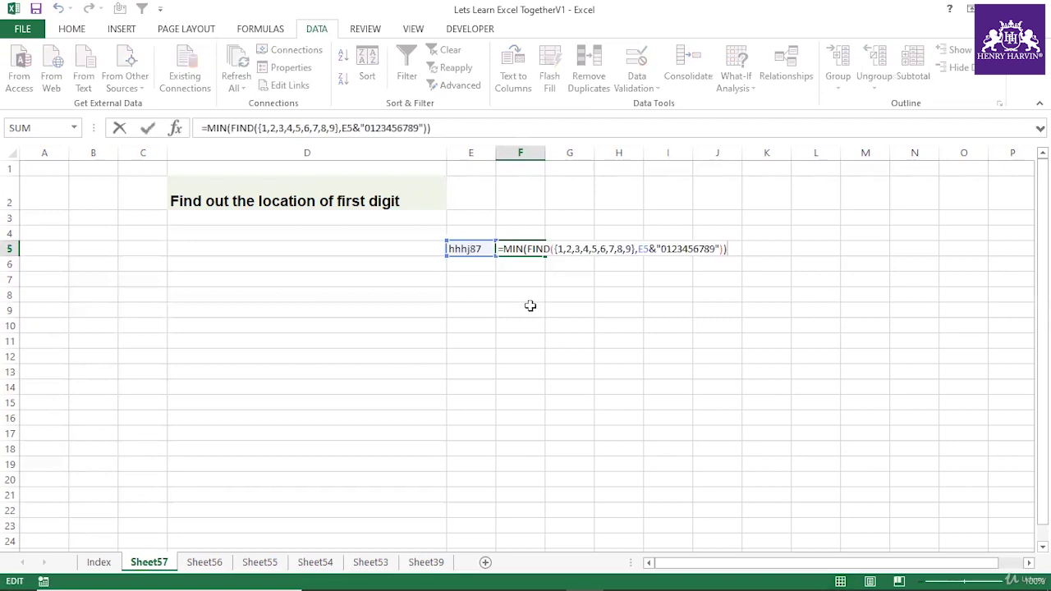
{"action": "key", "text": "ctrl+shift+Return"}
{"action": "left_click", "coordinate": [520, 284]}
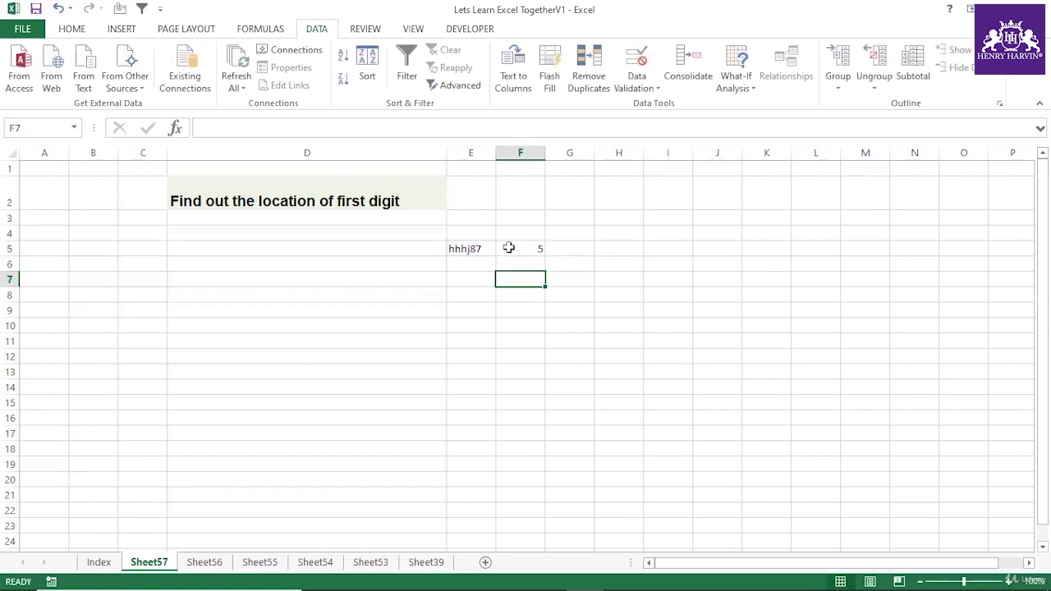
{"action": "left_click", "coordinate": [511, 247]}
{"action": "left_click", "coordinate": [444, 131]}
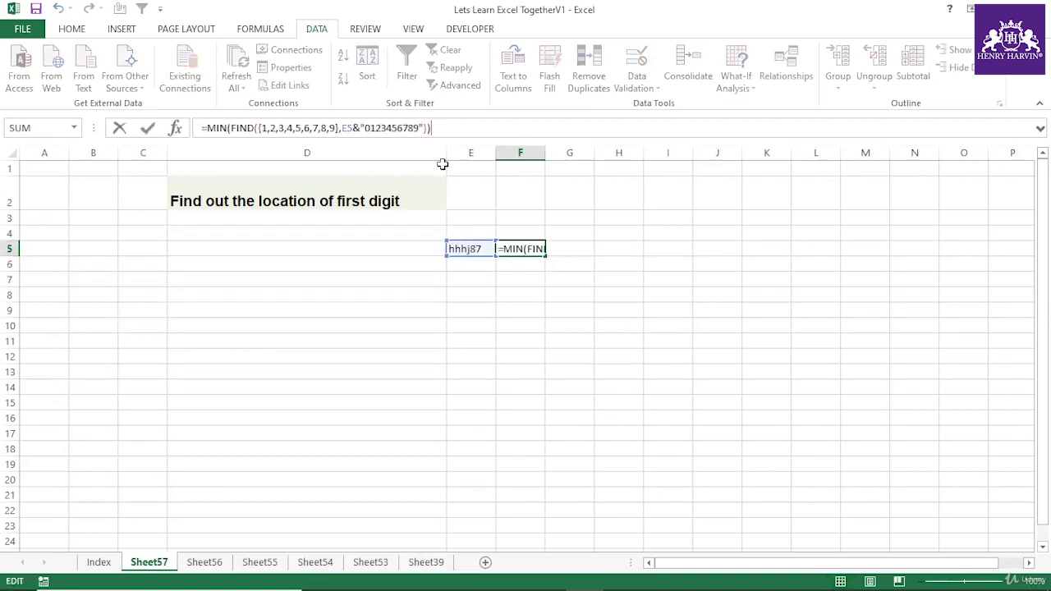
{"action": "left_click", "coordinate": [509, 276]}
{"action": "left_click", "coordinate": [520, 248]}
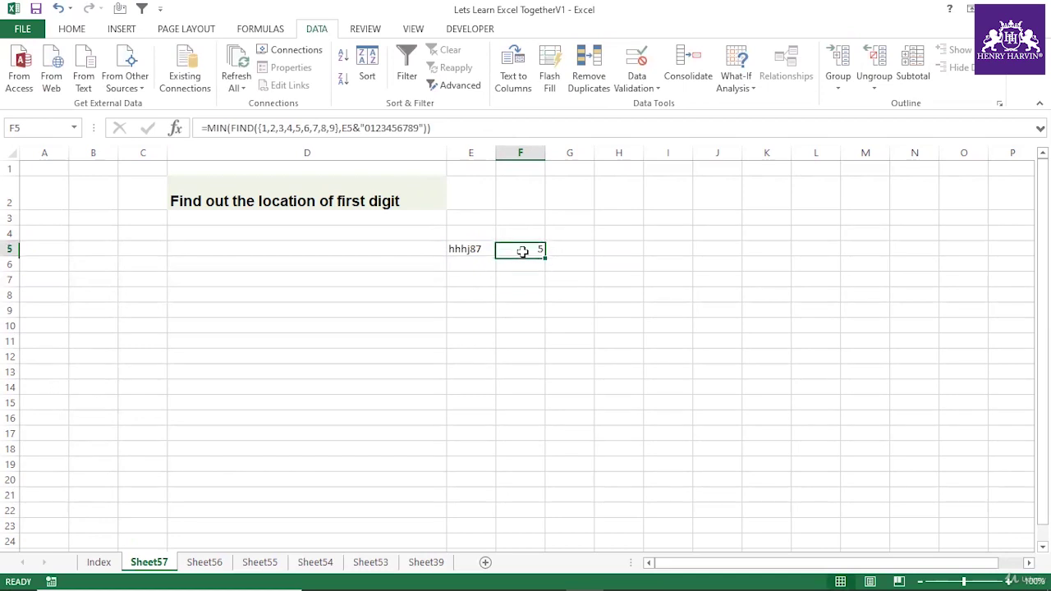
Set the workbook's formula calculation mode to automatic.
{"action": "left_click", "coordinate": [260, 28]}
{"action": "left_click", "coordinate": [832, 78]}
{"action": "left_click", "coordinate": [838, 104]}
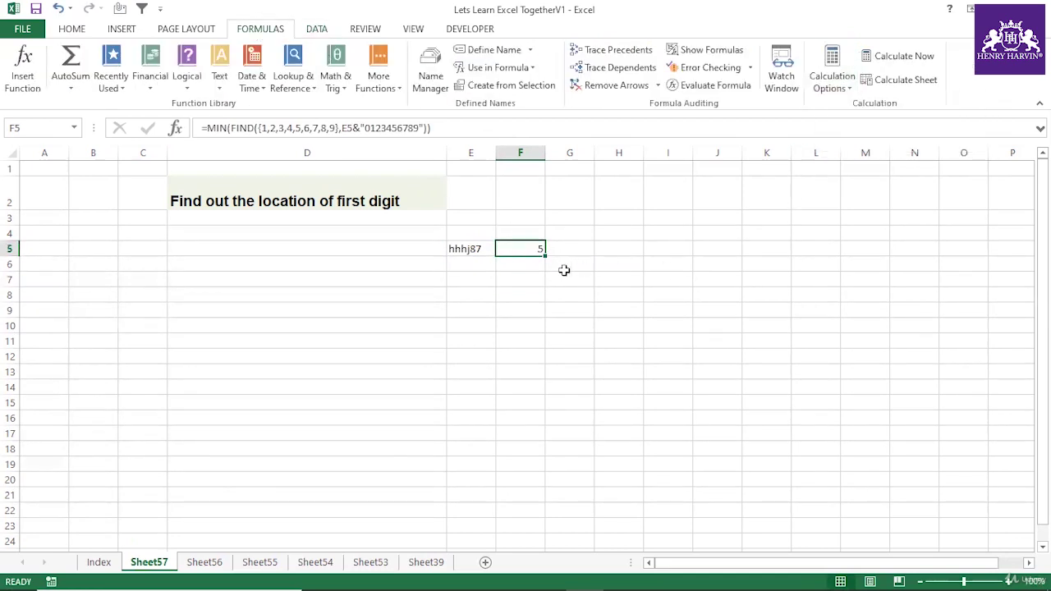
Compare the sample string in E5 with the formula in F5 and highlight the string's first digit, 8.
{"action": "left_click", "coordinate": [530, 283]}
{"action": "left_click", "coordinate": [530, 250]}
{"action": "left_click", "coordinate": [462, 247]}
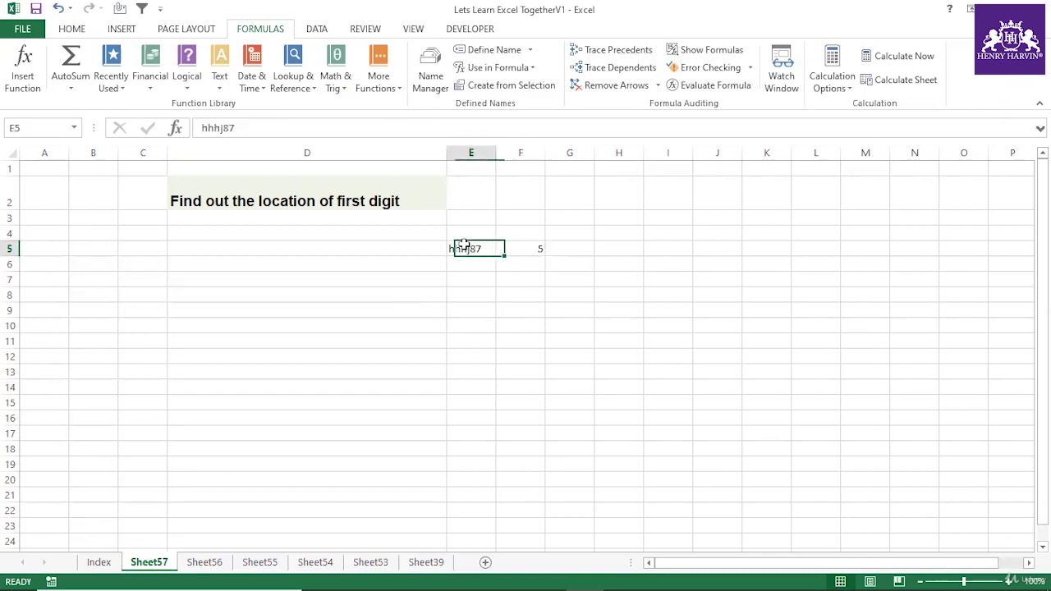
{"action": "left_click", "coordinate": [518, 248]}
{"action": "left_click", "coordinate": [476, 249]}
{"action": "left_click", "coordinate": [518, 248]}
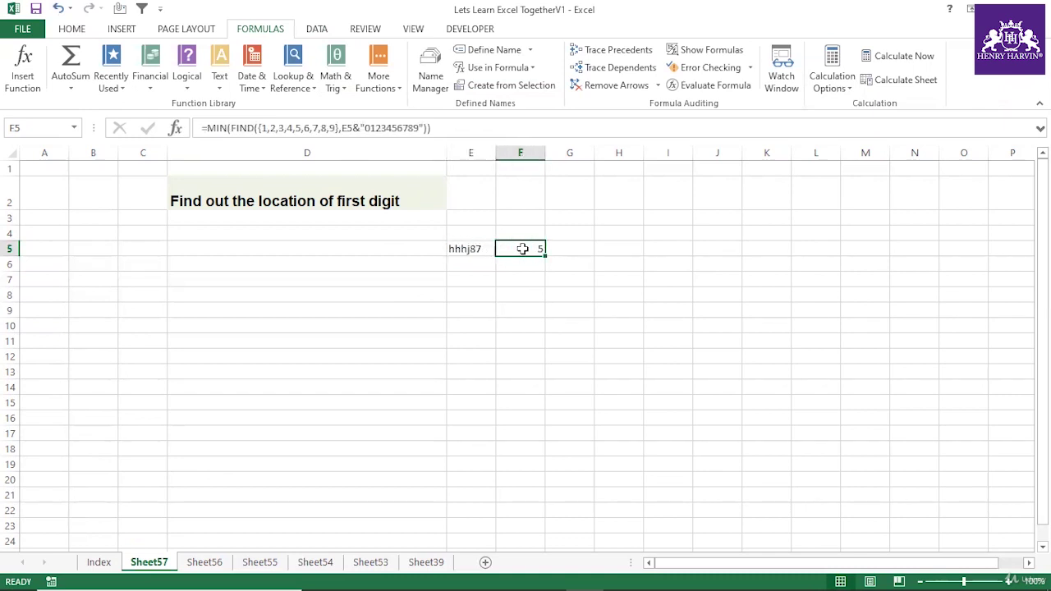
{"action": "left_click", "coordinate": [488, 248]}
{"action": "left_click", "coordinate": [531, 248]}
{"action": "key", "text": "Left"}
{"action": "left_click", "coordinate": [535, 246]}
{"action": "left_click", "coordinate": [484, 245]}
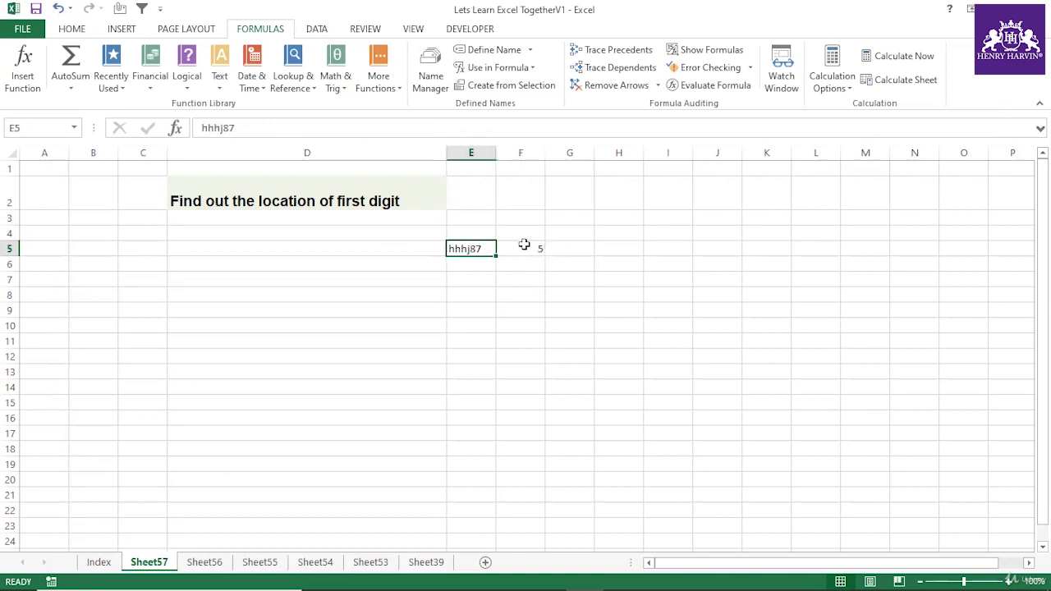
{"action": "left_click", "coordinate": [525, 245]}
{"action": "left_click", "coordinate": [466, 245]}
{"action": "left_click", "coordinate": [526, 248]}
{"action": "left_click", "coordinate": [476, 246]}
{"action": "left_click", "coordinate": [535, 247]}
{"action": "left_click", "coordinate": [483, 248]}
{"action": "left_click", "coordinate": [530, 246]}
{"action": "left_click", "coordinate": [480, 247]}
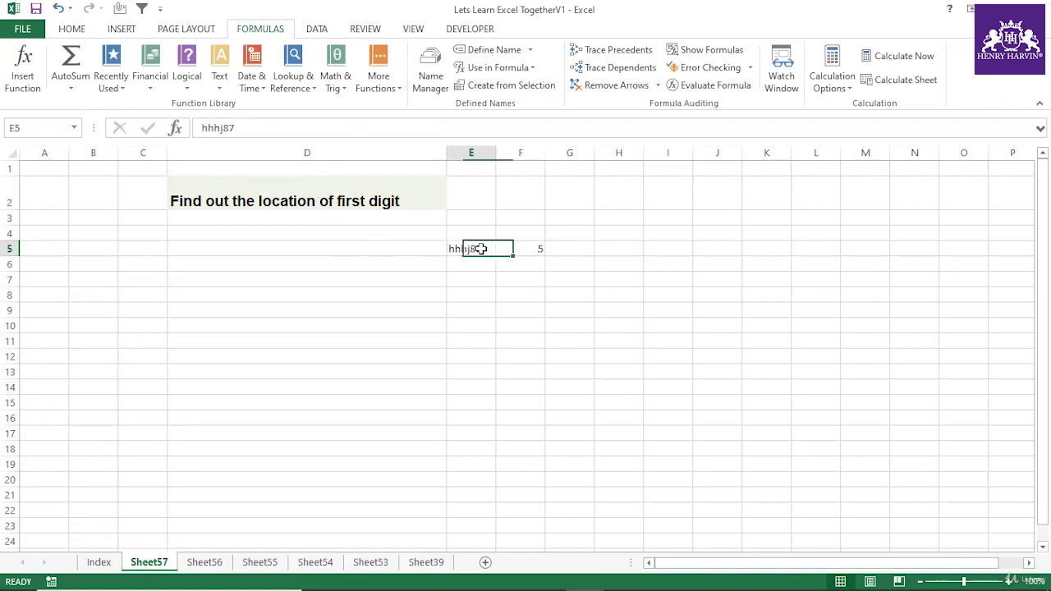
{"action": "left_click", "coordinate": [228, 127]}
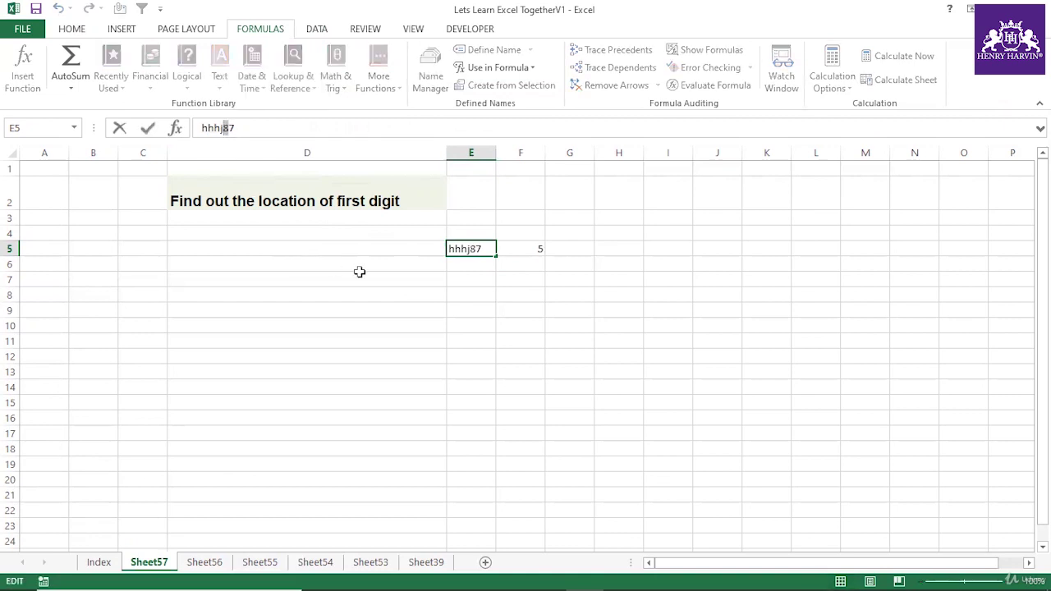
{"action": "left_click", "coordinate": [569, 325]}
Replace the sample string in E5 with abcdefghij2 and fit column E to its contents.
{"action": "left_click", "coordinate": [474, 248]}
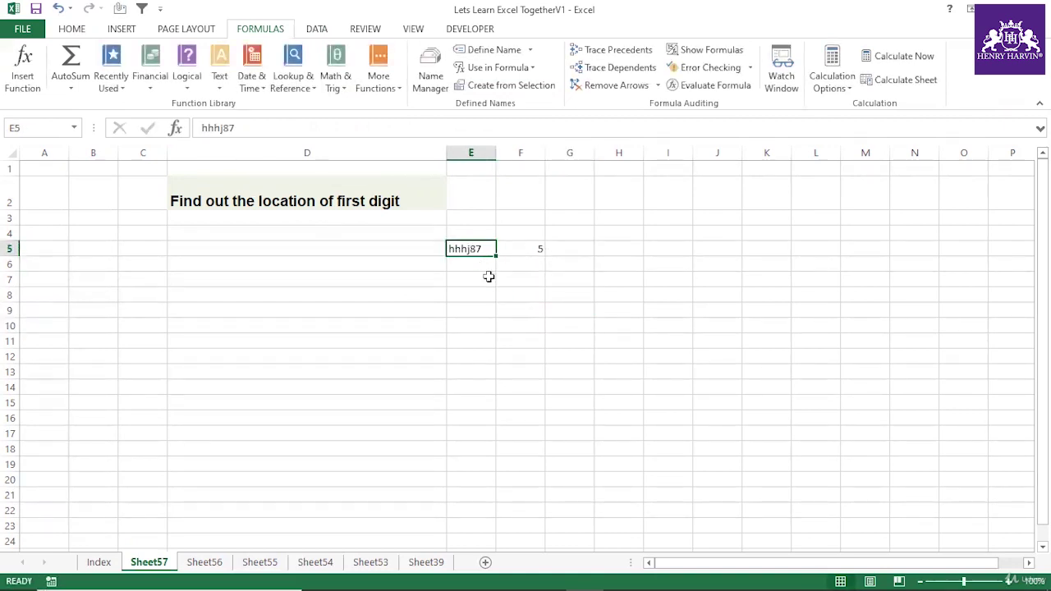
{"action": "type", "text": "abcdef"}
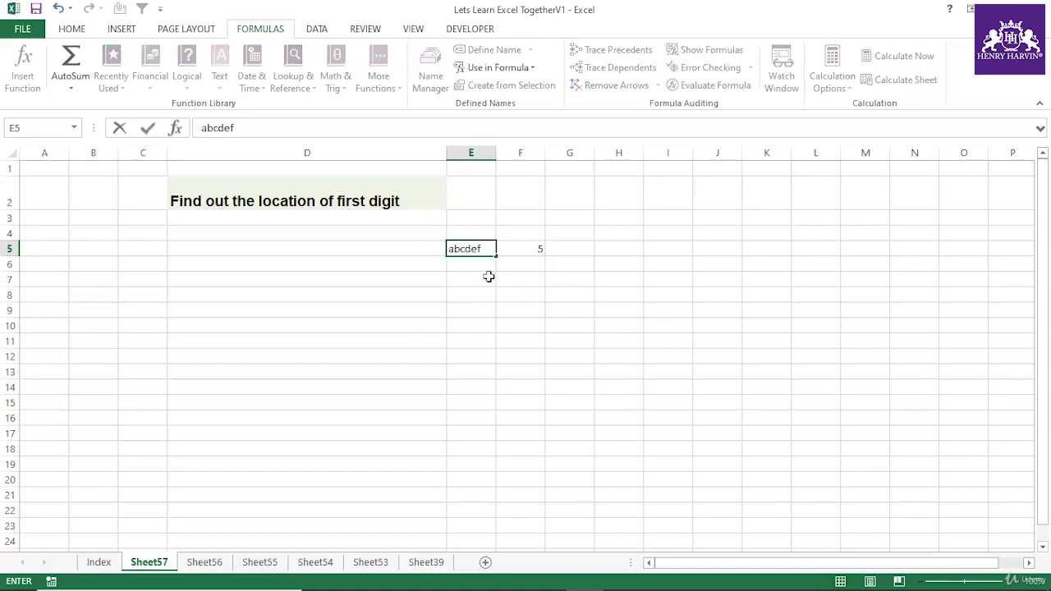
{"action": "type", "text": "ghij2"}
{"action": "key", "text": "Return"}
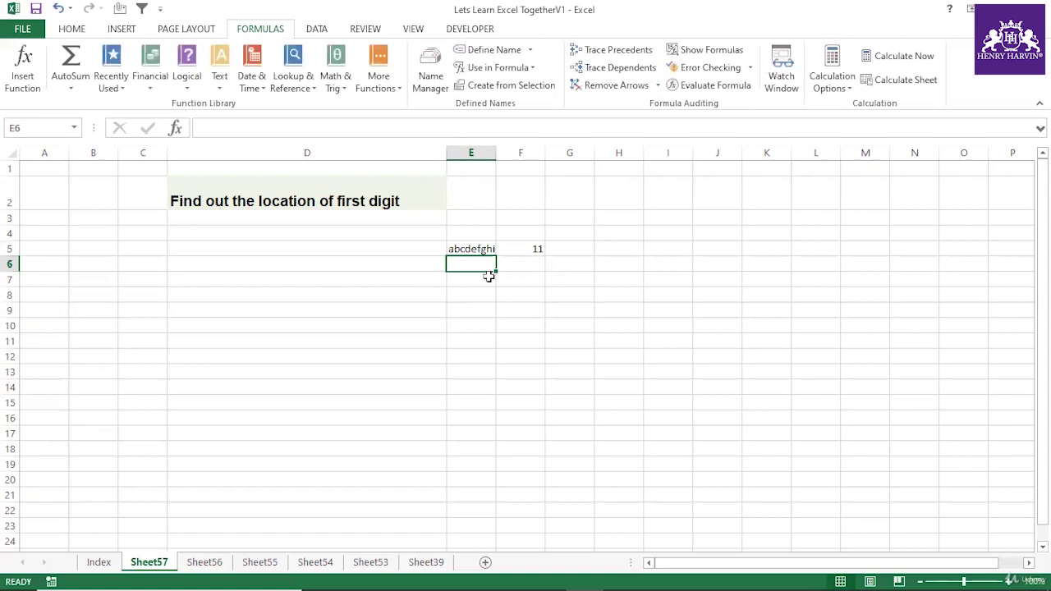
{"action": "double_click", "coordinate": [495, 153]}
{"action": "left_click", "coordinate": [501, 248]}
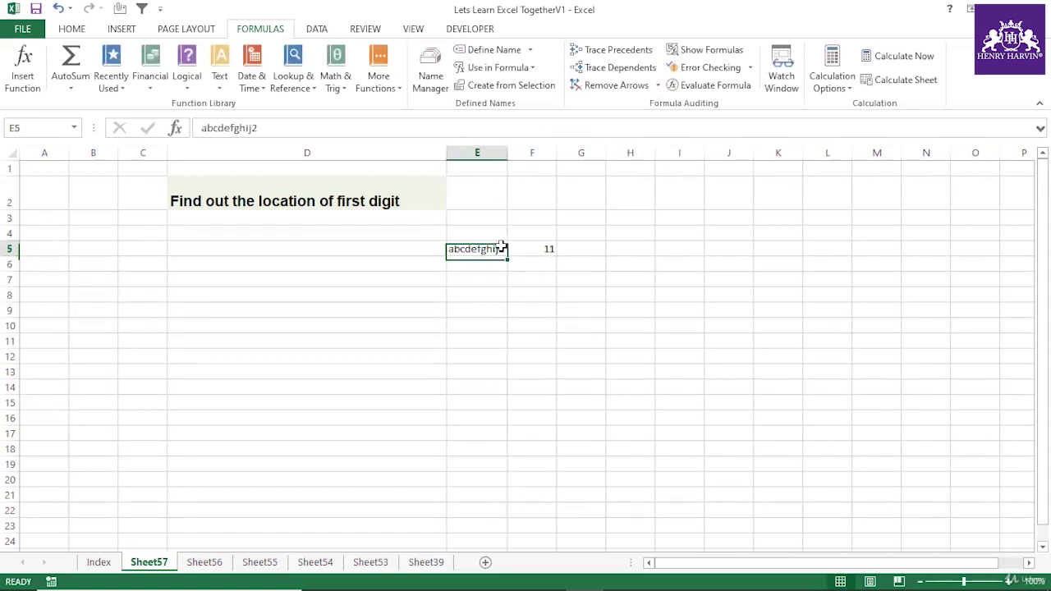
Insert a k before the digit in E5 to make abcdefghijk2, and refit column E.
{"action": "double_click", "coordinate": [253, 129]}
{"action": "left_click", "coordinate": [266, 132]}
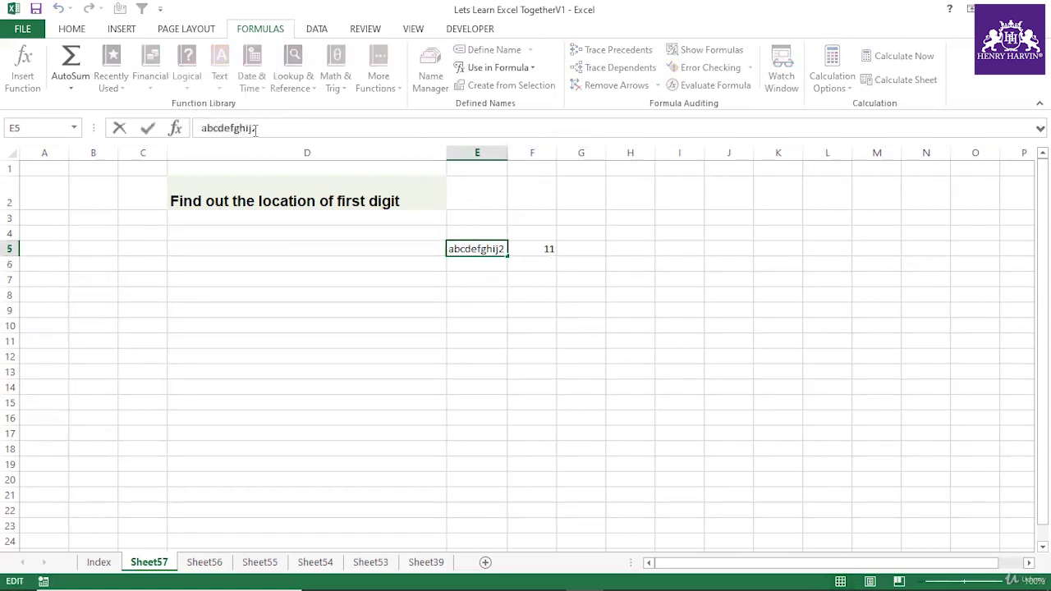
{"action": "type", "text": "k"}
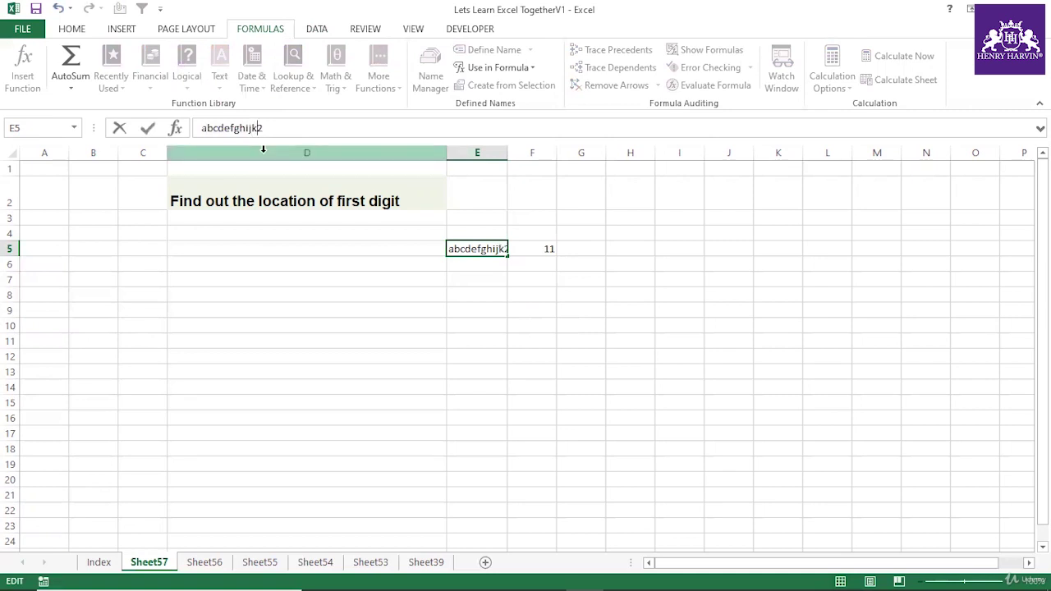
{"action": "key", "text": "Return"}
{"action": "double_click", "coordinate": [508, 157]}
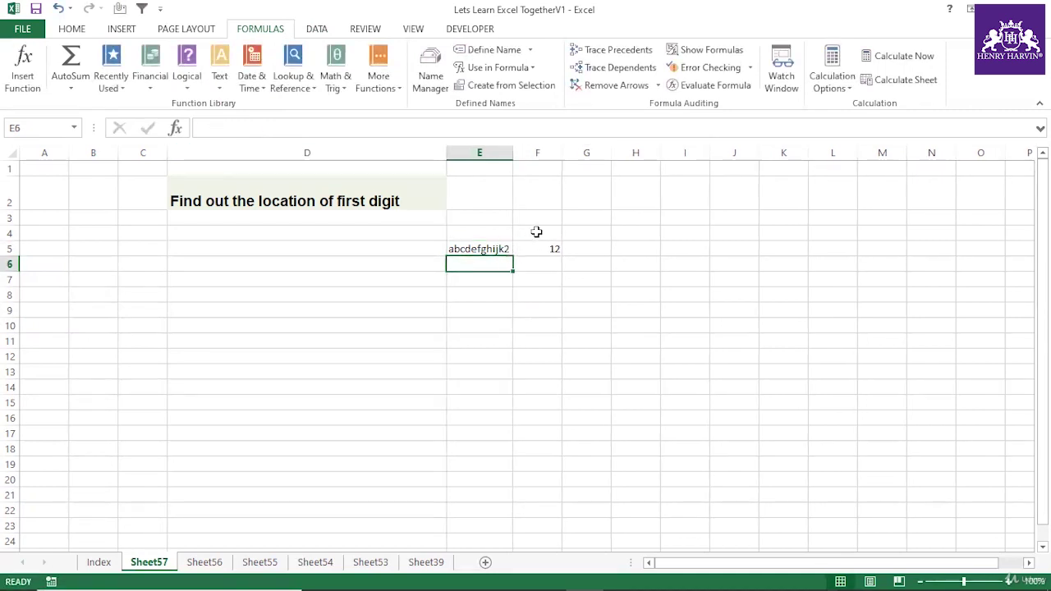
{"action": "left_click", "coordinate": [540, 246]}
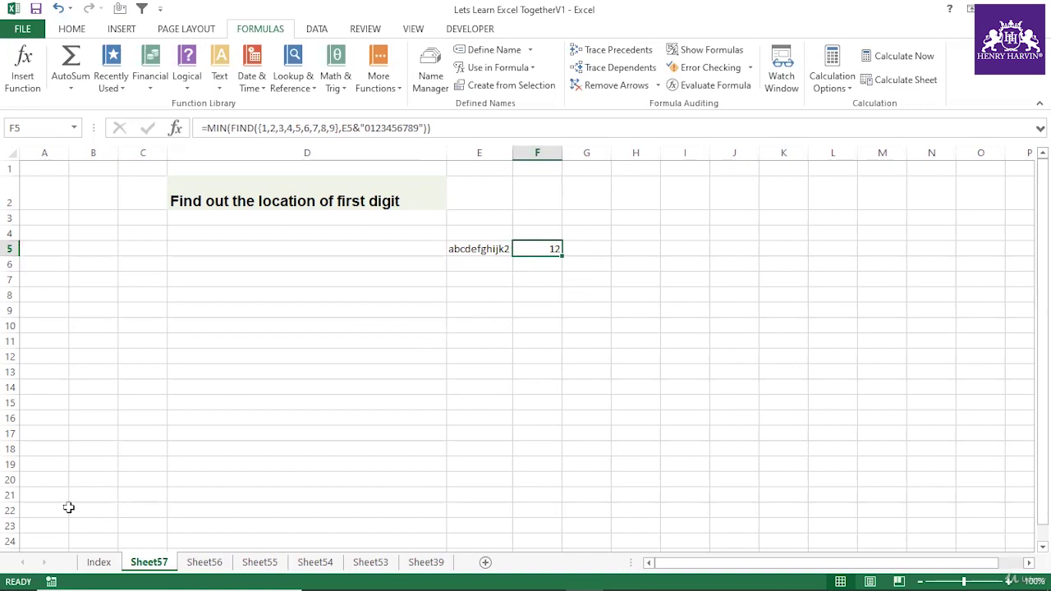
Add a tick beside "Find out the location of first digit" on the Index sheet.
{"action": "left_click", "coordinate": [104, 563]}
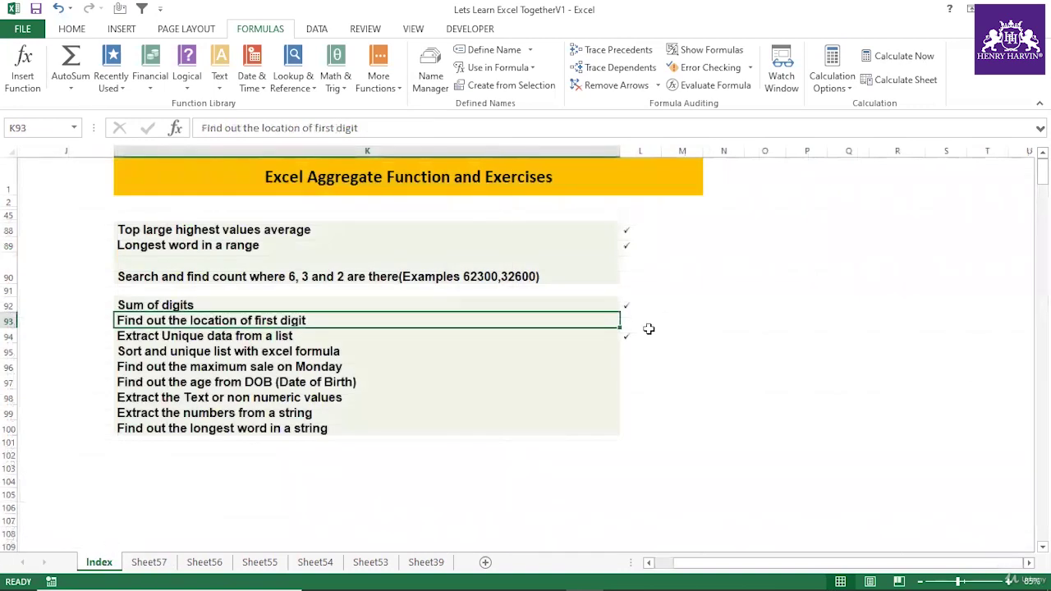
{"action": "left_click", "coordinate": [632, 317]}
{"action": "type", "text": "ü"}
{"action": "left_click", "coordinate": [657, 432]}
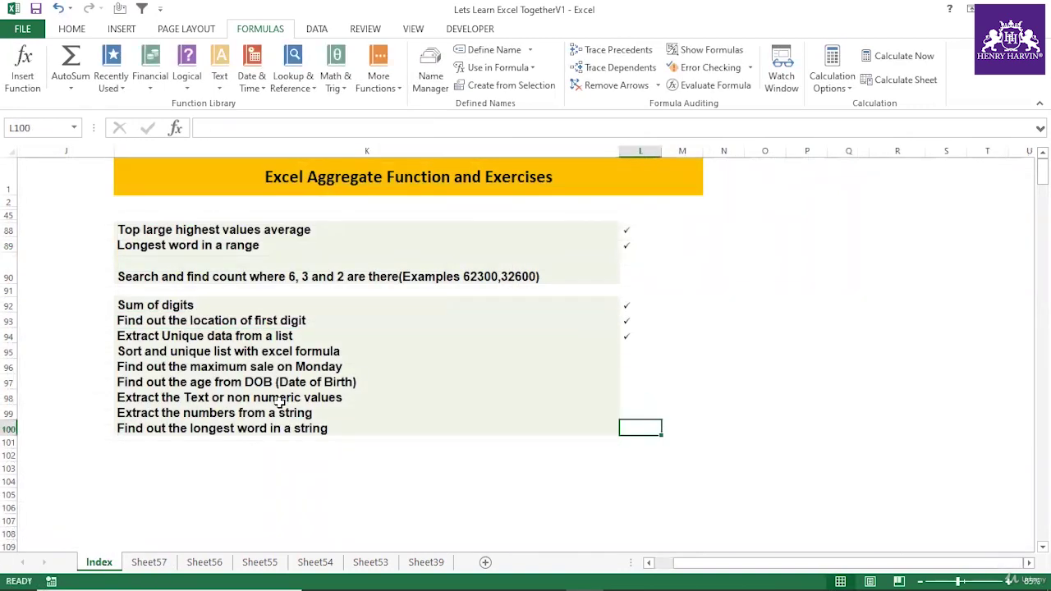
Add a tick beside "Extract the Text or non numeric values" in the Index list.
{"action": "left_click", "coordinate": [186, 414]}
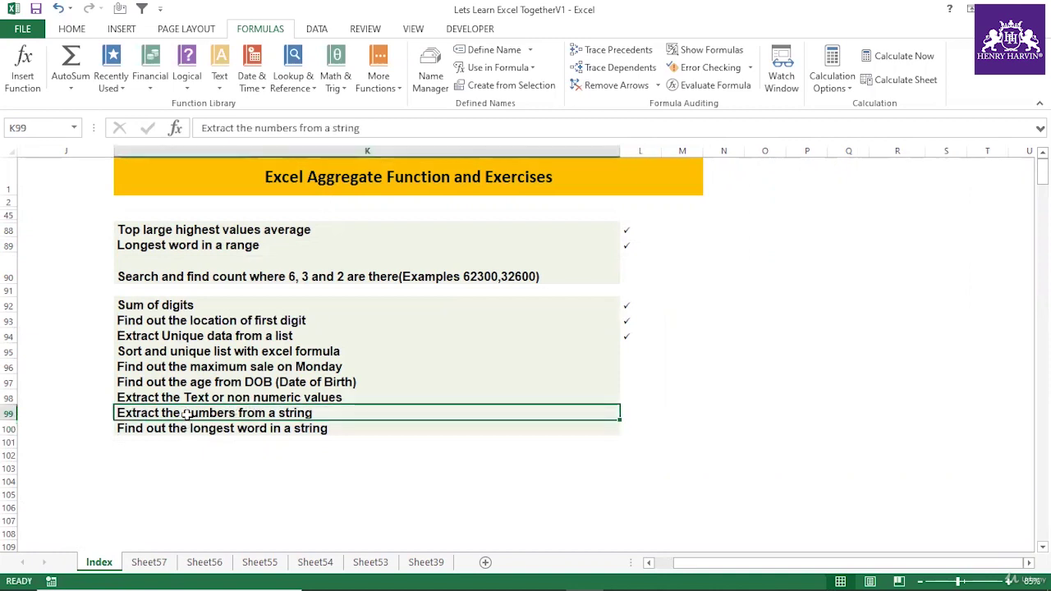
{"action": "left_click", "coordinate": [233, 400]}
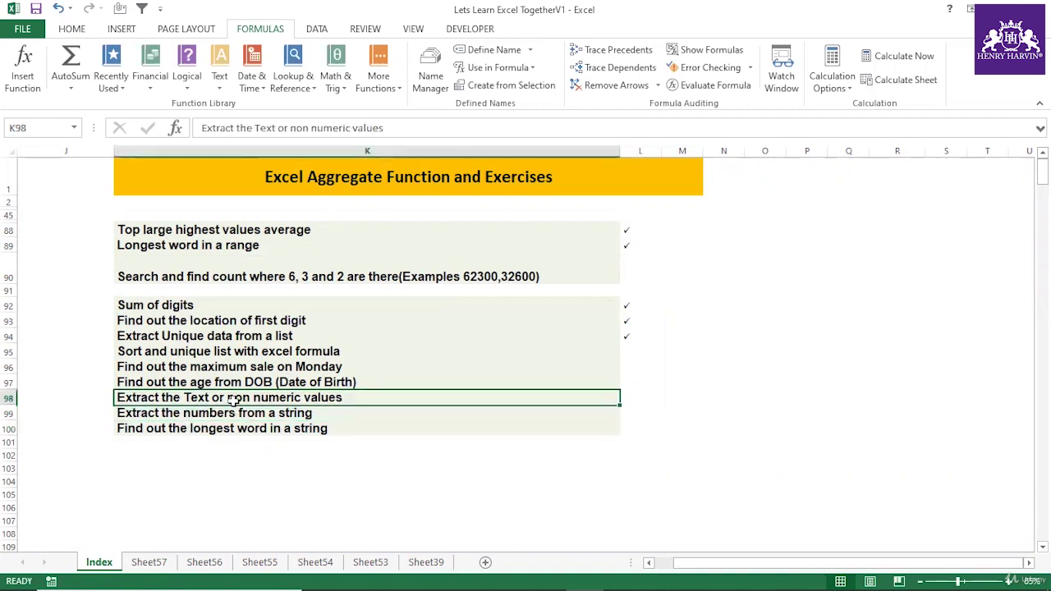
{"action": "left_click", "coordinate": [634, 396]}
{"action": "type", "text": "ü"}
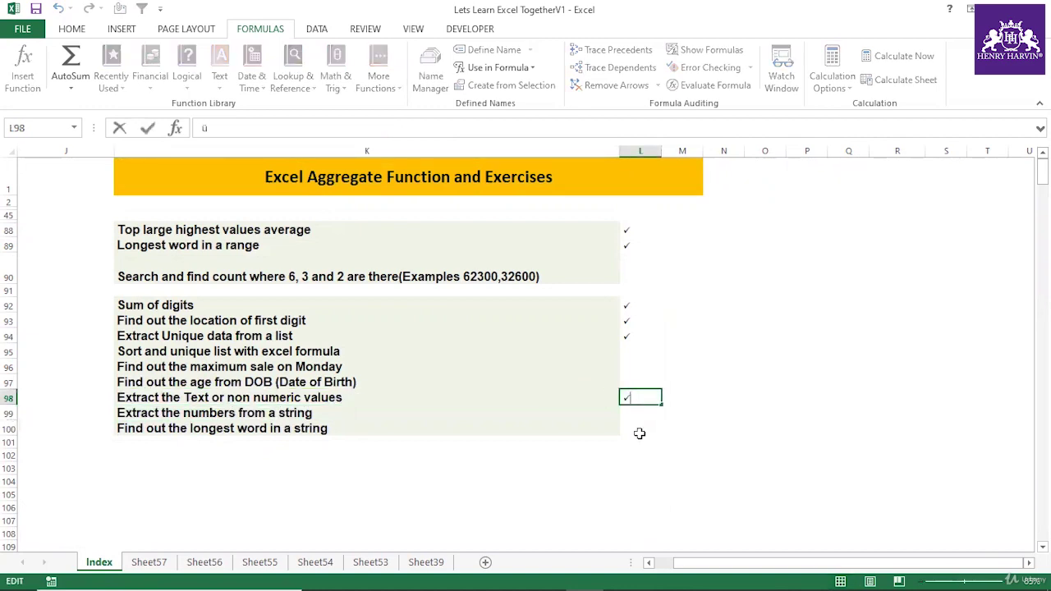
Copy the "Extract the Text or non numeric values" entry from the Index sheet into E5 of a new sheet.
{"action": "left_click", "coordinate": [253, 397]}
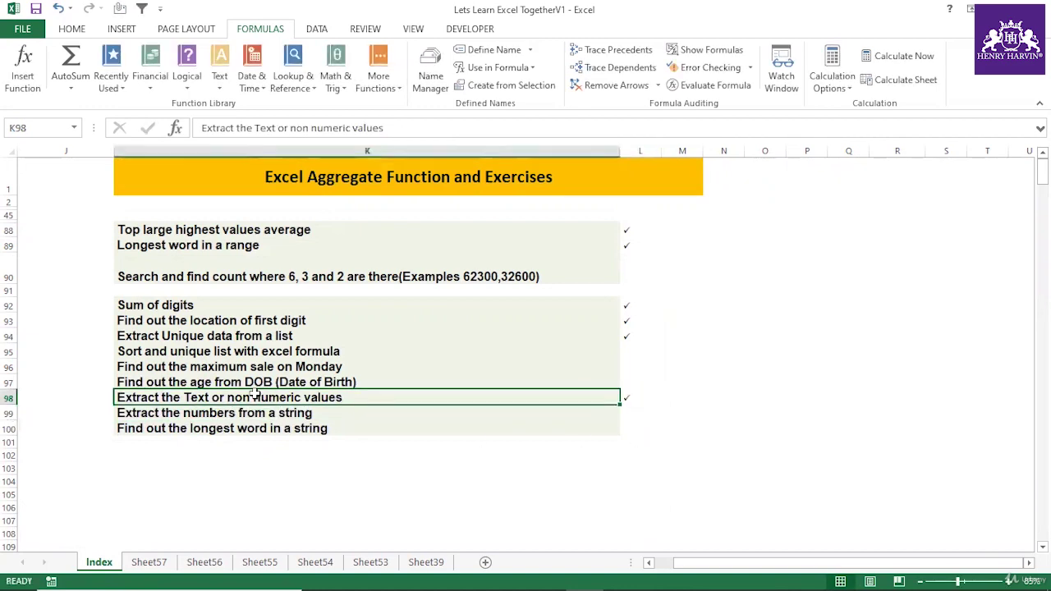
{"action": "left_click", "coordinate": [485, 562]}
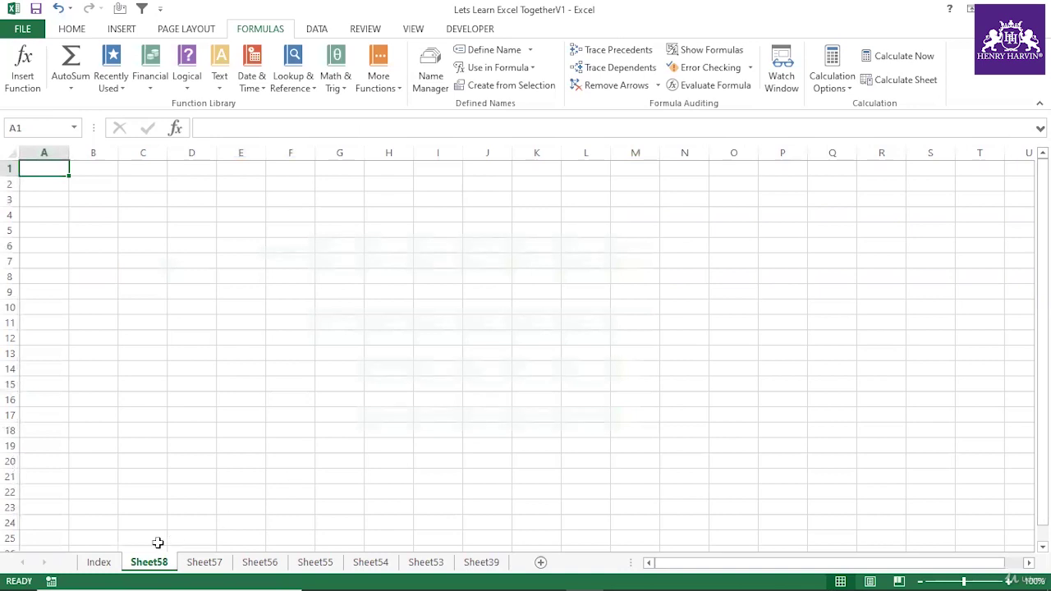
{"action": "left_click", "coordinate": [105, 563]}
{"action": "key", "text": "ctrl+c"}
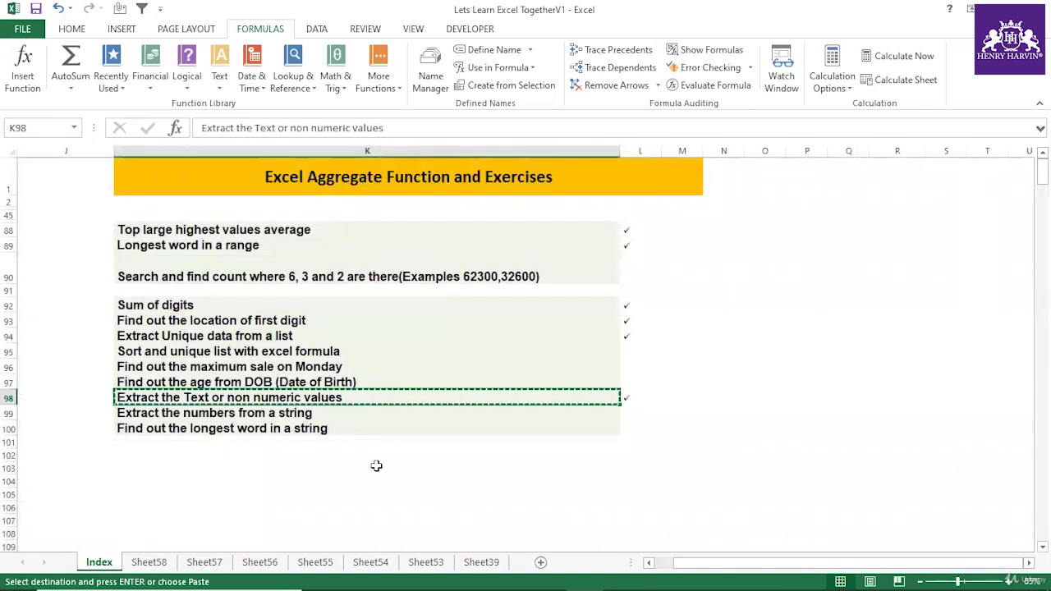
{"action": "key", "text": "shift+F11"}
{"action": "key", "text": "ctrl+v"}
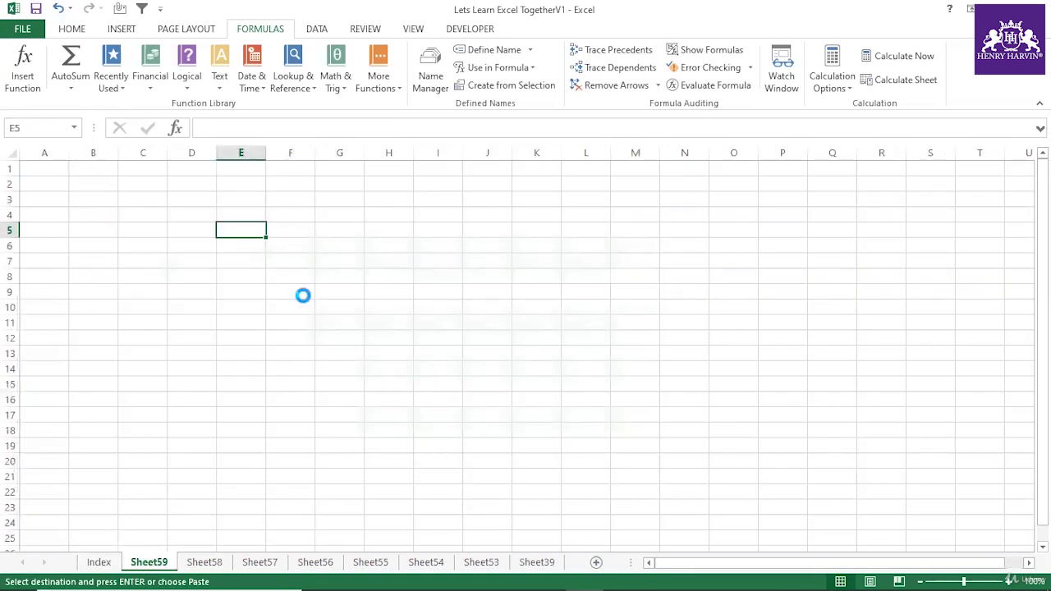
Widen column E and reduce row 5's height so the pasted heading fits on one line, and select E9.
{"action": "left_click_drag", "start_coordinate": [266, 153], "coordinate": [430, 154]}
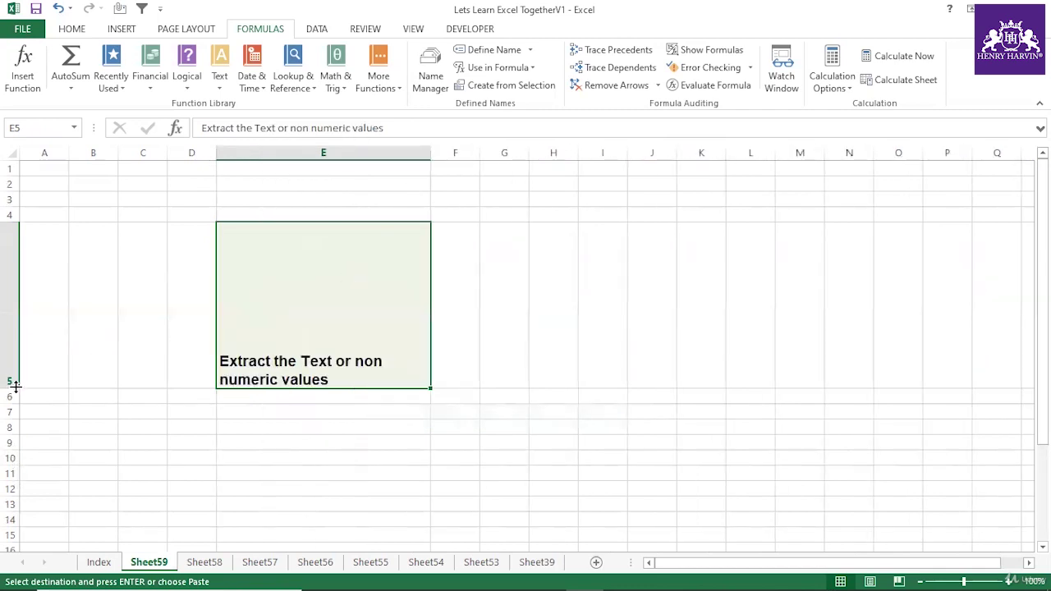
{"action": "left_click_drag", "start_coordinate": [9, 387], "coordinate": [15, 254]}
{"action": "left_click_drag", "start_coordinate": [436, 154], "coordinate": [585, 154]}
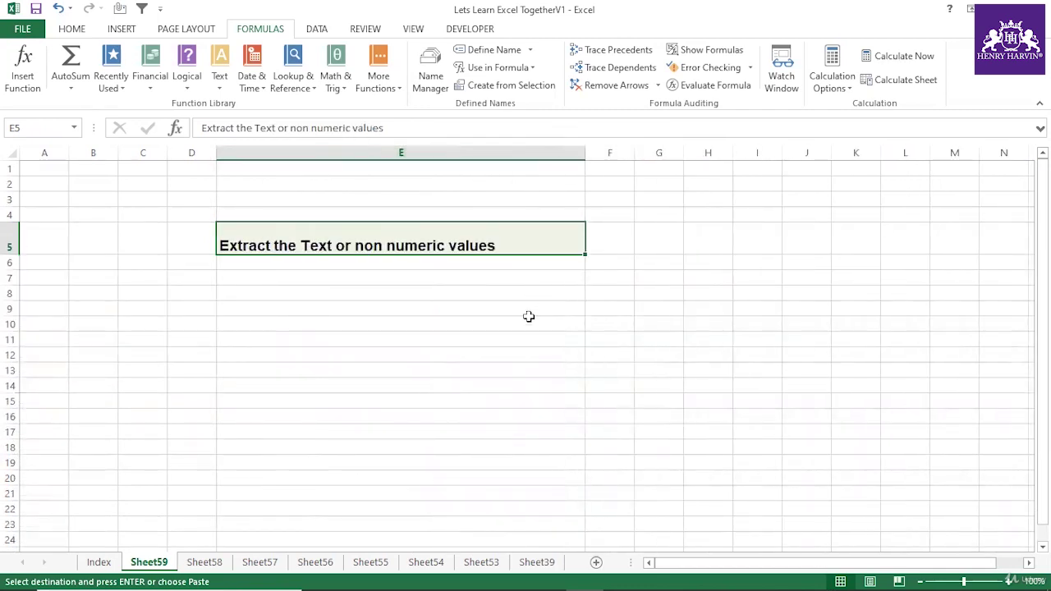
{"action": "left_click", "coordinate": [298, 308]}
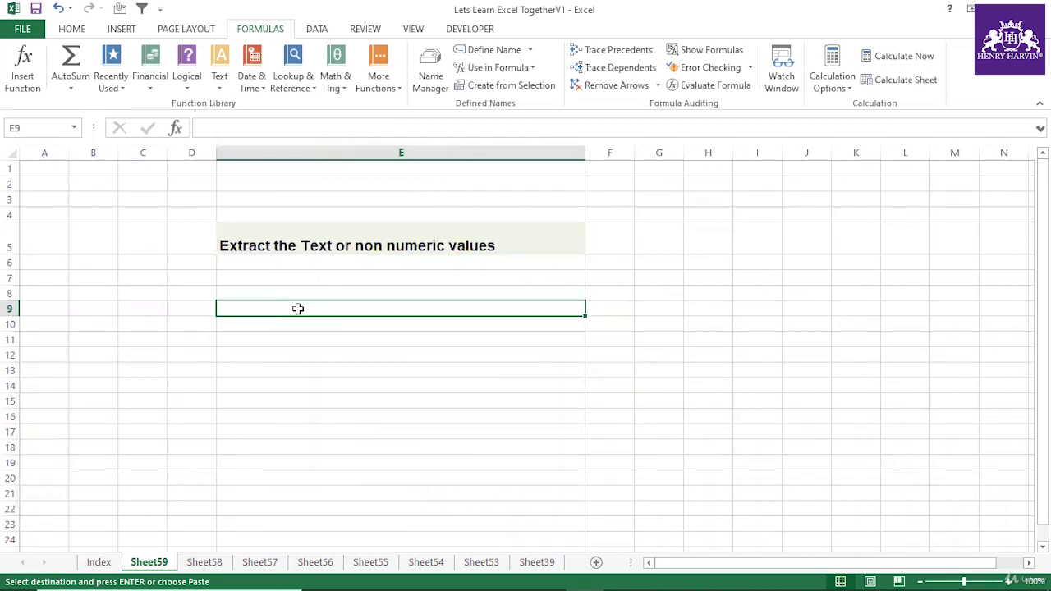
{"action": "type", "text": "ahjjhj"}
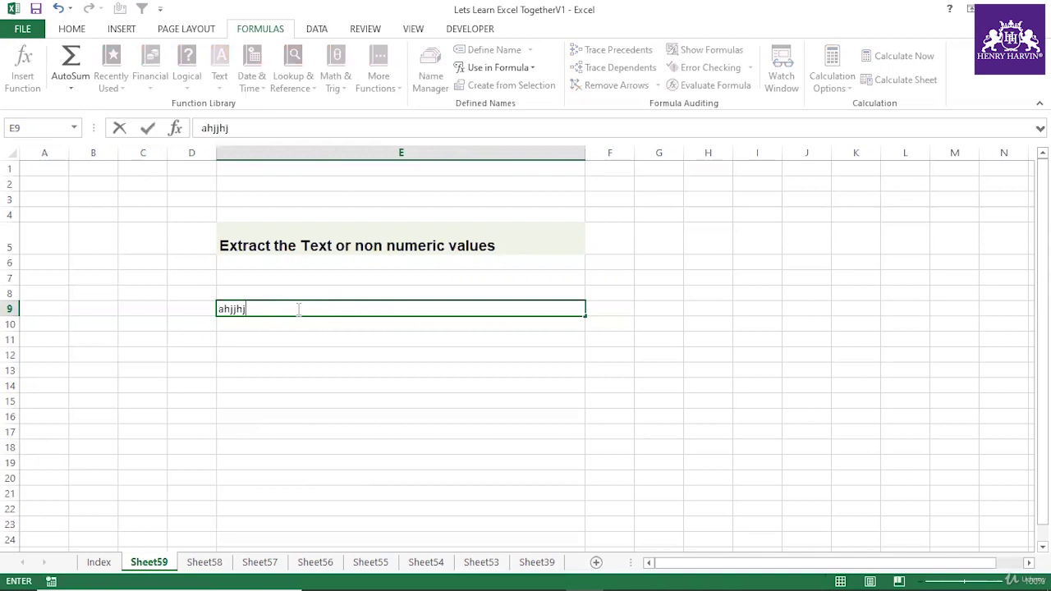
{"action": "type", "text": "45jbhjh"}
{"action": "key", "text": "BackSpace"}
{"action": "key", "text": "BackSpace"}
{"action": "key", "text": "BackSpace"}
{"action": "key", "text": "BackSpace"}
{"action": "key", "text": "BackSpace"}
{"action": "key", "text": "BackSpace"}
{"action": "key", "text": "BackSpace"}
{"action": "key", "text": "BackSpace"}
{"action": "key", "text": "BackSpace"}
{"action": "key", "text": "BackSpace"}
{"action": "key", "text": "BackSpace"}
{"action": "key", "text": "BackSpace"}
{"action": "key", "text": "BackSpace"}
Enter a sample string in E9 made of a first name followed directly by 234, a space and Friend.
{"action": "type", "text": "Mathieu"}
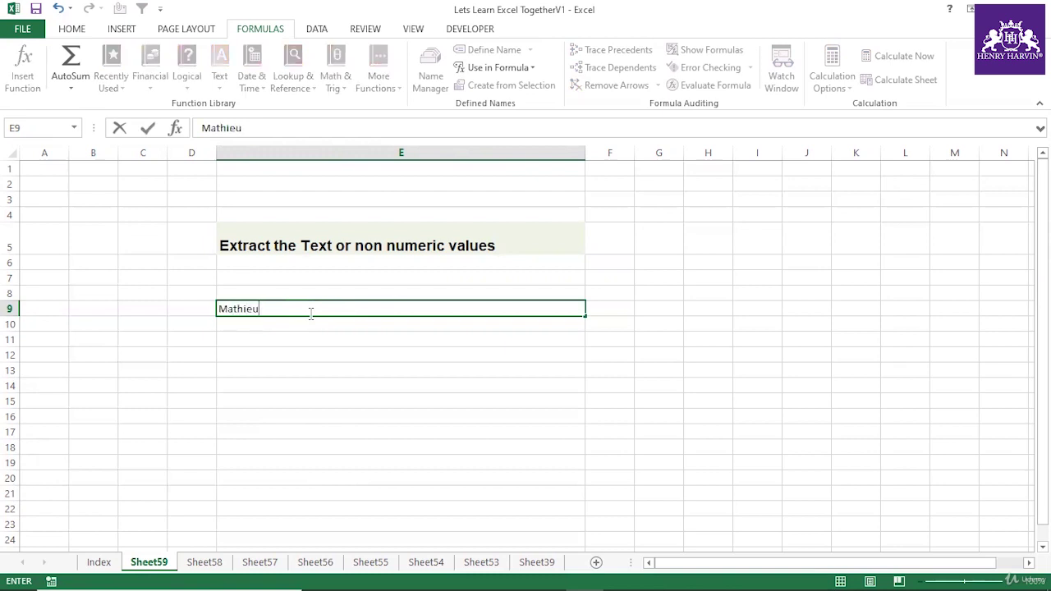
{"action": "type", "text": "234 Friend"}
{"action": "left_click", "coordinate": [350, 362]}
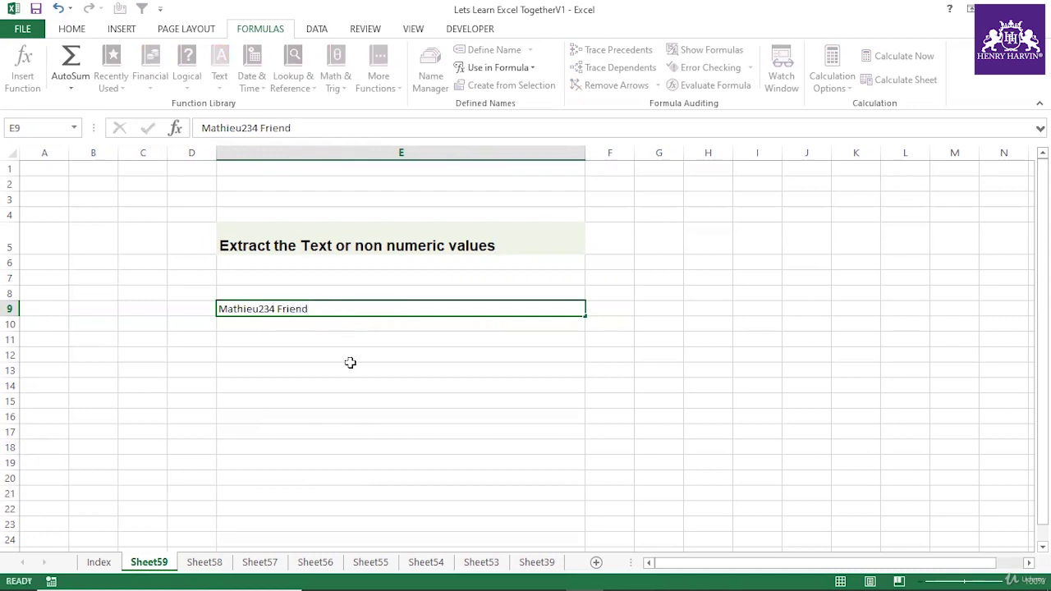
Append 233 directly to the end of the sample string in E9.
{"action": "left_click", "coordinate": [300, 311]}
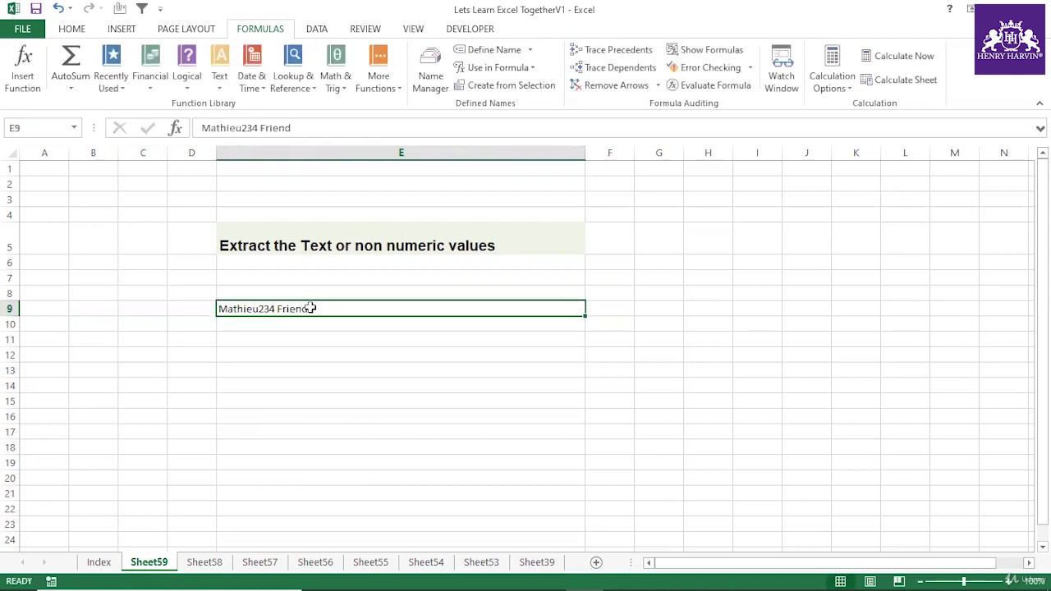
{"action": "double_click", "coordinate": [306, 308]}
{"action": "type", "text": "233"}
{"action": "left_click", "coordinate": [324, 340]}
{"action": "left_click", "coordinate": [291, 309]}
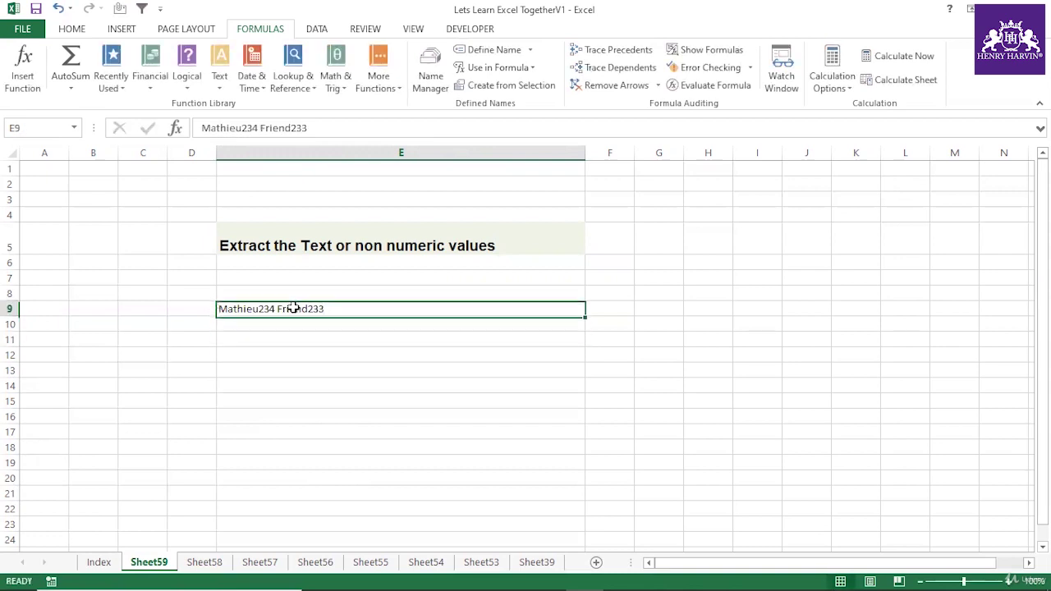
{"action": "left_click", "coordinate": [291, 336]}
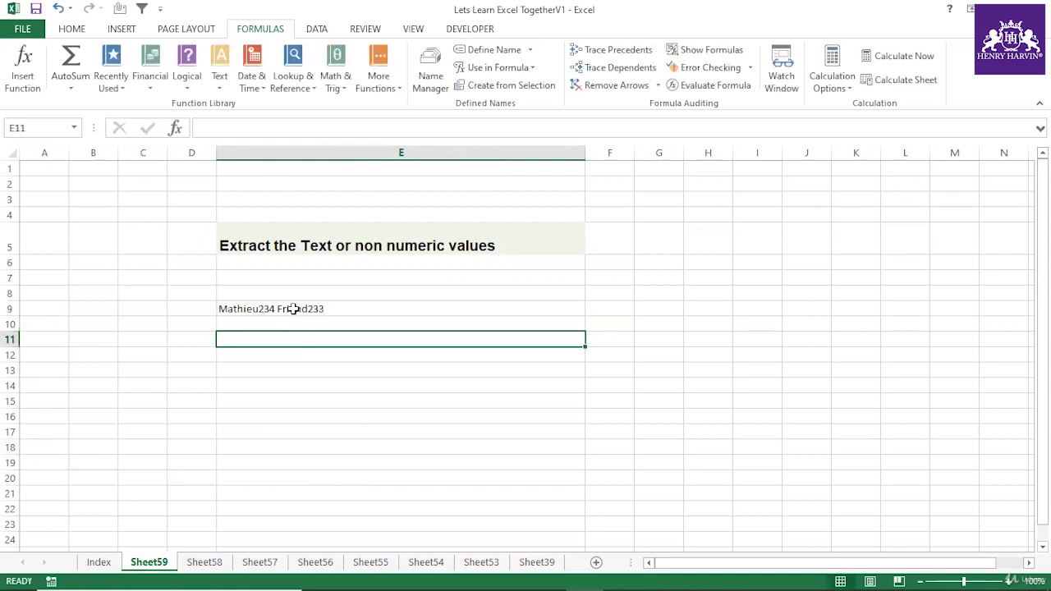
{"action": "left_click", "coordinate": [294, 309]}
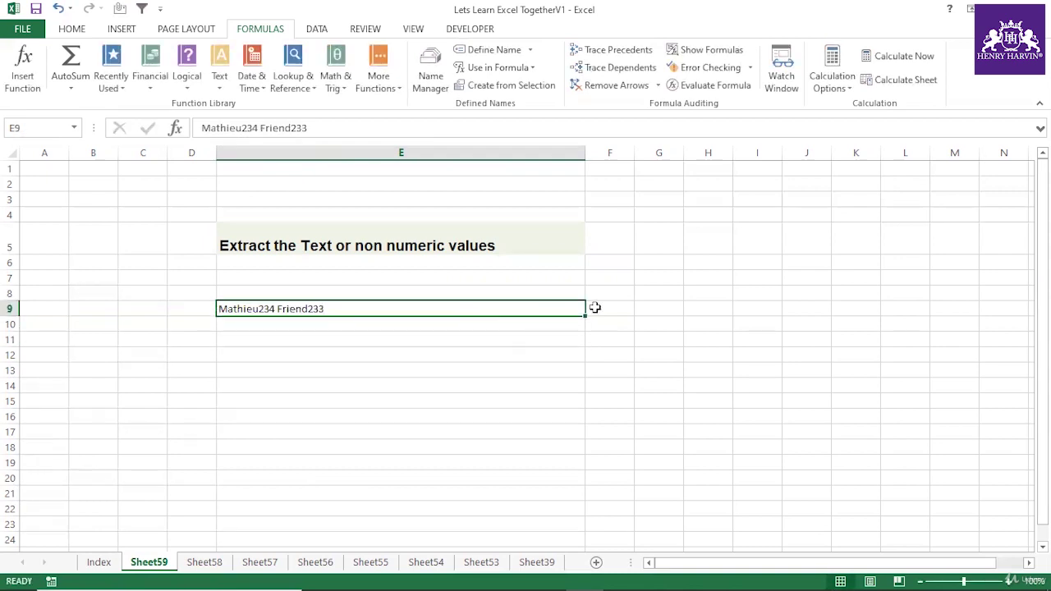
Narrow column E to roughly the sample string's width and widen column F to make room for a long formula.
{"action": "left_click_drag", "start_coordinate": [634, 153], "coordinate": [764, 152]}
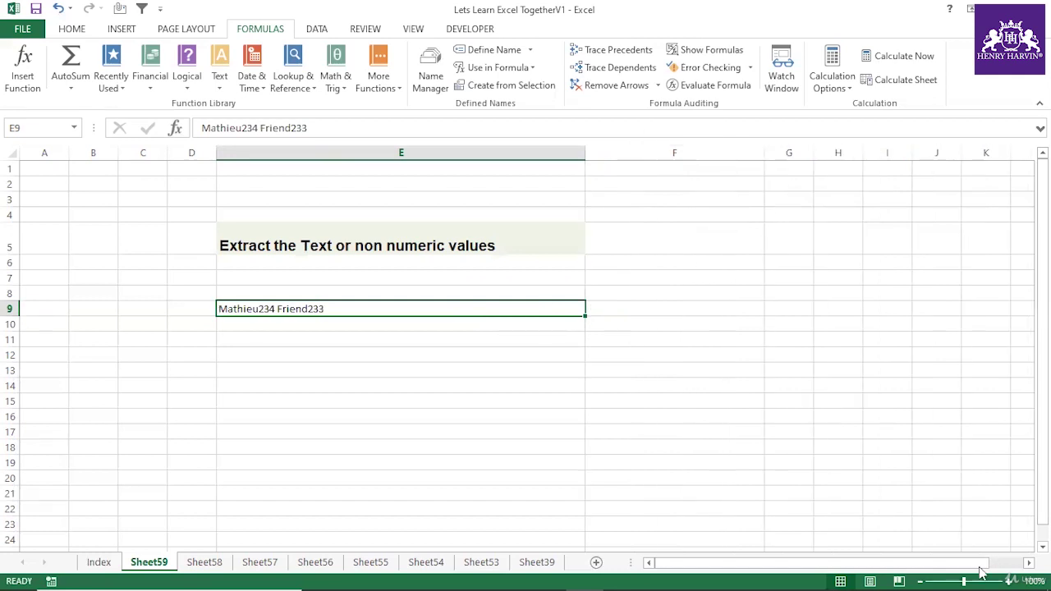
{"action": "left_click_drag", "start_coordinate": [586, 153], "coordinate": [358, 153]}
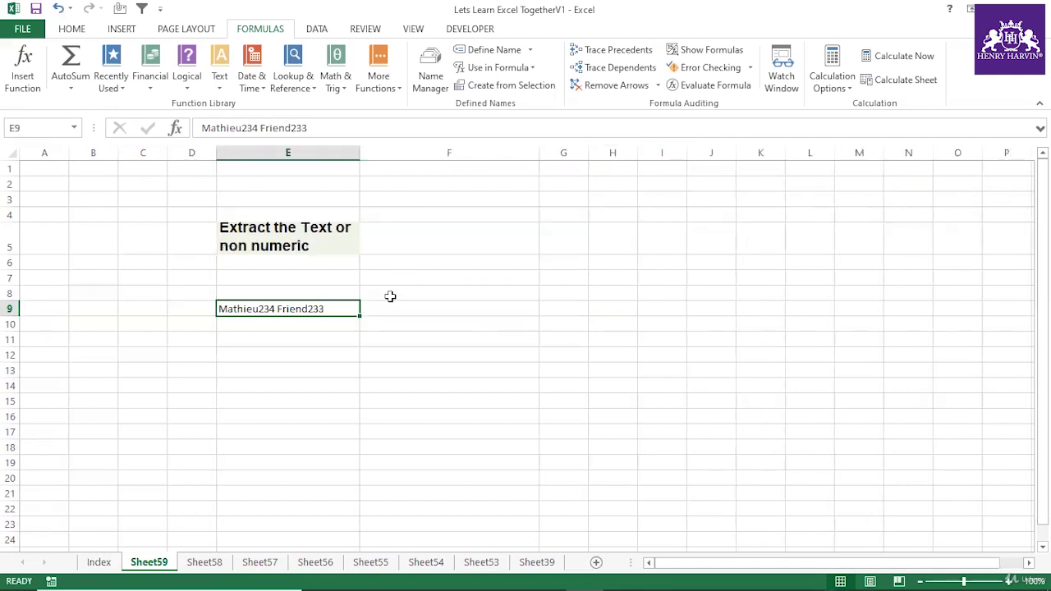
{"action": "left_click", "coordinate": [384, 309]}
{"action": "left_click_drag", "start_coordinate": [539, 153], "coordinate": [708, 152]}
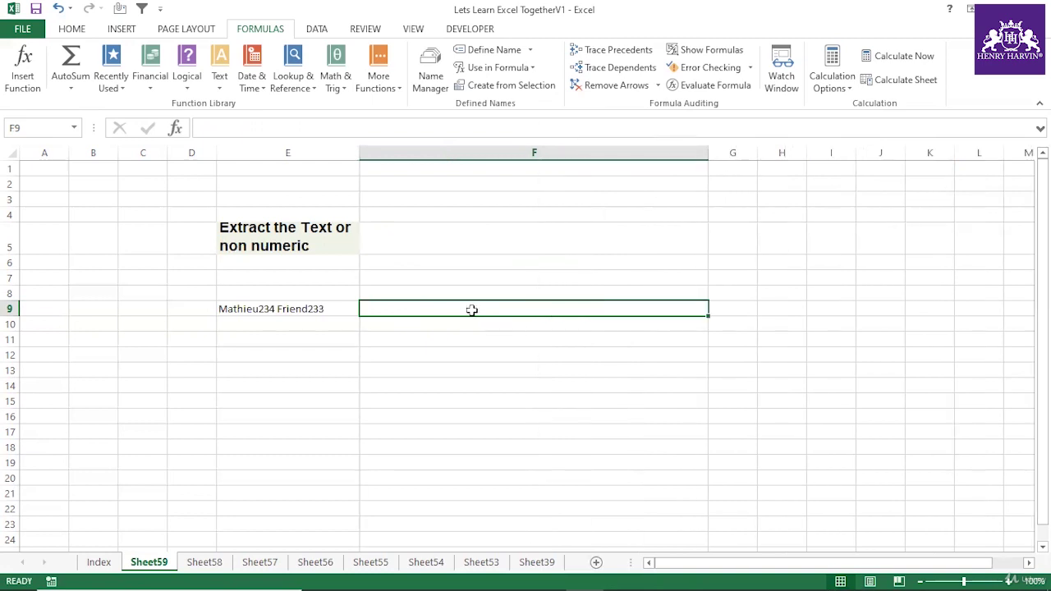
Enter =SUBSTITUTE(E9,0,"") in F9 to strip zeros from the sample string.
{"action": "type", "text": "=sub"}
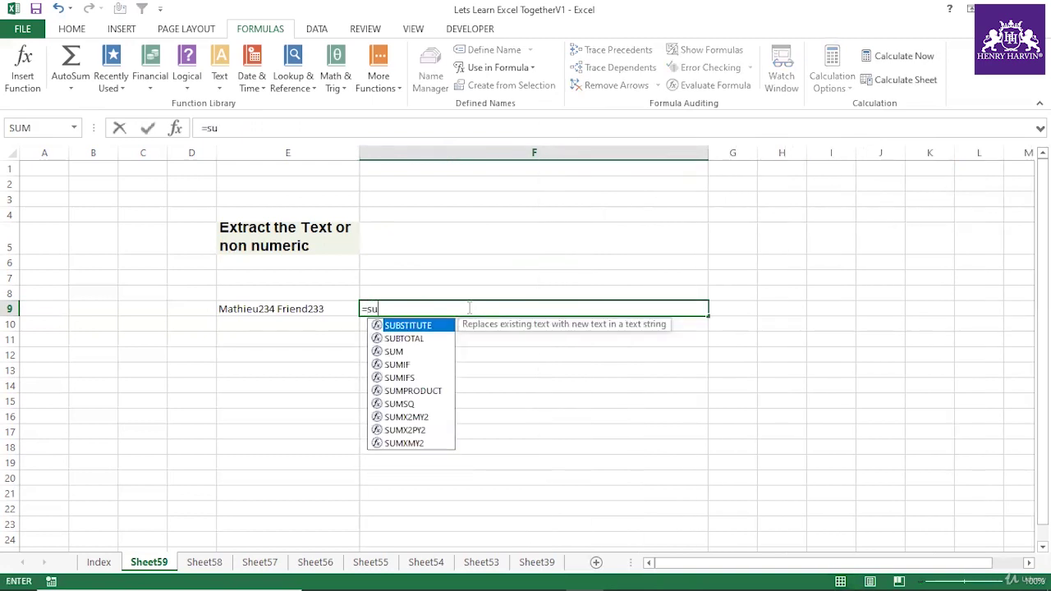
{"action": "double_click", "coordinate": [419, 325]}
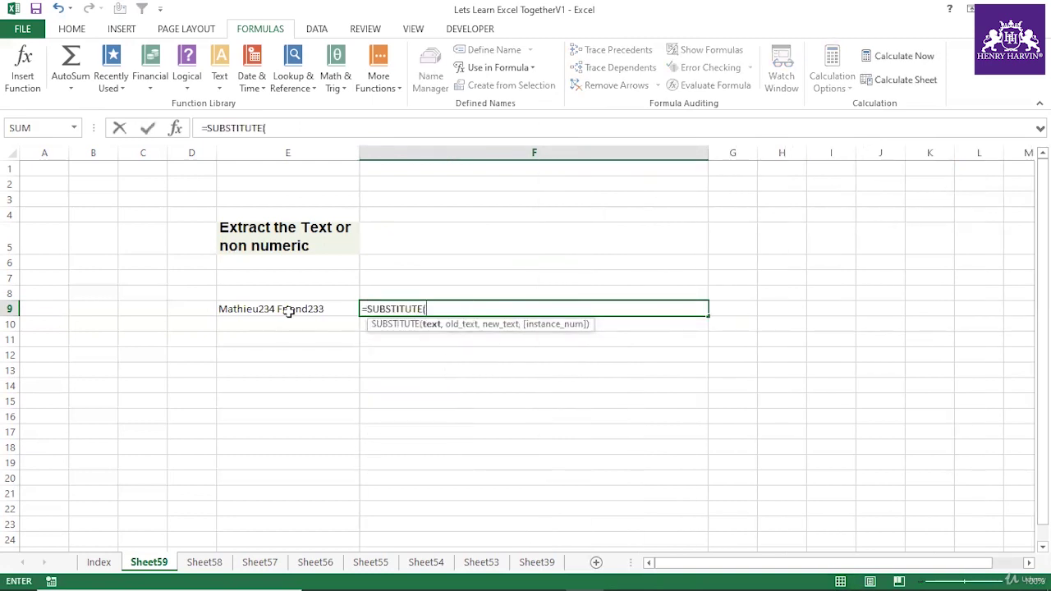
{"action": "left_click", "coordinate": [287, 311]}
{"action": "type", "text": ","}
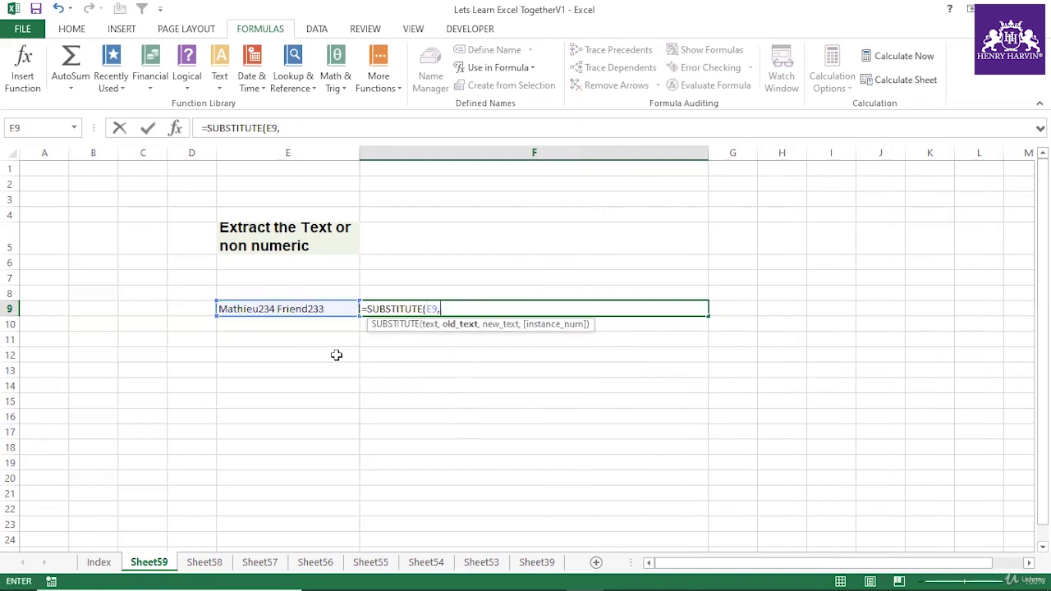
{"action": "type", "text": "1"}
{"action": "type", "text": "0,"}
{"action": "type", "text": "\"\""}
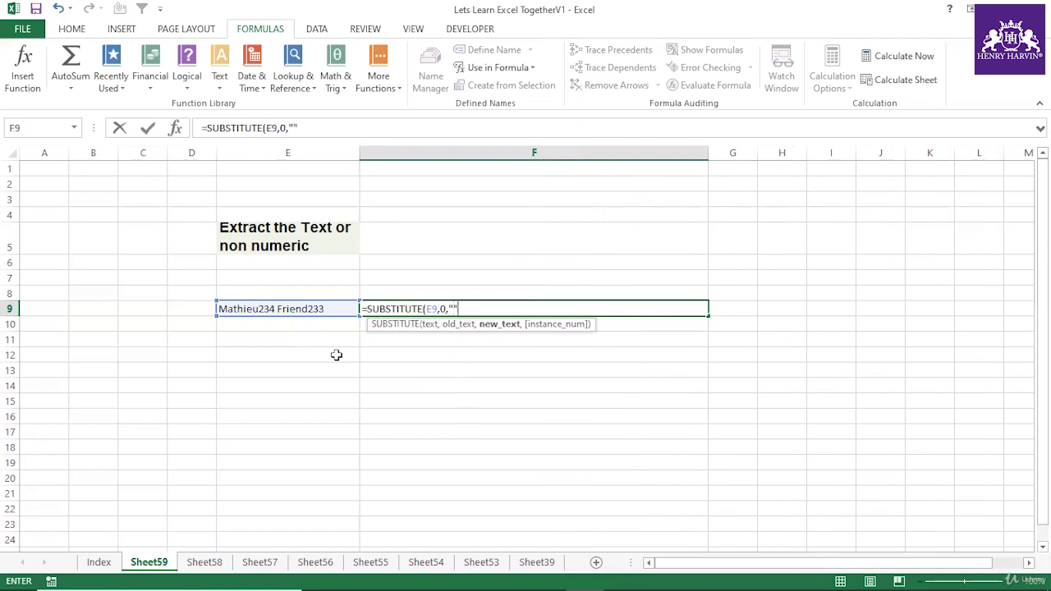
{"action": "key", "text": "Return"}
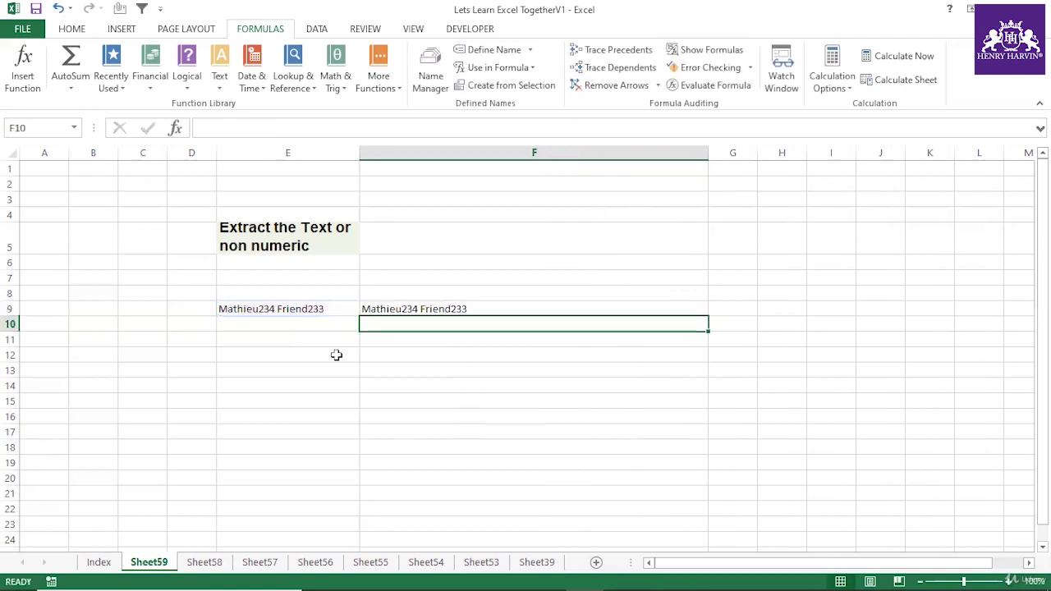
Wrap the F9 formula in another SUBSTITUTE that removes 1, giving =SUBSTITUTE(SUBSTITUTE(E9,0,""),1,"").
{"action": "left_click", "coordinate": [366, 305]}
{"action": "left_click_drag", "start_coordinate": [302, 128], "coordinate": [206, 128]}
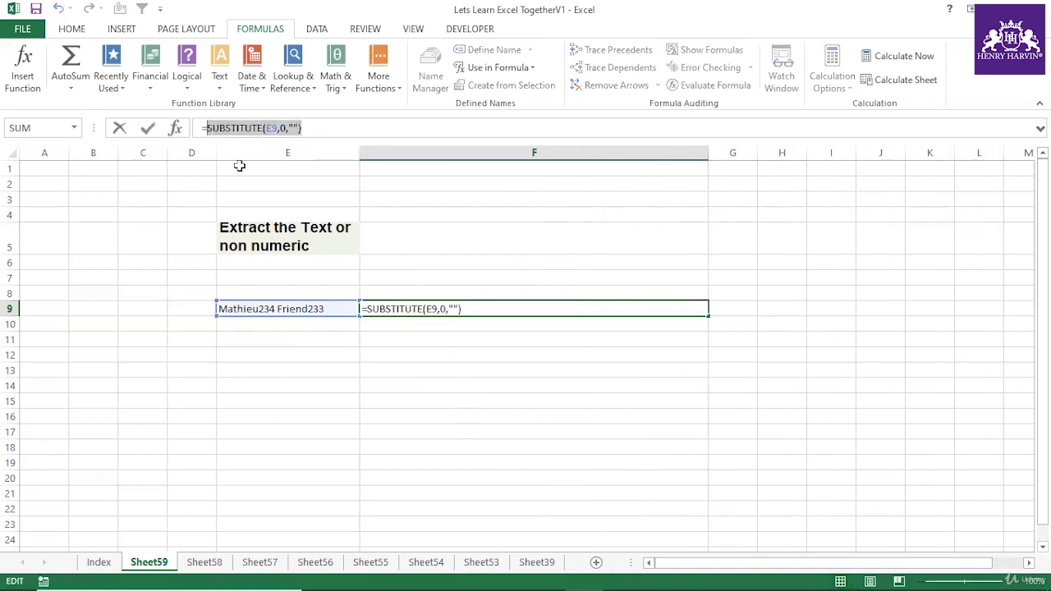
{"action": "key", "text": "Left"}
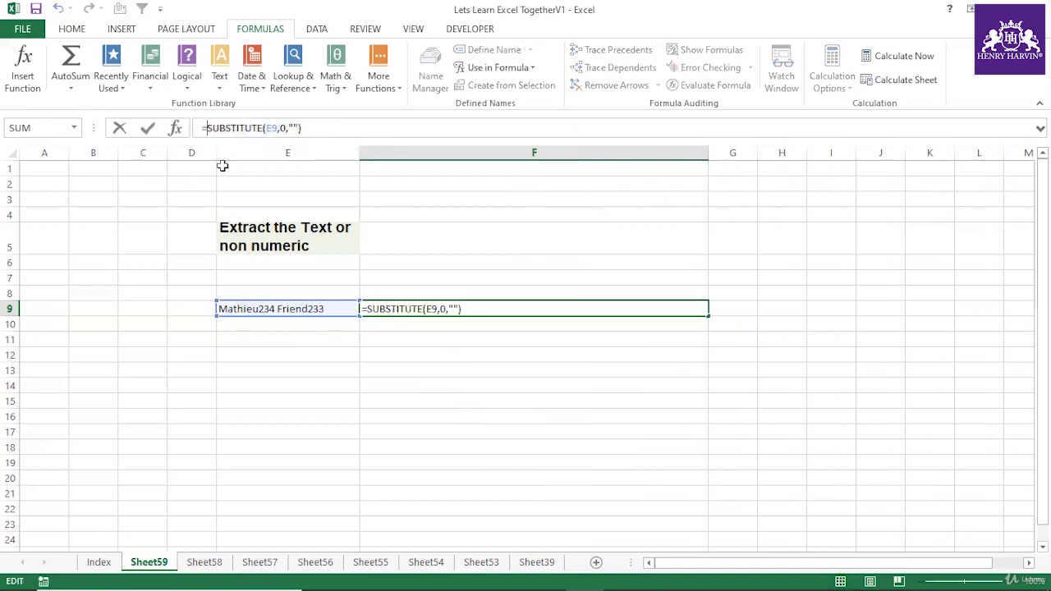
{"action": "type", "text": "sub"}
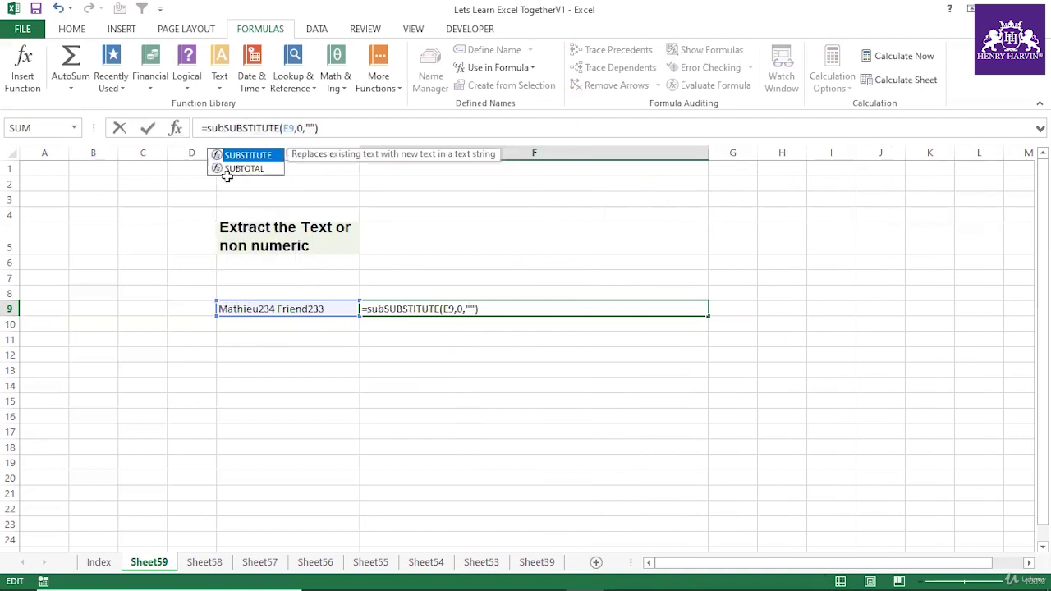
{"action": "double_click", "coordinate": [247, 155]}
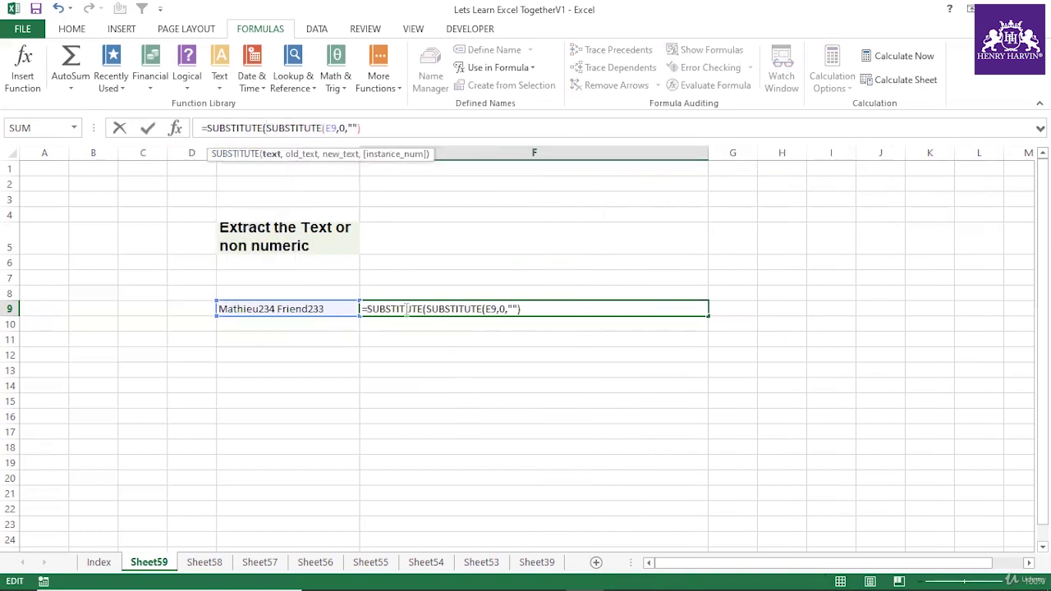
{"action": "type", "text": ",1,"}
{"action": "type", "text": "\"\")"}
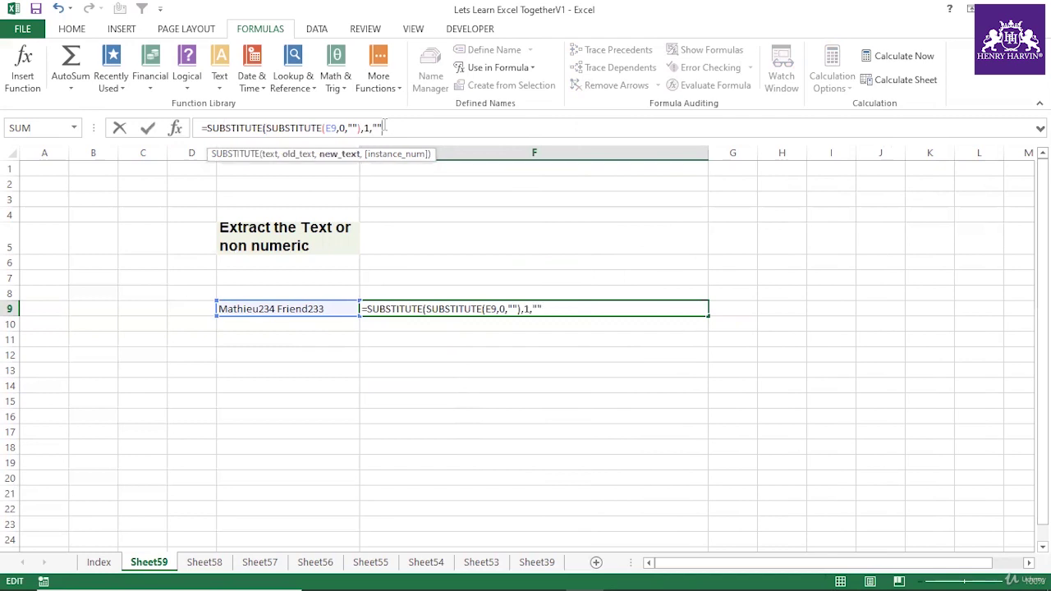
{"action": "key", "text": "Return"}
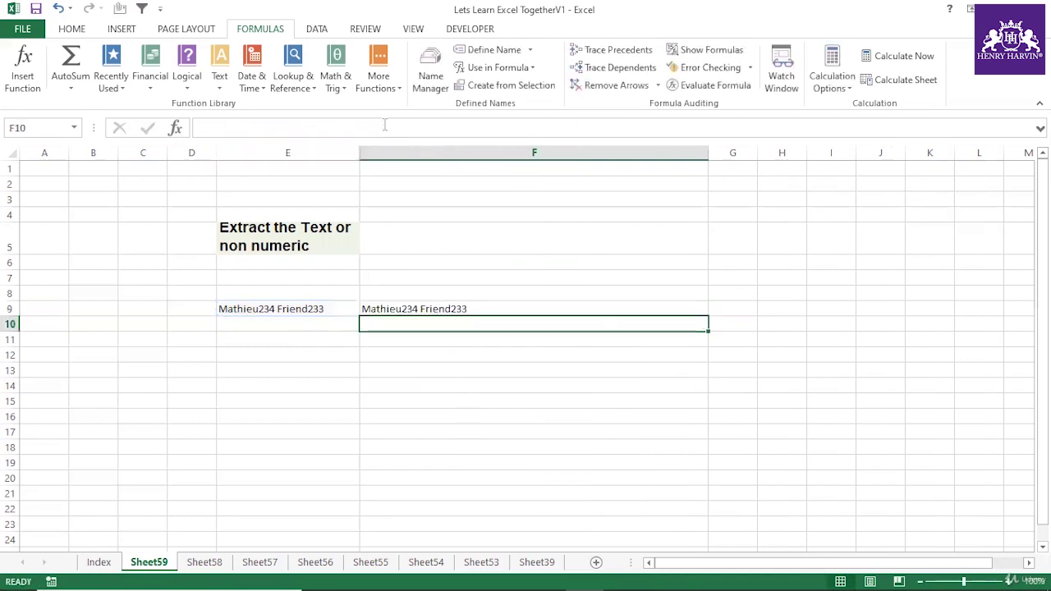
Nest the F9 formula in a third SUBSTITUTE that replaces 2 with an empty string.
{"action": "left_click", "coordinate": [423, 305]}
{"action": "left_click_drag", "start_coordinate": [385, 128], "coordinate": [207, 129]}
{"action": "left_click", "coordinate": [207, 129]}
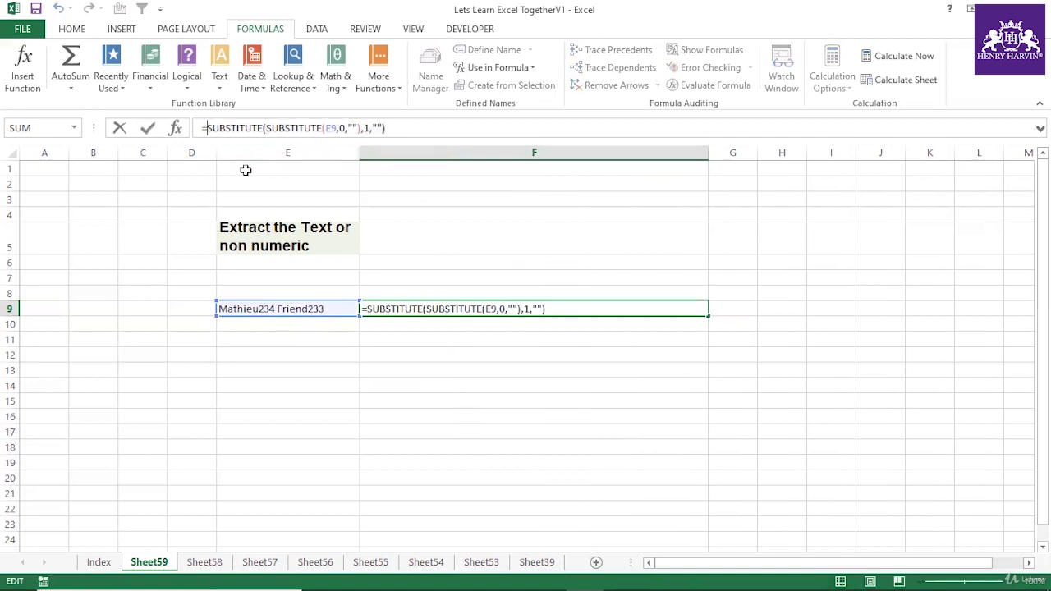
{"action": "type", "text": "sub"}
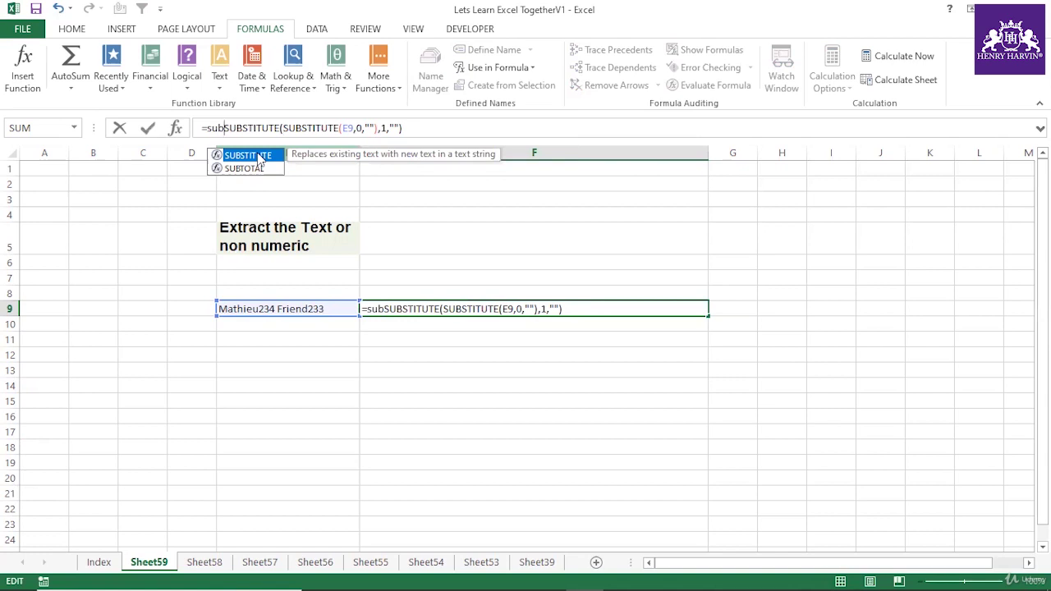
{"action": "double_click", "coordinate": [244, 156]}
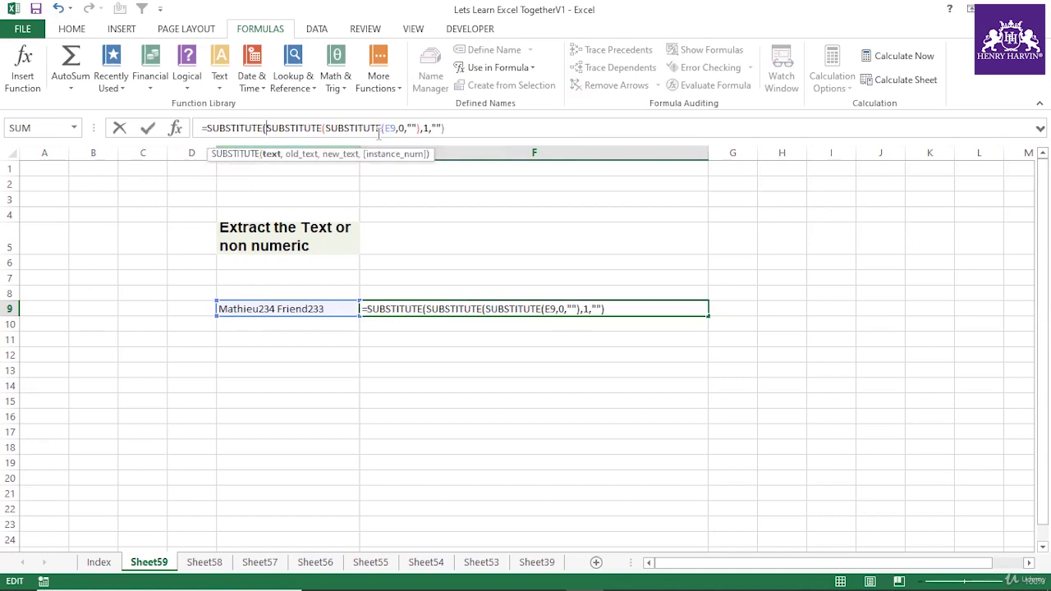
{"action": "type", "text": ","}
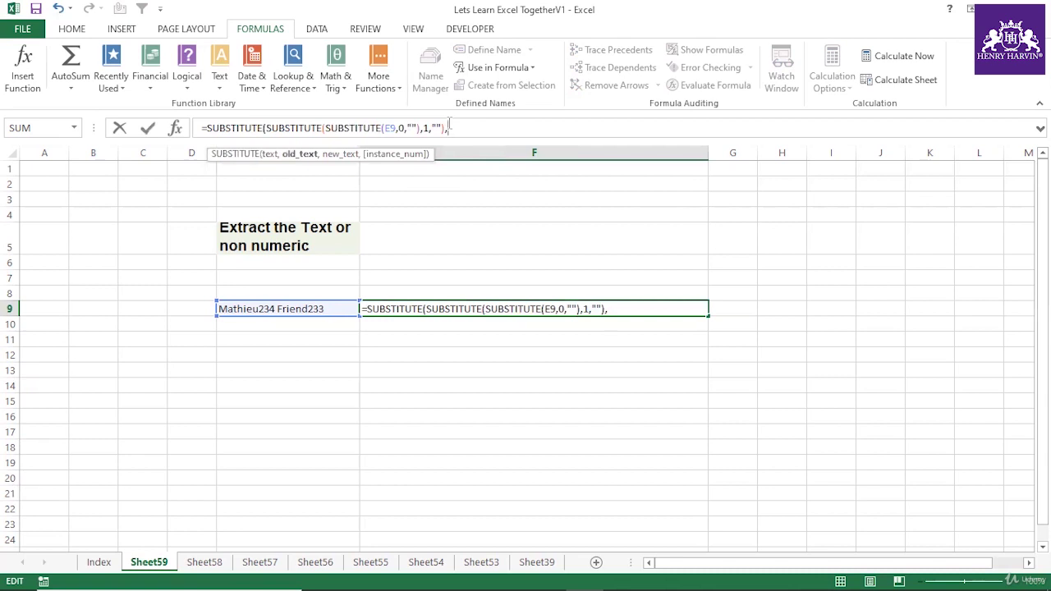
{"action": "type", "text": "2,\"\""}
{"action": "key", "text": "Return"}
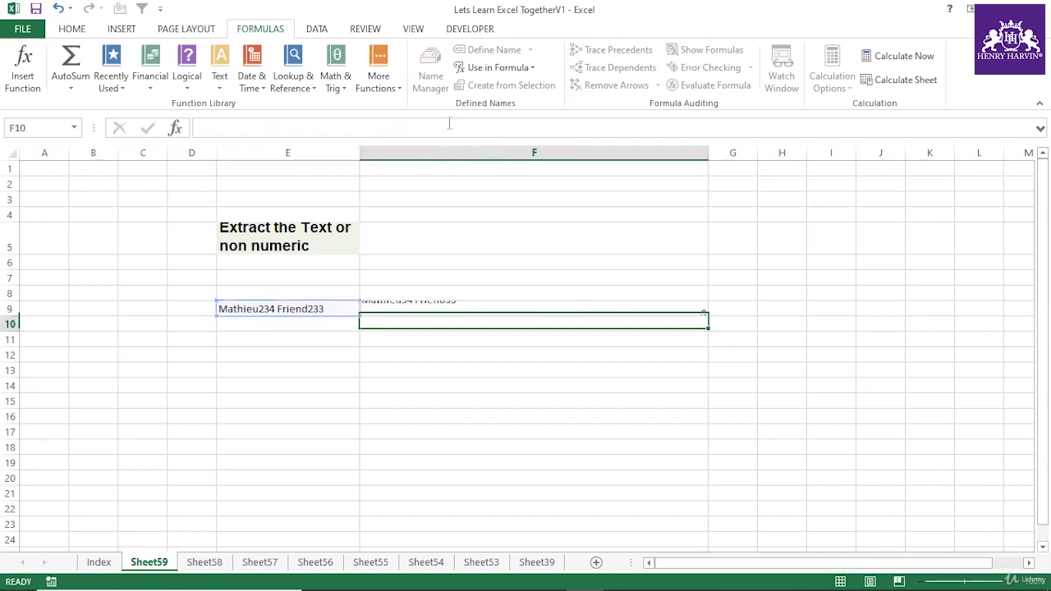
Wrap the F9 formula in a fourth SUBSTITUTE that replaces 3 with an empty string.
{"action": "left_click", "coordinate": [485, 309]}
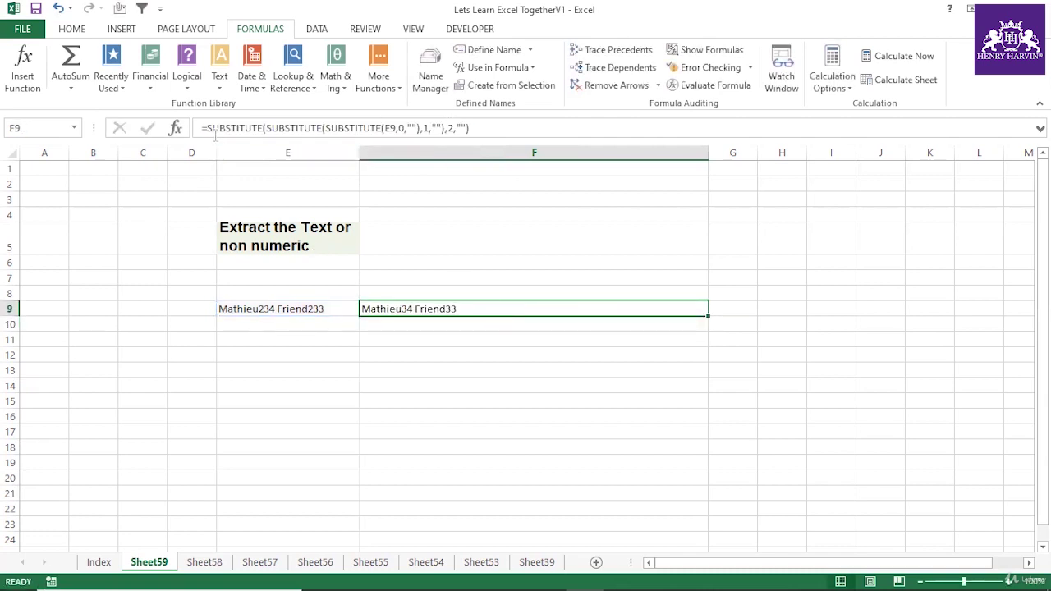
{"action": "left_click_drag", "start_coordinate": [209, 132], "coordinate": [525, 144]}
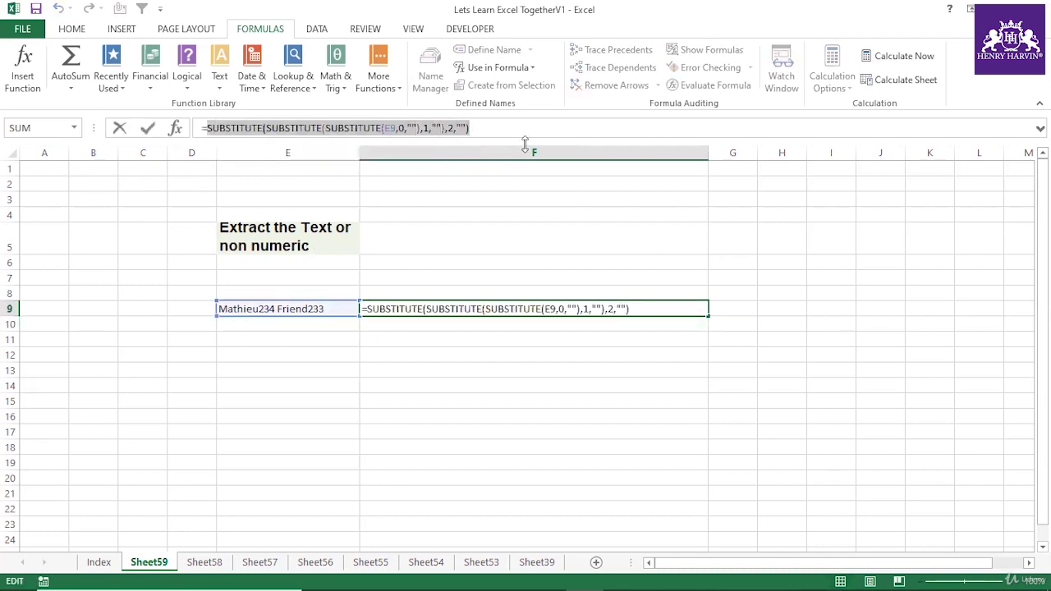
{"action": "left_click", "coordinate": [208, 129]}
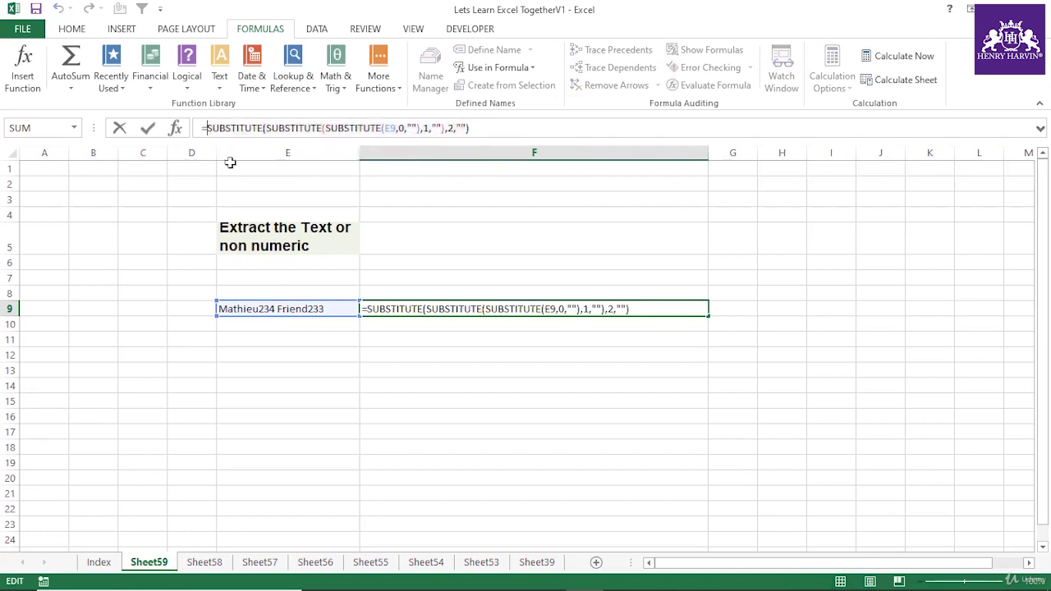
{"action": "type", "text": "sub"}
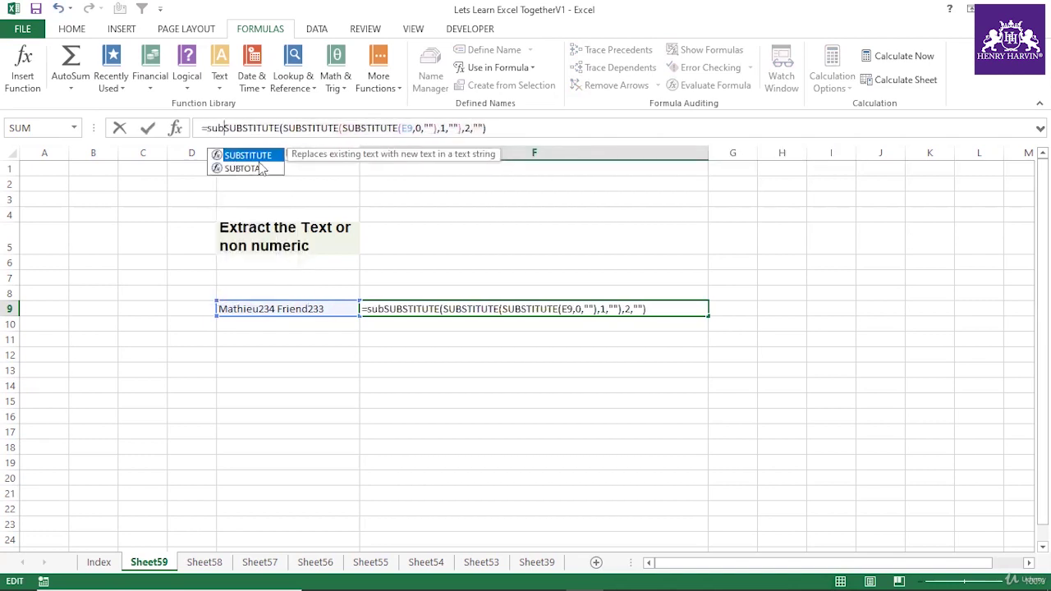
{"action": "double_click", "coordinate": [263, 156]}
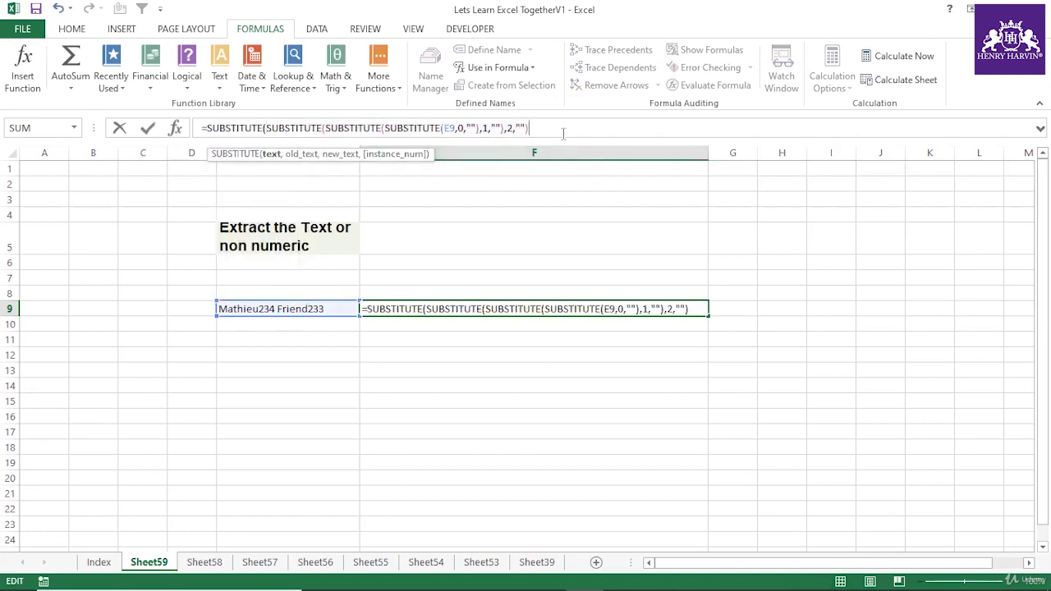
{"action": "type", "text": ",3,"}
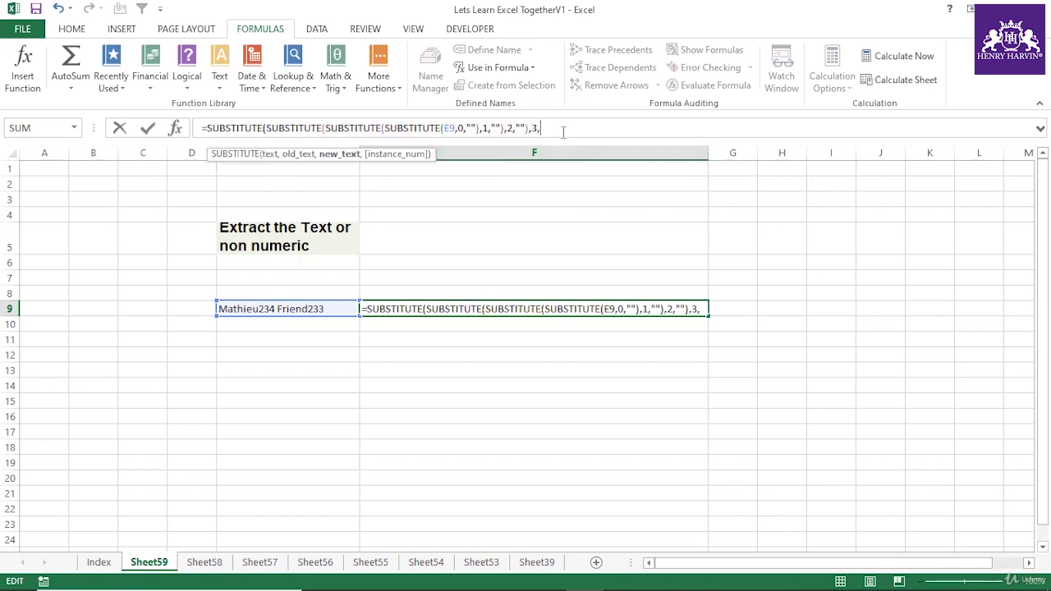
{"action": "type", "text": "\"\")"}
{"action": "key", "text": "Return"}
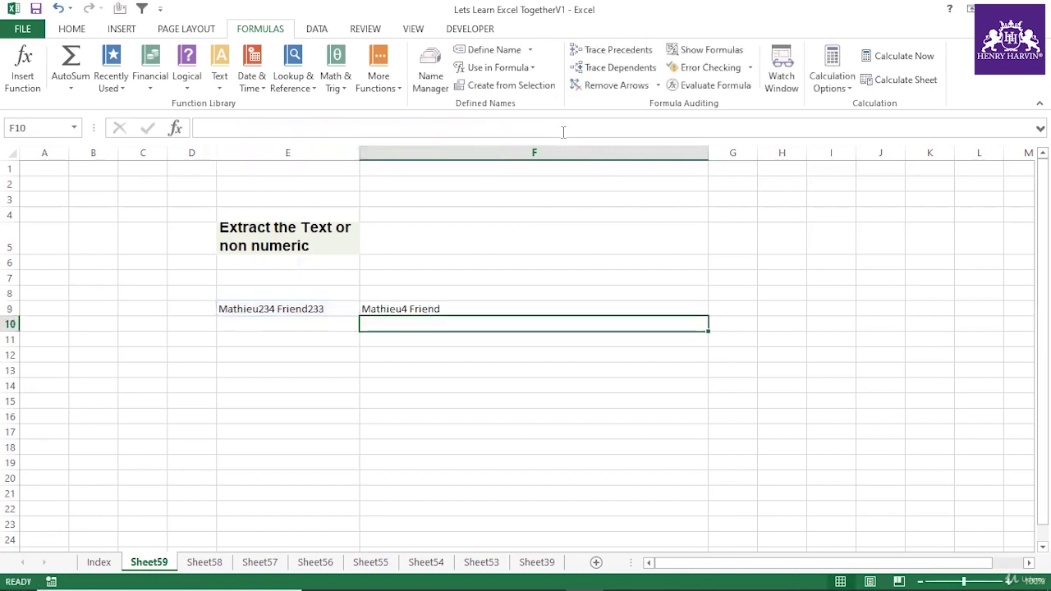
{"action": "left_click", "coordinate": [417, 304]}
{"action": "left_click_drag", "start_coordinate": [207, 127], "coordinate": [570, 121]}
{"action": "key", "text": "ctrl+c"}
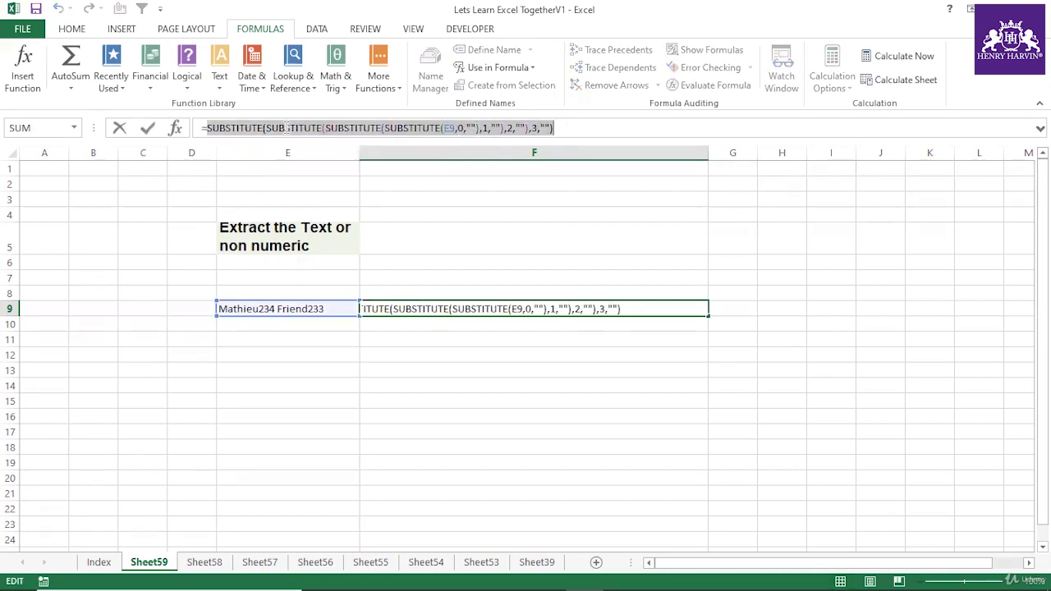
{"action": "left_click", "coordinate": [210, 129]}
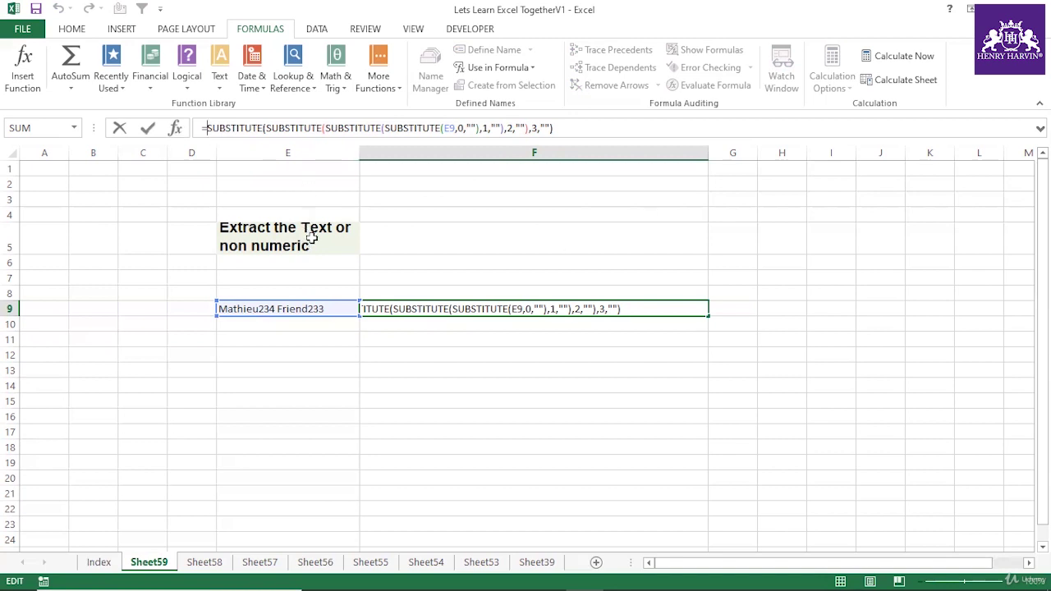
{"action": "key", "text": "ctrl+v"}
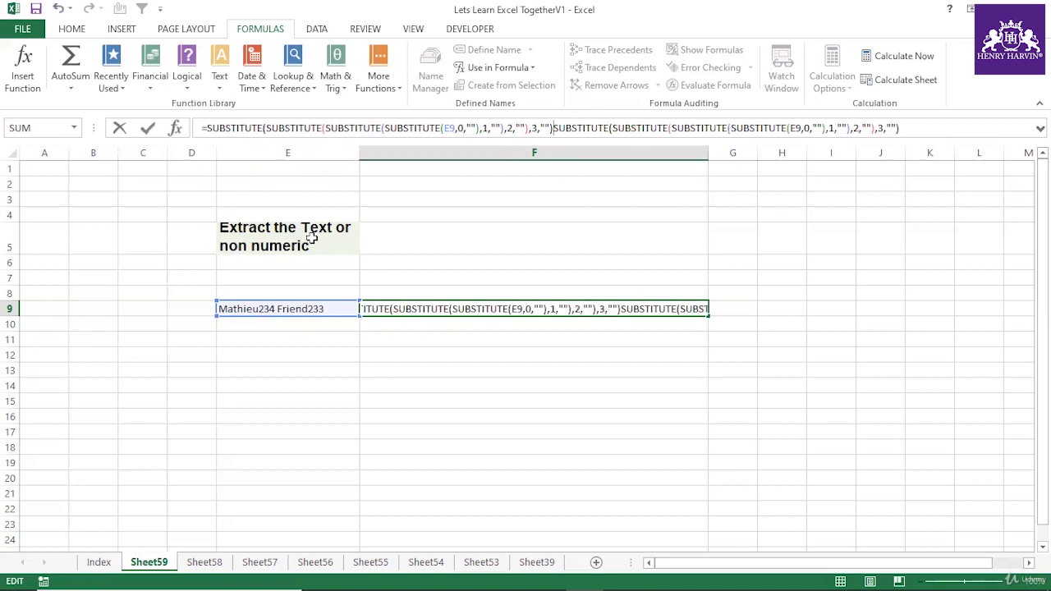
{"action": "key", "text": "ctrl+z"}
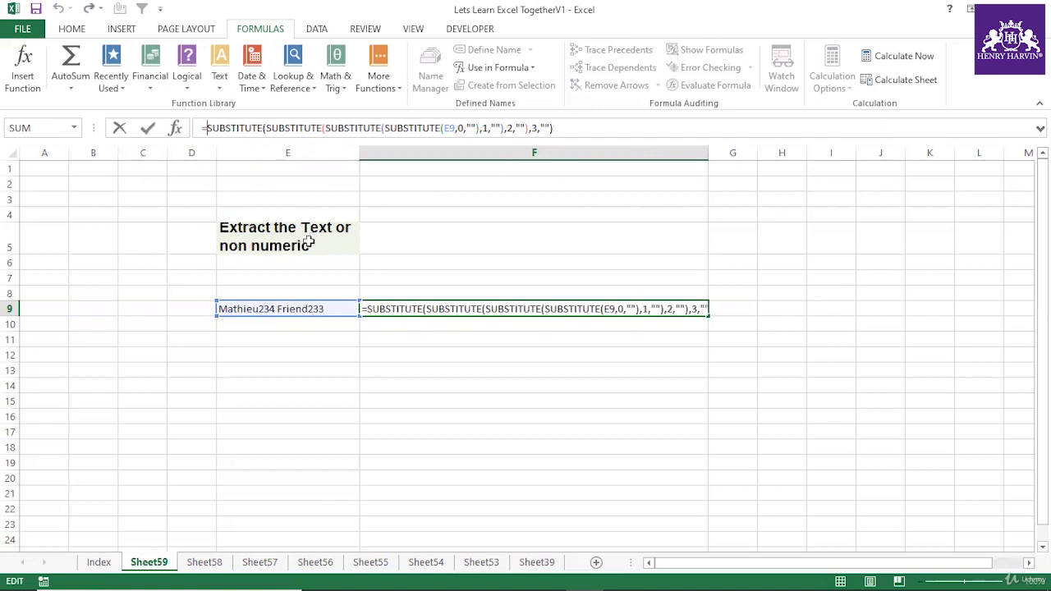
Nest the F9 formula in another SUBSTITUTE that replaces 4 with an empty string.
{"action": "type", "text": "sub"}
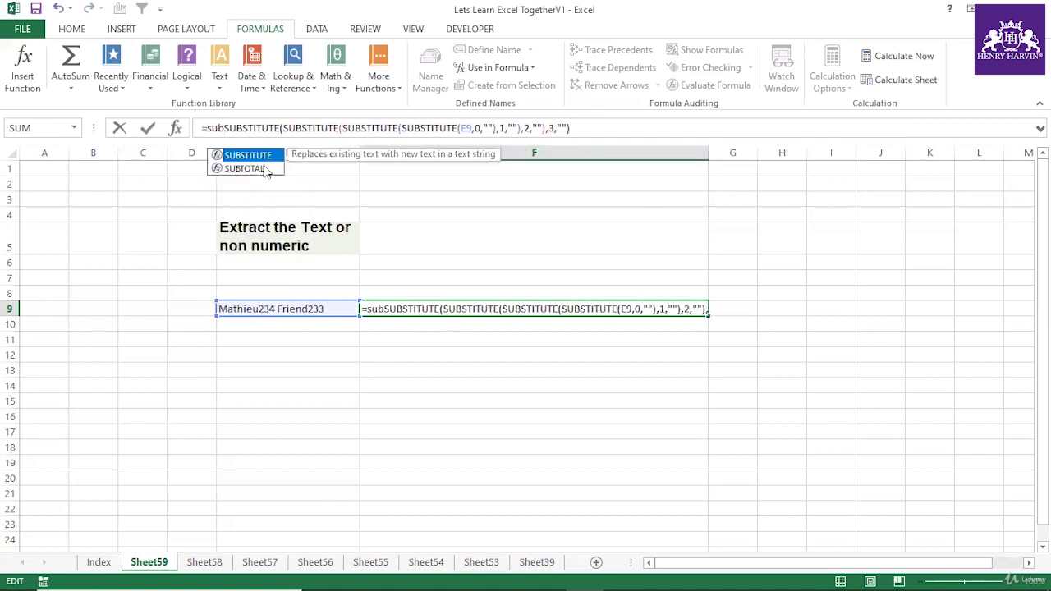
{"action": "double_click", "coordinate": [263, 156]}
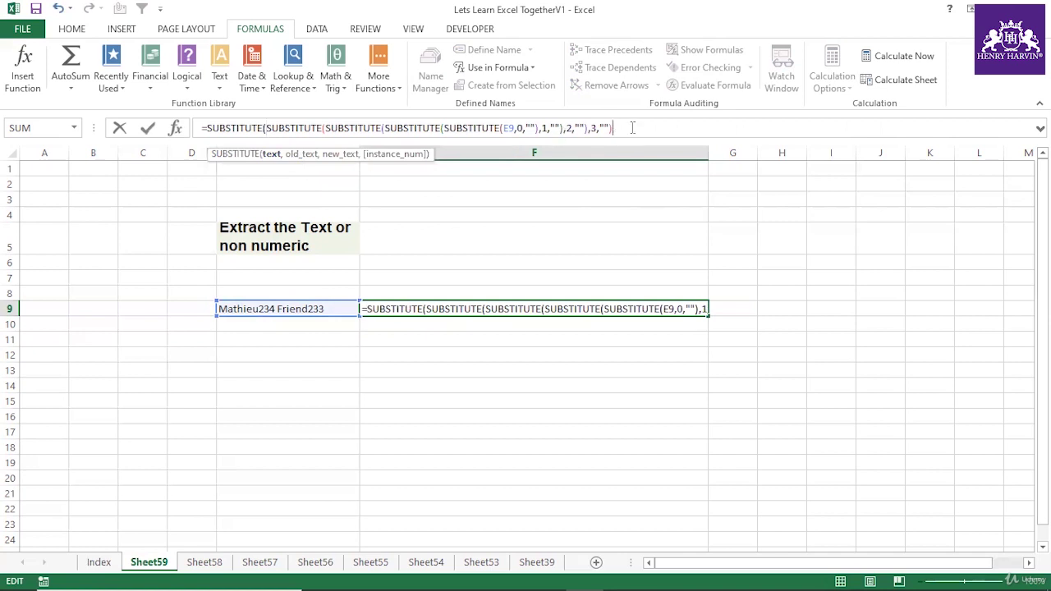
{"action": "type", "text": ",4"}
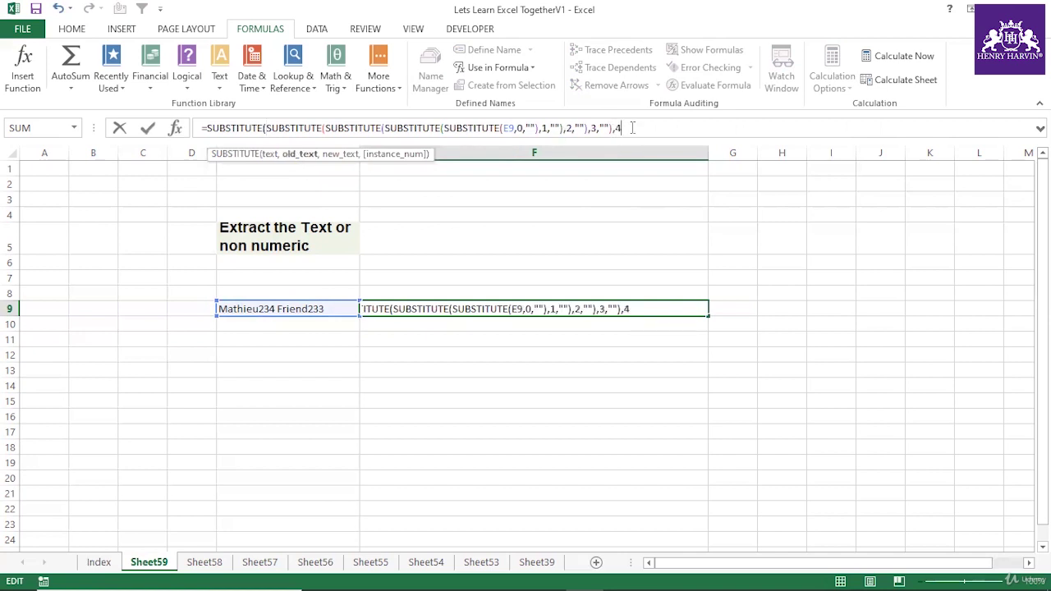
{"action": "type", "text": ","}
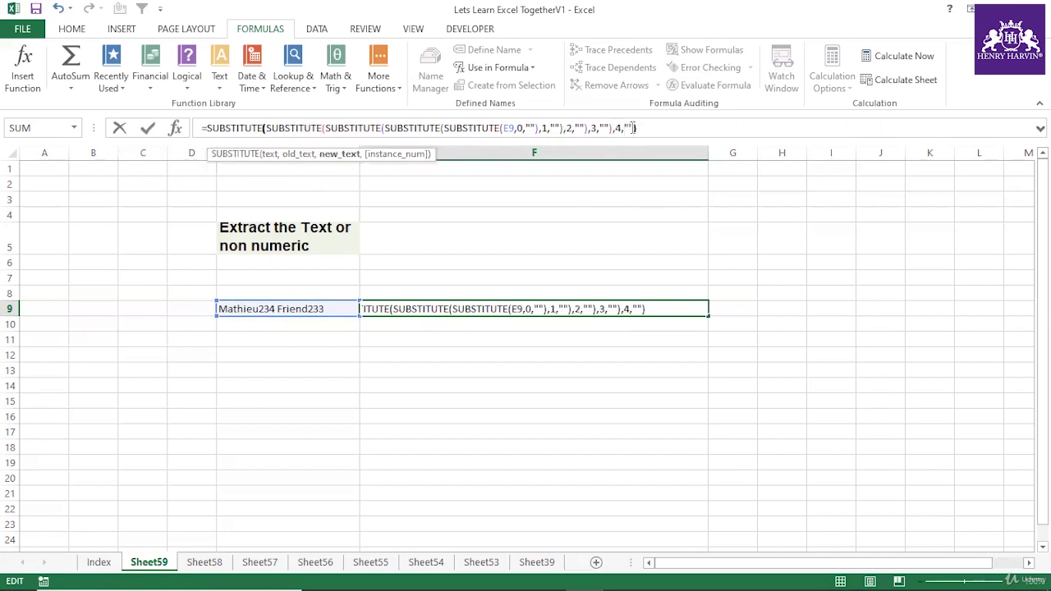
{"action": "type", "text": "\"\")"}
{"action": "key", "text": "Return"}
{"action": "left_click", "coordinate": [414, 310]}
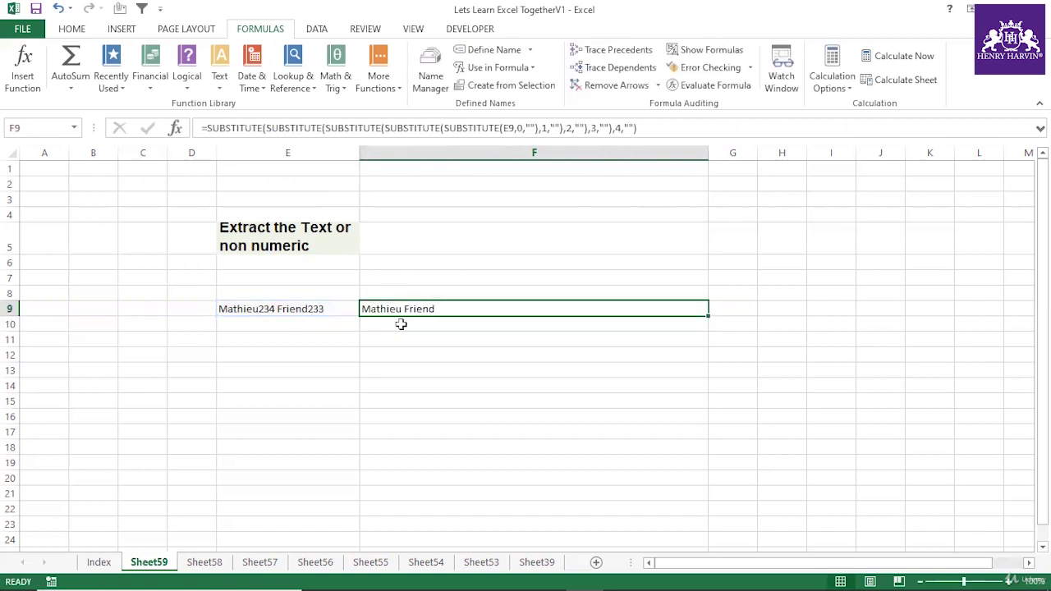
{"action": "left_click", "coordinate": [381, 351]}
Add a further outer SUBSTITUTE to the F9 formula that replaces 5 with an empty string.
{"action": "left_click", "coordinate": [420, 308]}
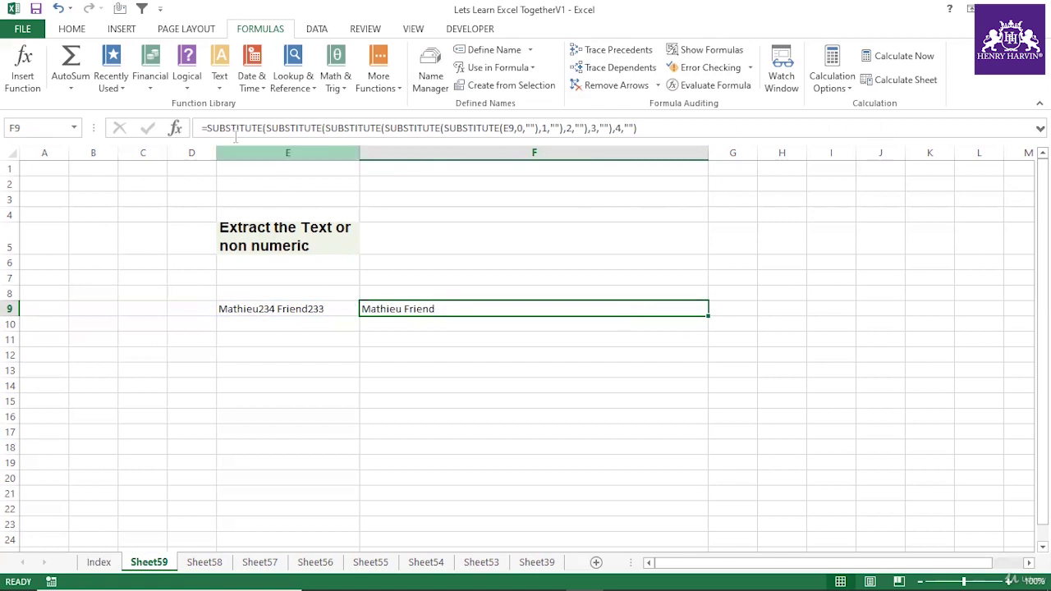
{"action": "left_click", "coordinate": [206, 128]}
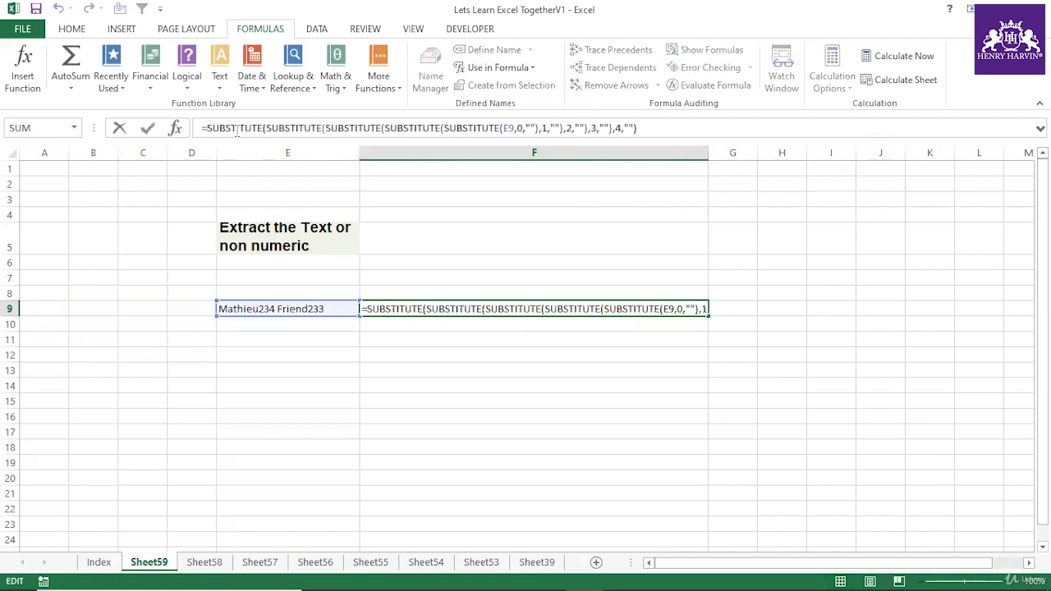
{"action": "left_click_drag", "start_coordinate": [206, 128], "coordinate": [718, 130]}
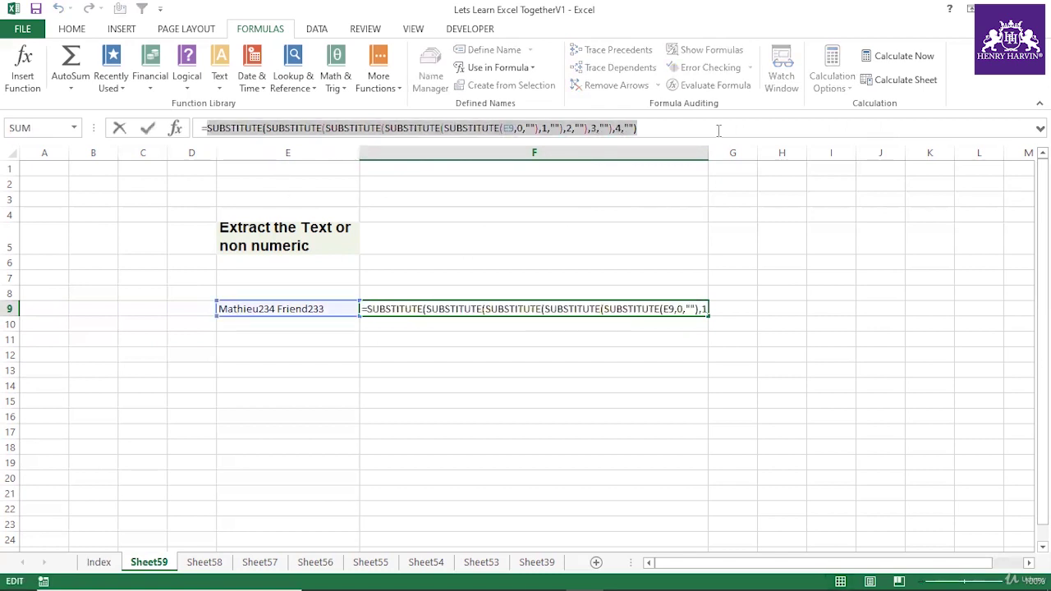
{"action": "left_click", "coordinate": [208, 129]}
{"action": "type", "text": "sub"}
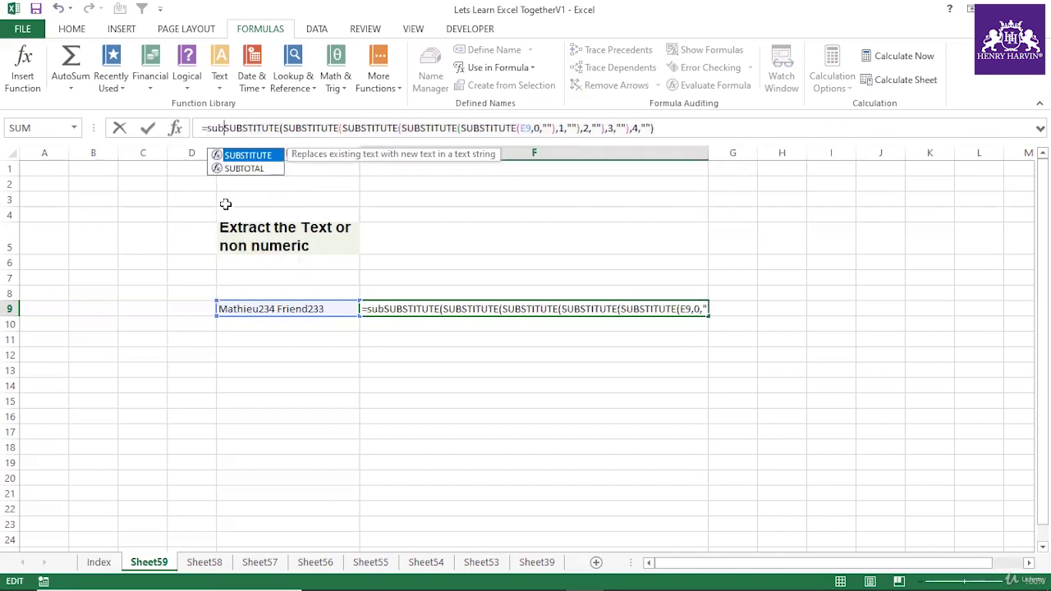
{"action": "double_click", "coordinate": [250, 154]}
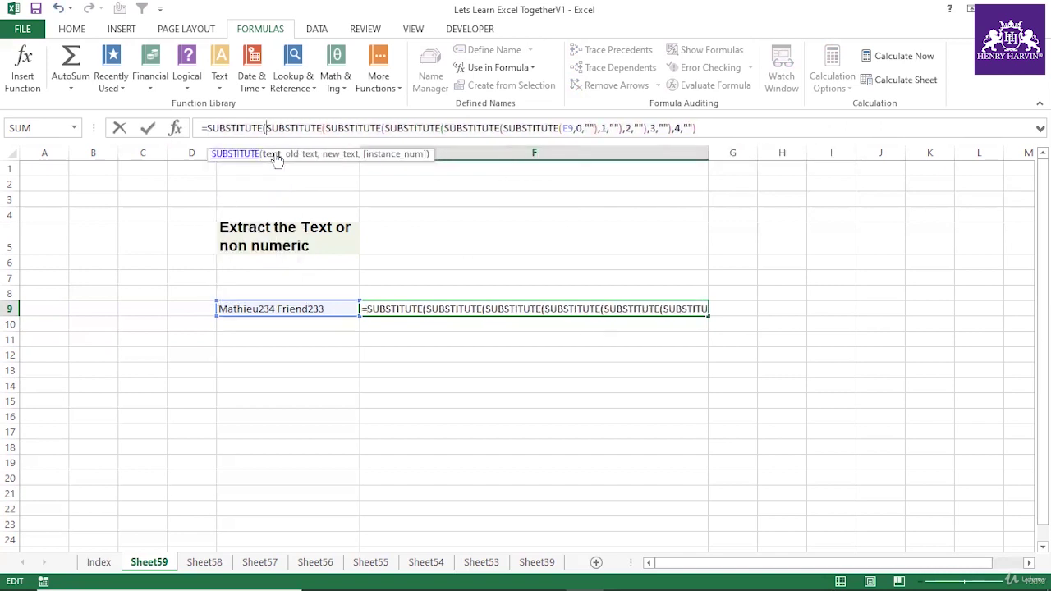
{"action": "type", "text": ","}
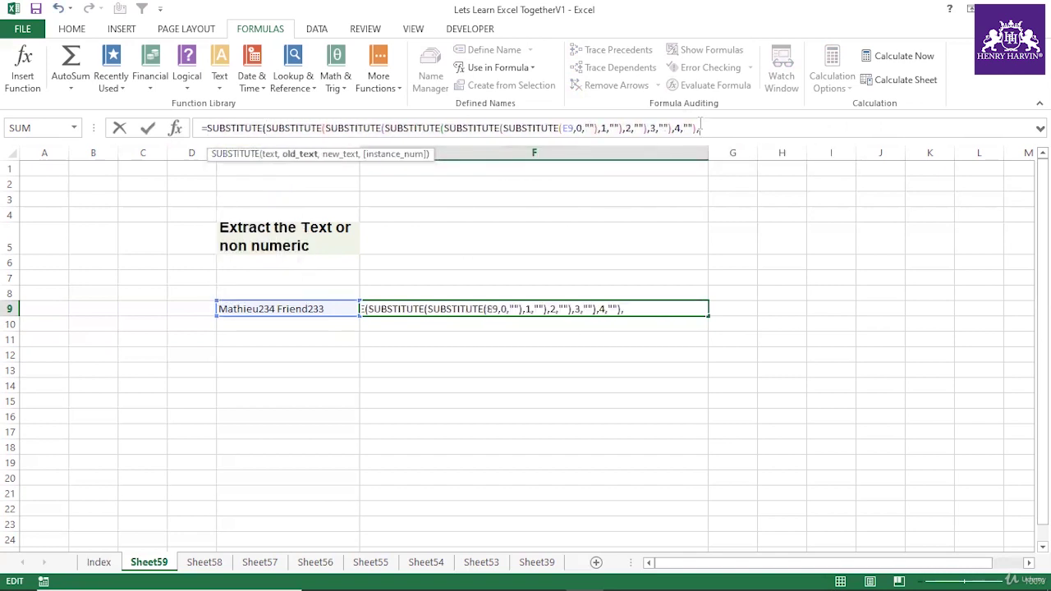
{"action": "type", "text": "5,"}
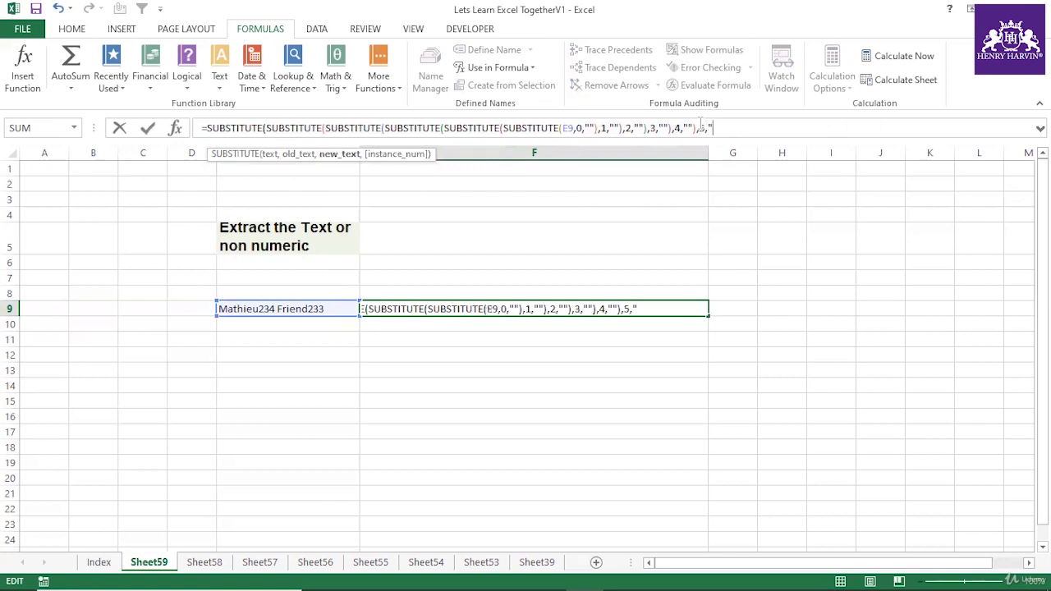
{"action": "type", "text": "\"\")"}
{"action": "key", "text": "Return"}
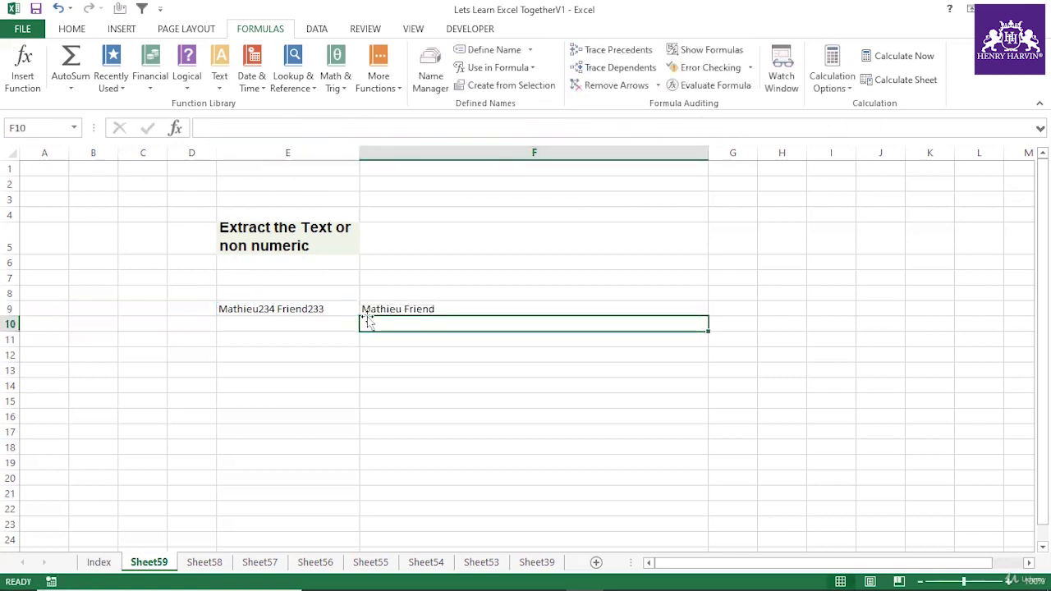
Enclose the F9 formula in one more SUBSTITUTE that replaces 6 with an empty string.
{"action": "left_click", "coordinate": [421, 306]}
{"action": "left_click_drag", "start_coordinate": [740, 130], "coordinate": [209, 128]}
{"action": "left_click", "coordinate": [210, 128]}
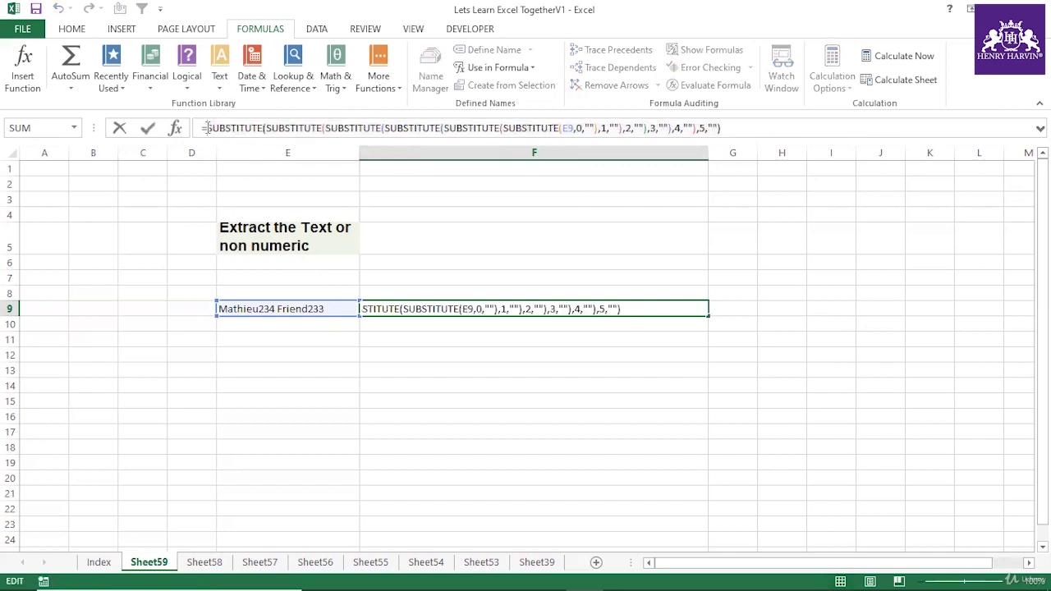
{"action": "type", "text": "sub"}
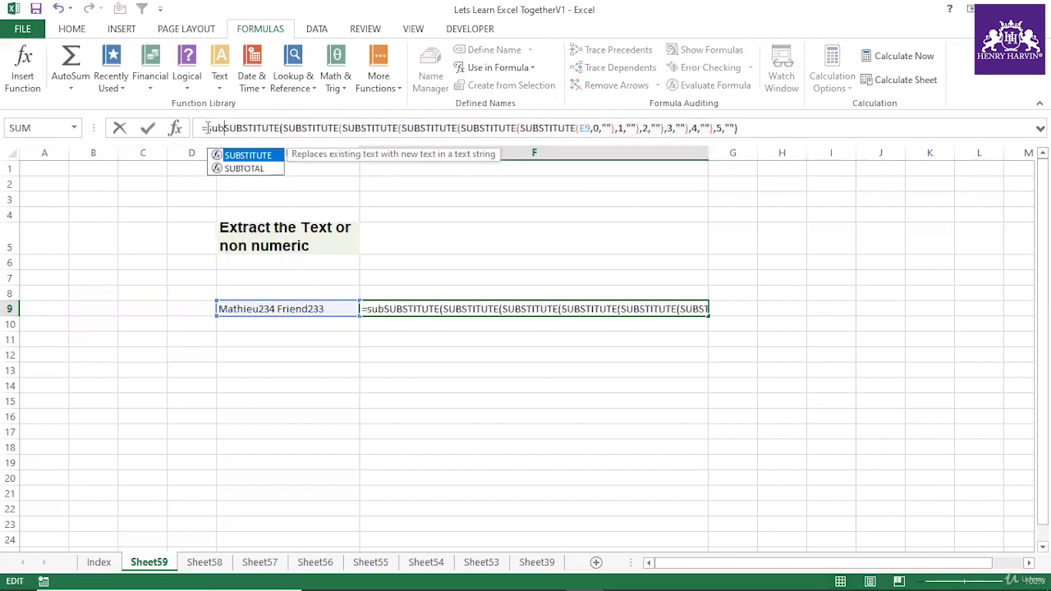
{"action": "double_click", "coordinate": [245, 156]}
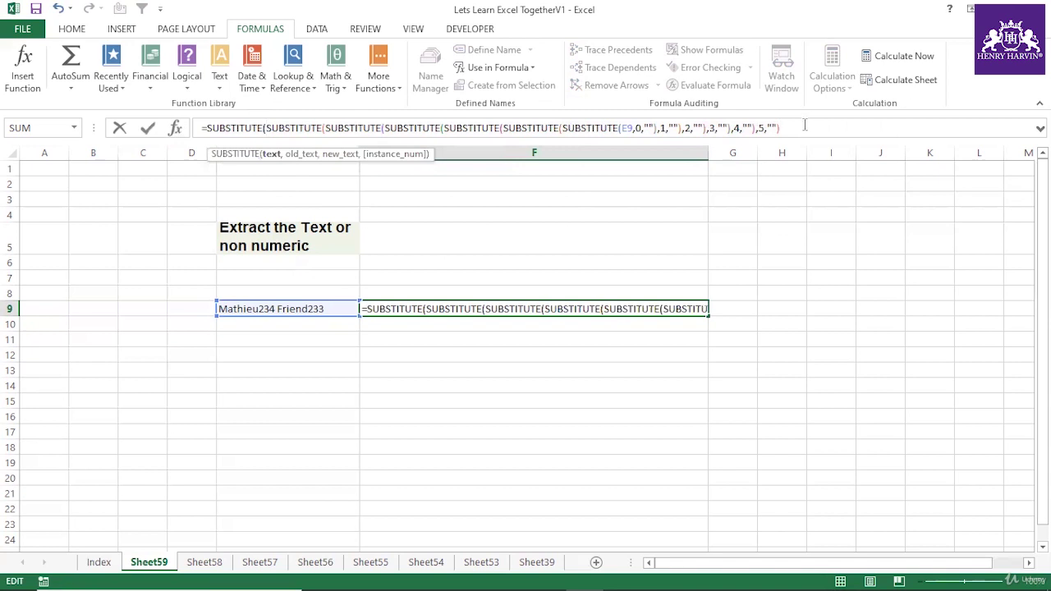
{"action": "type", "text": ",6,\"\""}
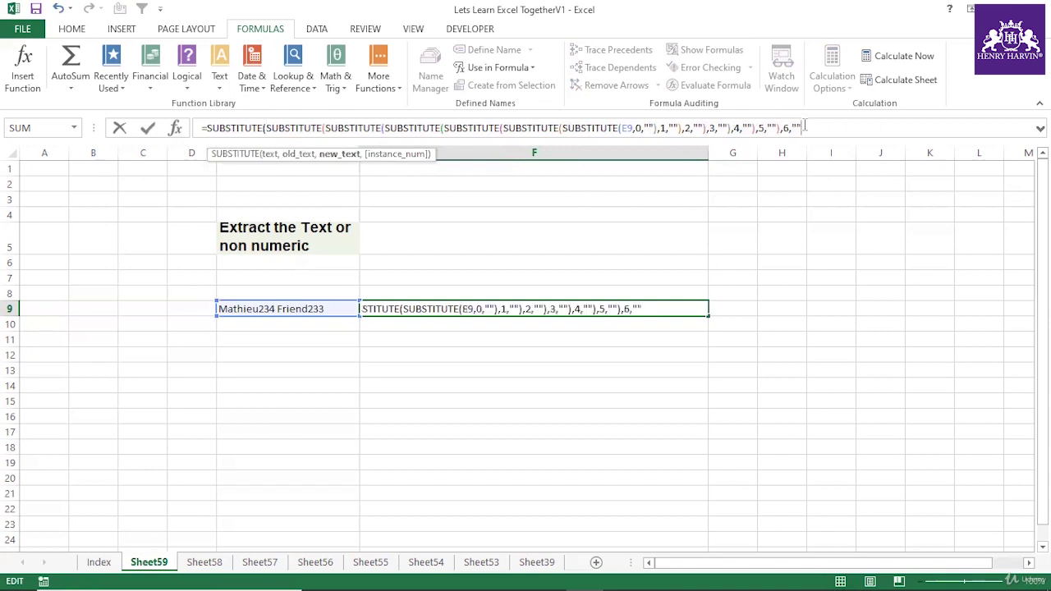
{"action": "type", "text": ")"}
{"action": "key", "text": "Return"}
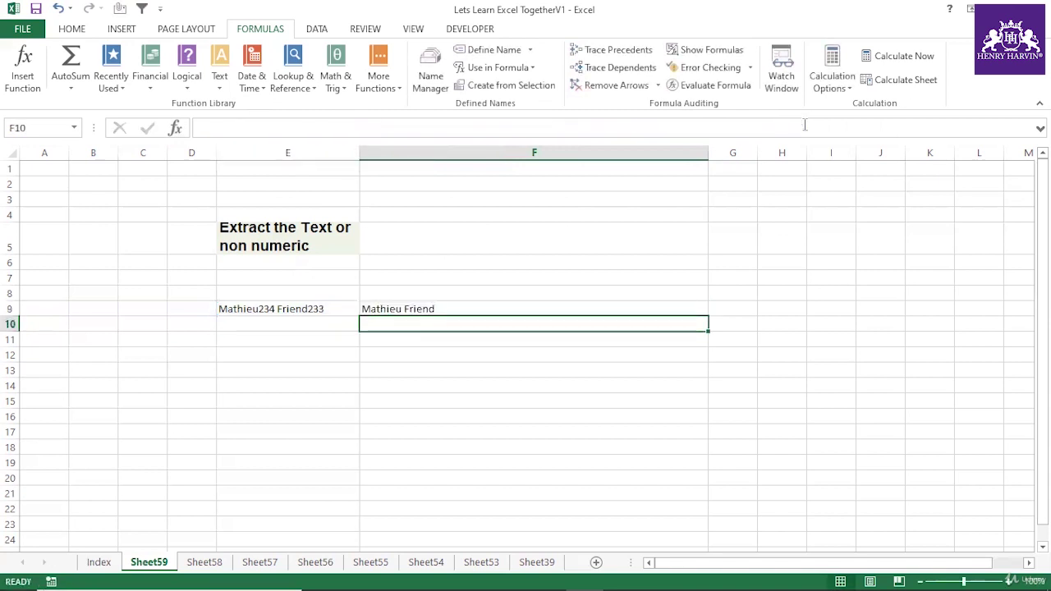
Extend the nested F9 formula with an eighth, outermost SUBSTITUTE that replaces 7 with an empty string.
{"action": "left_click", "coordinate": [417, 306]}
{"action": "left_click", "coordinate": [205, 128]}
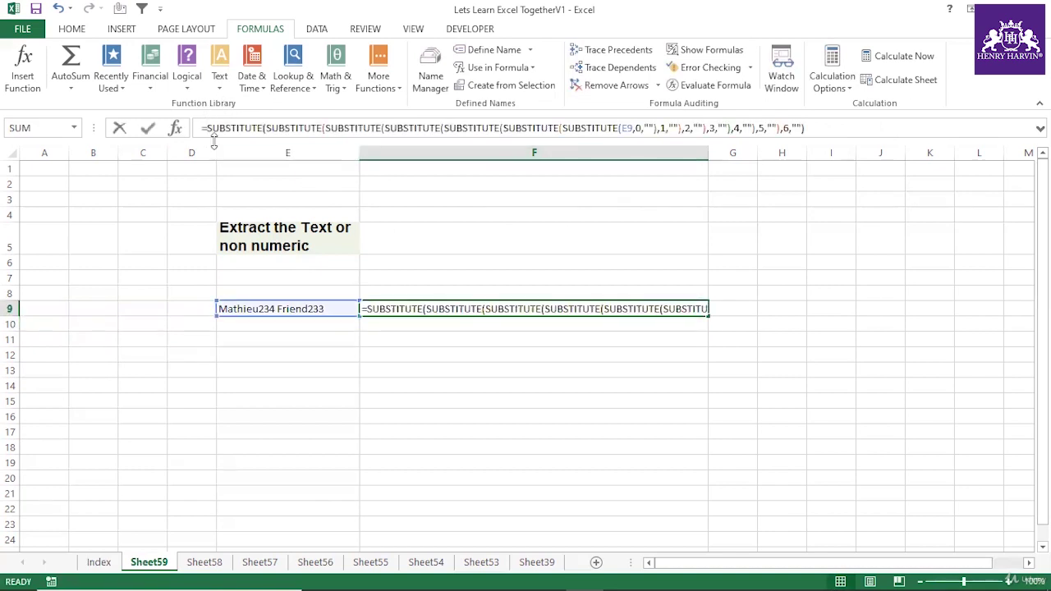
{"action": "type", "text": "sub"}
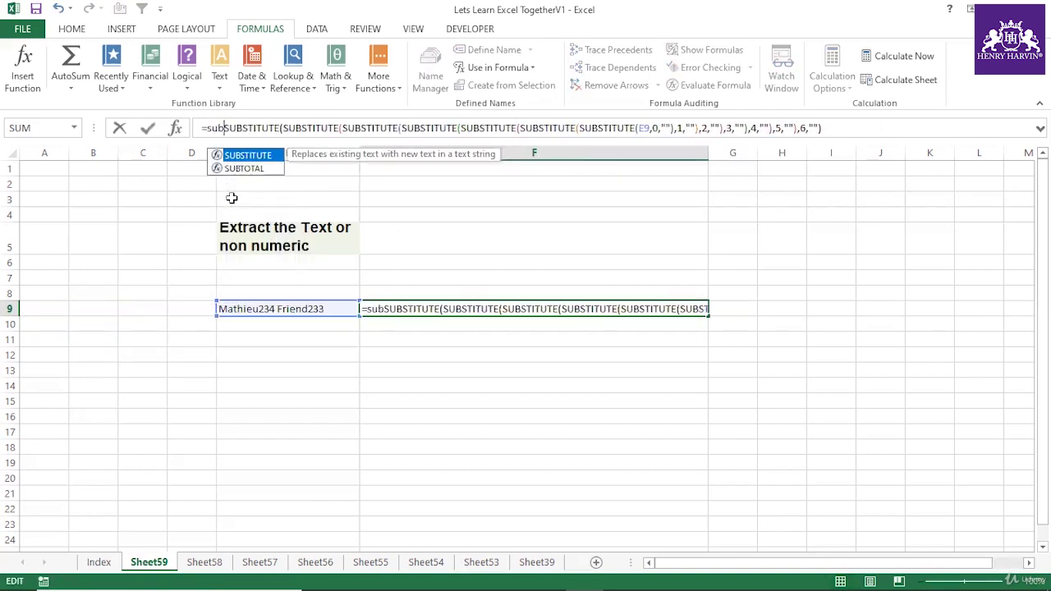
{"action": "double_click", "coordinate": [248, 156]}
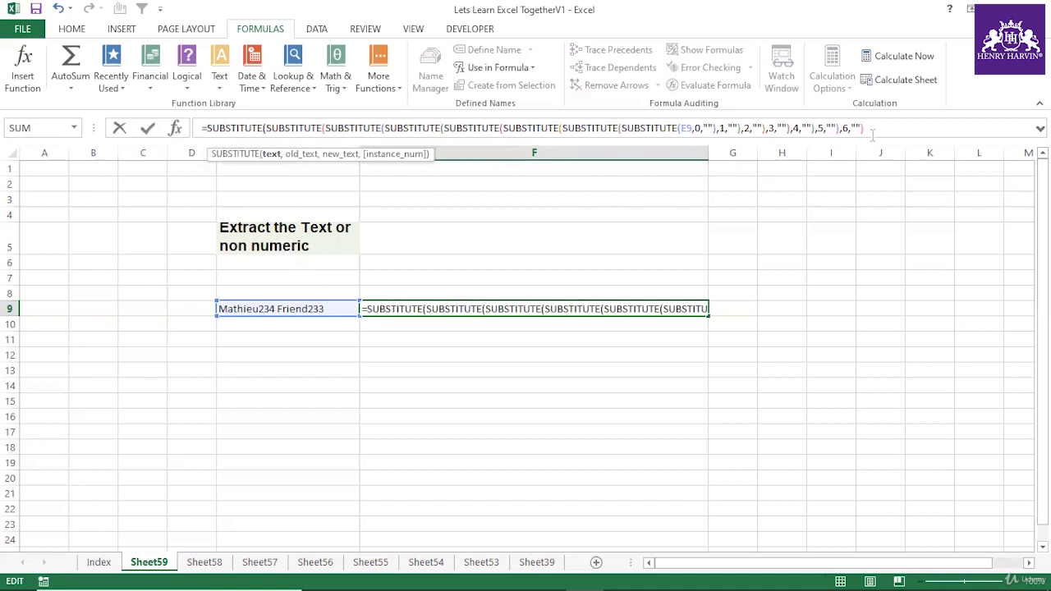
{"action": "type", "text": ",7"}
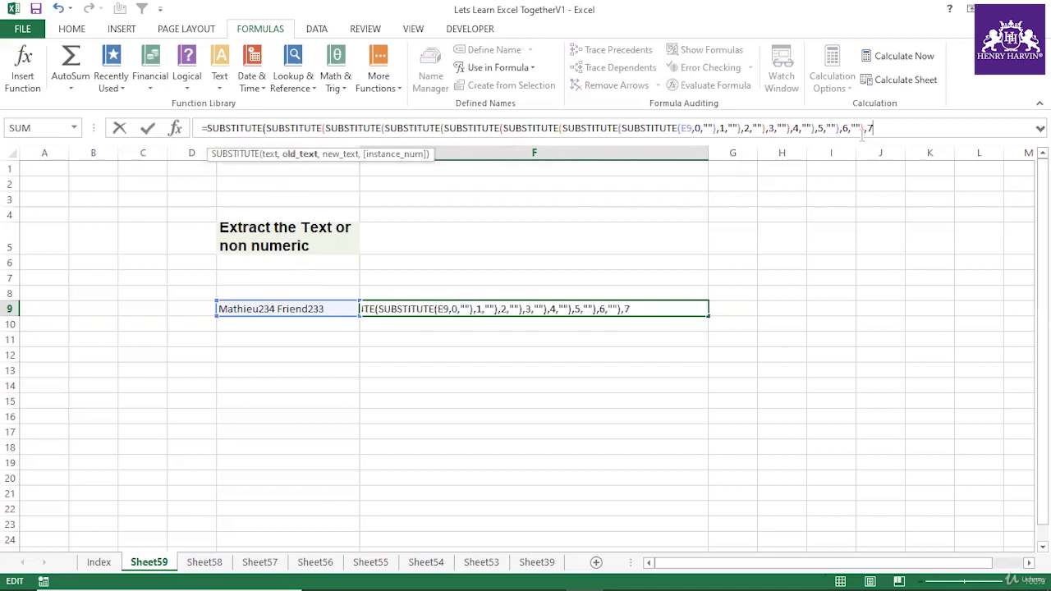
{"action": "type", "text": ",\"\")"}
{"action": "key", "text": "Return"}
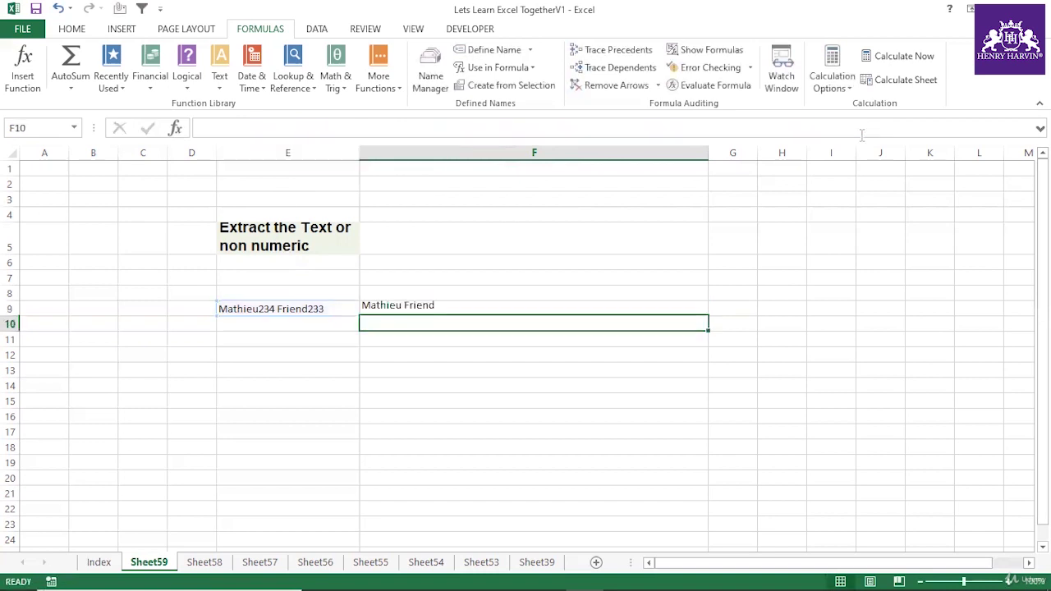
{"action": "left_click", "coordinate": [401, 306]}
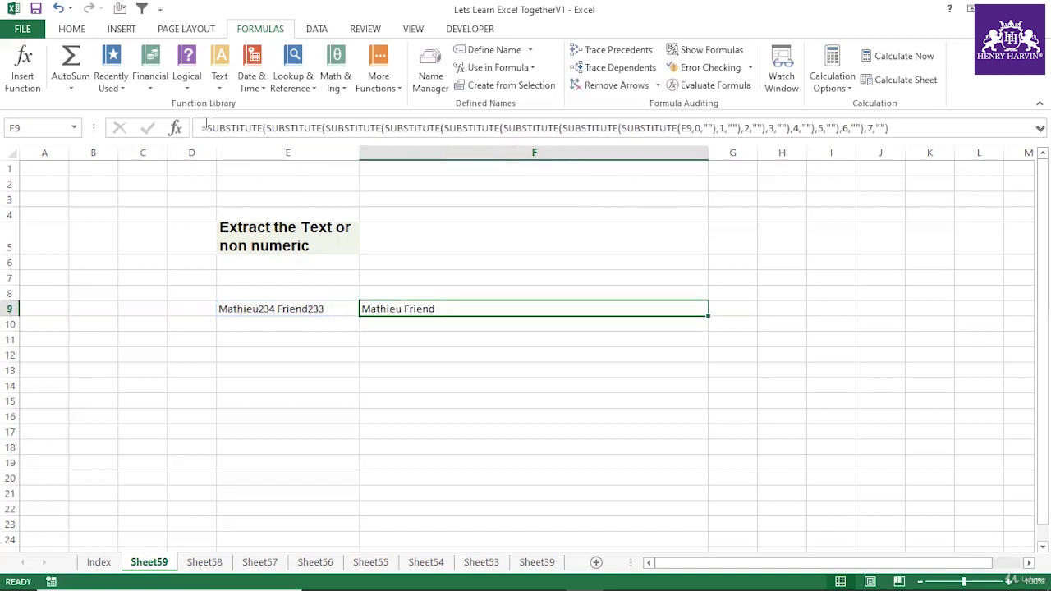
Wrap the nested F9 formula in a ninth SUBSTITUTE that replaces 8 with an empty string.
{"action": "left_click", "coordinate": [205, 127]}
{"action": "type", "text": "sub"}
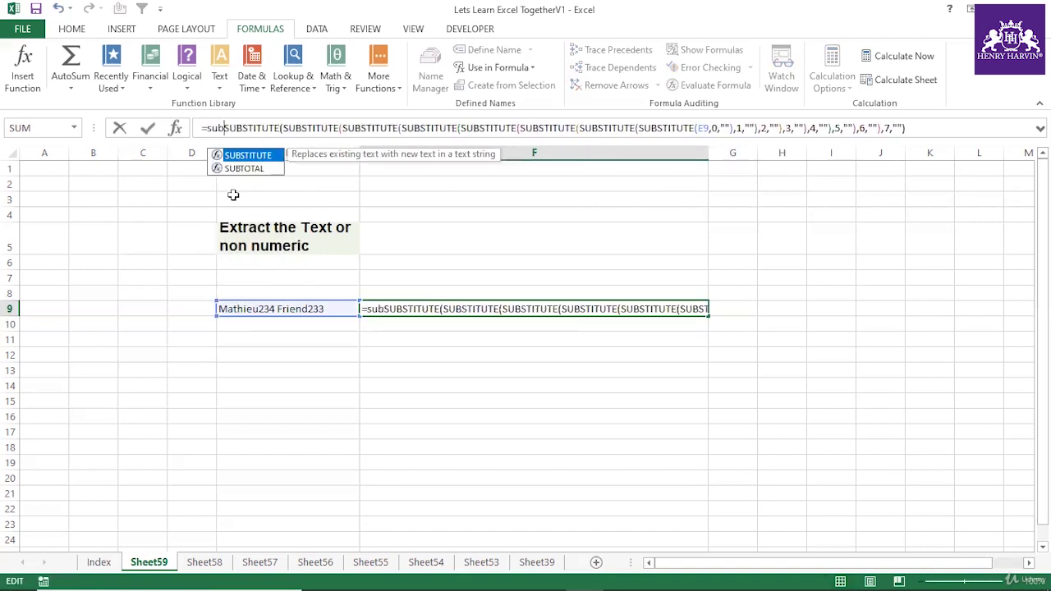
{"action": "key", "text": "Tab"}
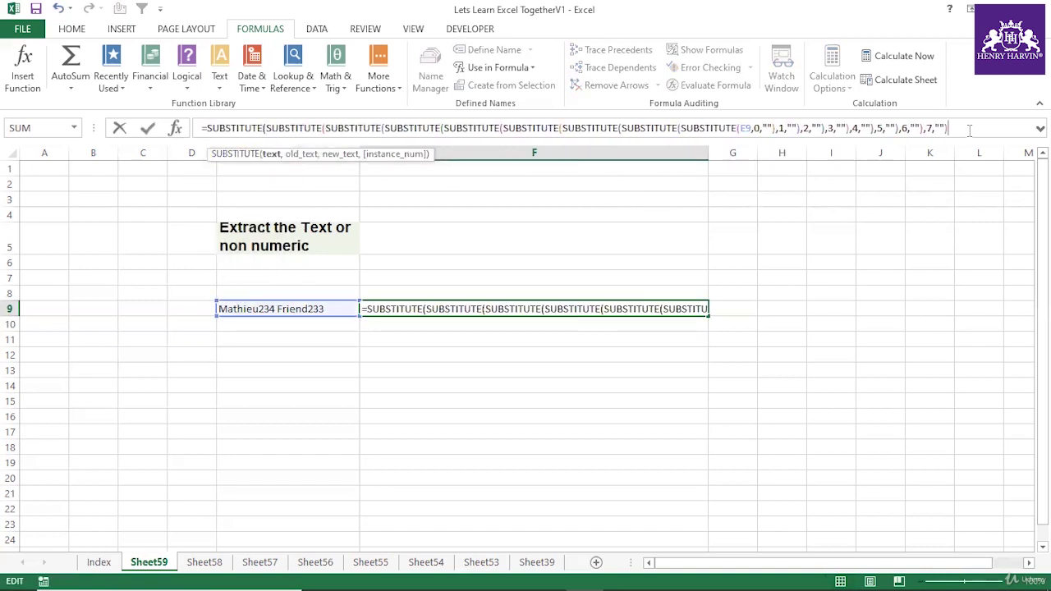
{"action": "left_click", "coordinate": [966, 129]}
{"action": "type", "text": ",8"}
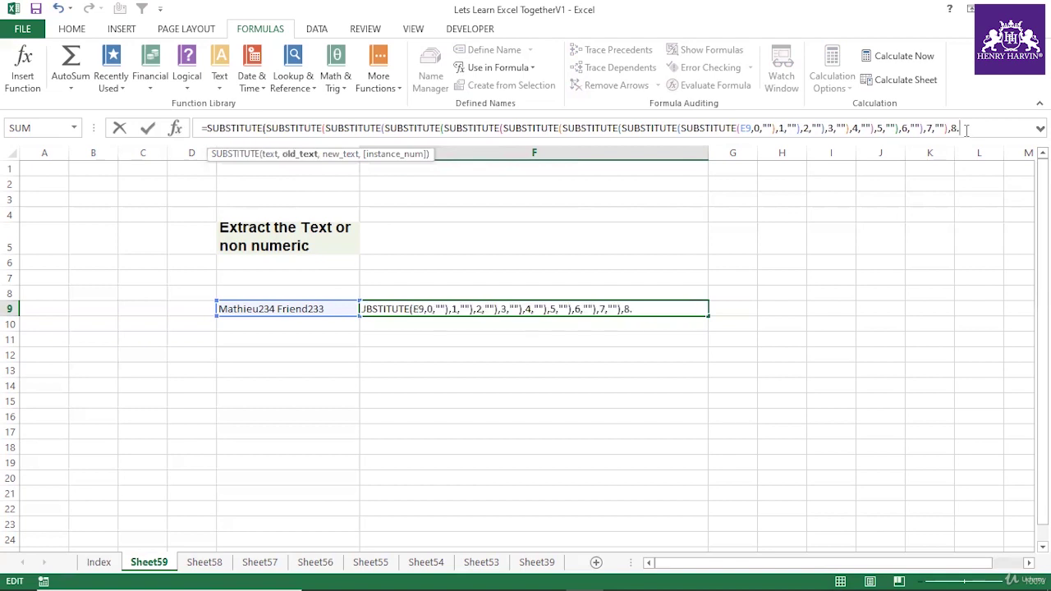
{"action": "type", "text": ",\"\""}
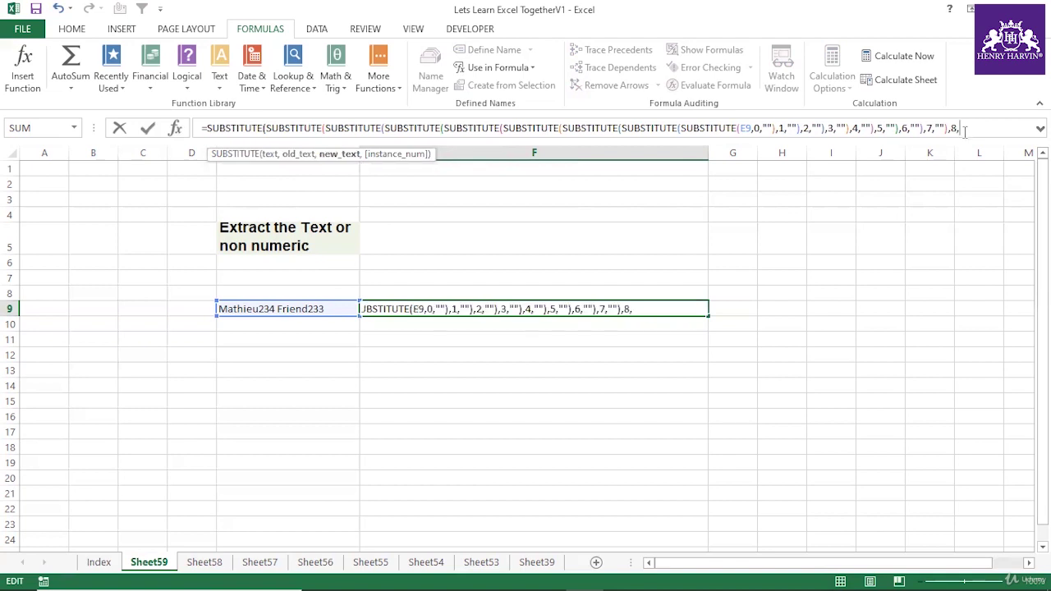
{"action": "type", "text": ")"}
{"action": "key", "text": "Return"}
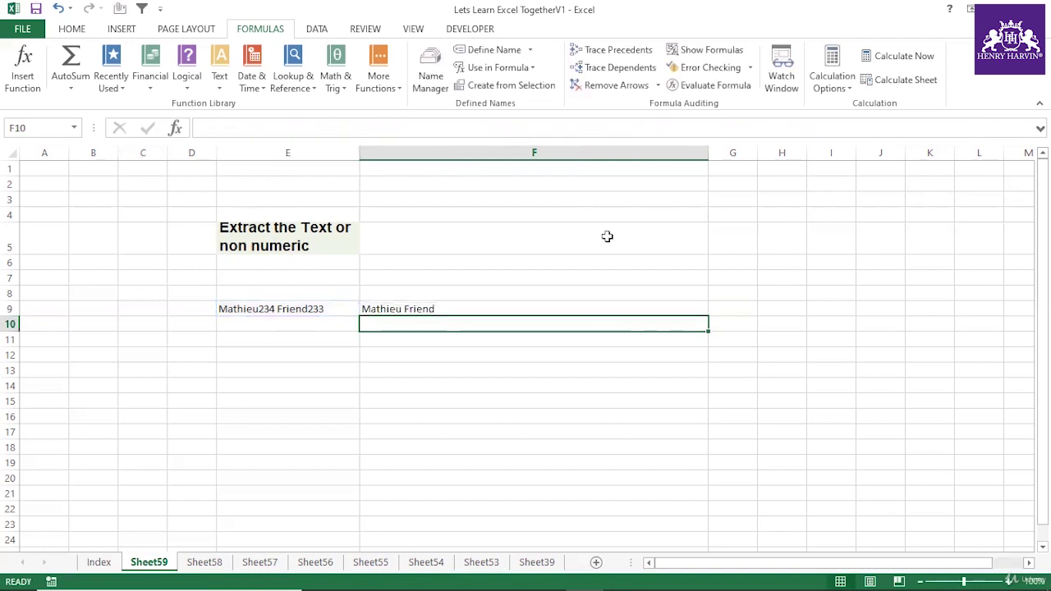
Complete the F9 formula with a tenth, outermost SUBSTITUTE that replaces 9 with an empty string.
{"action": "left_click", "coordinate": [434, 308]}
{"action": "left_click", "coordinate": [210, 128]}
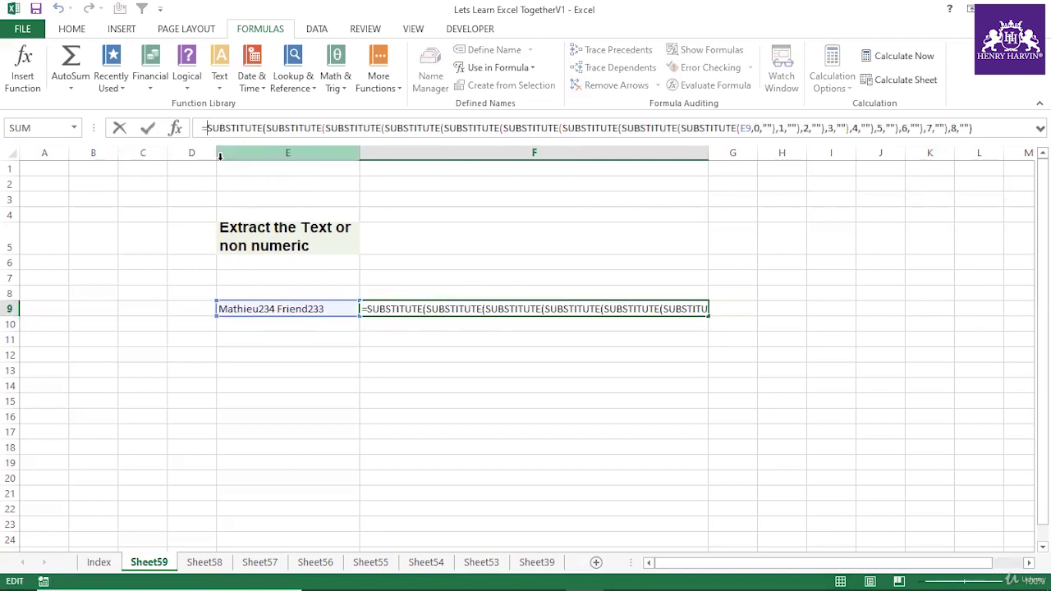
{"action": "type", "text": "sub"}
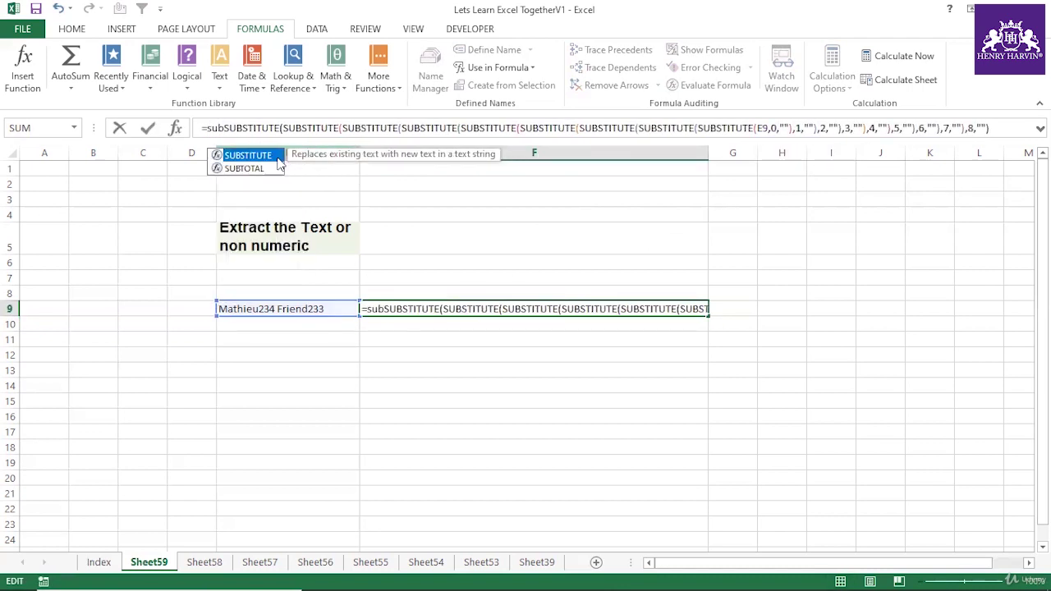
{"action": "key", "text": "Tab"}
{"action": "left_click_drag", "start_coordinate": [911, 144], "coordinate": [886, 299]}
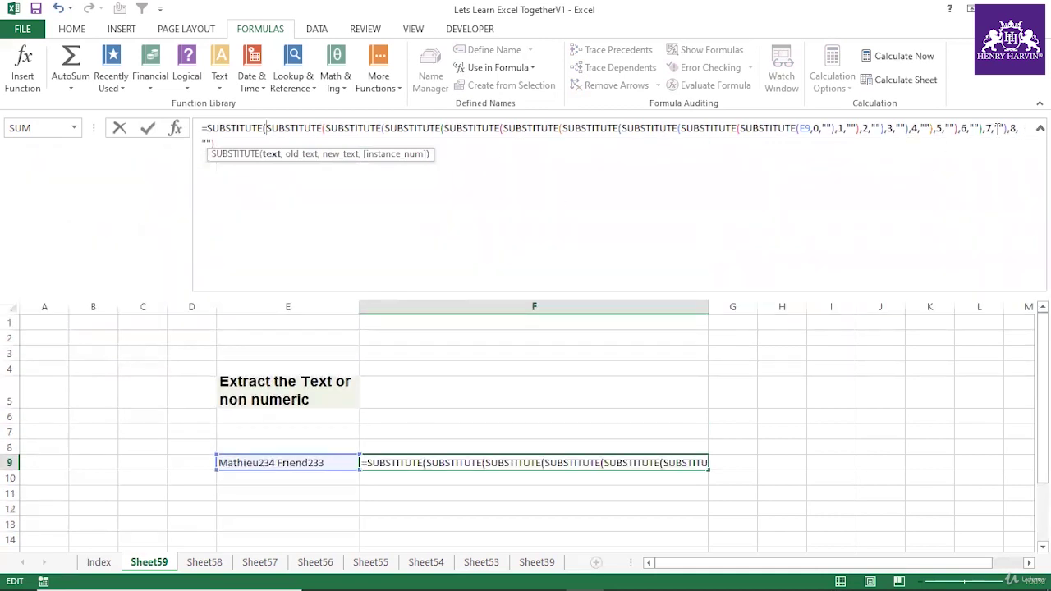
{"action": "left_click", "coordinate": [266, 141]}
{"action": "type", "text": ","}
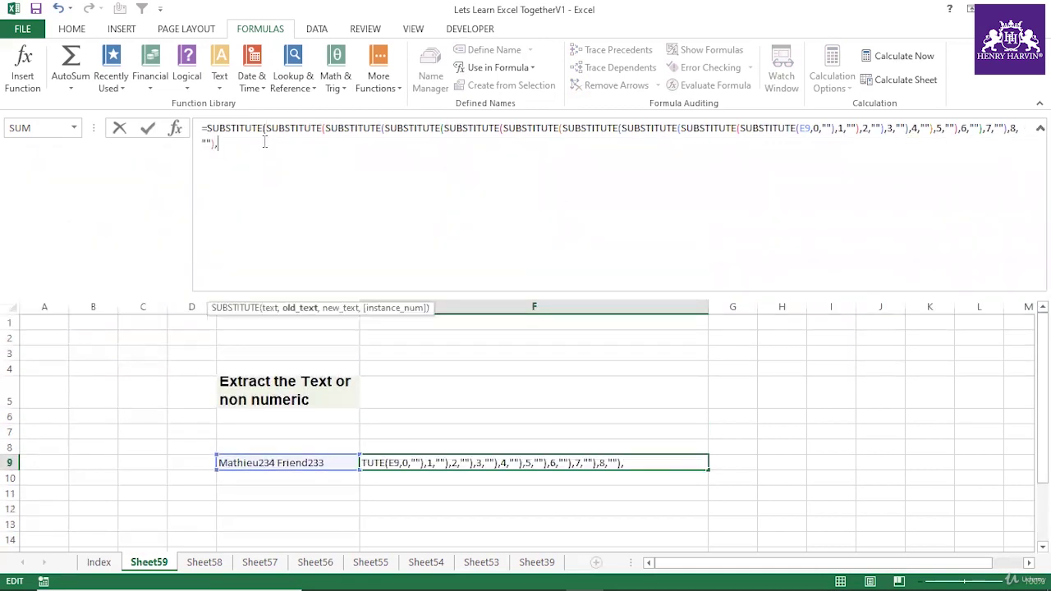
{"action": "type", "text": "9,"}
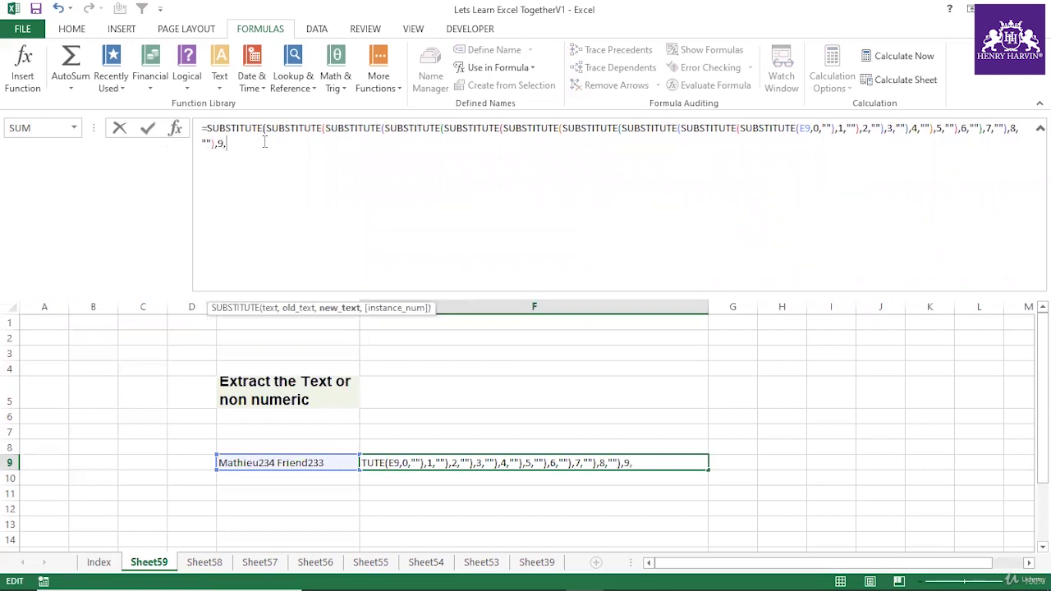
{"action": "type", "text": "\"\")"}
{"action": "key", "text": "Return"}
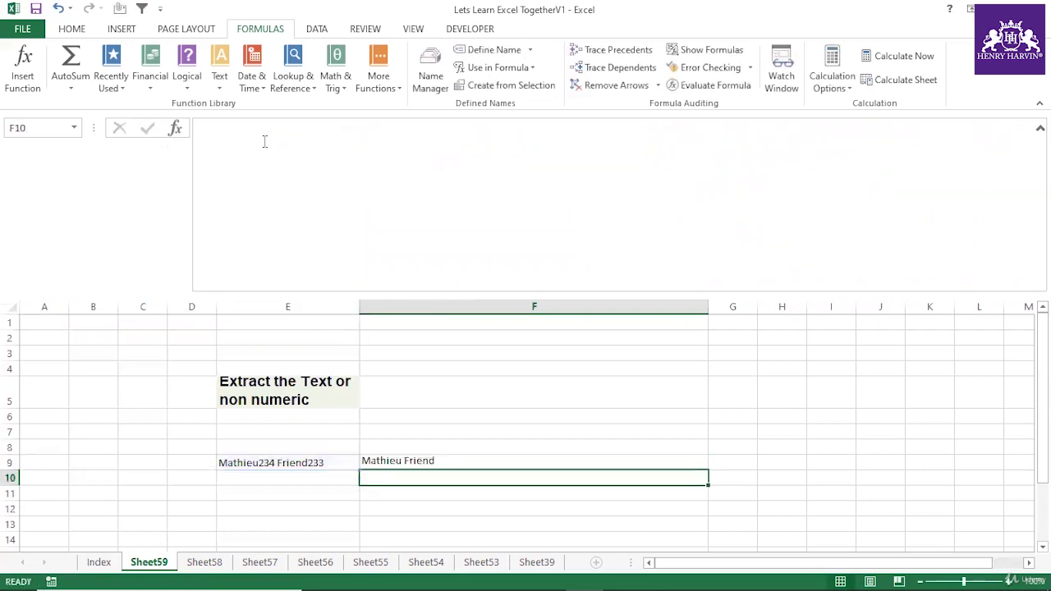
{"action": "left_click_drag", "start_coordinate": [329, 297], "coordinate": [316, 124]}
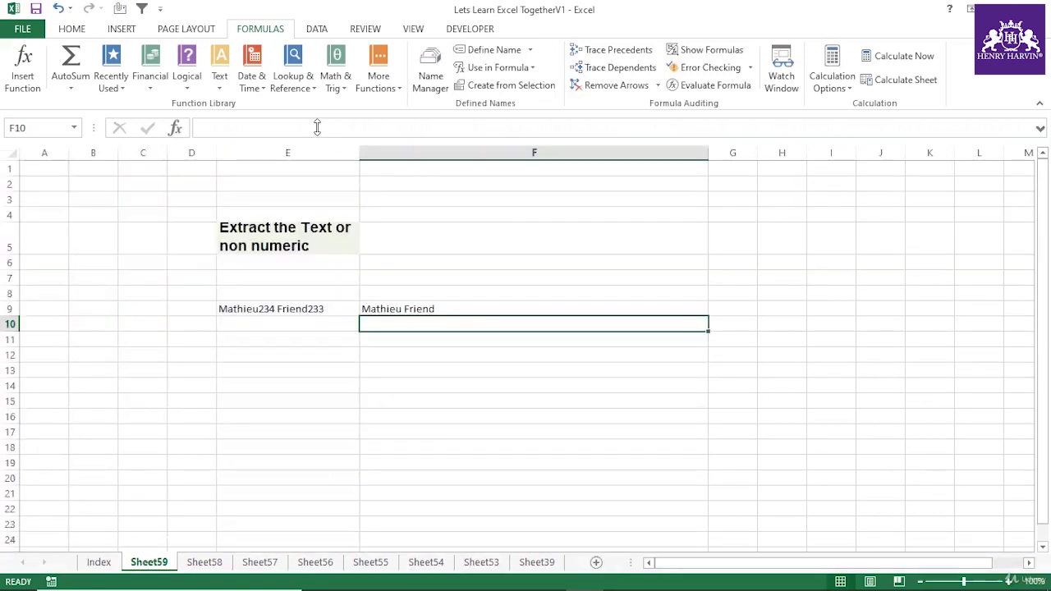
Test the formula by replacing the sample string in E9 with AJJHJHJ4458.
{"action": "left_click", "coordinate": [319, 308]}
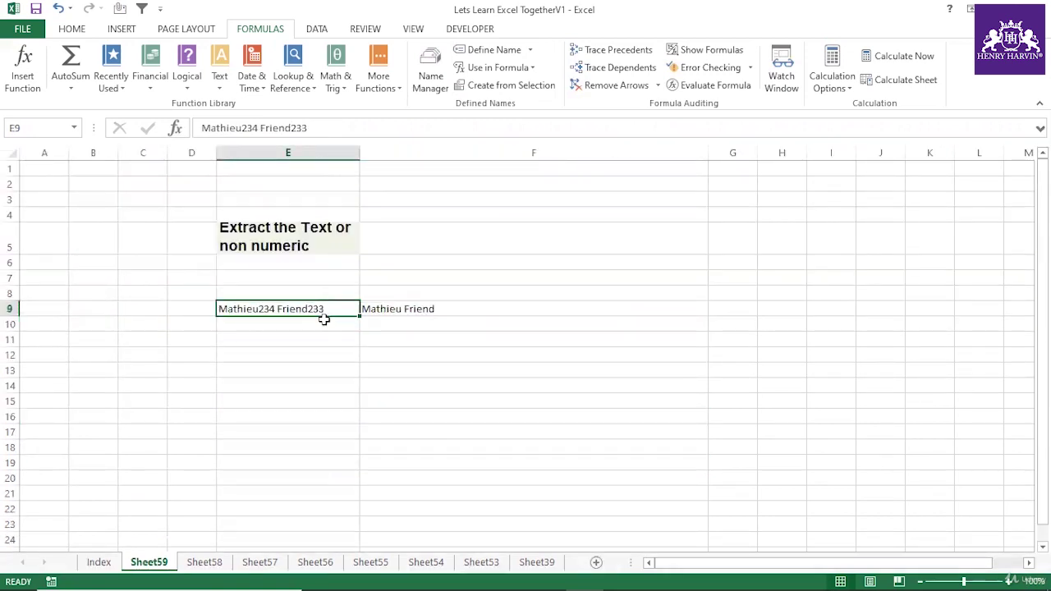
{"action": "type", "text": "AJJHJHJ4458"}
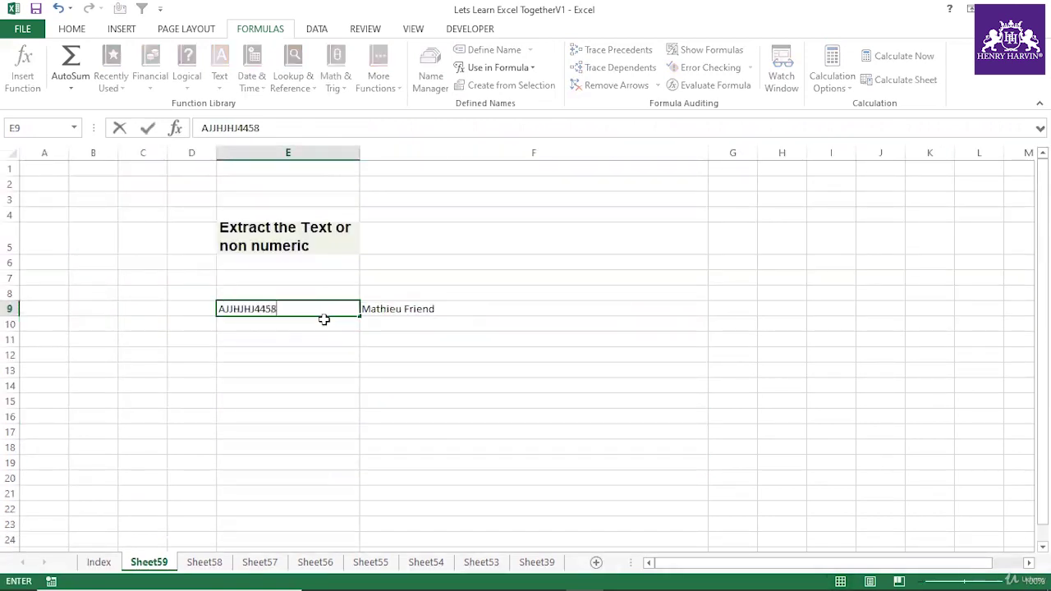
{"action": "left_click", "coordinate": [326, 352]}
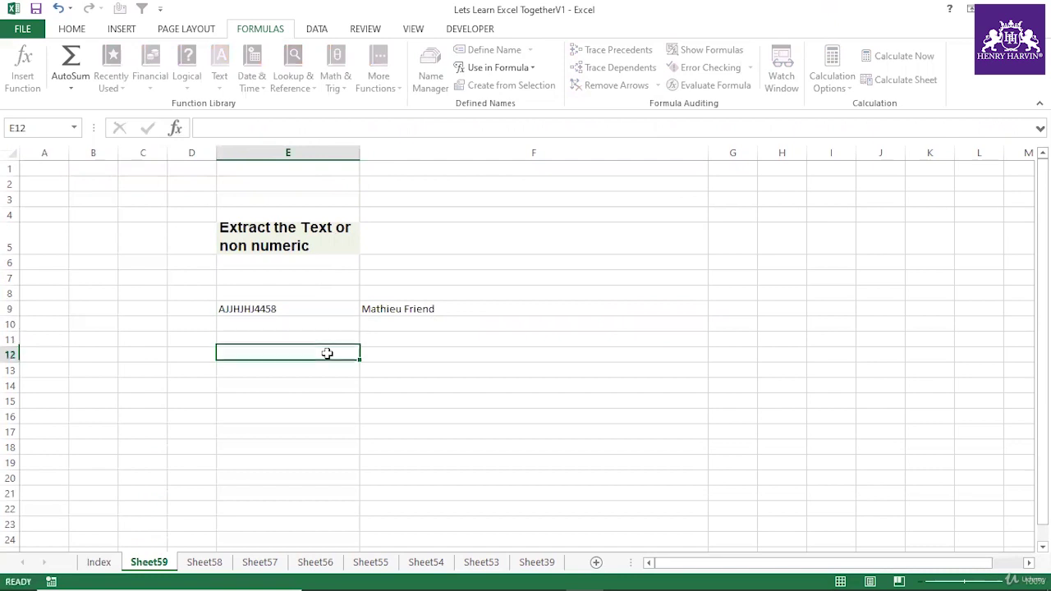
{"action": "left_click", "coordinate": [261, 310]}
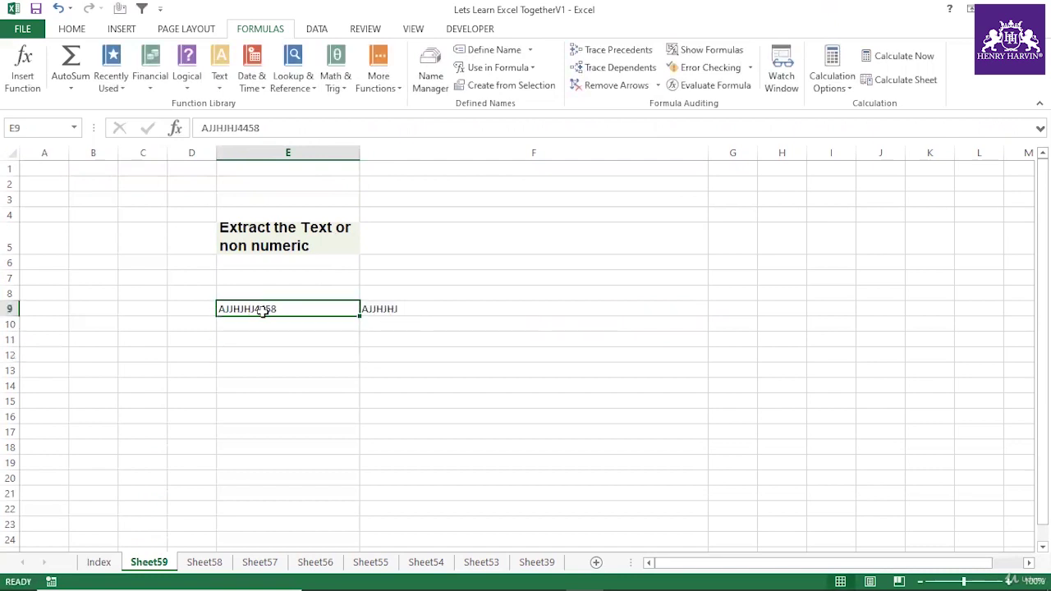
Copy the F9 formula without its equals sign into E14 as plain text and autofit column E.
{"action": "left_click", "coordinate": [375, 307]}
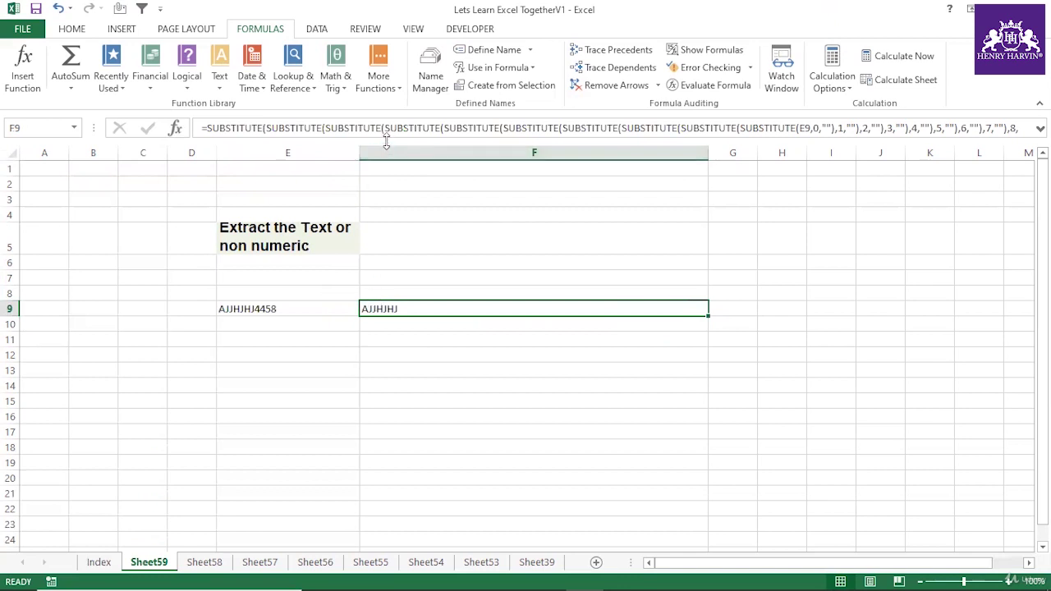
{"action": "left_click_drag", "start_coordinate": [385, 143], "coordinate": [385, 183]}
{"action": "left_click", "coordinate": [203, 145]}
{"action": "left_click_drag", "start_coordinate": [202, 145], "coordinate": [207, 129]}
{"action": "key", "text": "ctrl+c"}
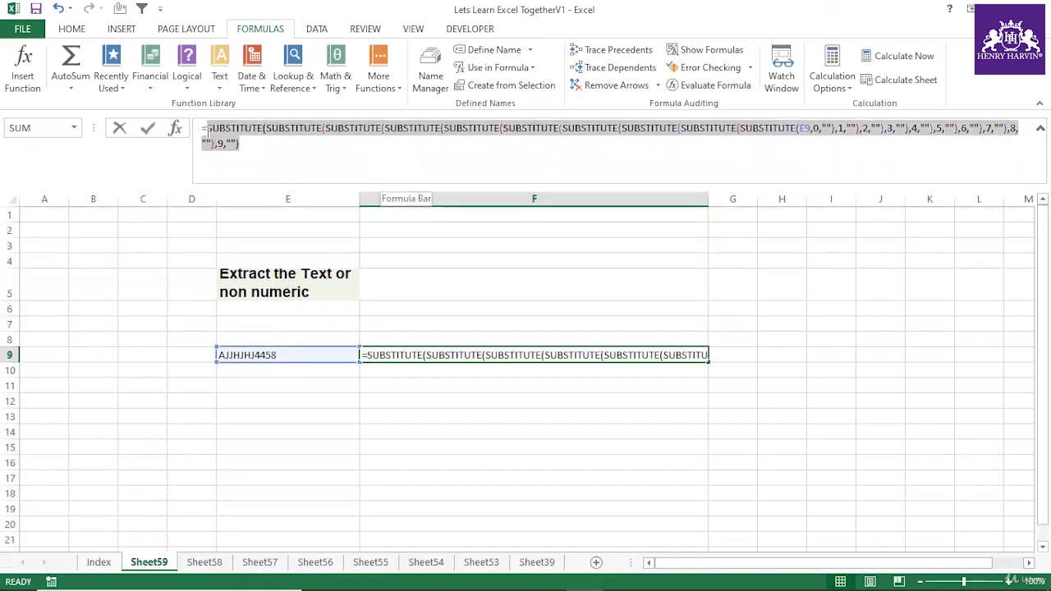
{"action": "key", "text": "Escape"}
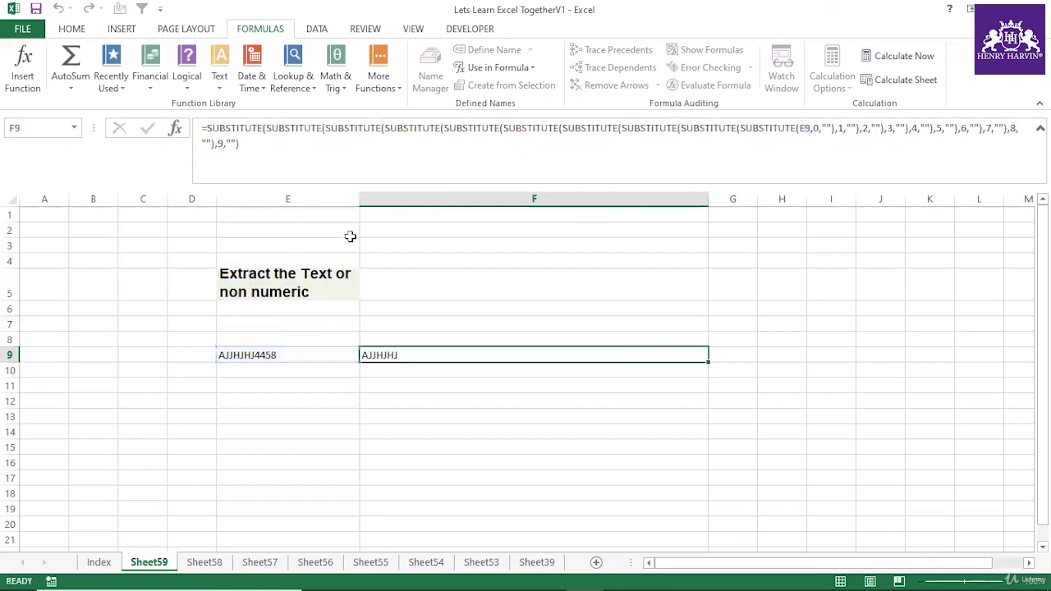
{"action": "left_click_drag", "start_coordinate": [366, 186], "coordinate": [357, 158]}
{"action": "left_click", "coordinate": [271, 383]}
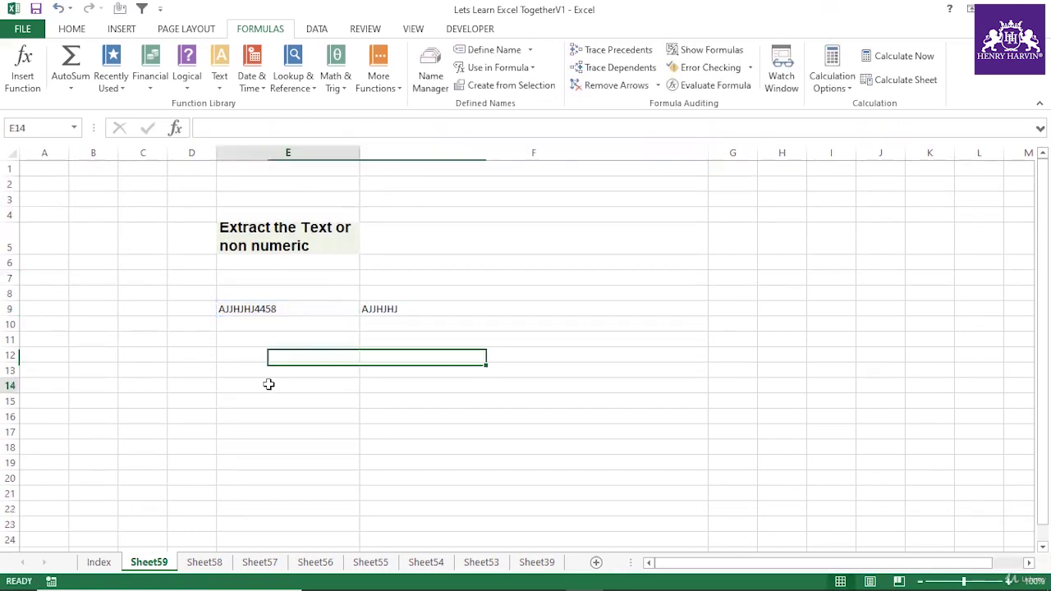
{"action": "key", "text": "ctrl+v"}
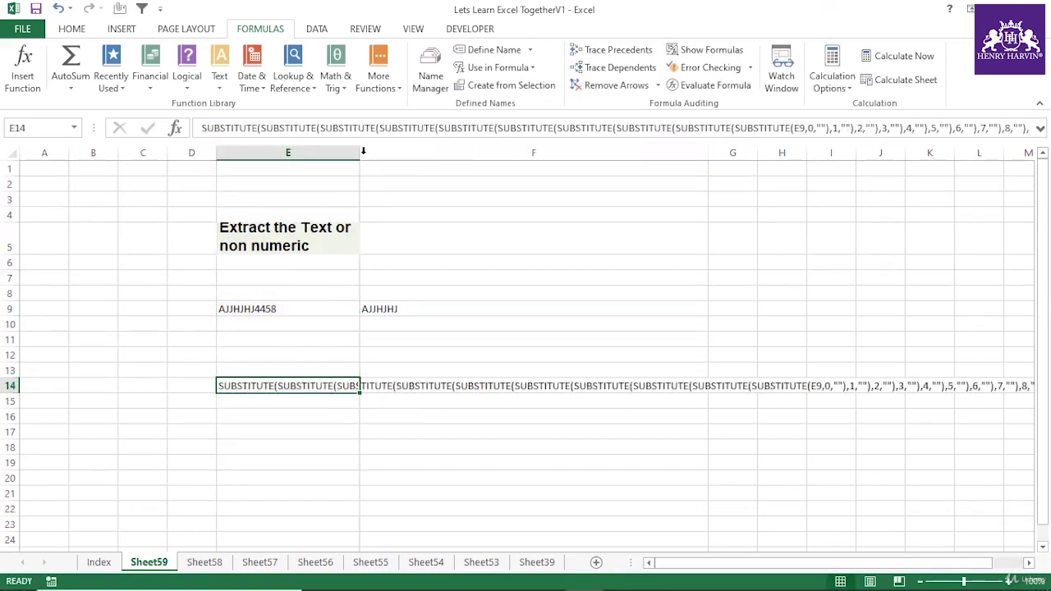
{"action": "double_click", "coordinate": [357, 156]}
{"action": "left_click", "coordinate": [1029, 562]}
{"action": "left_click", "coordinate": [1029, 563]}
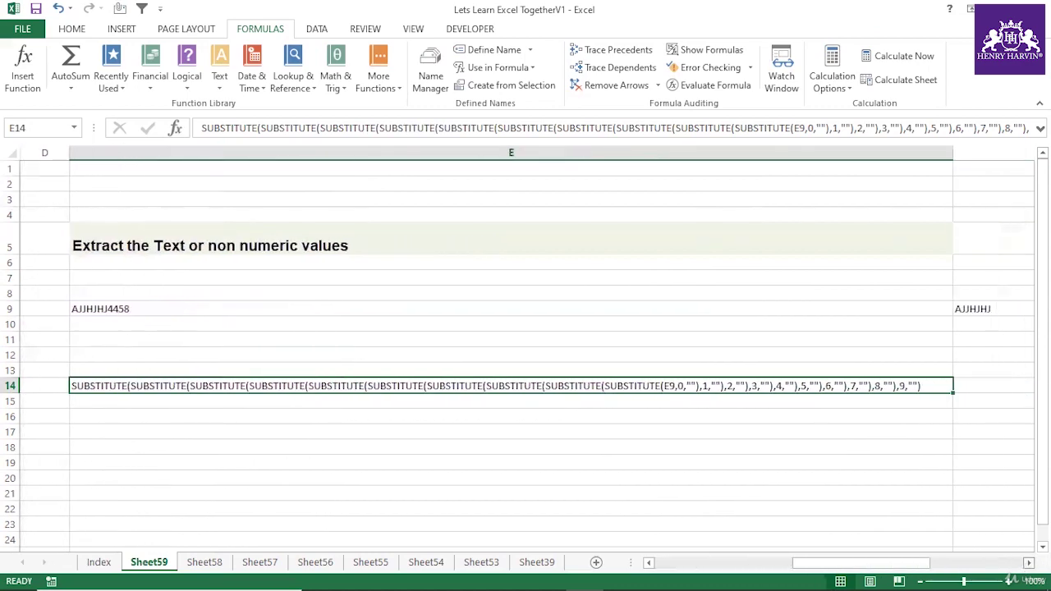
Make the formula text in E14 bold and enlarge its font to 18 pt.
{"action": "left_click", "coordinate": [71, 29]}
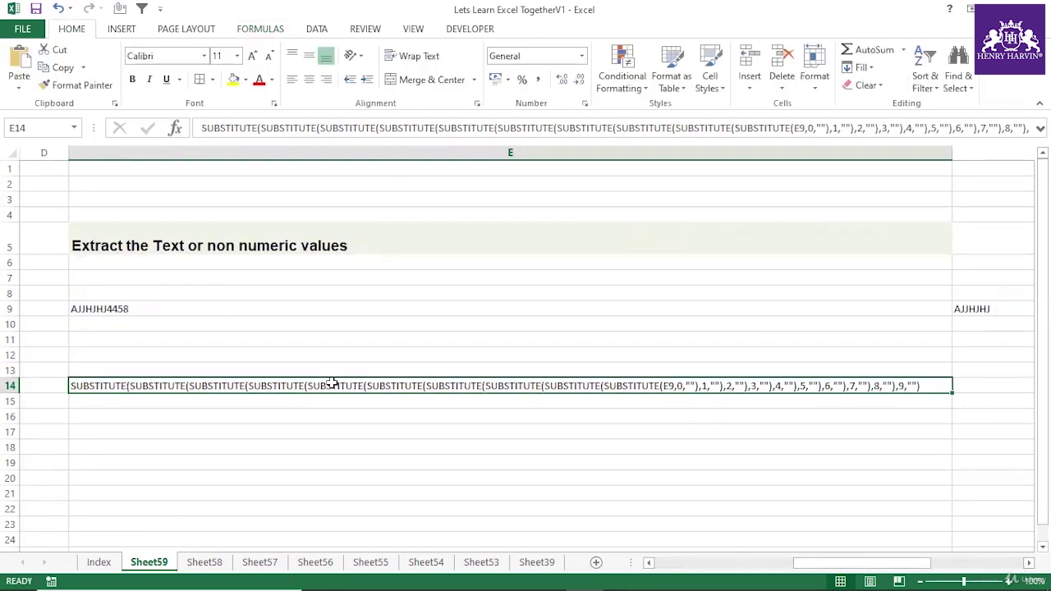
{"action": "key", "text": "ctrl+b"}
{"action": "left_click", "coordinate": [252, 56]}
{"action": "left_click", "coordinate": [252, 56]}
{"action": "left_click", "coordinate": [252, 56]}
{"action": "left_click", "coordinate": [252, 56]}
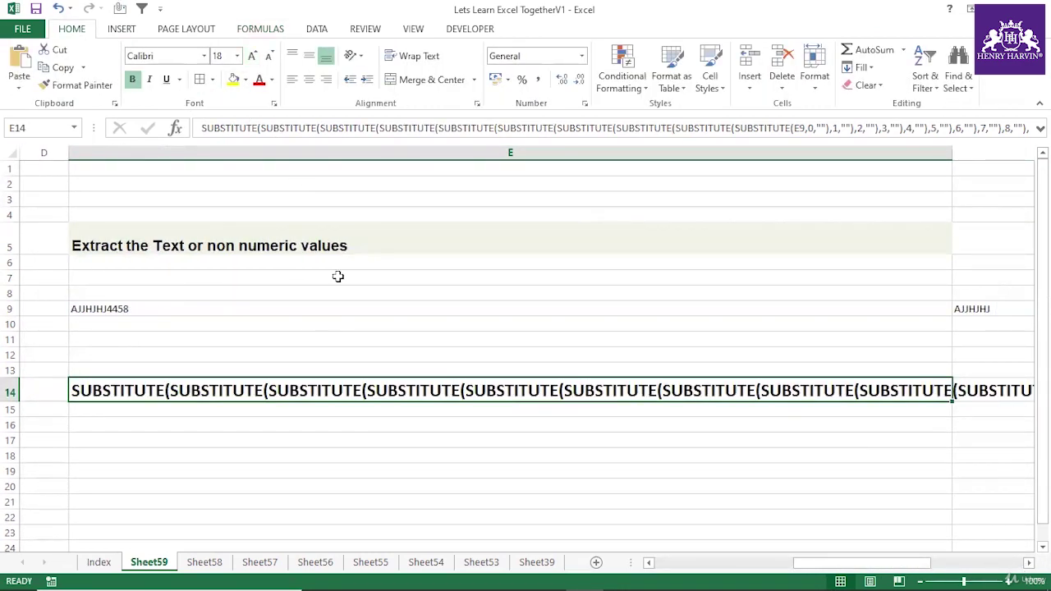
Undo the last font enlargements in E14 back to 12 pt and widen column E to fit the bold formula text.
{"action": "left_click", "coordinate": [370, 421]}
{"action": "key", "text": "ctrl+z"}
{"action": "key", "text": "ctrl+z"}
{"action": "left_click", "coordinate": [373, 436]}
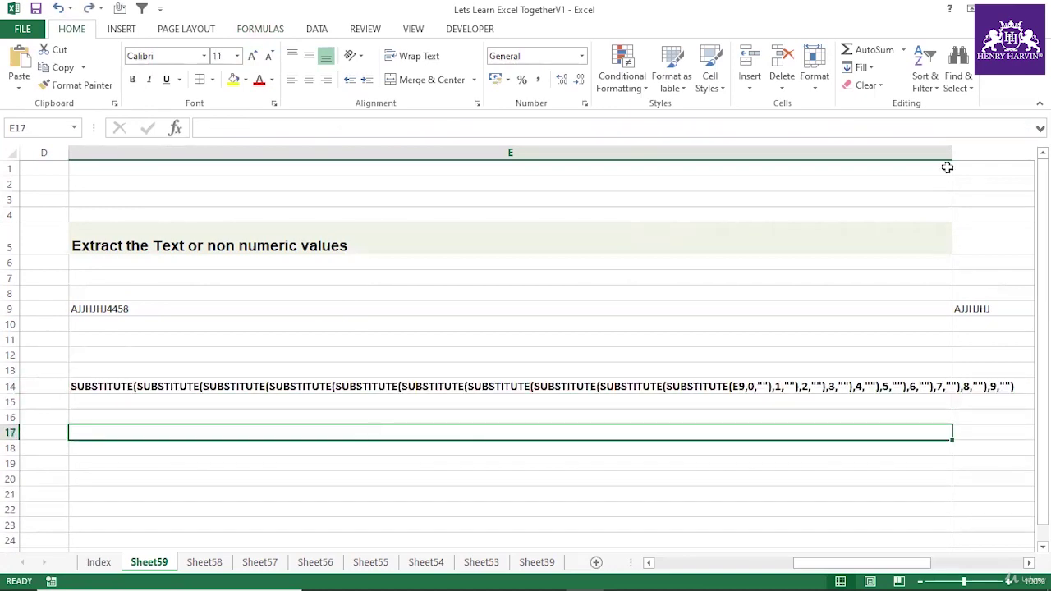
{"action": "left_click_drag", "start_coordinate": [951, 153], "coordinate": [1015, 154]}
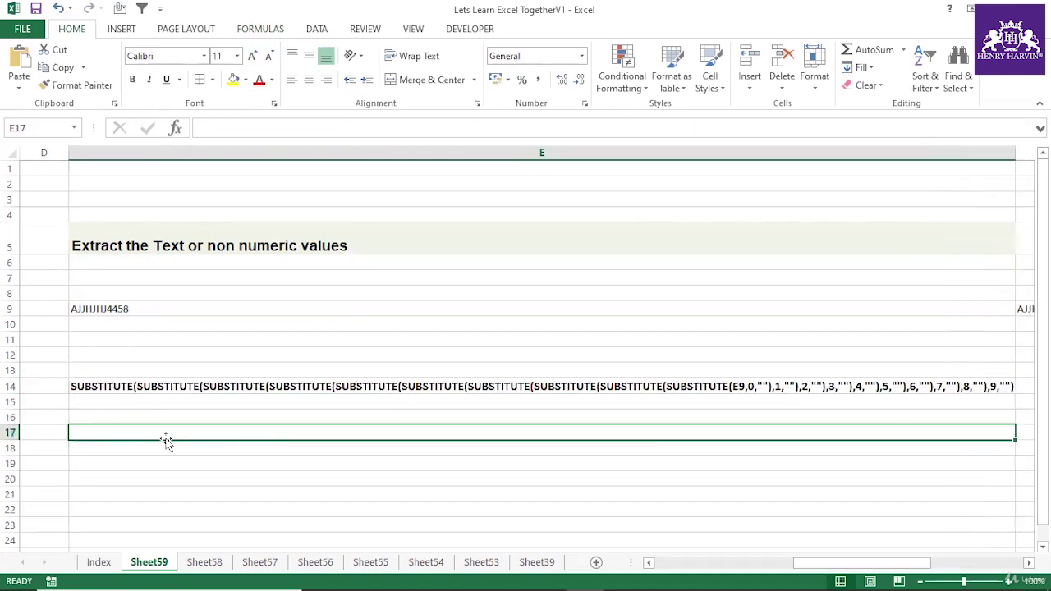
{"action": "left_click", "coordinate": [224, 389]}
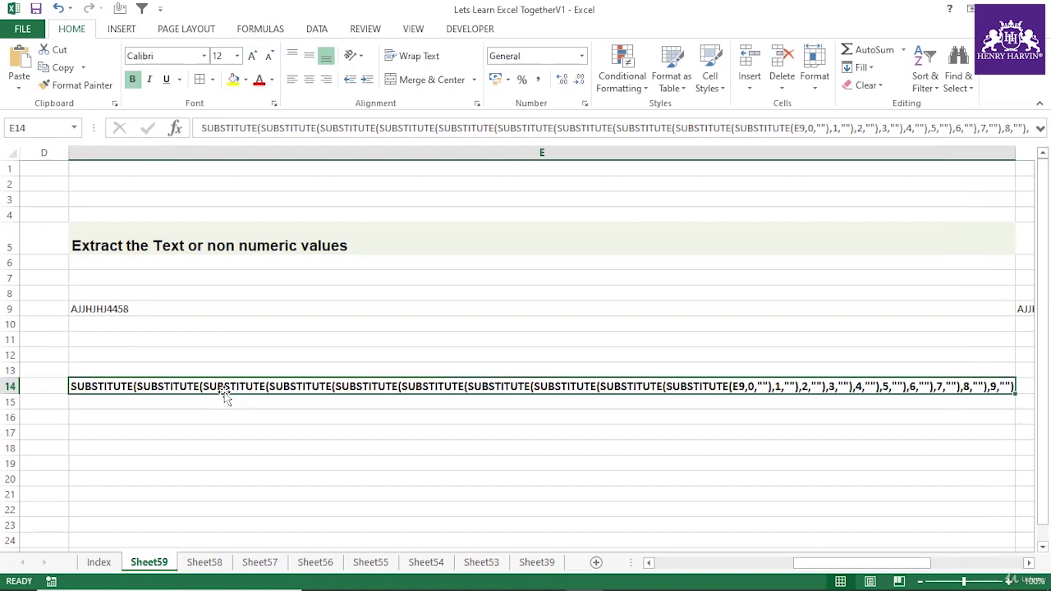
On the Index sheet, put a check mark in L98 beside "Extract the Text or non numeric values" and review the ticked exercises.
{"action": "left_click", "coordinate": [93, 567]}
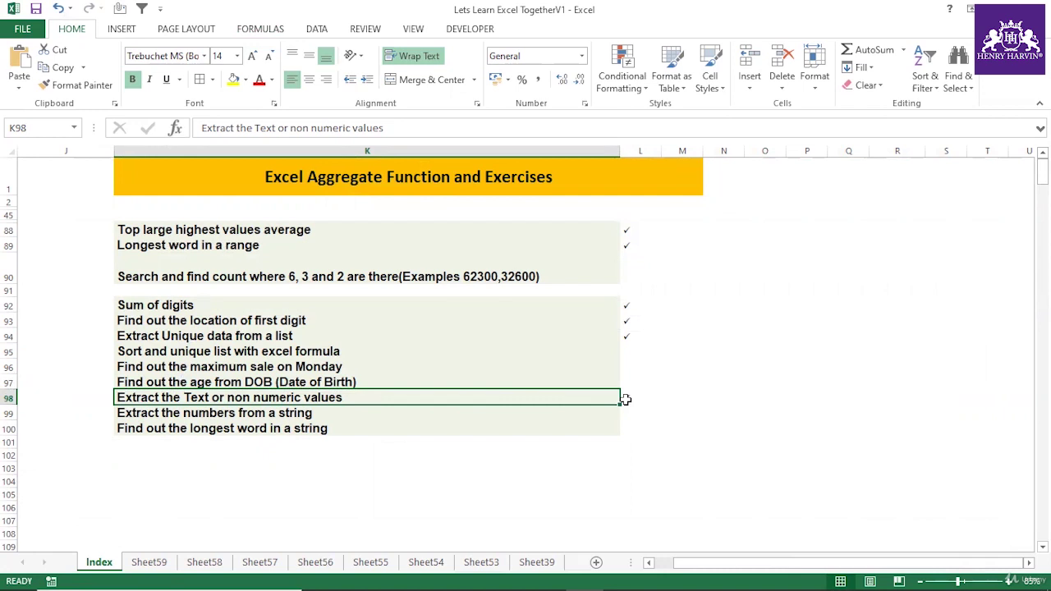
{"action": "left_click_drag", "start_coordinate": [624, 229], "coordinate": [626, 245]}
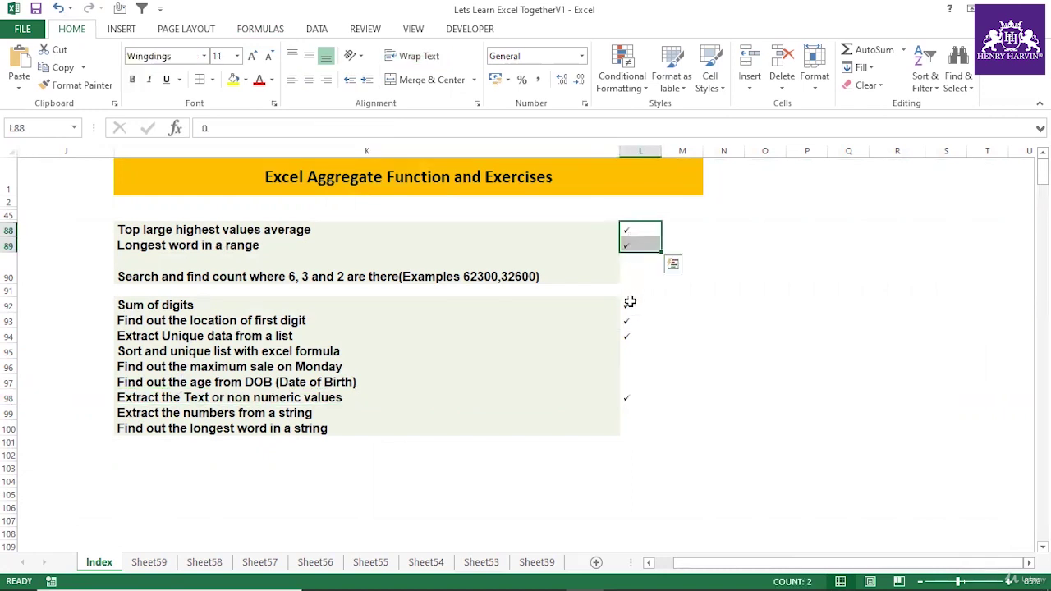
{"action": "left_click", "coordinate": [629, 303]}
{"action": "left_click", "coordinate": [630, 319]}
{"action": "left_click", "coordinate": [632, 335]}
{"action": "left_click", "coordinate": [635, 398]}
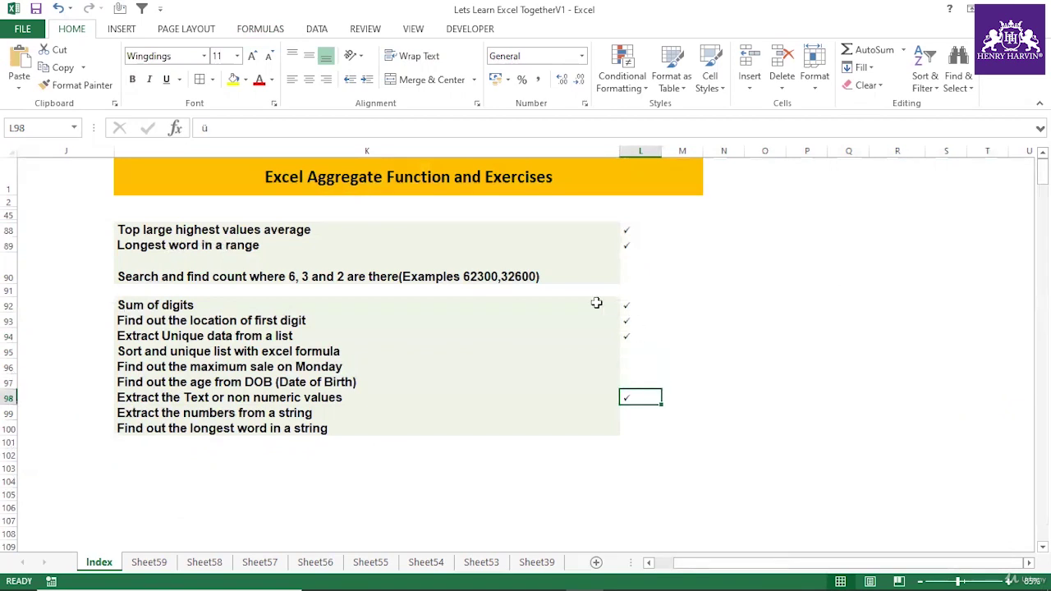